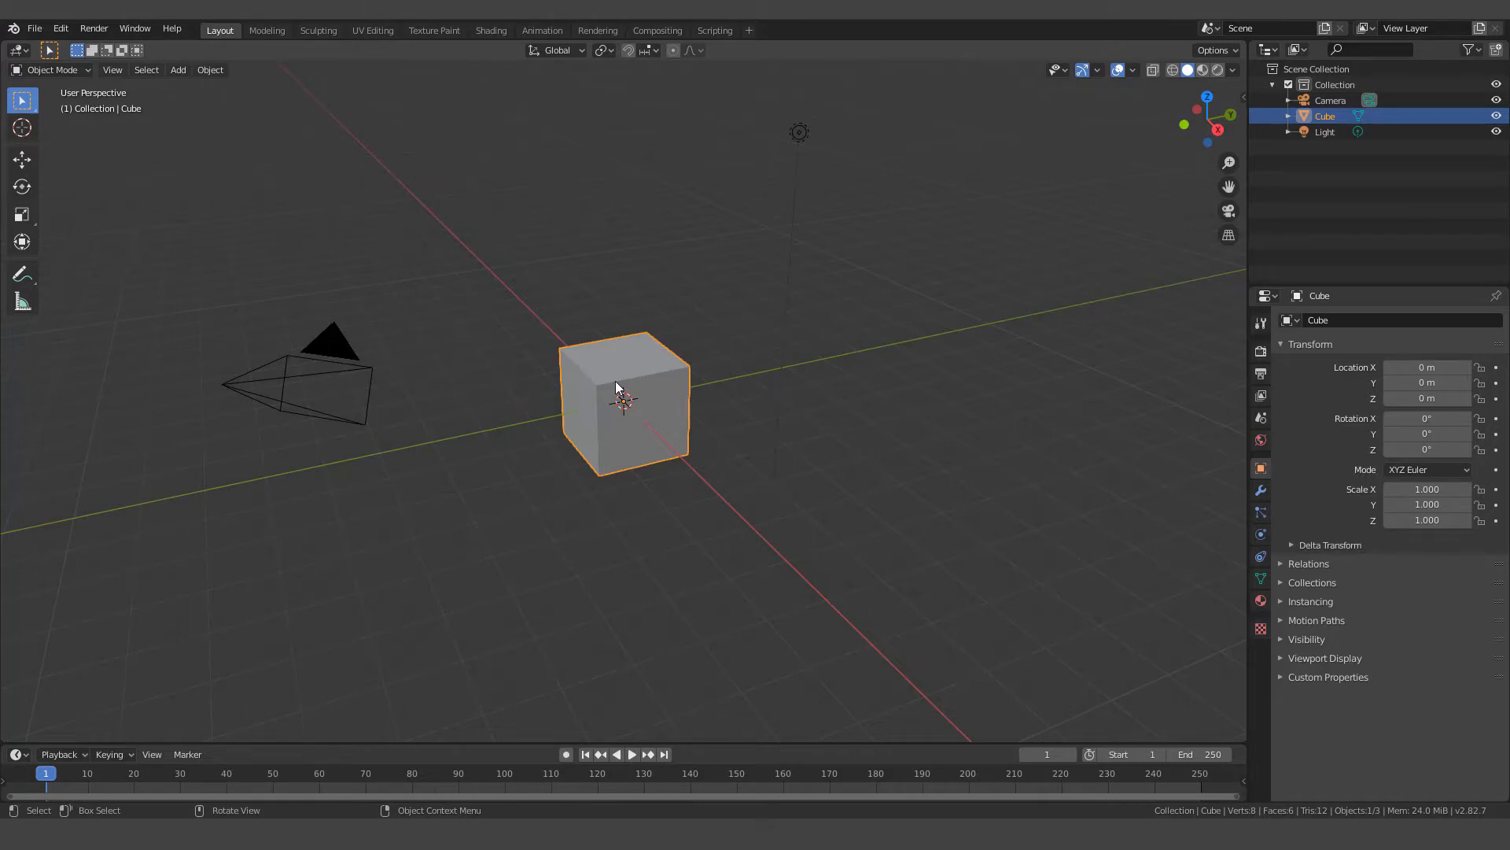
Delete the default cube and add a Bezier curve at the origin
scroll(616, 387, "up", 2)
key("x")
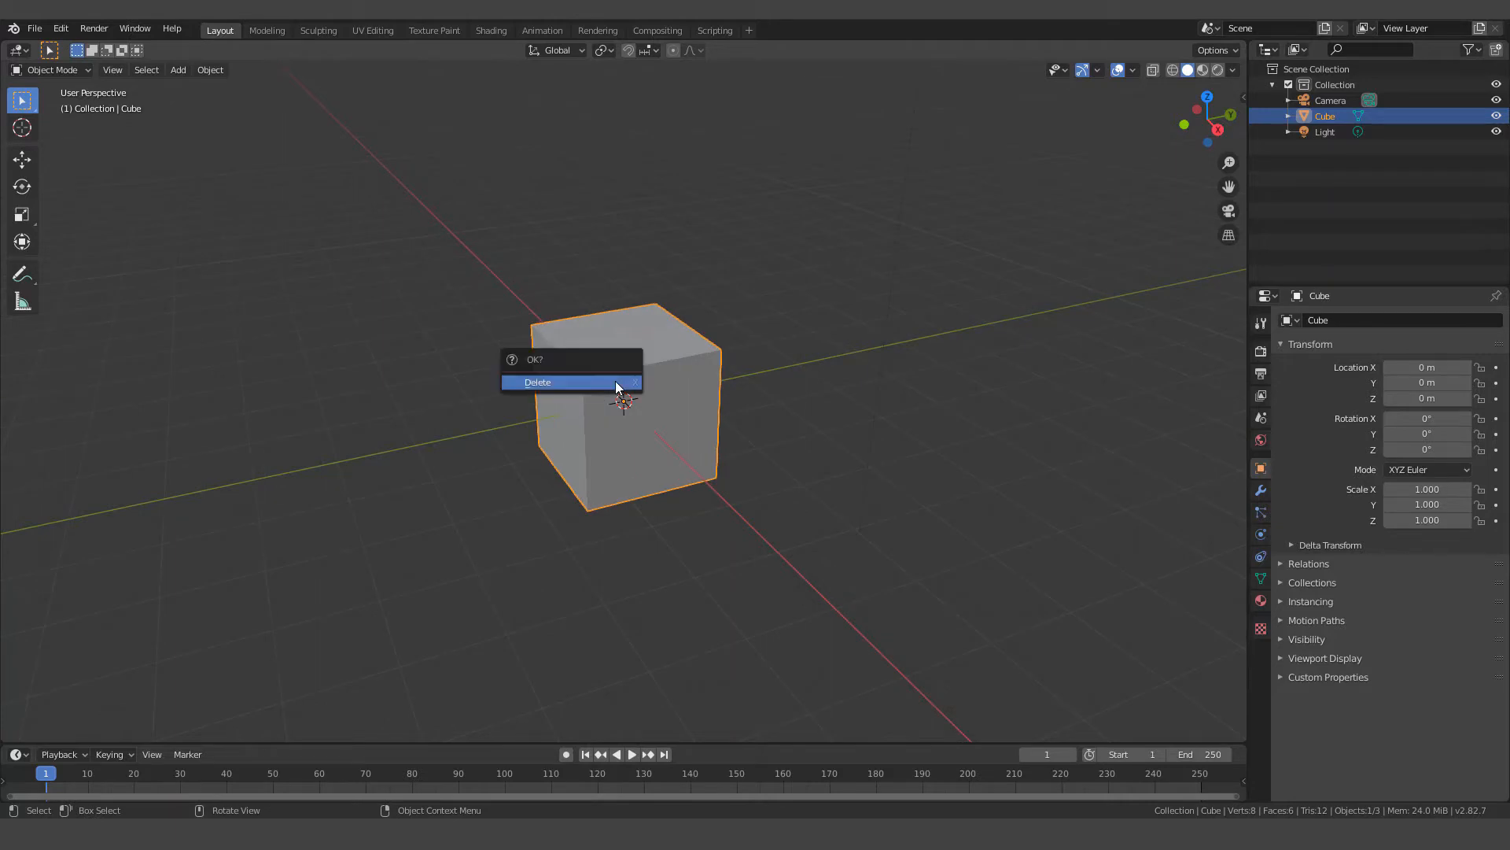
left_click(572, 383)
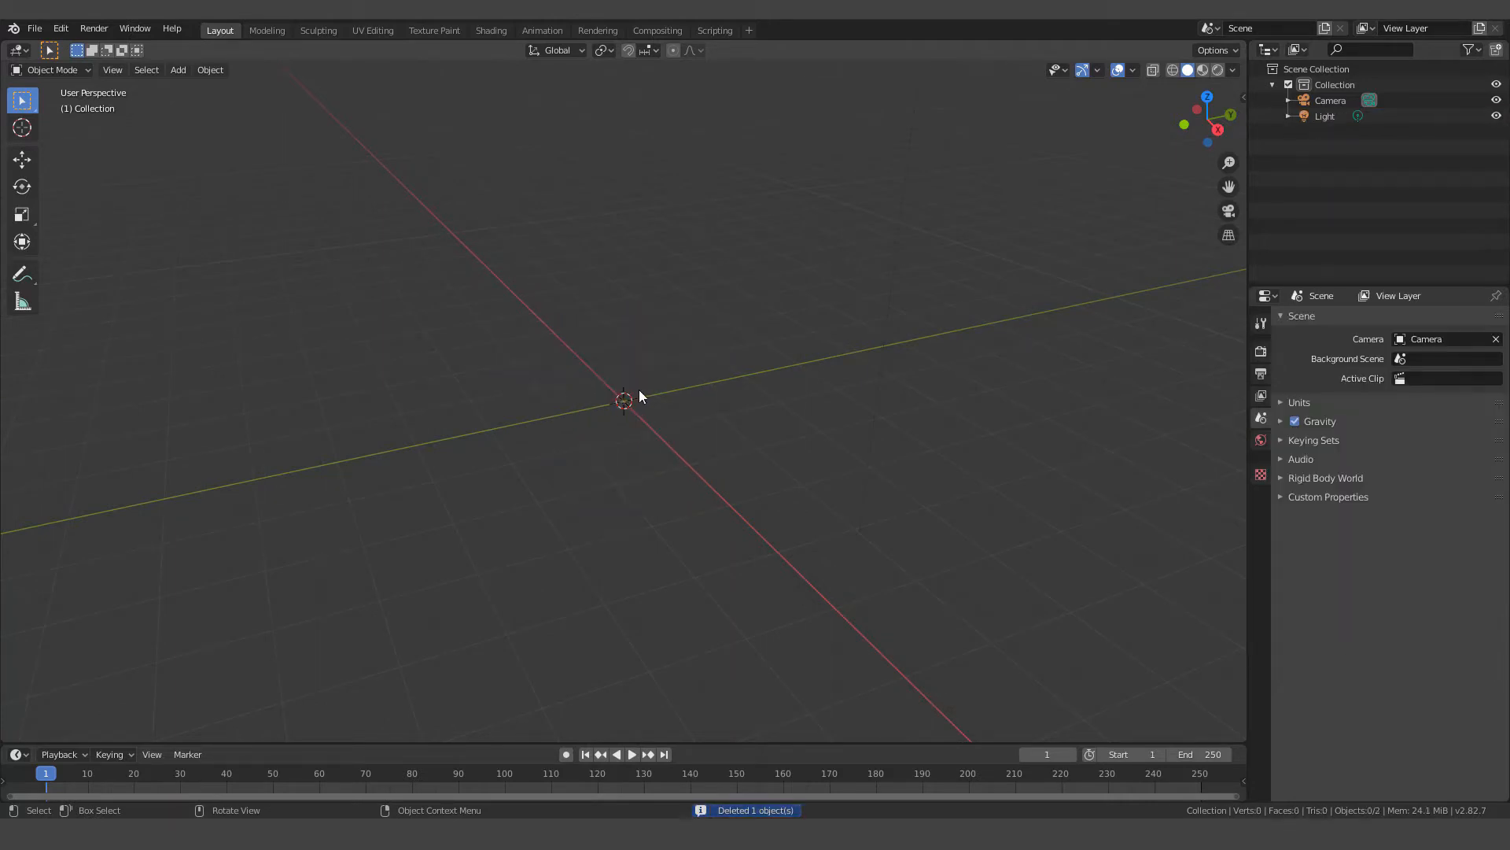
key("shift+a")
mouse_move(574, 406)
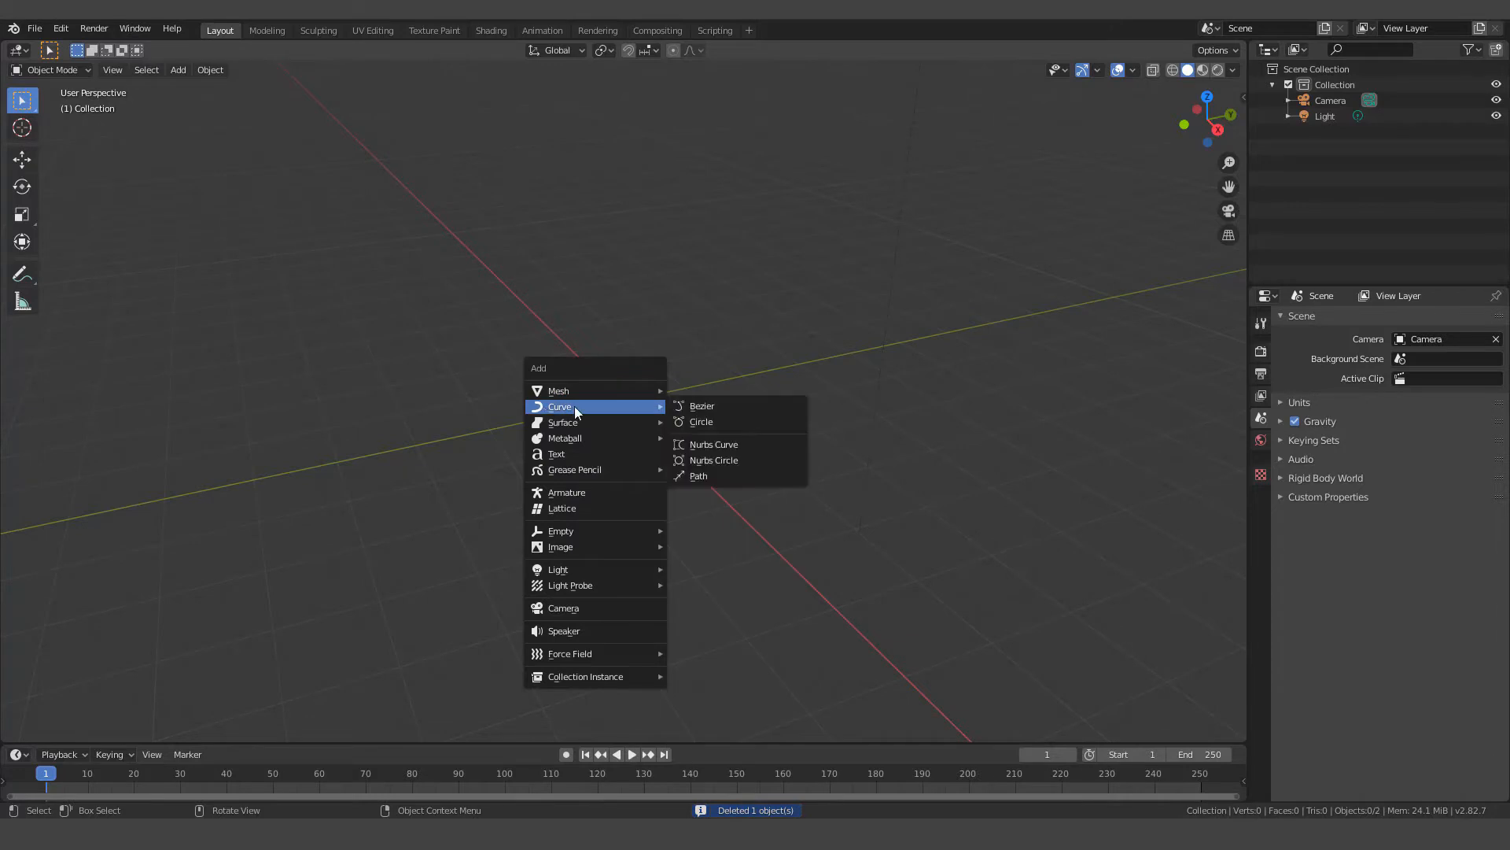
left_click(715, 407)
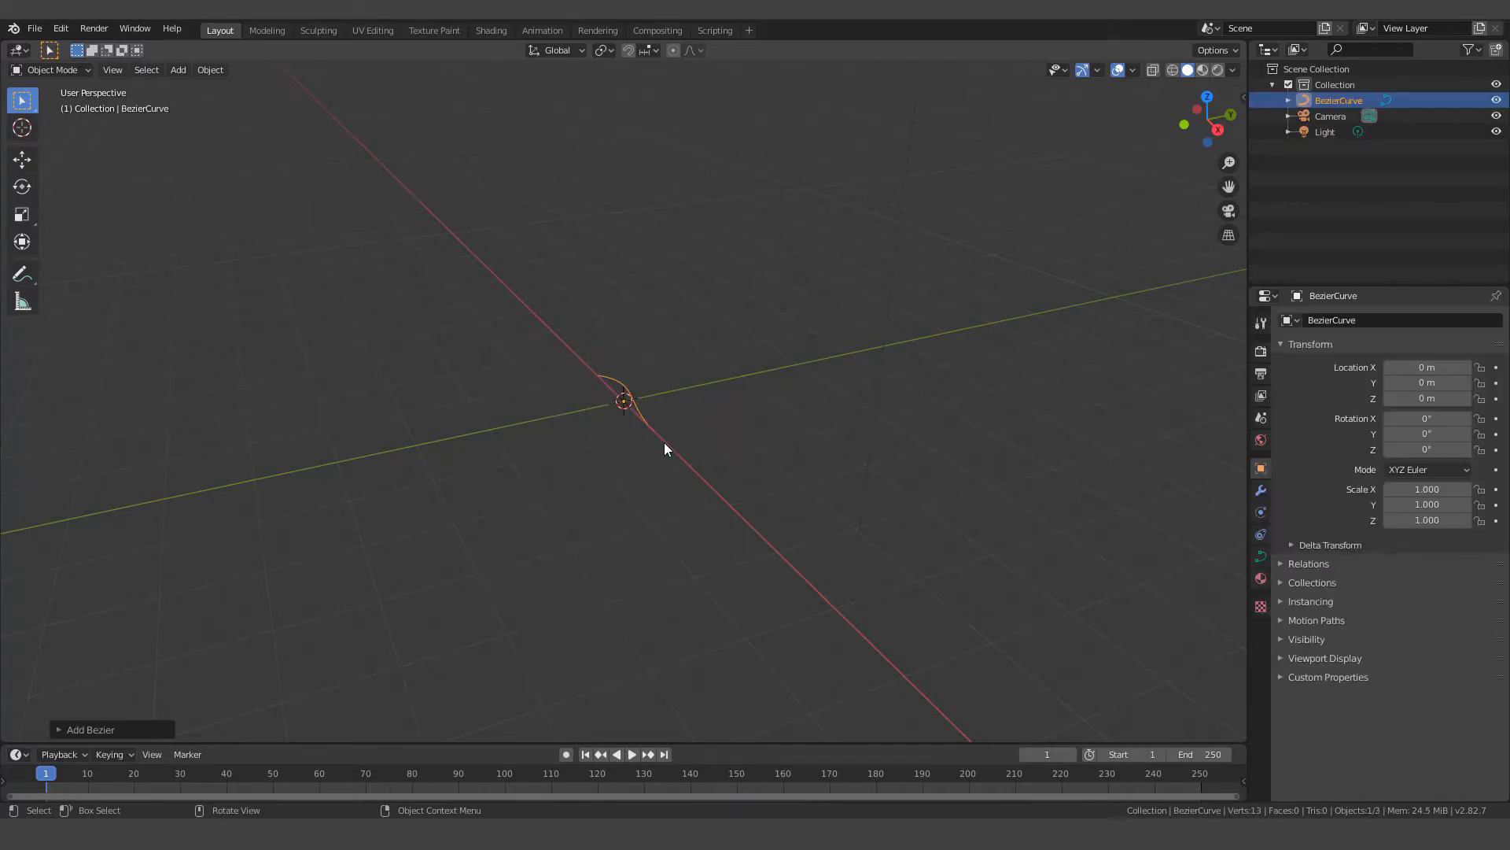
Rotate the Bezier curve -90° about the global Y axis
key("r")
type("y")
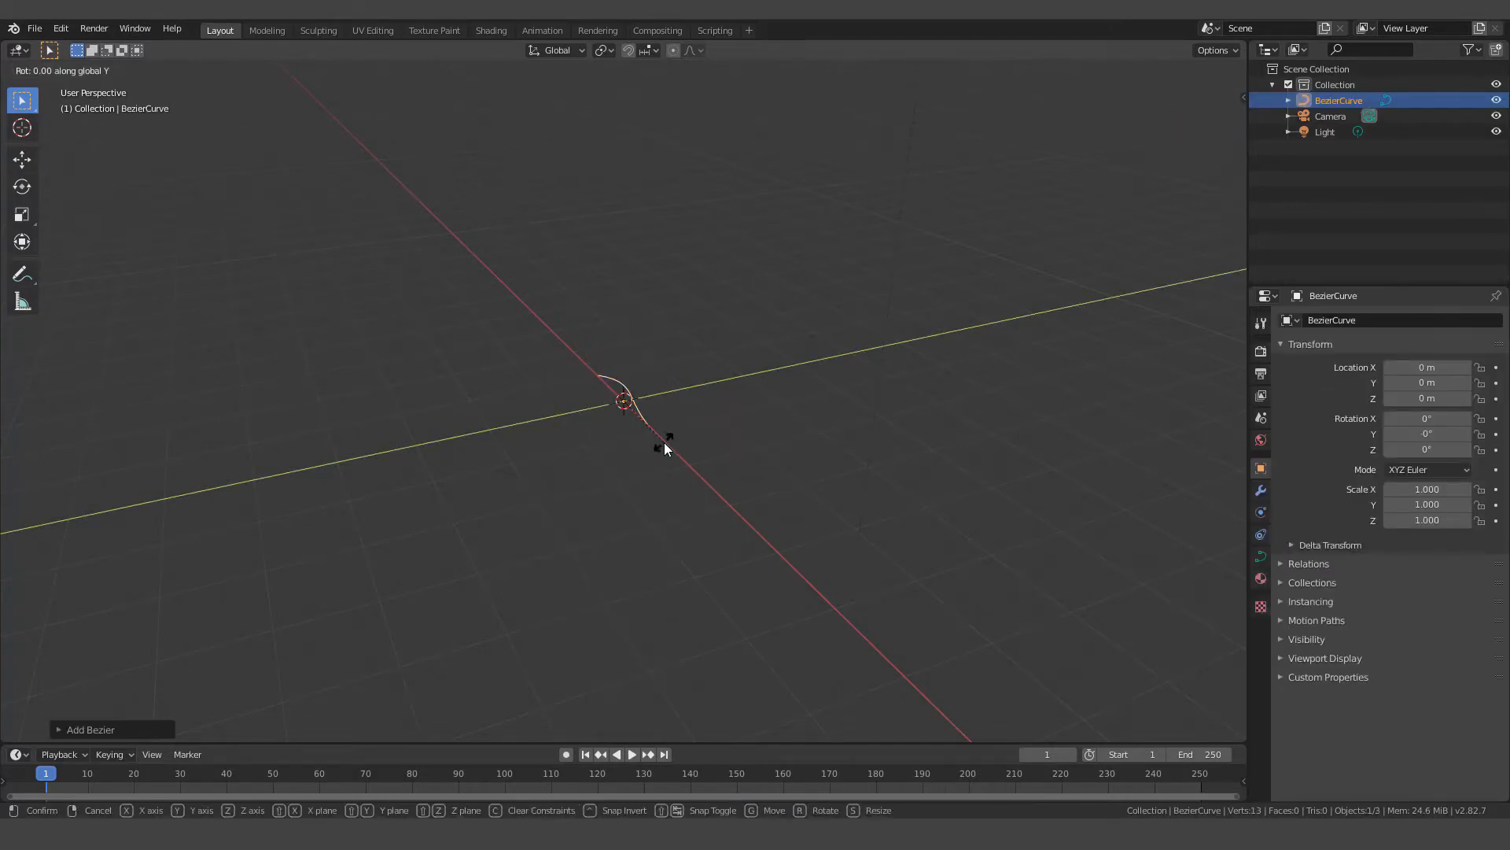
type("-90")
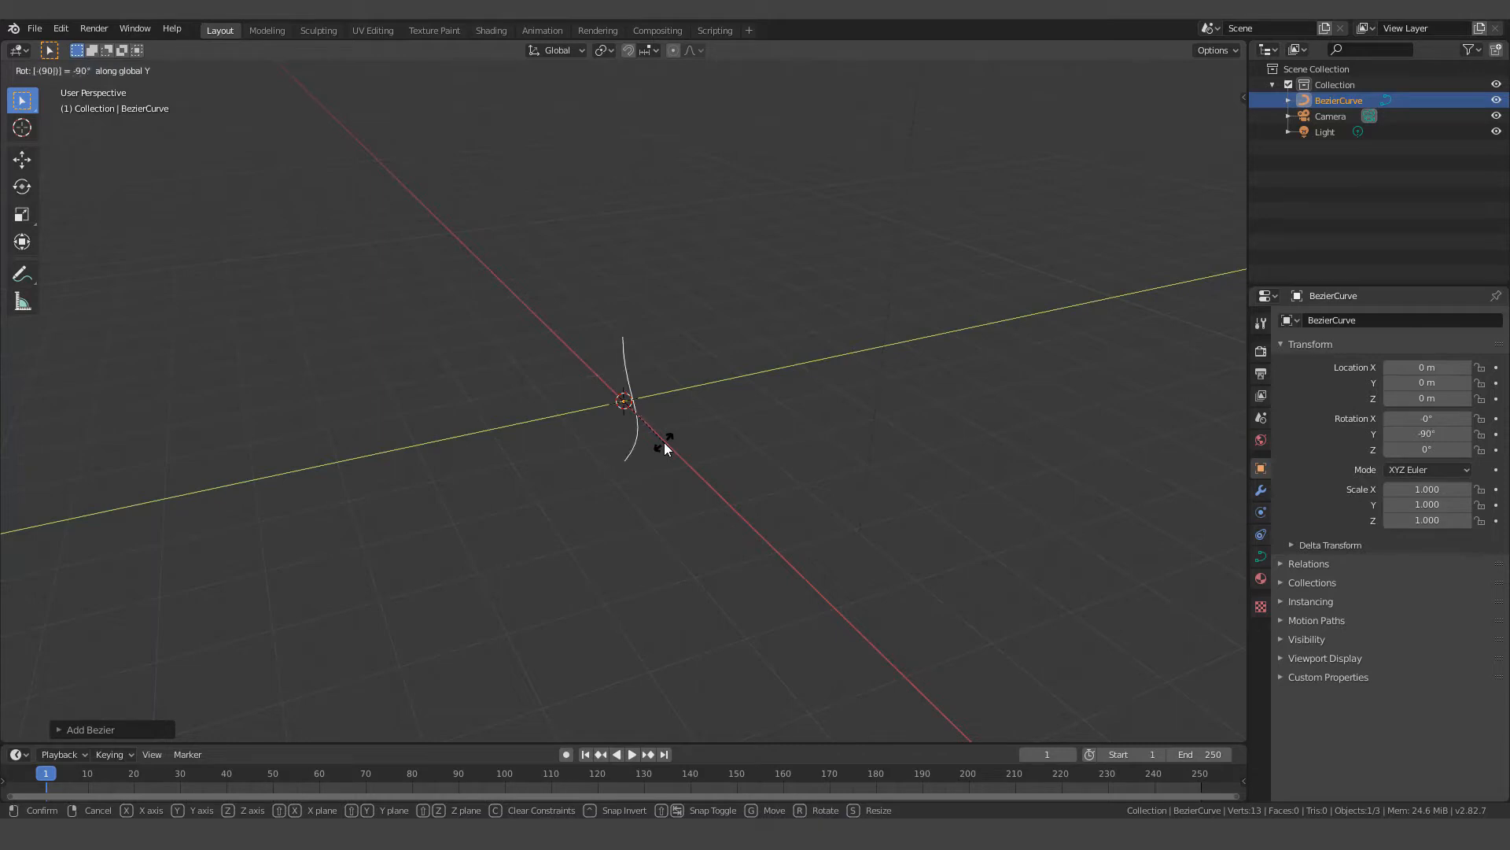
key("Return")
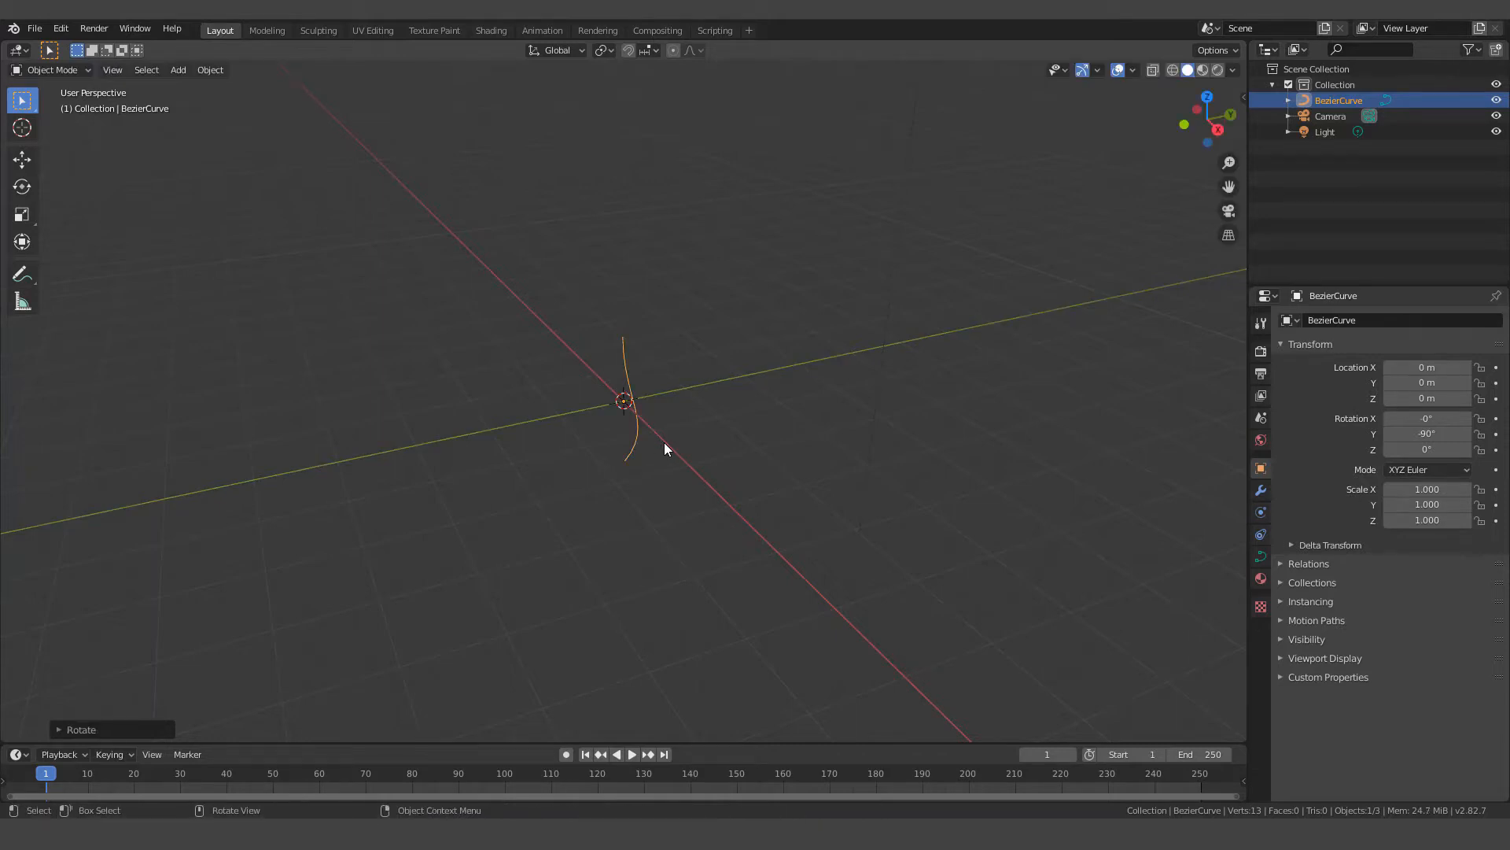
In front view, rotate the Bezier curve -90° about the global Z axis
key("KP_1")
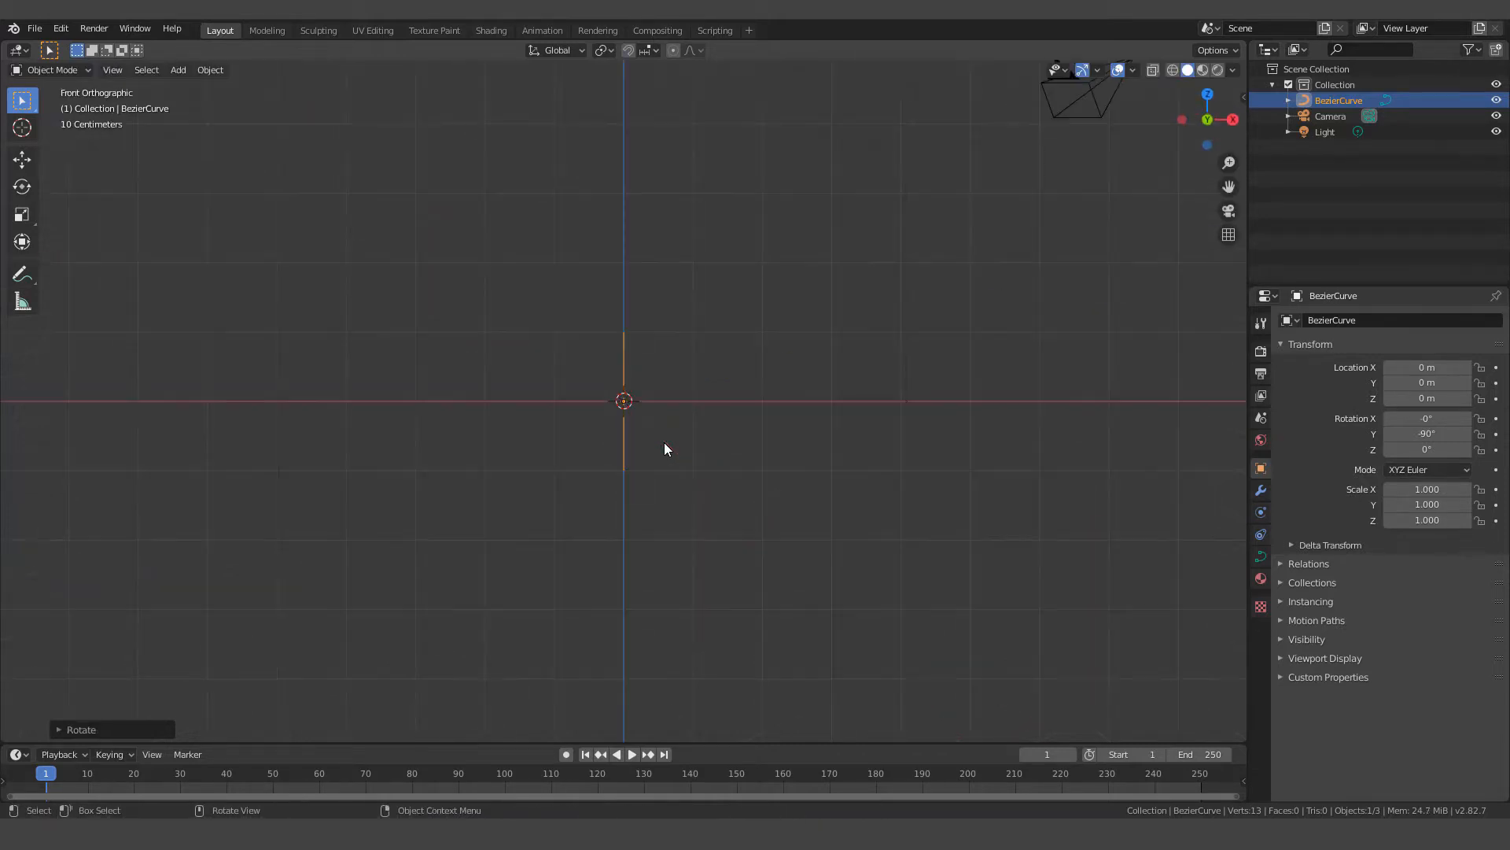
key("r")
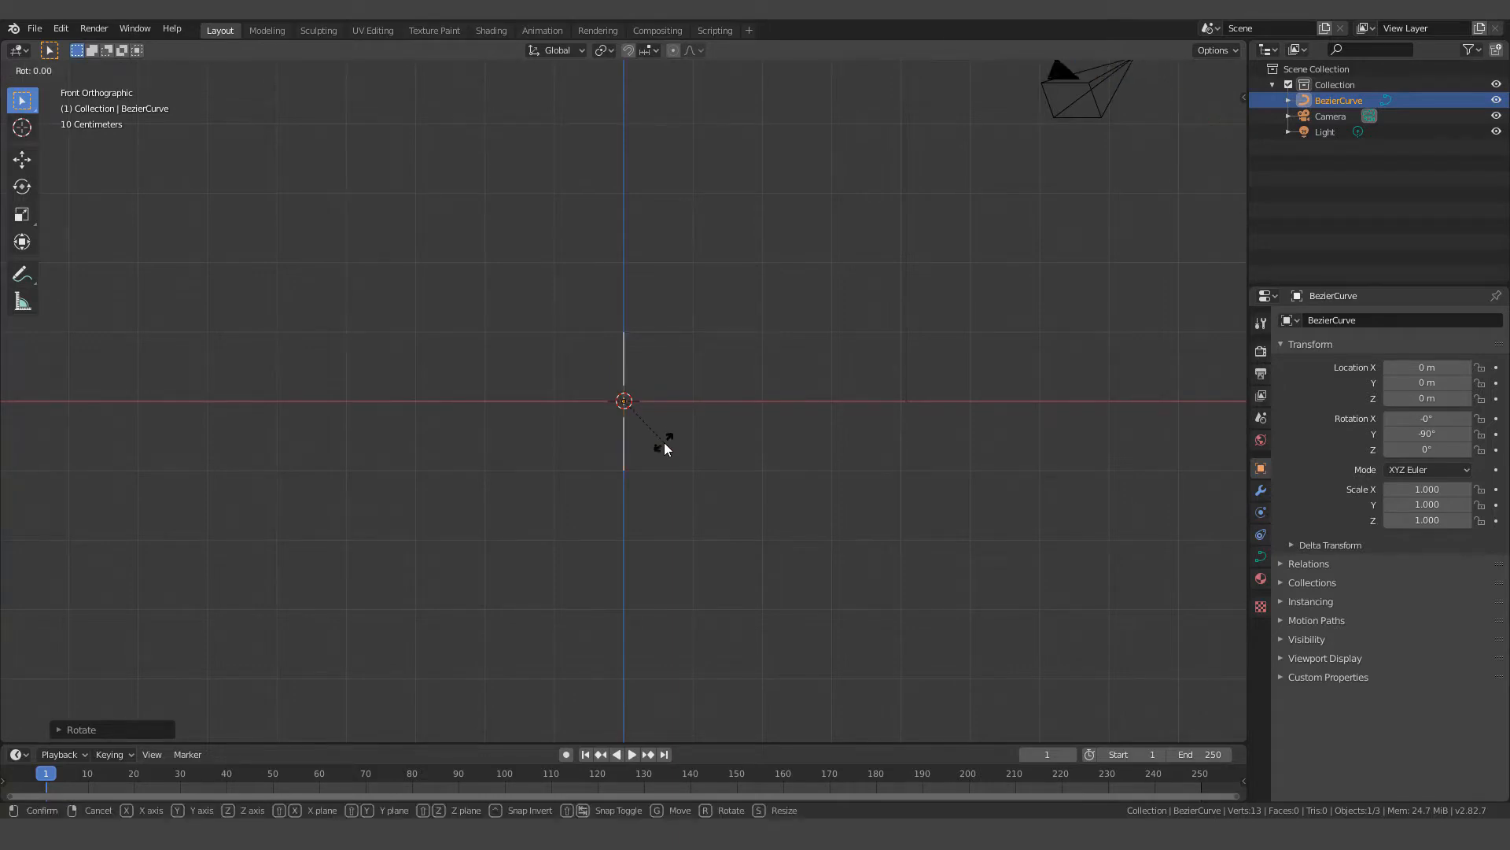
type("x-90")
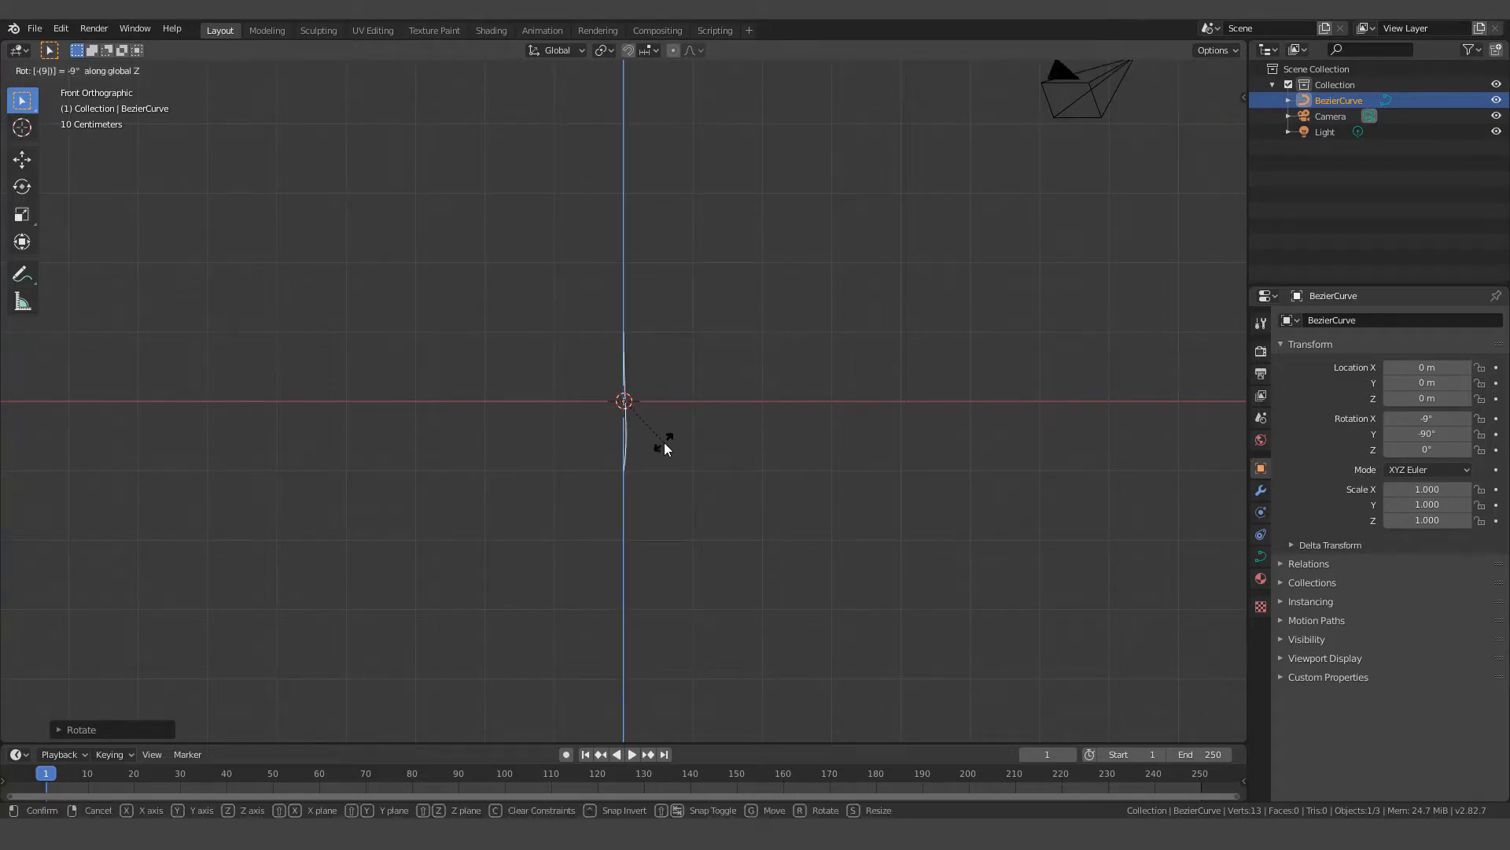
key("Return")
In Edit Mode, move the curve's lower end point and then its upper handle slightly toward negative X to soften the bend
scroll(661, 468, "up", 7)
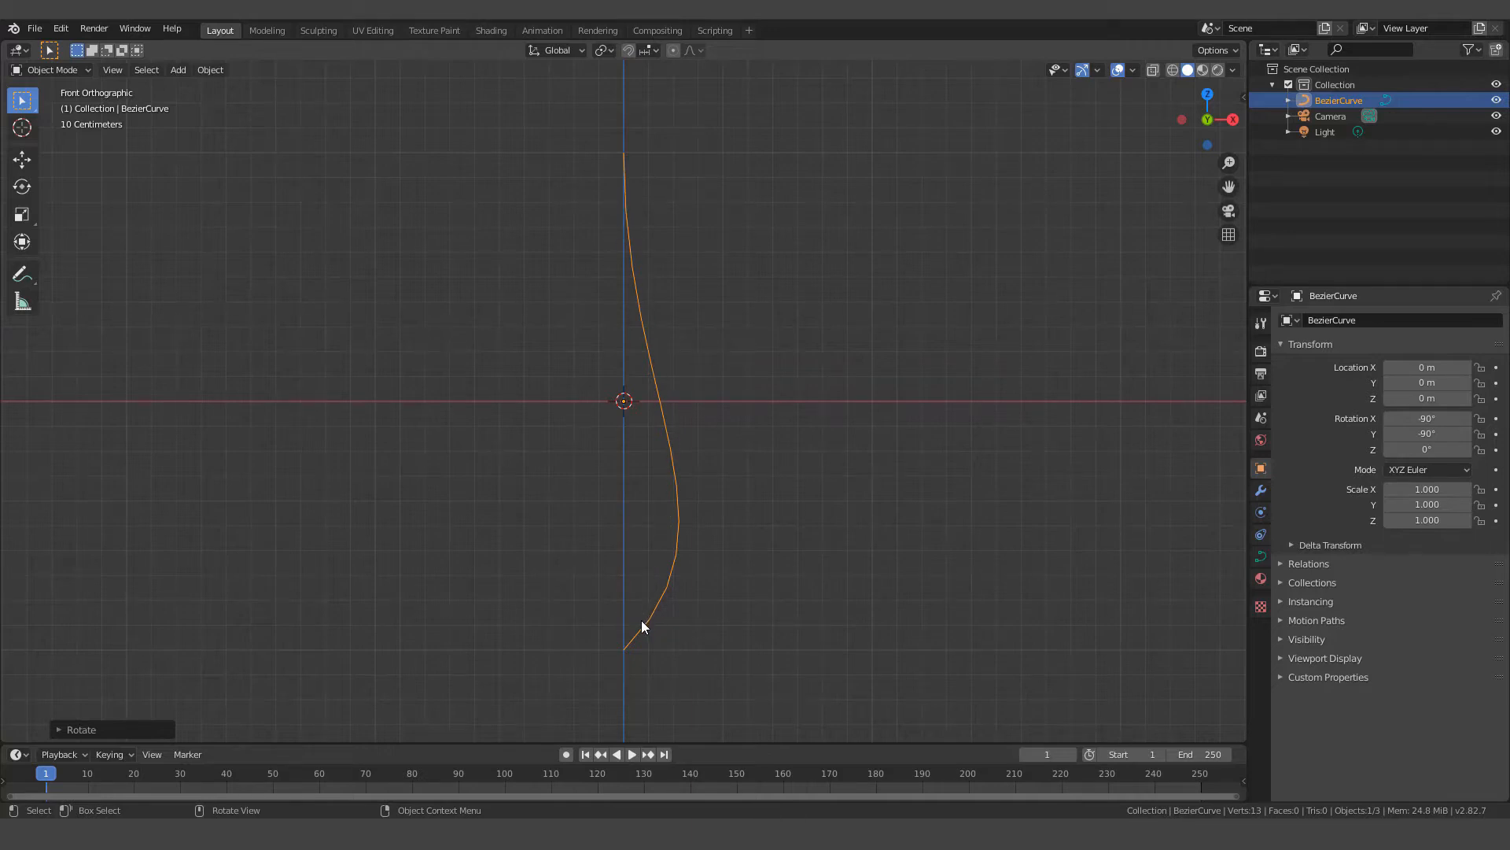
key("Tab")
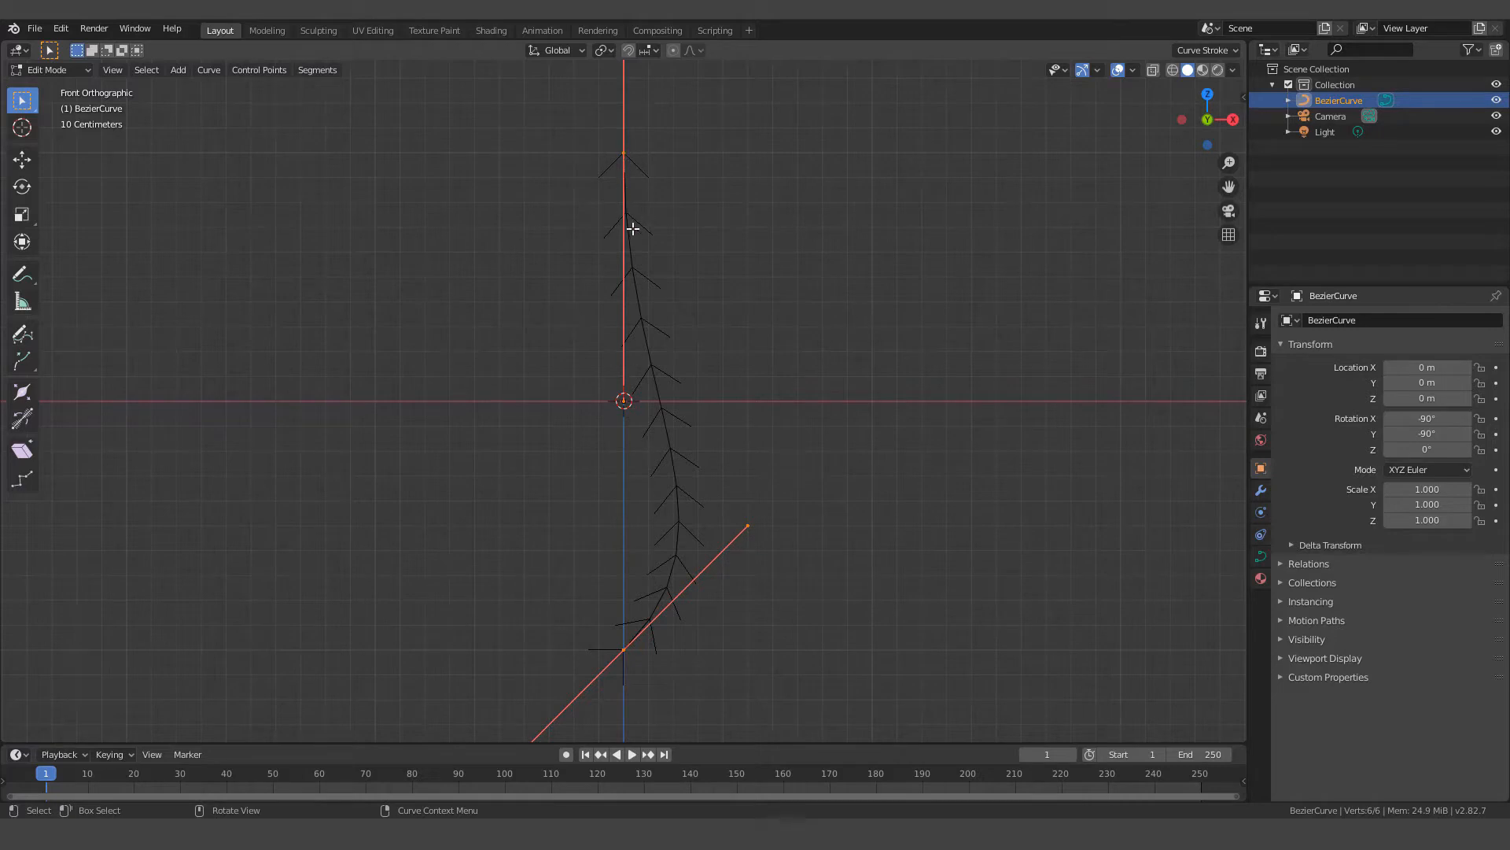
left_click(624, 651)
left_click(22, 159)
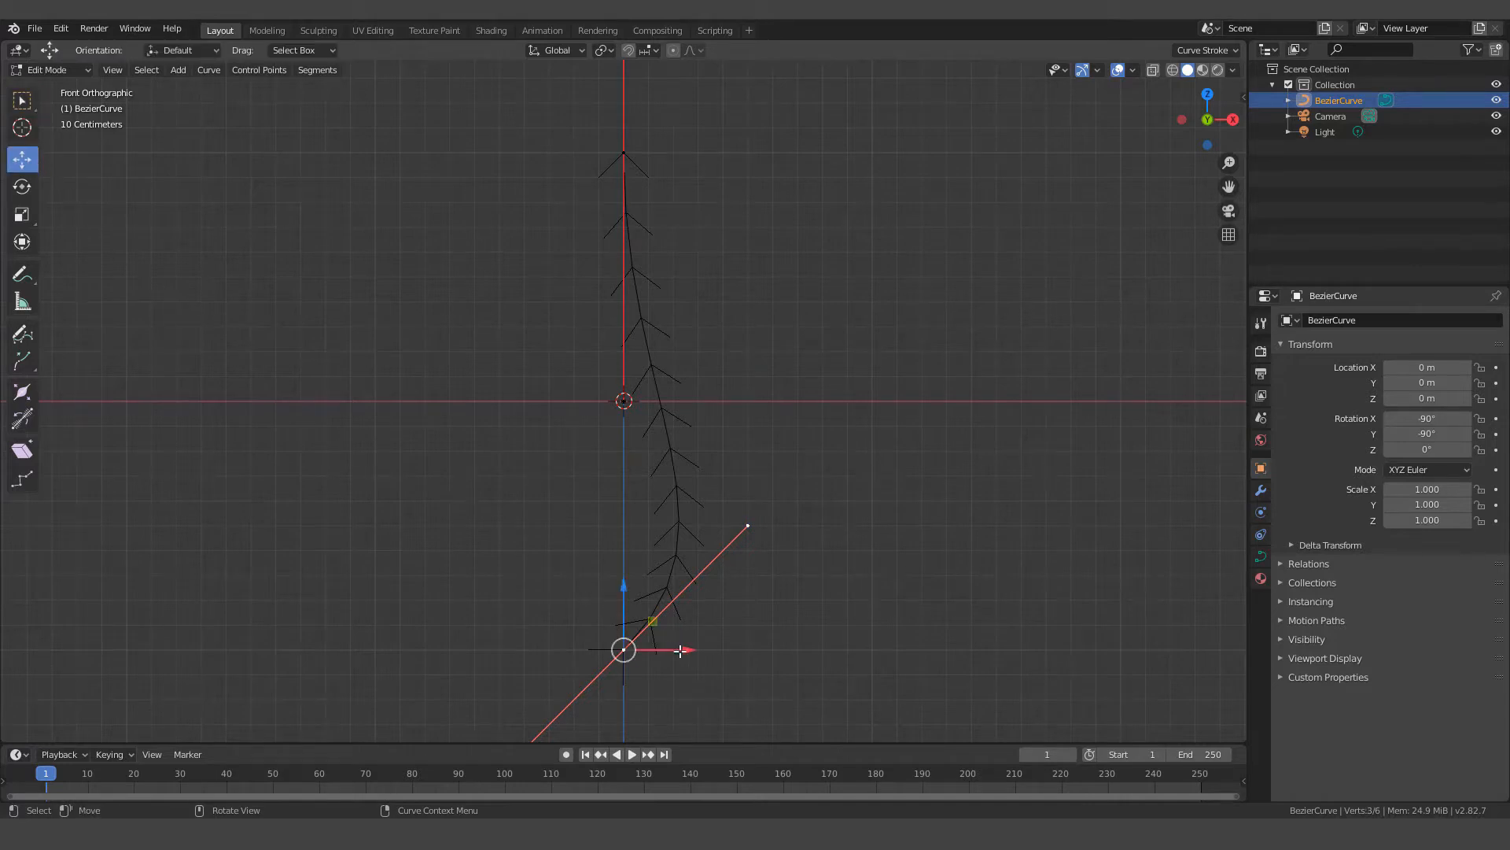
left_click_drag(684, 649, 668, 488)
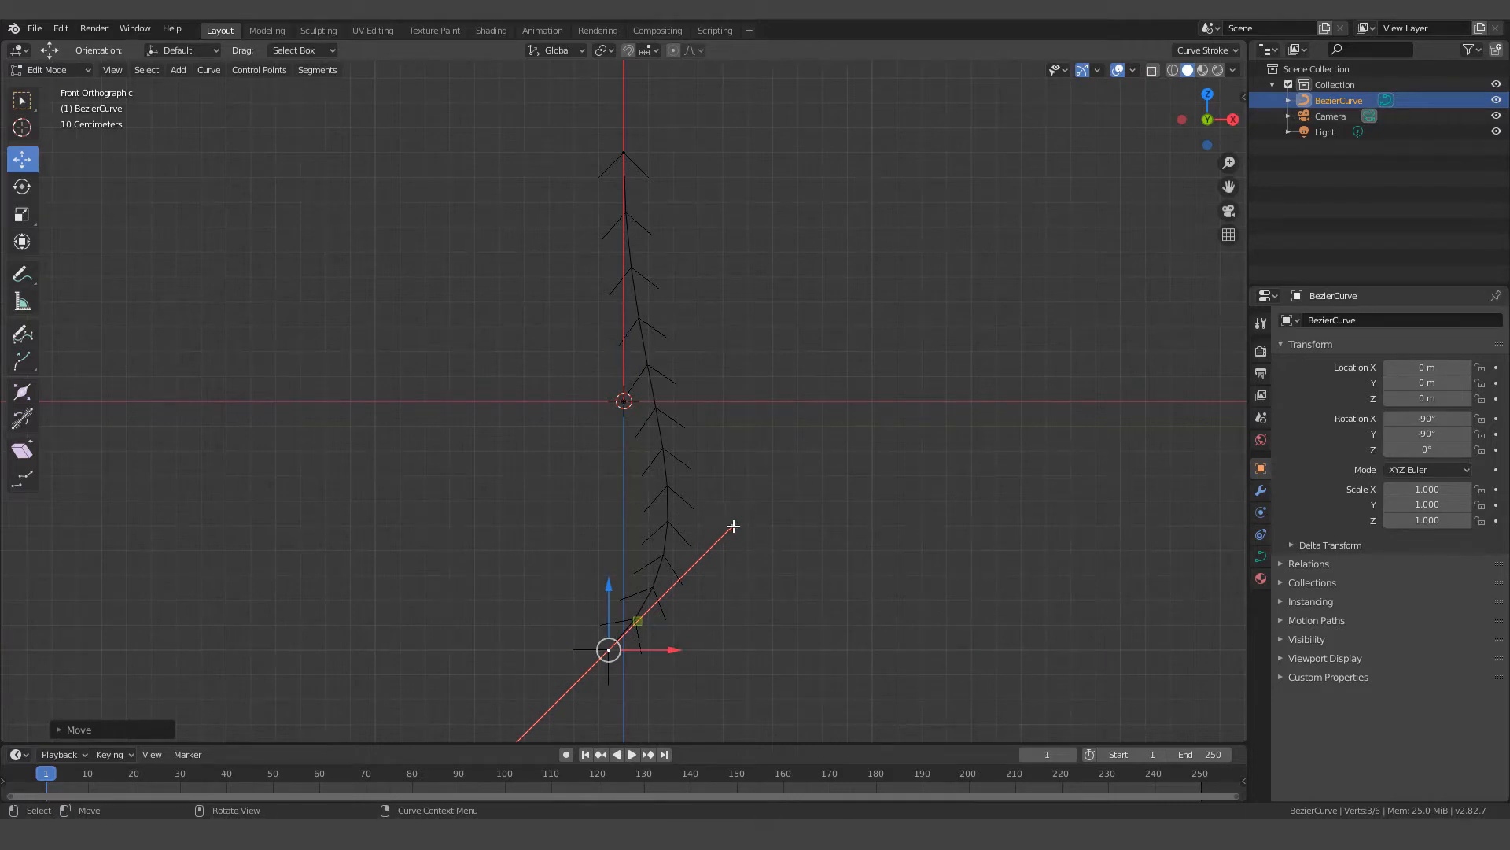
left_click(732, 526)
left_click_drag(793, 526, 751, 516)
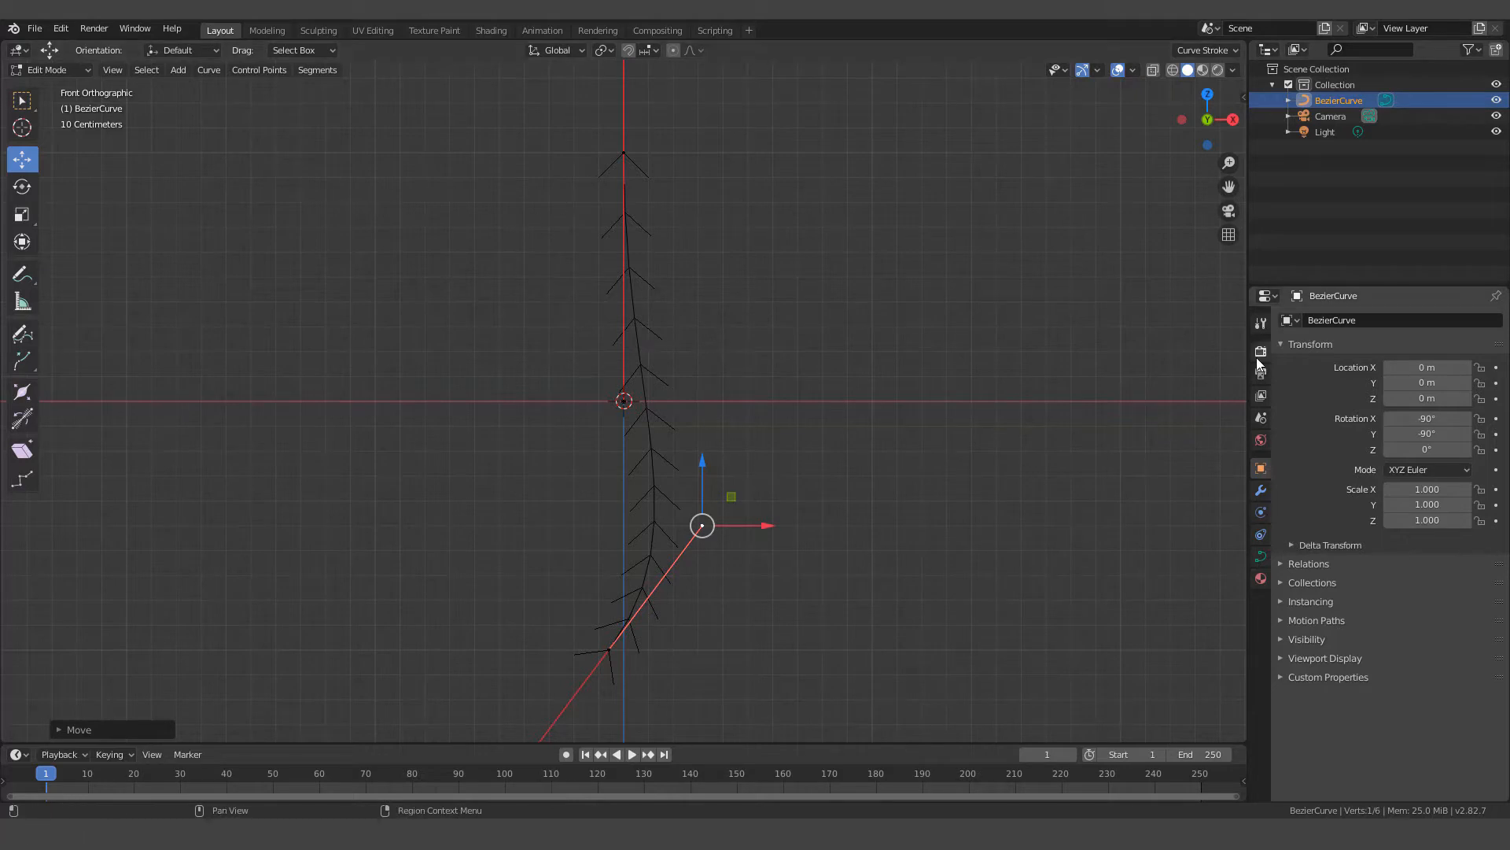
Give the curve thickness by setting its bevel depth to 0.04 m
left_click(1261, 557)
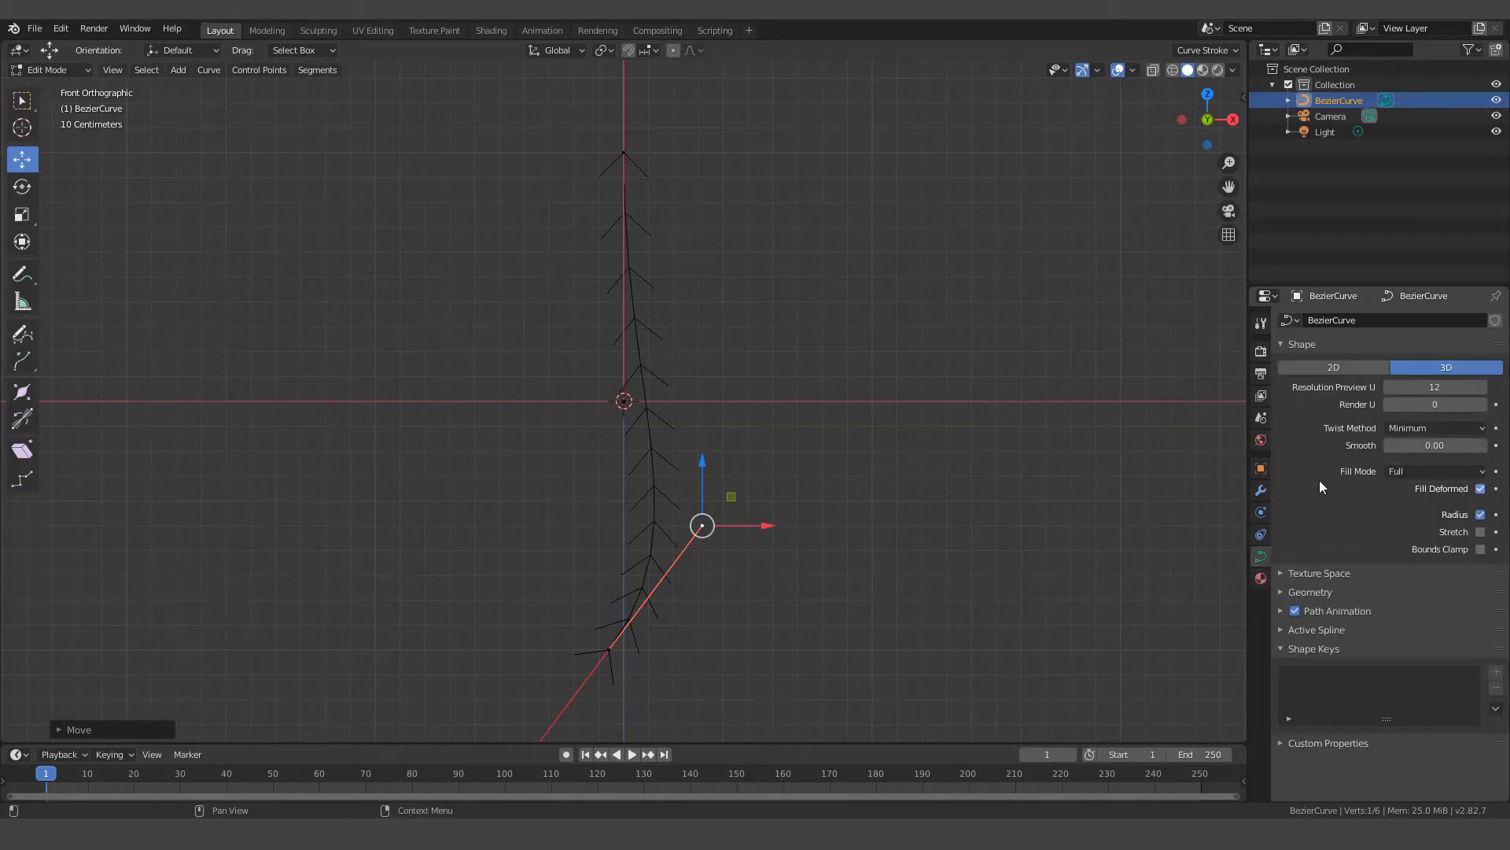
left_click(1282, 593)
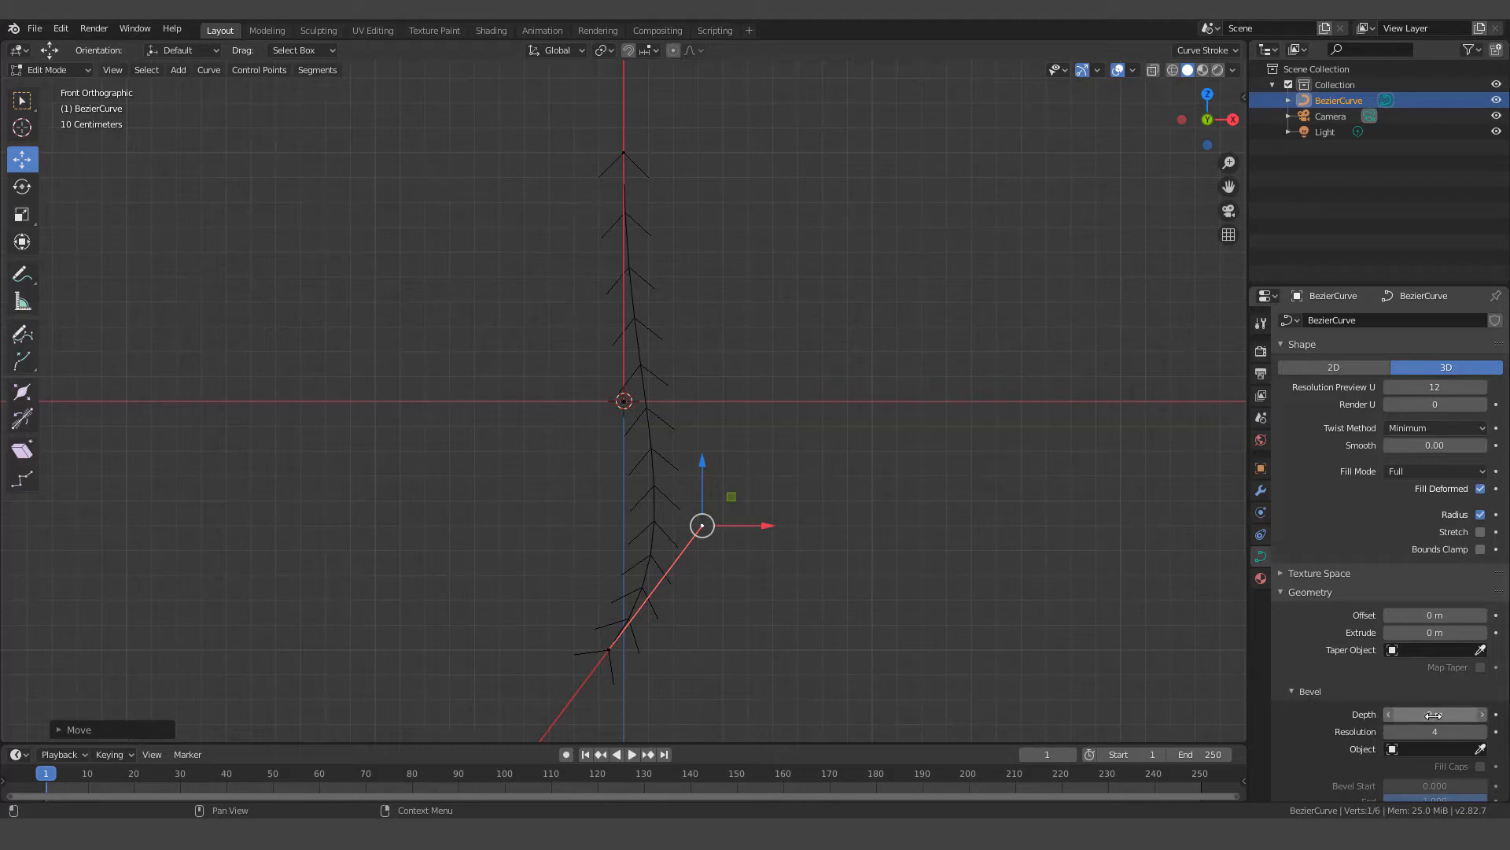
left_click_drag(1433, 714, 1447, 714)
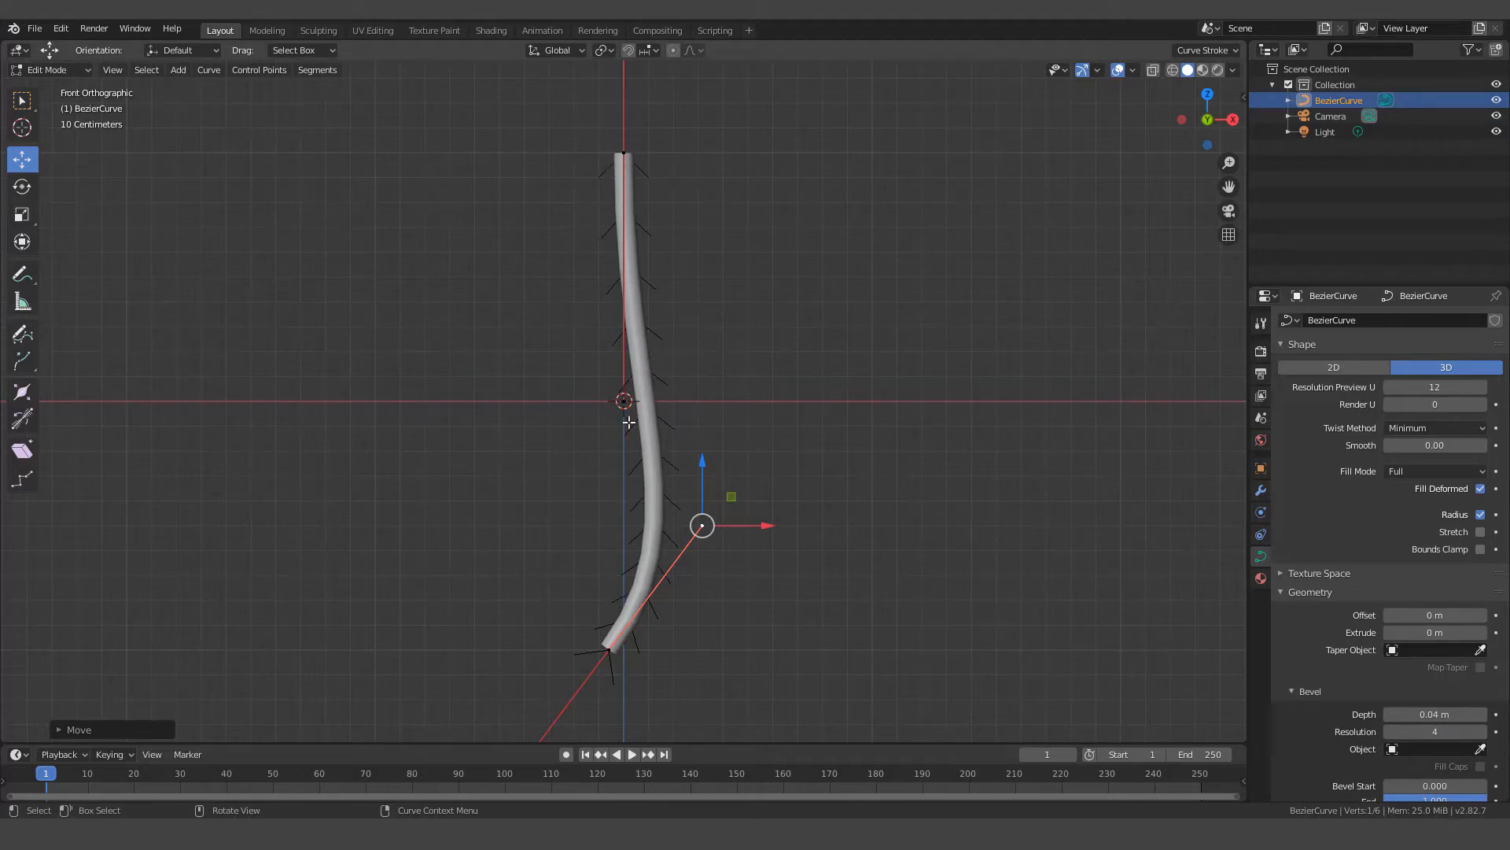
Return to Object Mode and convert the tubular curve to a mesh
key("Tab")
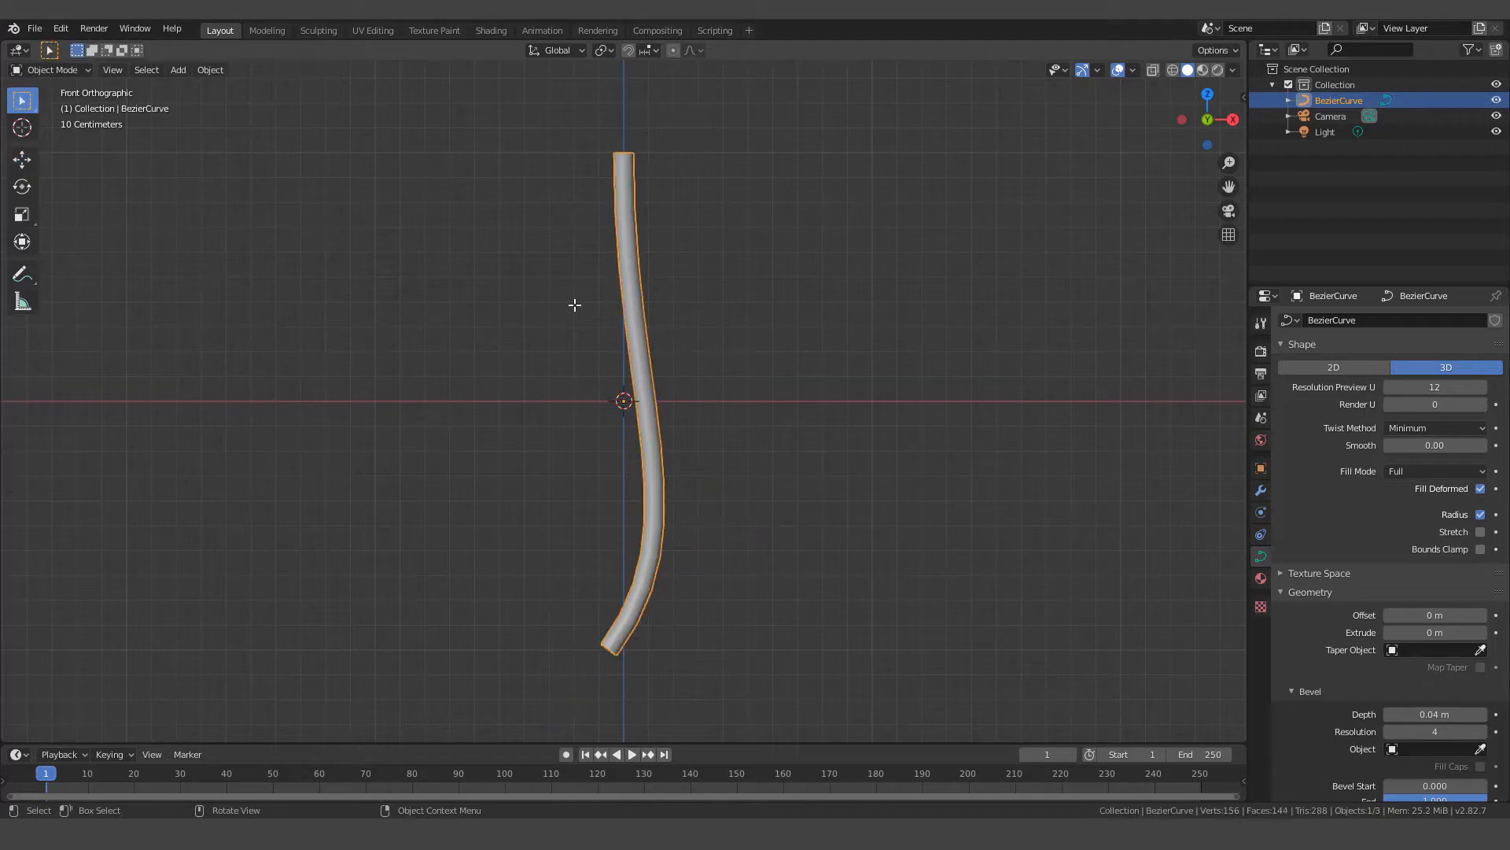
right_click(575, 305)
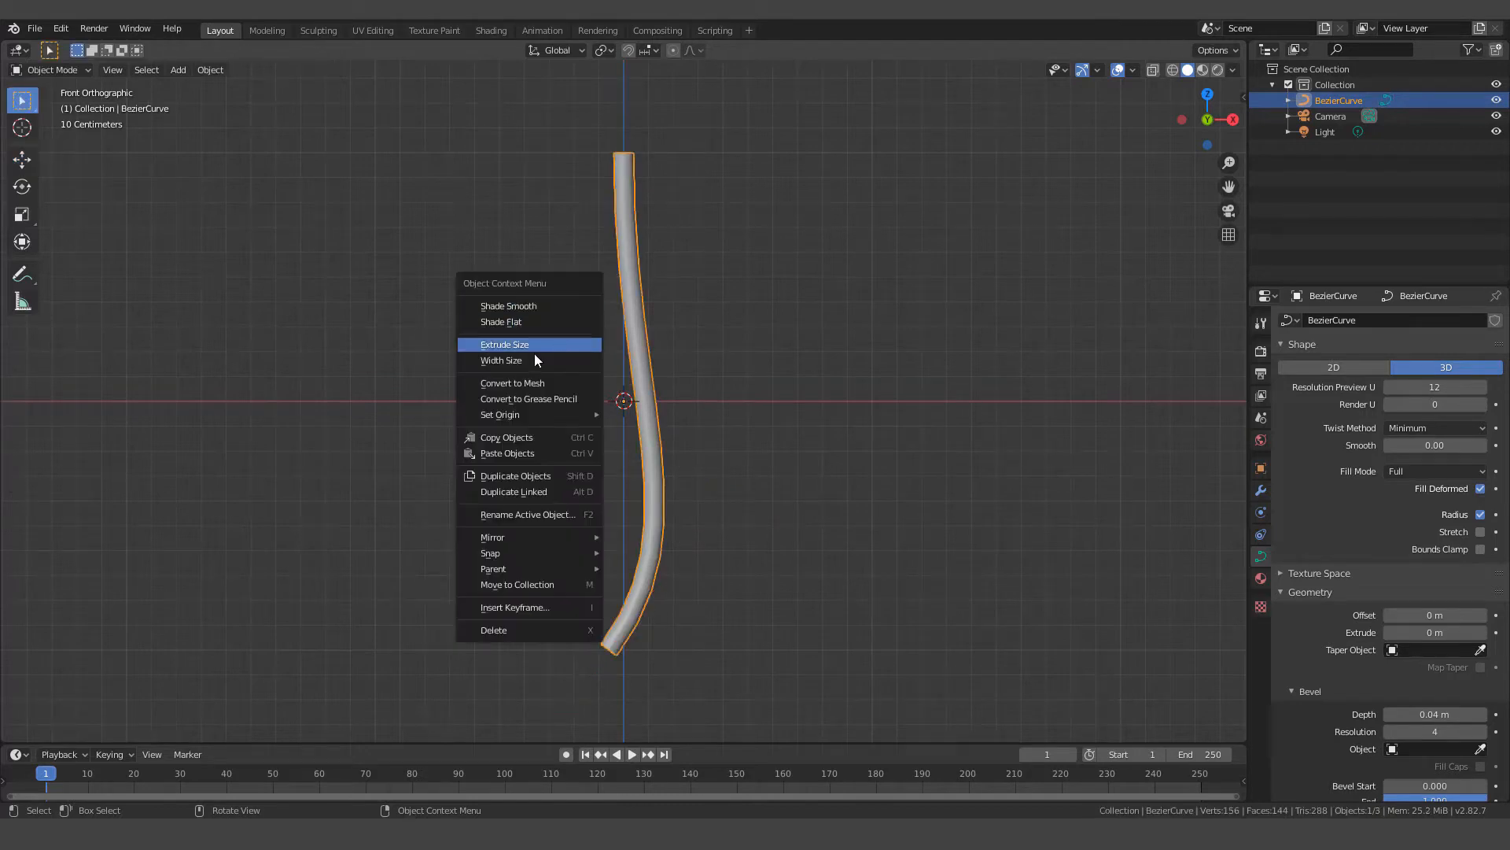
left_click(532, 383)
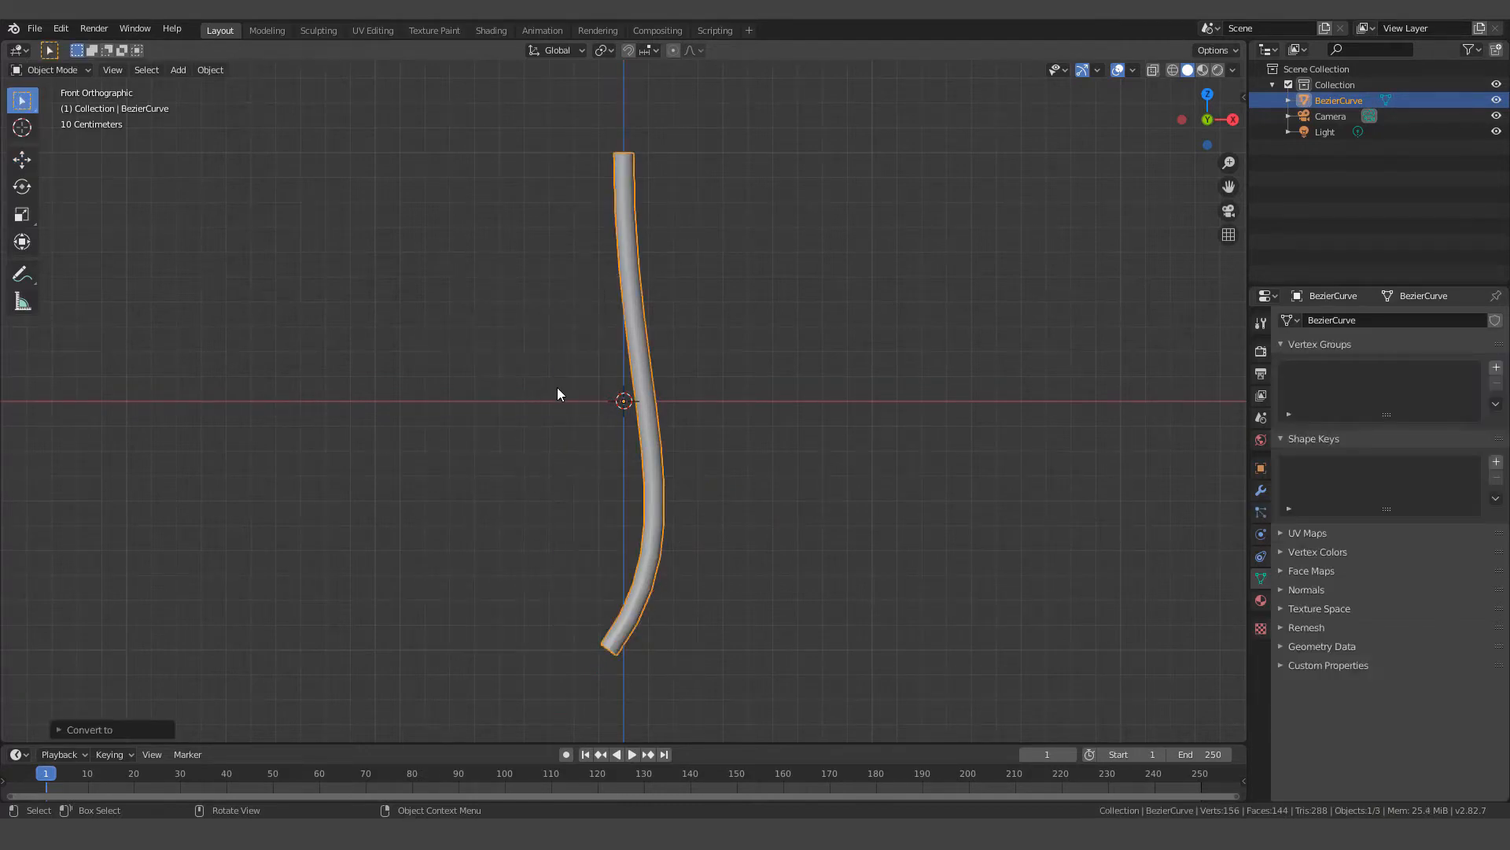
In Edit Mode with edge selection, select two edges on the outer side of the tube's lower rim and activate the Move tool
key("Tab")
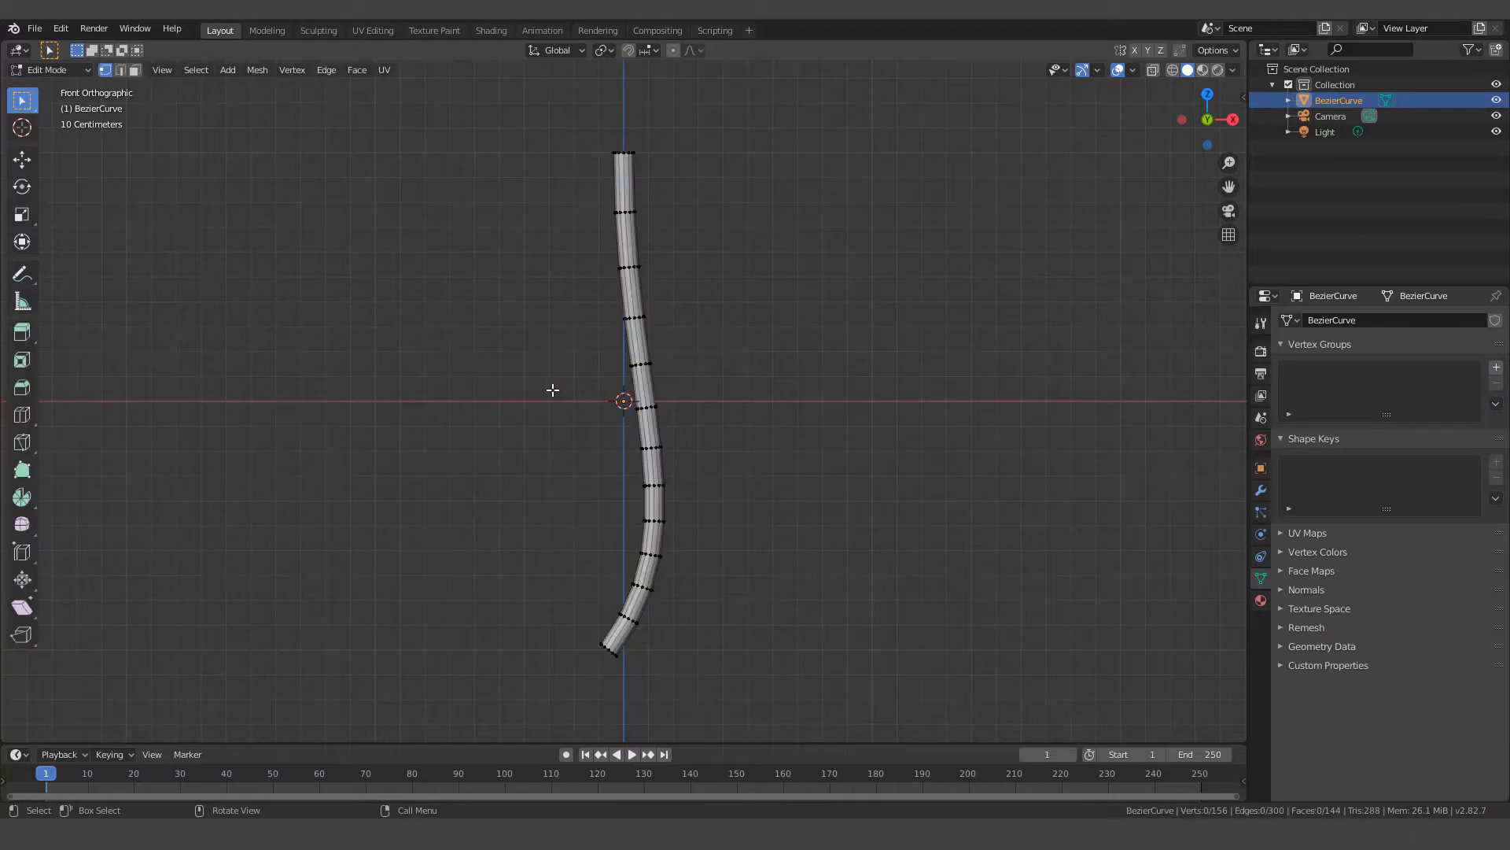
middle_click_drag(625, 406, 630, 423)
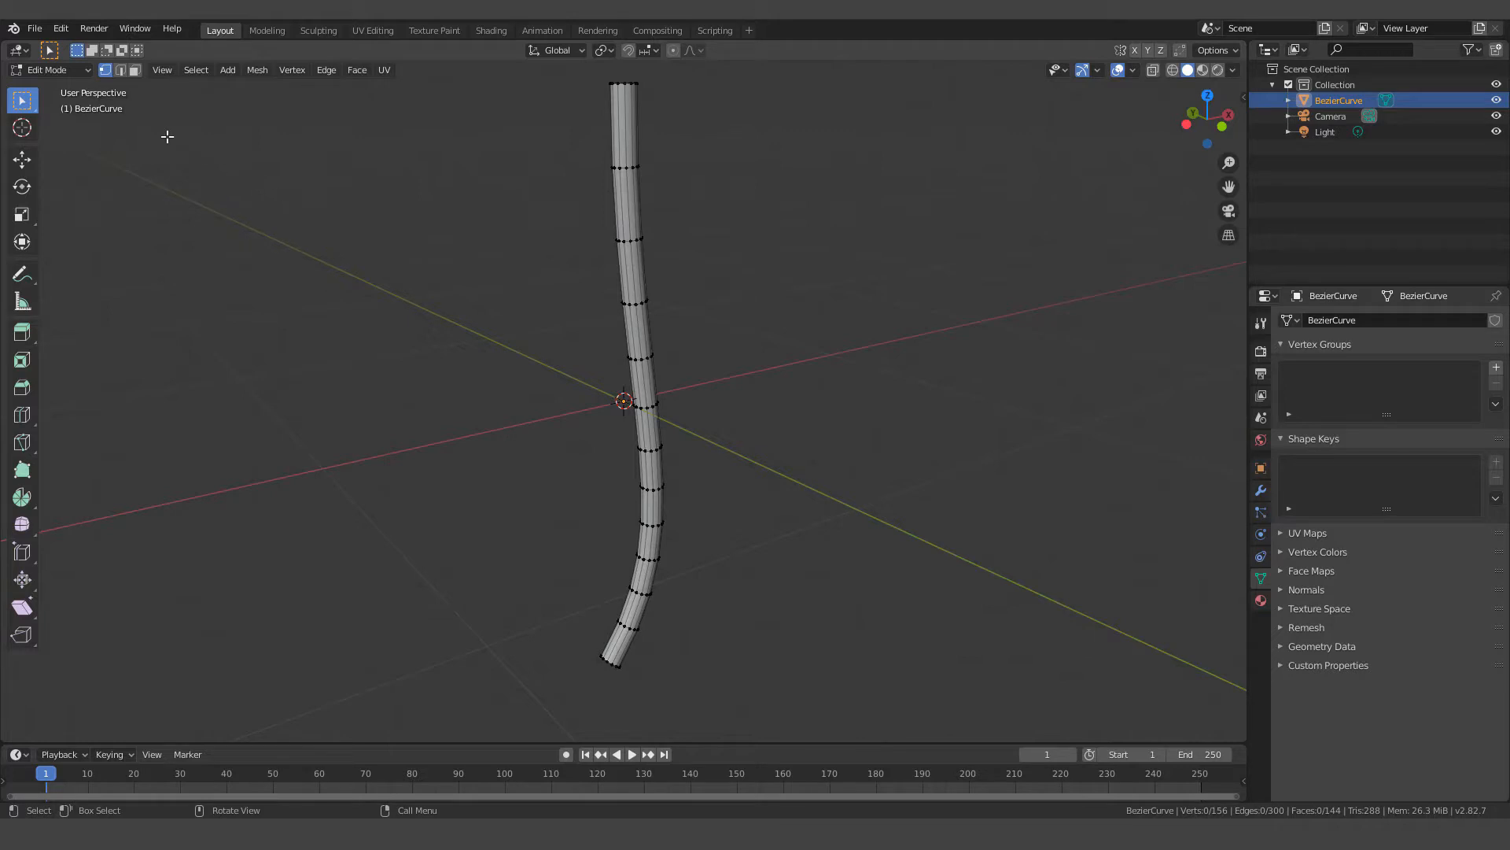
left_click(119, 70)
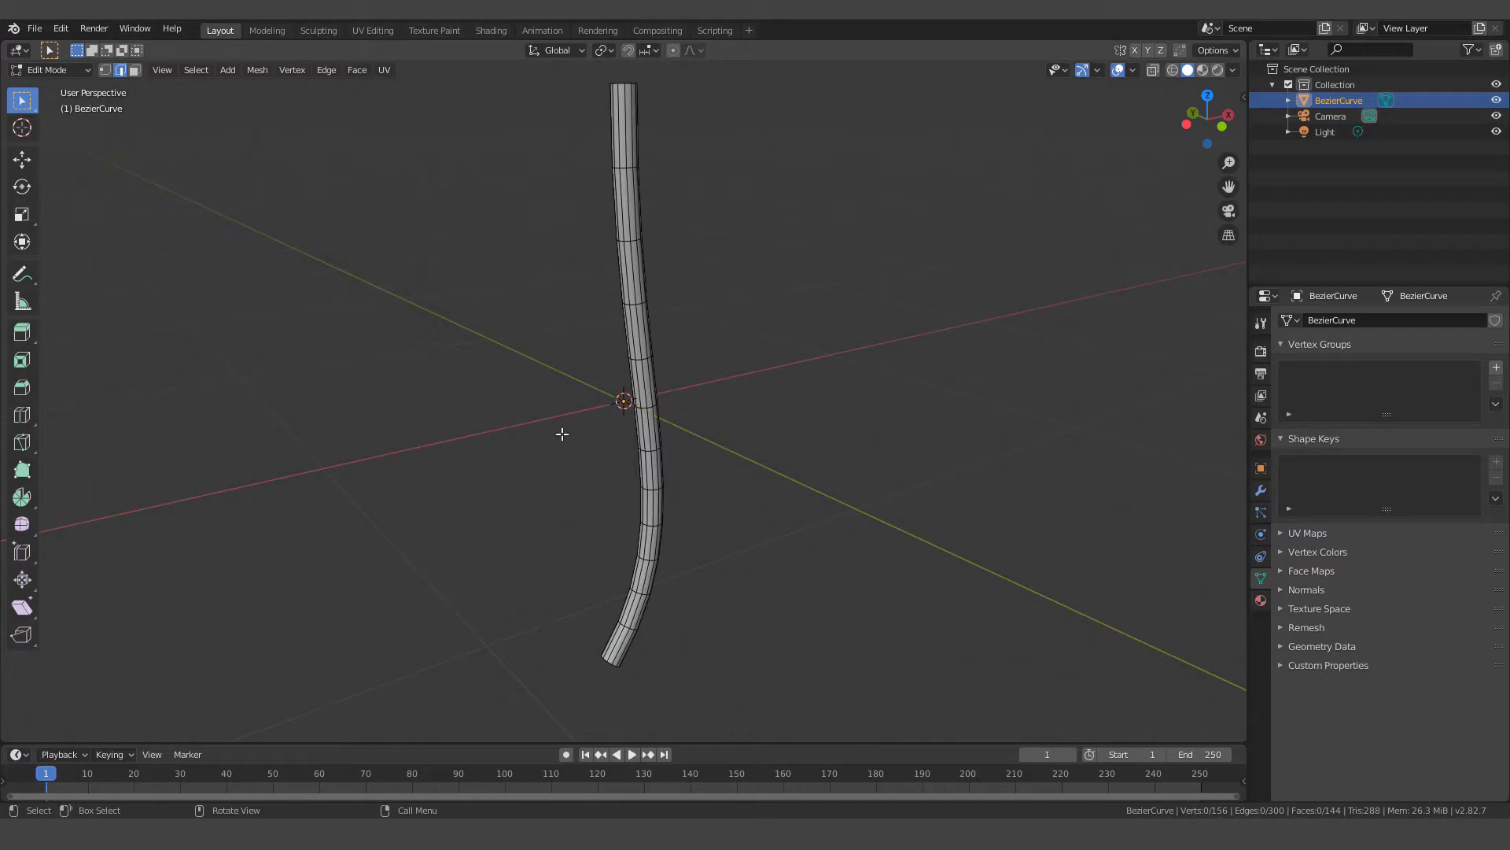
scroll(682, 523, "up", 2)
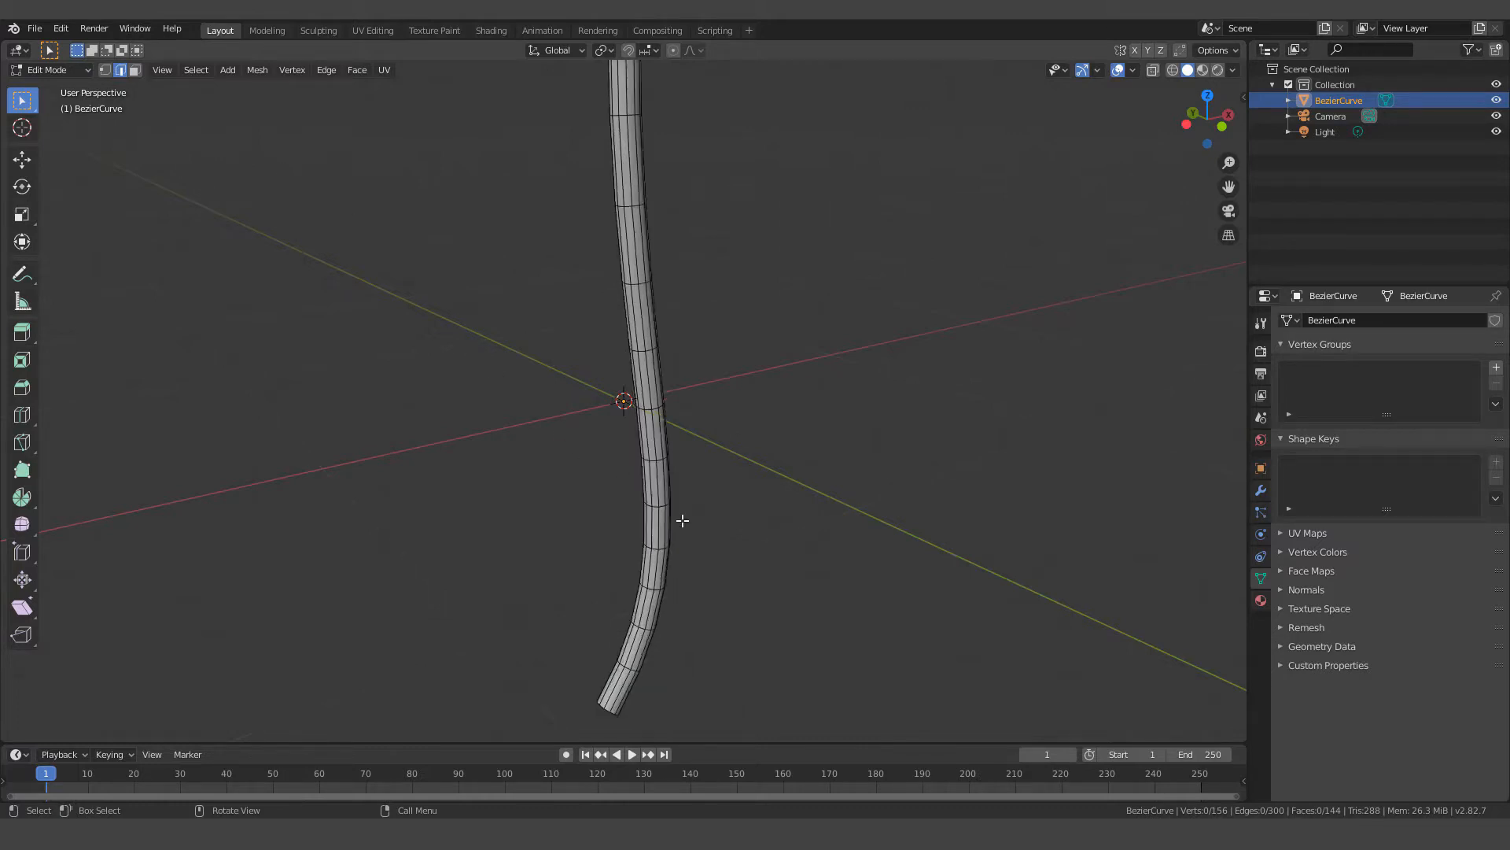
middle_click_drag(681, 532, 661, 303, "shift")
scroll(661, 303, "up", 6)
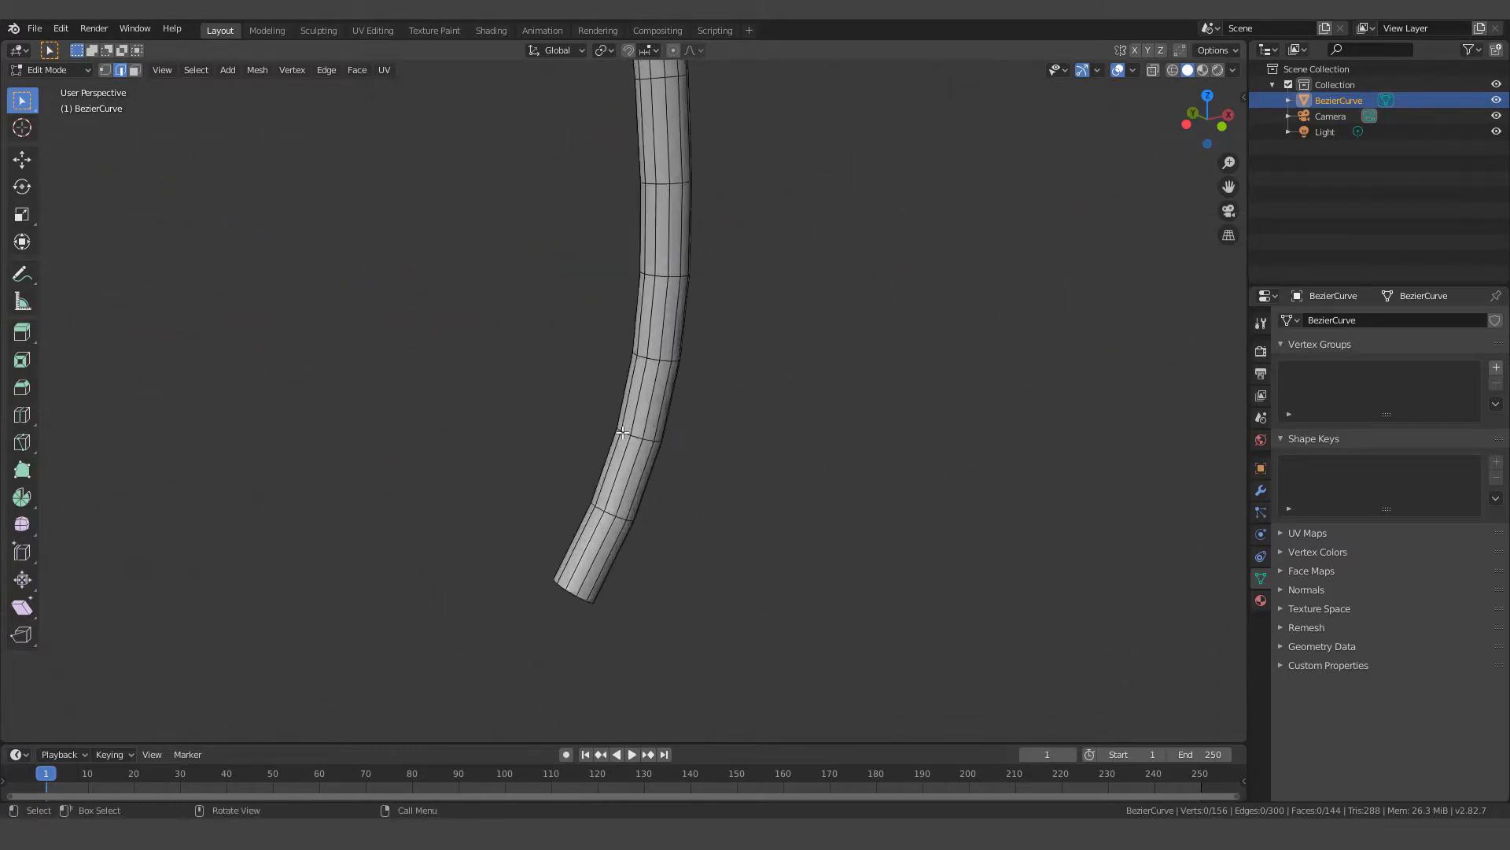
middle_click_drag(593, 462, 706, 287, "shift")
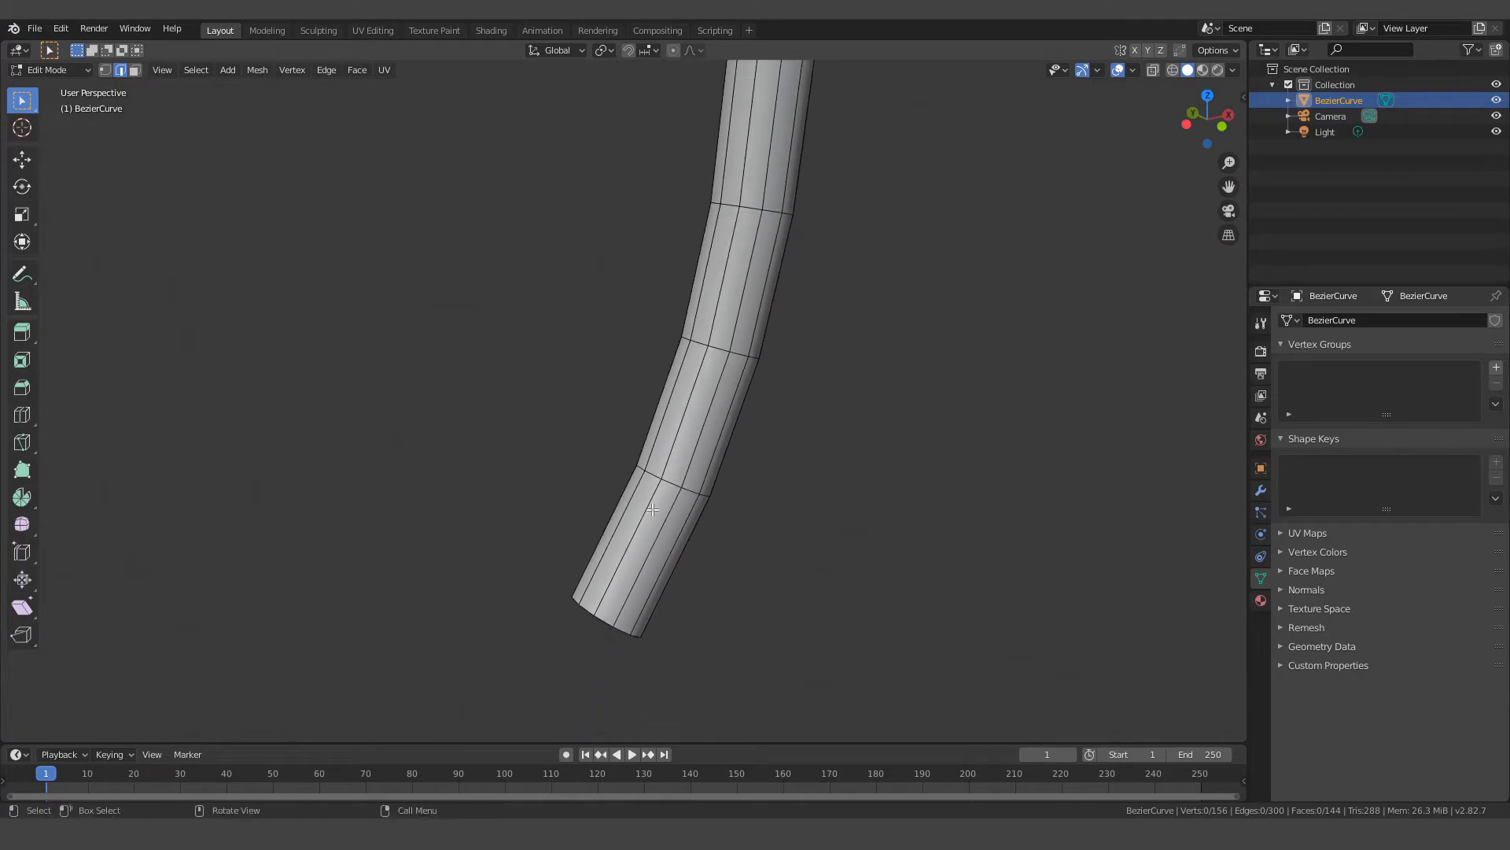
left_click(575, 599)
mouse_move(586, 609)
middle_mouse_down()
mouse_move(647, 616)
mouse_move(590, 606)
middle_mouse_up()
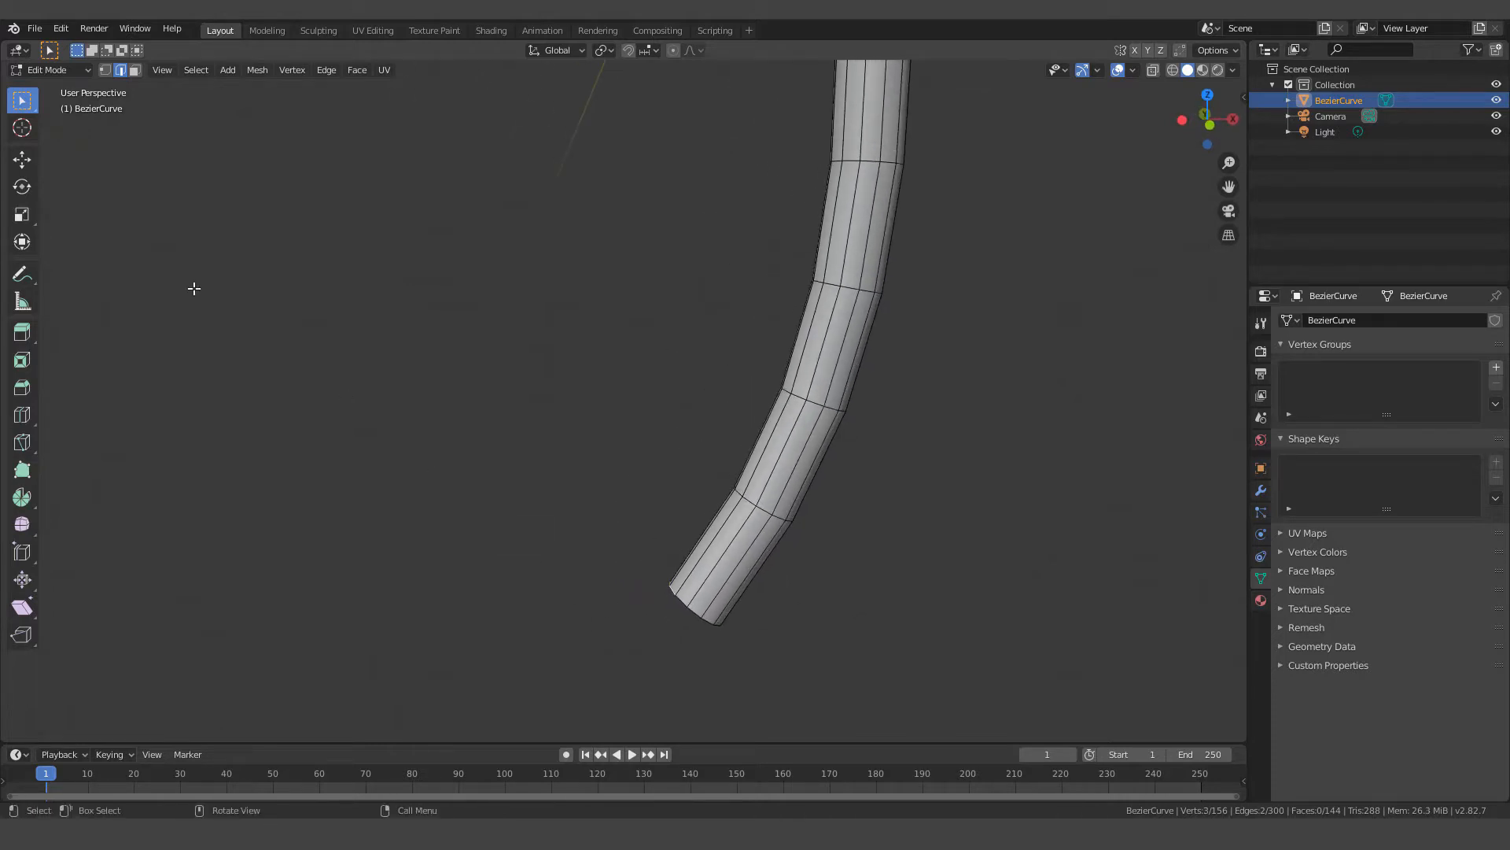
left_click(22, 161)
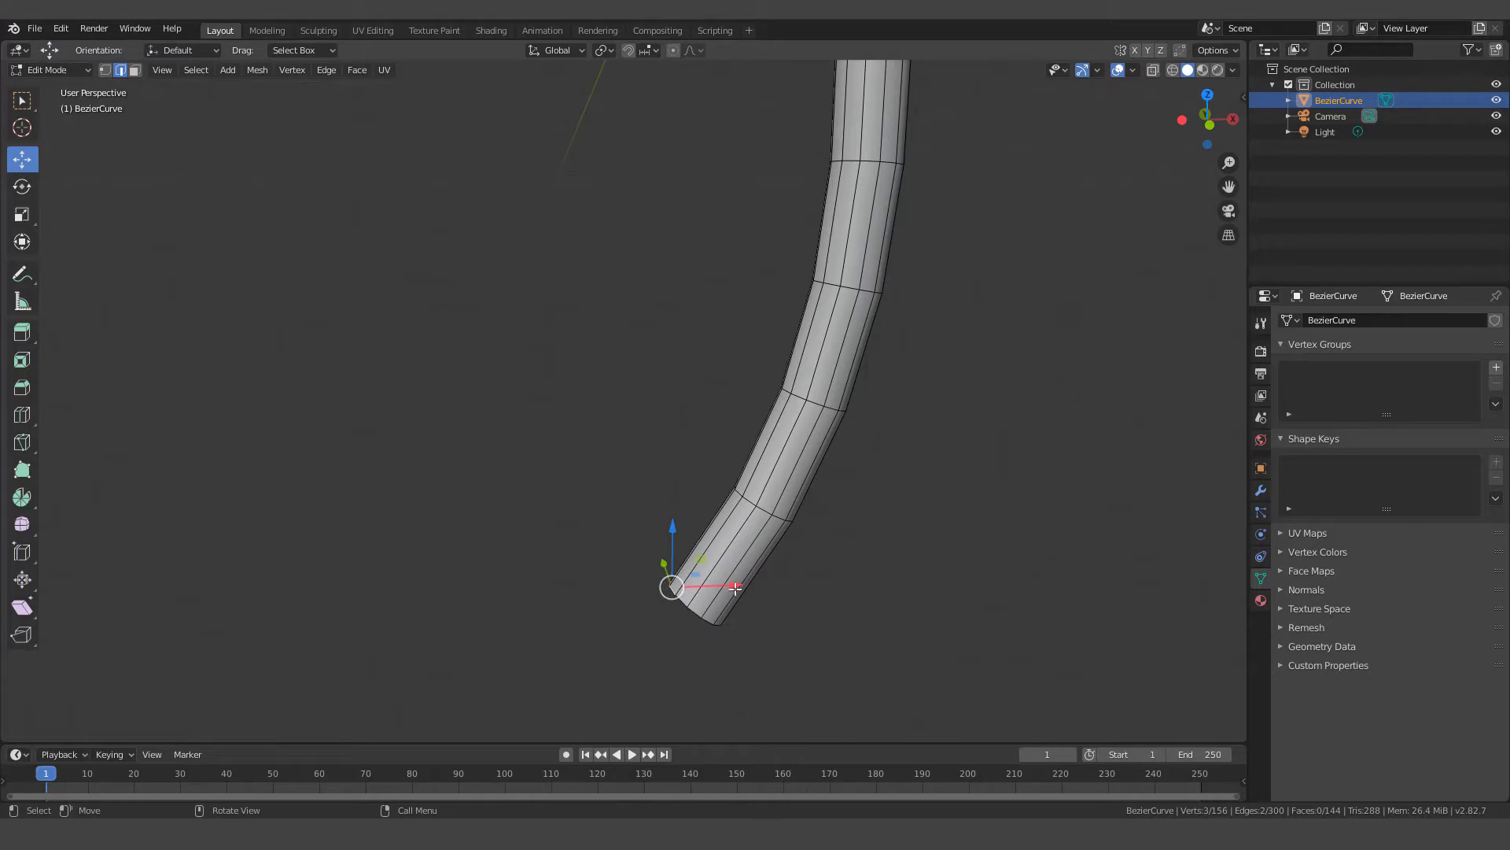
Try moving the selected rim edges toward negative X without proportional editing, and undo the move
left_click_drag(735, 587, 699, 586)
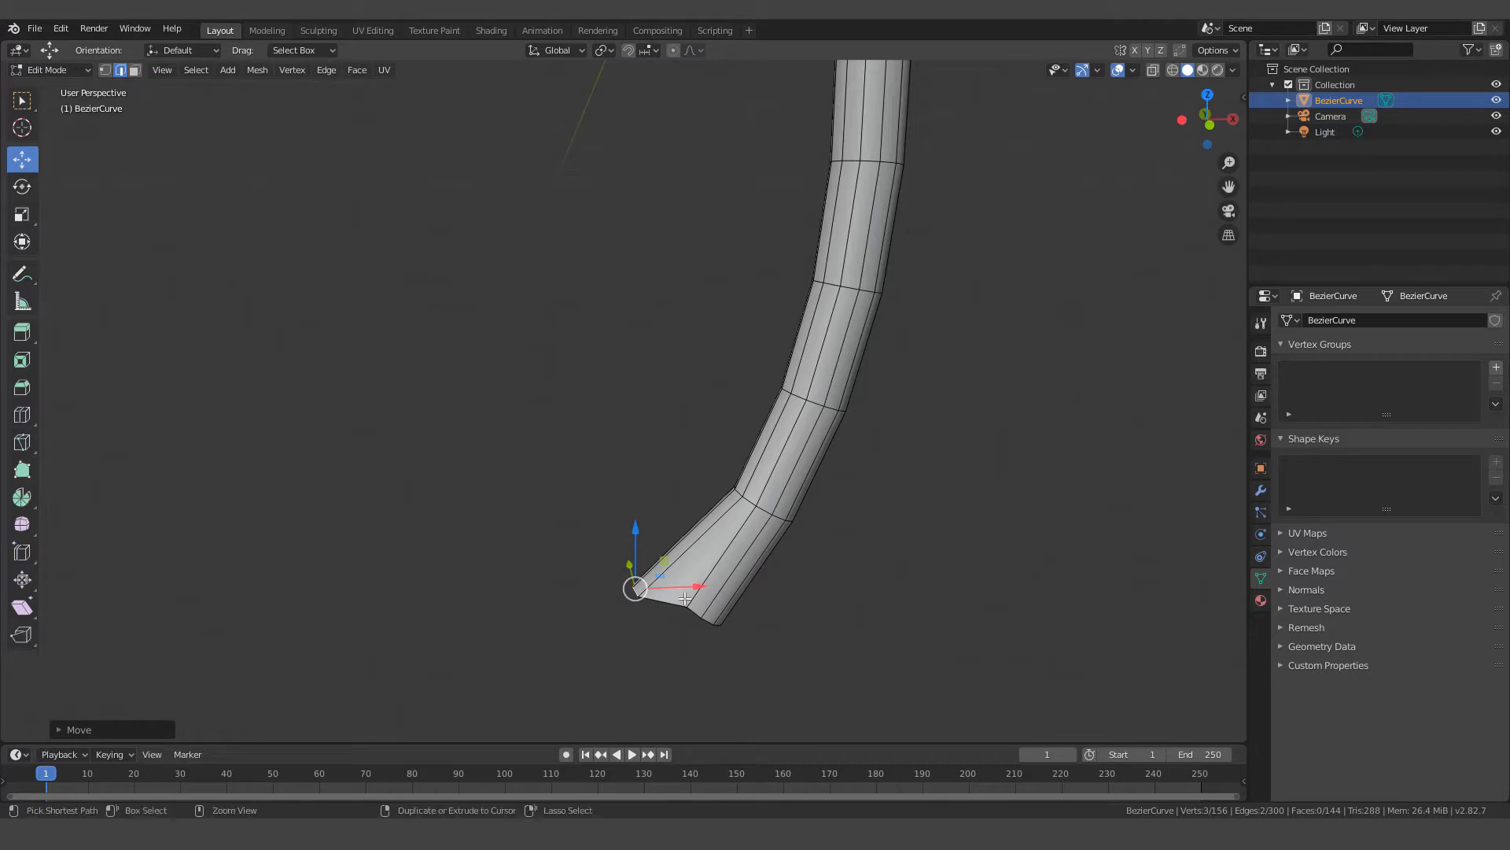
key("ctrl+z")
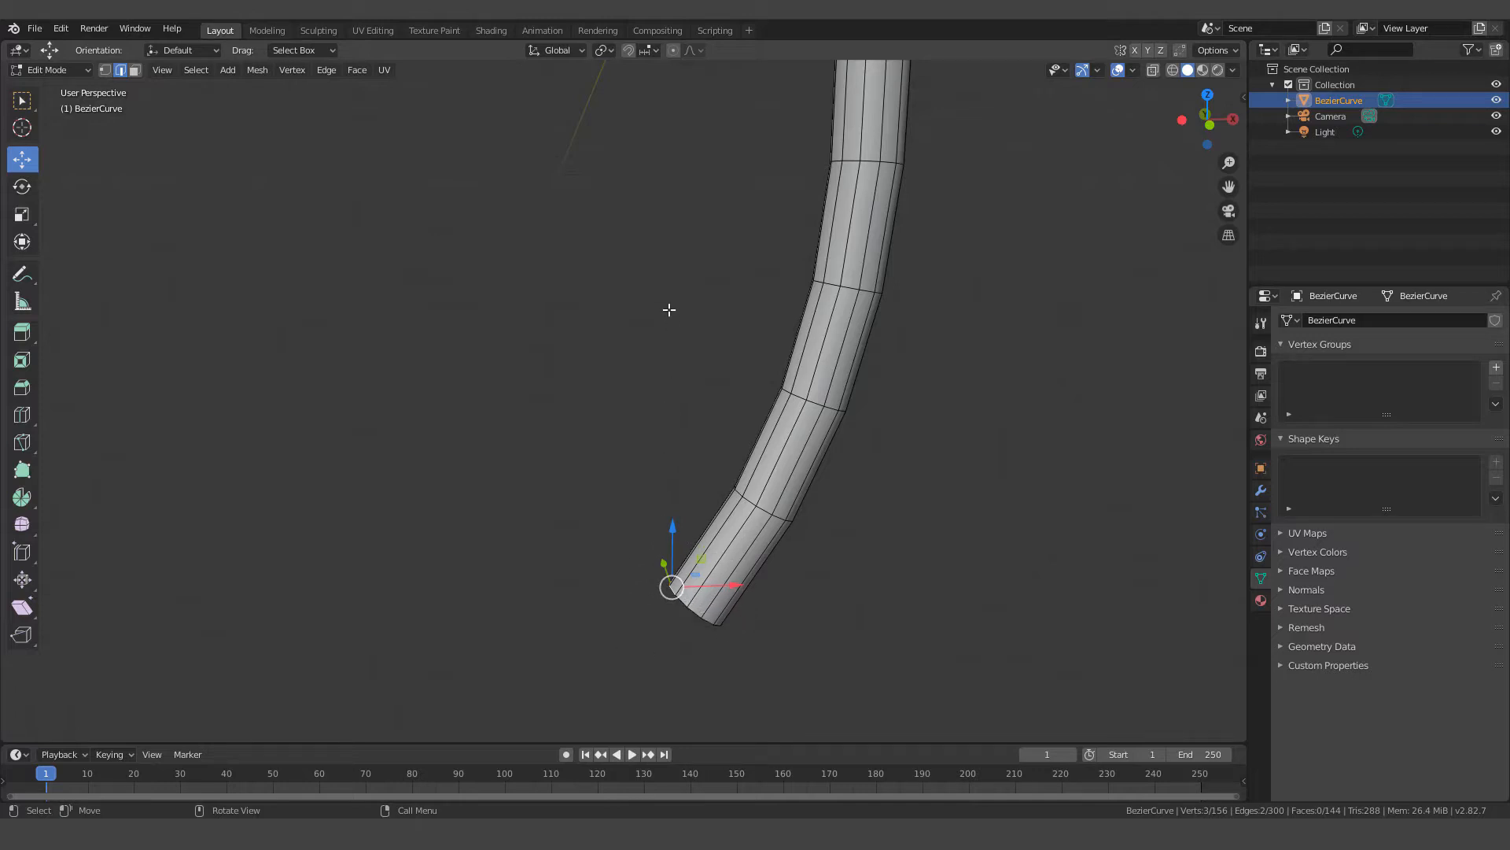
Turn on proportional editing with the Smooth falloff for the selected rim edges
left_click(672, 51)
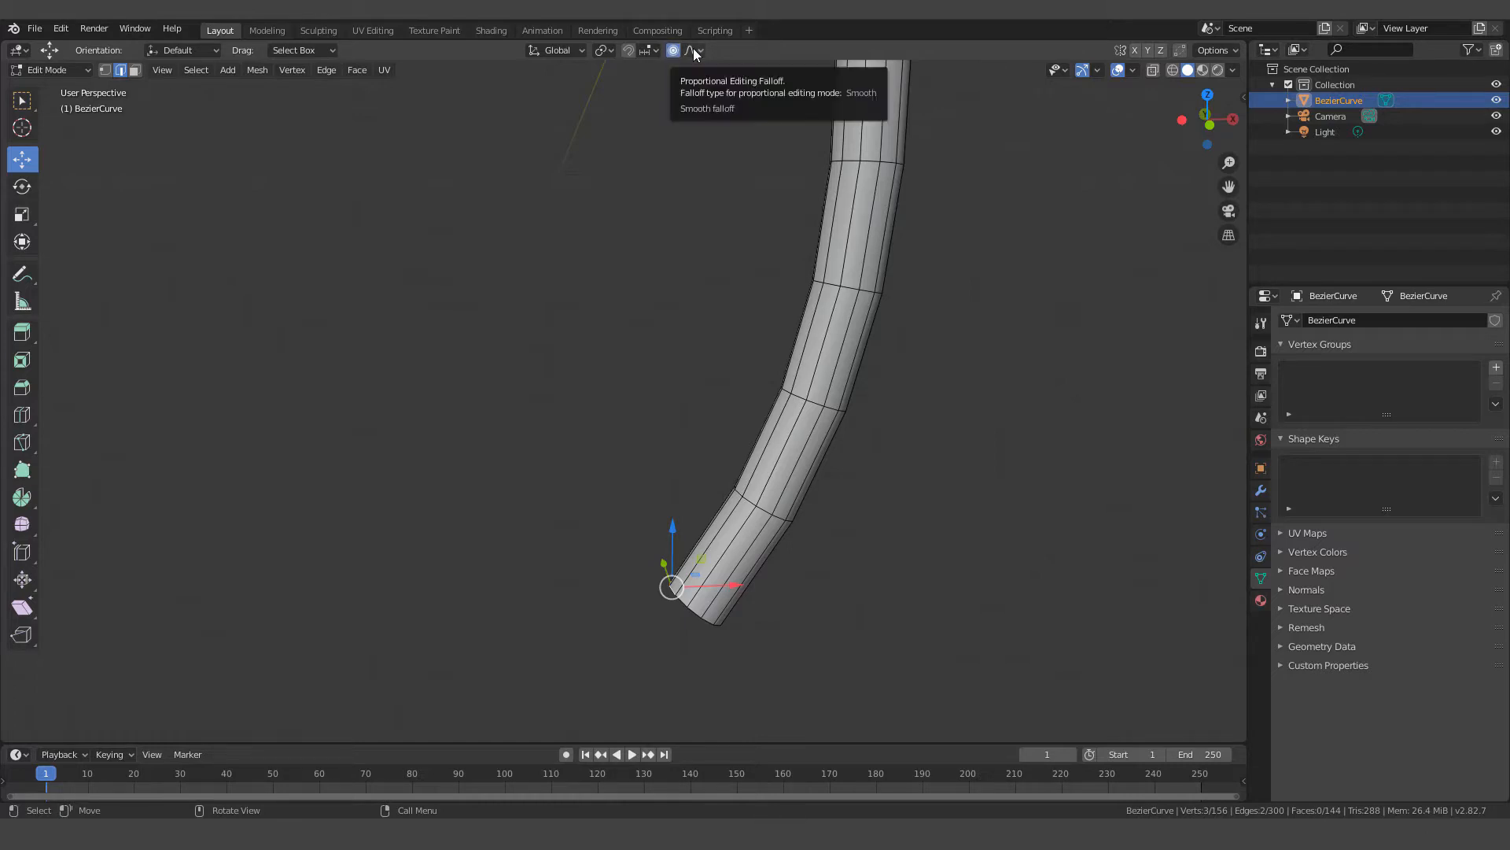
left_click(694, 52)
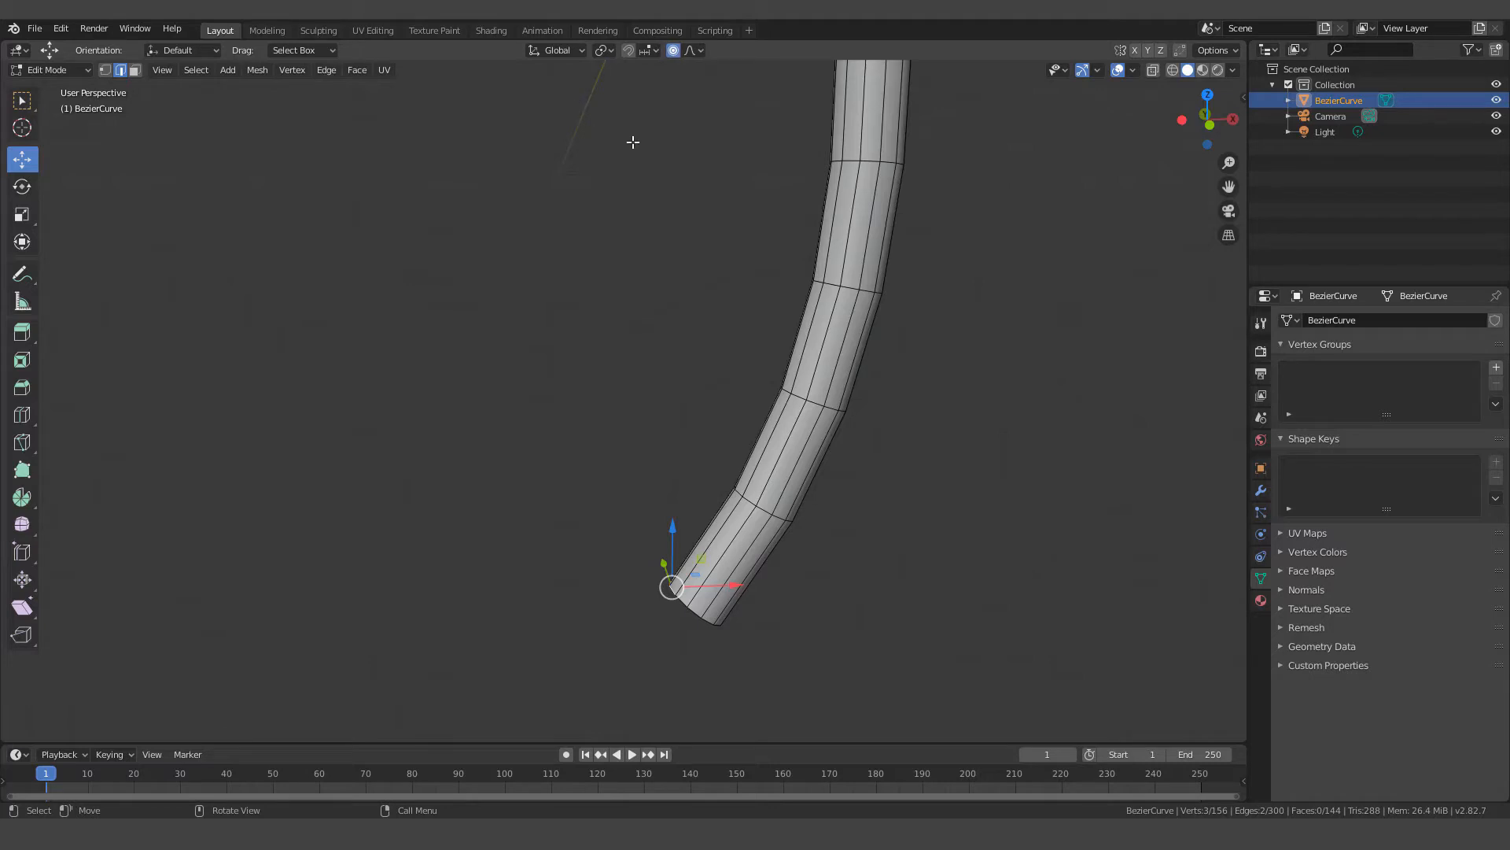
key("o")
key("o")
key("o")
key("o")
middle_click_drag(691, 587, 721, 204)
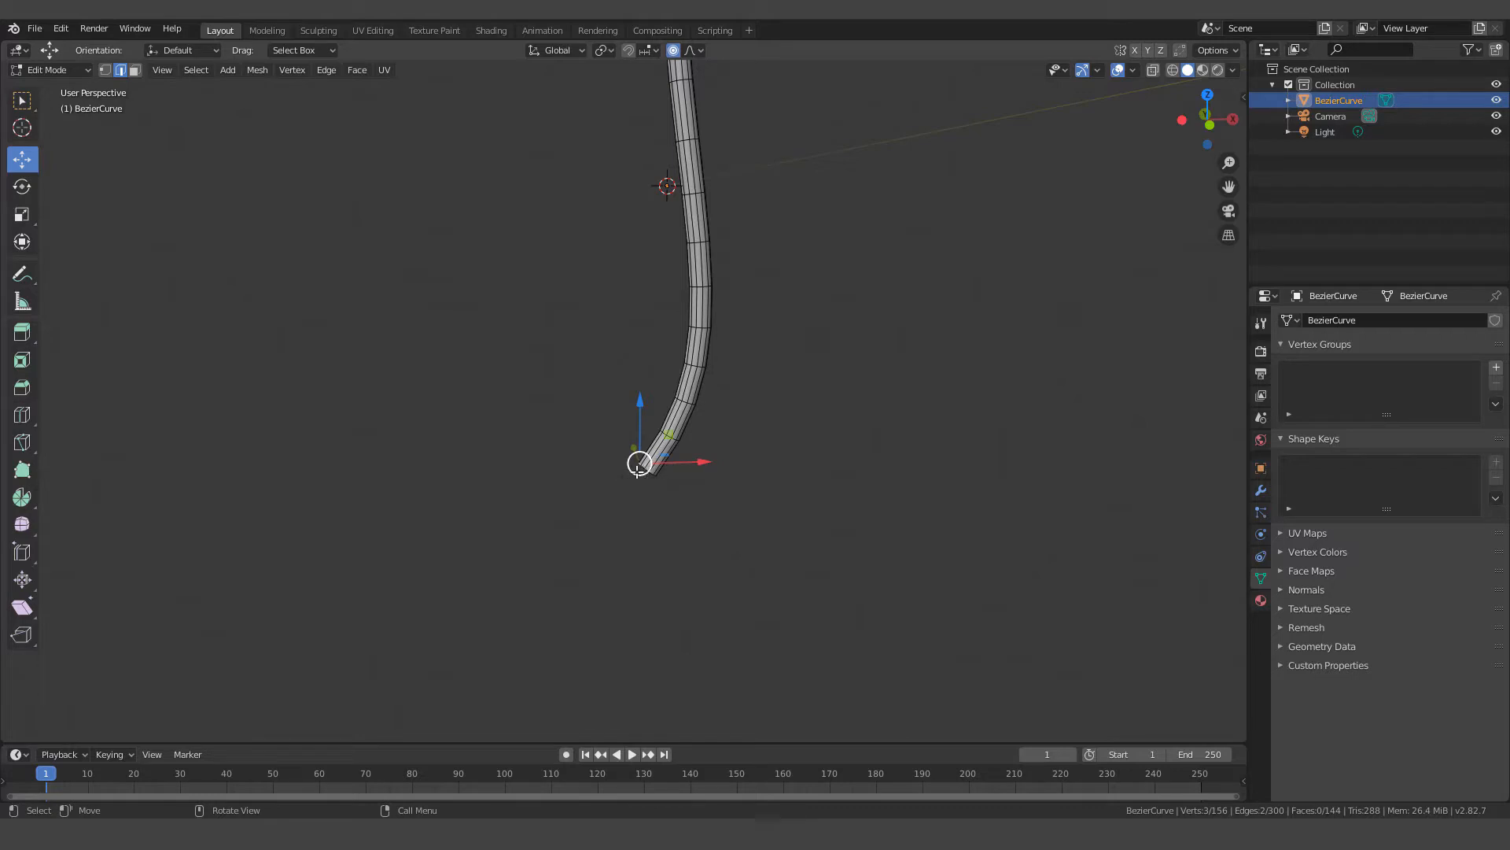
scroll(639, 460, "down", 1)
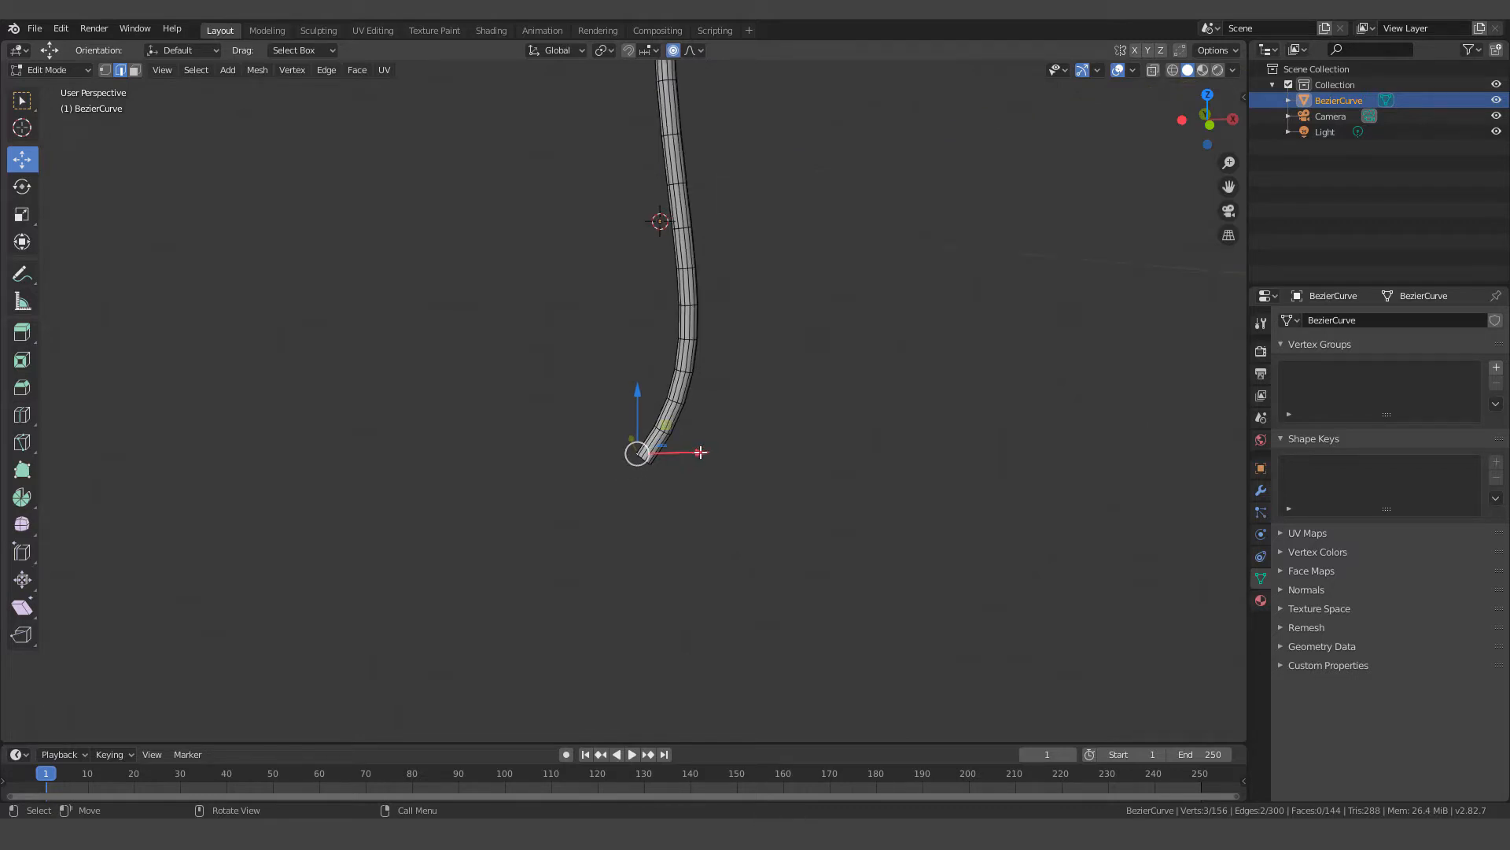
Try moving the selected lower-rim edges toward negative X with a proportional size of 1.00, and undo the move
left_click_drag(699, 452, 696, 454)
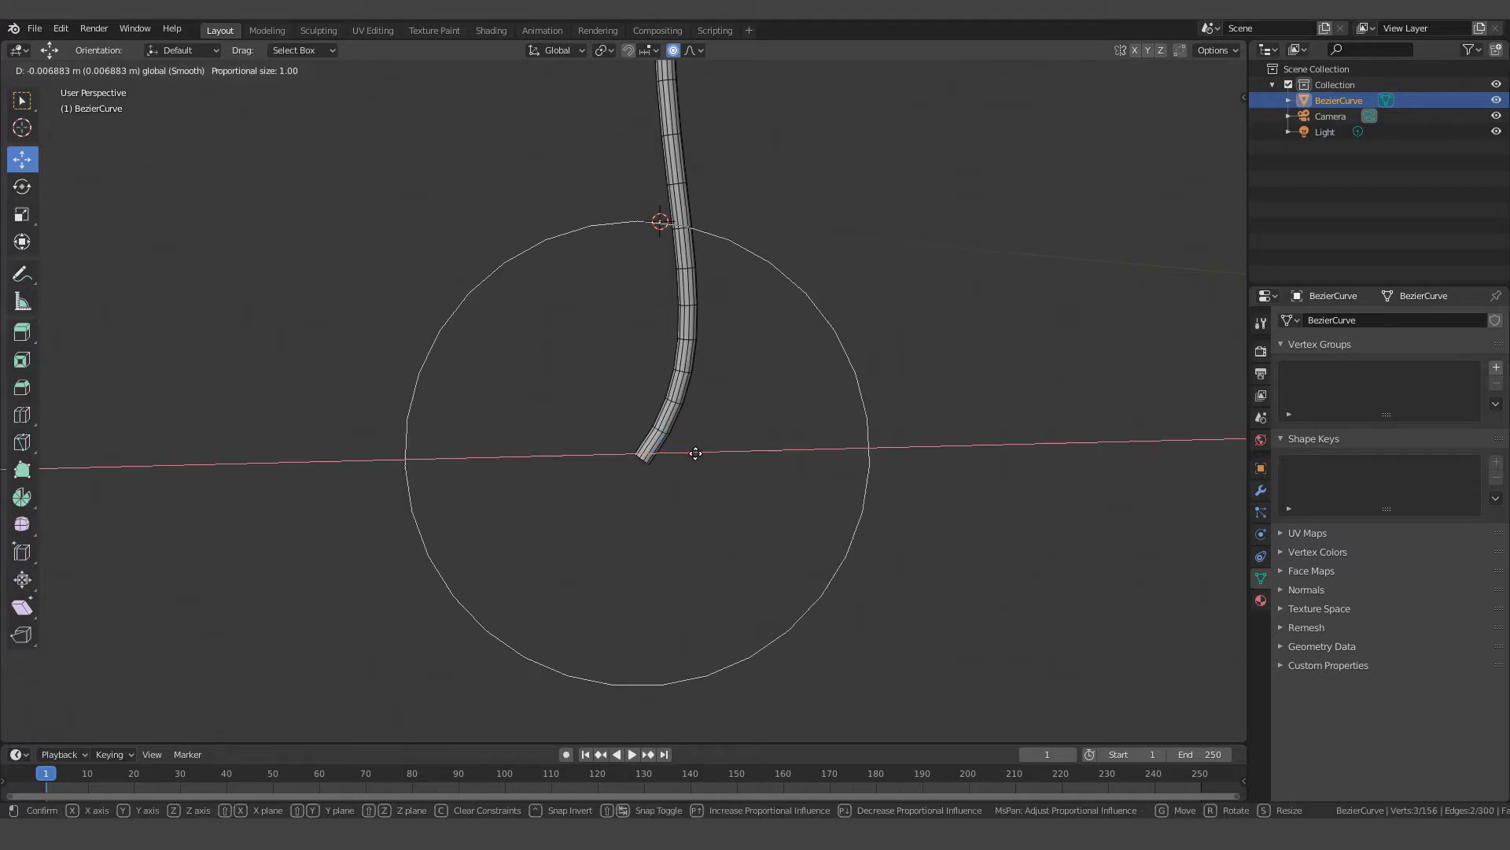
left_click_drag(696, 454, 596, 443)
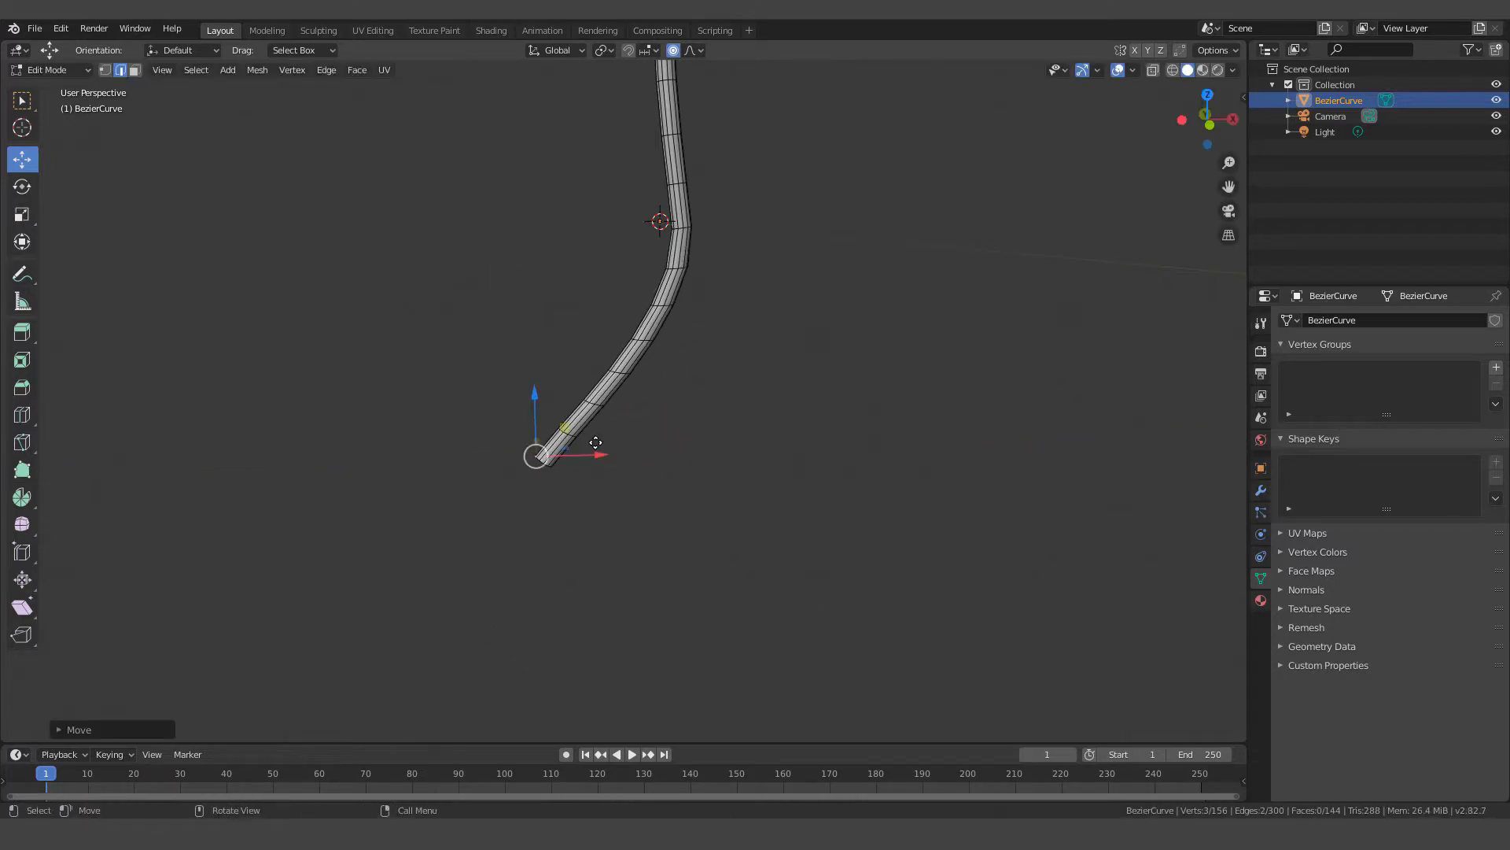
key("ctrl+z")
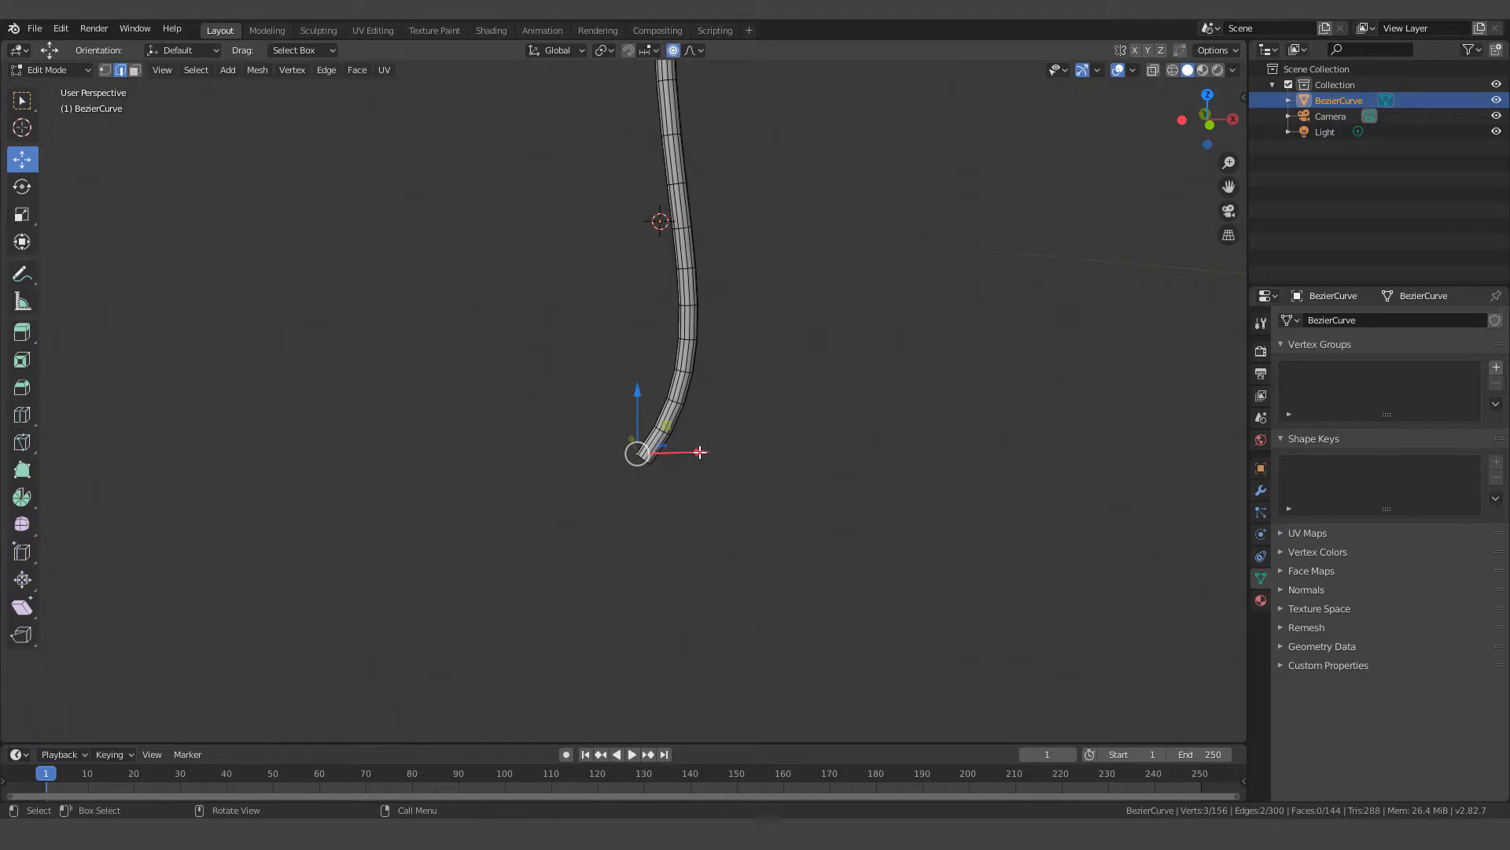
Reduce the proportional size to 0.12 and move the selected lower-rim edges slightly toward negative X to flare that side
left_click_drag(700, 453, 698, 453)
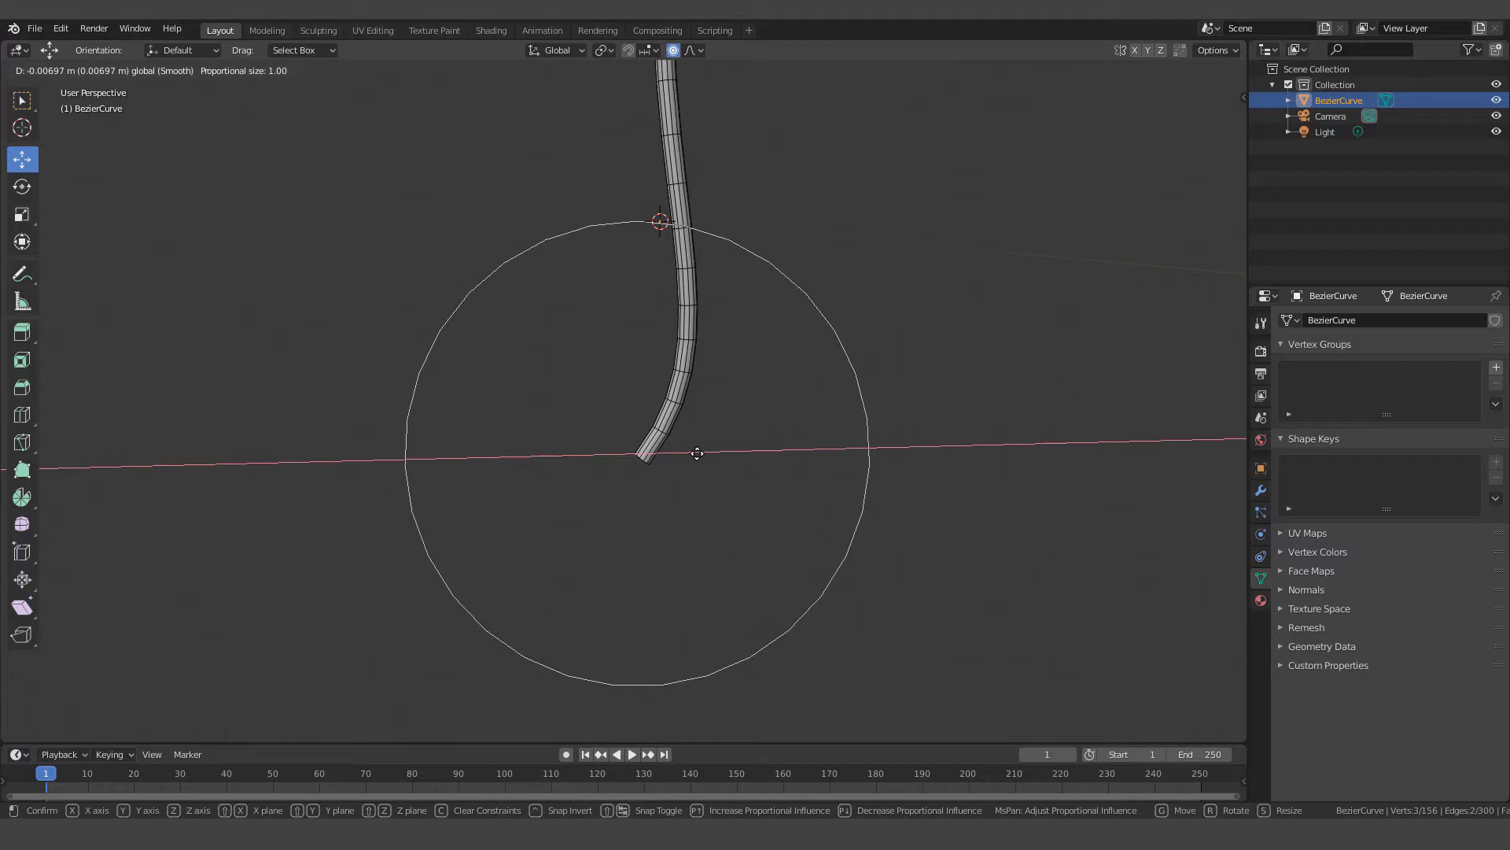
scroll(697, 453, "up", 11)
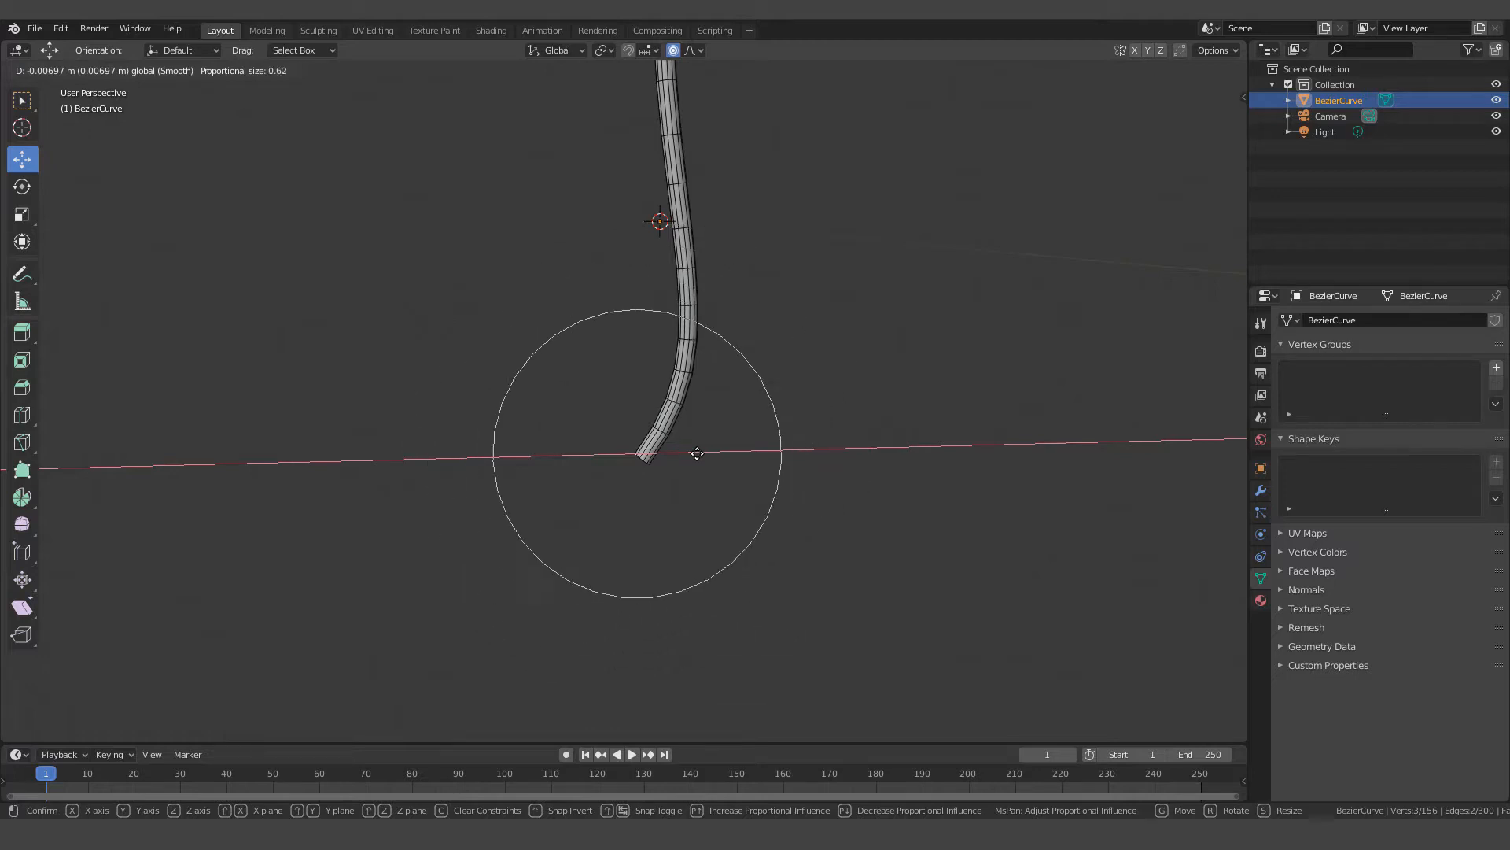
scroll(697, 454, "up", 8)
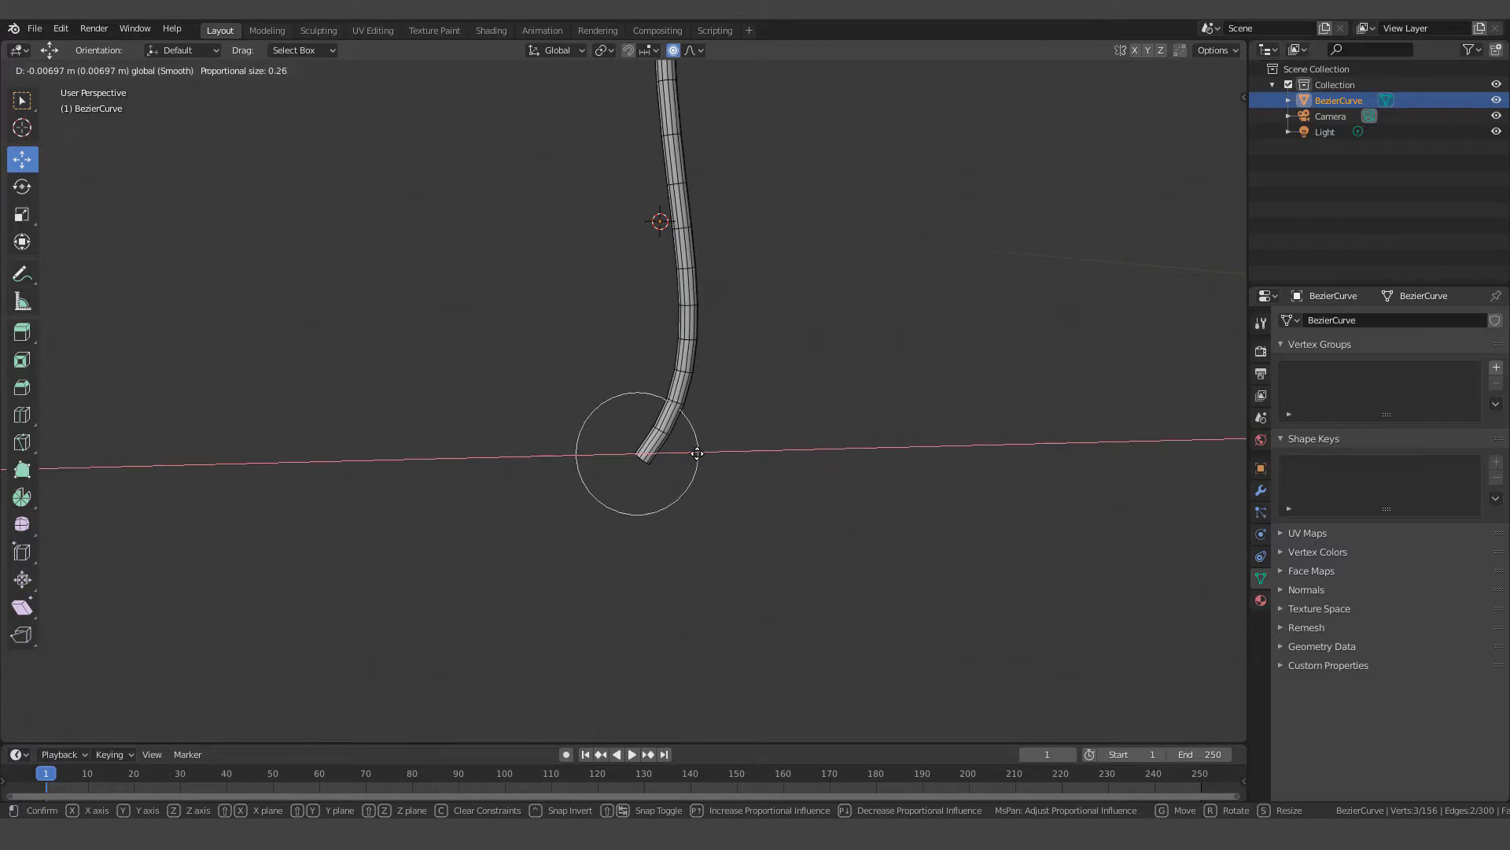
scroll(697, 453, "up", 1)
scroll(697, 453, "up", 2)
left_click(697, 453)
scroll(699, 477, "up", 5)
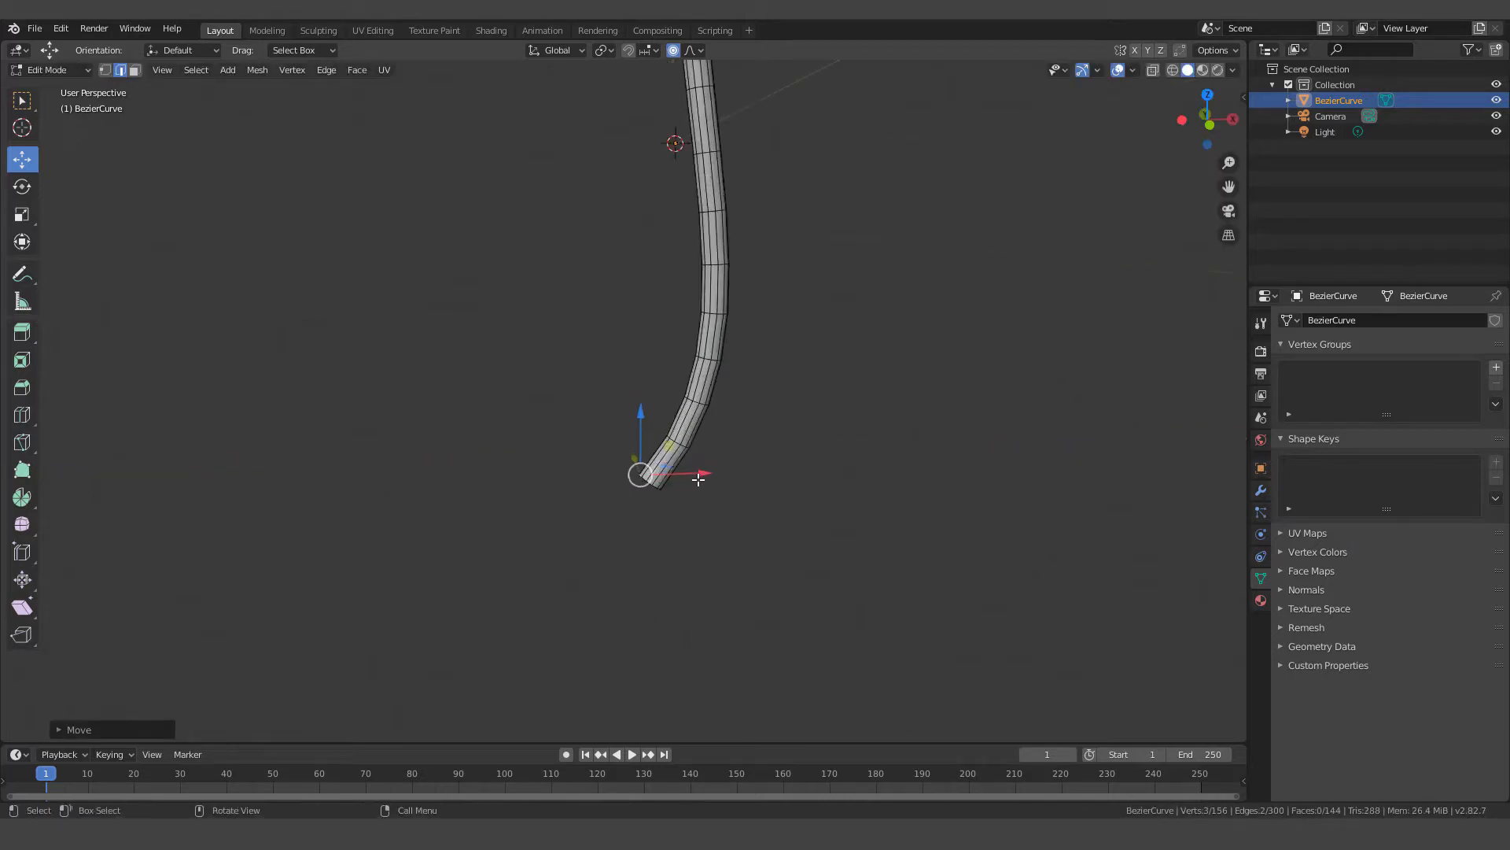
middle_click_drag(709, 504, 599, 325, "shift")
left_click_drag(610, 413, 535, 422)
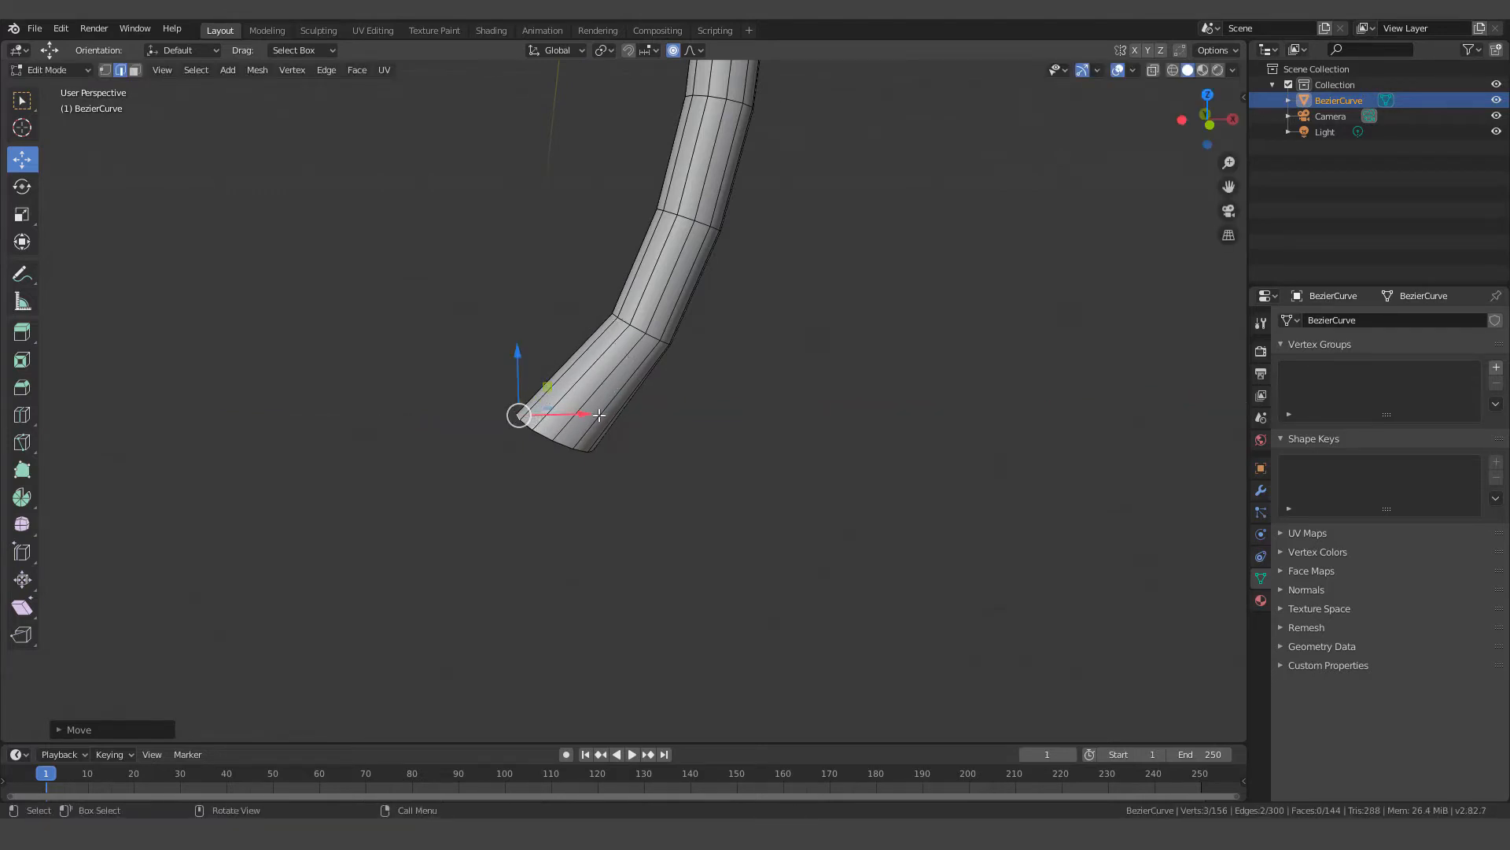
left_click_drag(586, 415, 580, 415)
Select two edges on the opposite side of the lower rim and move them toward positive X to widen the opening
middle_click_drag(608, 443, 727, 480)
left_click(794, 507, "shift")
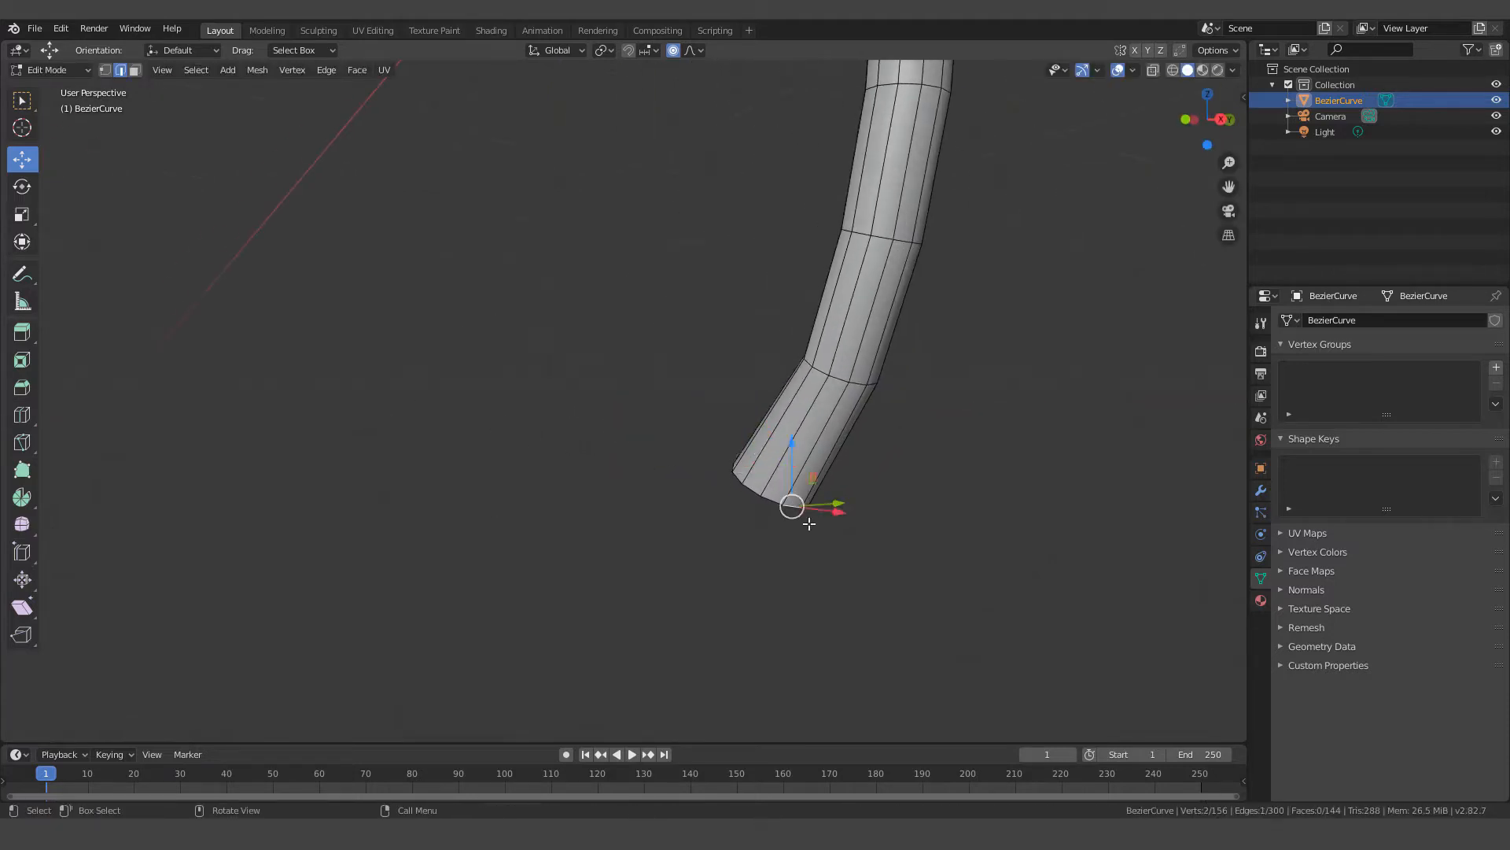
left_click(806, 508, "shift")
middle_click_drag(806, 507, 921, 533)
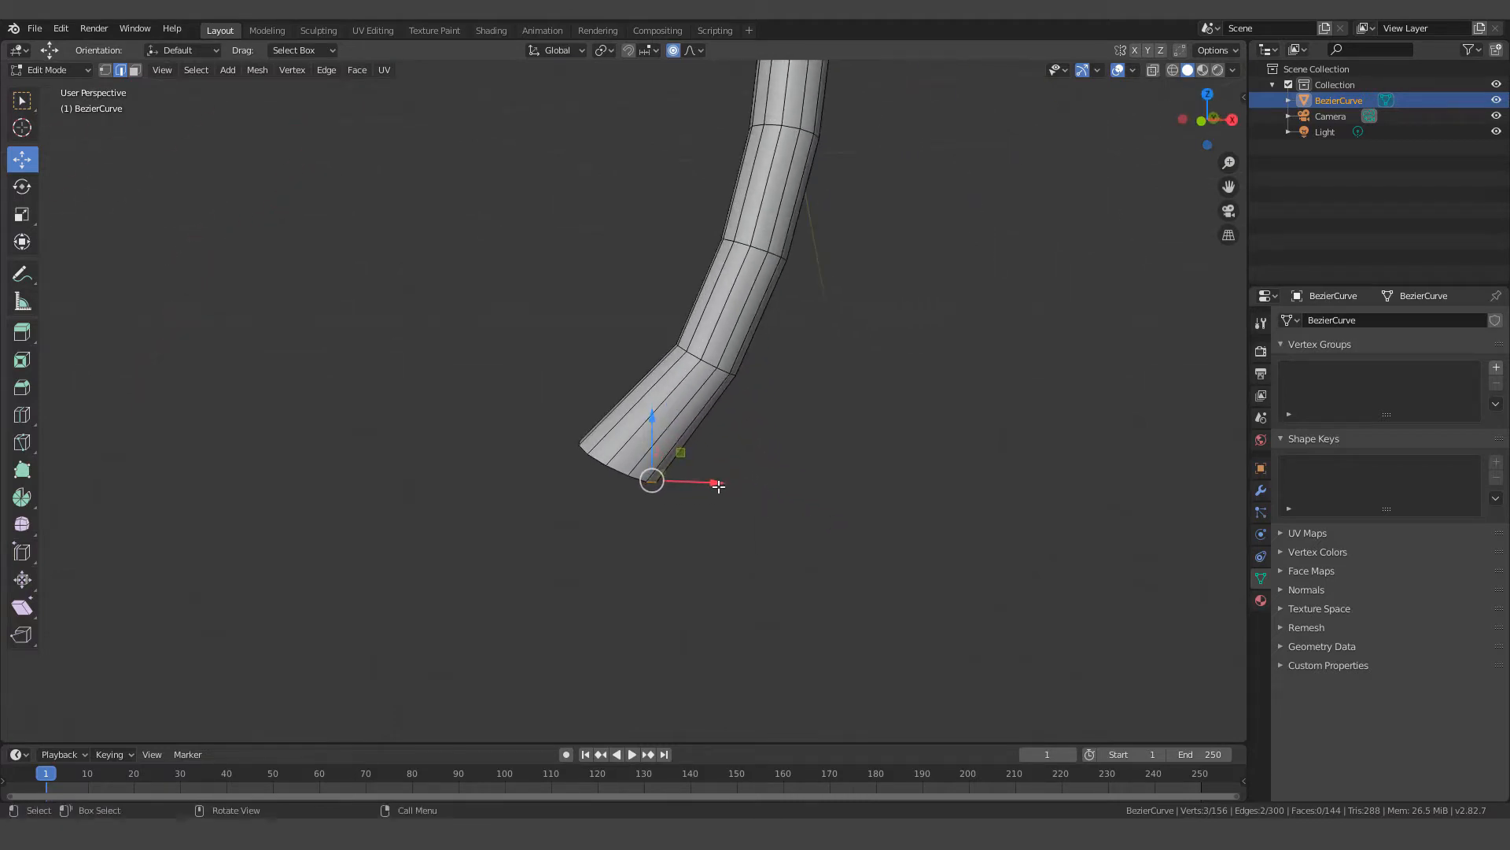
left_click_drag(717, 484, 751, 487)
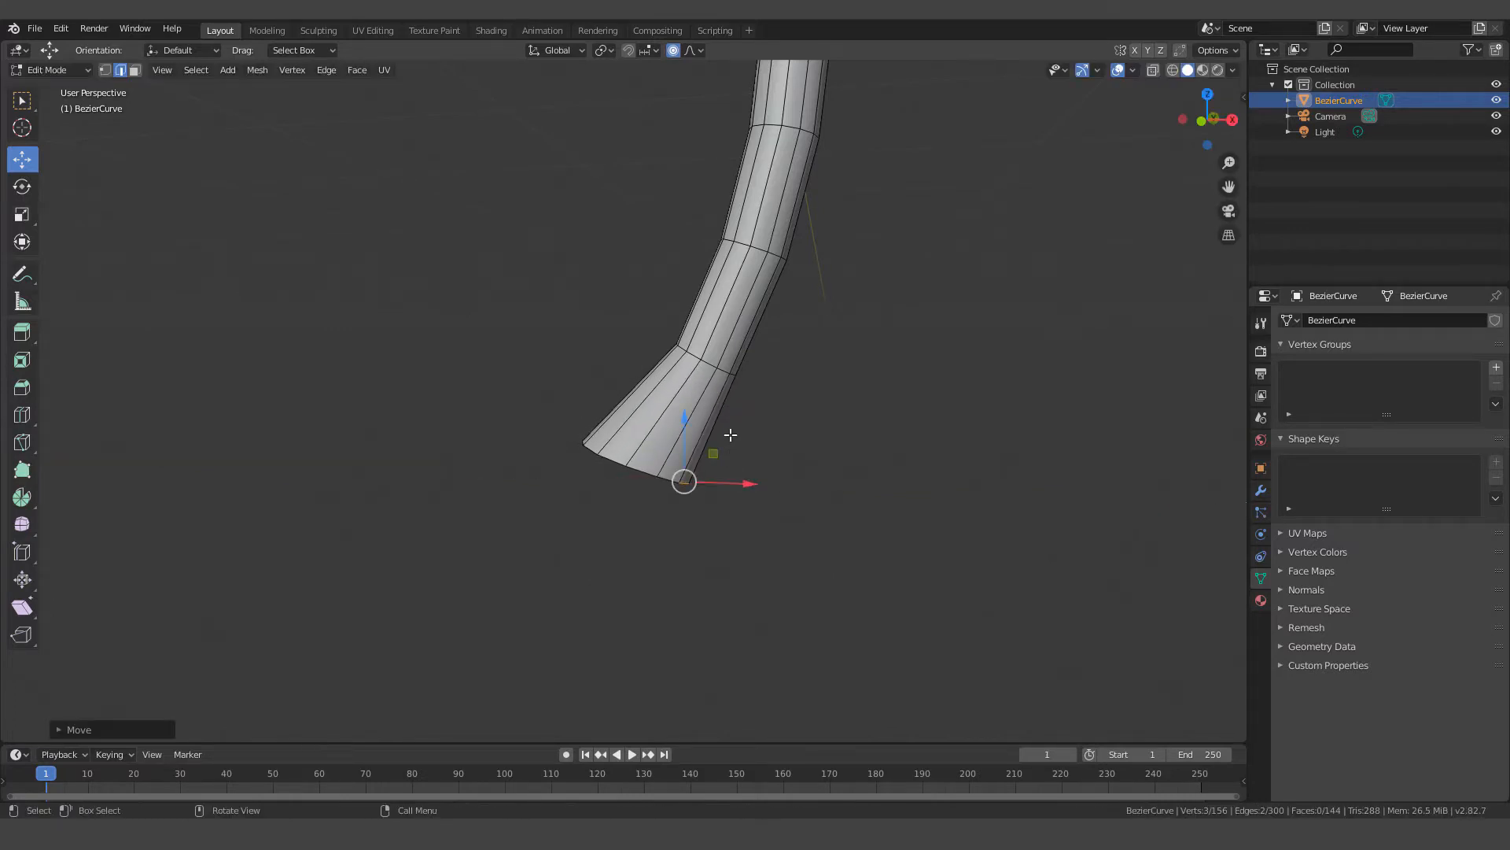
Select two edges on the negative X side of the first ring above the lower rim and move them toward negative X
middle_click_drag(750, 486, 813, 468)
middle_click_drag(664, 394, 763, 503)
scroll(759, 497, "up", 2)
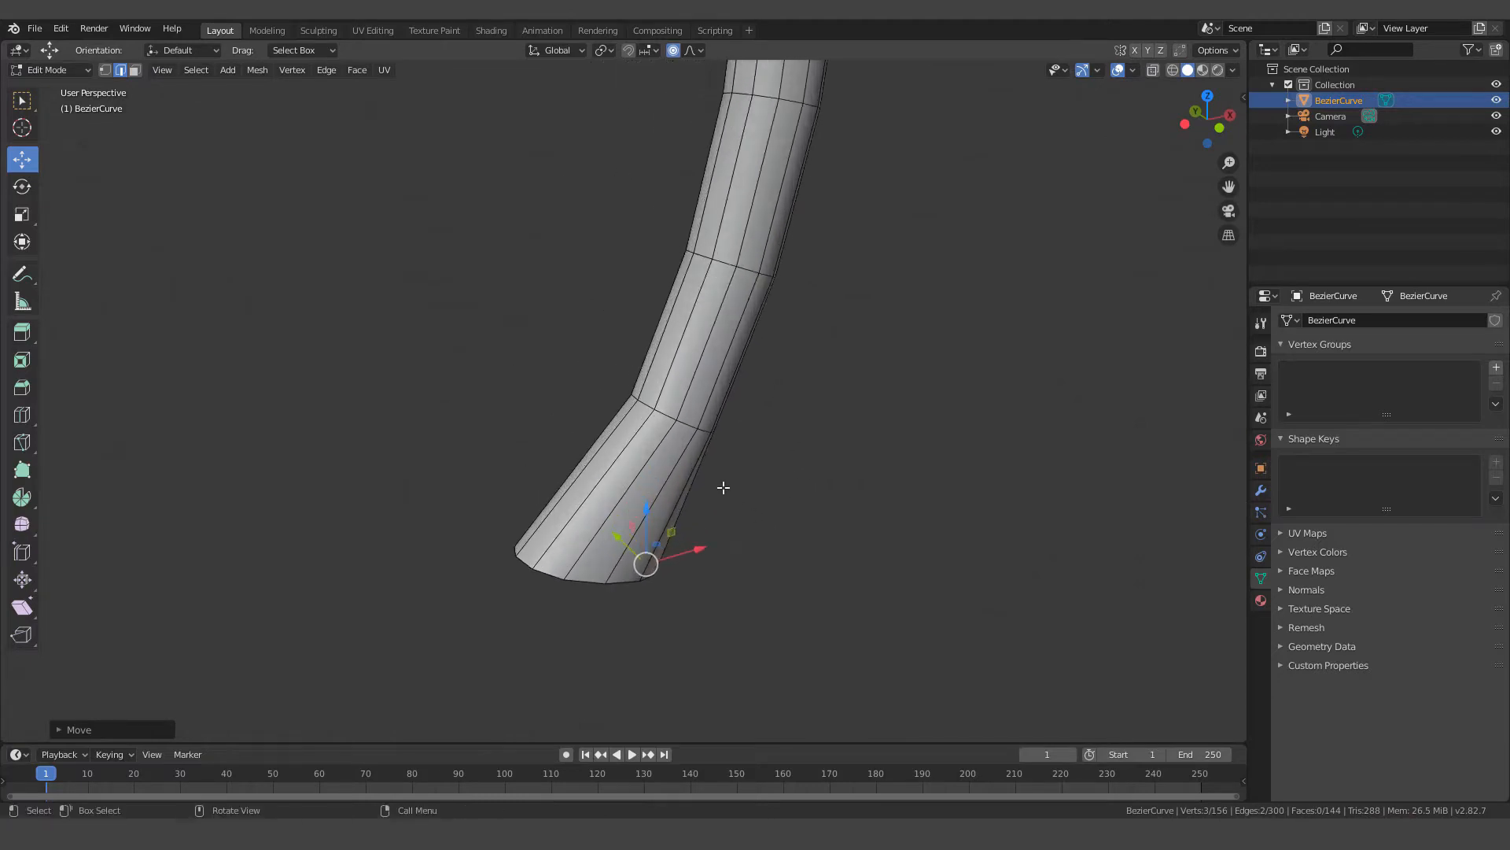
left_click(631, 397)
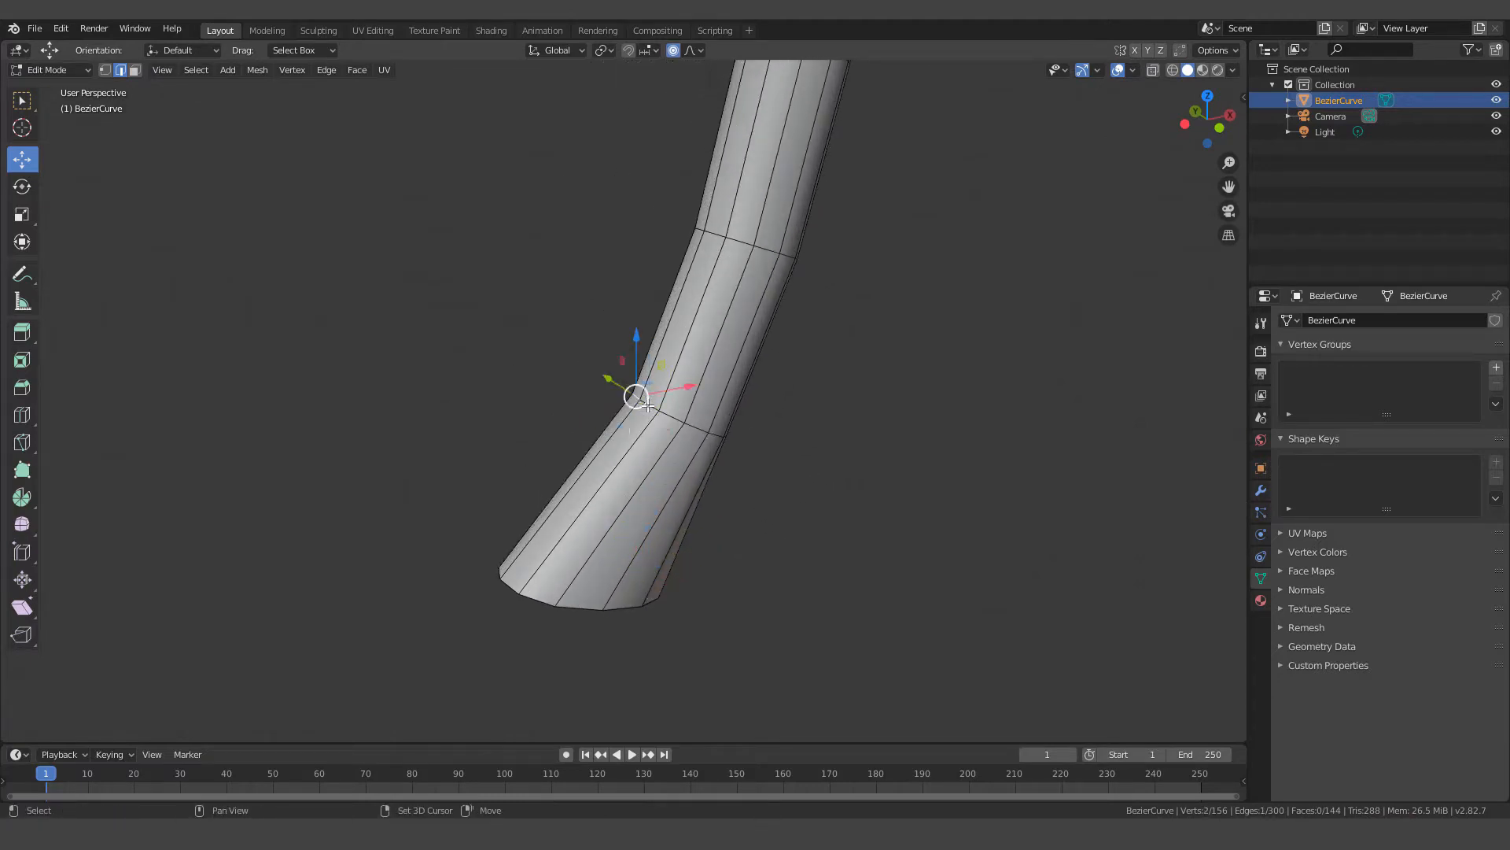
left_click(688, 429, "shift")
middle_click_drag(688, 429, 779, 445)
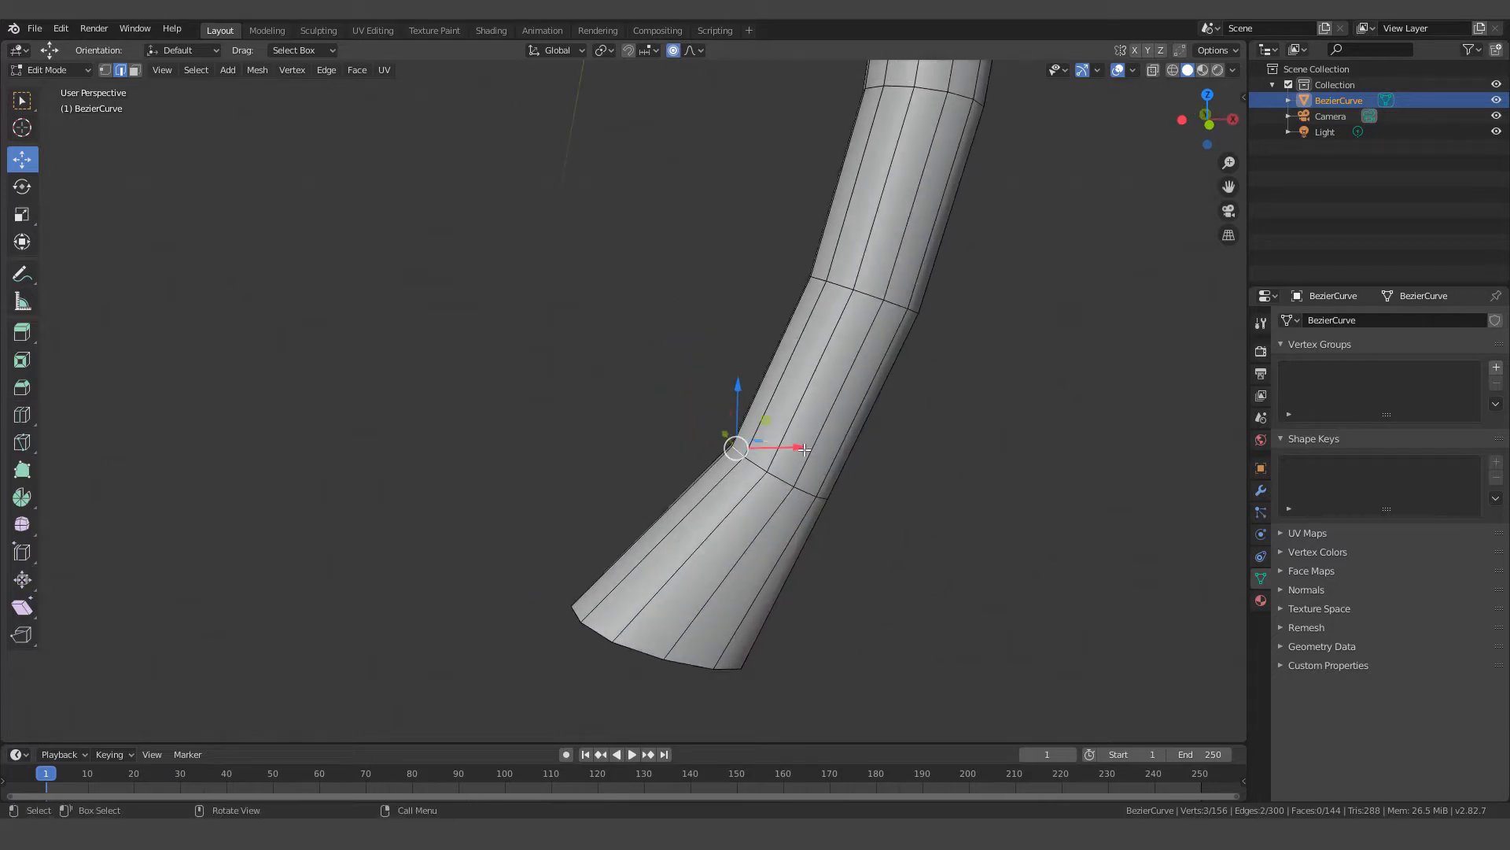
key("g")
key("x")
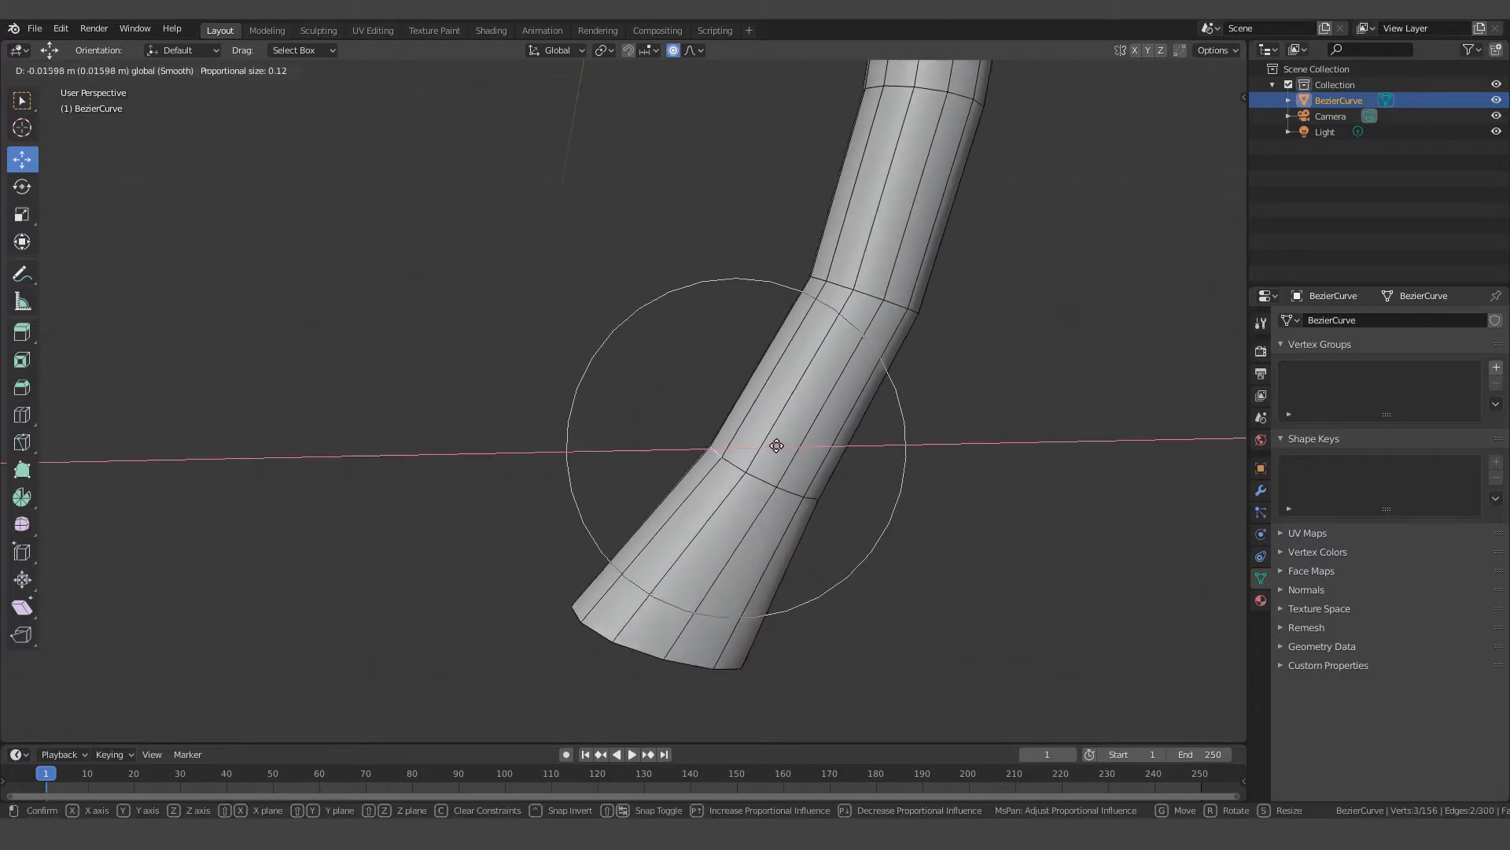
left_click(801, 460)
Select two edges on the negative X side of the second ring above the lower rim and nudge them toward negative X
scroll(818, 459, "down", 2)
middle_click_drag(740, 559, 732, 576, "shift")
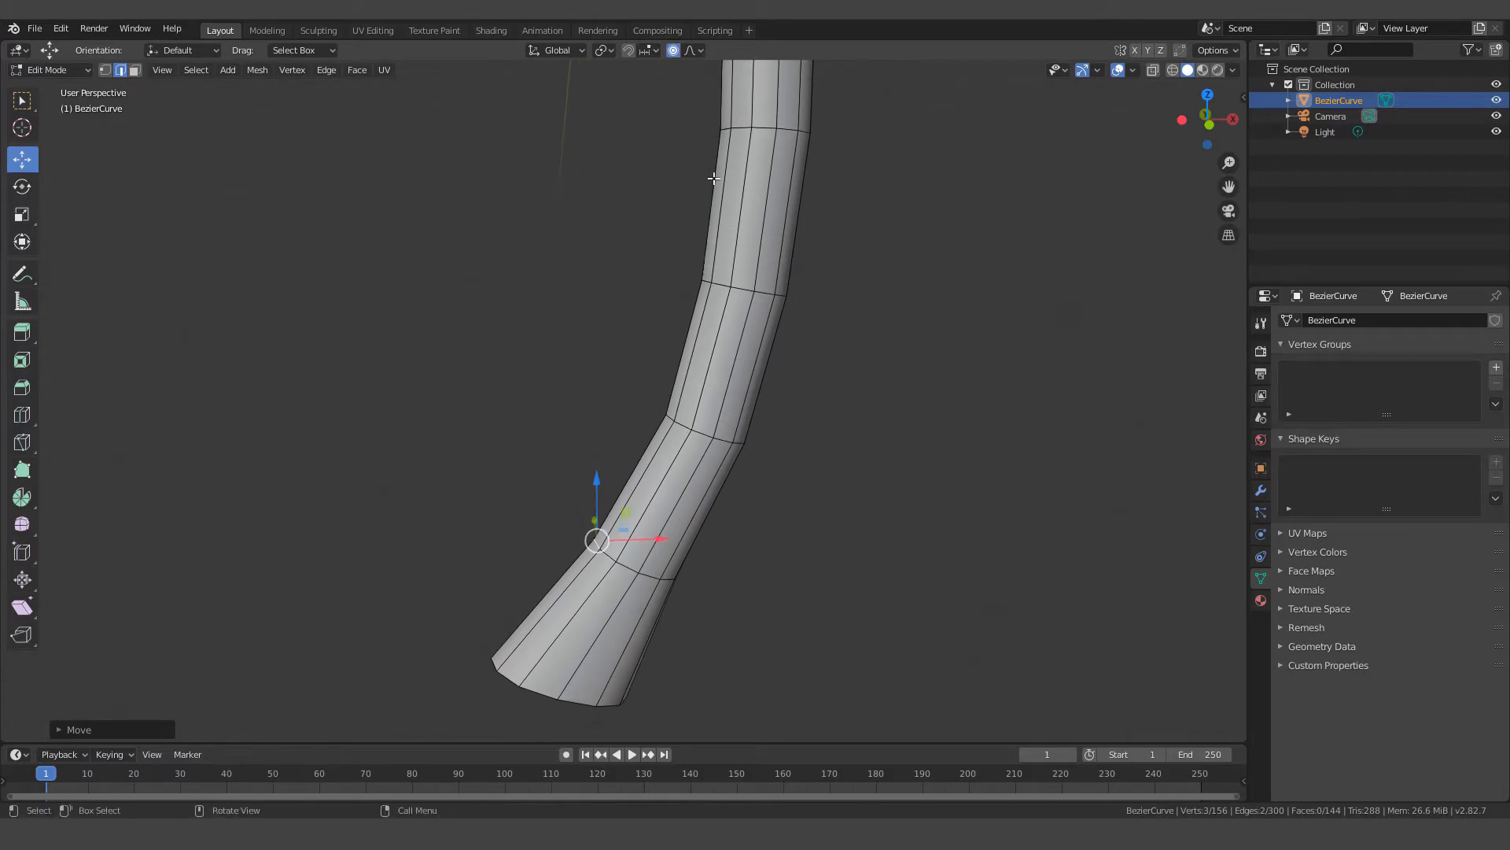
left_click(669, 420)
middle_click_drag(671, 421, 755, 438)
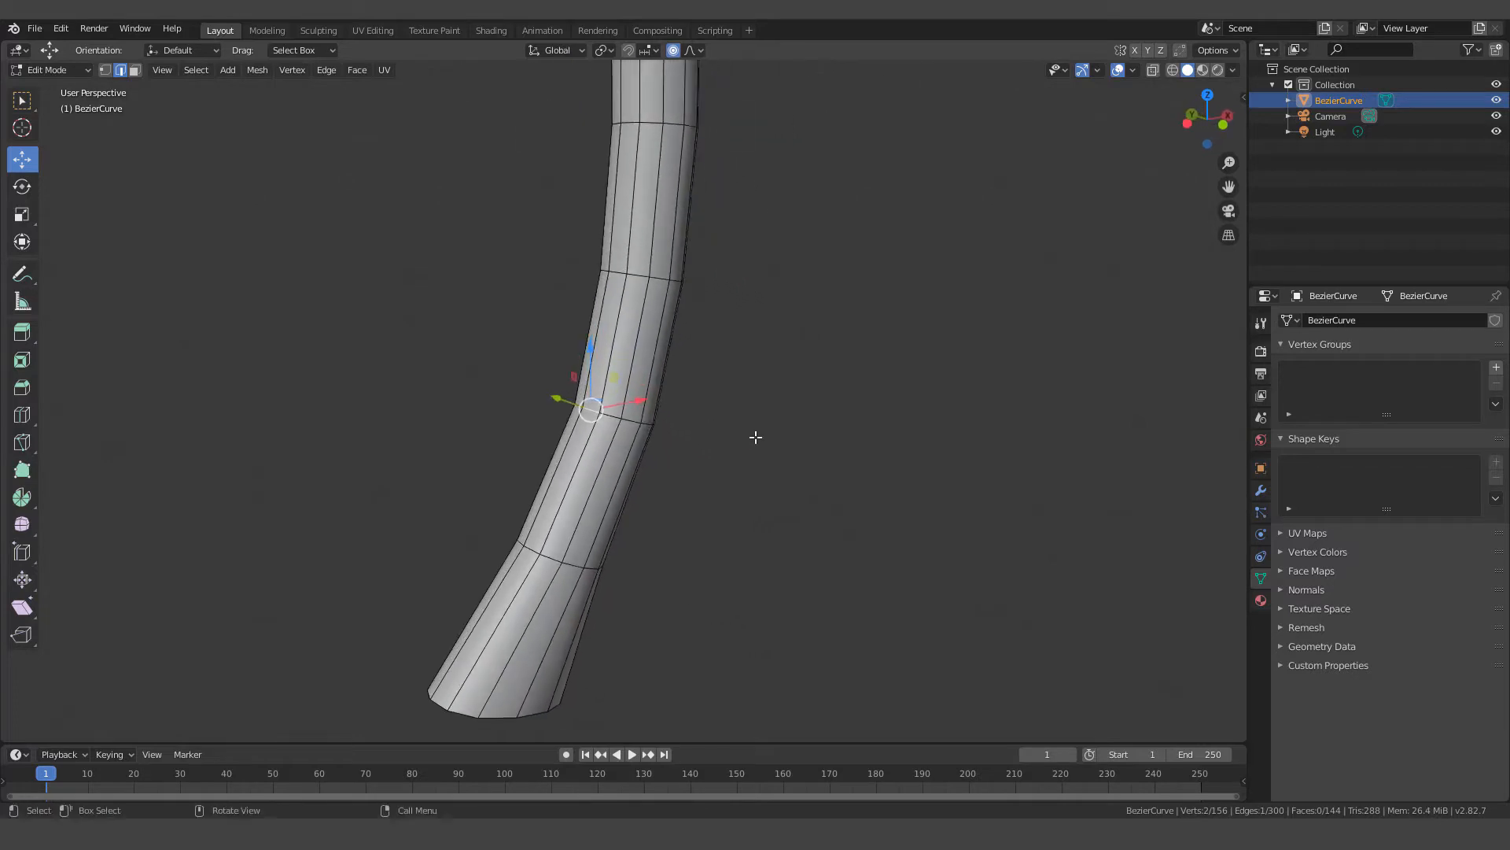
left_click(591, 417, "shift")
middle_click_drag(592, 417, 663, 333)
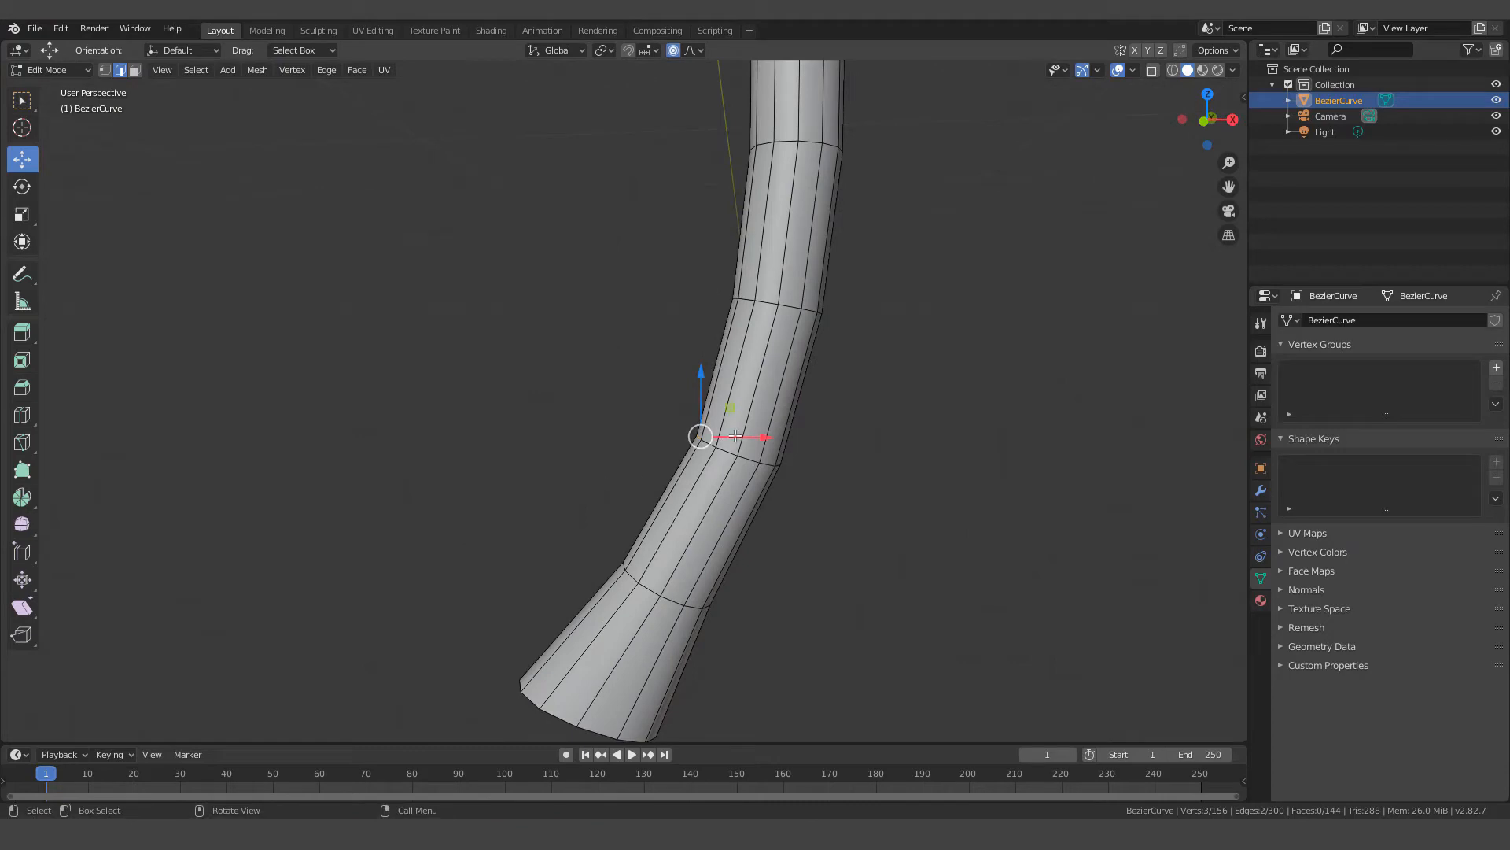
left_click_drag(768, 437, 754, 439)
Select two edges on the negative X side of the tube's top rim and move them toward negative X
scroll(727, 467, "down", 3)
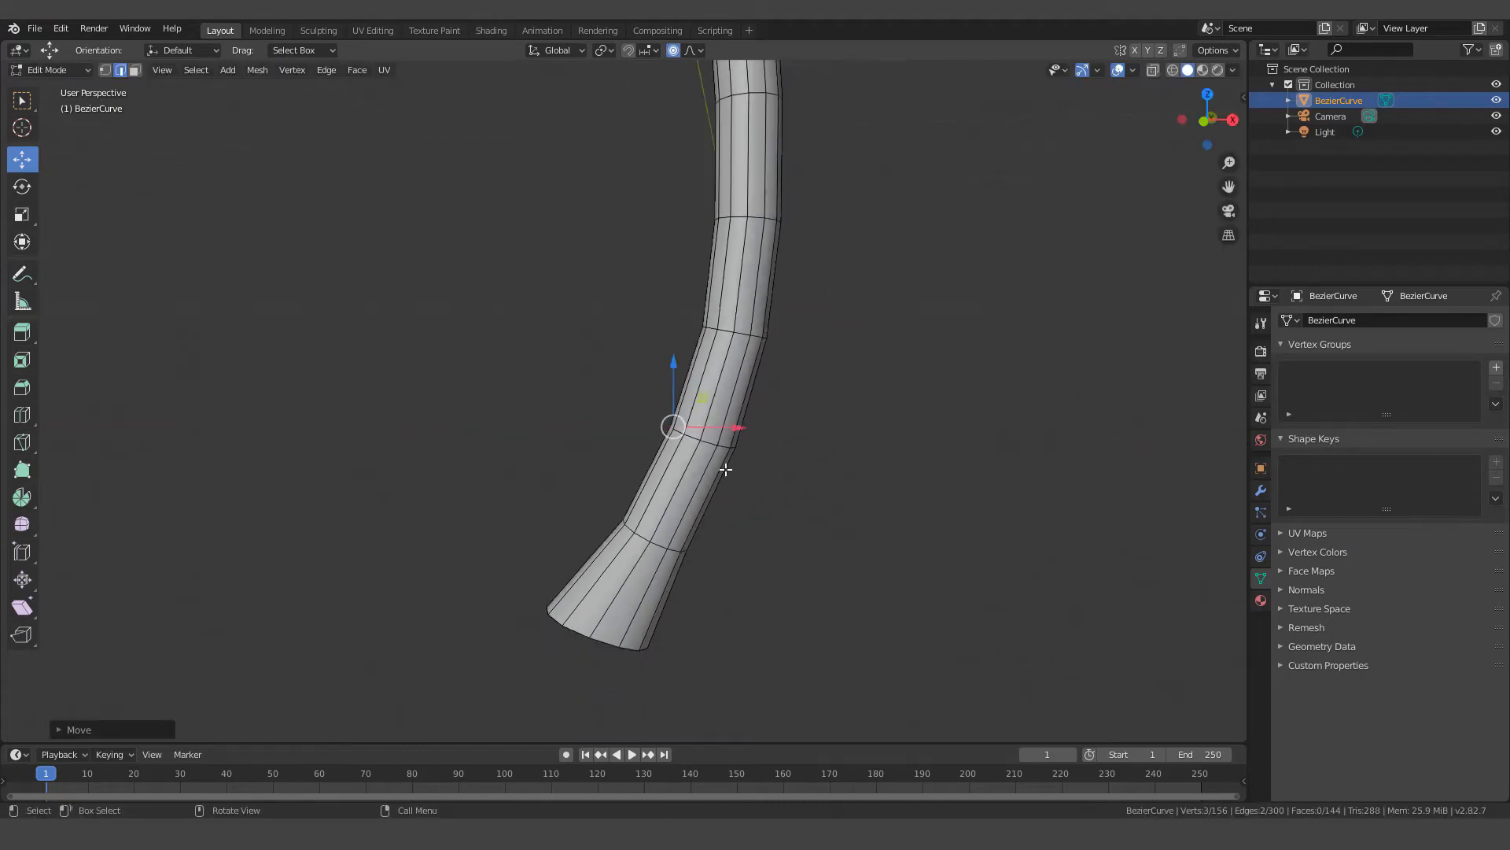
middle_click_drag(750, 352, 759, 741, "shift")
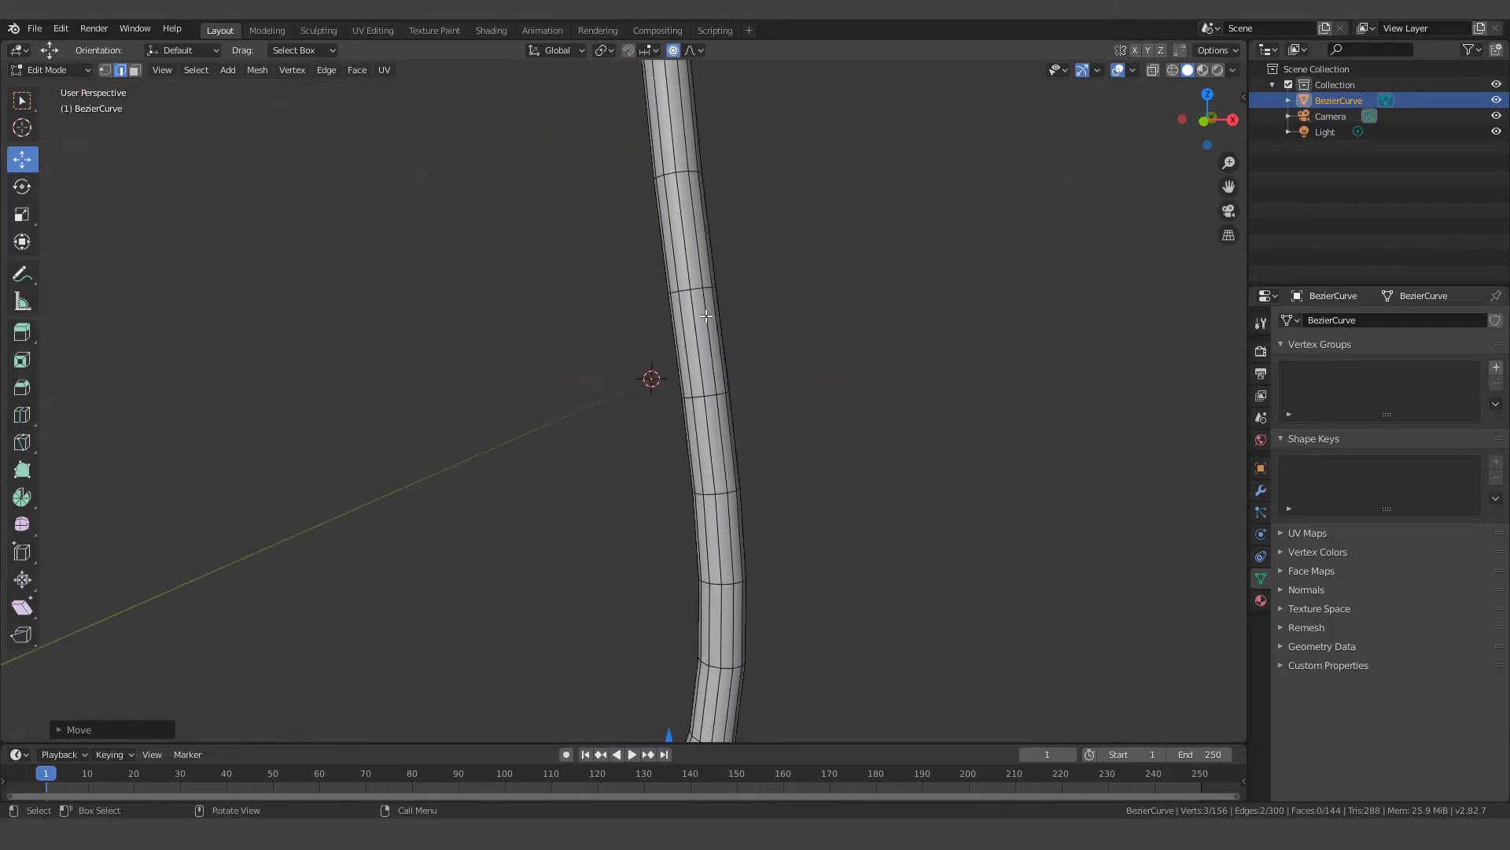
middle_click_drag(685, 189, 706, 661, "shift")
scroll(668, 375, "up", 4)
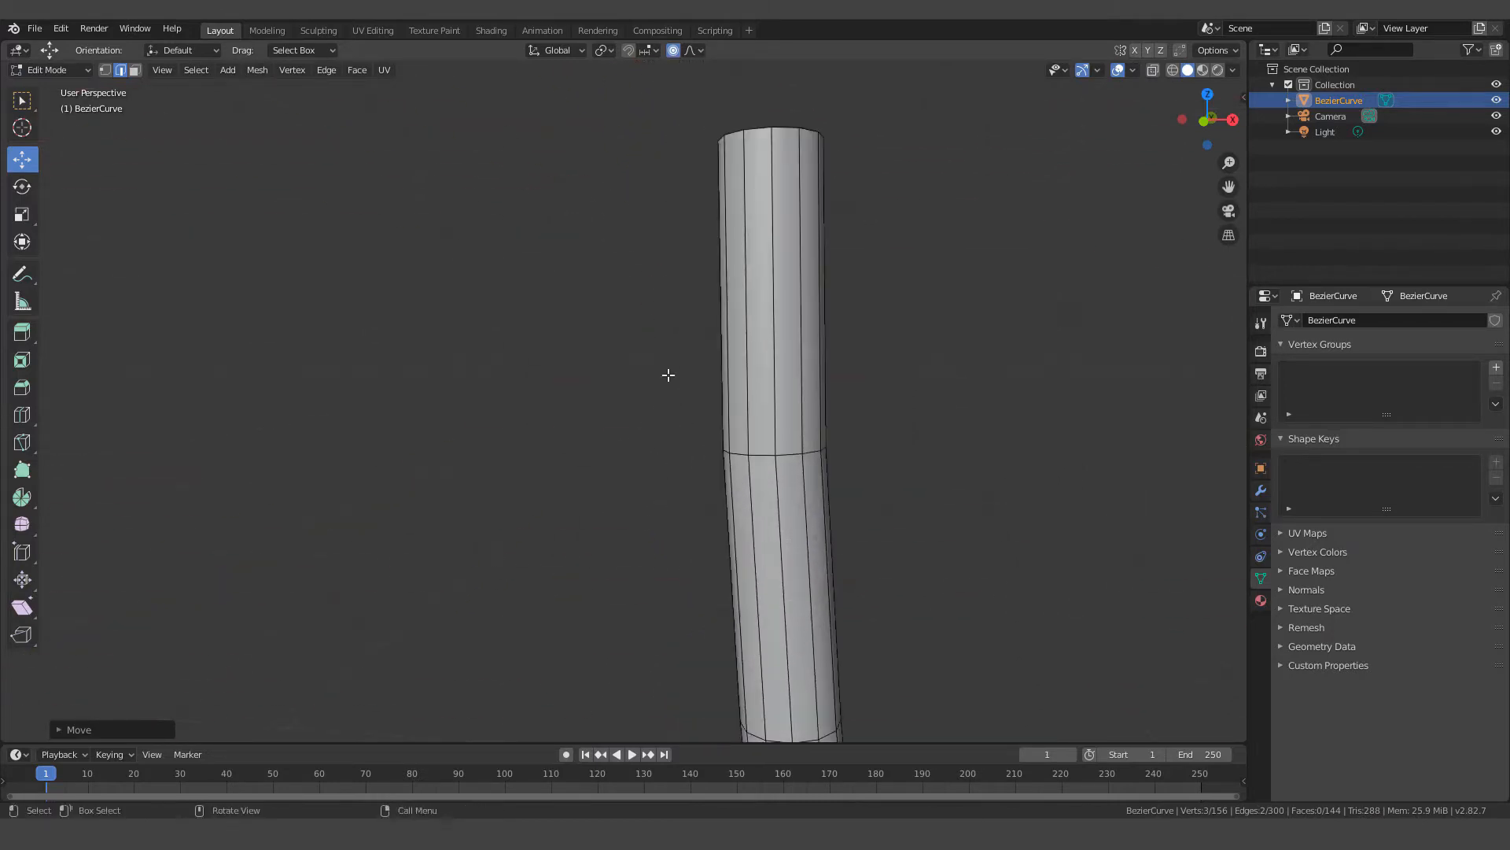
middle_click_drag(684, 304, 700, 441, "shift")
scroll(588, 453, "down", 1)
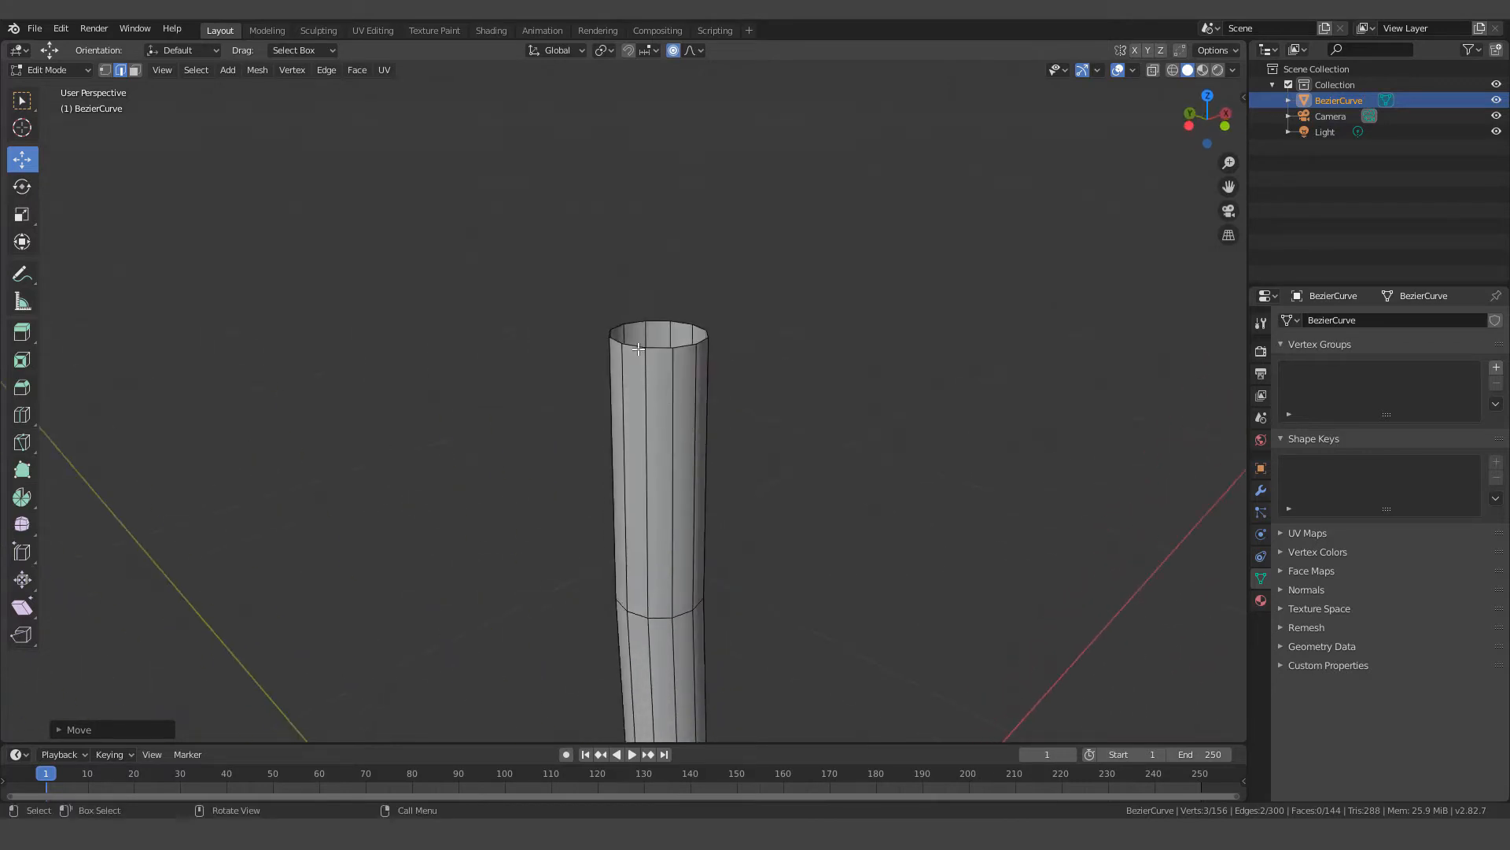
left_click(638, 349)
left_click(613, 347, "shift")
left_click(620, 347)
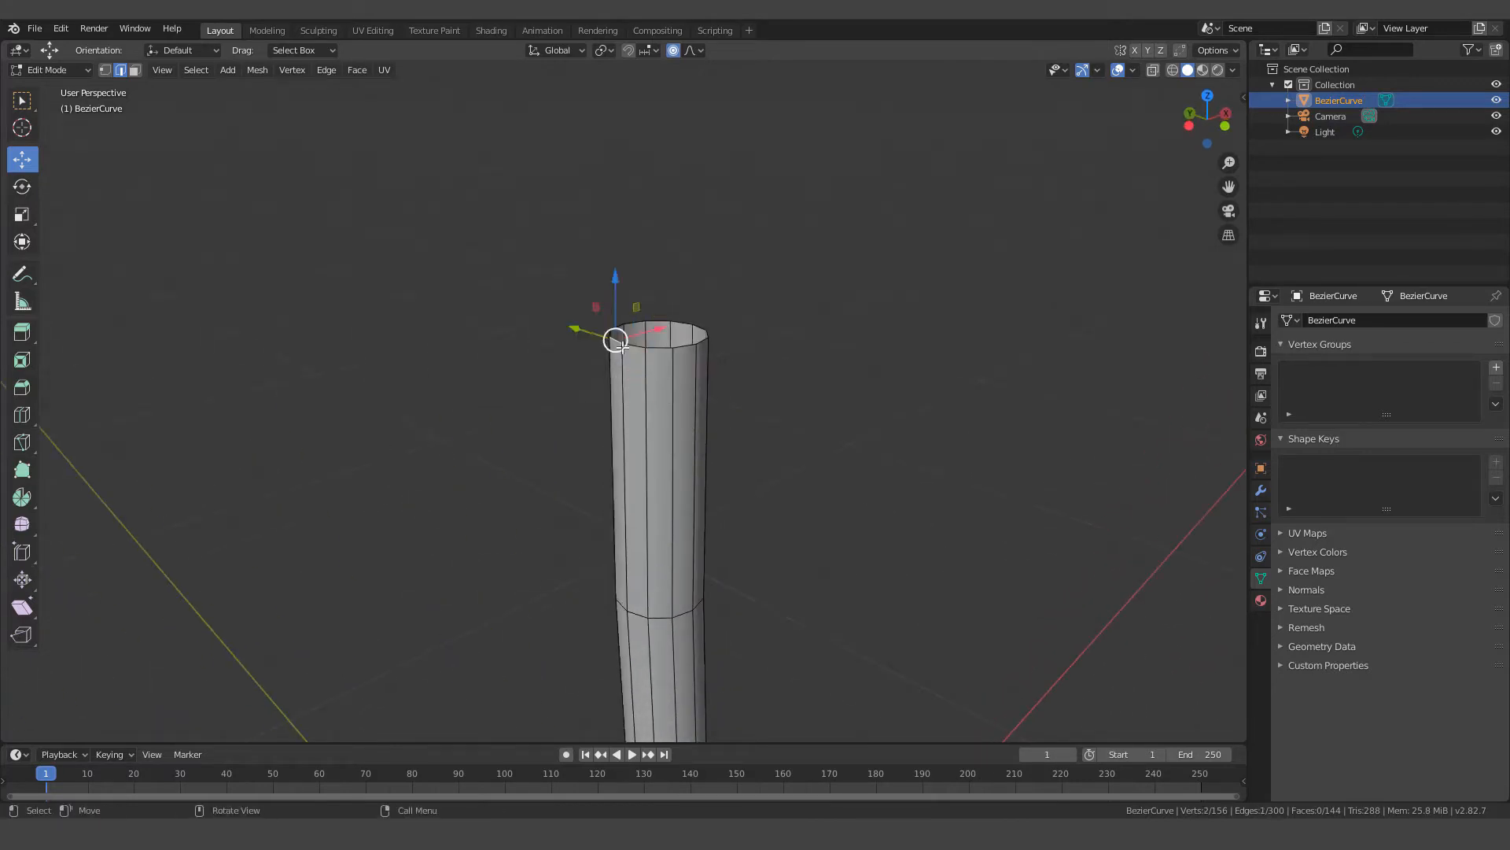
left_click(634, 346, "shift")
middle_click_drag(648, 386, 604, 370)
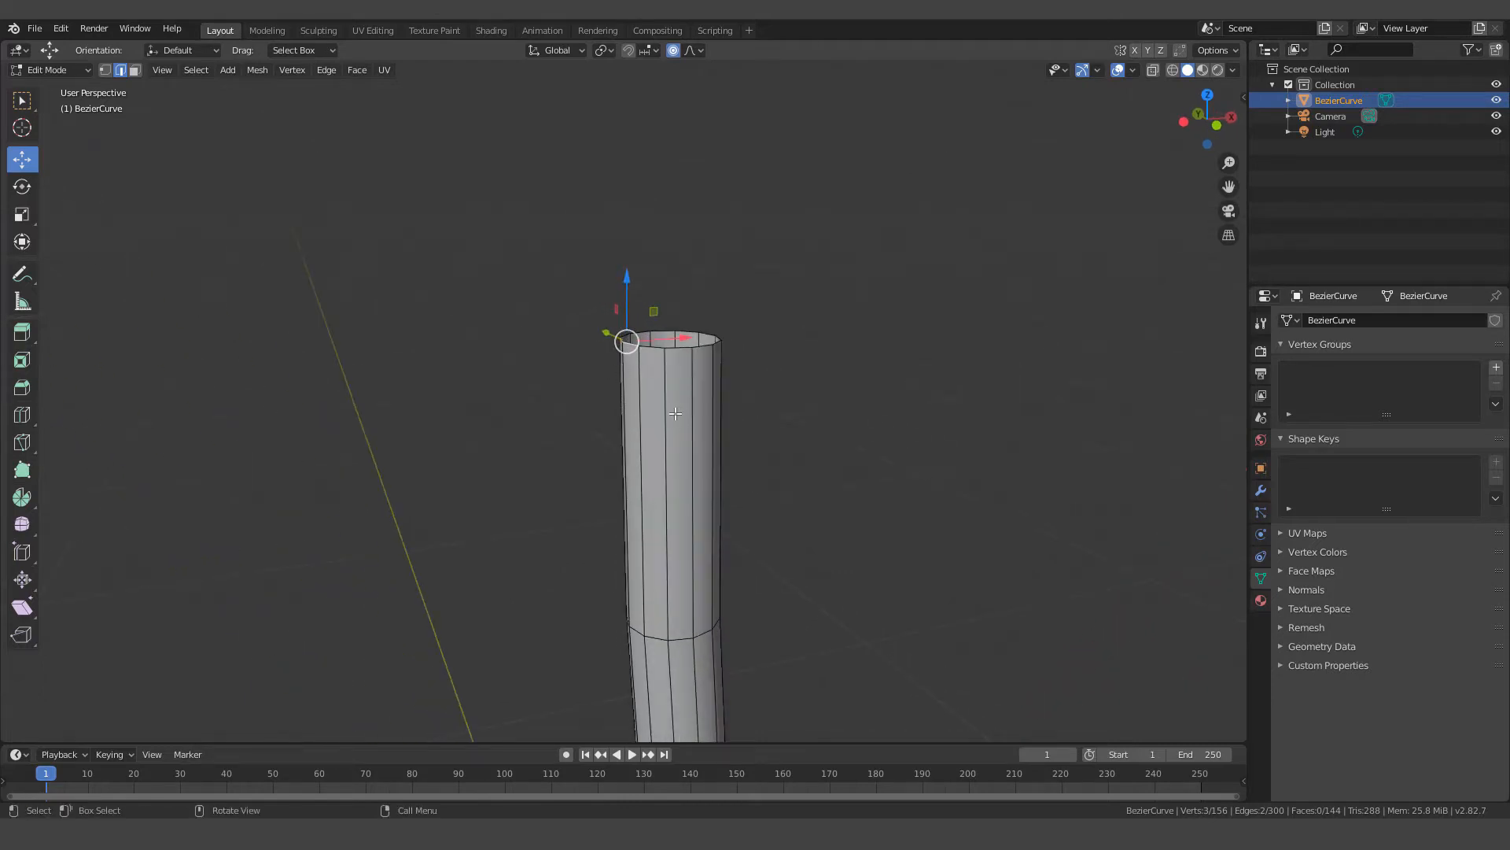
middle_click_drag(675, 413, 680, 349)
key("g")
key("x")
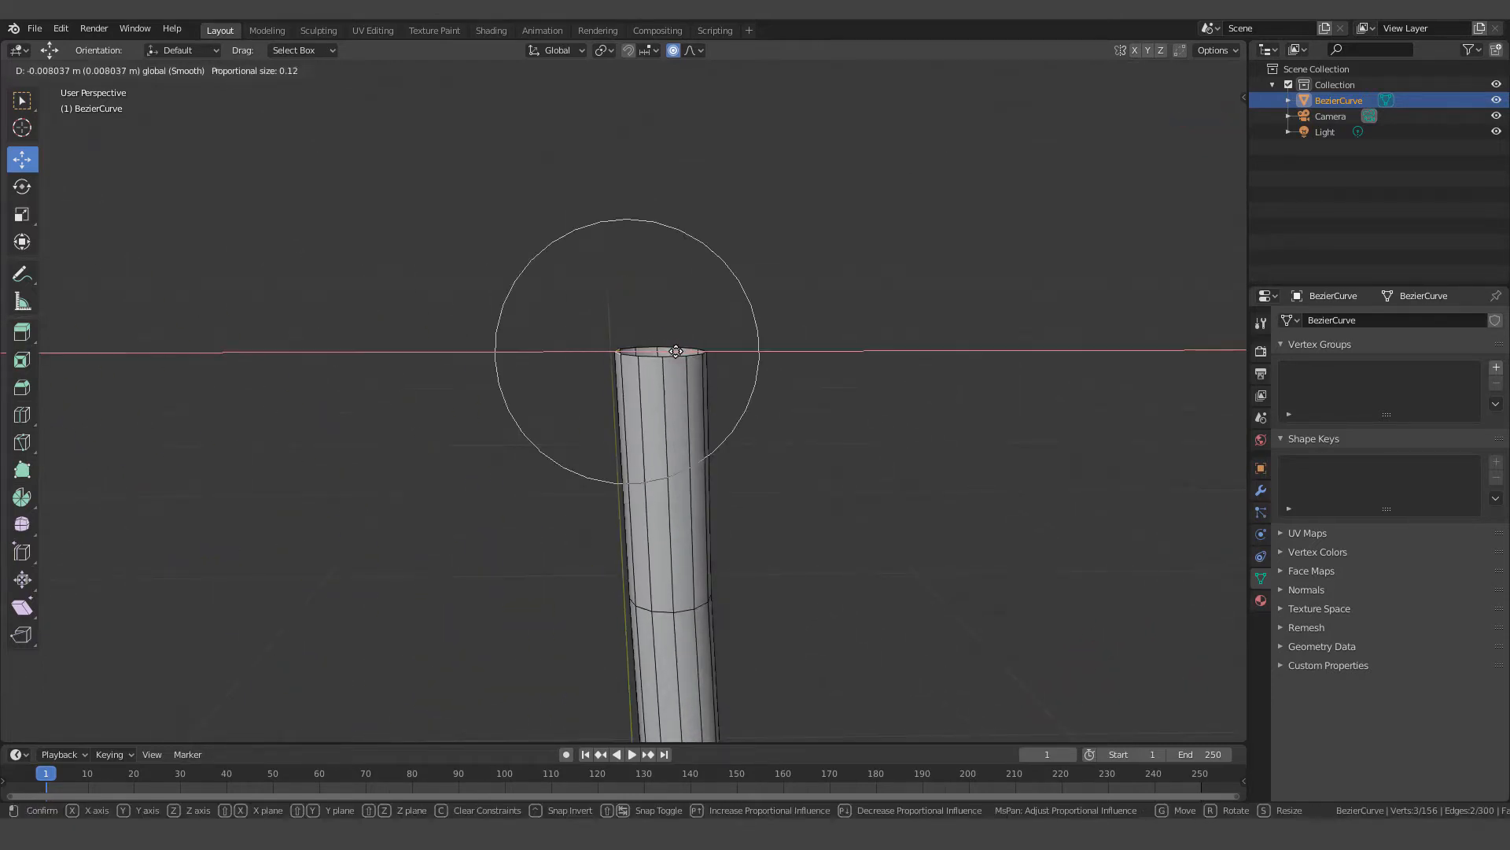
left_click(692, 382)
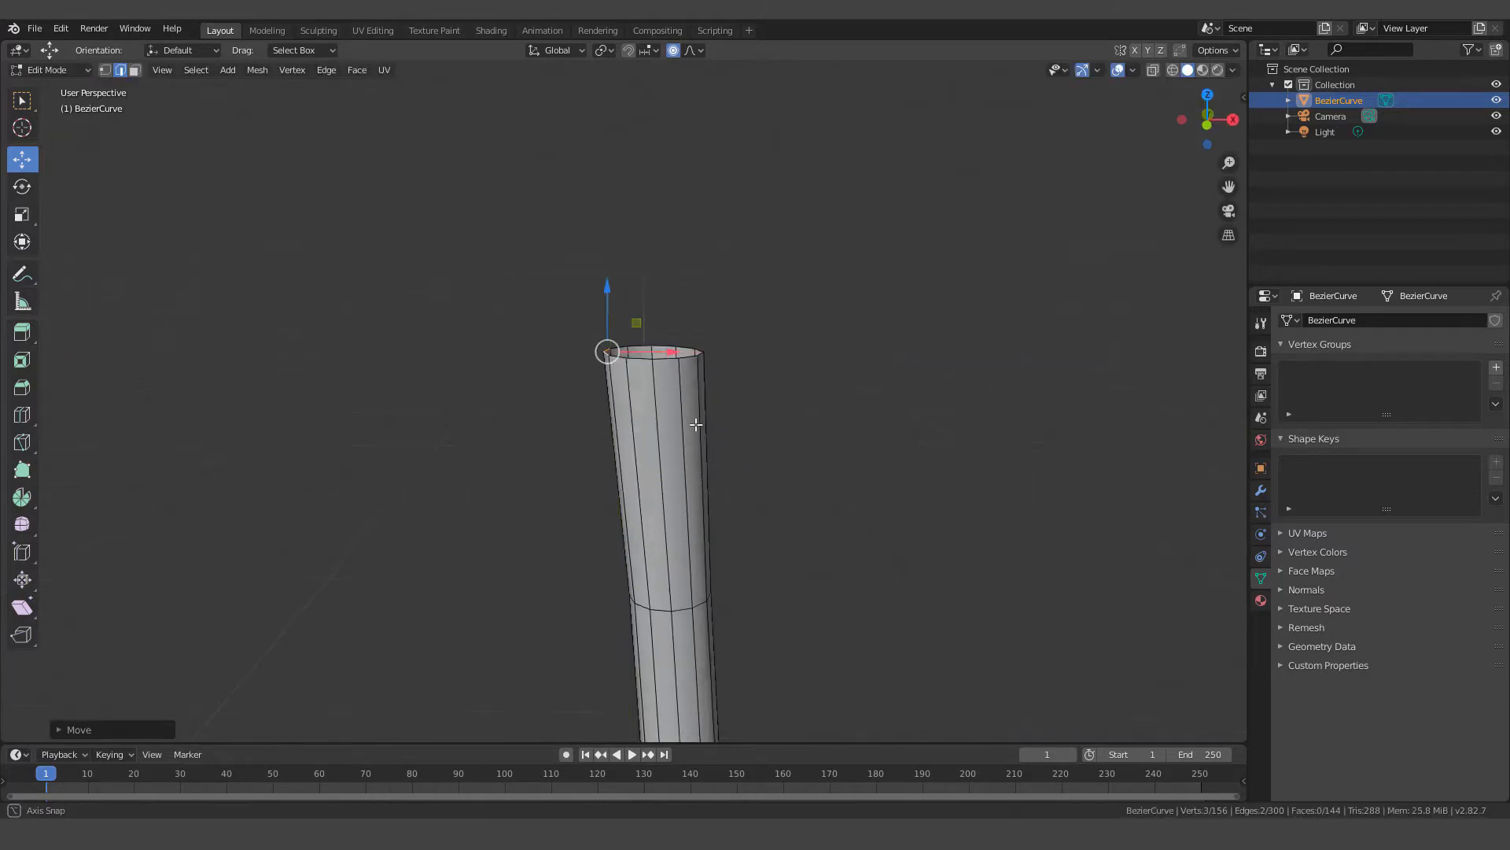
Select two edges on the positive X side of the top rim and move them toward positive X
middle_click_drag(692, 383, 670, 387)
left_click(670, 386)
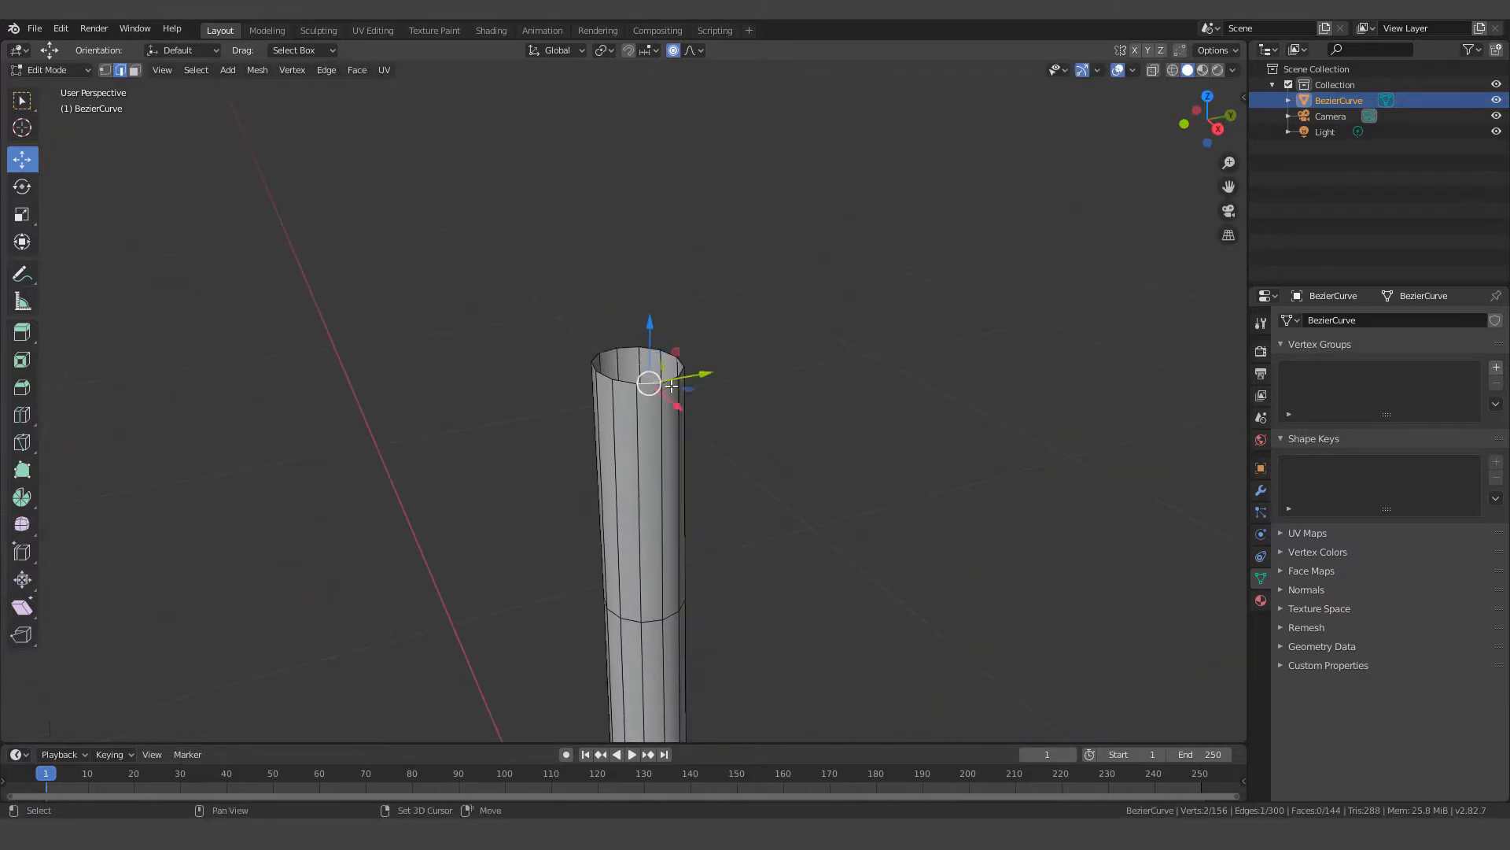
left_click(675, 390, "shift")
middle_click_drag(679, 425, 790, 368)
left_click_drag(767, 351, 791, 344)
scroll(805, 537, "down", 3)
middle_click_drag(785, 536, 772, 450, "shift")
scroll(708, 456, "up", 2)
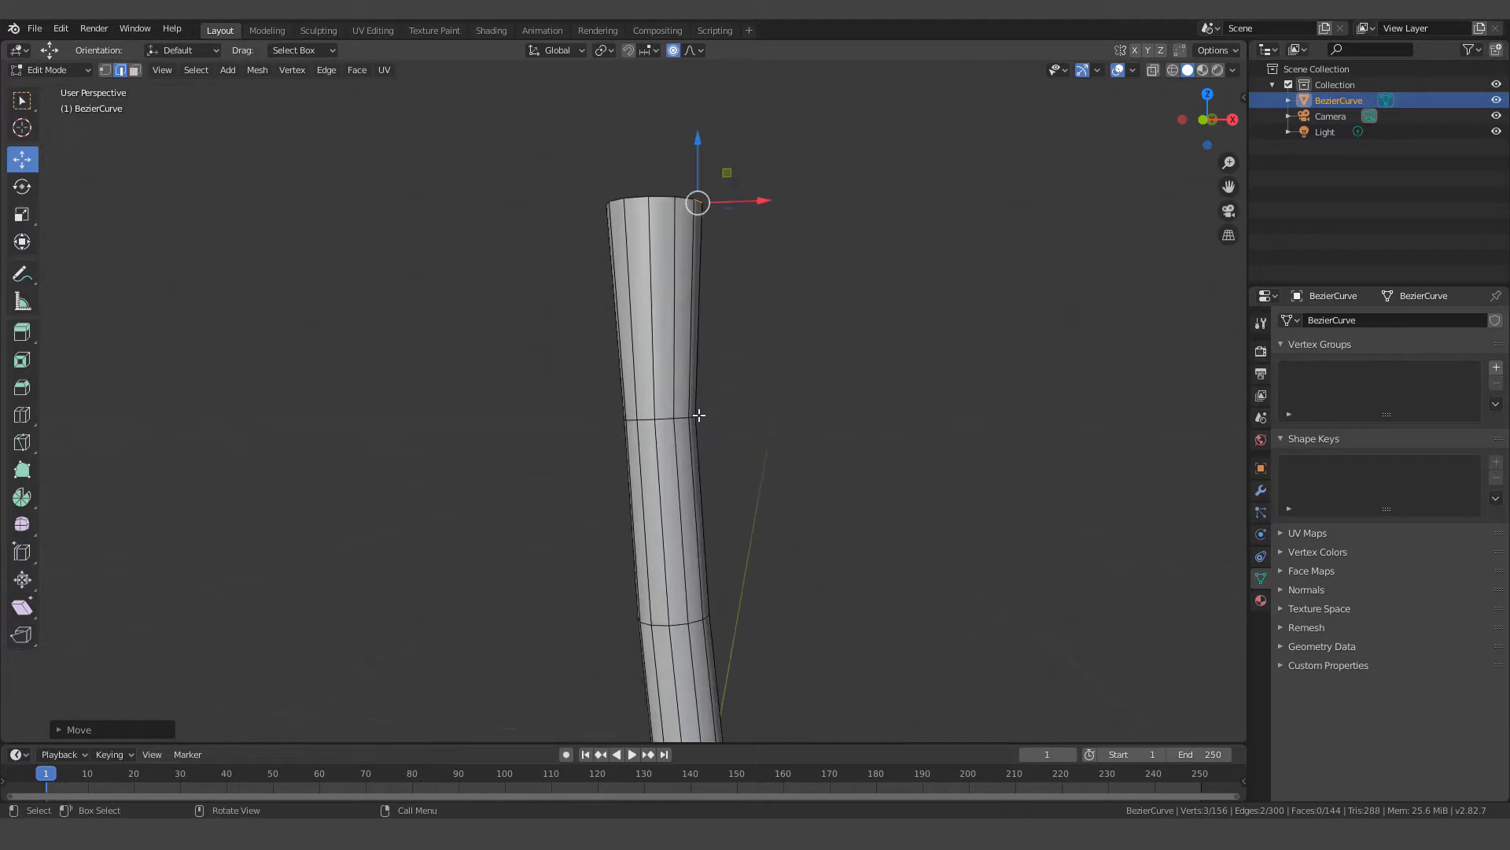
scroll(704, 429, "up", 3)
middle_click_drag(755, 441, 810, 426)
left_click(686, 440, "shift")
left_click(707, 436, "shift")
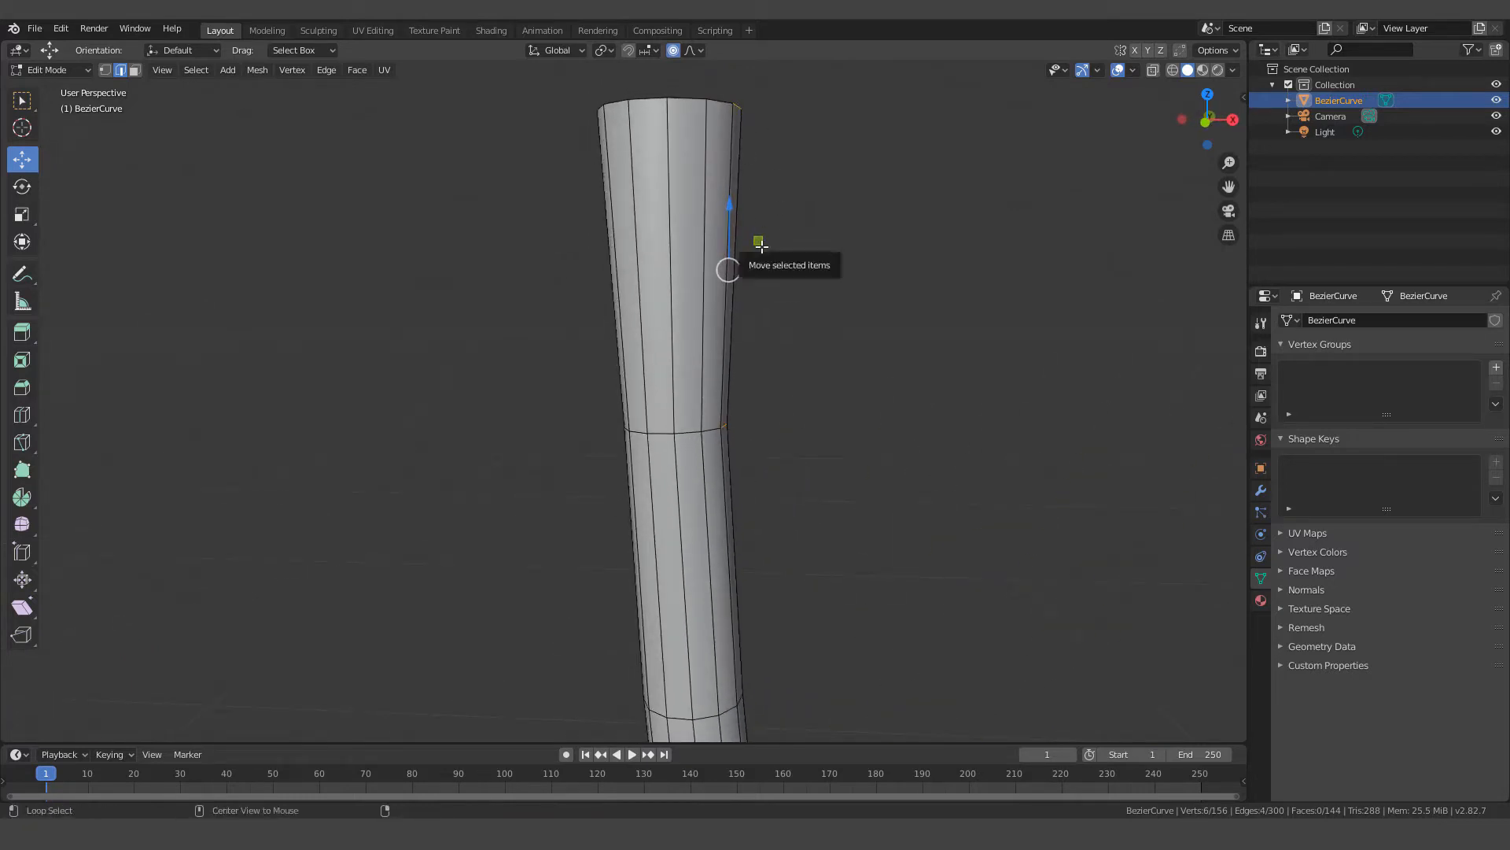
left_click(769, 310)
Select two edges on the positive X side of the first ring below the top rim and move them about 0.009 m along X
middle_click_drag(760, 403, 661, 432)
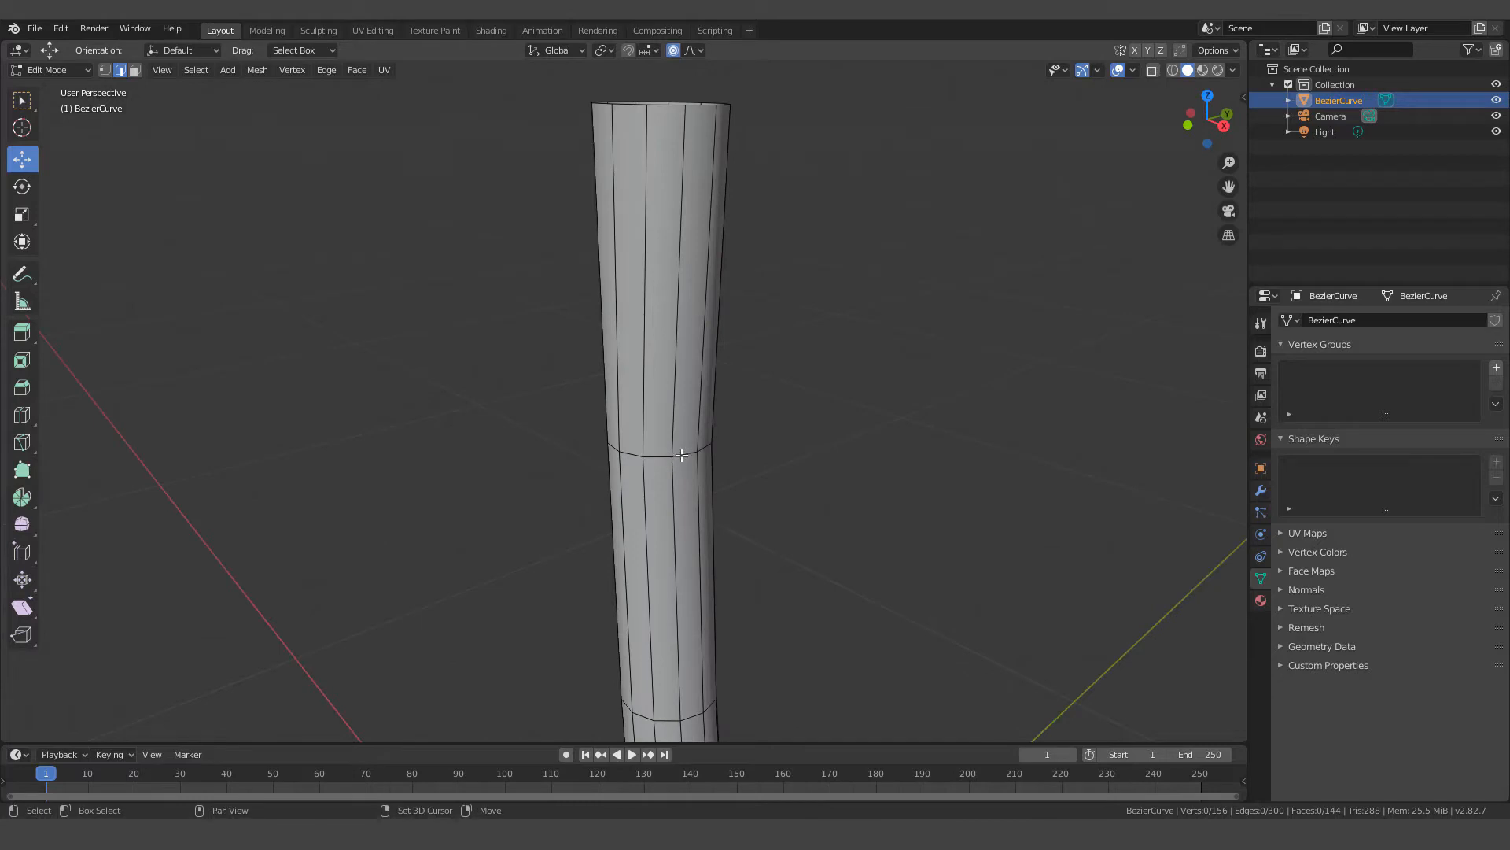
left_click(685, 454, "shift")
left_click(704, 449, "shift")
middle_click_drag(711, 475, 798, 426)
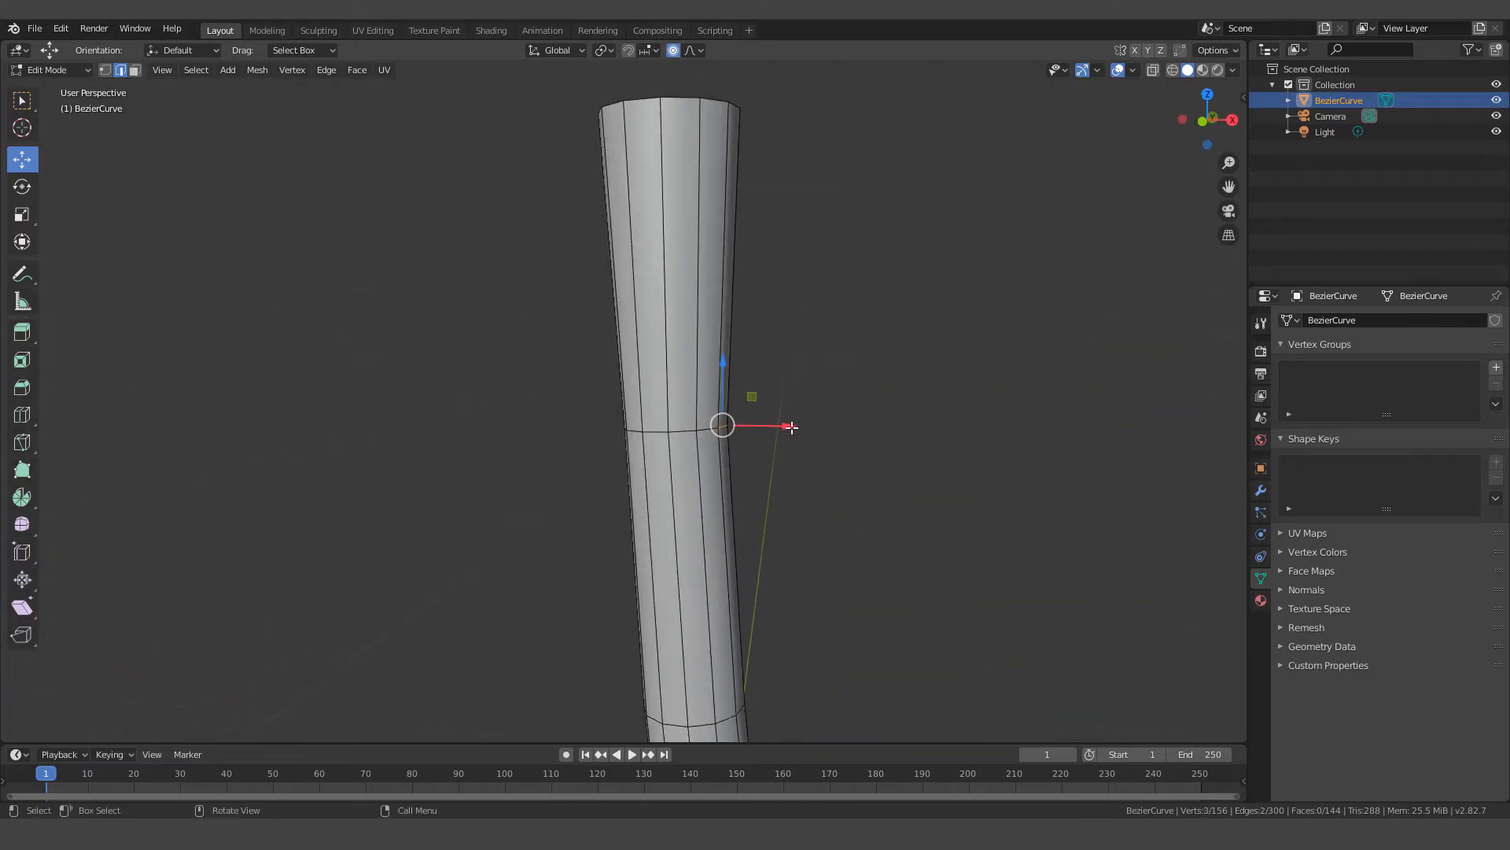
key("g")
key("x")
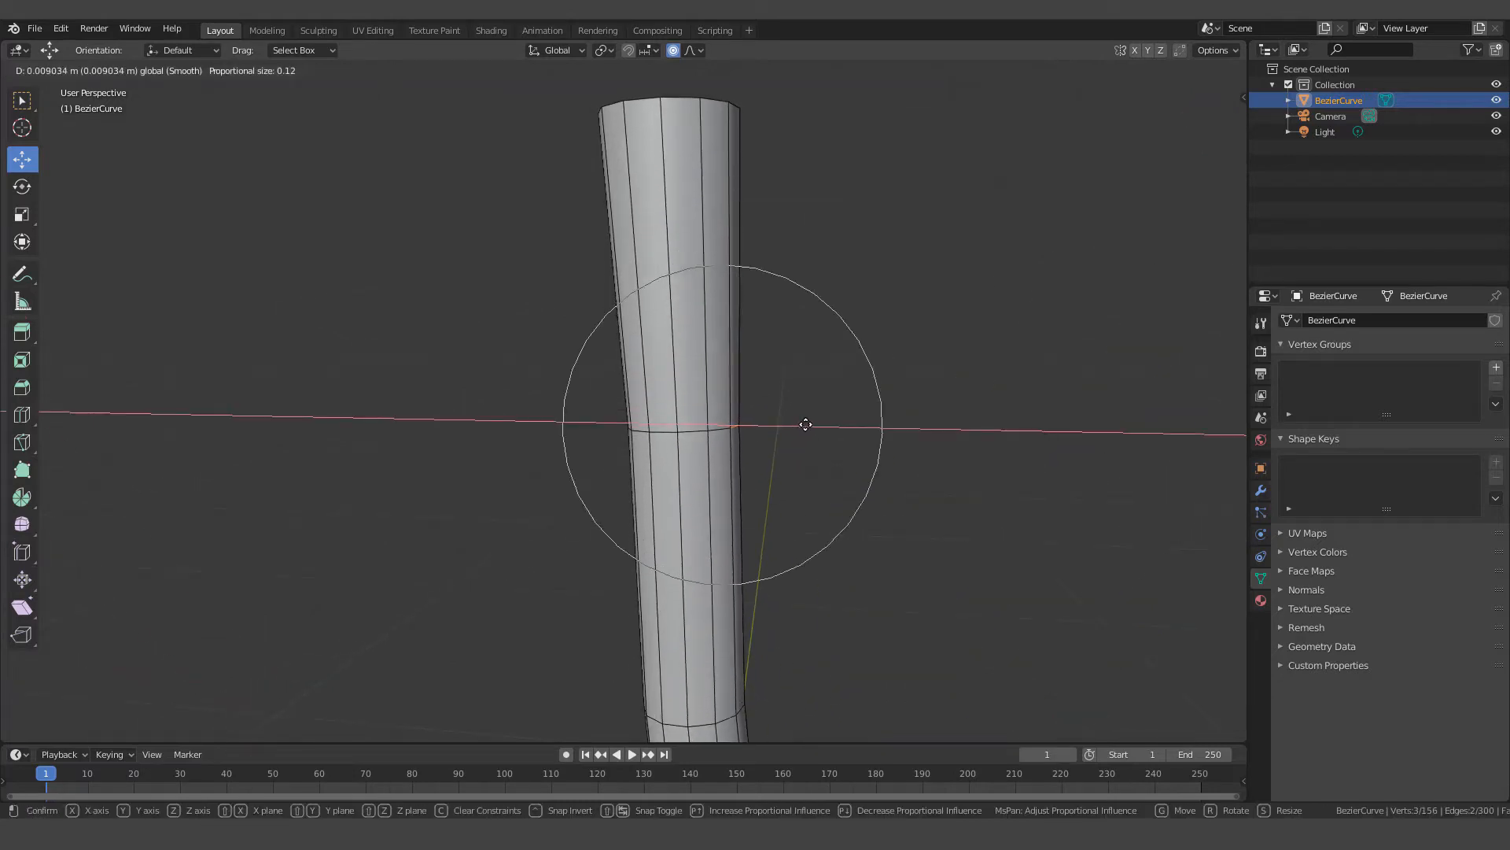
left_click(804, 426)
Add two edges on the opposite side of the ring below the top rim to the selection and nudge the selected edges toward negative X
scroll(791, 480, "down", 2)
middle_click_drag(755, 535, 796, 421, "shift")
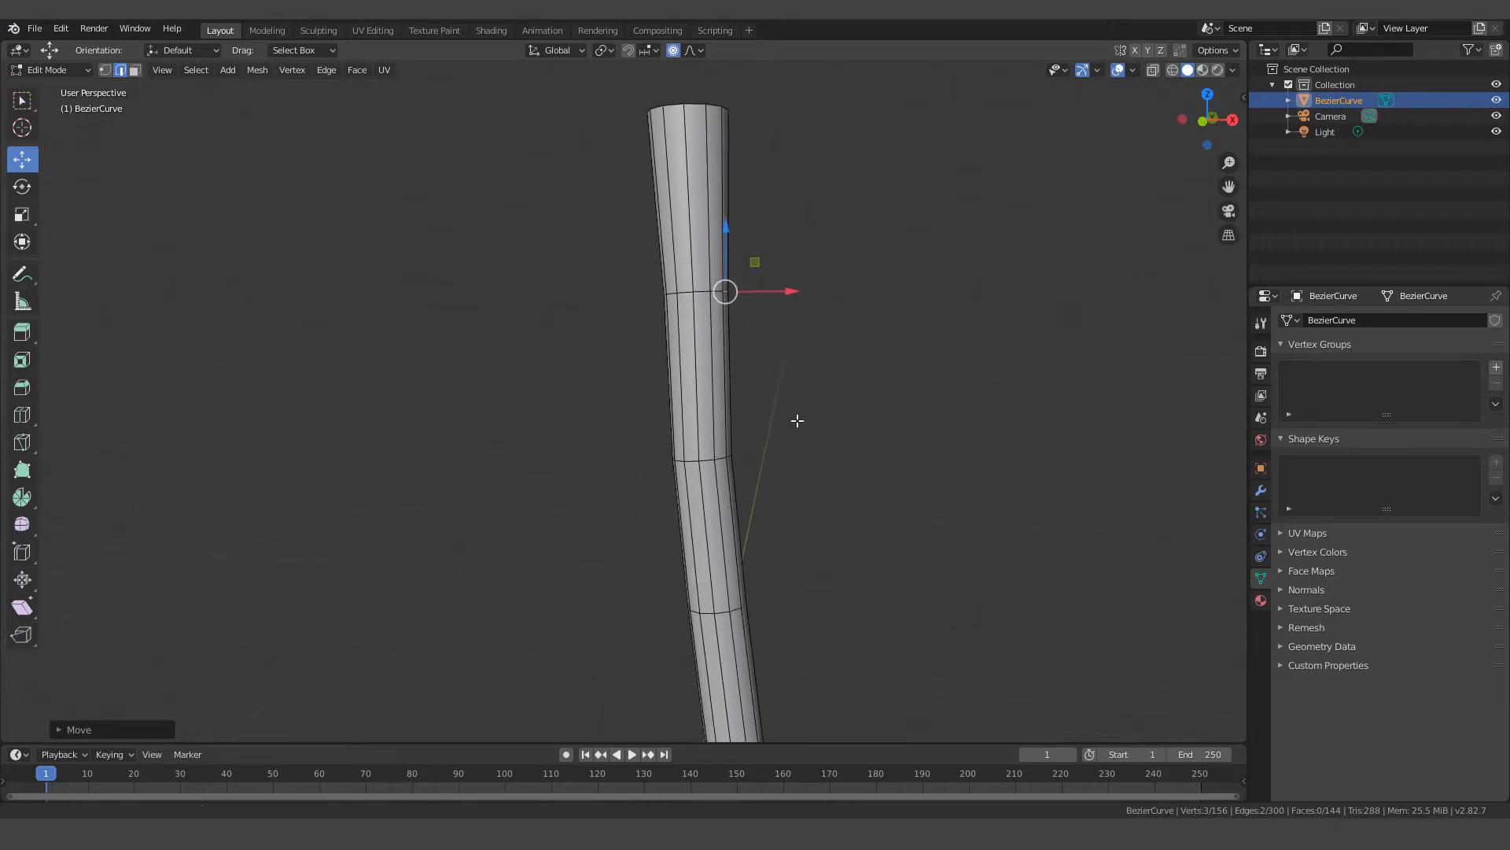
scroll(781, 499, "up", 2)
scroll(781, 497, "down", 1)
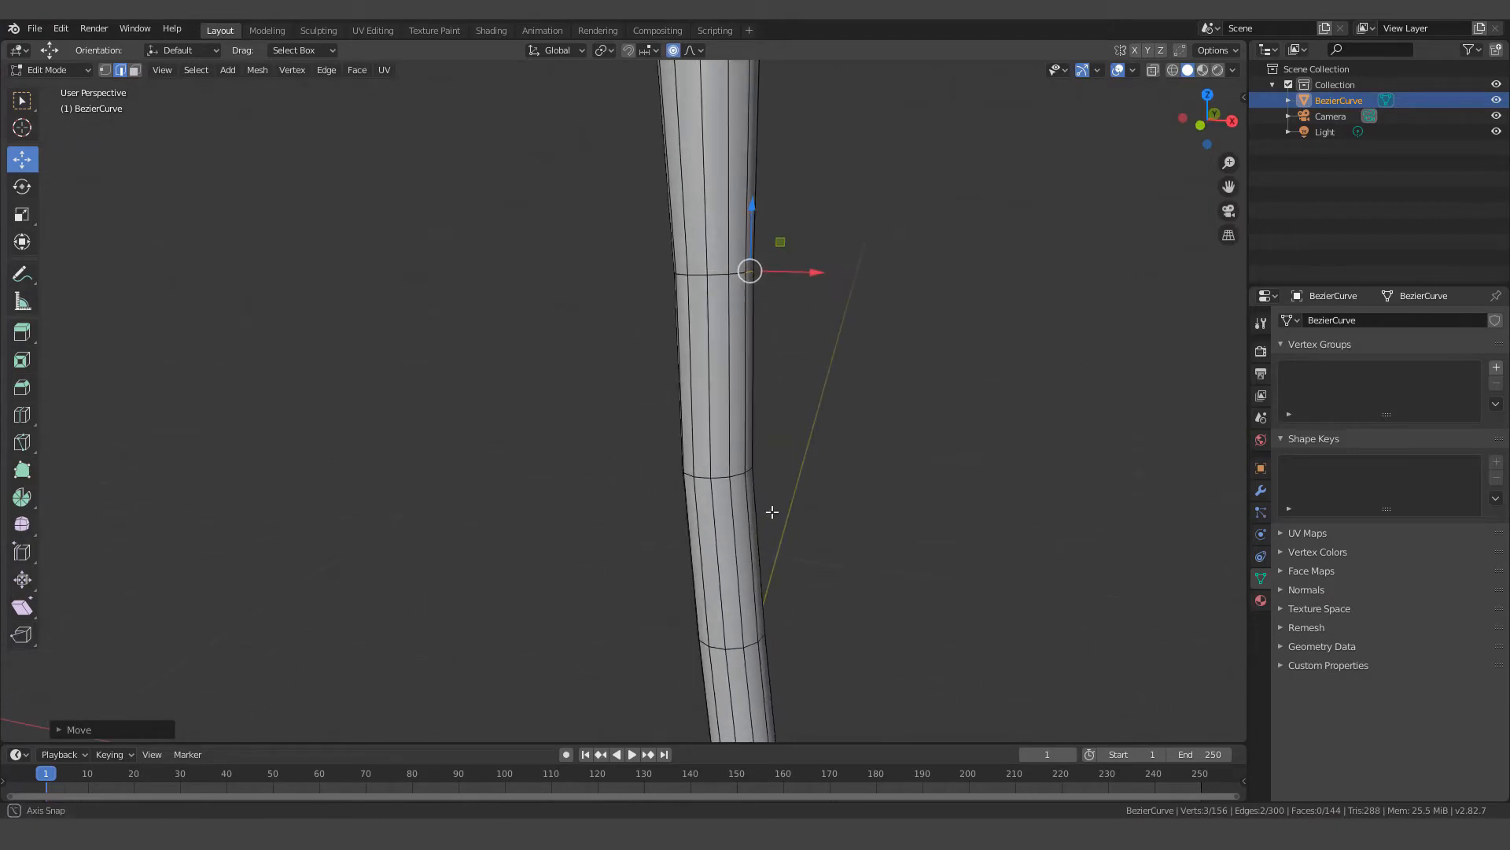
scroll(769, 458, "up", 2)
middle_click_drag(754, 355, 699, 231)
left_click(672, 211, "shift")
left_click(654, 211, "shift")
left_click_drag(811, 216, 807, 216)
middle_click_drag(787, 283, 768, 320)
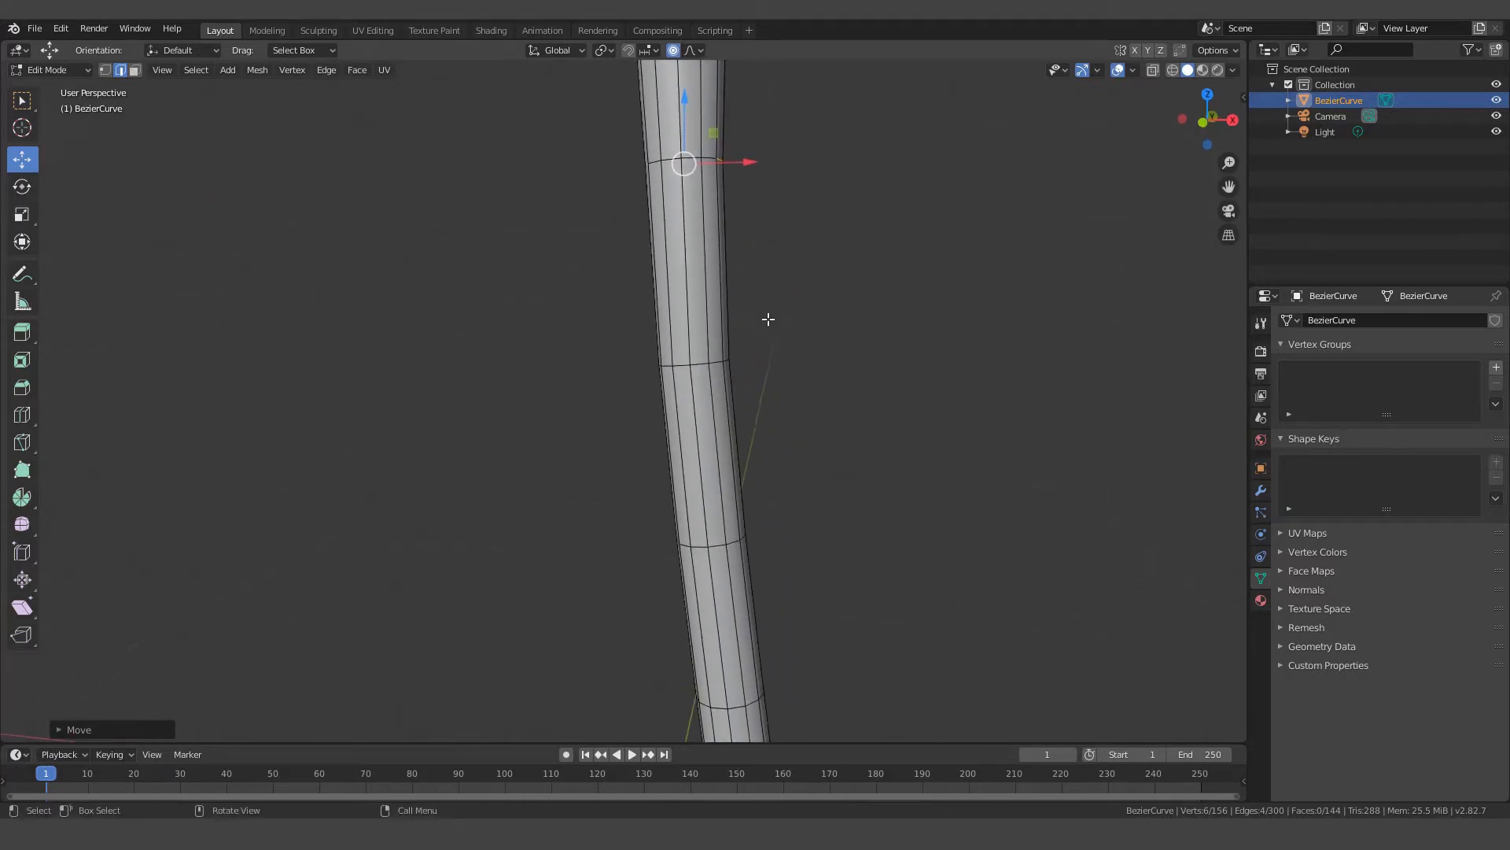
Select two edges on the positive X side of the second ring below the top rim and nudge them toward positive X
scroll(775, 360, "down", 5)
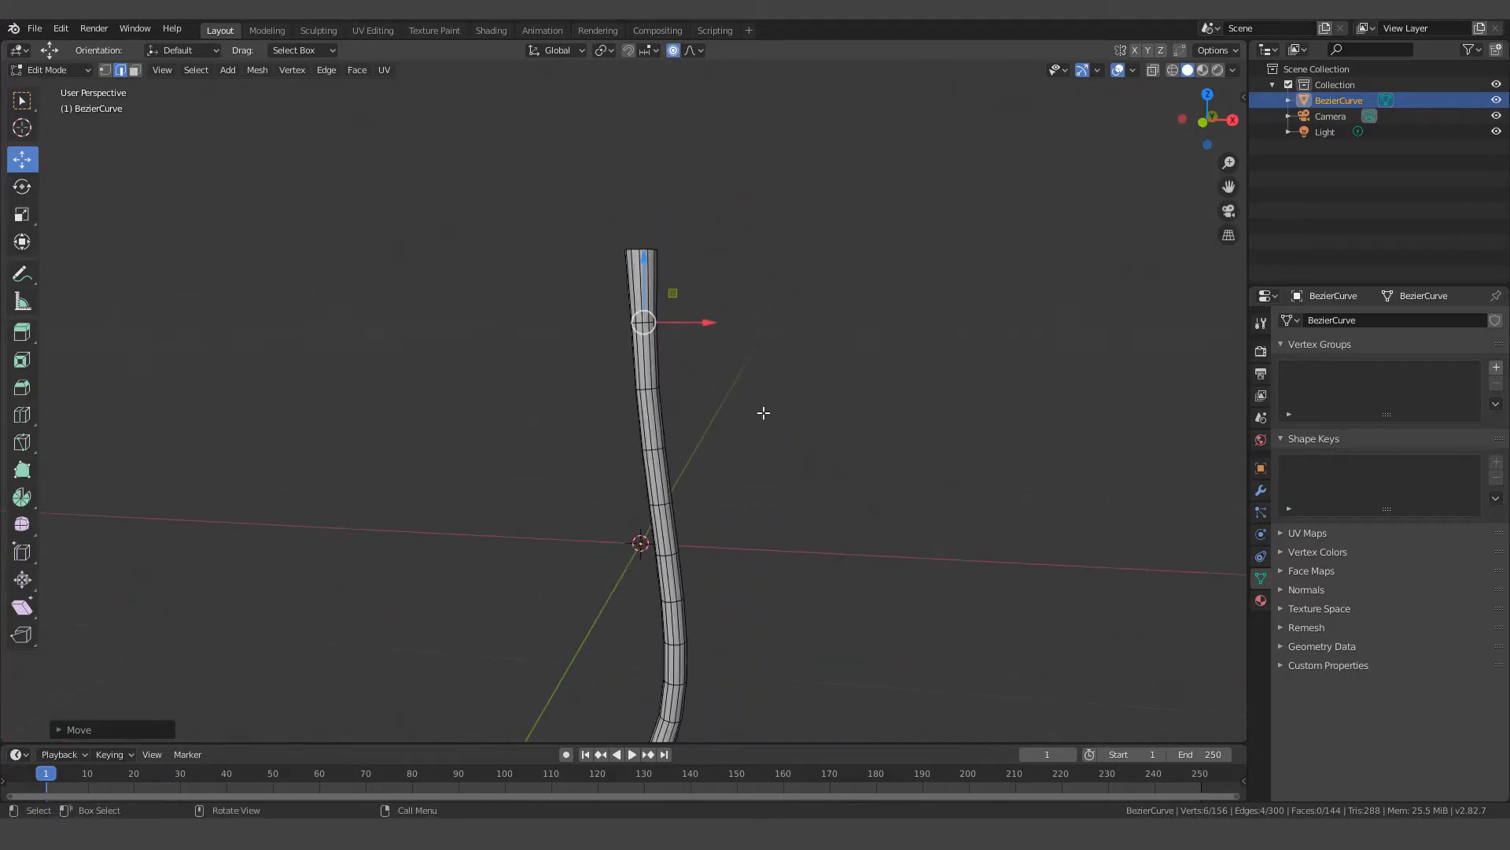
scroll(766, 397, "up", 5)
middle_click_drag(768, 387, 717, 362)
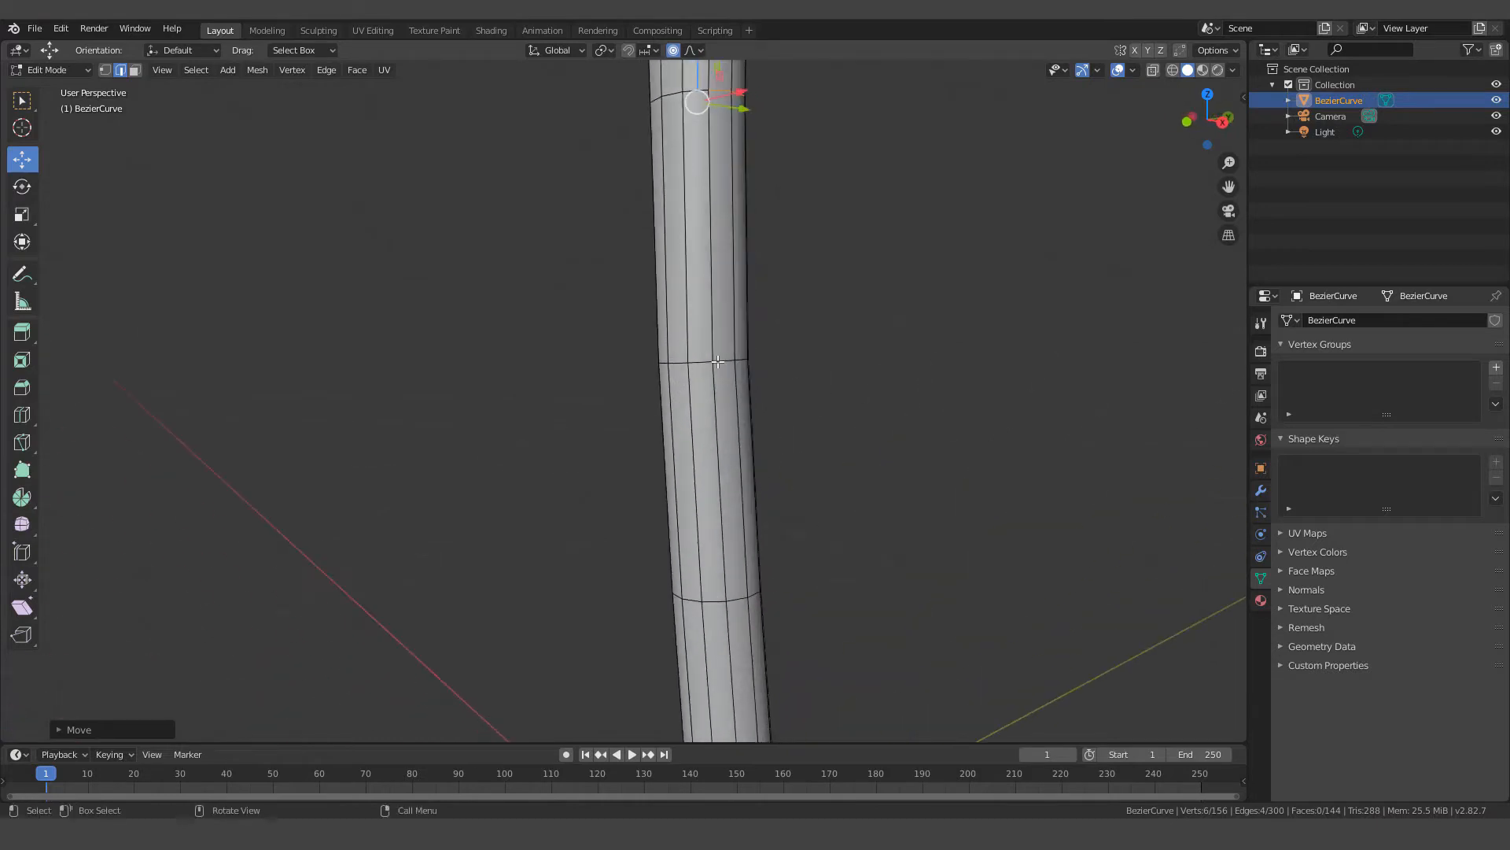
left_click(717, 361)
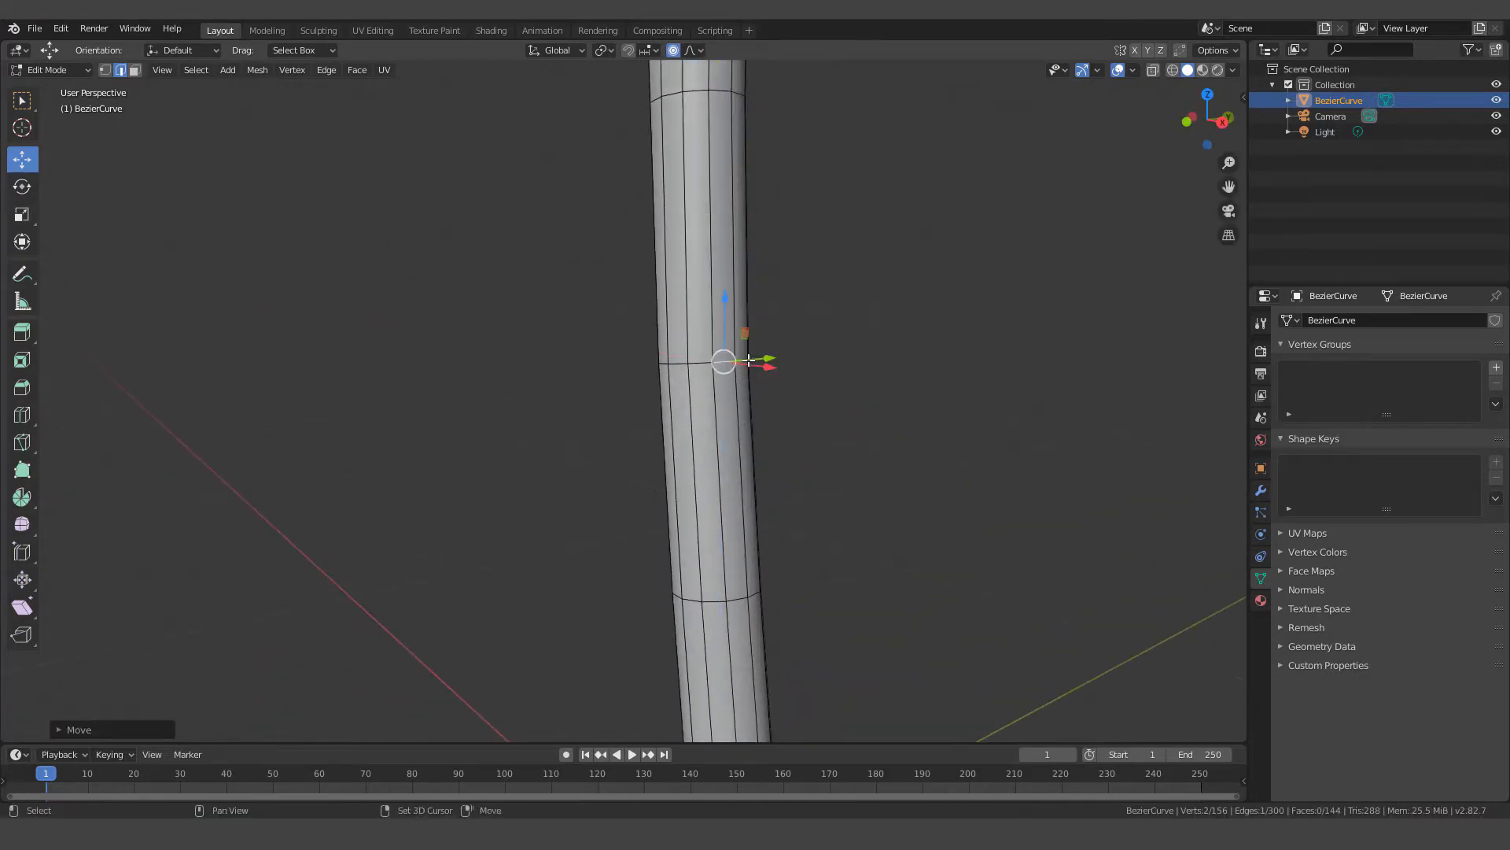
left_click(747, 360, "shift")
left_click(746, 362, "shift")
left_click(741, 364, "shift")
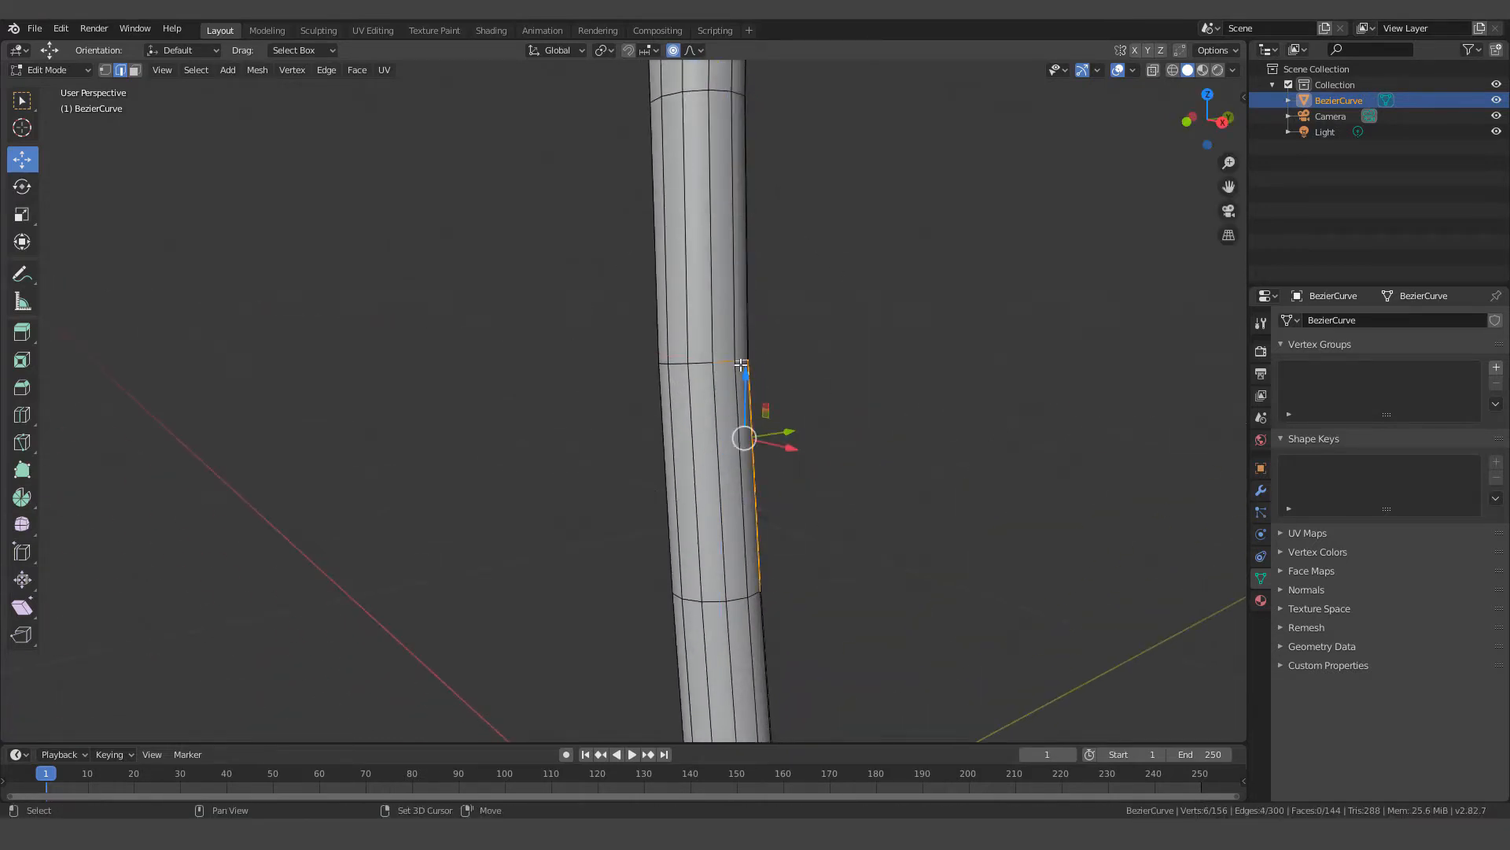
left_click(735, 363)
left_click(726, 363, "shift")
middle_click_drag(729, 367, 817, 360)
left_click_drag(819, 356, 823, 354)
Switch the mesh to vertex selection and deselect everything
scroll(796, 472, "down", 3)
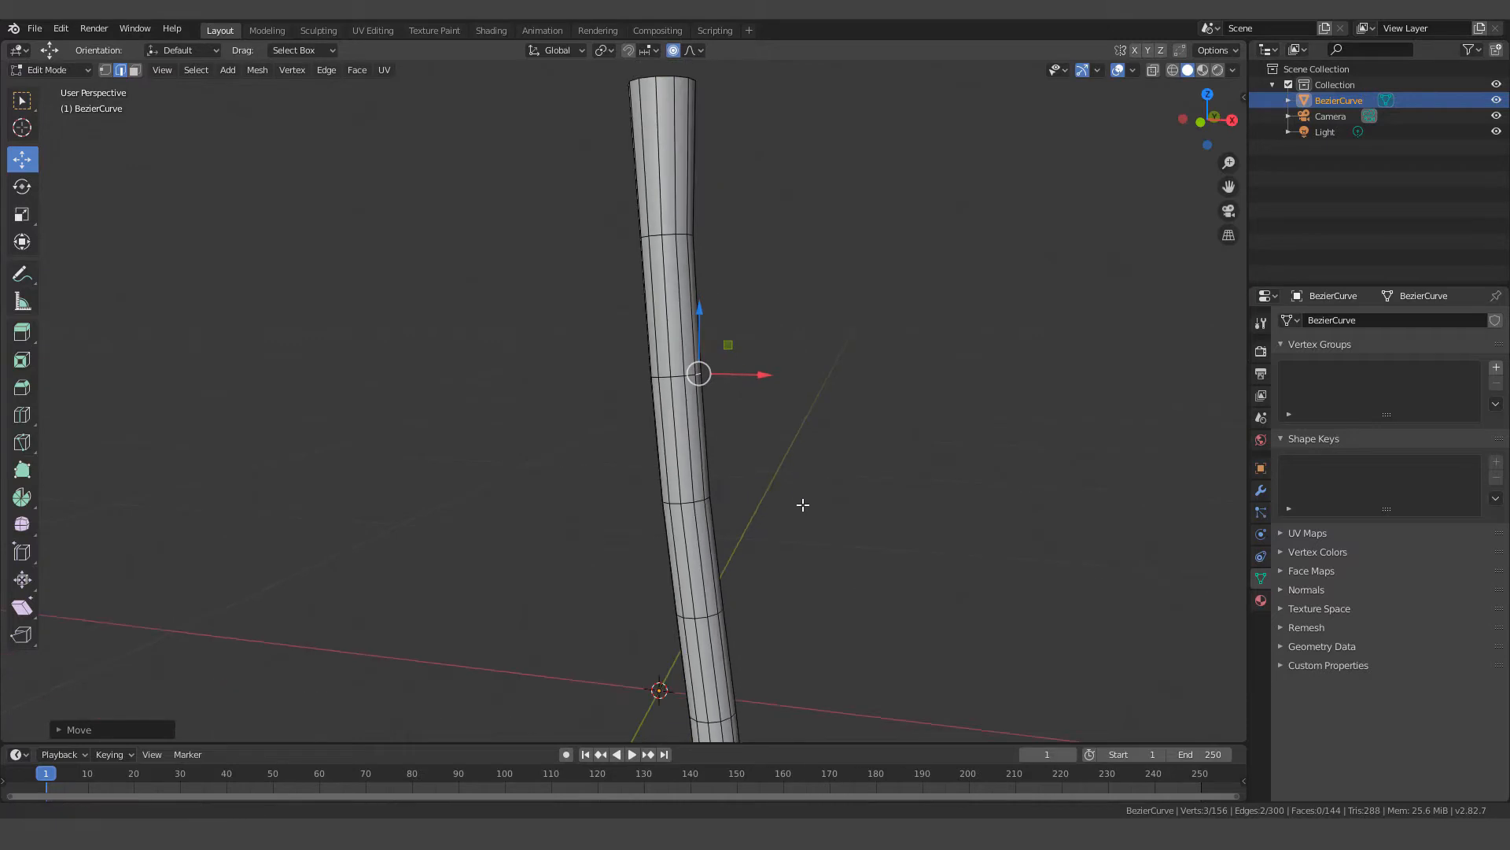
scroll(802, 504, "down", 3)
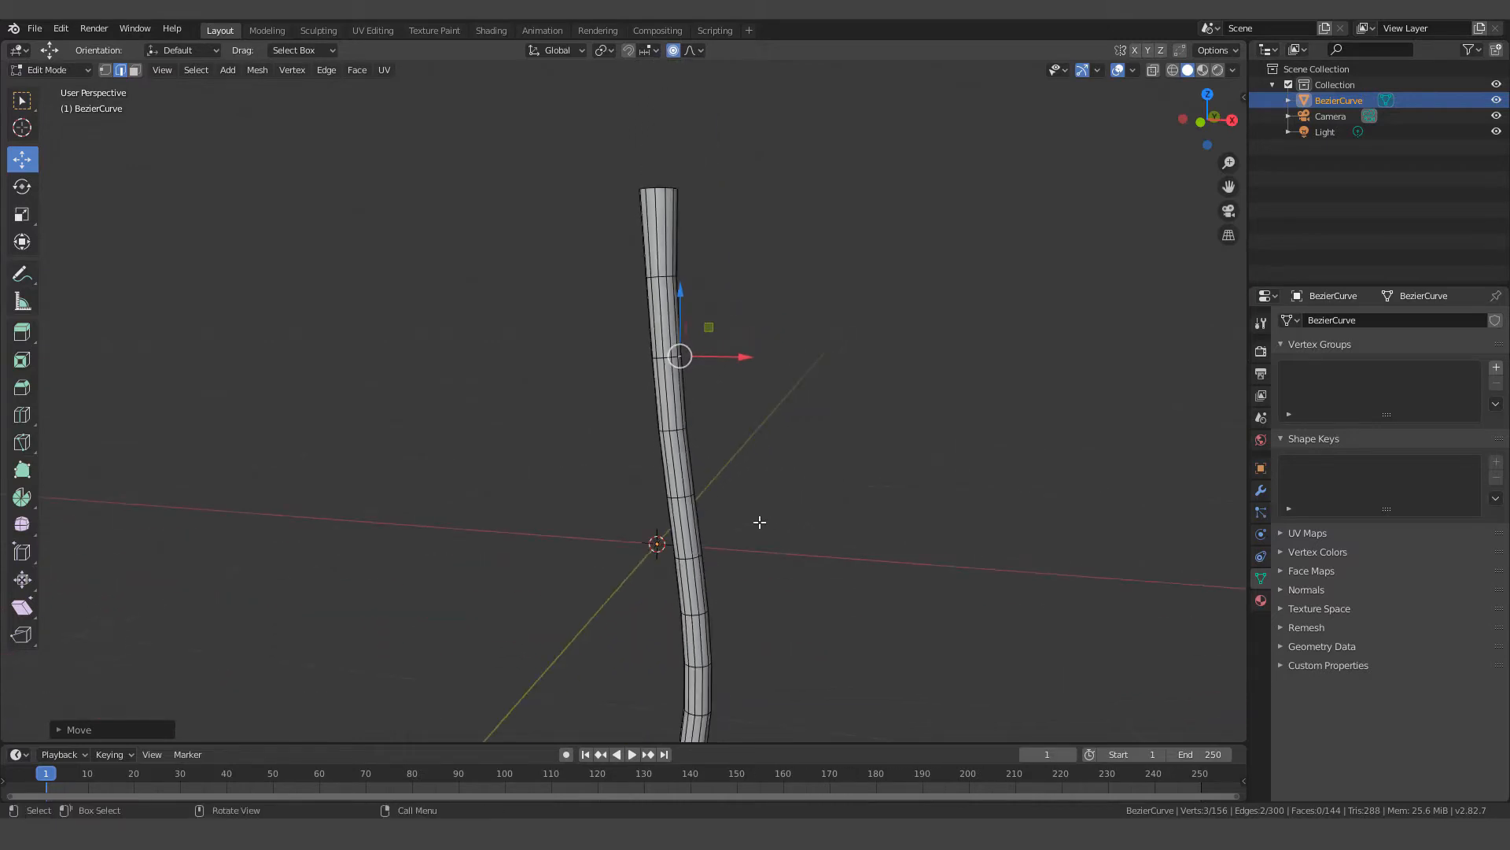
middle_click_drag(782, 533, 793, 460)
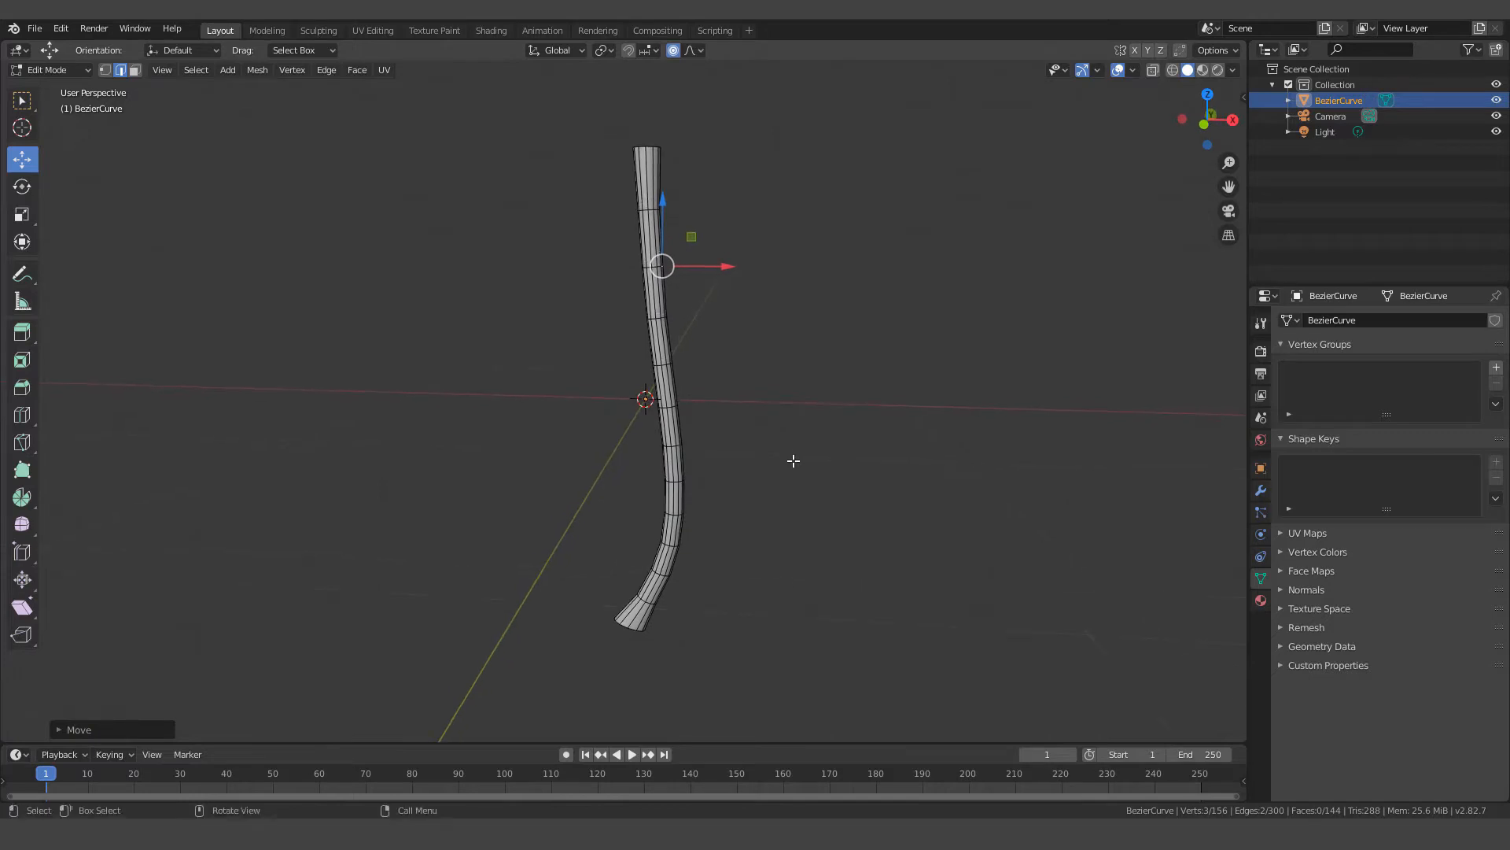
left_click(105, 70)
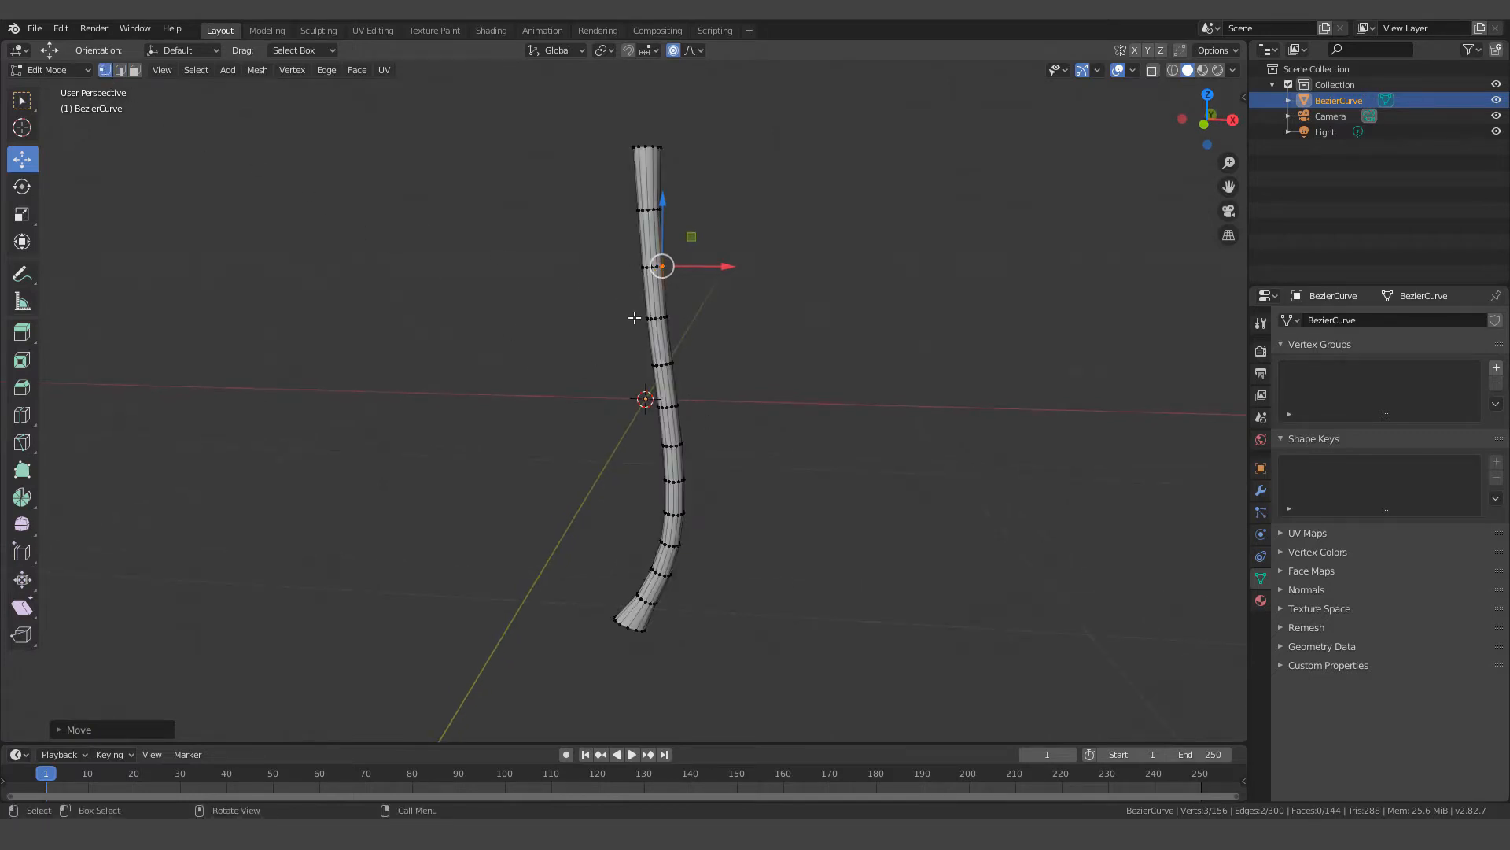
scroll(634, 317, "up", 3)
key("alt+a")
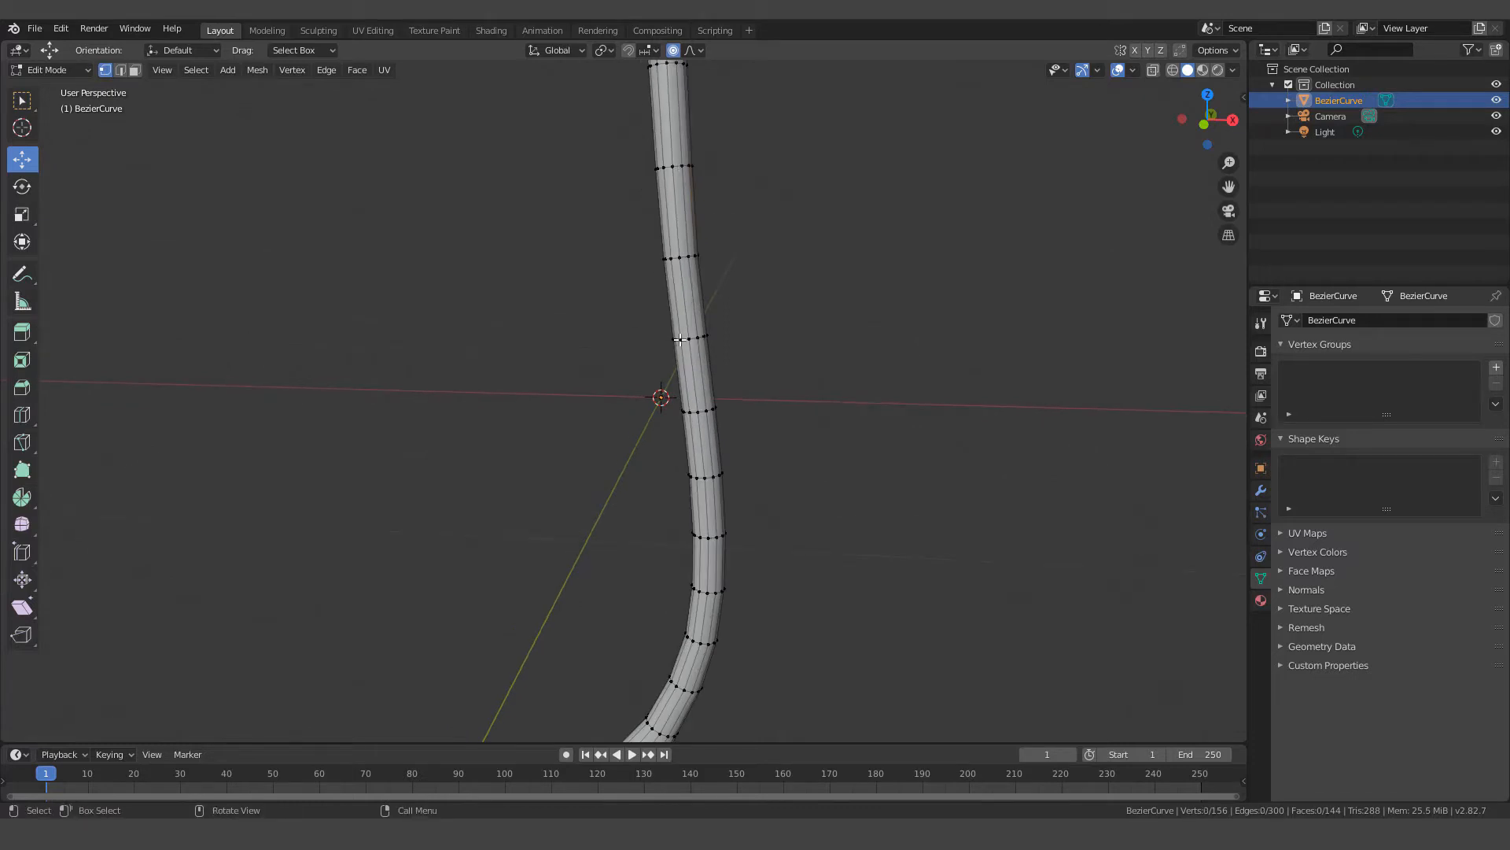
Select the tube's top rim loop, extrude it and scale the new loop inward slightly
middle_click_drag(680, 341, 658, 134)
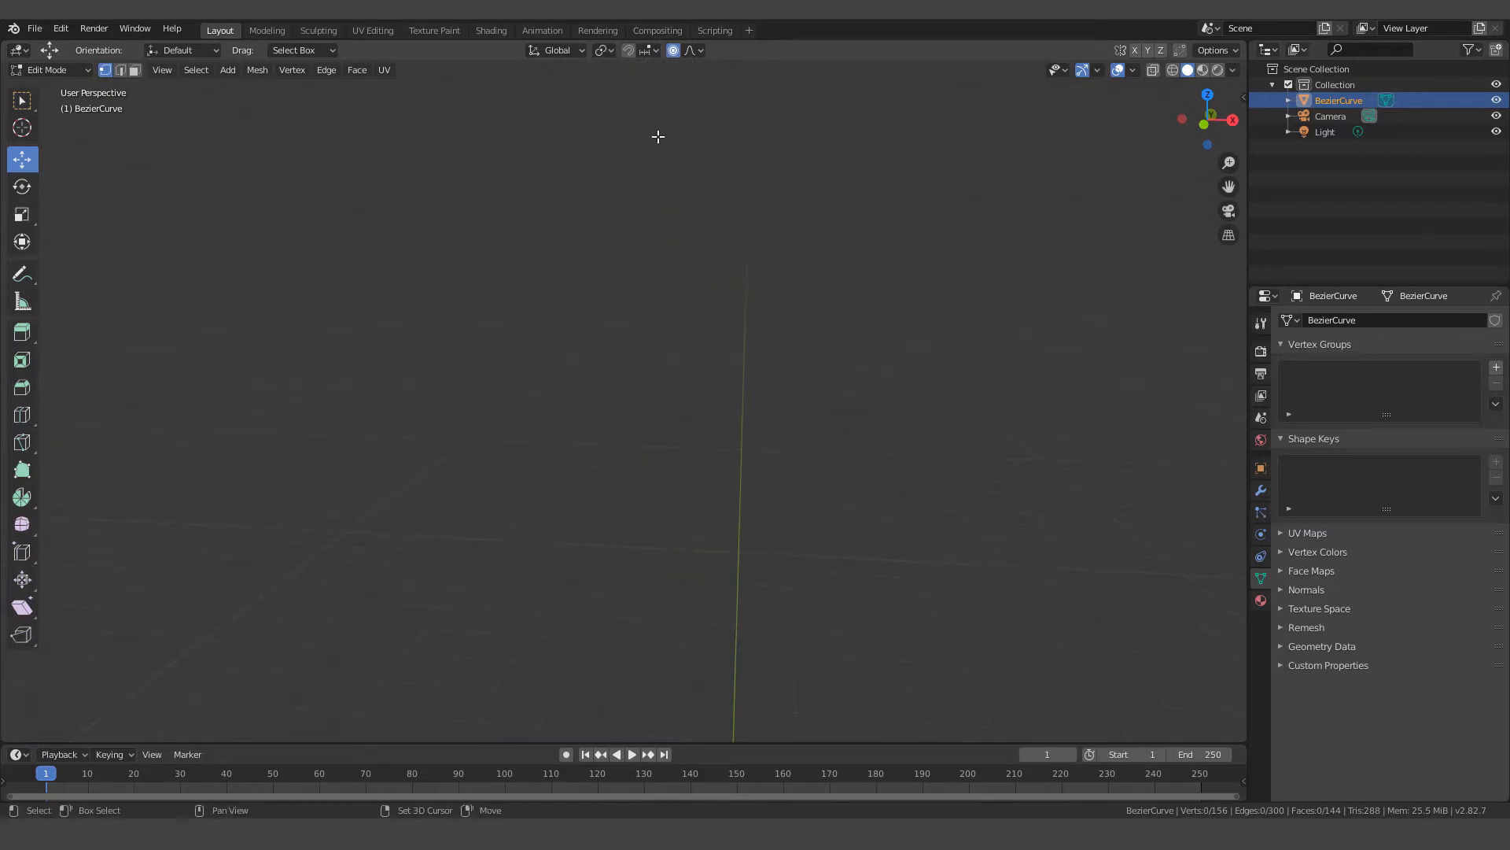
mouse_move(668, 344)
middle_mouse_down()
mouse_move(634, 314)
mouse_move(583, 577)
mouse_move(640, 132)
mouse_move(615, 333)
mouse_move(679, 330)
middle_mouse_up()
scroll(617, 330, "up", 6)
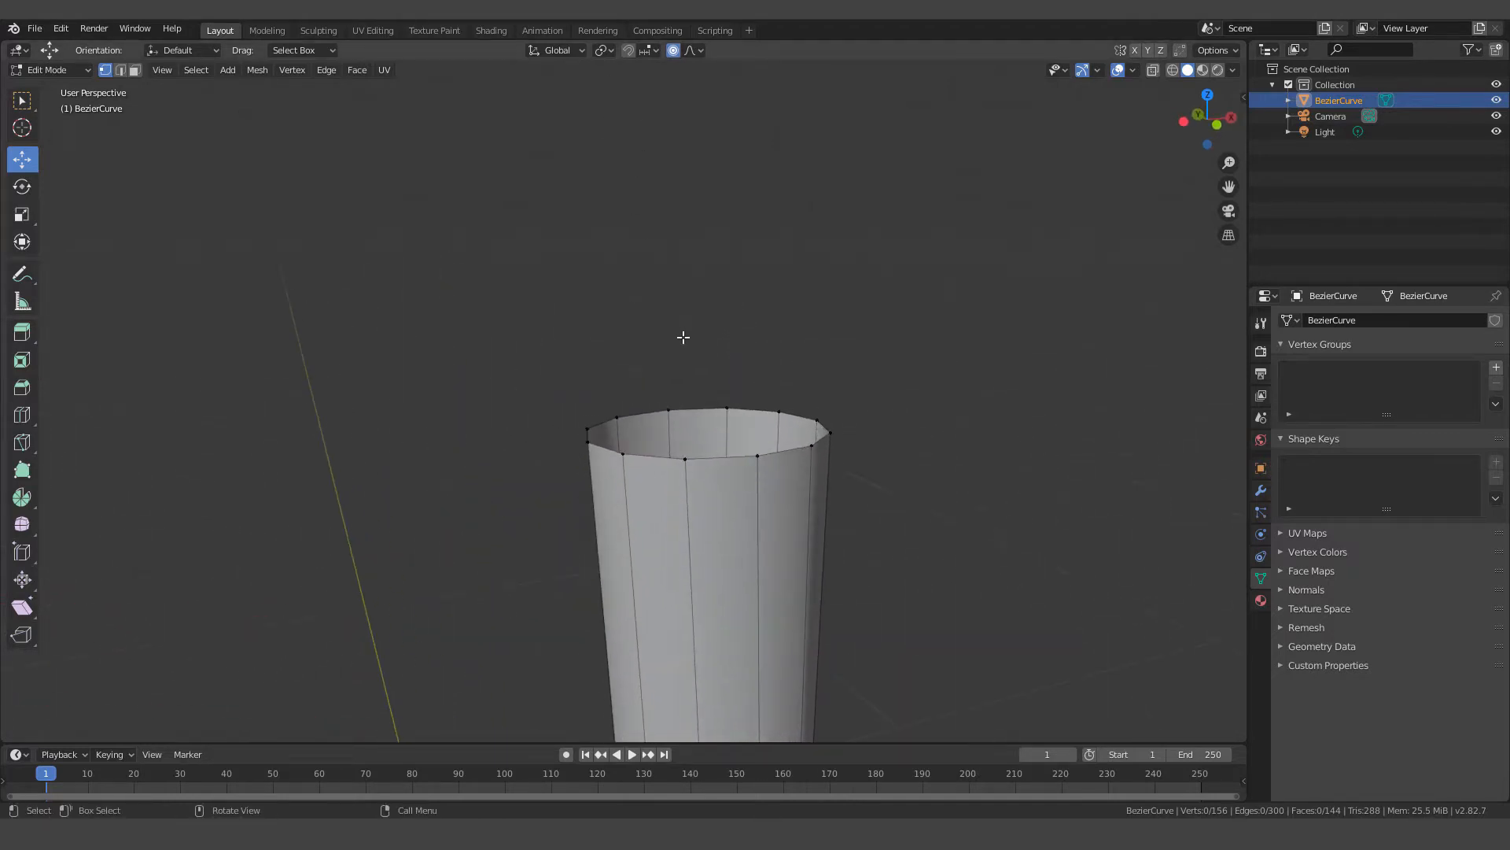
left_click(716, 463, "alt")
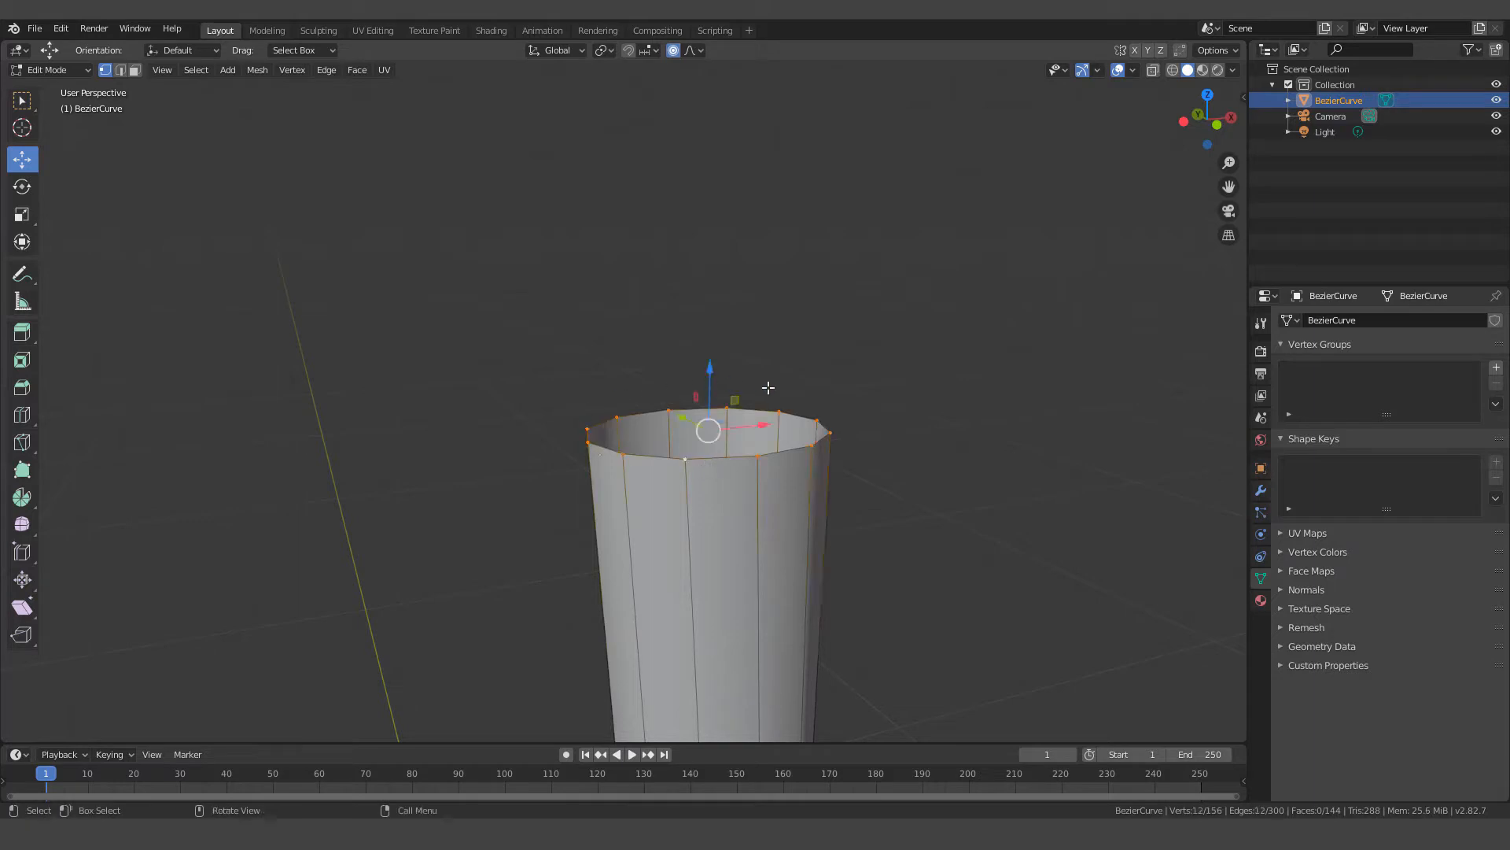
key("e")
key("s")
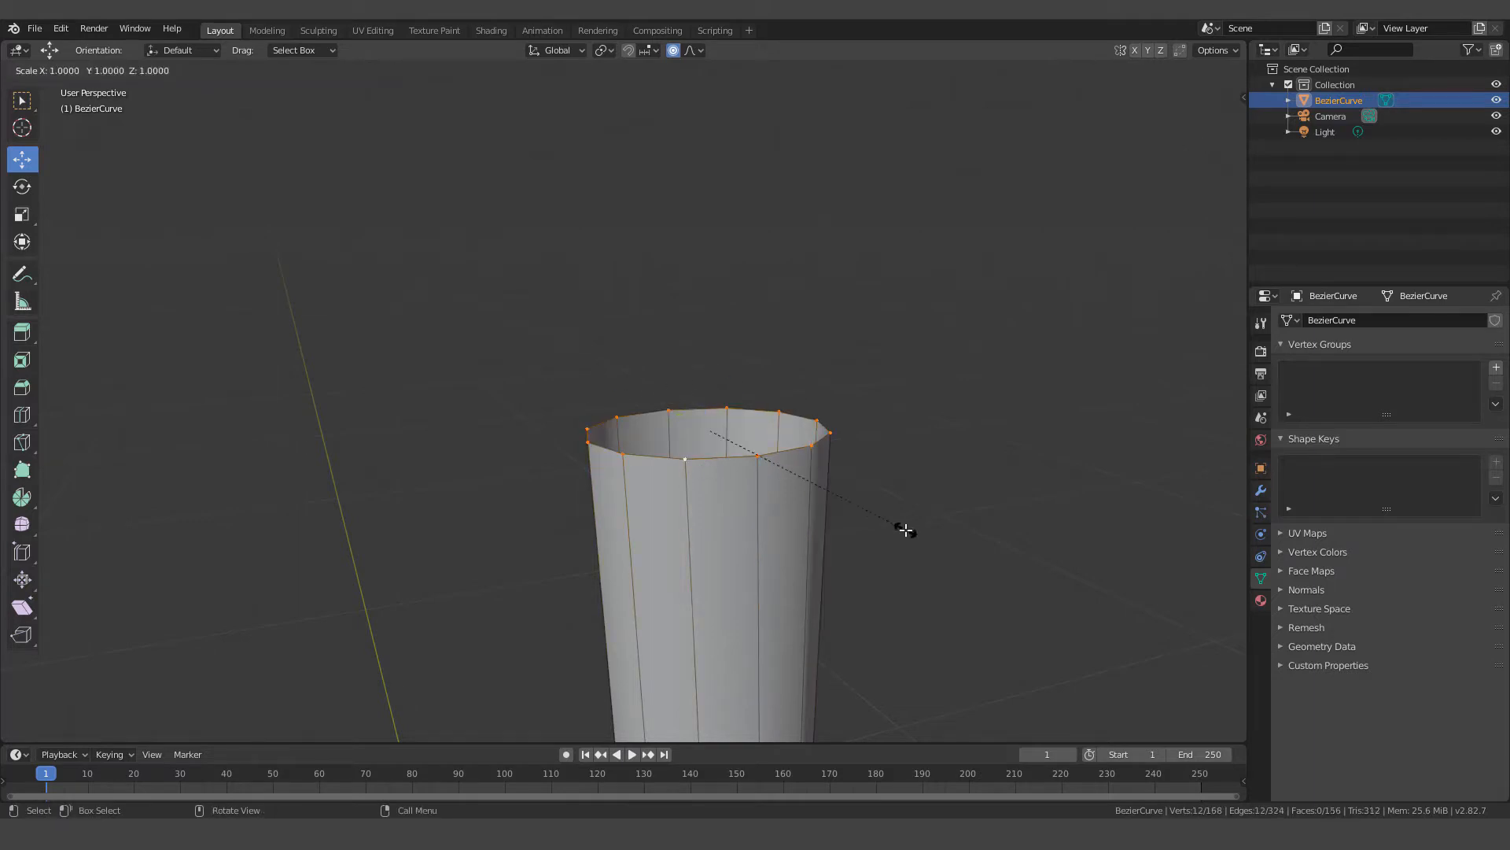
left_click(859, 515)
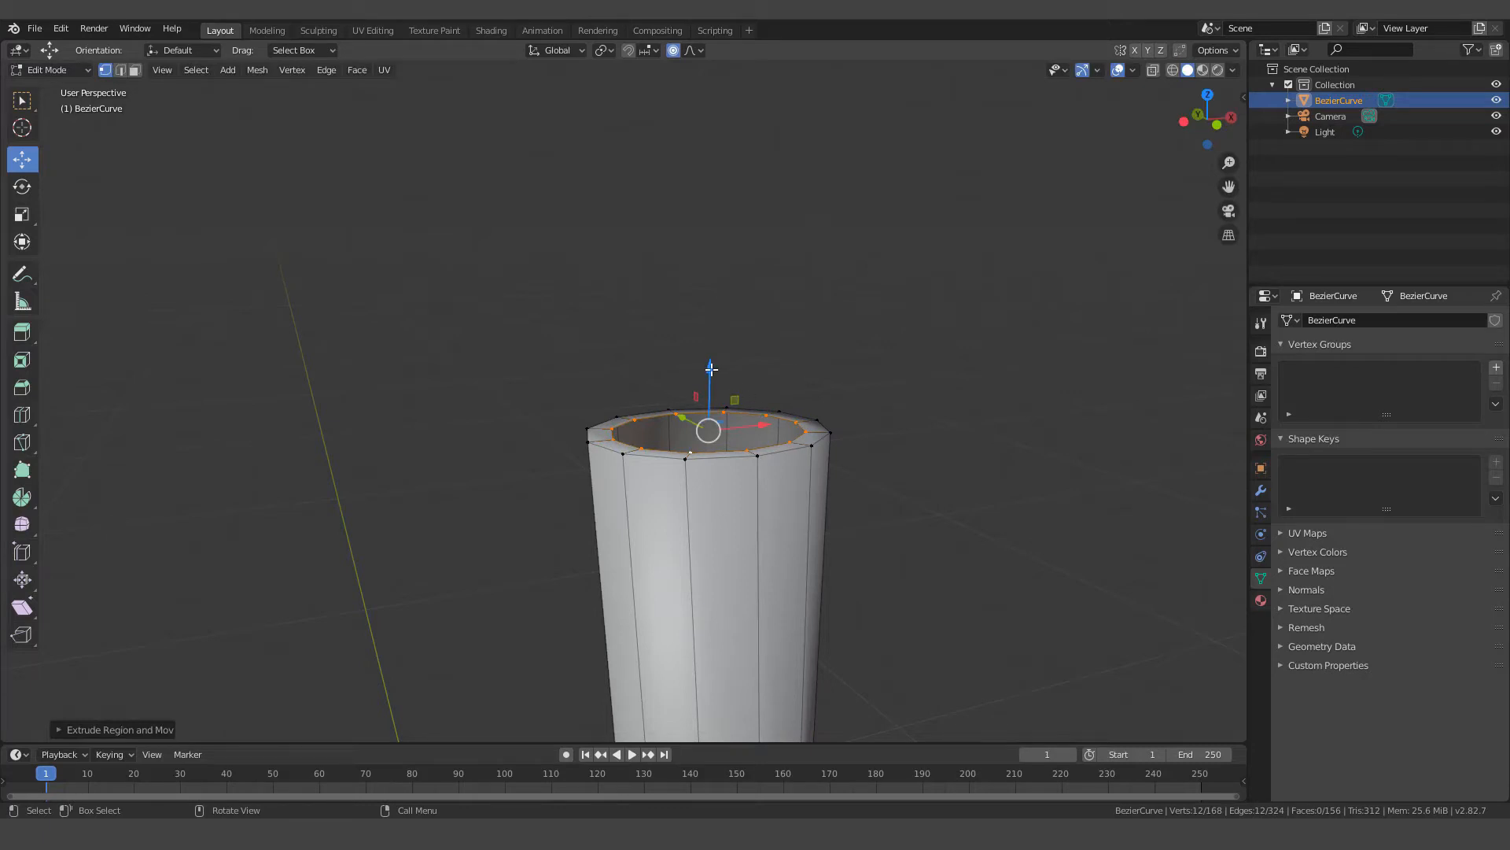
left_click_drag(709, 369, 711, 340)
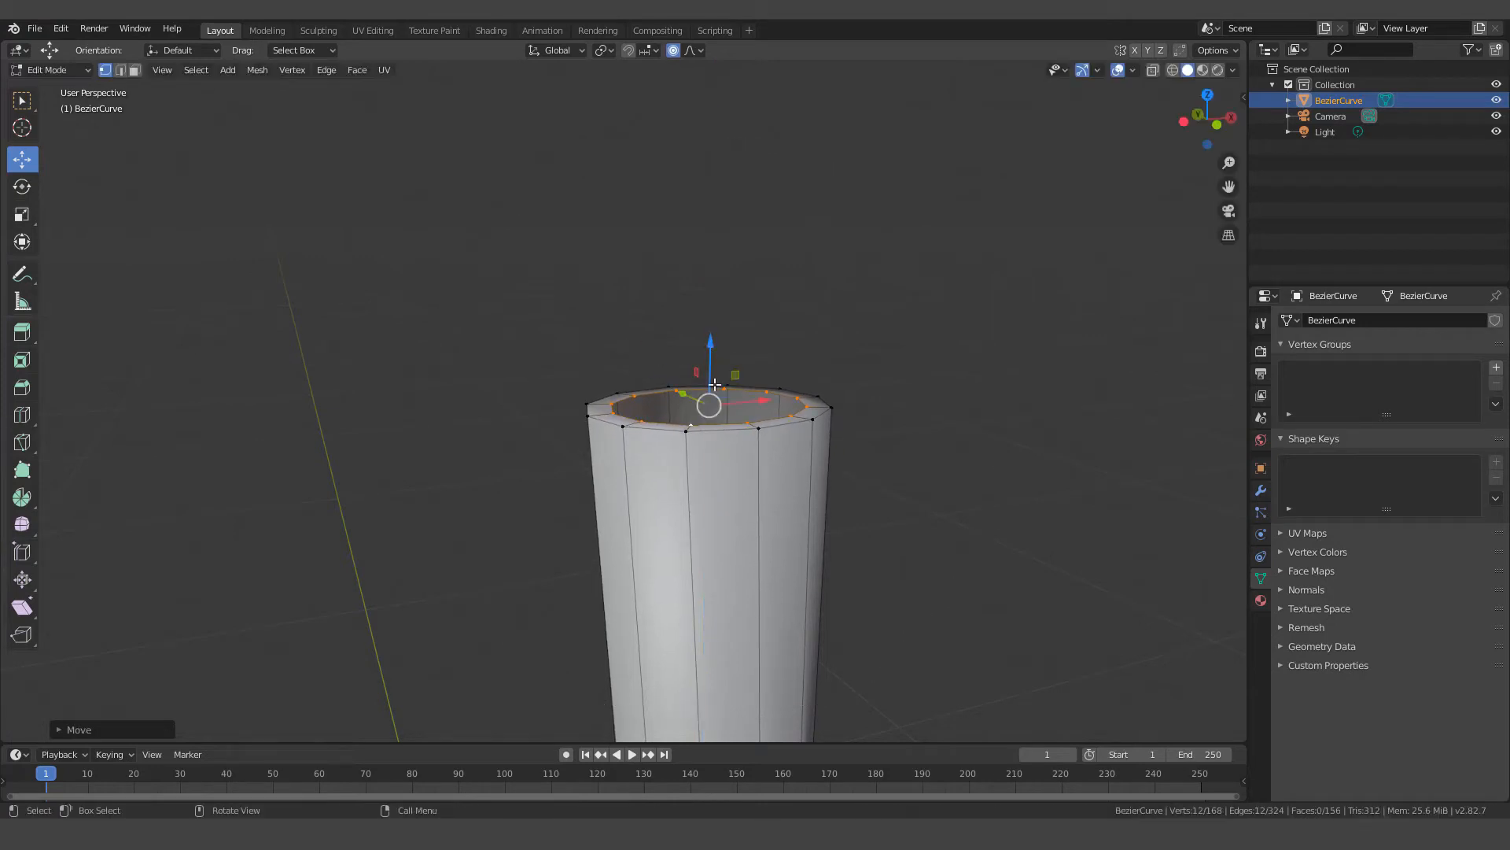
key("ctrl")
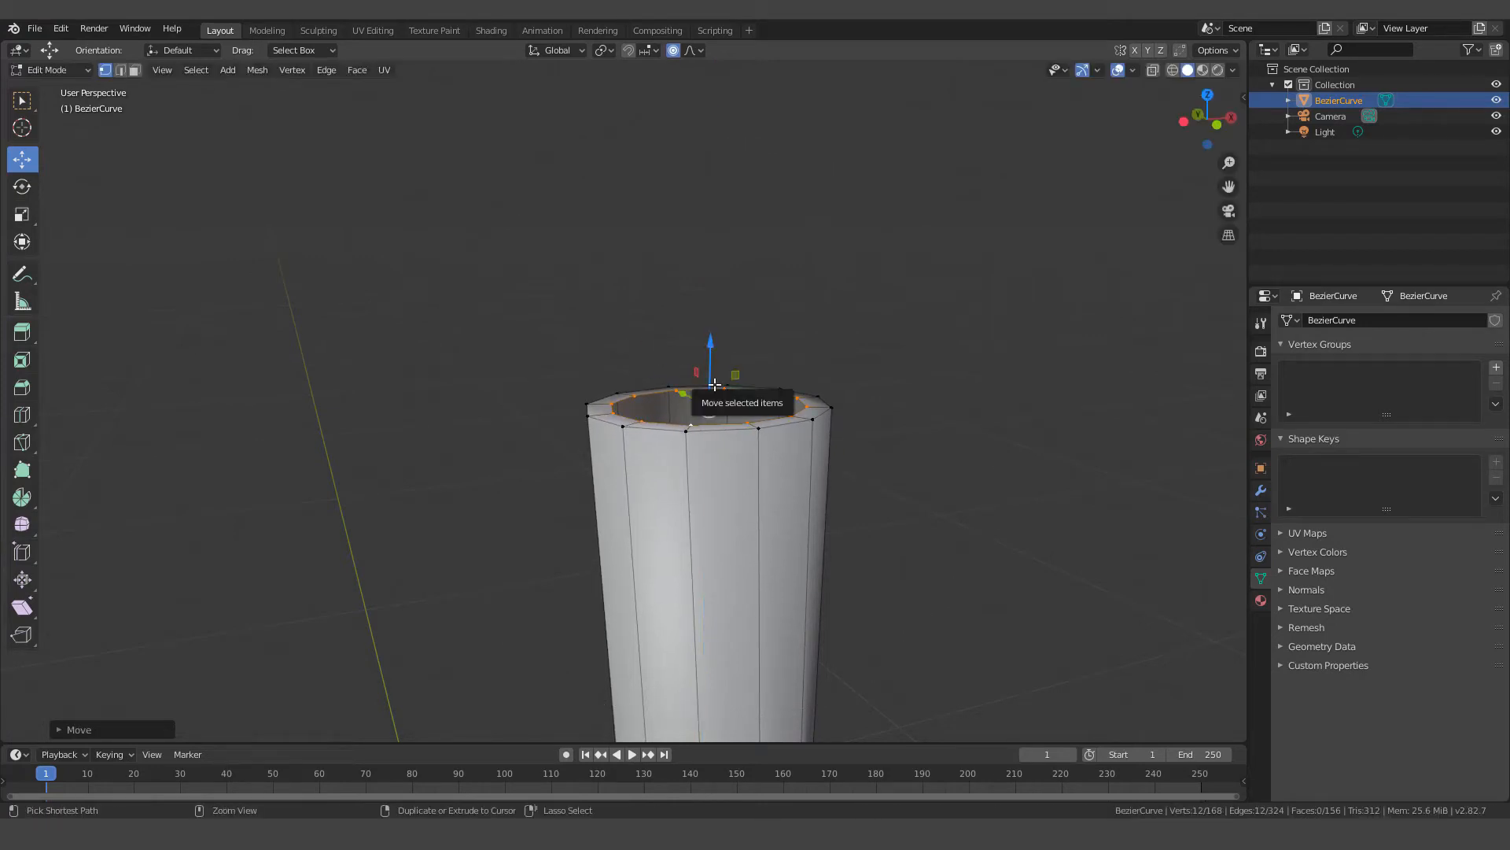
key("ctrl+z")
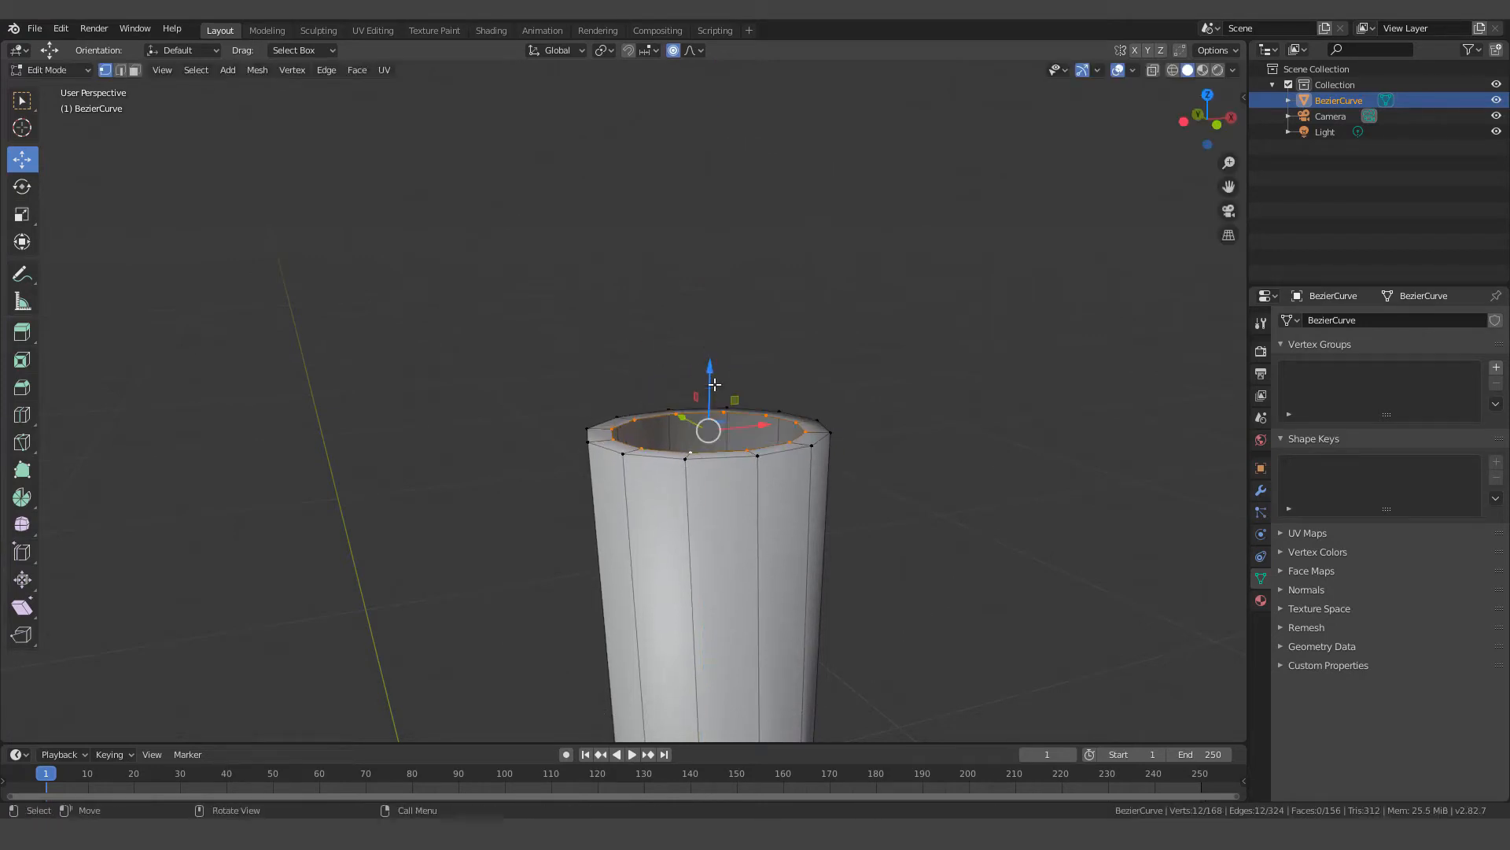
With proportional editing turned off, raise the inner top loop slightly along Z and fill its opening with a face
left_click(674, 51)
left_click_drag(708, 369, 713, 340)
key("f")
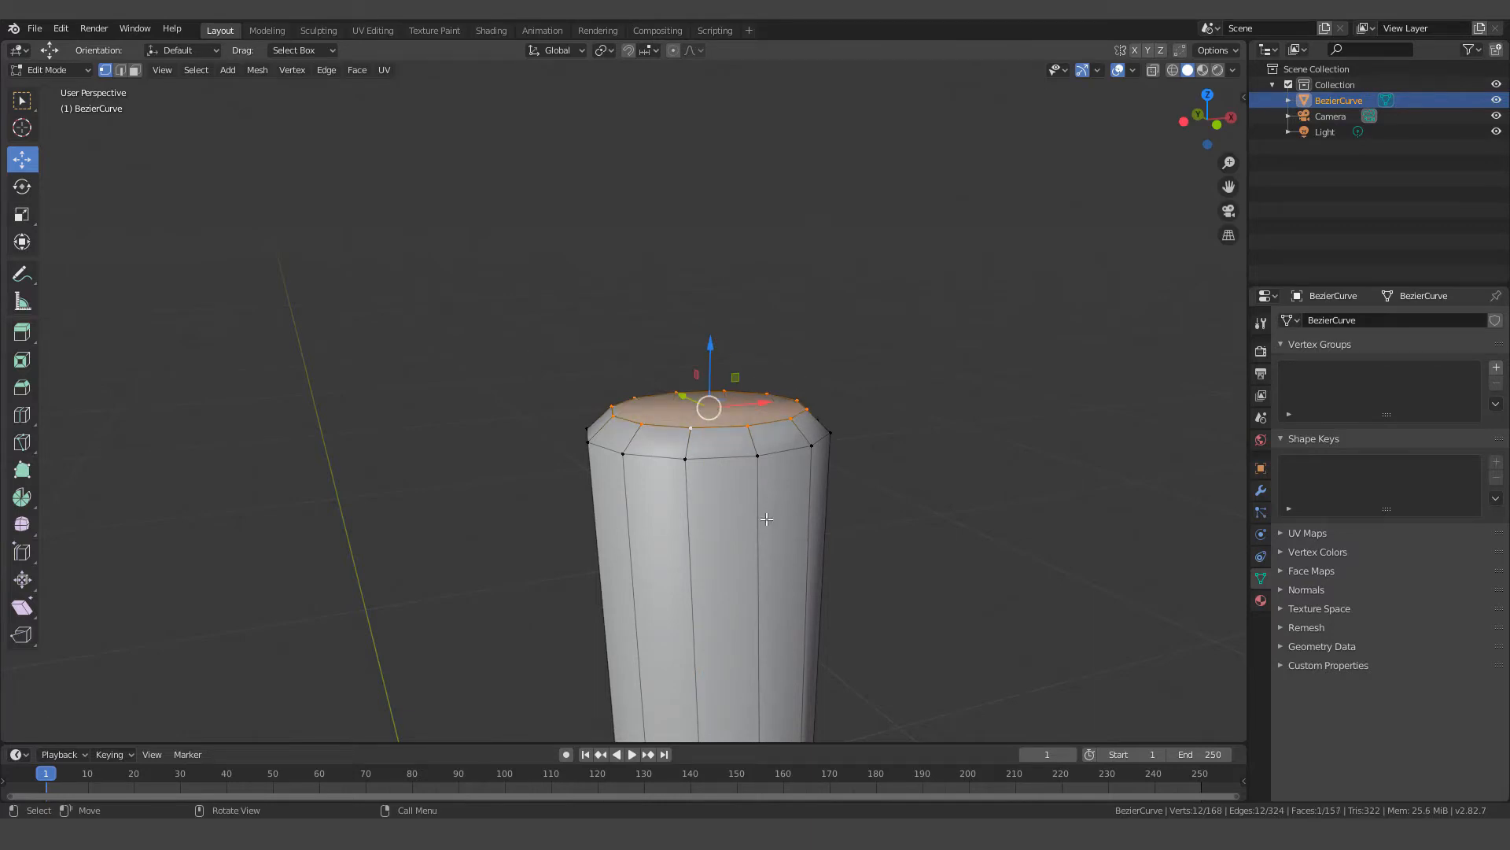
Select the open rim loop at the tube's lower end, extrude it and scale the new loop inward slightly
middle_click_drag(811, 528, 710, 717, "shift")
scroll(713, 543, "down", 4)
middle_click_drag(593, 344, 663, 515, "shift")
scroll(715, 470, "up", 4)
scroll(786, 392, "up", 3)
middle_click_drag(789, 366, 664, 522, "shift")
scroll(739, 467, "up", 2)
middle_click_drag(757, 431, 661, 467)
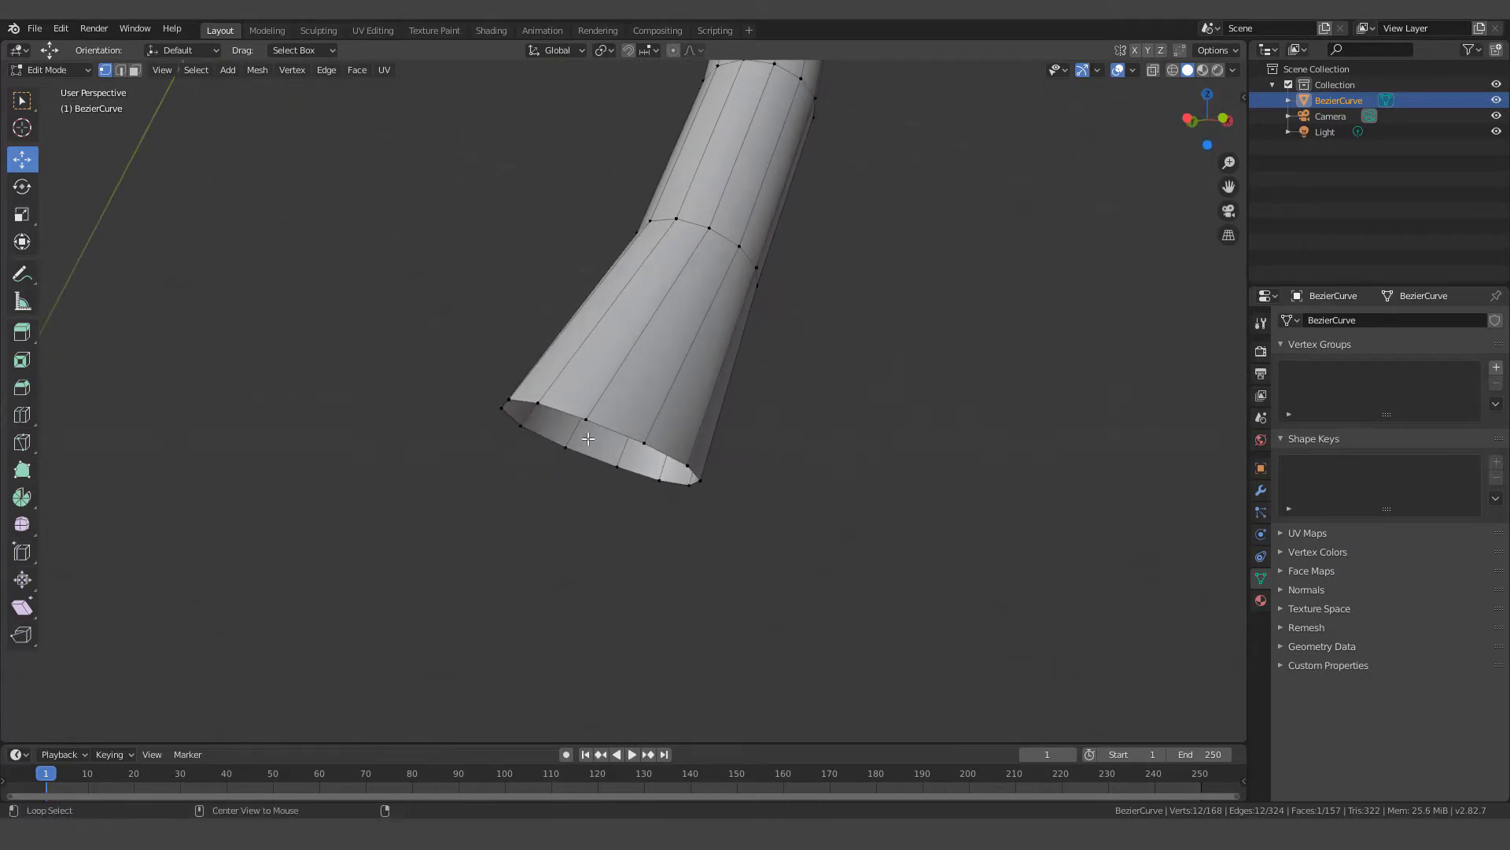
left_click(637, 437, "alt")
key("e")
left_click(795, 526)
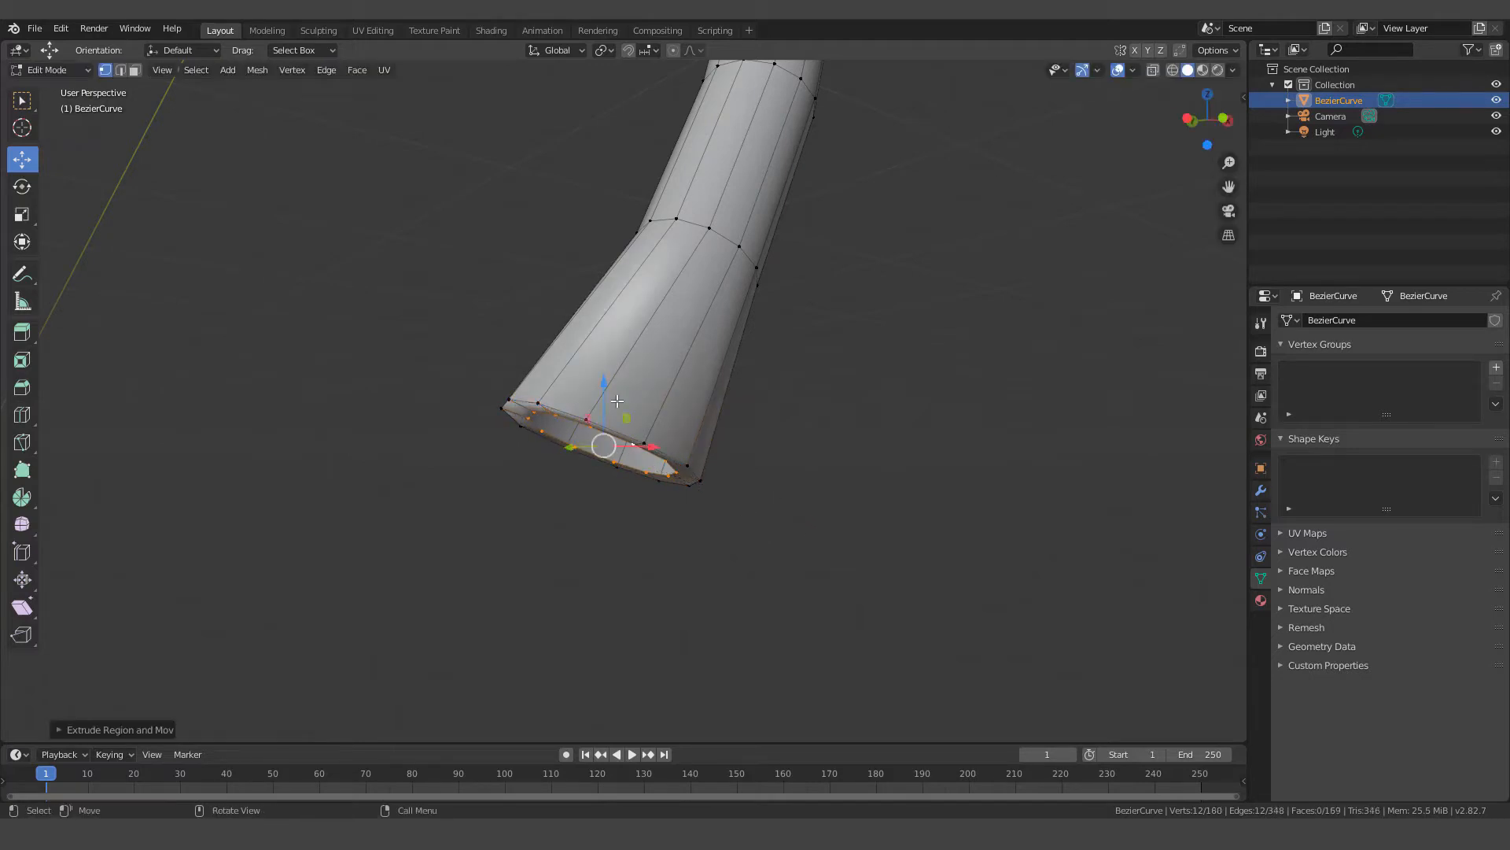
Move the inner loop at the lower end down along Z and slightly toward negative X, and fill it with a face
left_click_drag(604, 387, 606, 408)
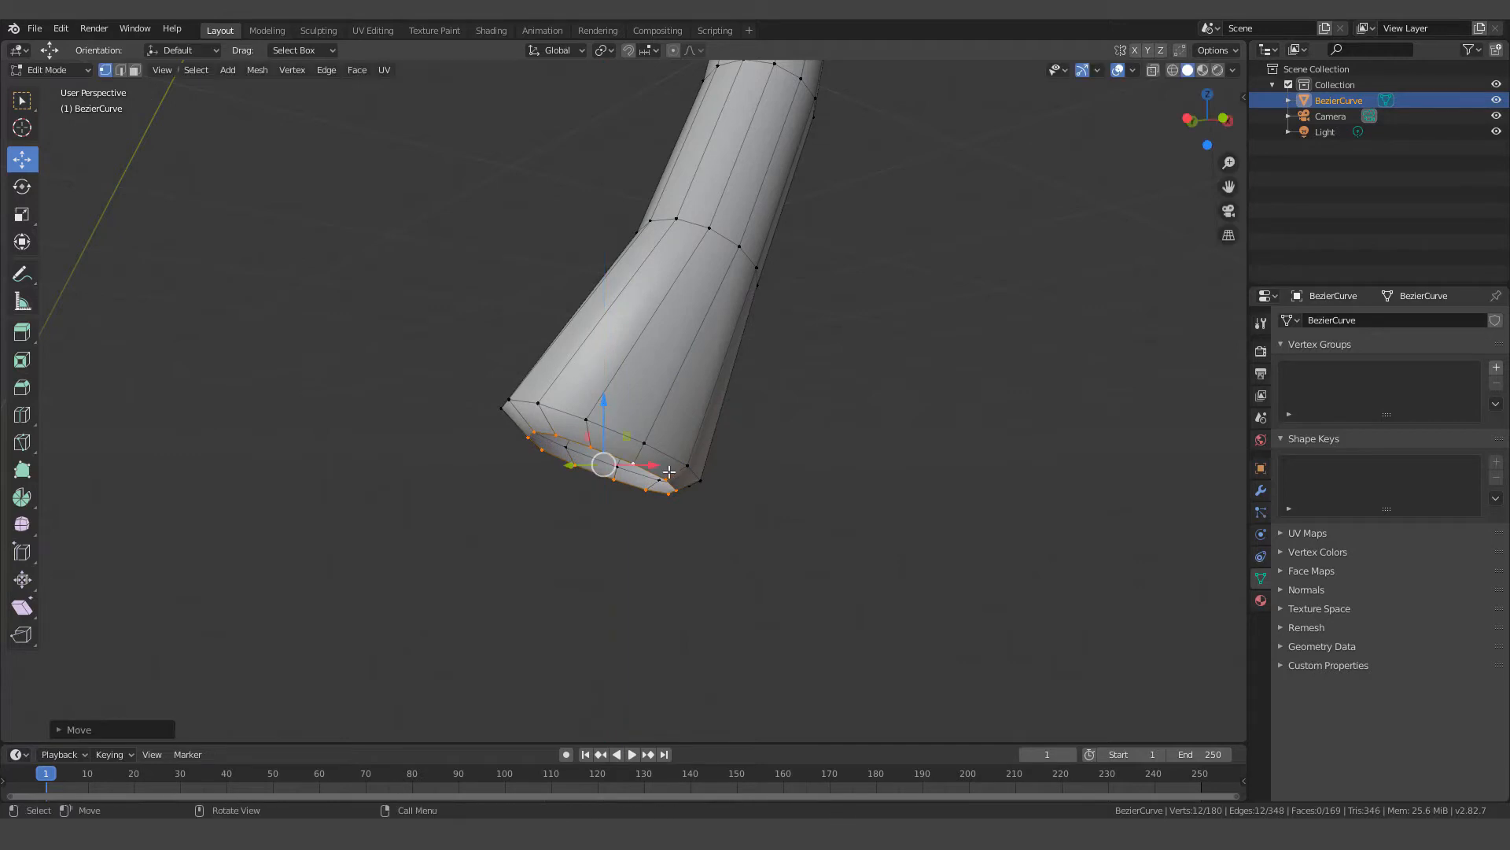
left_click_drag(647, 469, 638, 472)
key("f")
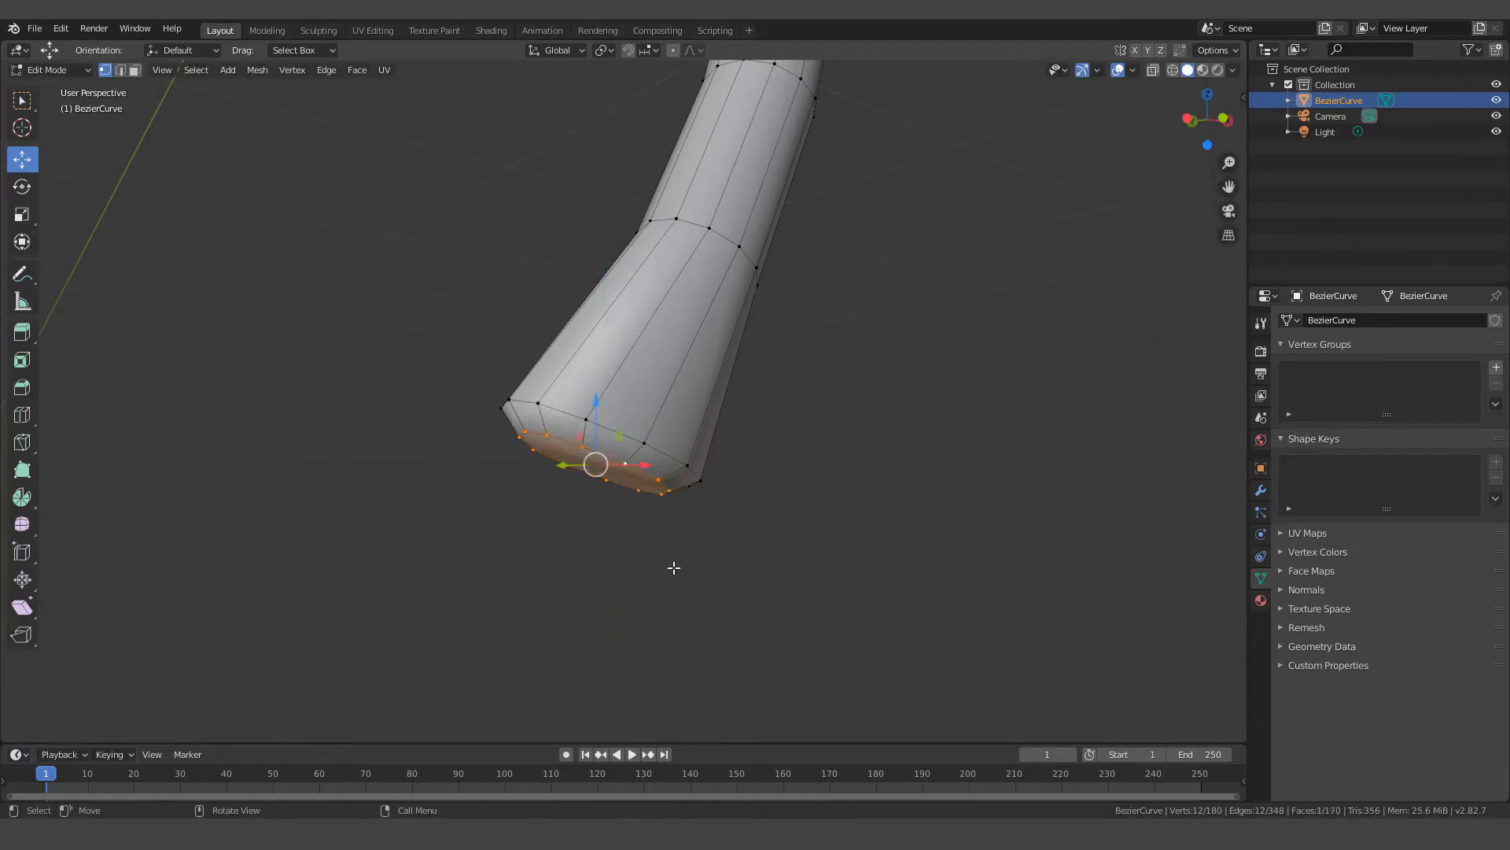
In edge selection, select the outer edge loop just below the tube's chamfered top cap and mark it as a seam
scroll(674, 543, "down", 2)
scroll(724, 488, "down", 5)
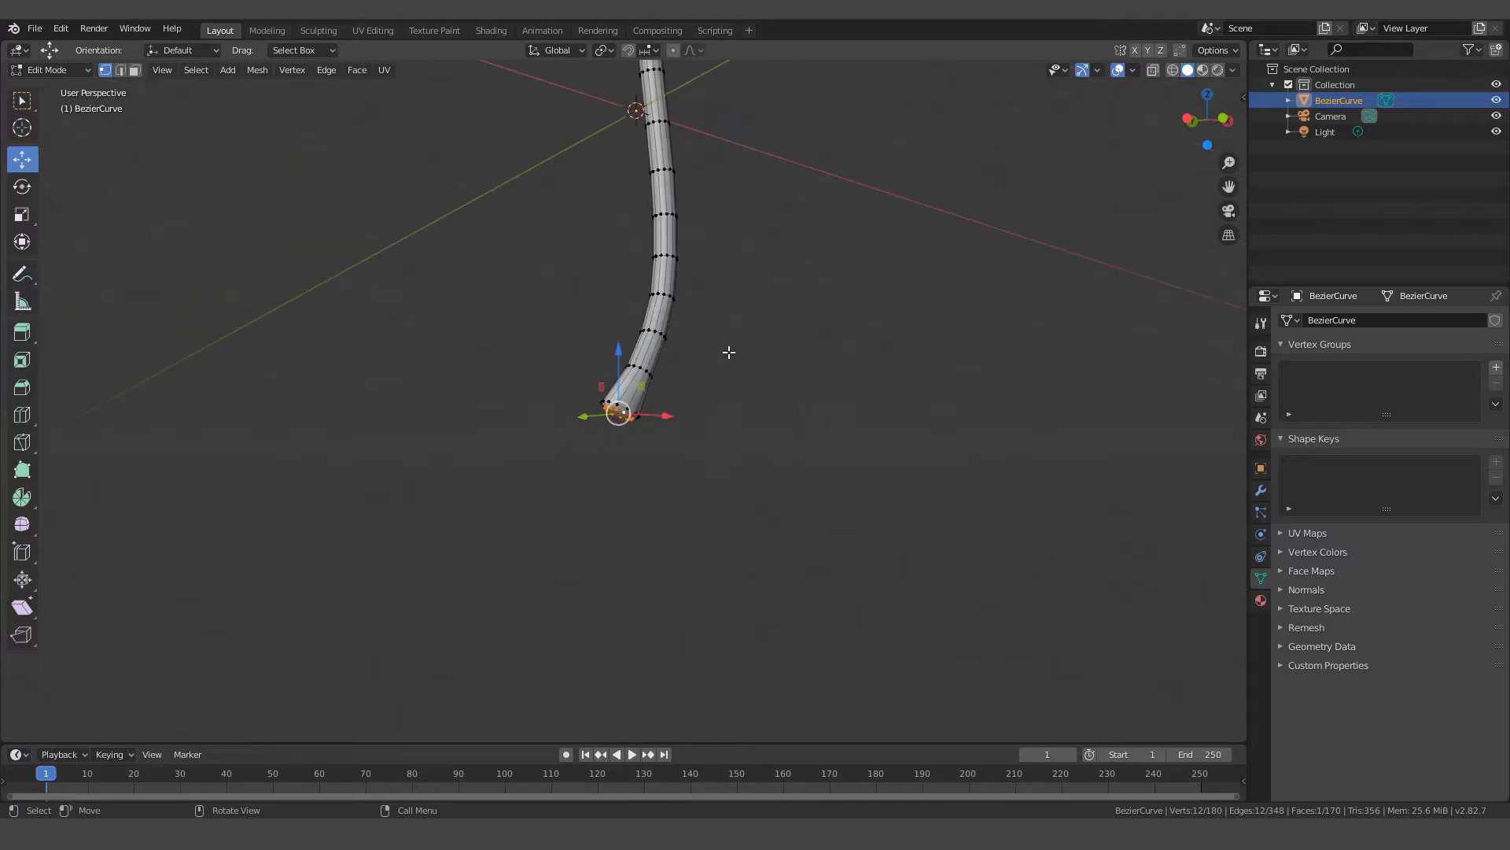
middle_click_drag(728, 351, 761, 610, "shift")
scroll(728, 658, "down", 2)
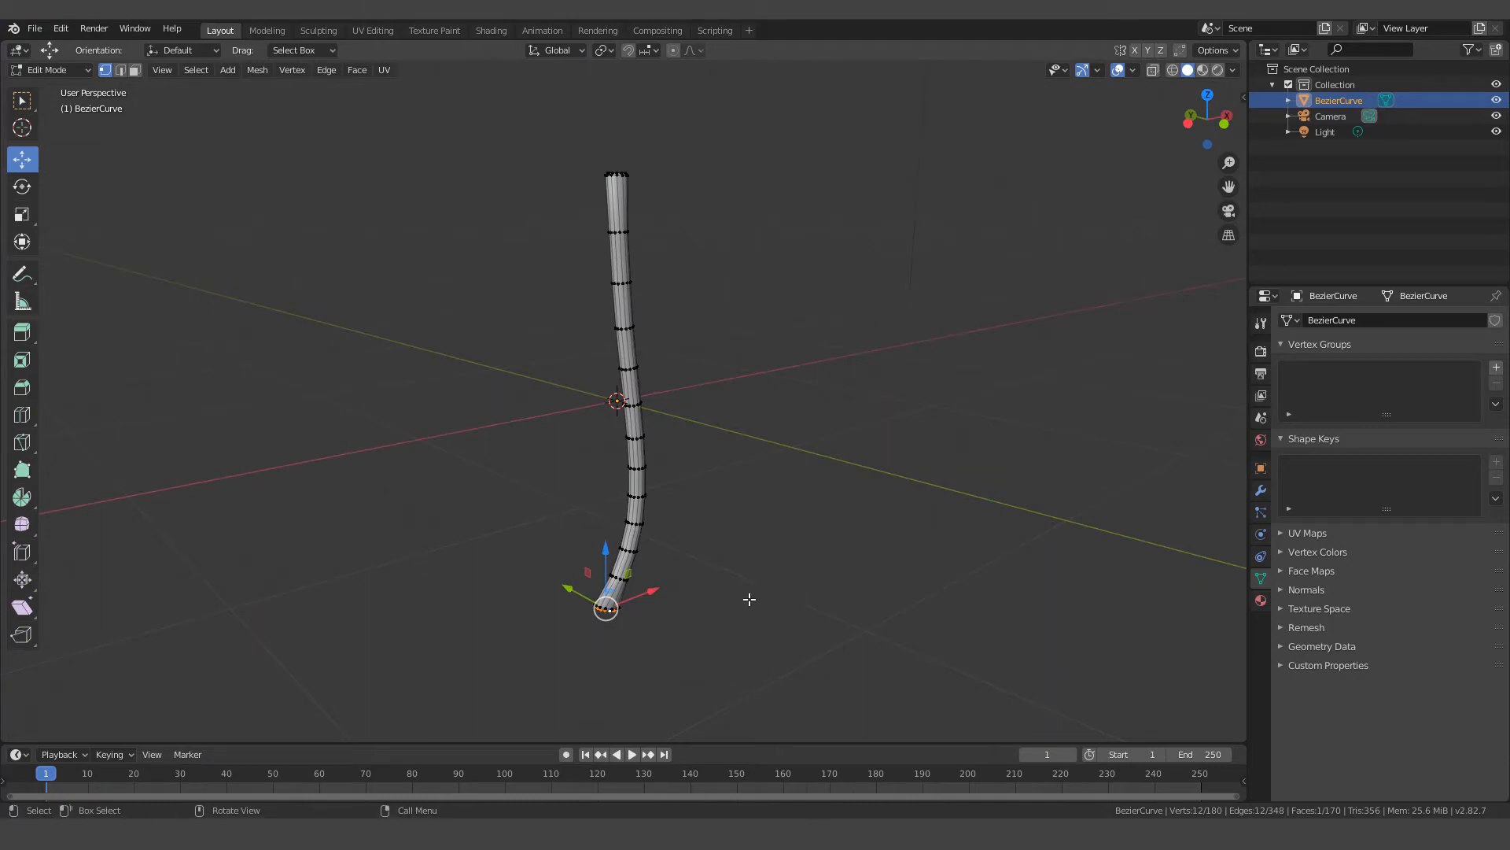
left_click(120, 70)
scroll(629, 330, "up", 8)
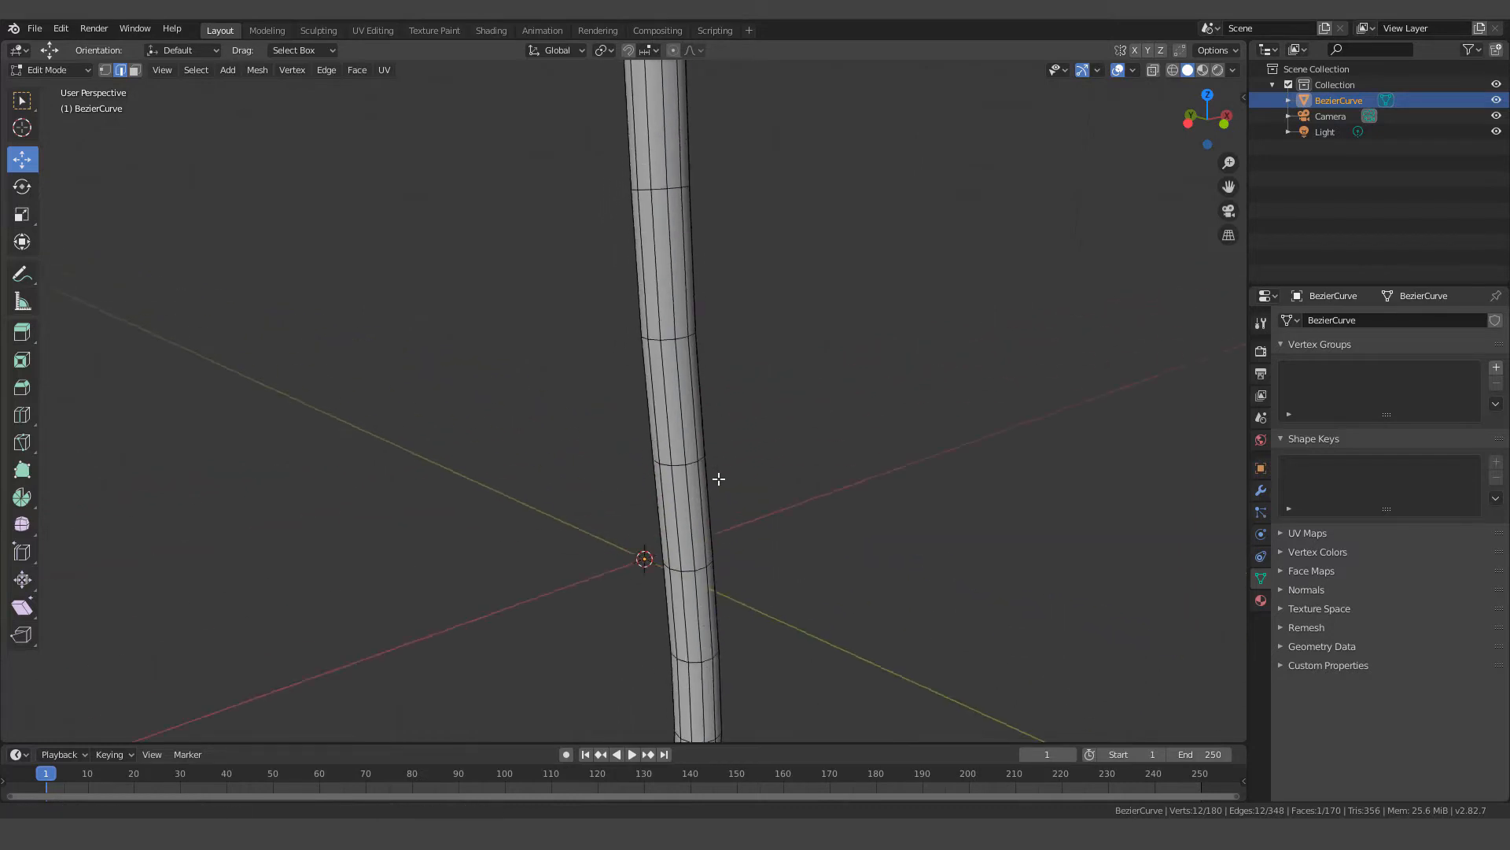
middle_click_drag(725, 160, 748, 432, "shift")
scroll(745, 404, "up", 3)
middle_click_drag(750, 305, 723, 378, "shift")
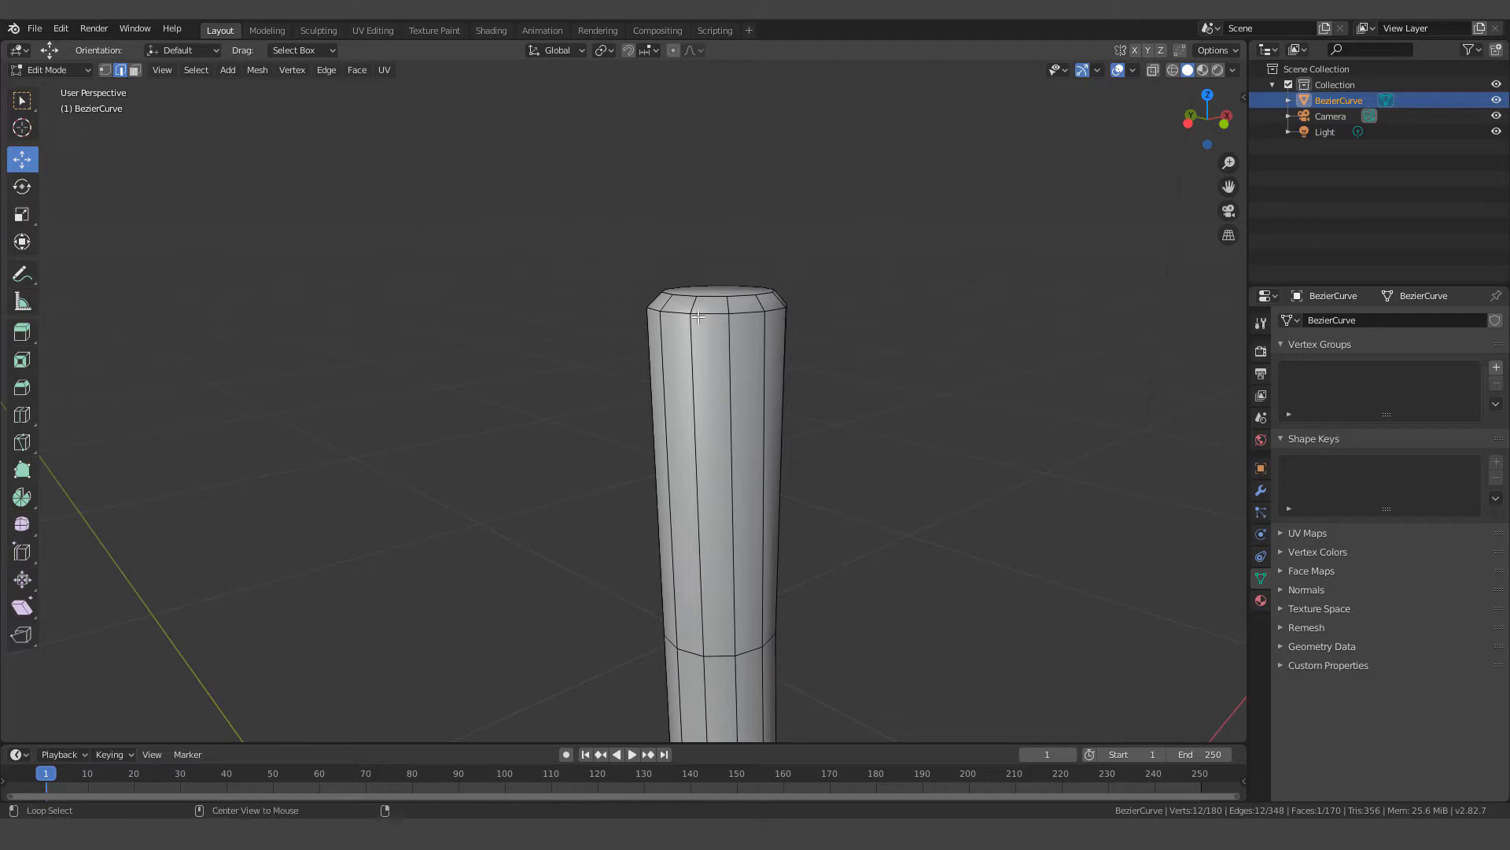
left_click(709, 316, "alt")
right_click(569, 343)
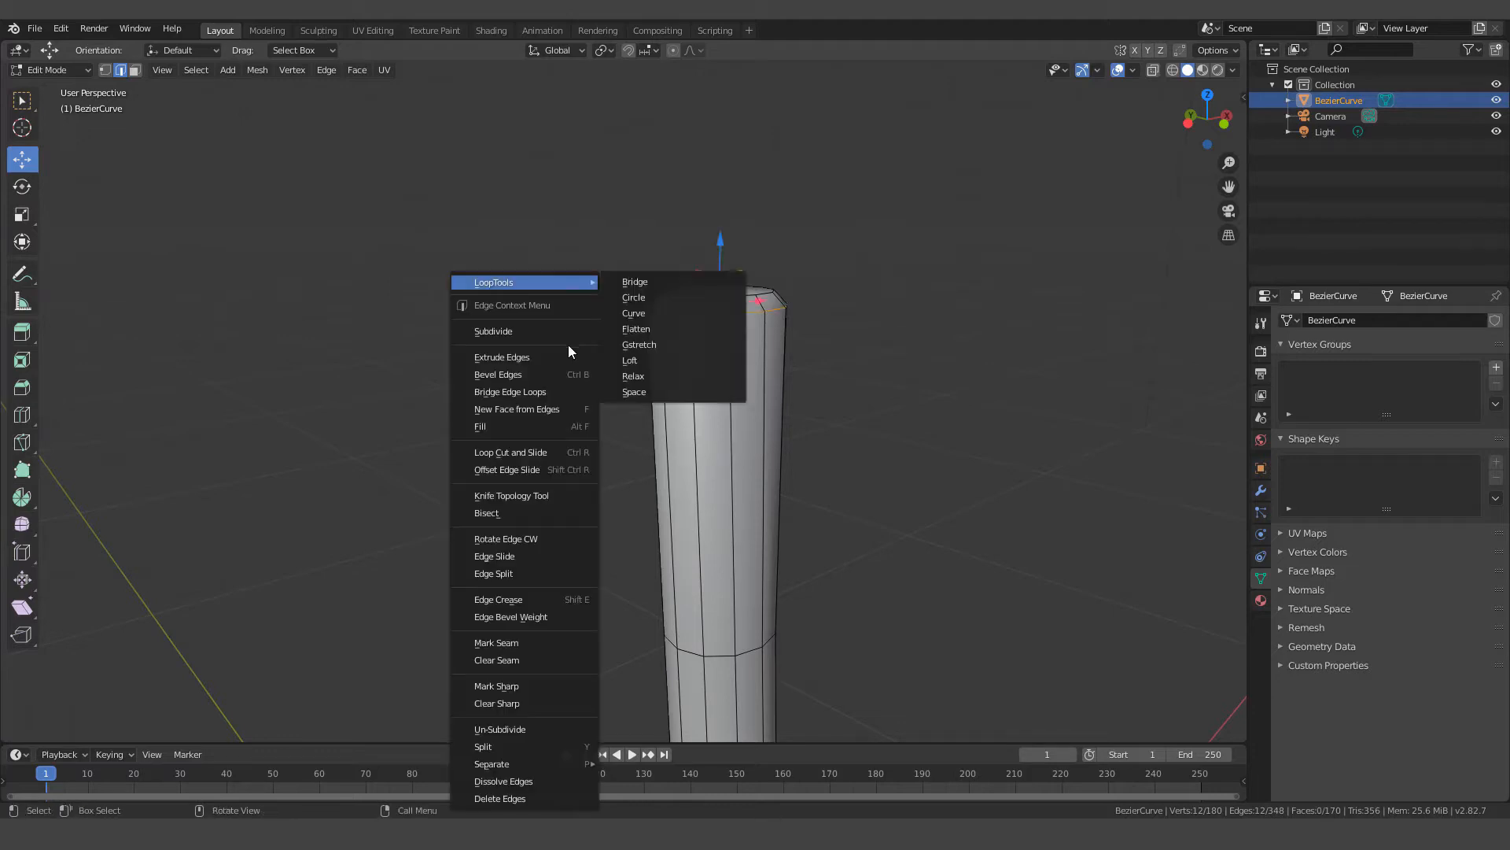
left_click(533, 644)
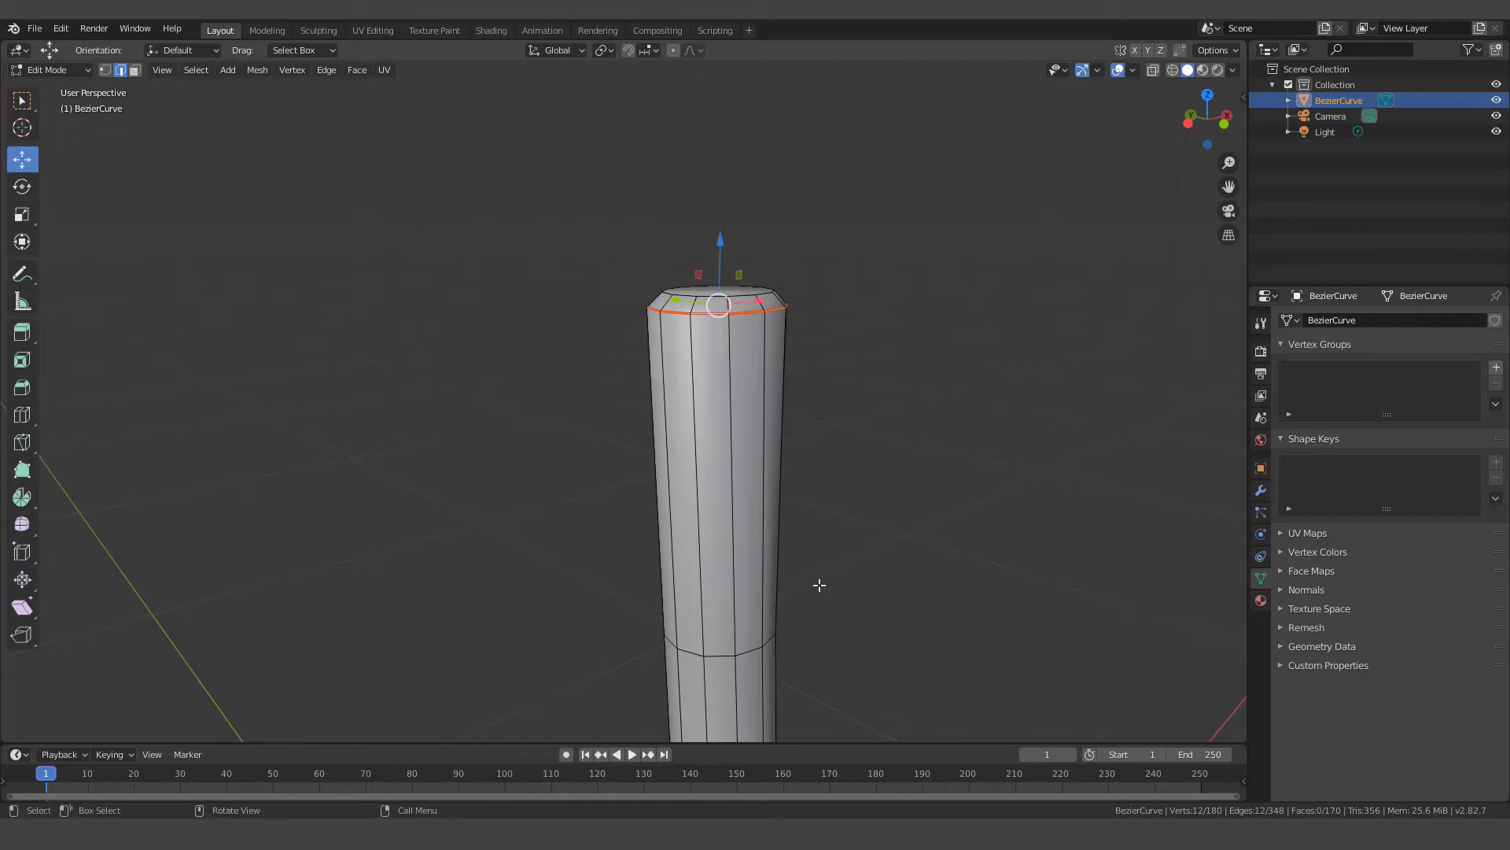
Select one lengthwise line of edges from the top seam down to the lower rim and mark it as a seam
scroll(809, 584, "down", 2)
middle_click_drag(716, 562, 597, 550)
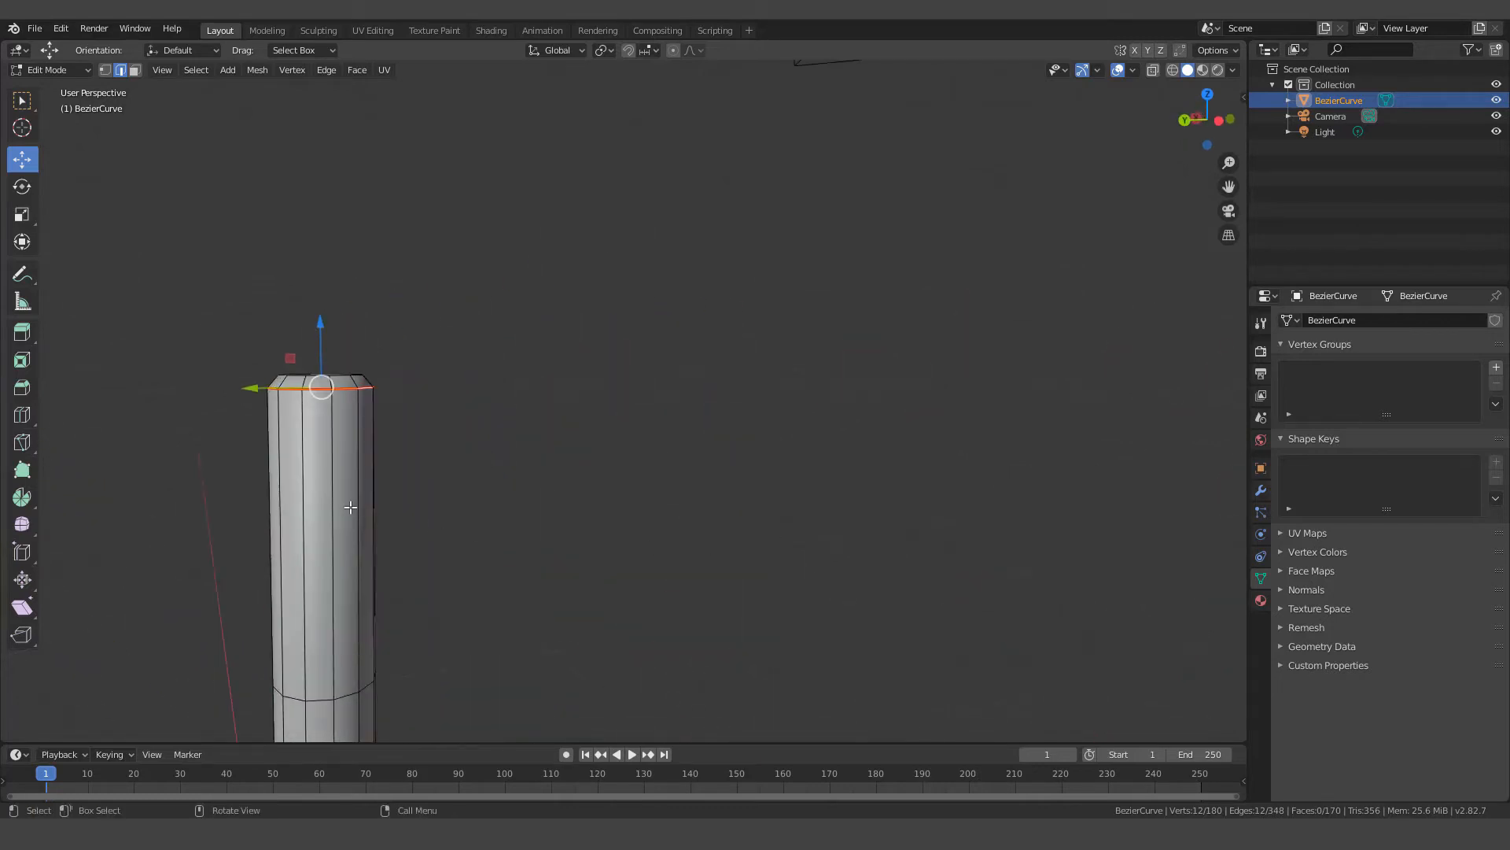
left_click(303, 436)
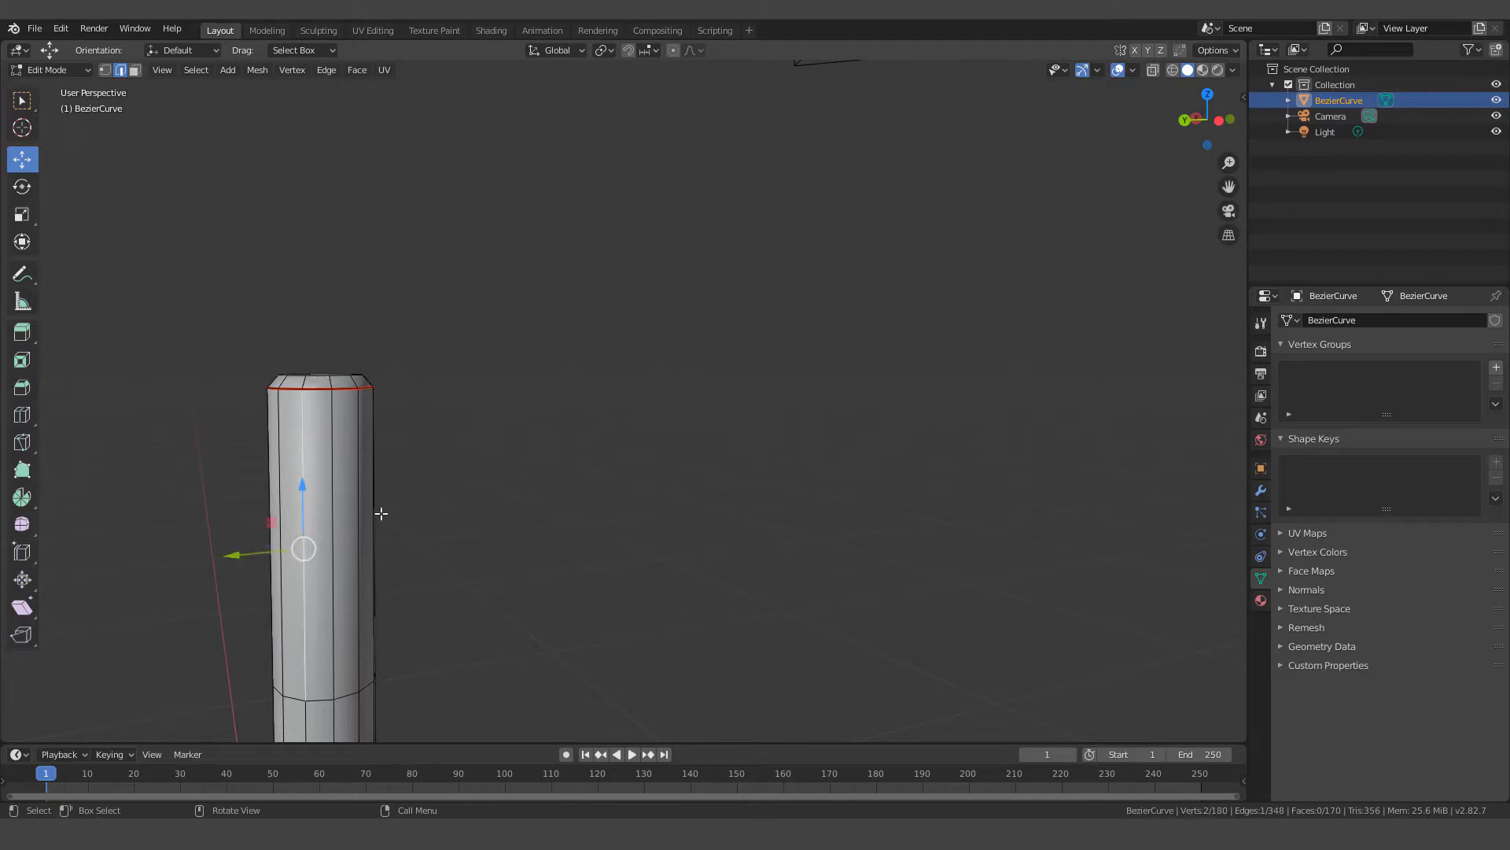
middle_click_drag(420, 506, 638, 154, "shift")
left_click(420, 650, "ctrl")
middle_click_drag(724, 237, 580, 428)
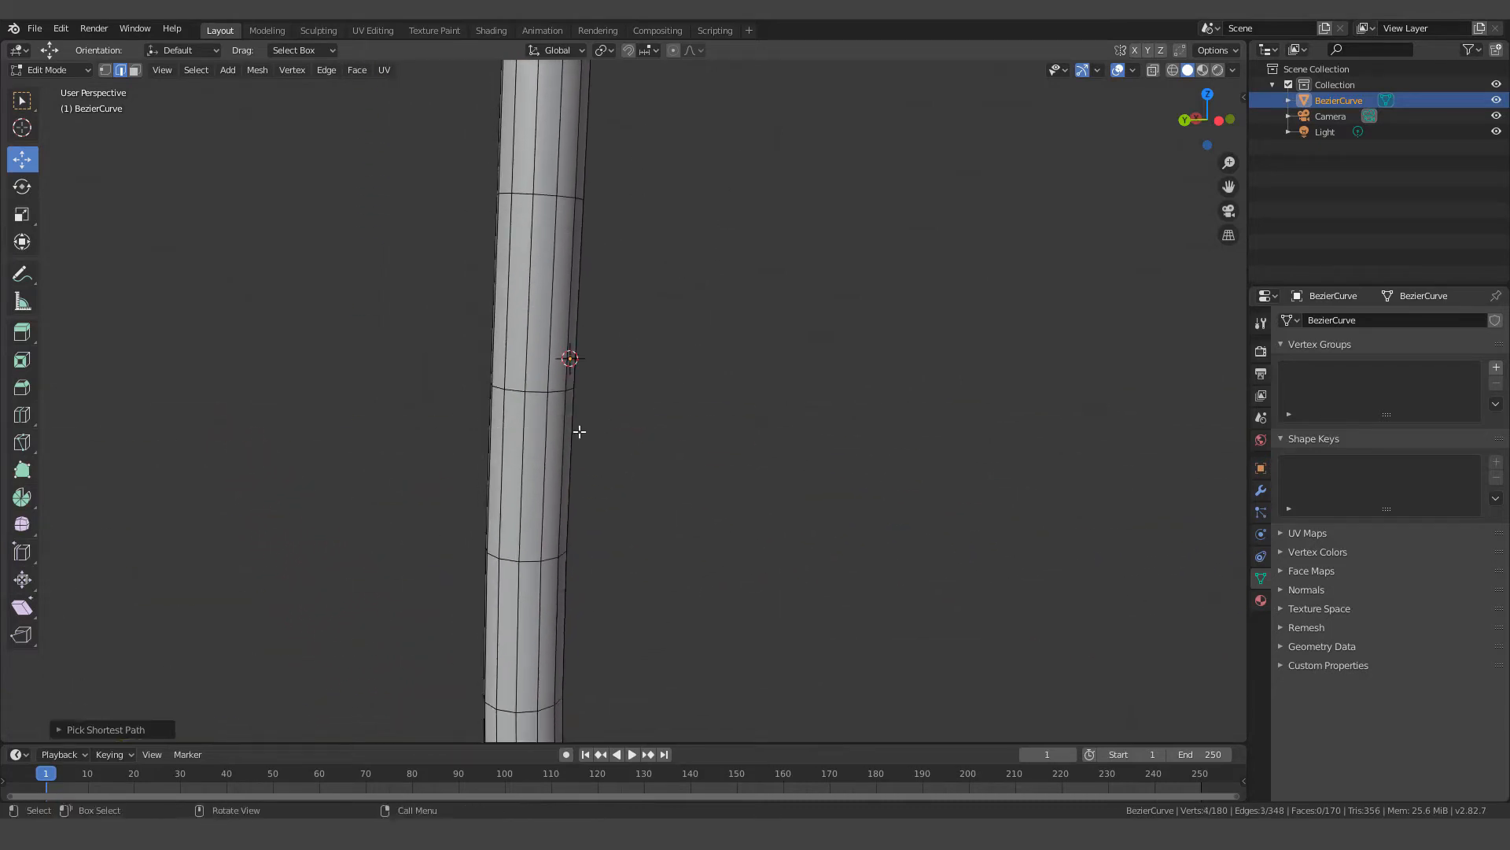
left_click(526, 501, "ctrl")
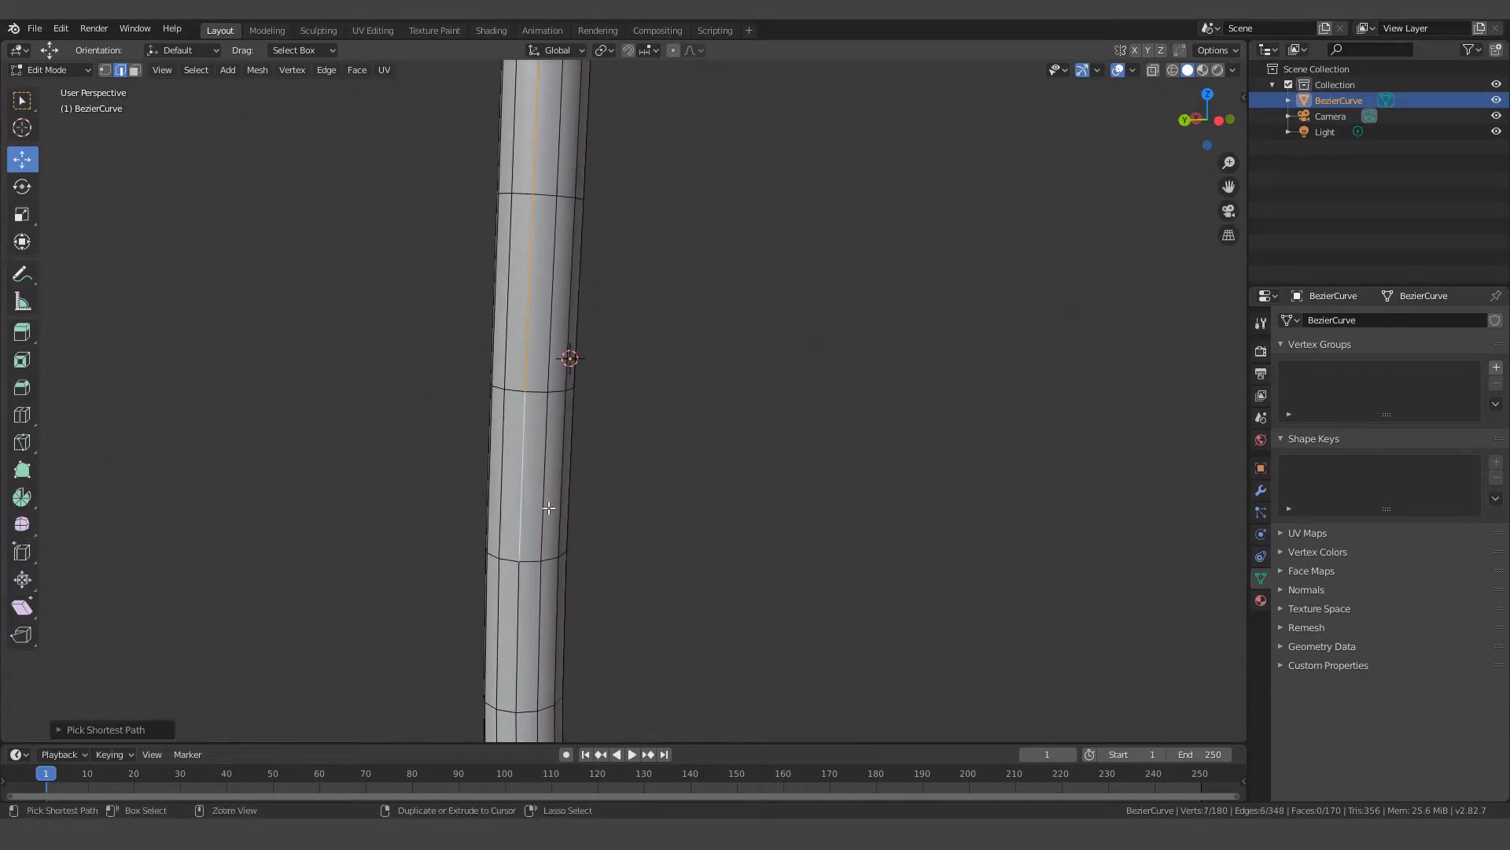
middle_click_drag(546, 512, 543, 162)
left_click(666, 712, "ctrl")
left_click(542, 469, "ctrl")
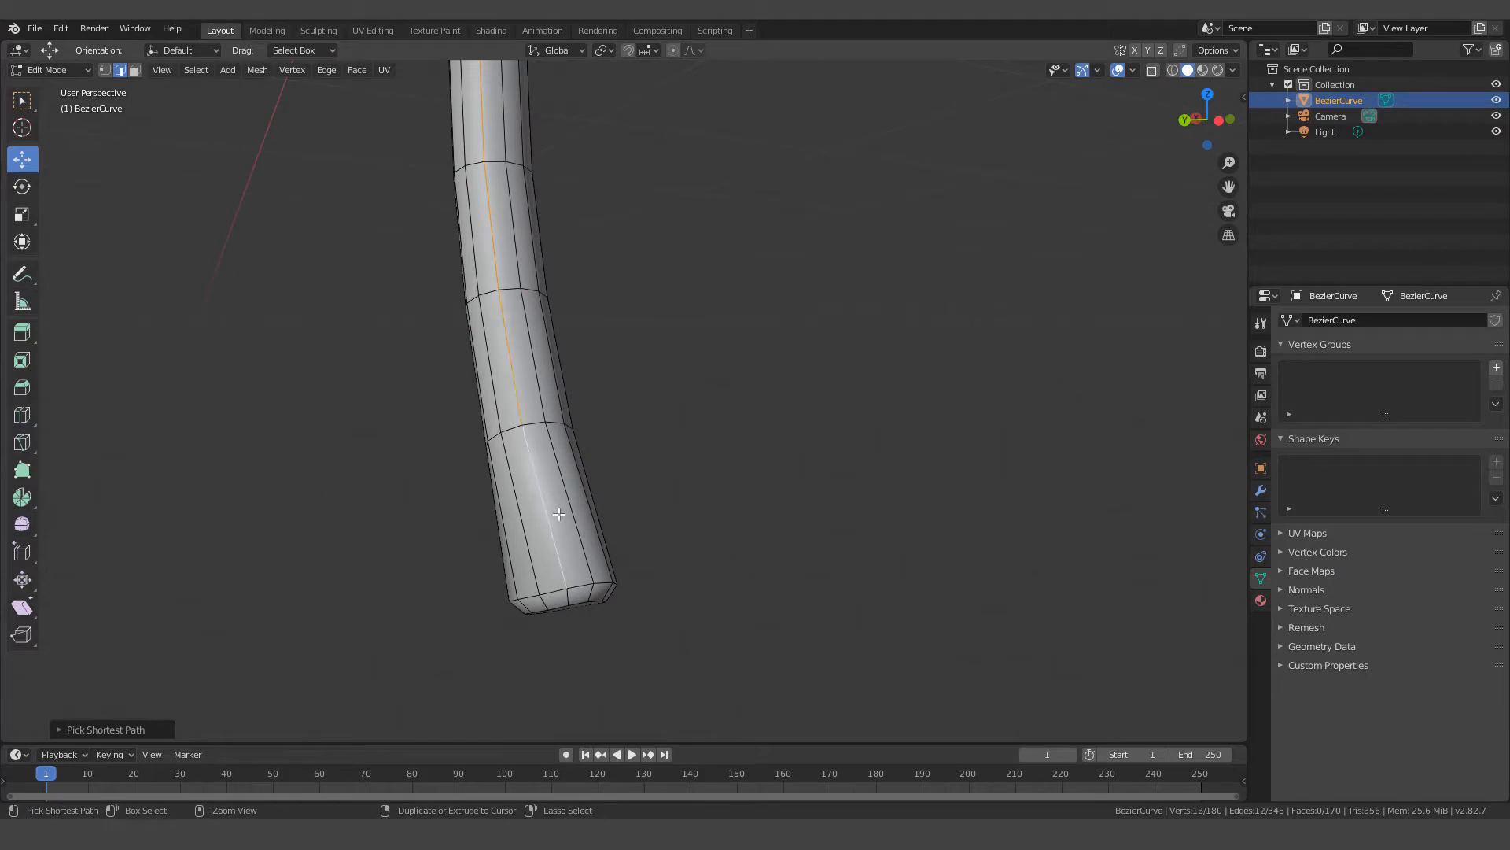
middle_click_drag(595, 572, 574, 512)
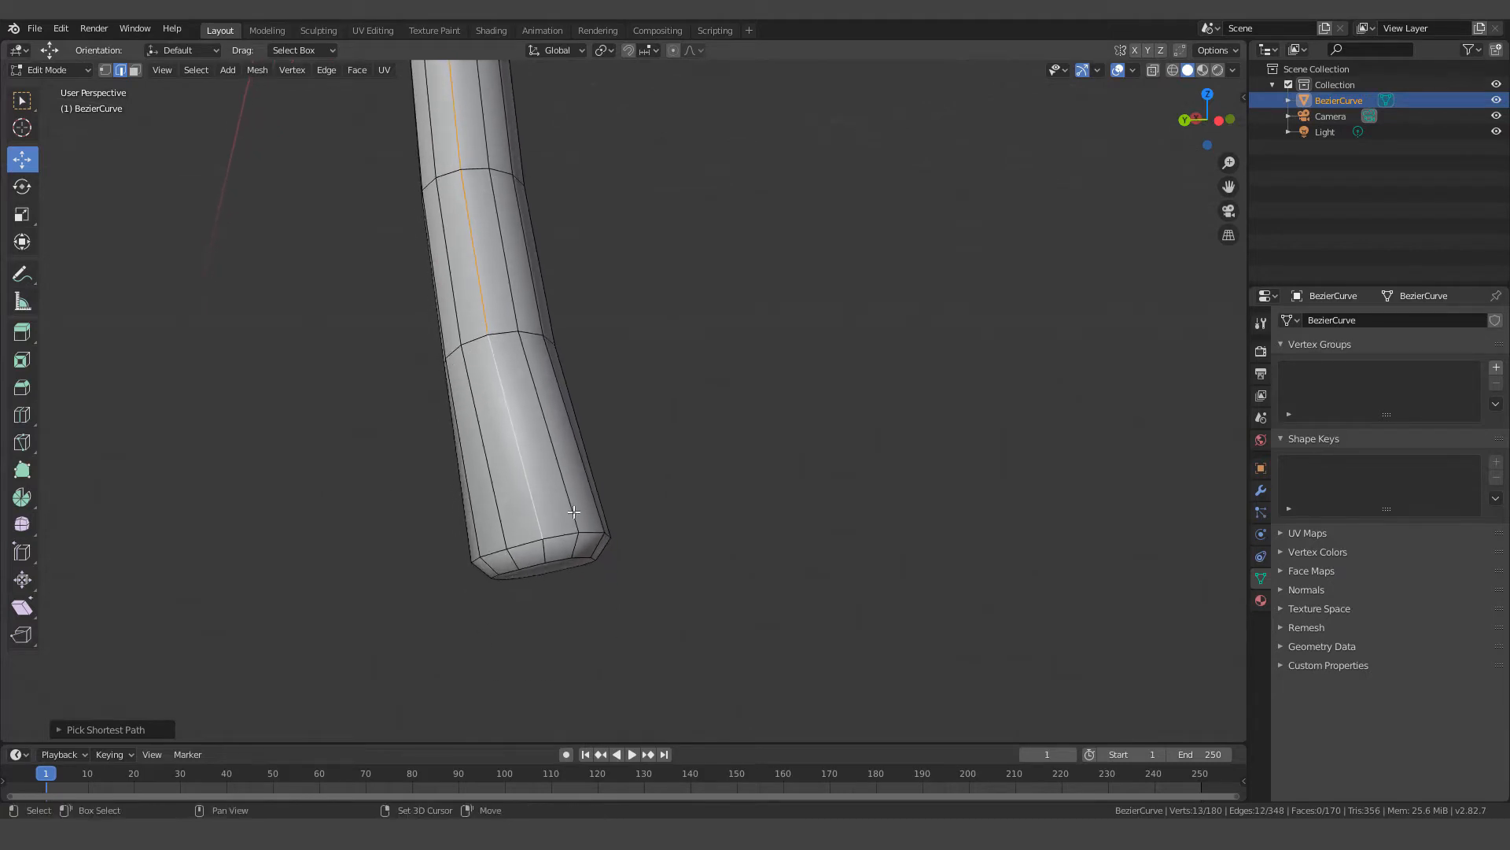
right_click(661, 469)
left_click(629, 466)
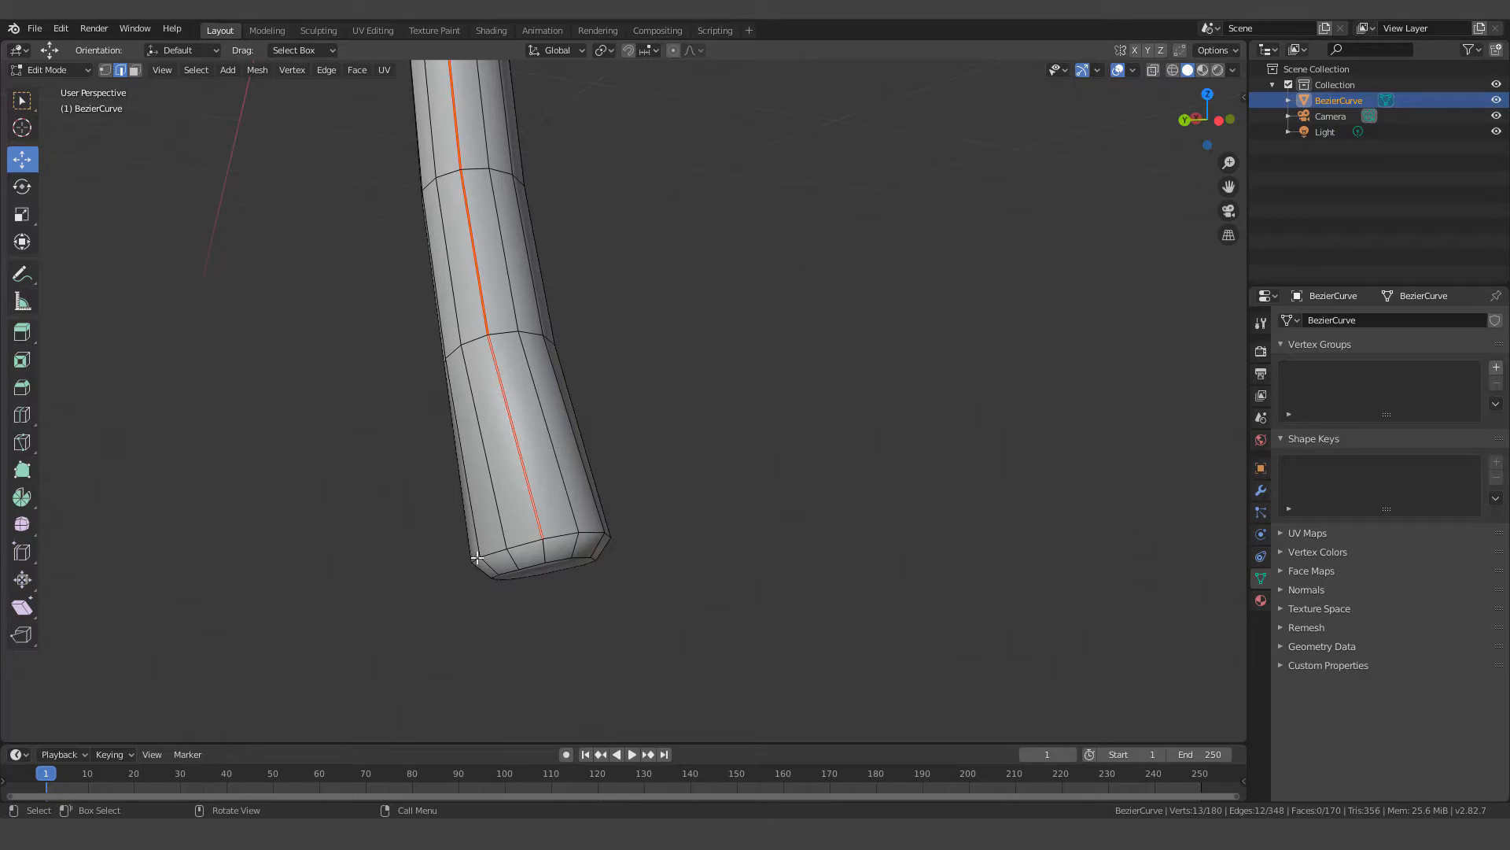
Select the outer edge loop just above the tube's lower chamfered cap and mark it as a seam
left_click(557, 541, "alt")
right_click(559, 495)
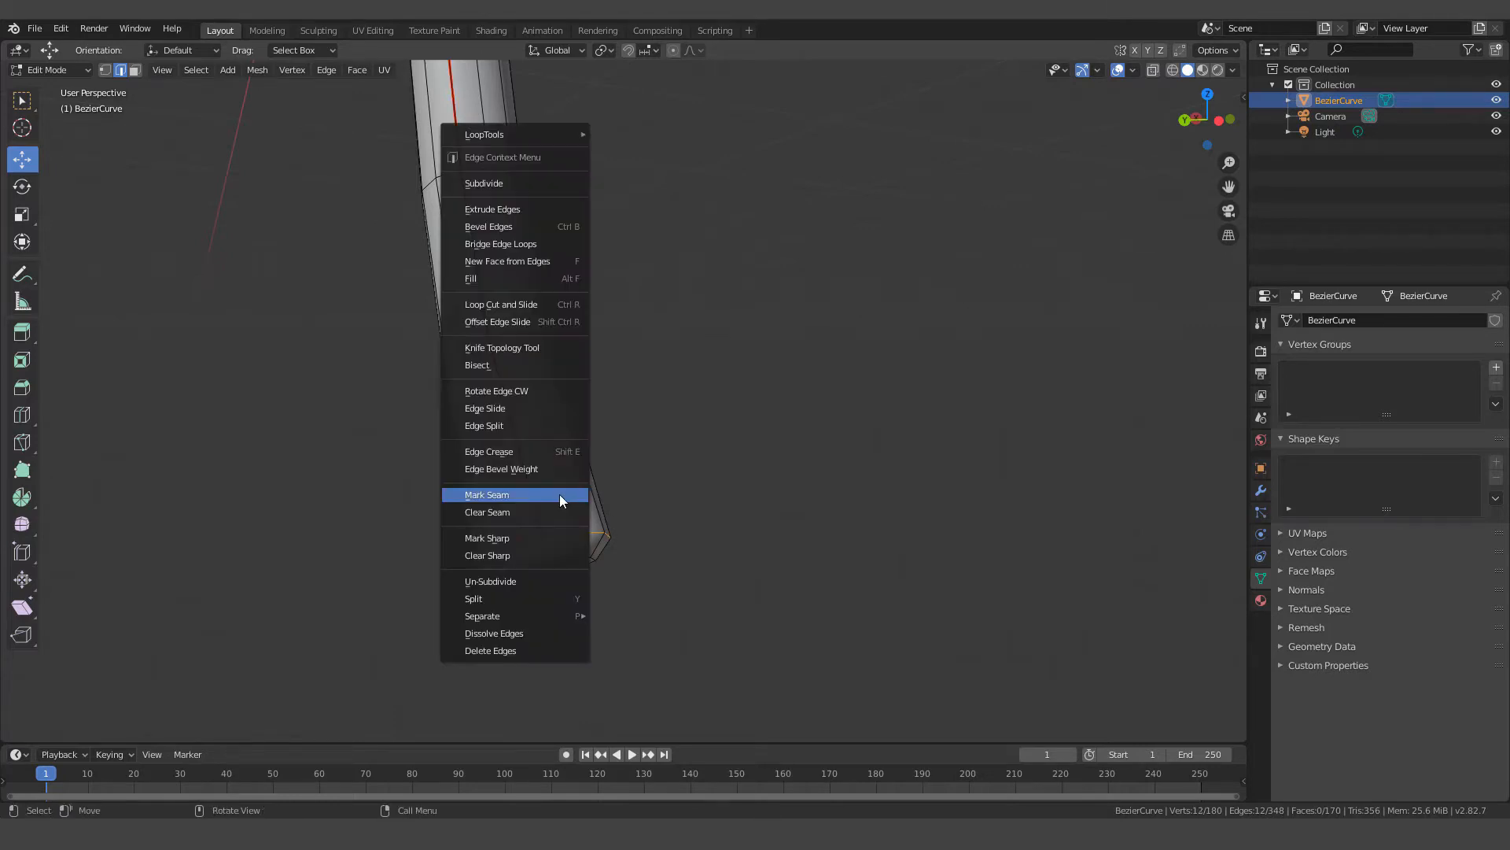
left_click(491, 497)
Leave Edit Mode and apply the scale of the curved tube object
middle_click_drag(554, 523, 574, 530)
middle_click_drag(623, 392, 662, 740, "shift")
scroll(667, 128, "down", 10)
middle_click_drag(644, 150, 538, 347, "shift")
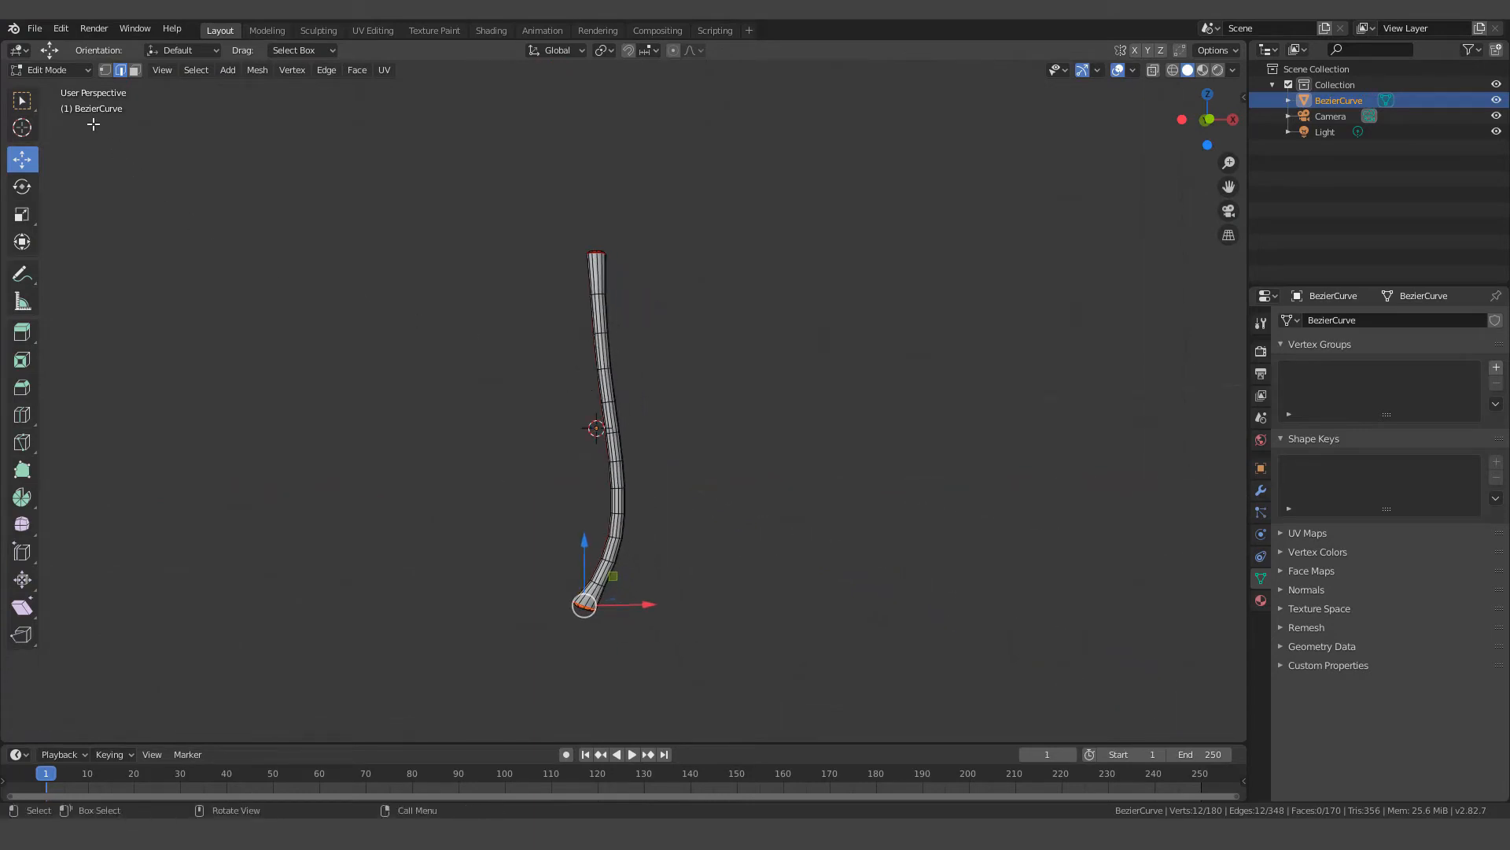
key("Tab")
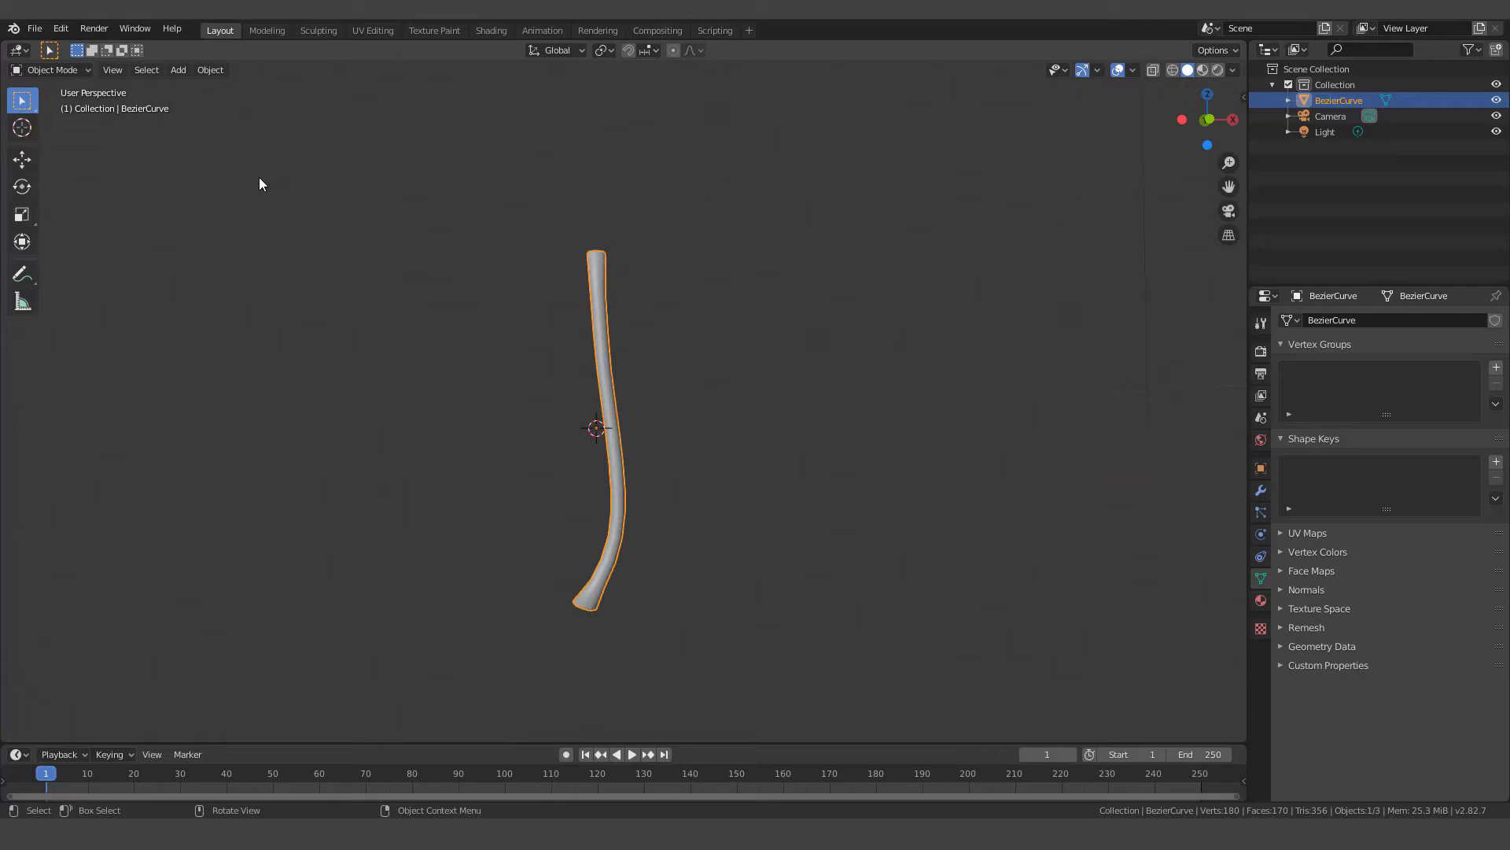
key("ctrl+a")
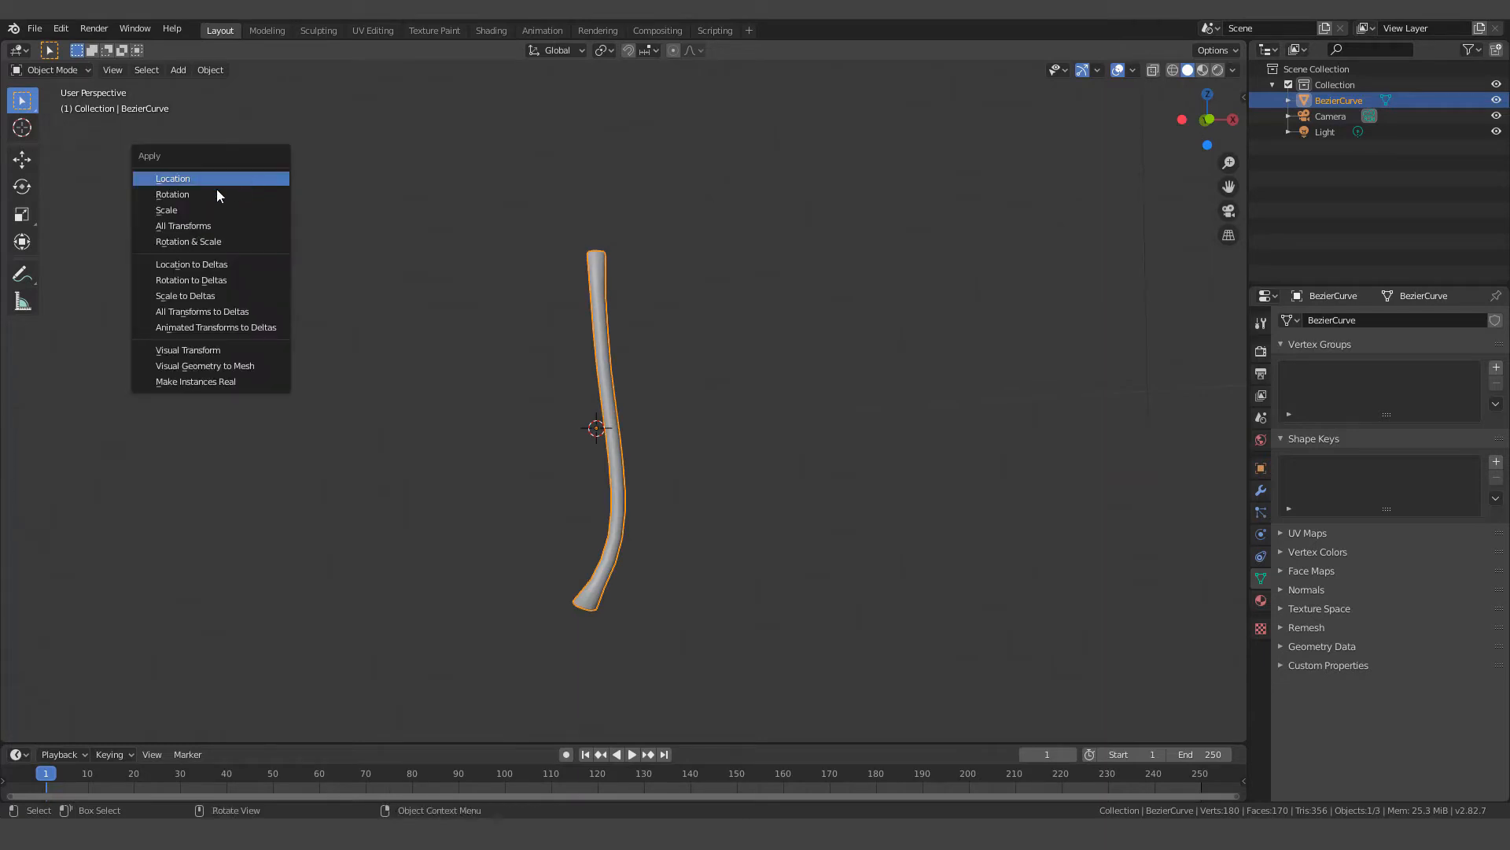
left_click(190, 211)
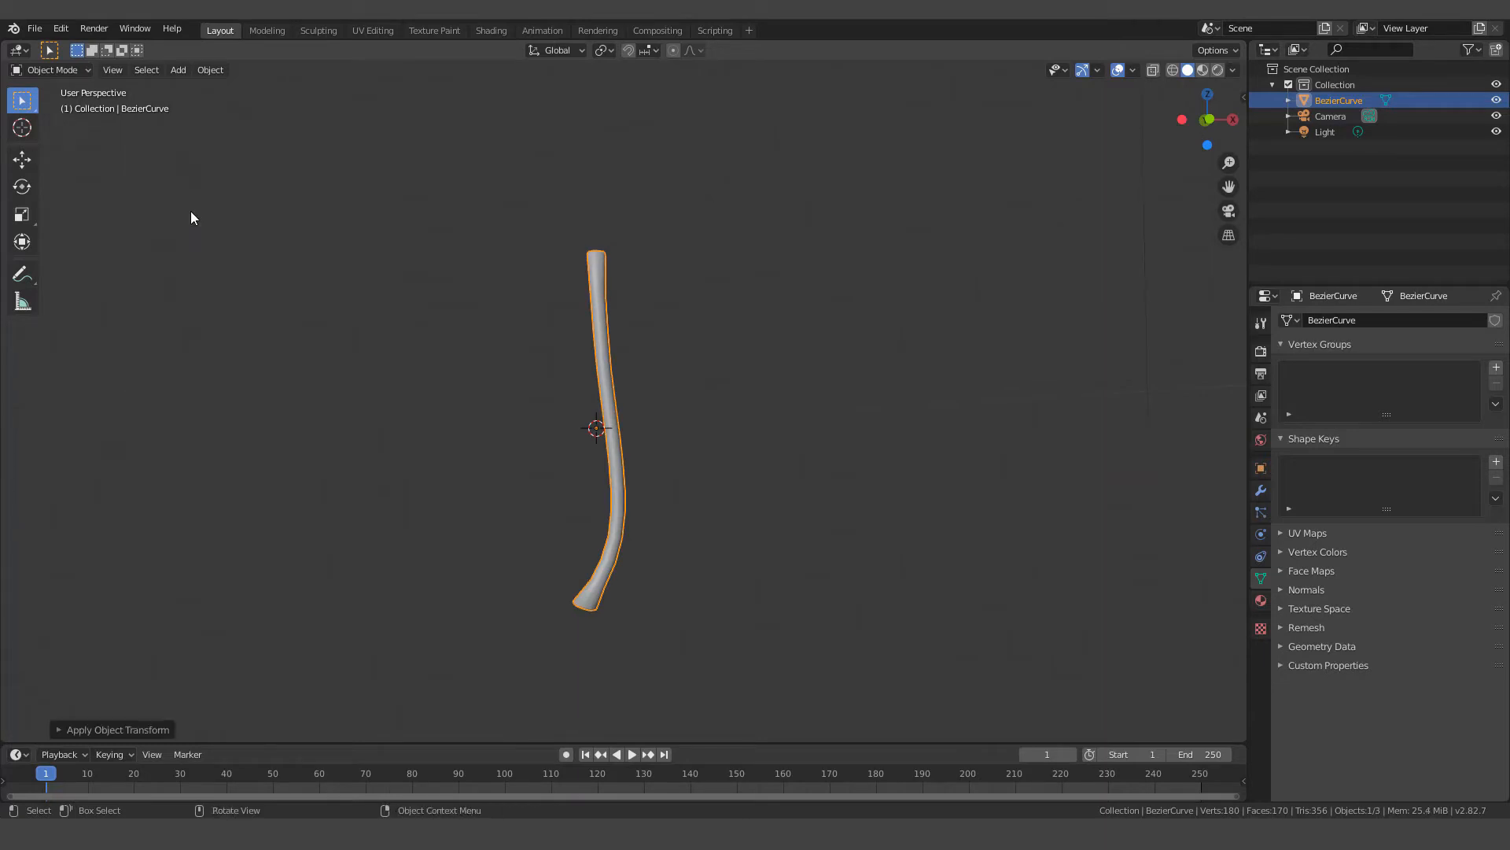
Select the whole tube mesh in Edit Mode, and split the viewport to open a UV Editor beside it
key("Tab")
scroll(607, 376, "up", 4)
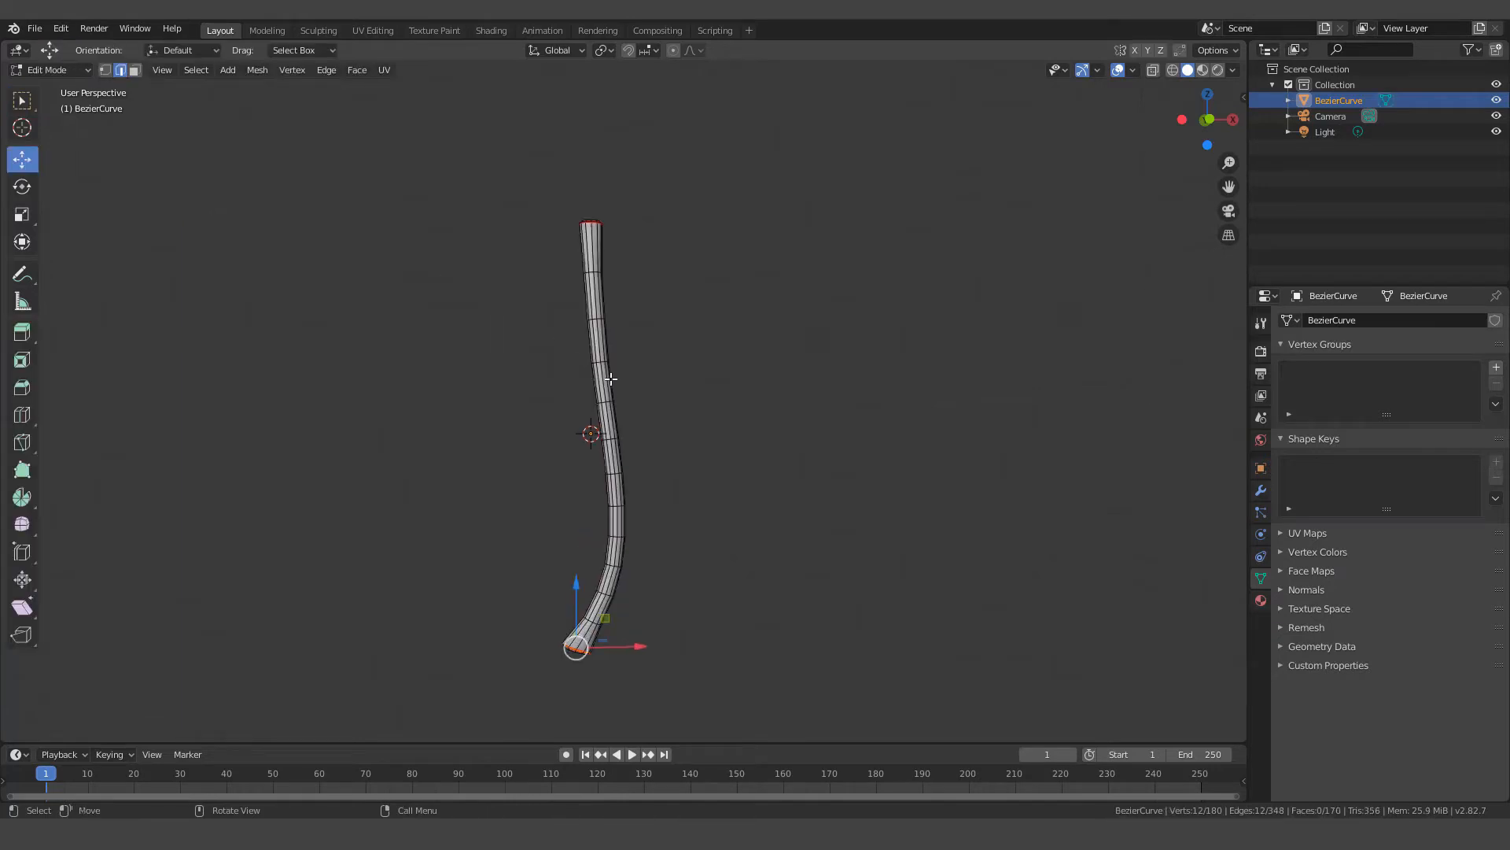
scroll(611, 379, "down", 3)
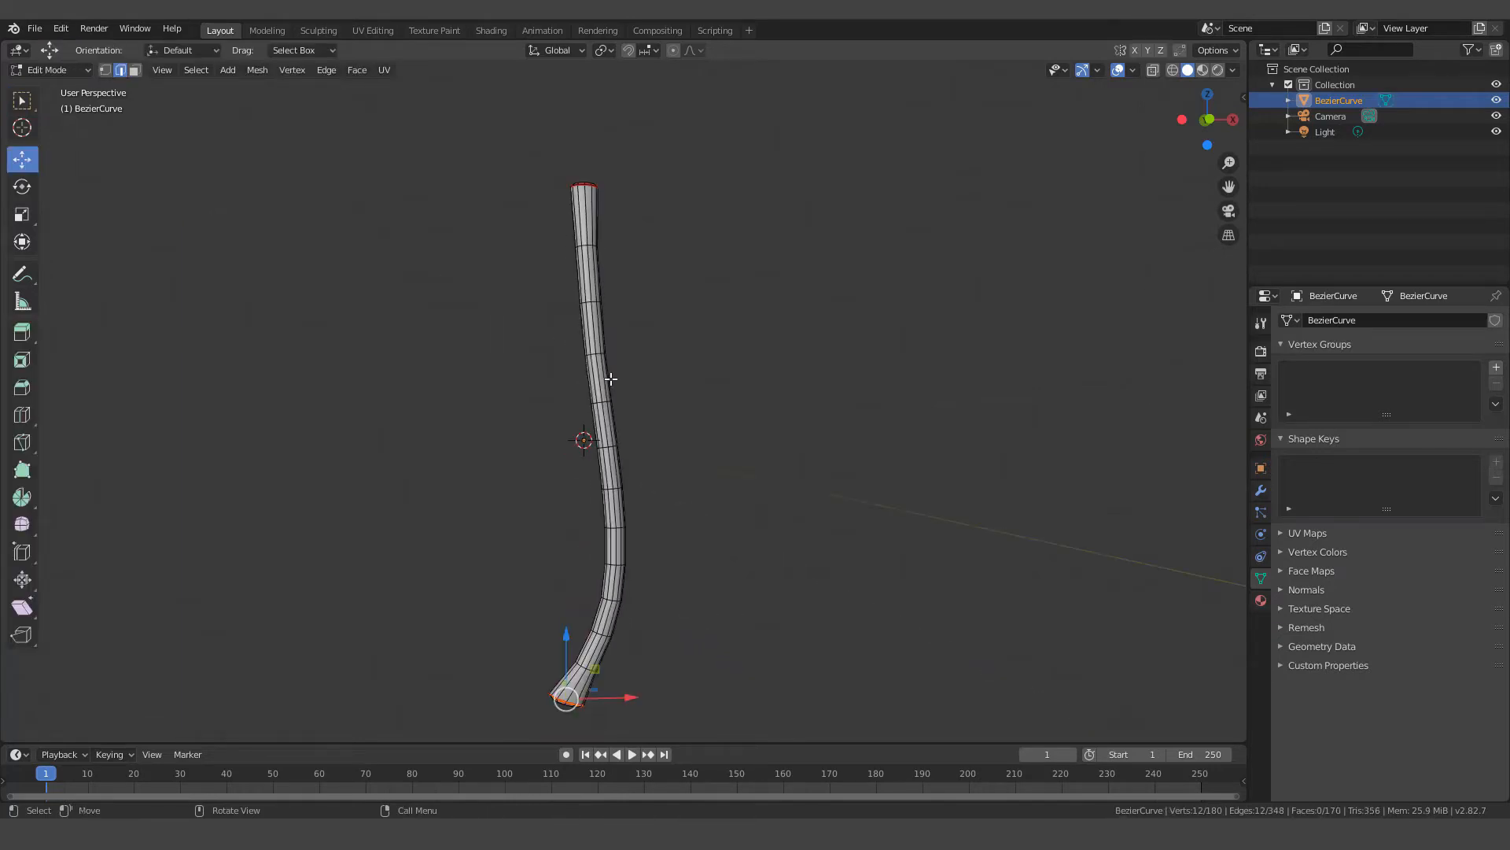
key("a")
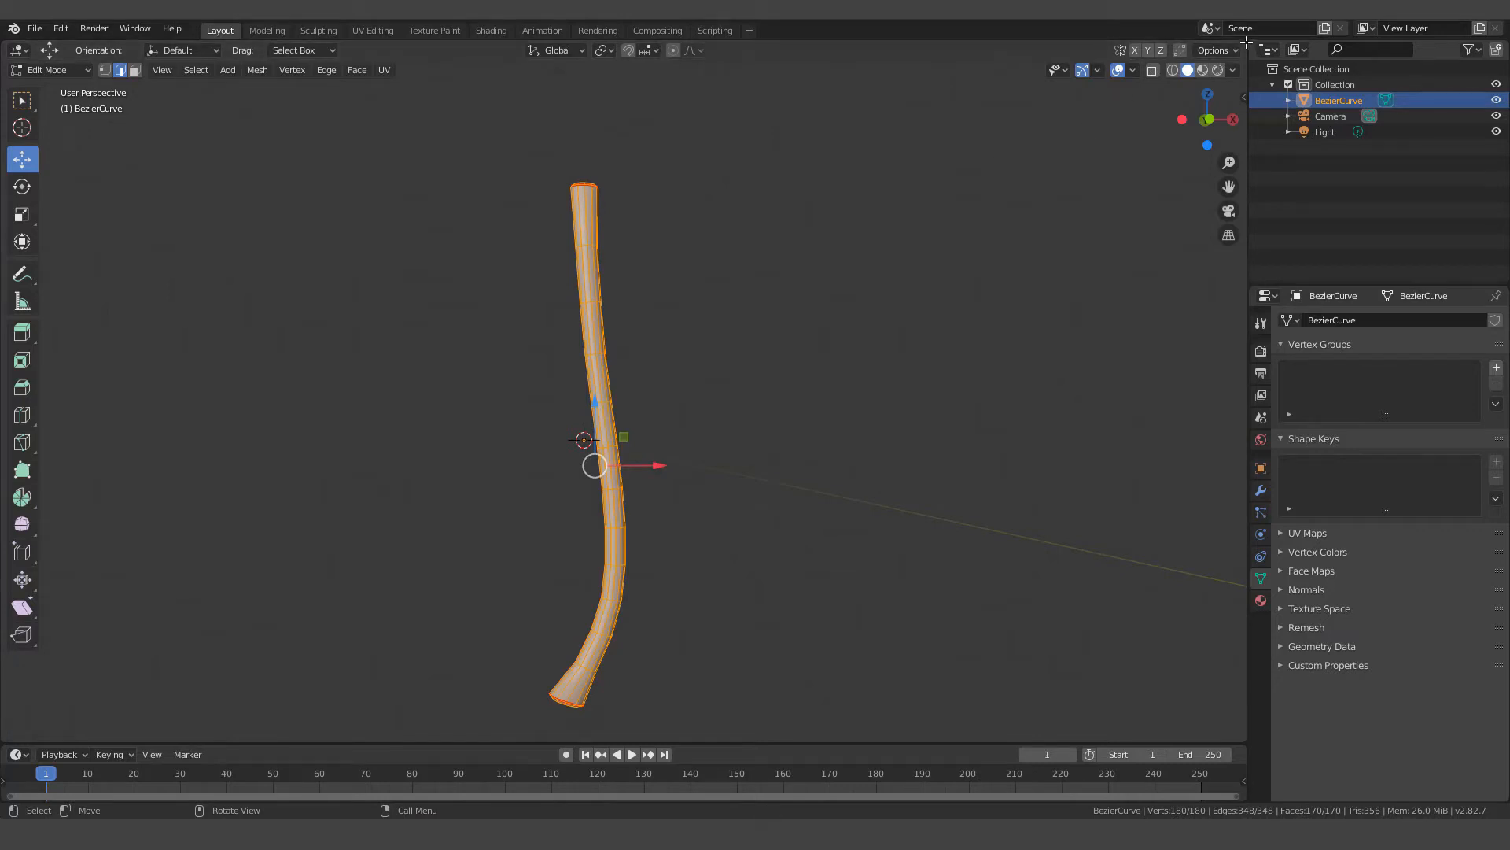
left_click_drag(1247, 41, 763, 141)
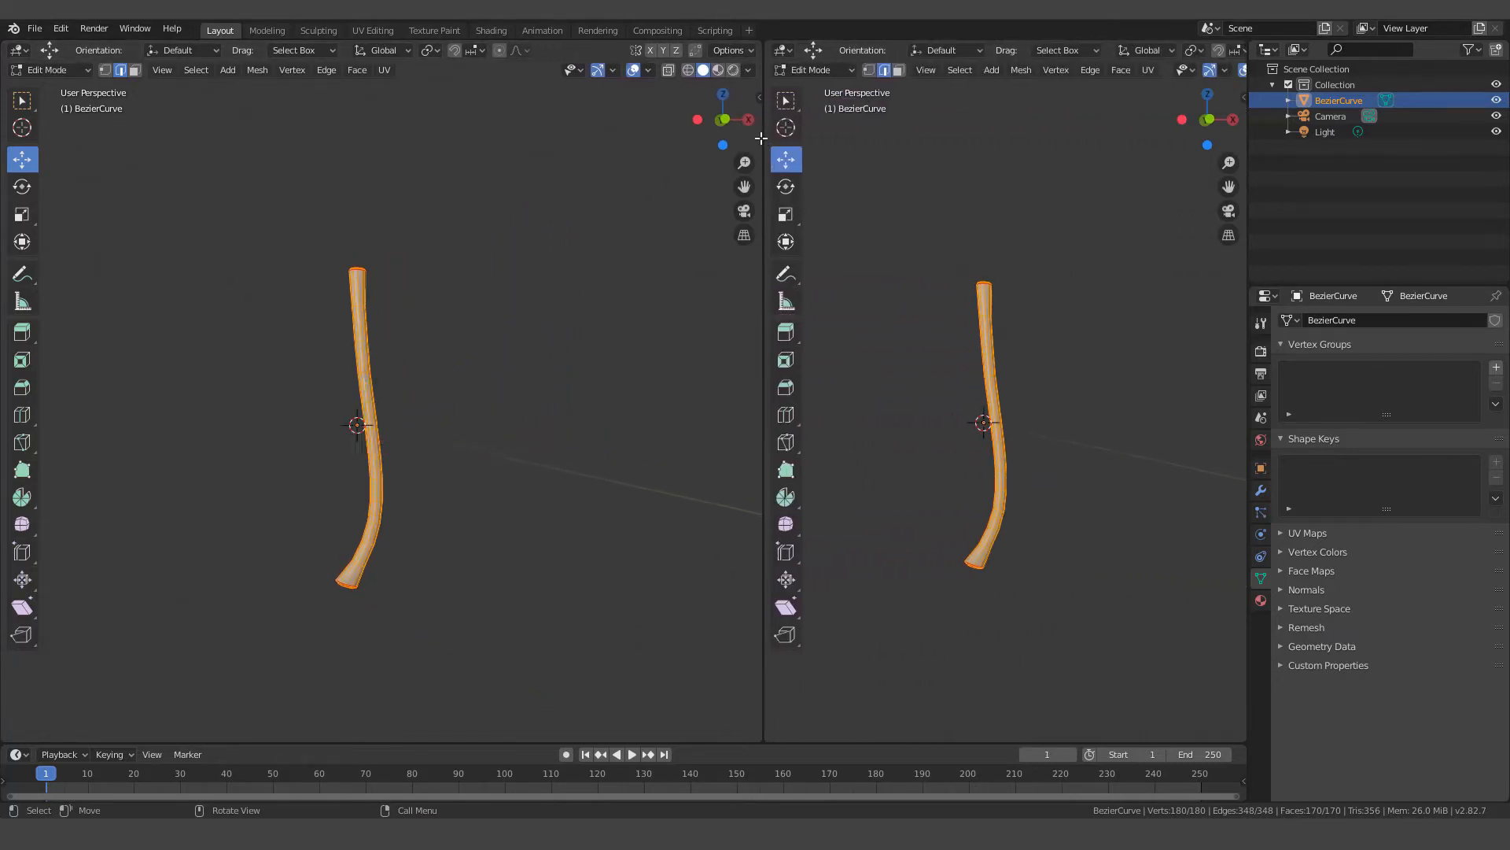
left_click(782, 51)
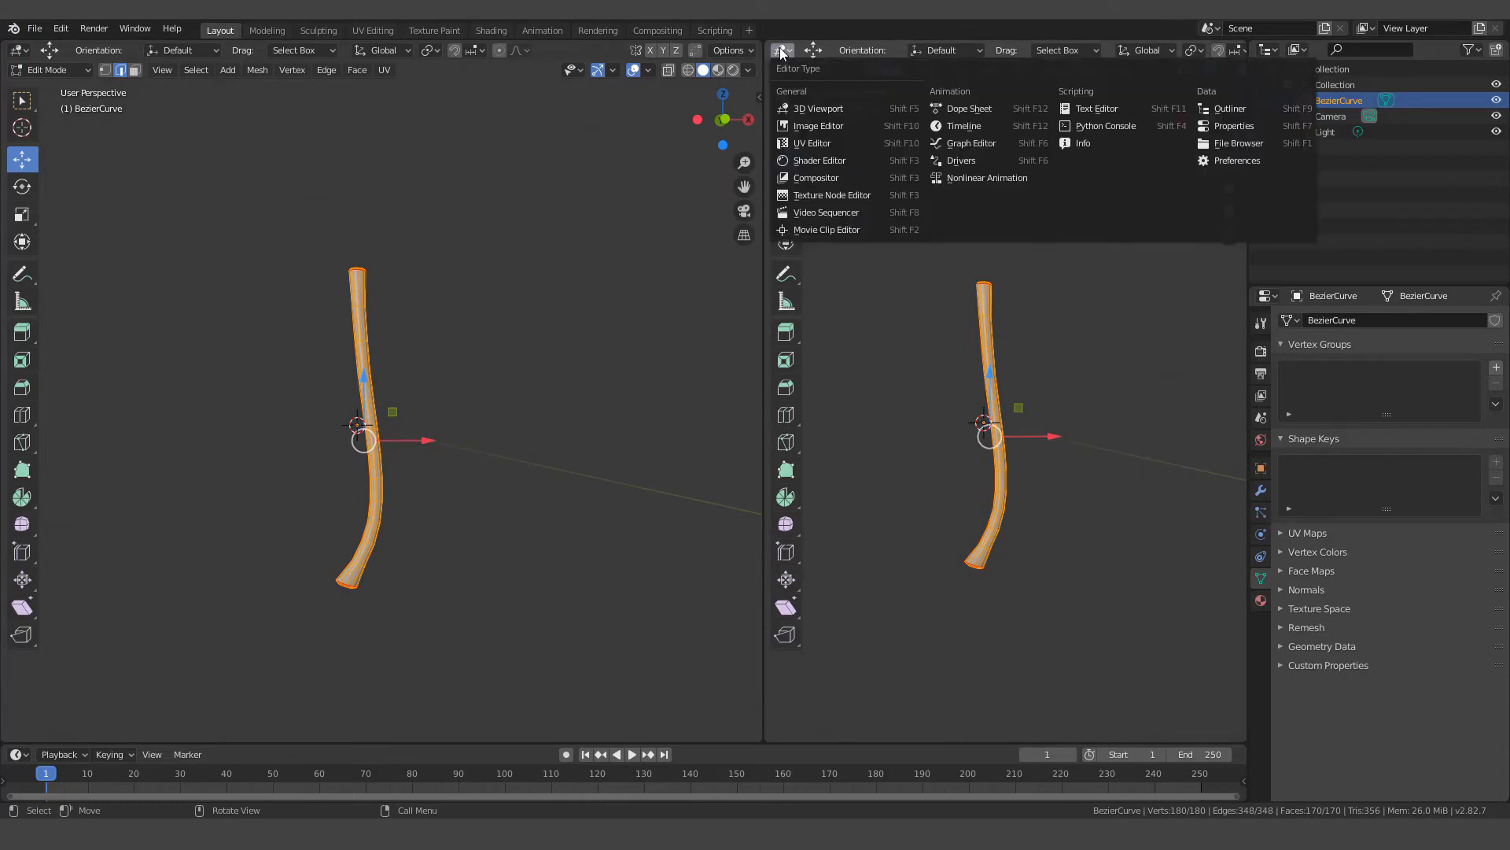
left_click(819, 141)
scroll(1012, 375, "up", 3)
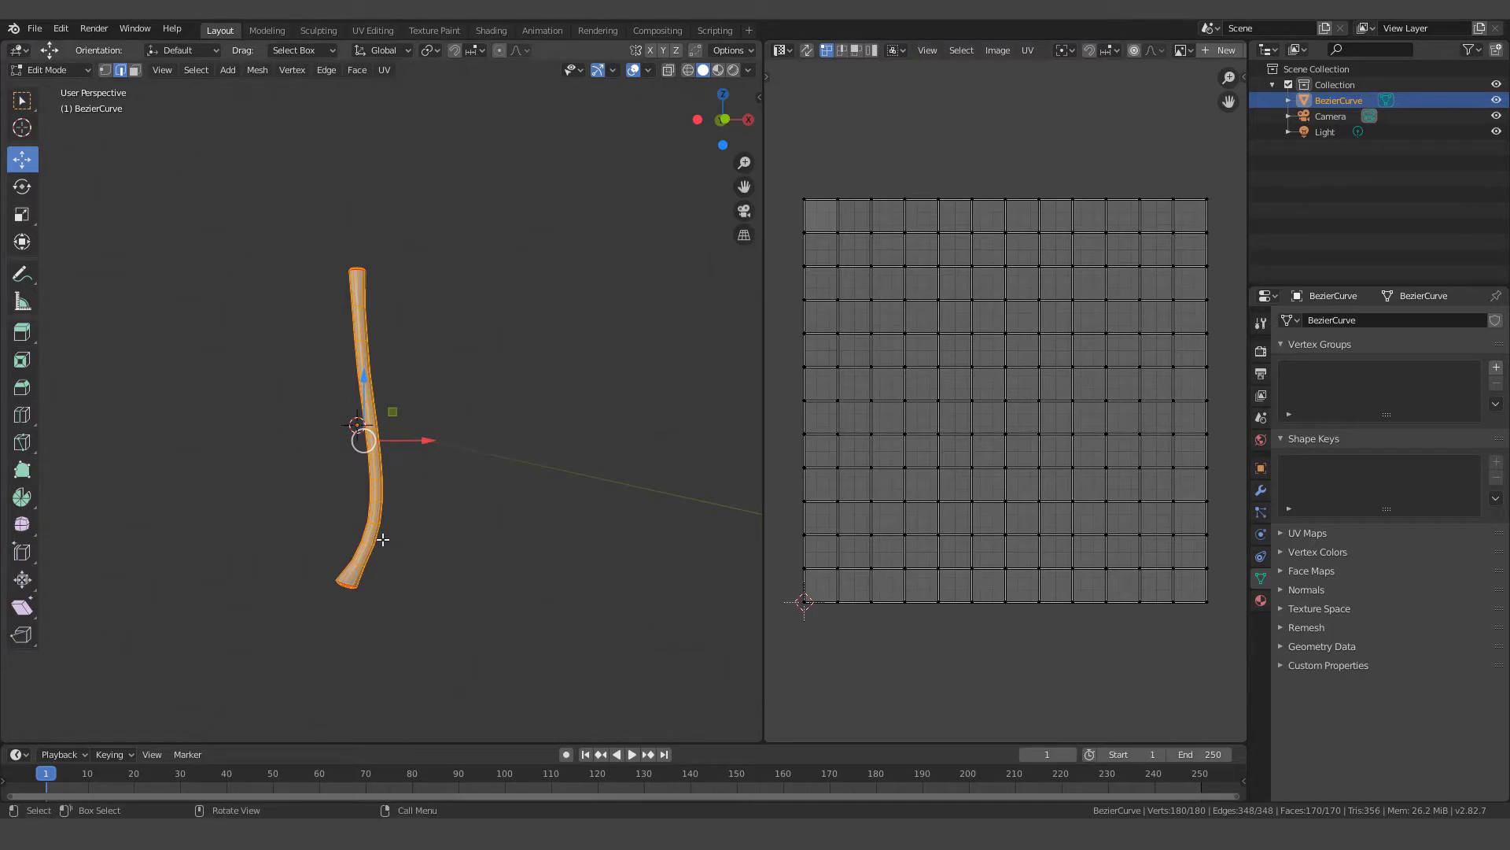
Unwrap the selected tube mesh along its marked seams
key("u")
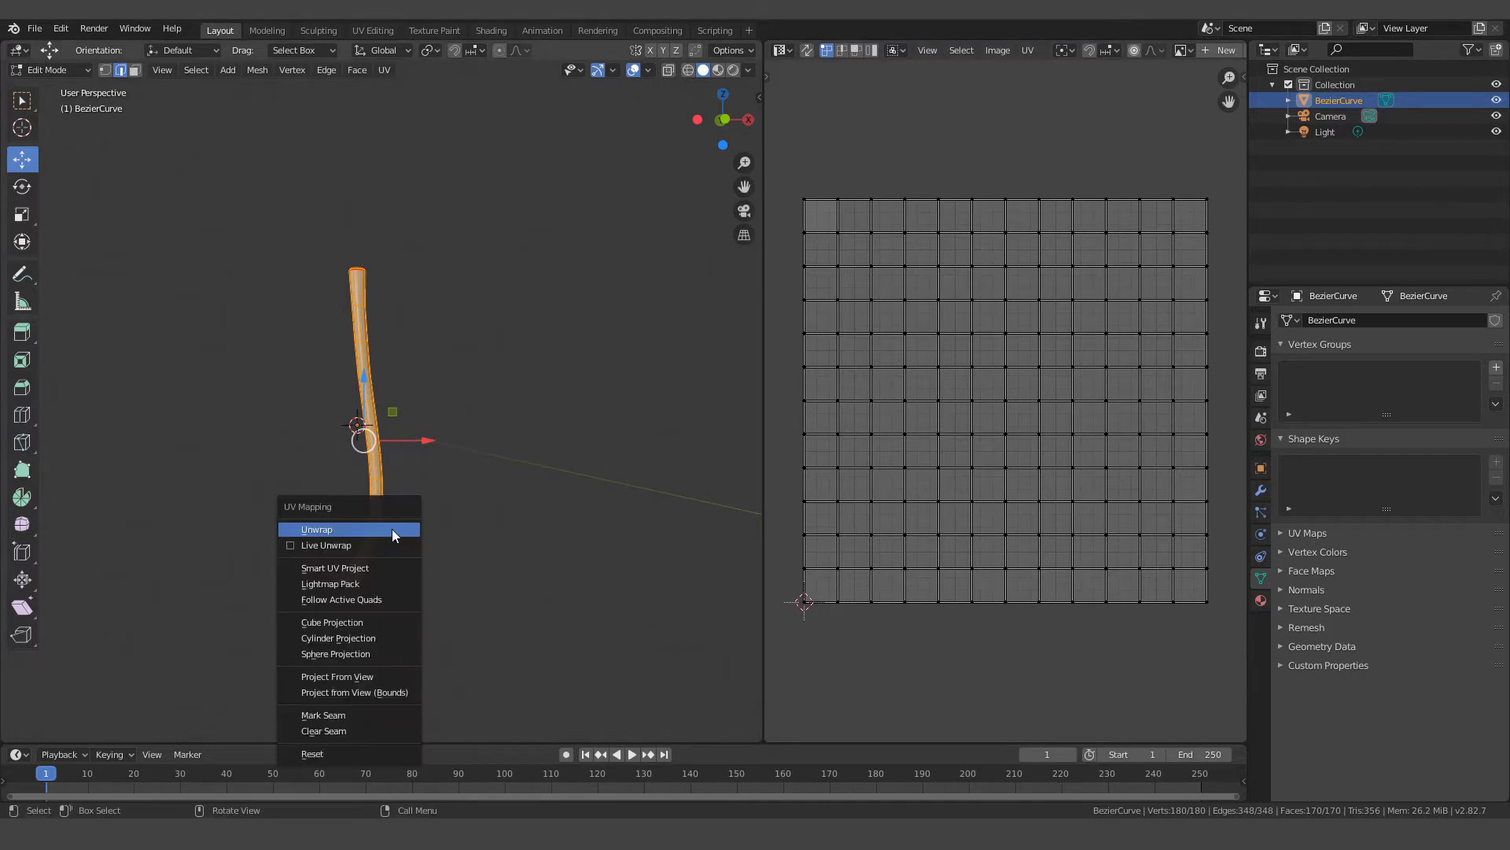
left_click(392, 529)
scroll(909, 508, "up", 1)
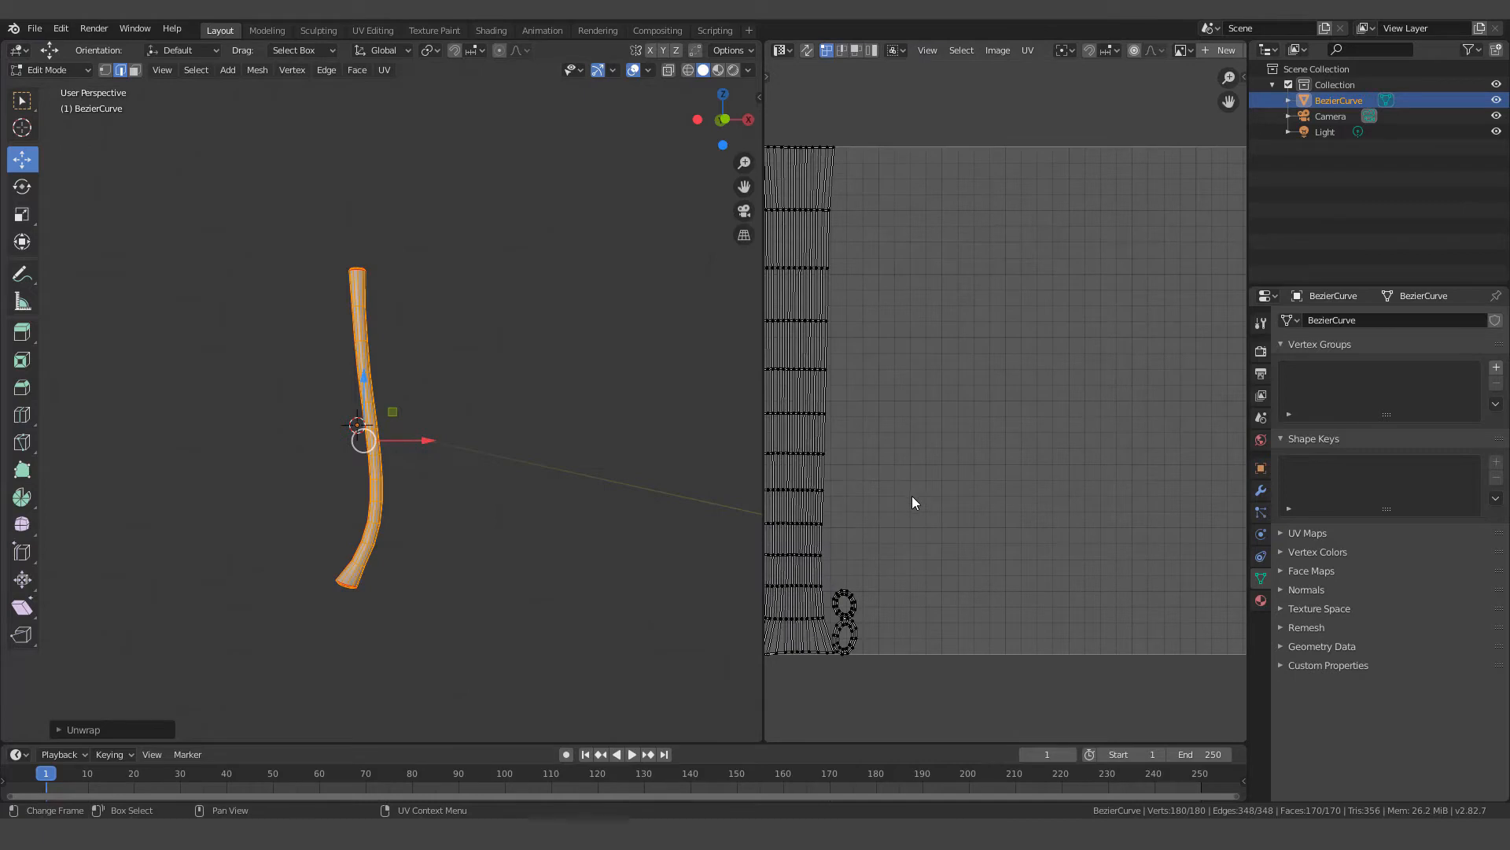
middle_click_drag(912, 495, 958, 448)
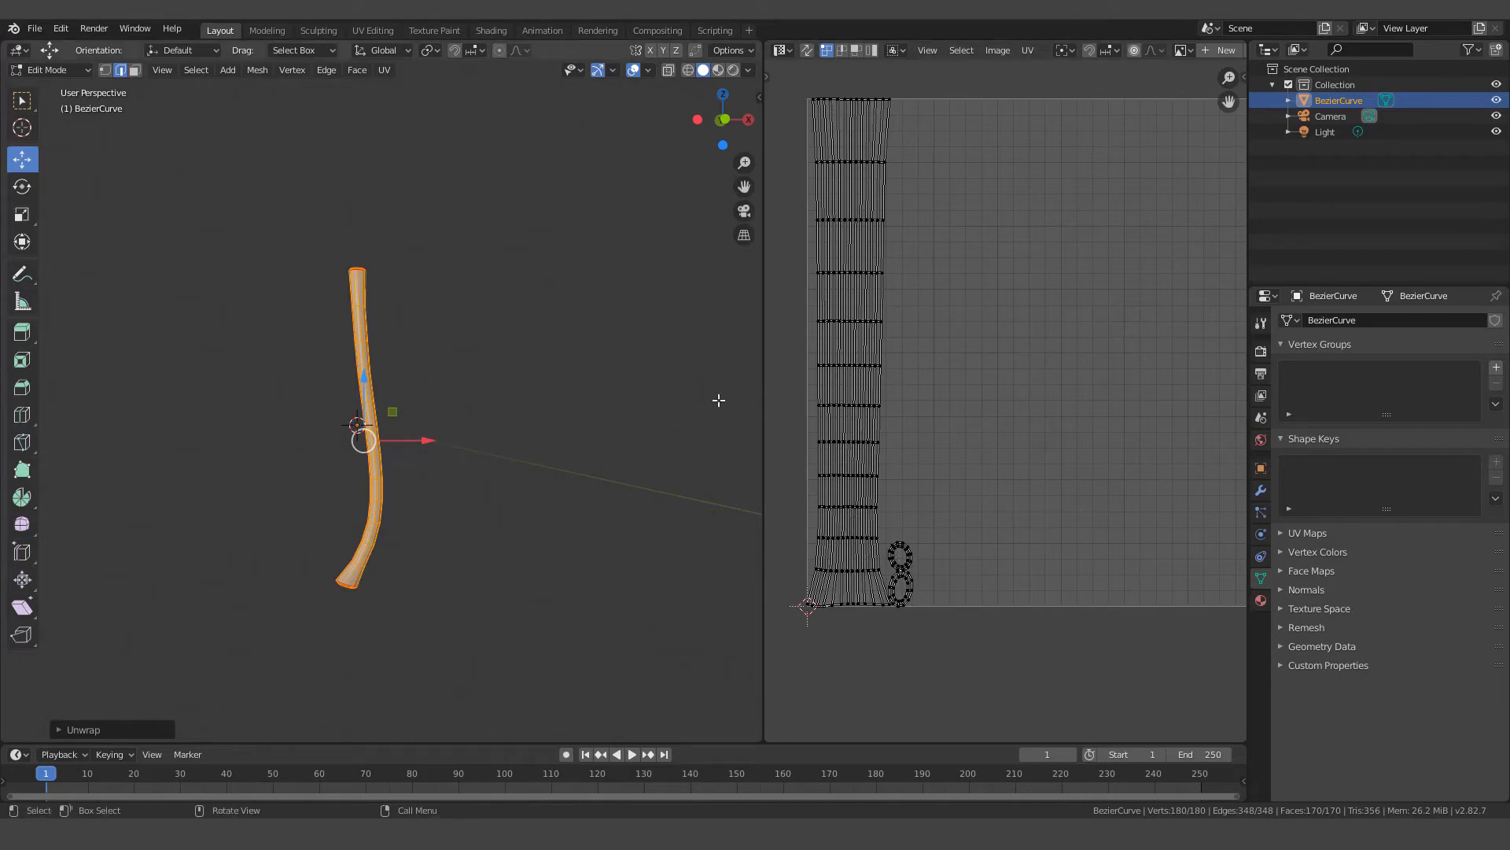
Shrink the UV Editor to a narrow strip, and return to Object Mode with nothing selected
left_click_drag(763, 351, 1159, 364)
middle_click_drag(530, 492, 586, 529)
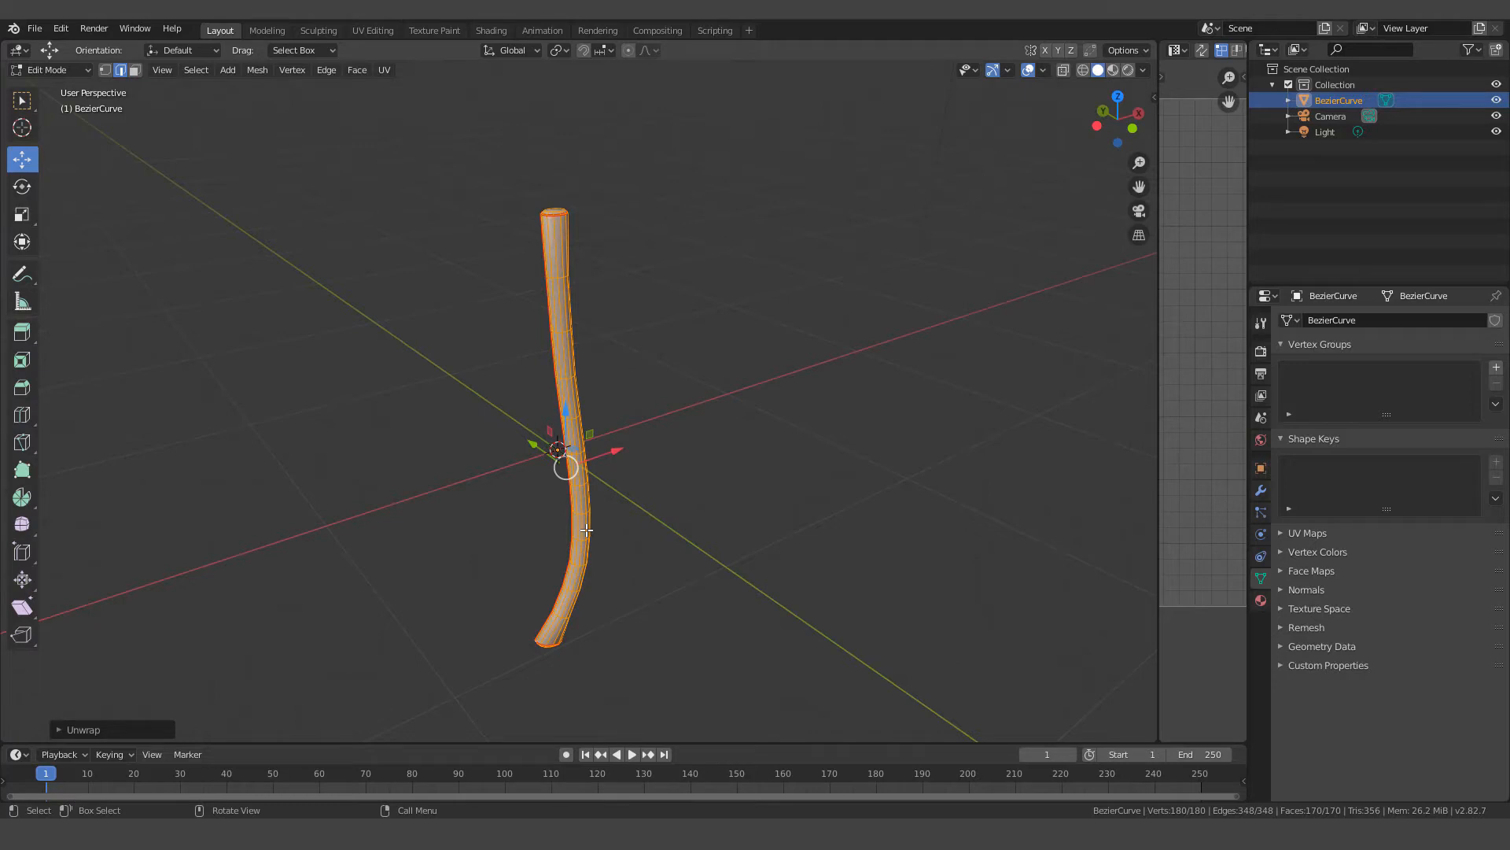
key("Tab")
key("alt+a")
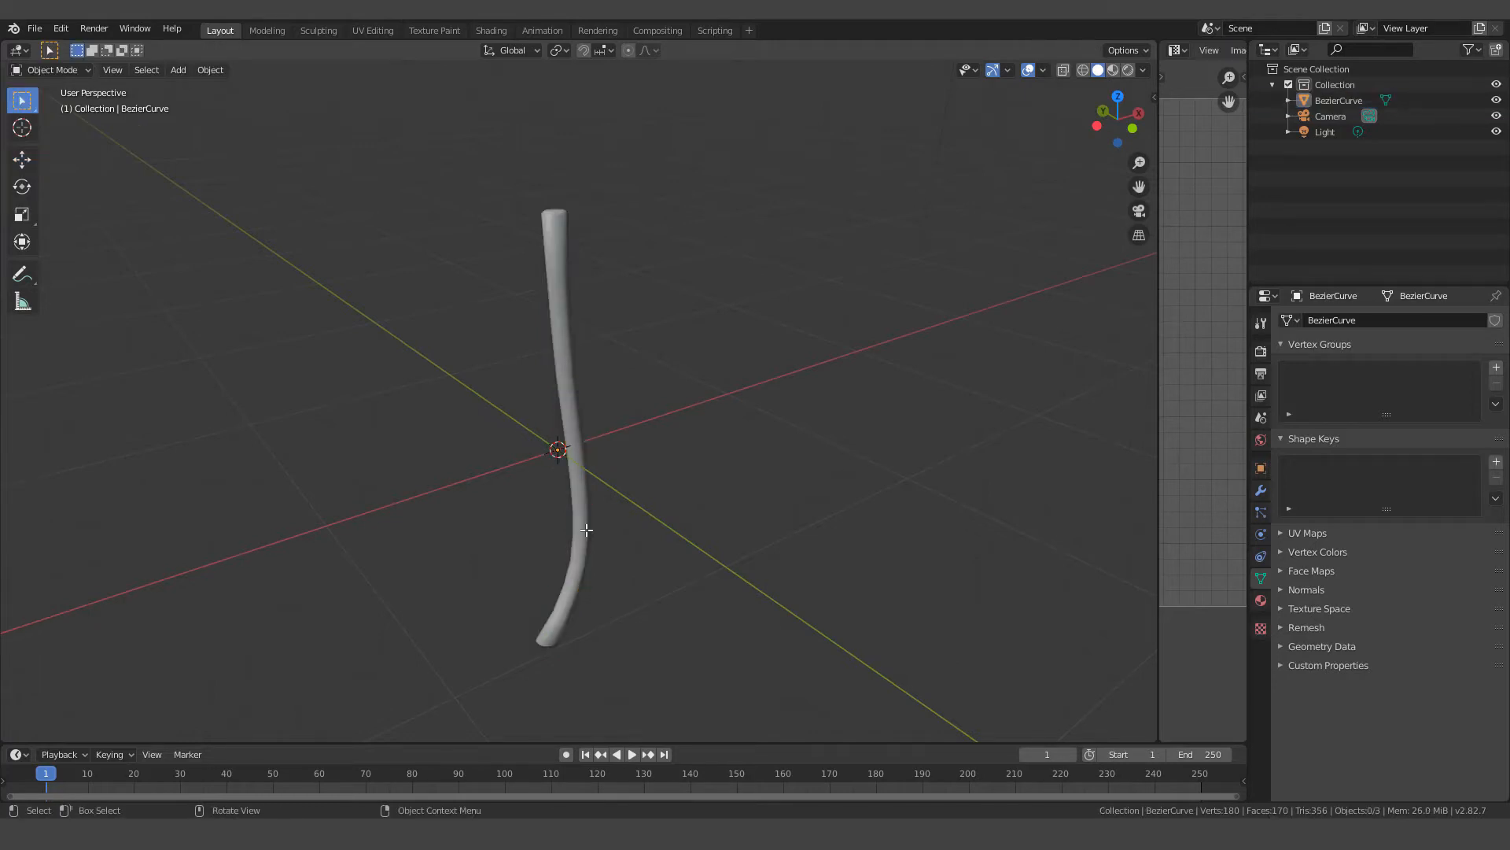
Add a mesh cube and scale it down uniformly to about 0.19
key("shift+a")
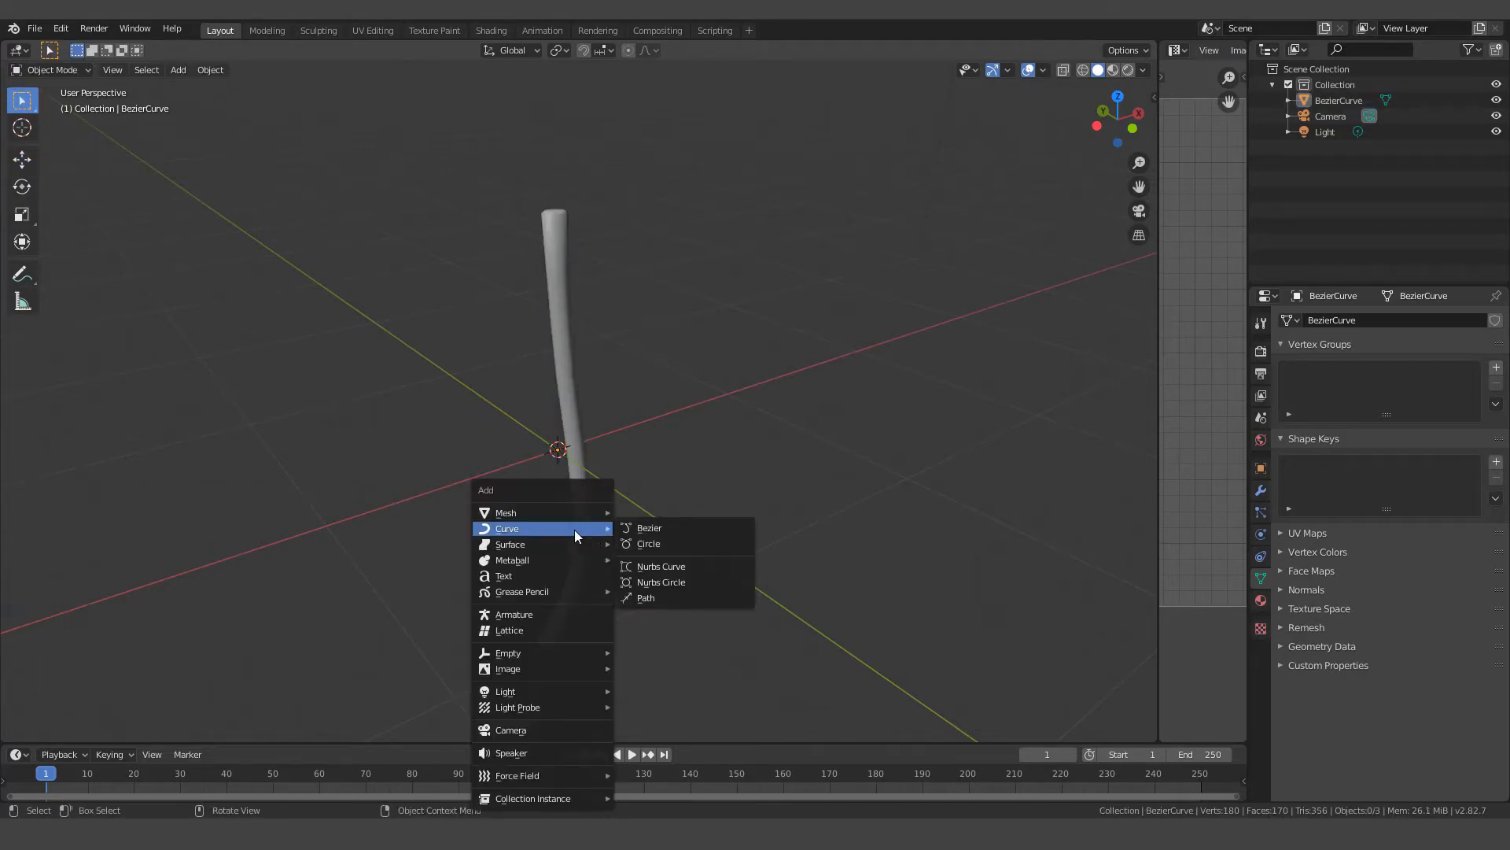
mouse_move(553, 509)
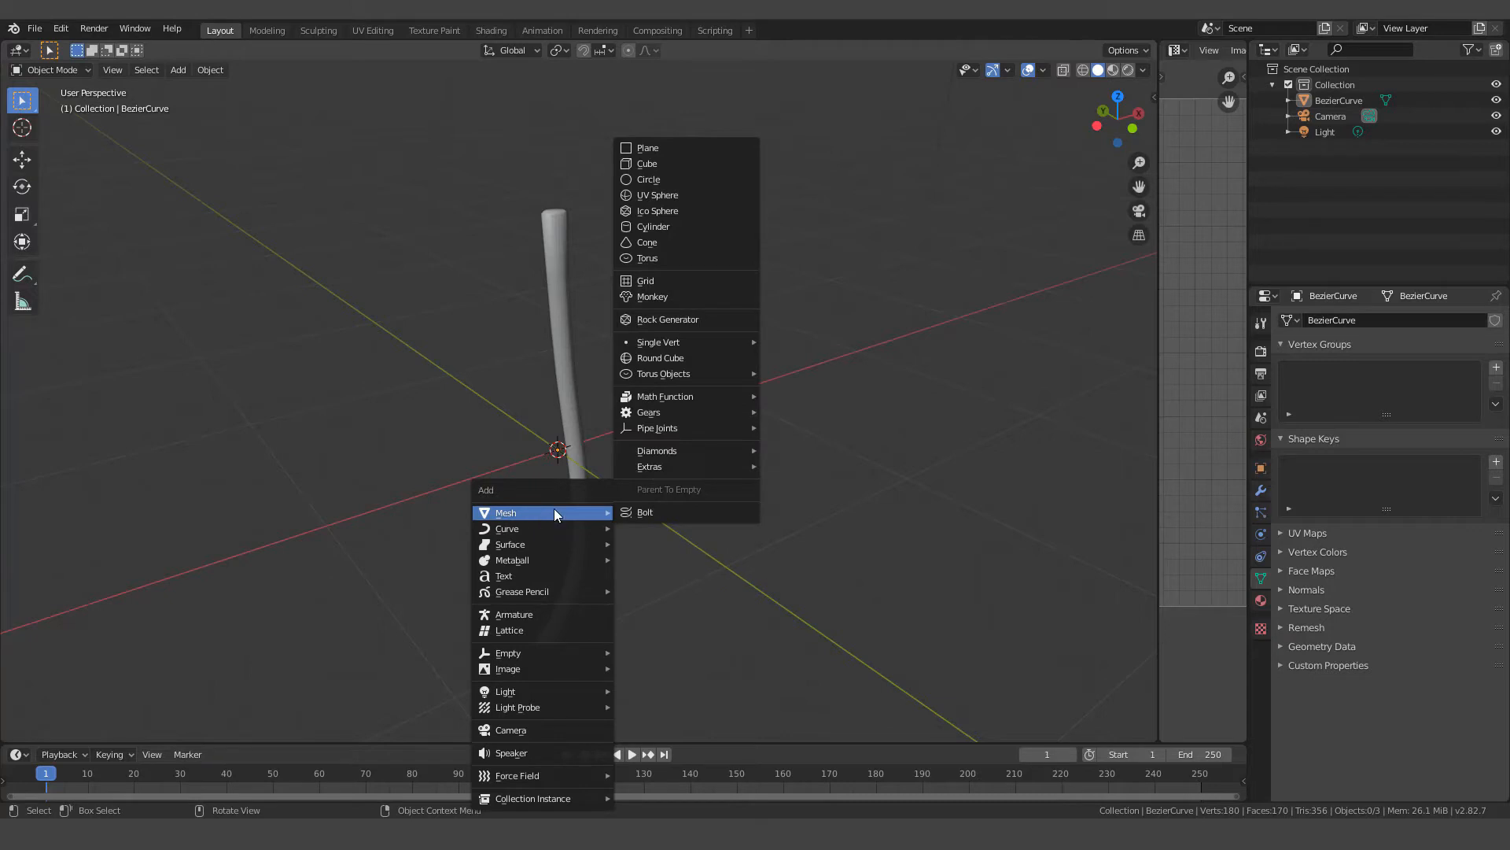
left_click(663, 162)
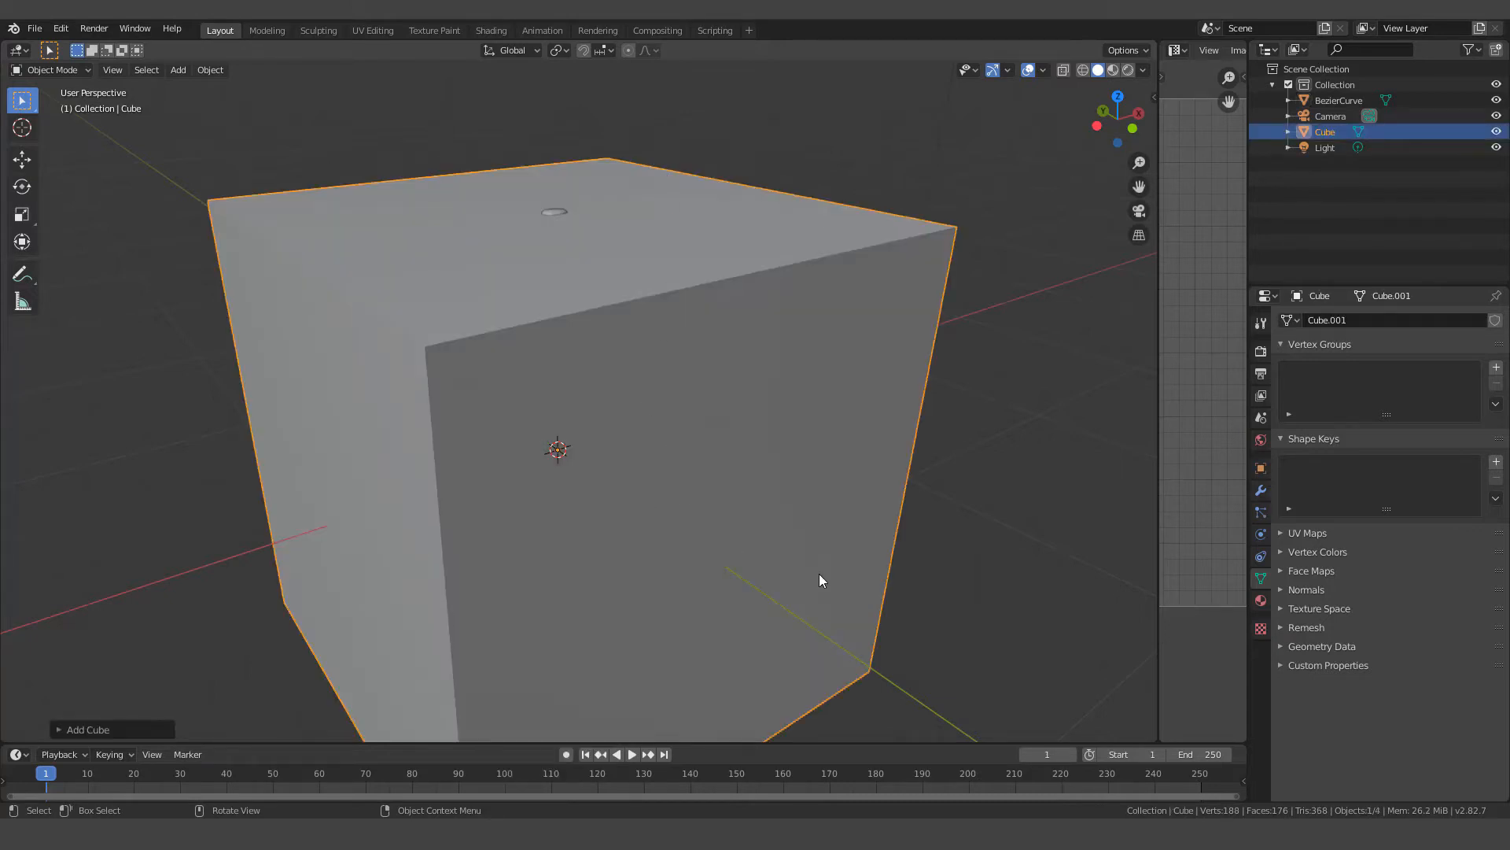
key("s")
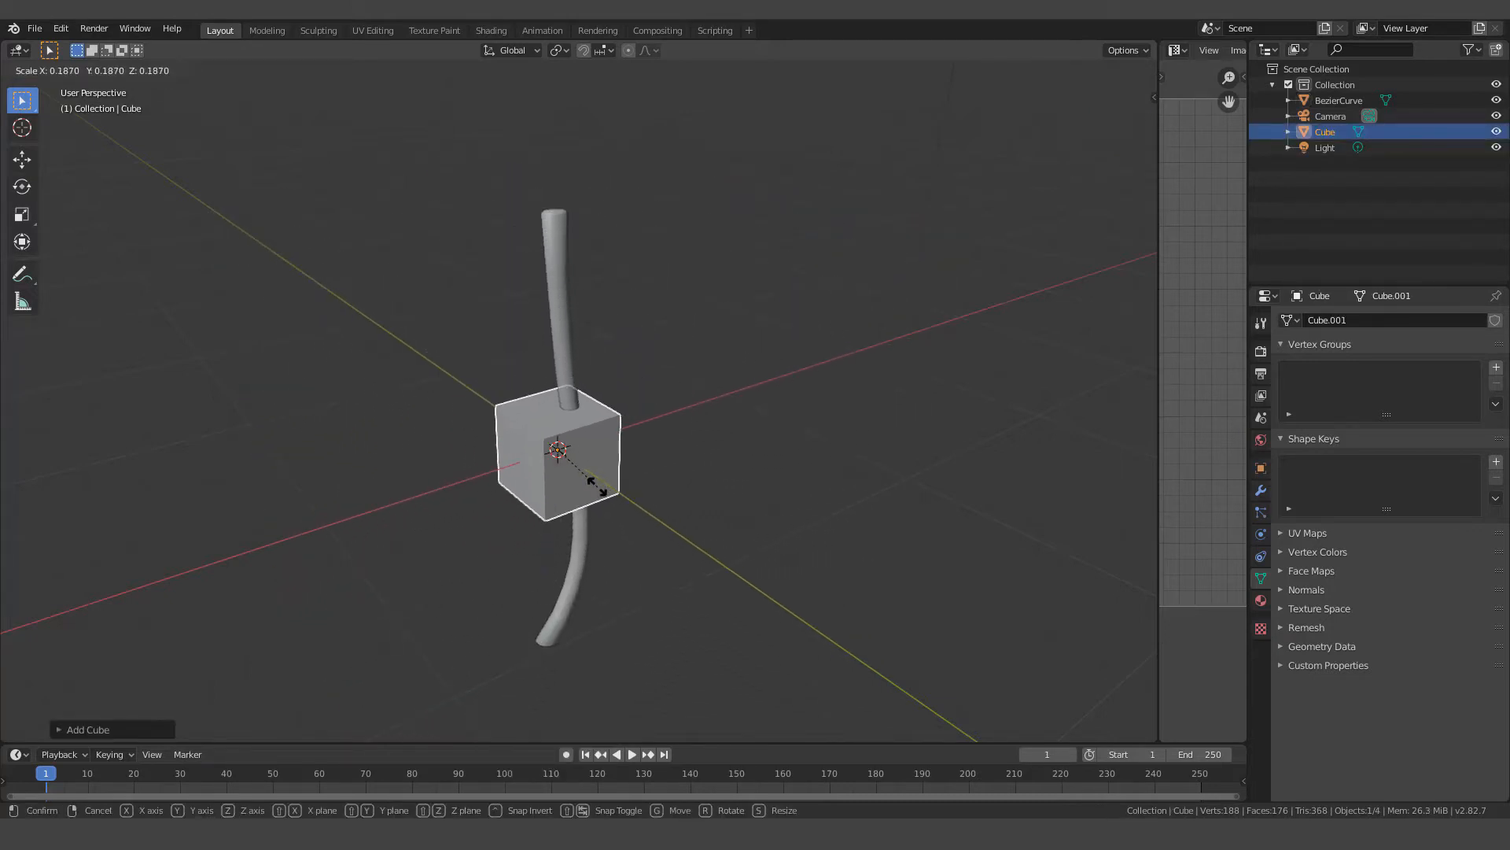
left_click(589, 481)
Move the cube up along Z to the tube's upper end and flatten it along Y into a thin block
left_click(21, 161)
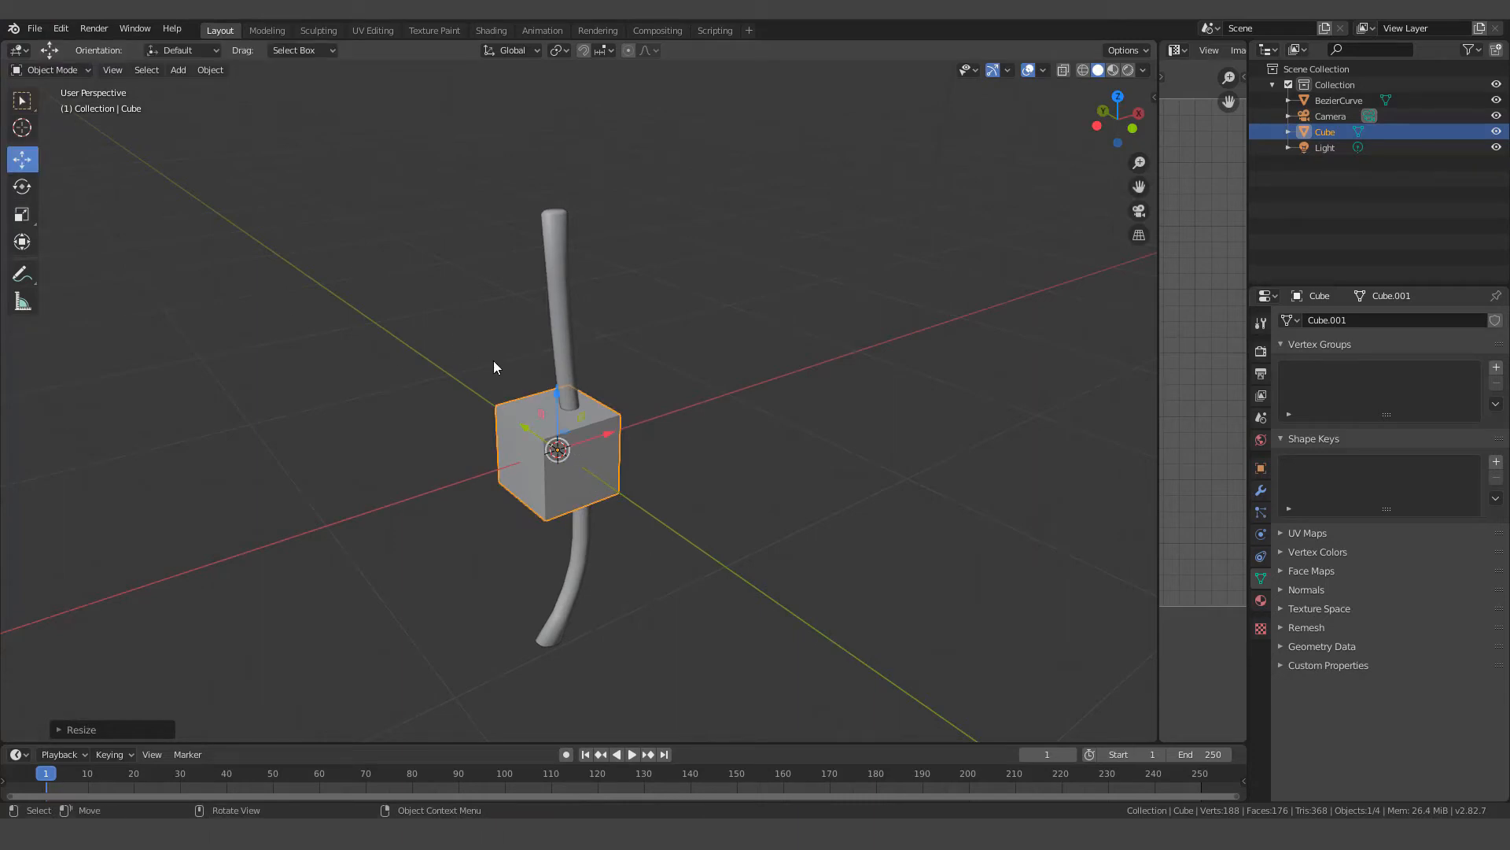
left_click_drag(555, 389, 588, 233)
scroll(588, 233, "up", 4)
middle_click_drag(587, 180, 896, 552, "shift")
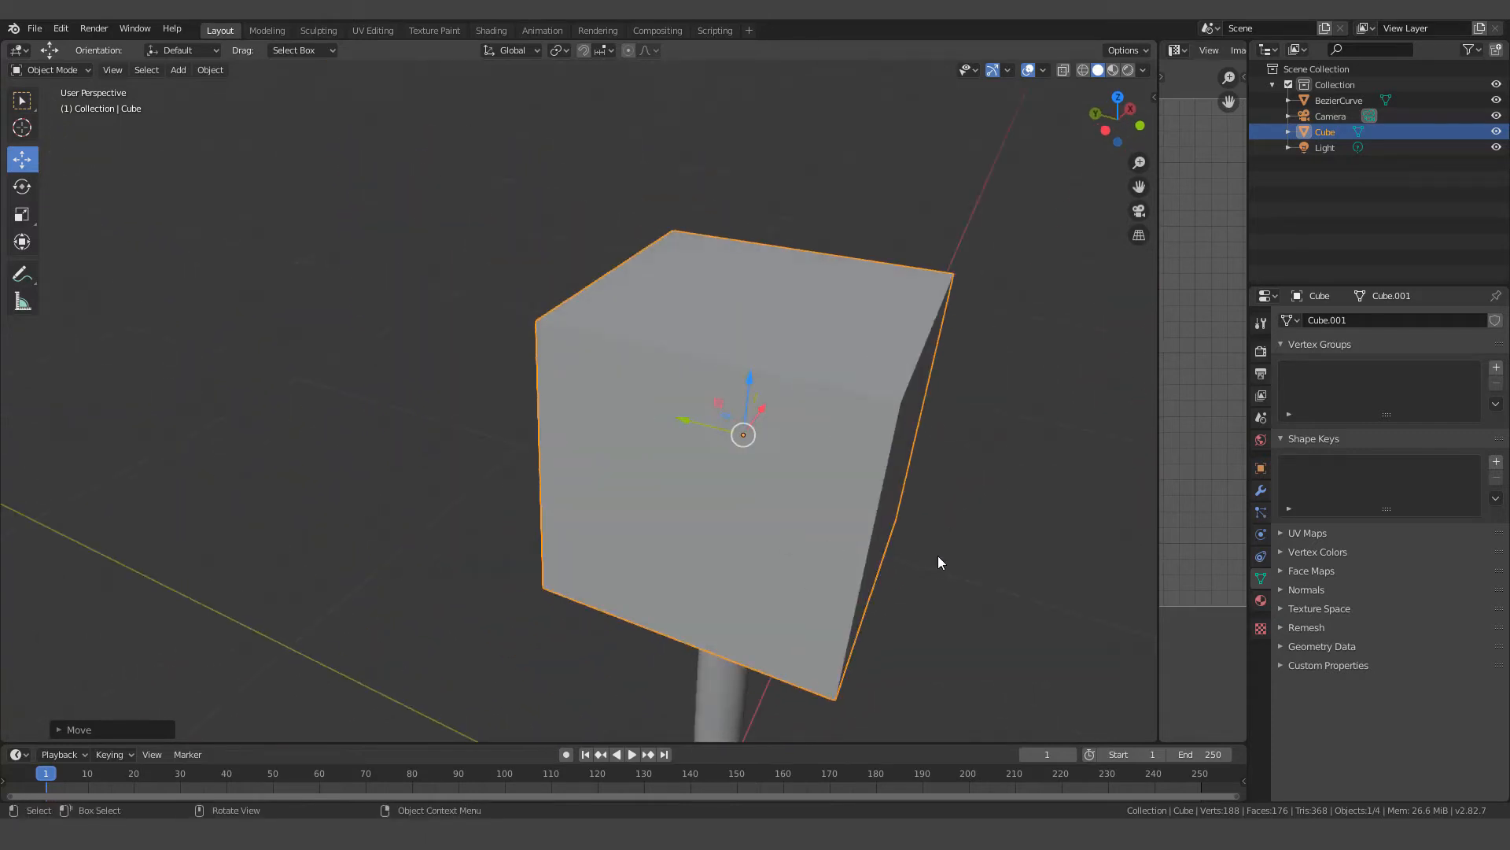
key("s")
key("y")
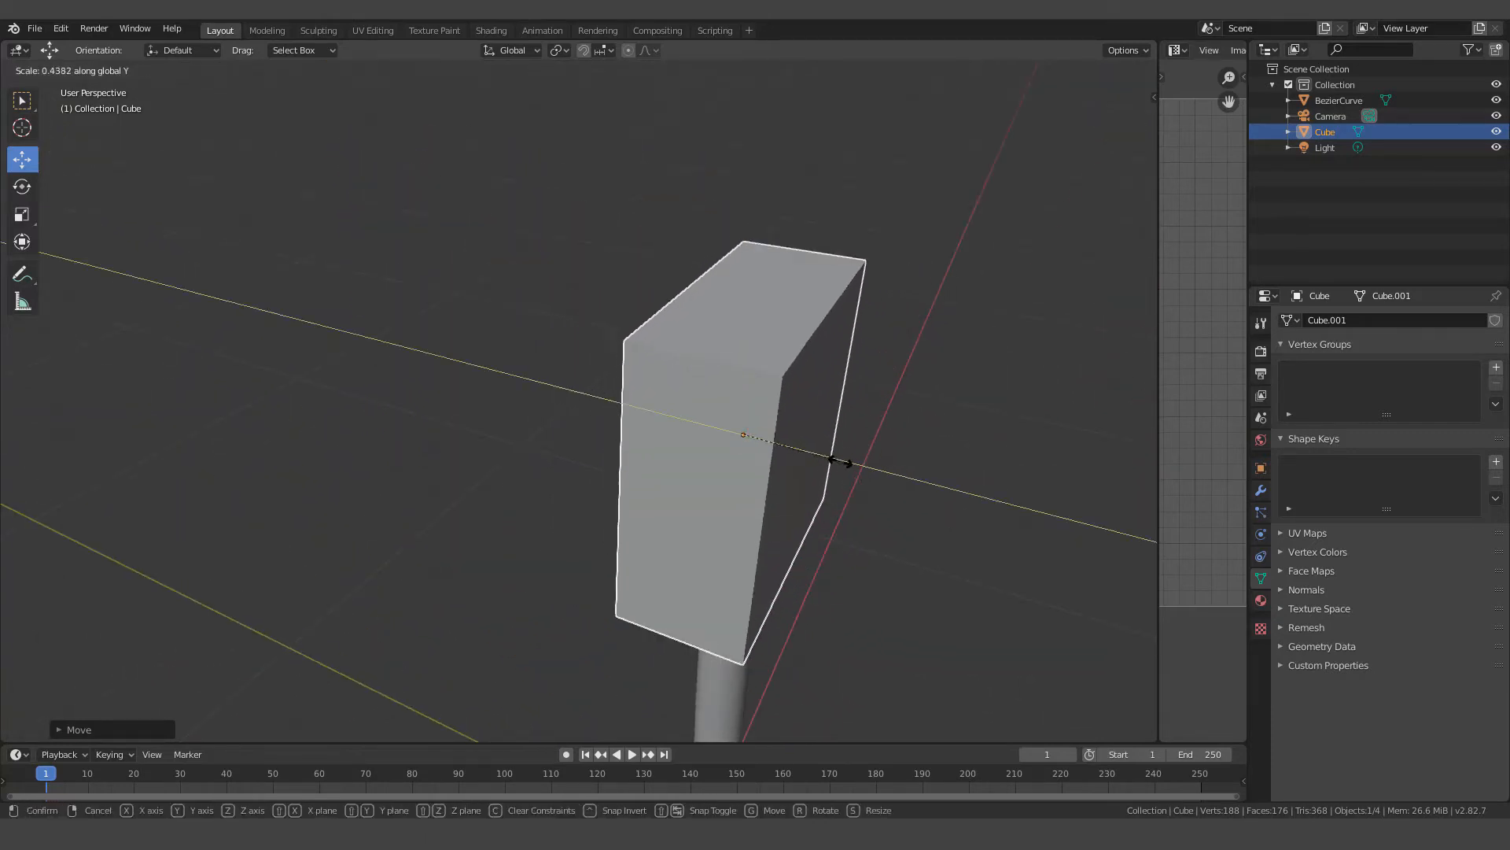
left_click(795, 426)
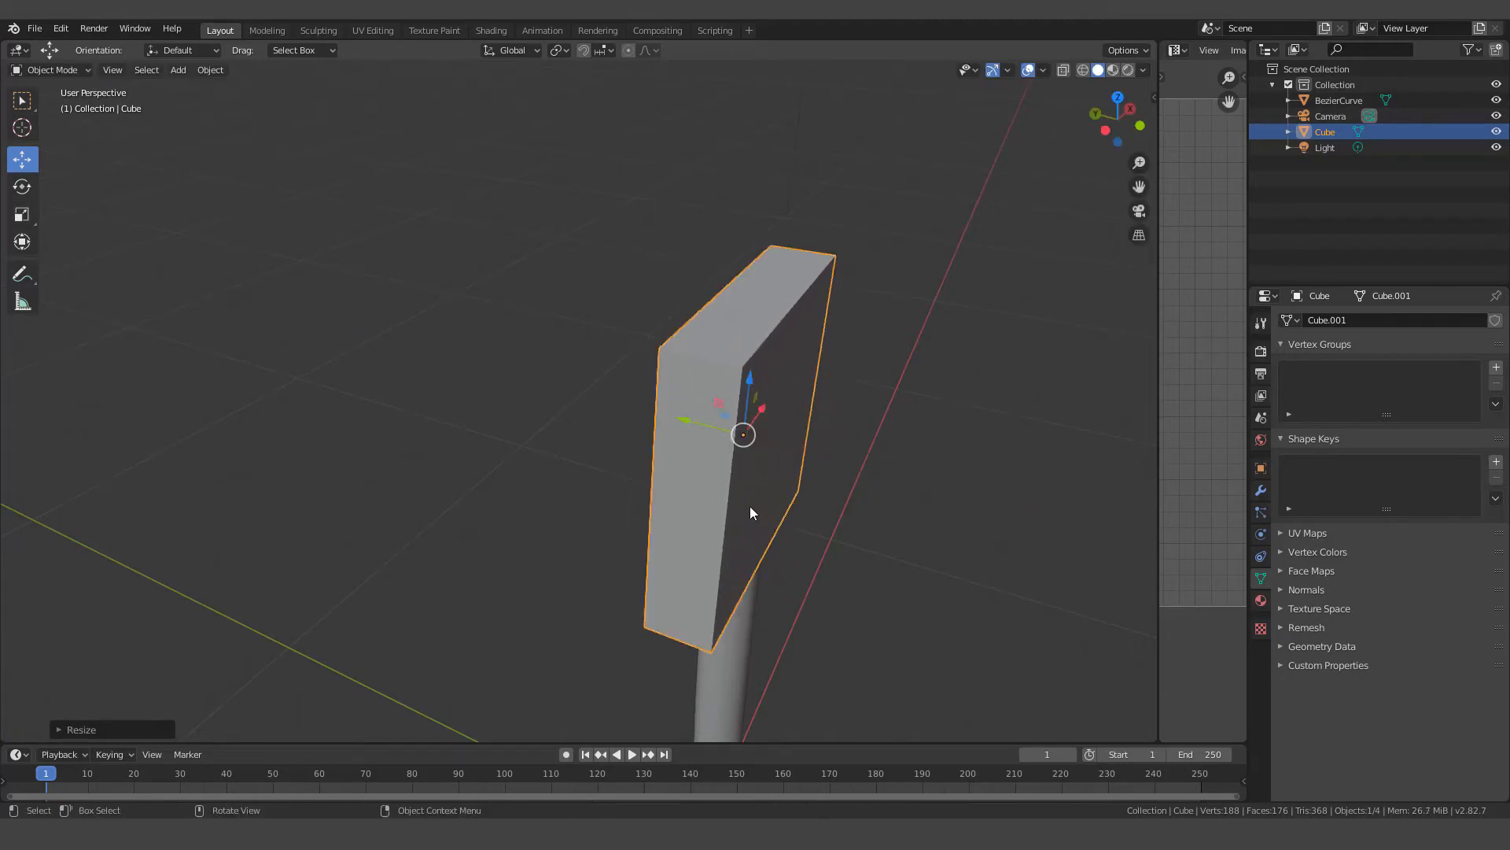
Scale the block along Z to roughly half its height and position it vertically so the tube's top protrudes slightly
middle_click_drag(750, 513, 664, 470)
key("s")
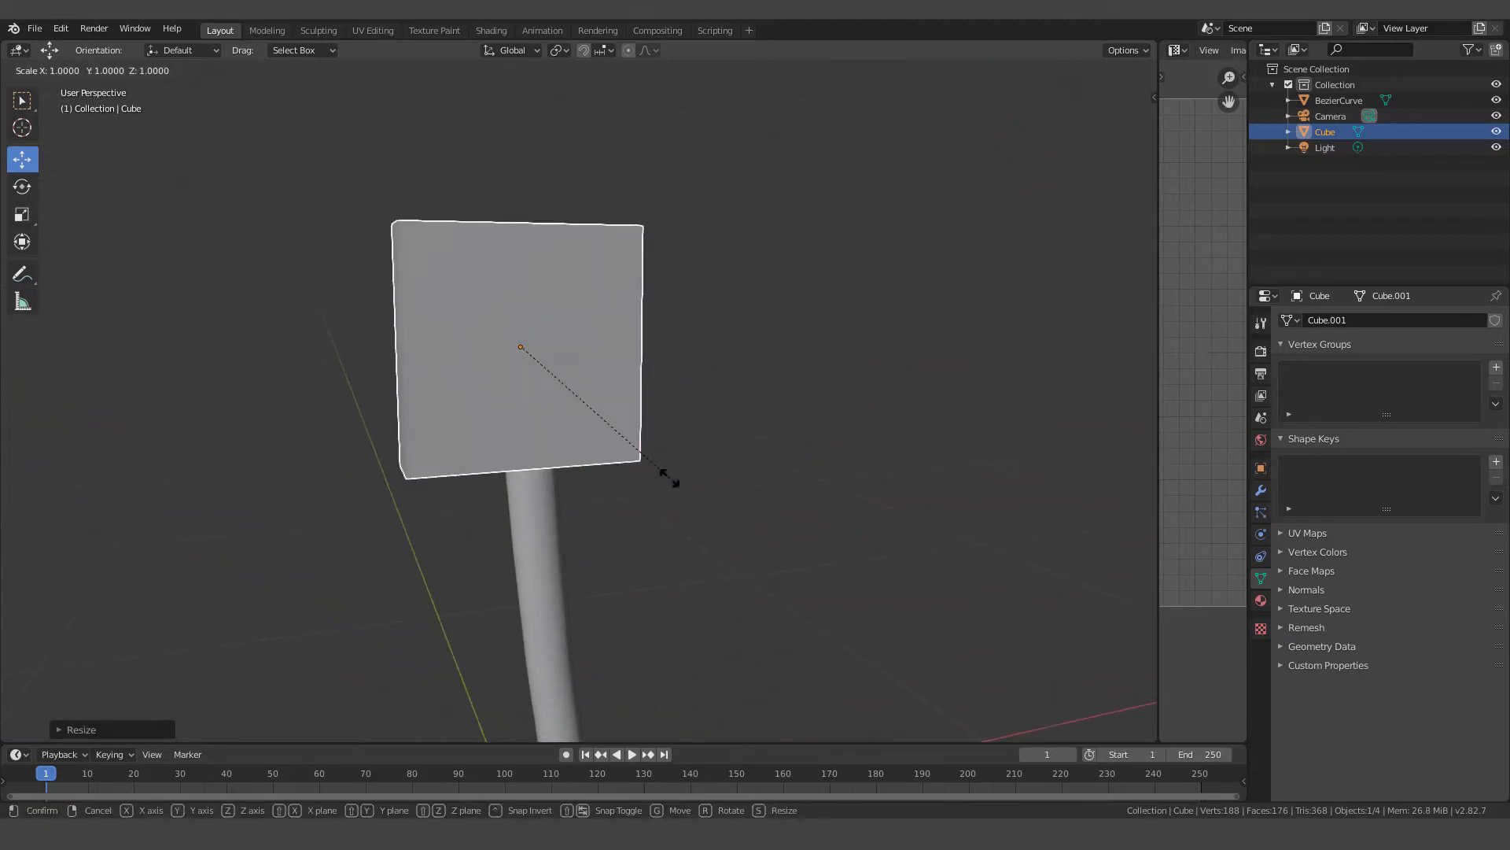
key("z")
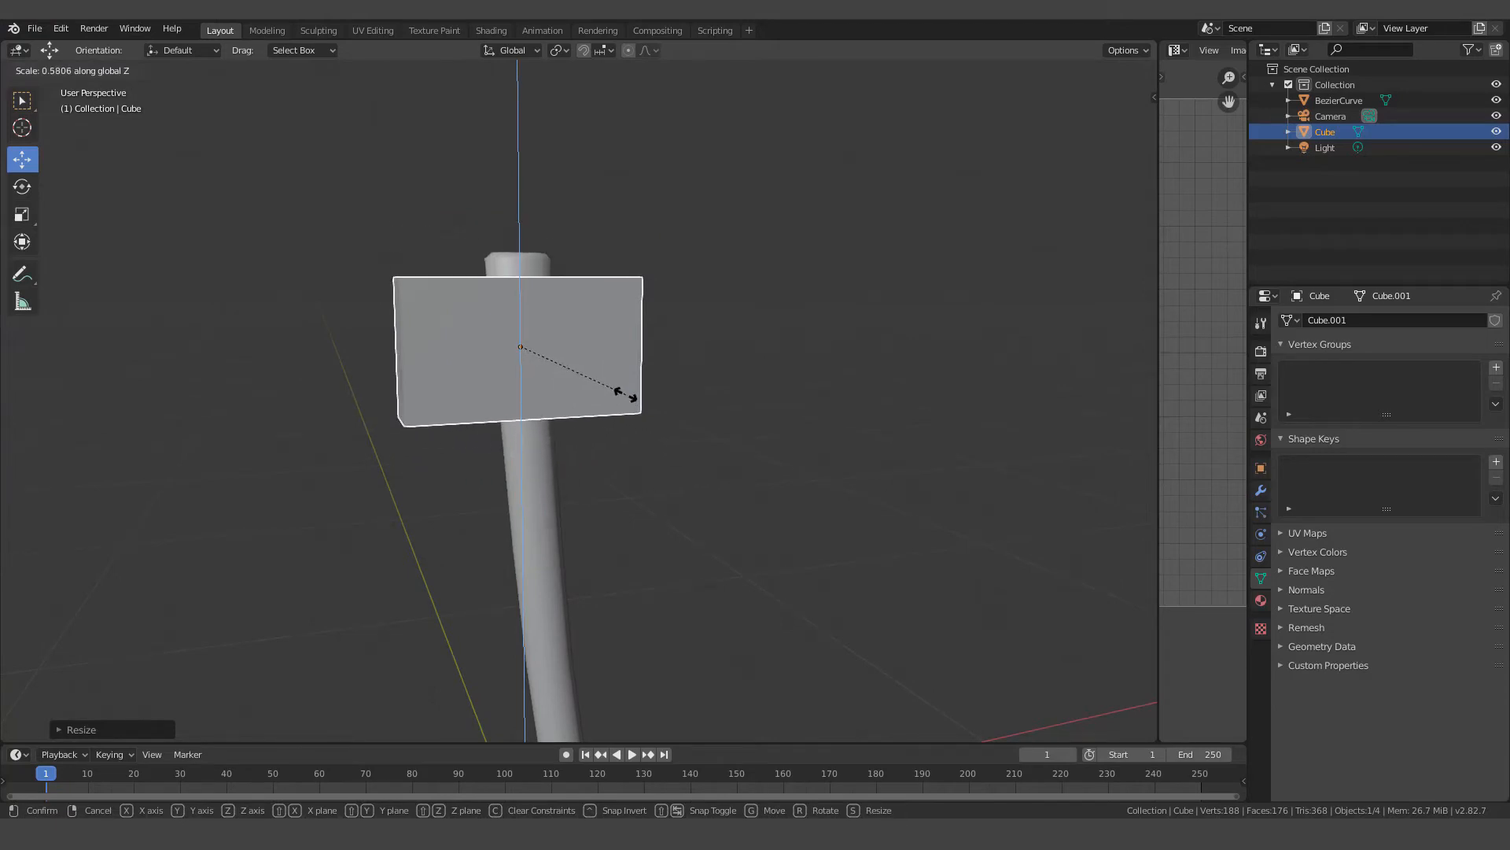
left_click(619, 346)
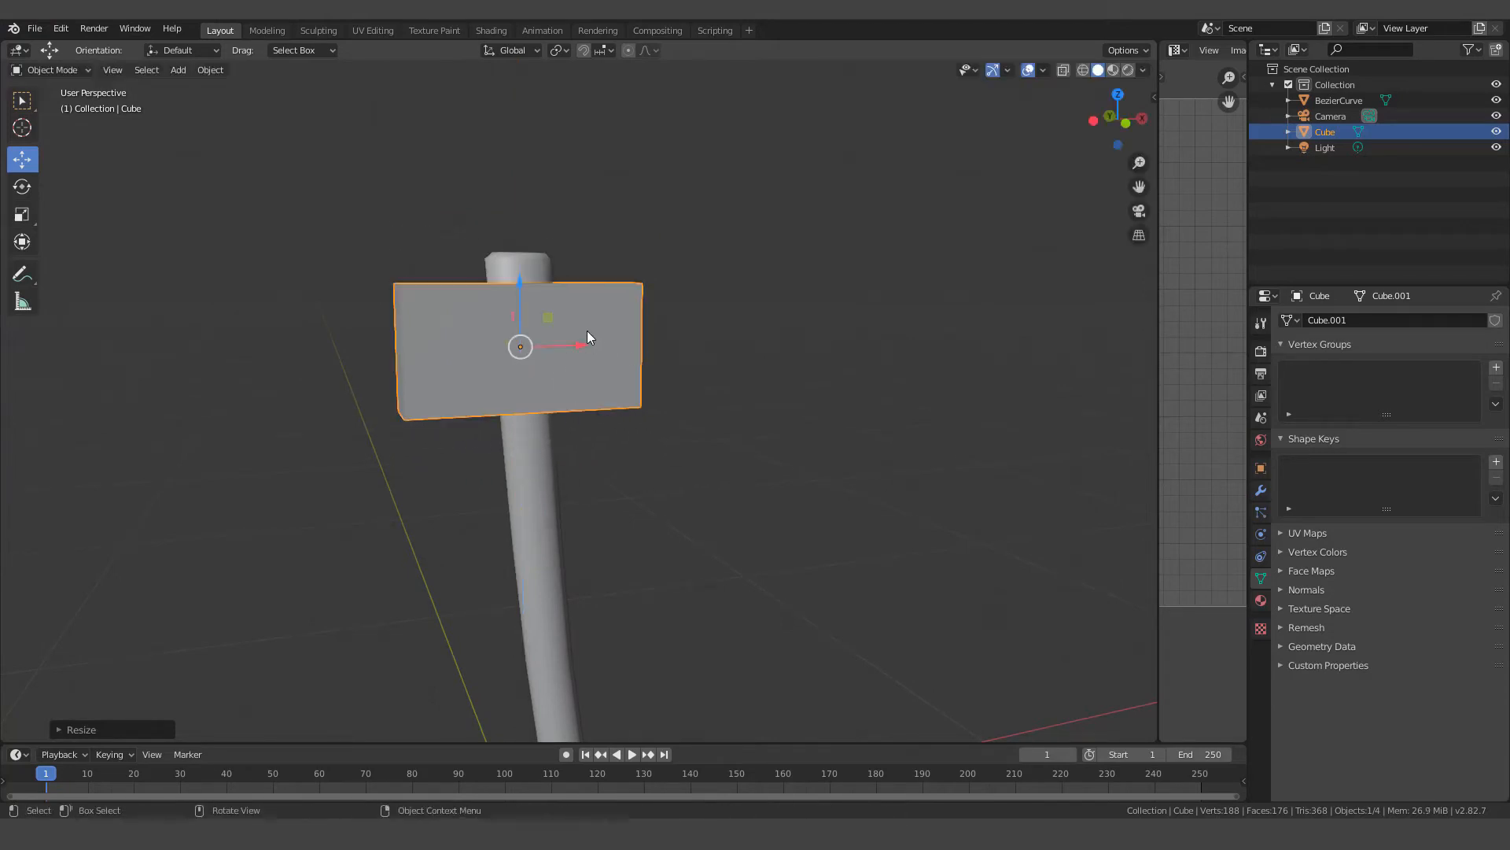
left_click_drag(522, 280, 523, 255)
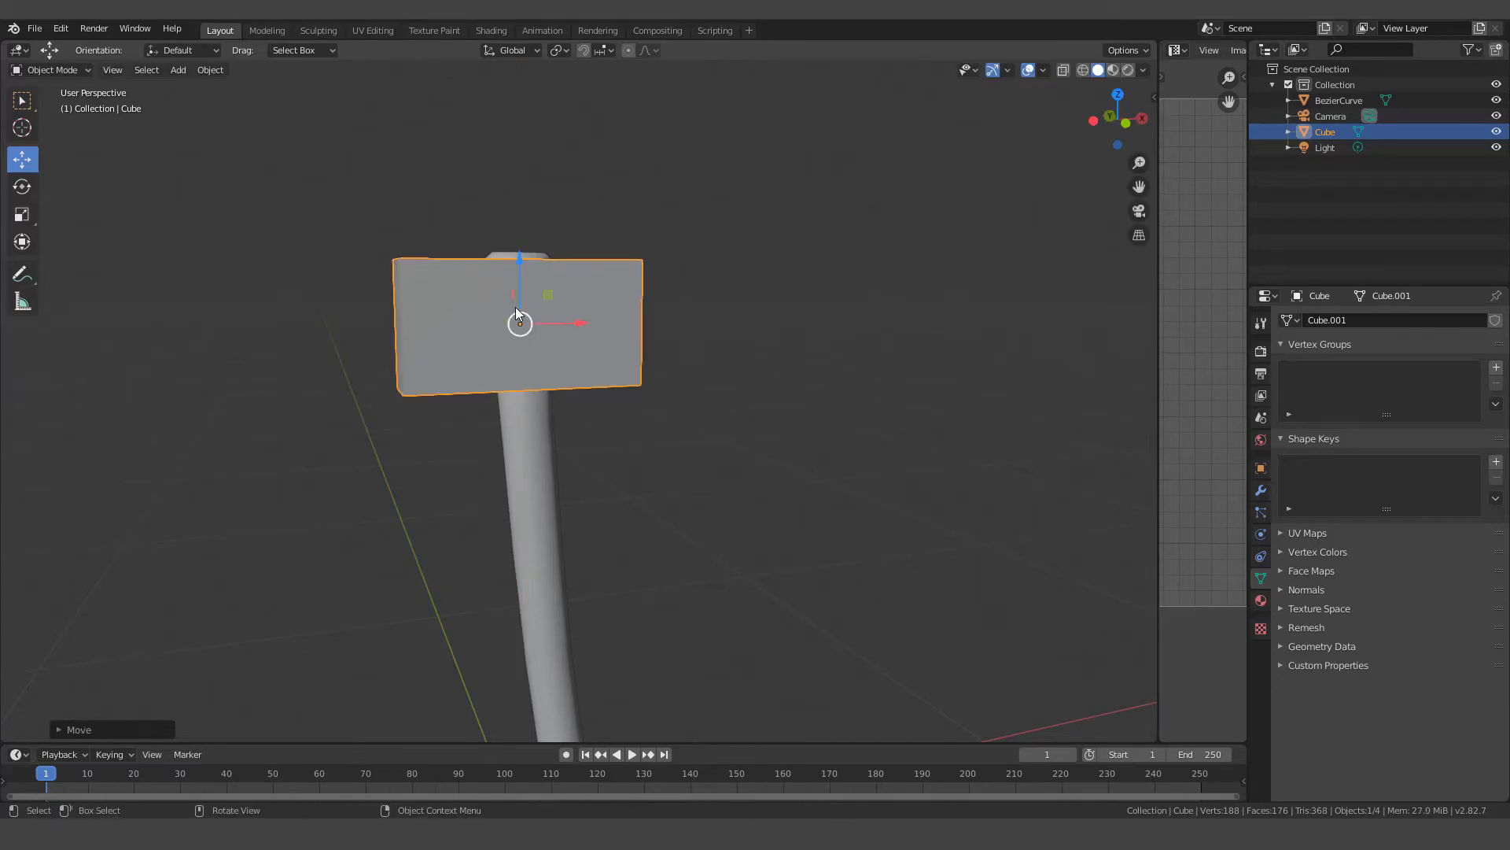
middle_click_drag(516, 307, 544, 285)
left_click_drag(538, 284, 538, 294)
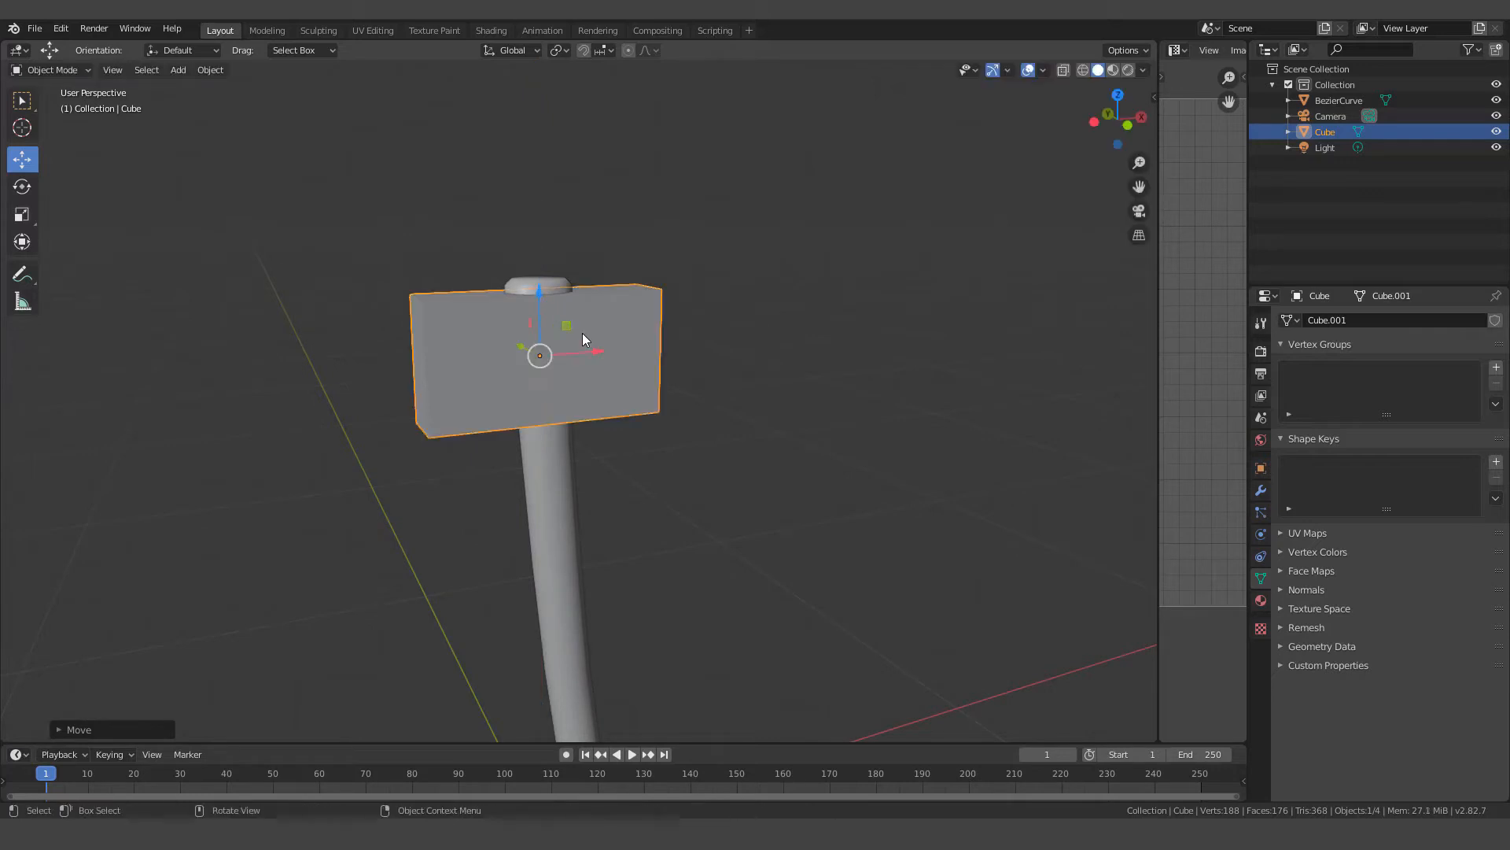
Shorten the block along X around the tube
middle_click_drag(628, 381, 606, 381)
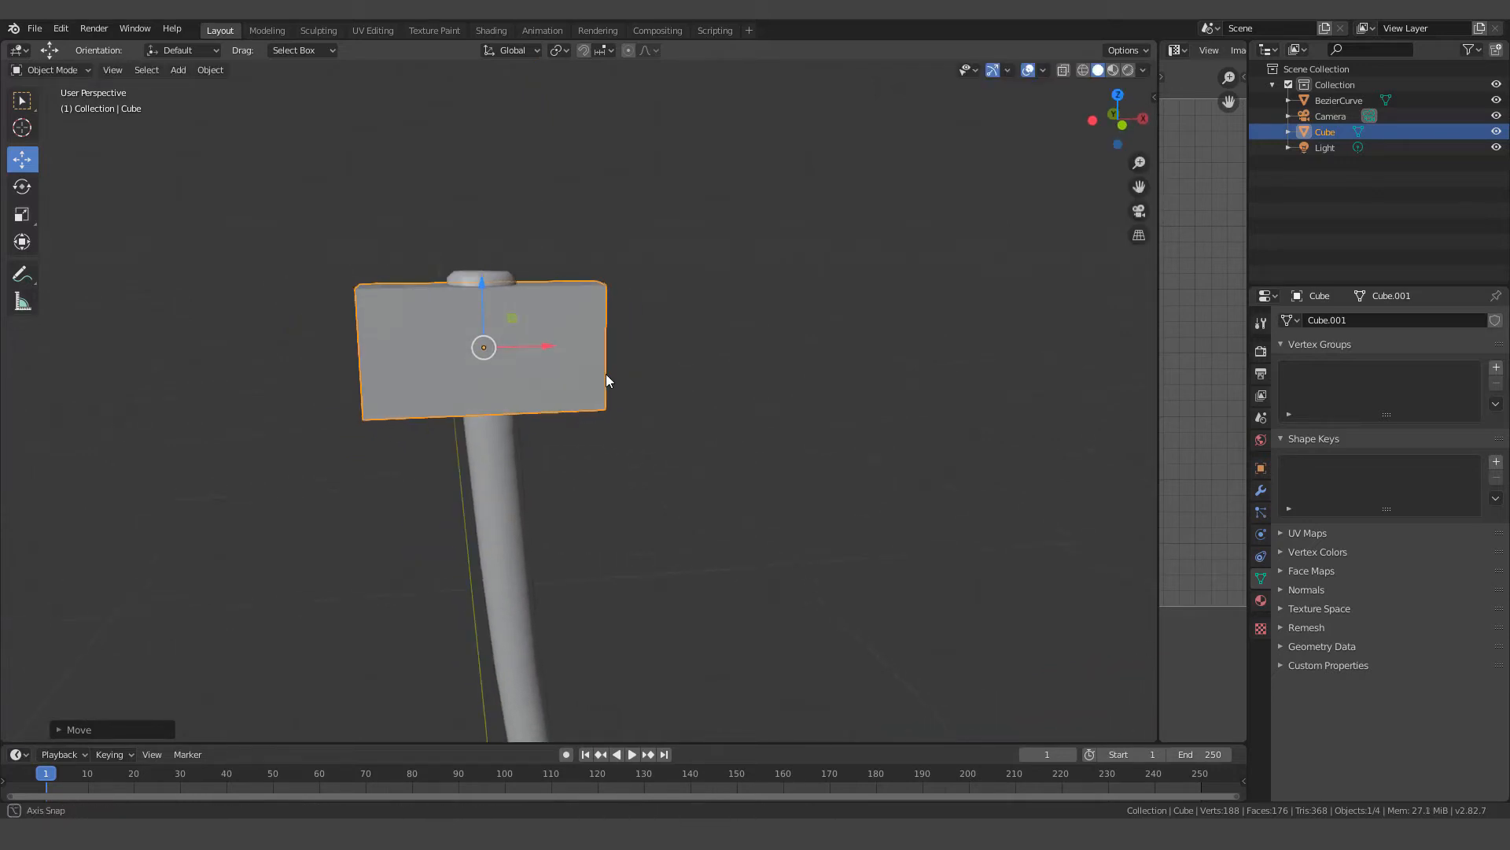
key("s")
key("x")
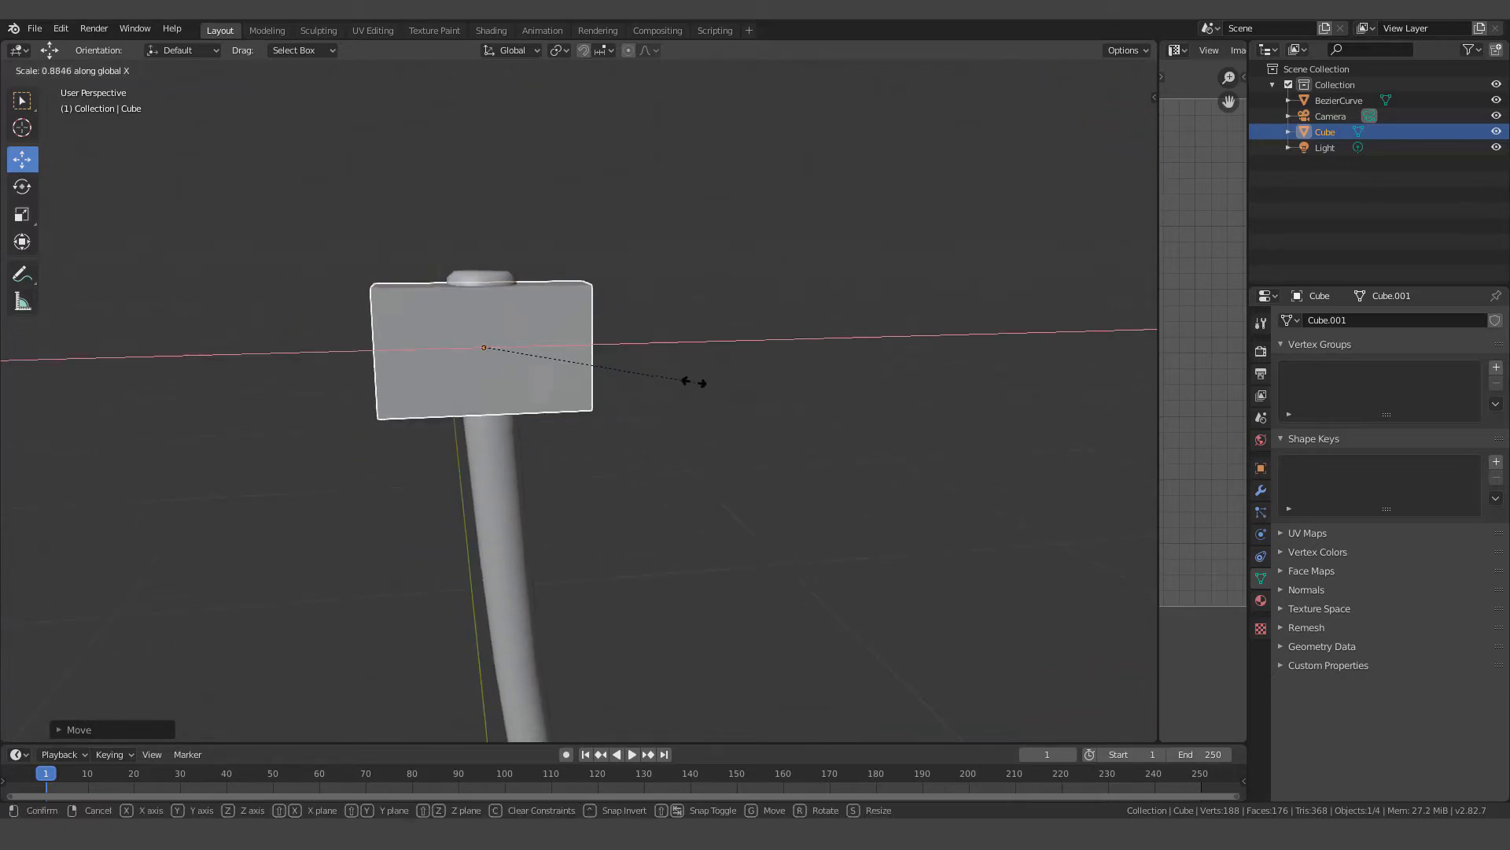
left_click(631, 356)
In Edit Mode, add two evenly spaced vertical loop cuts around the block without sliding them
middle_click_drag(544, 361, 472, 385)
key("Tab")
key("ctrl+r")
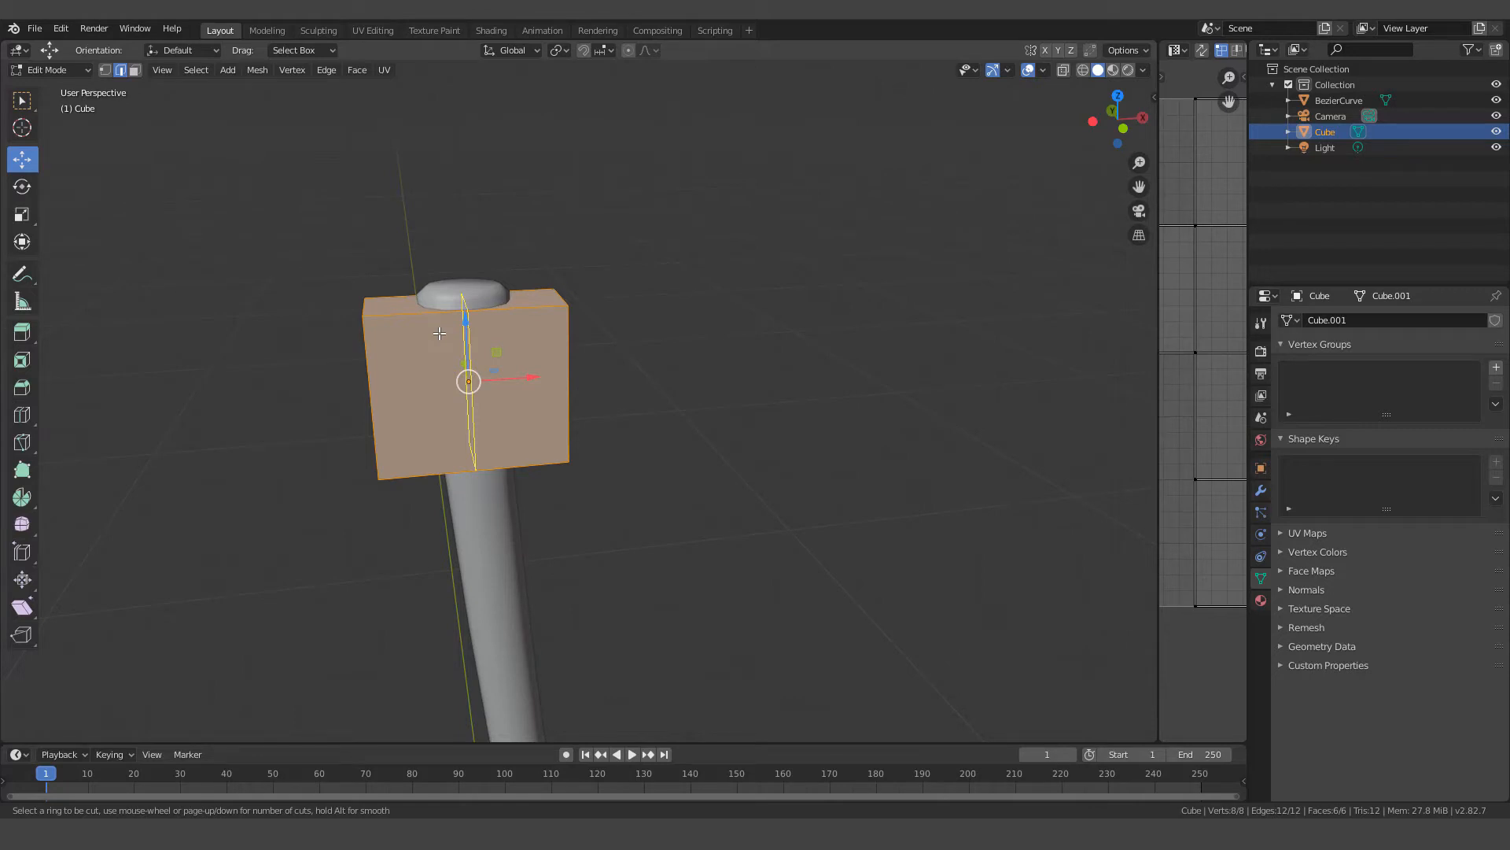
scroll(439, 334, "up", 1)
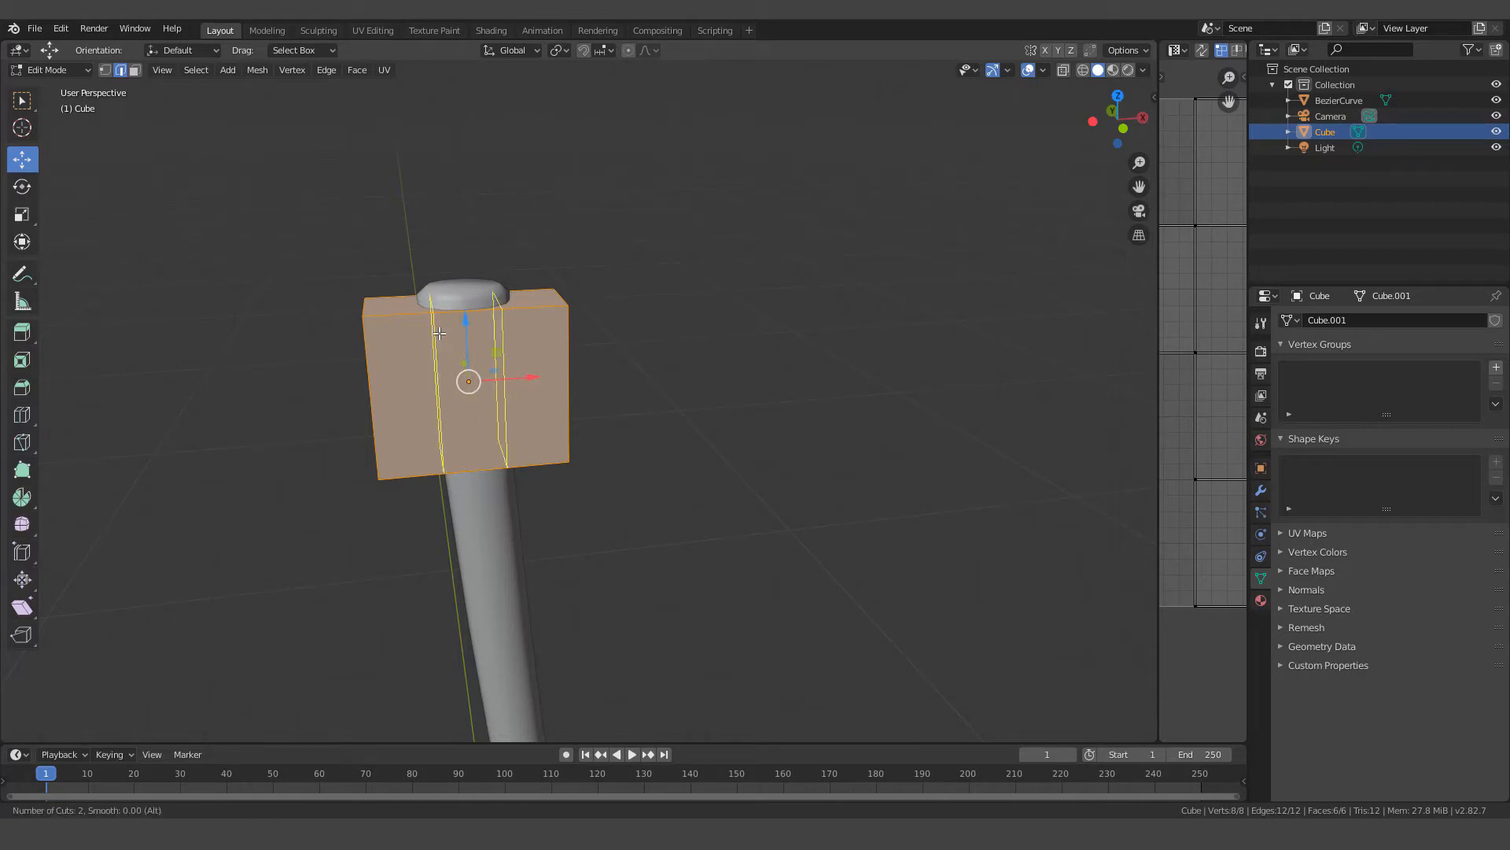
left_click(439, 334)
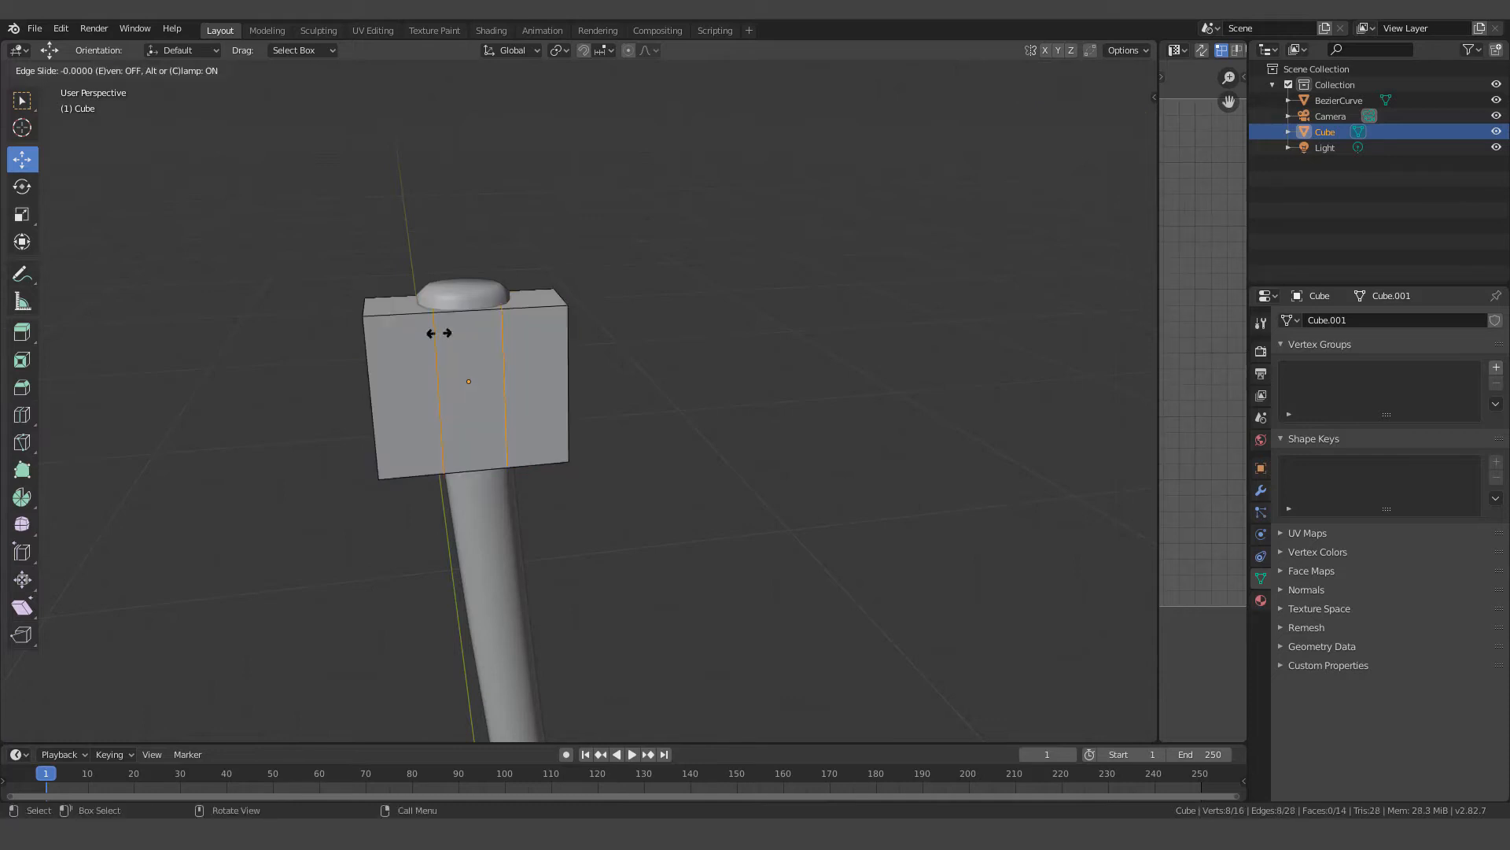
right_click(439, 334)
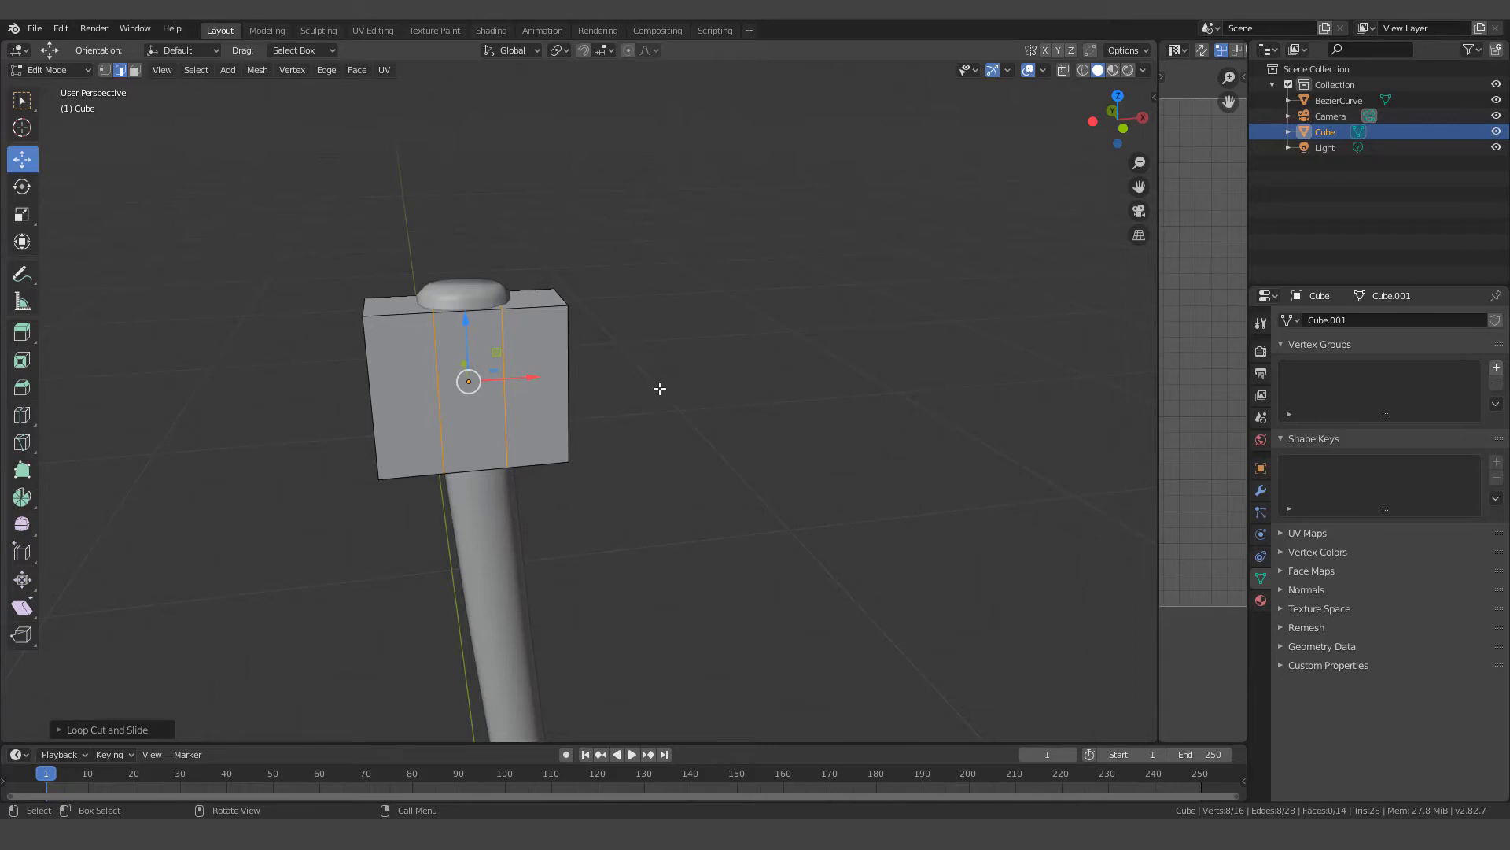
Spread the two vertical edge loops apart along X to about 1.65 times their spacing, towards the block's ends
key("s")
key("x")
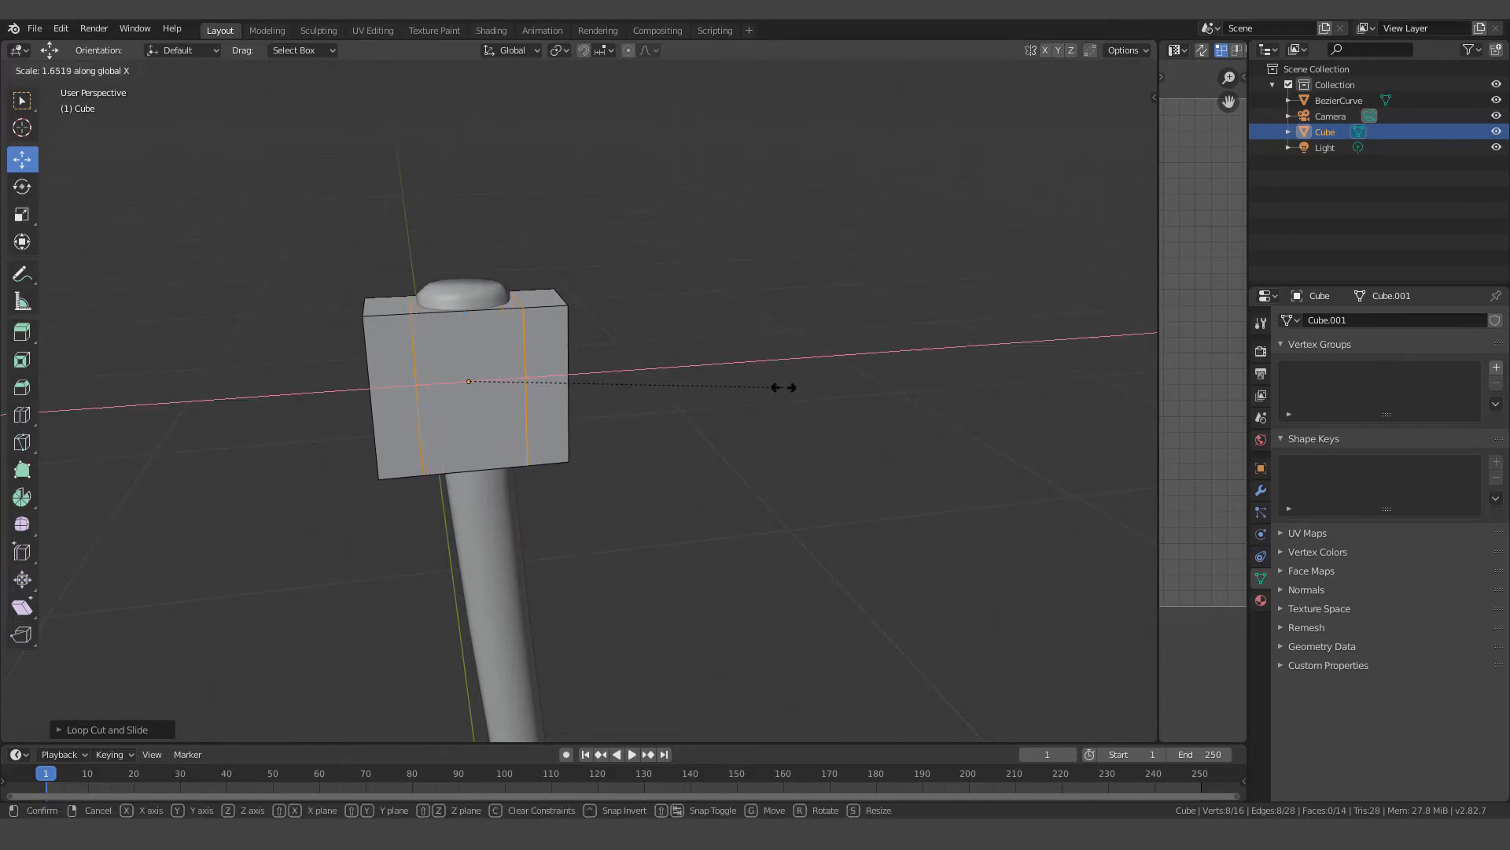
left_click(783, 387)
Select the block's end face on the negative X side and narrow it along Y to about 0.7
mouse_move(492, 439)
middle_mouse_down()
mouse_move(533, 432)
mouse_move(475, 415)
middle_mouse_up()
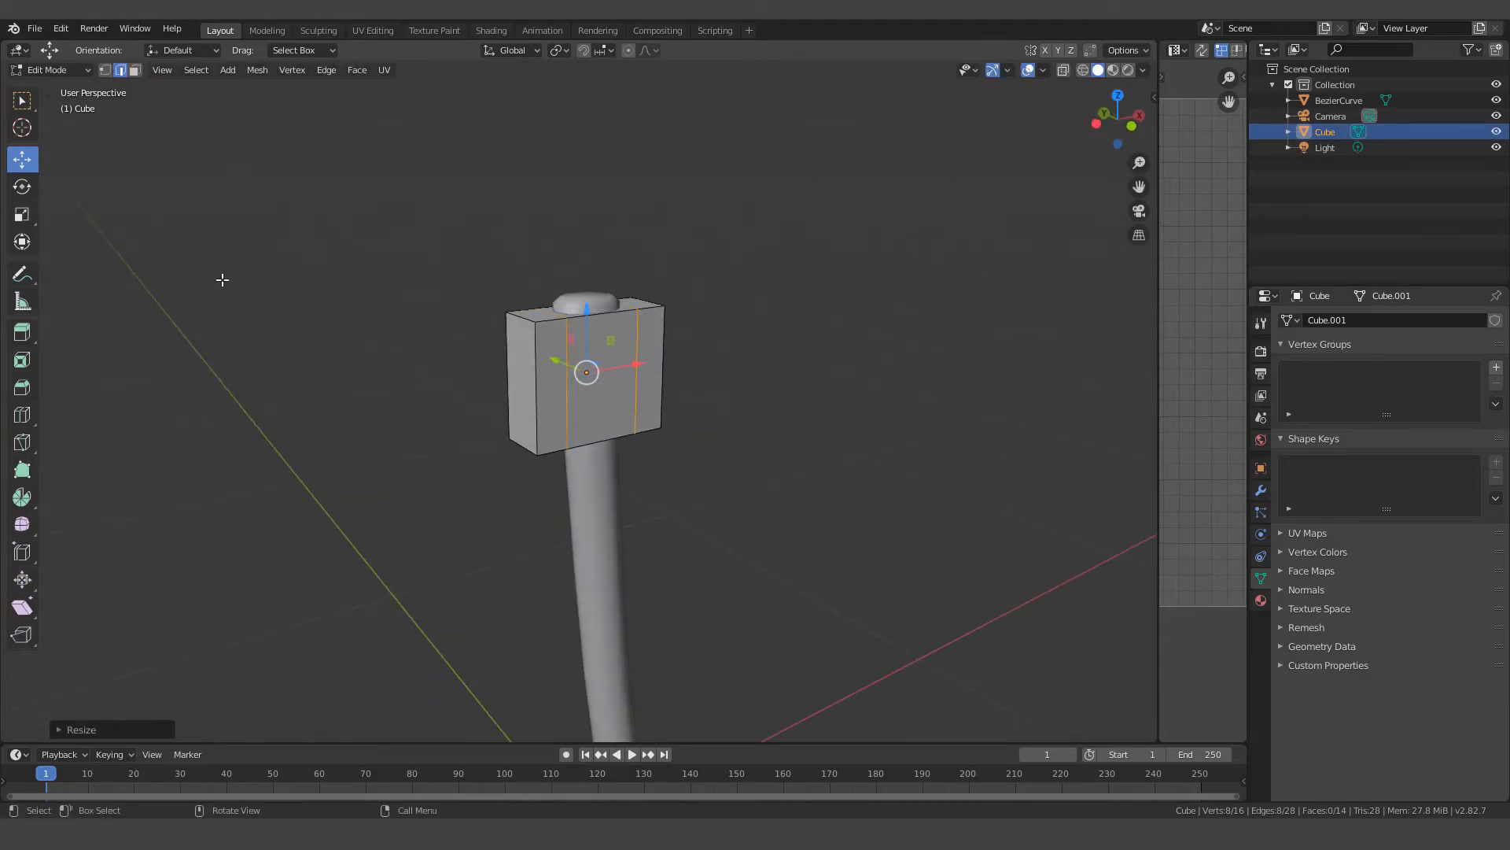
left_click(135, 70)
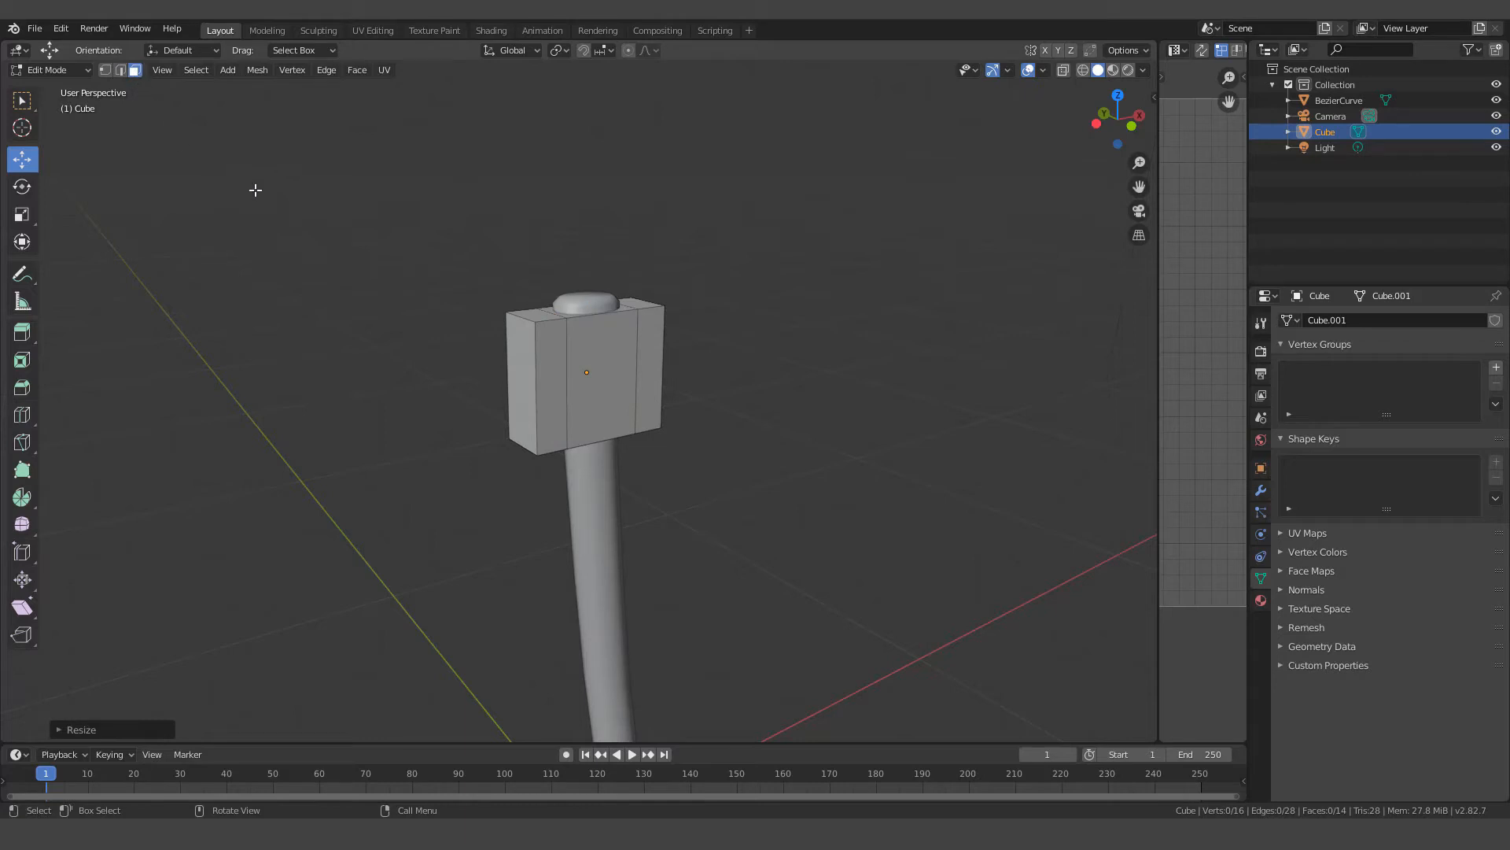
left_click(523, 373)
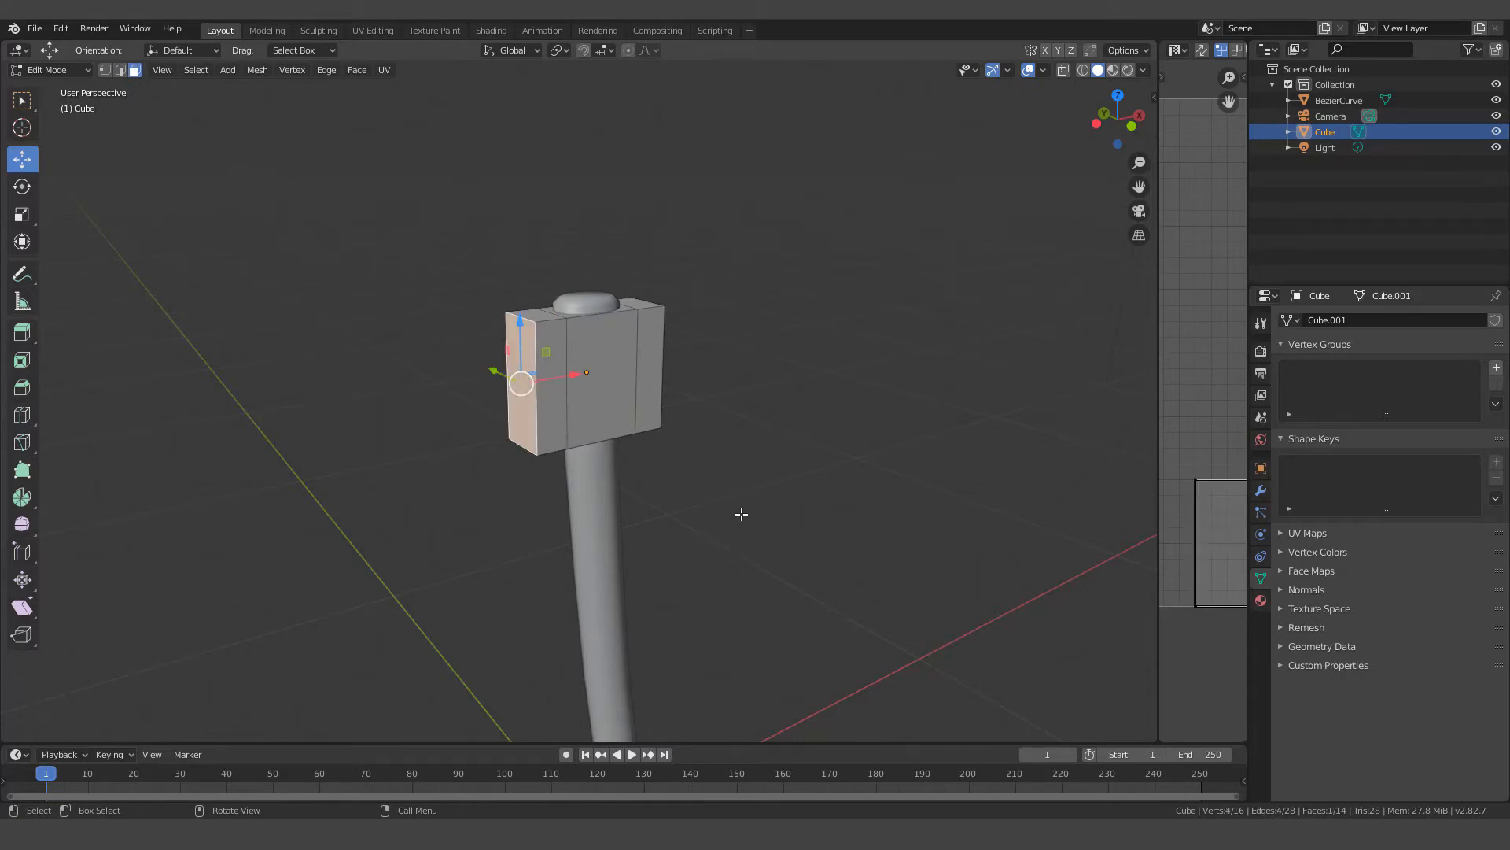
key("s")
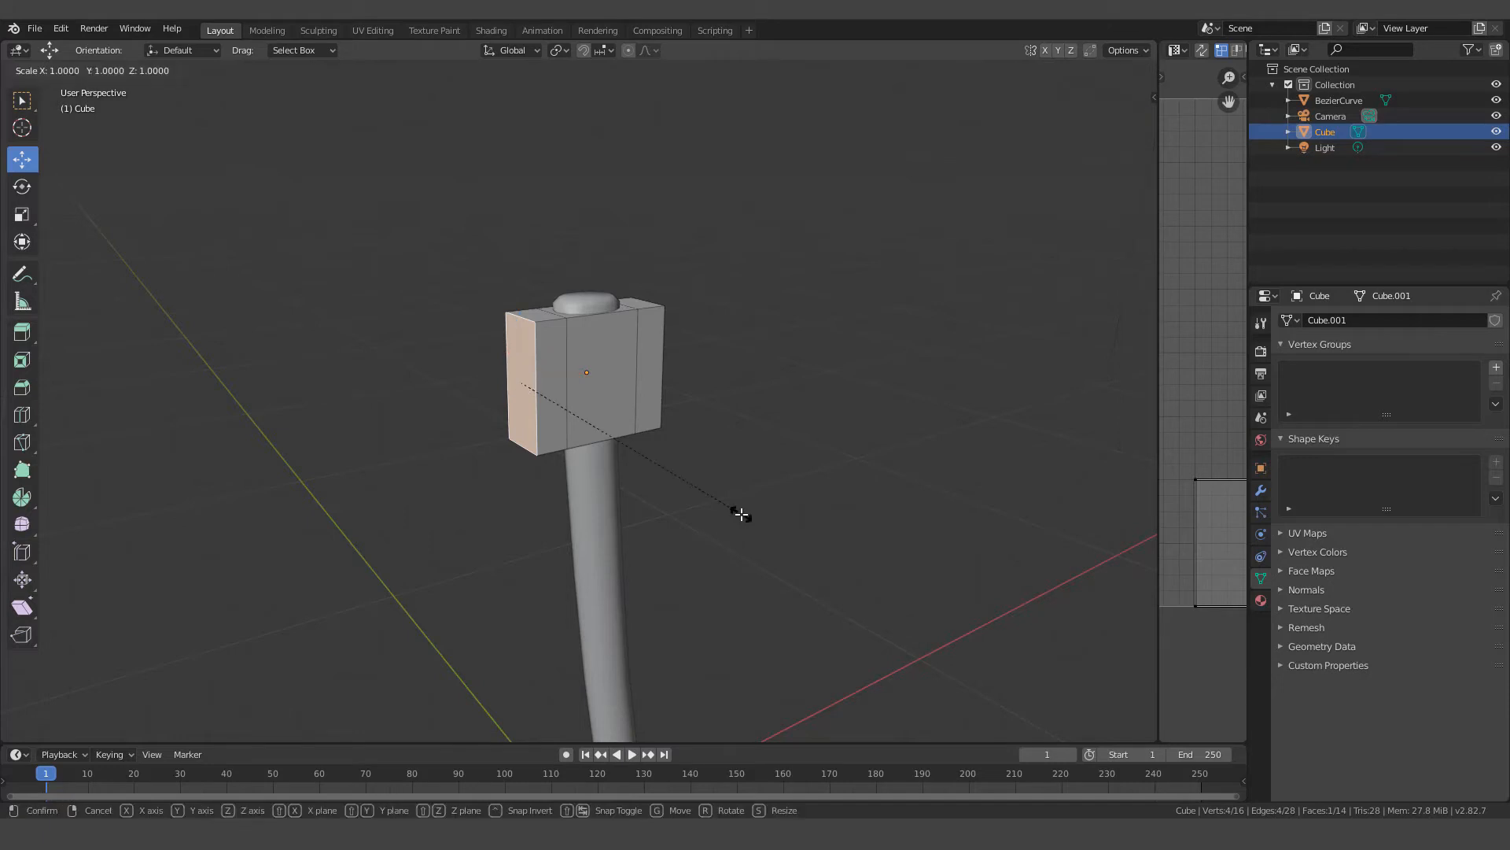
key("y")
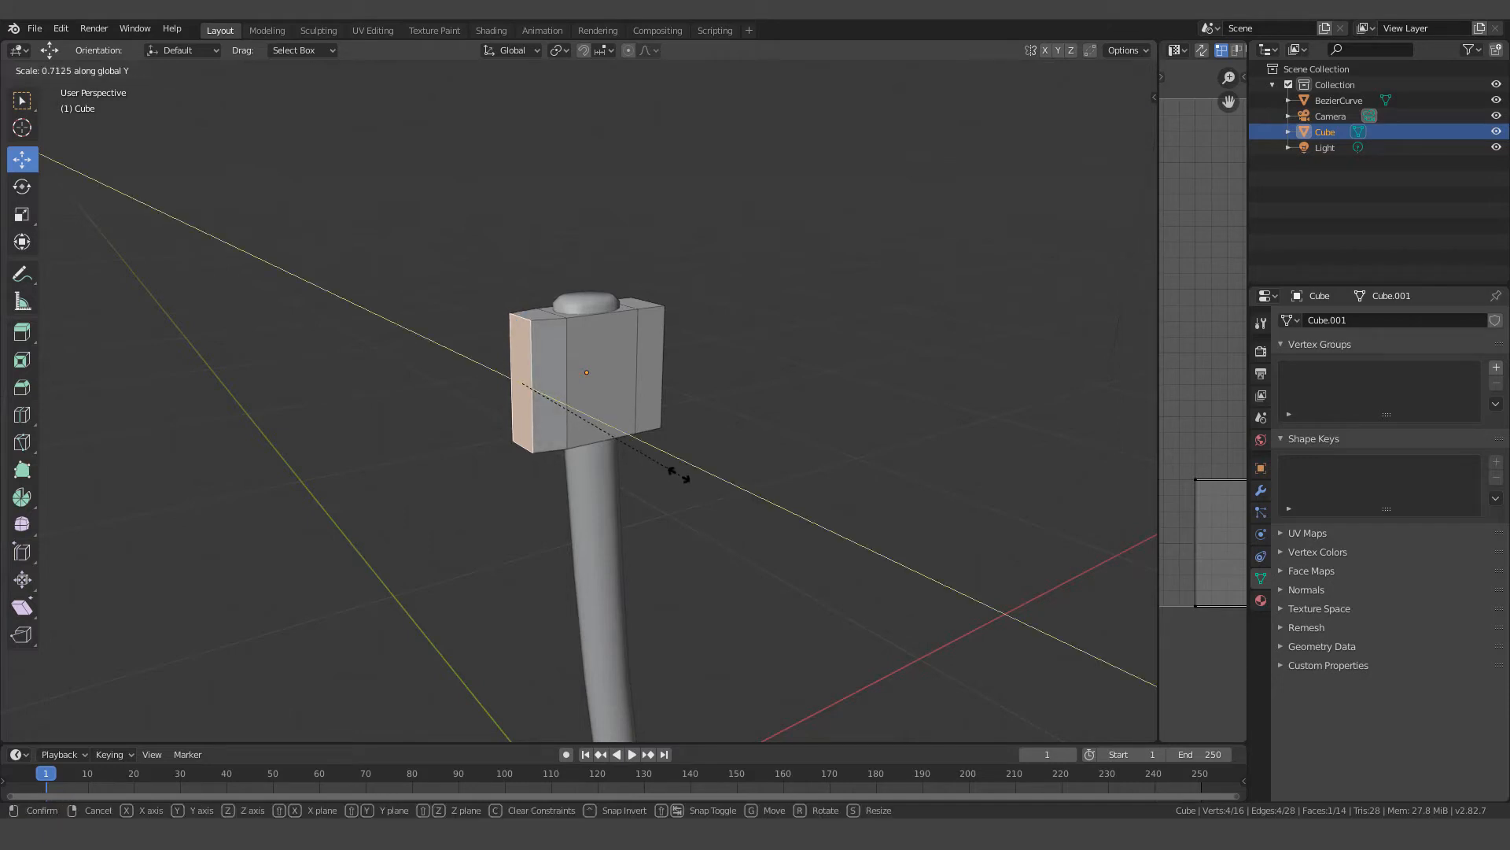
left_click(673, 474)
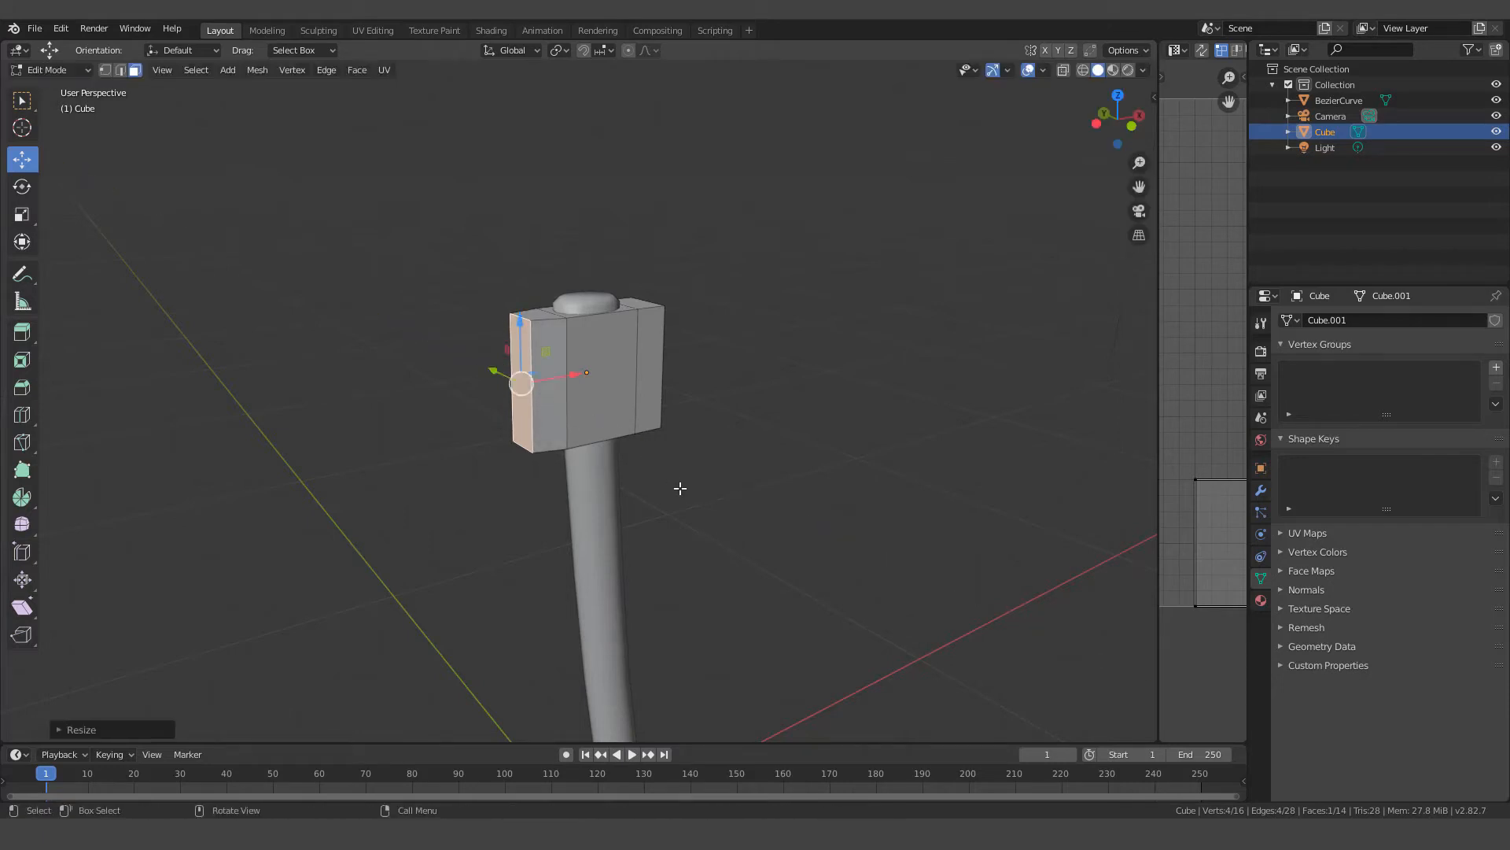
Stretch the narrowed end face along Z to about 1.12 times its height
key("s")
key("z")
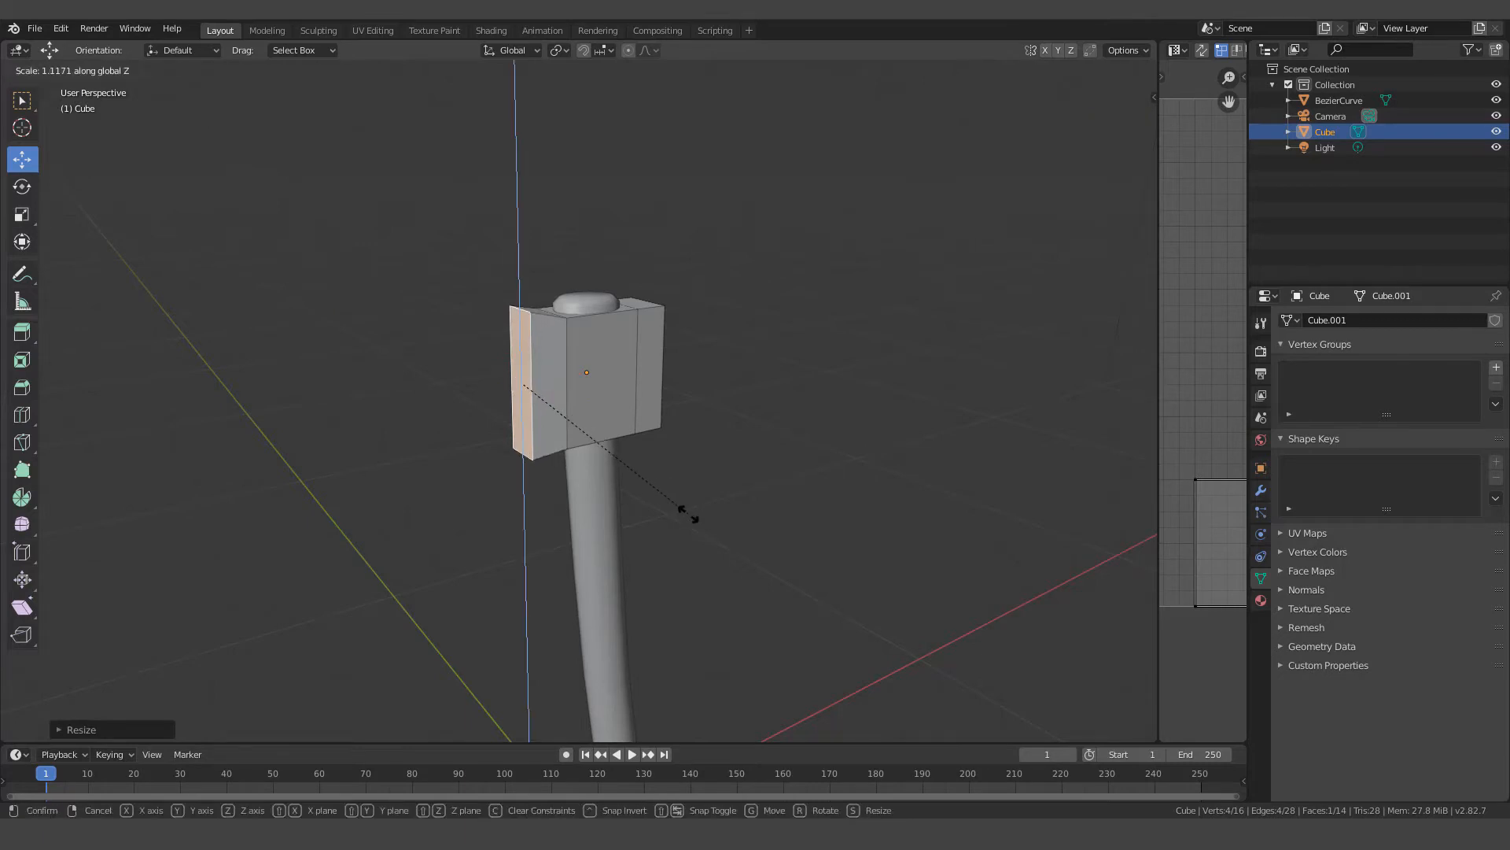
left_click(689, 515)
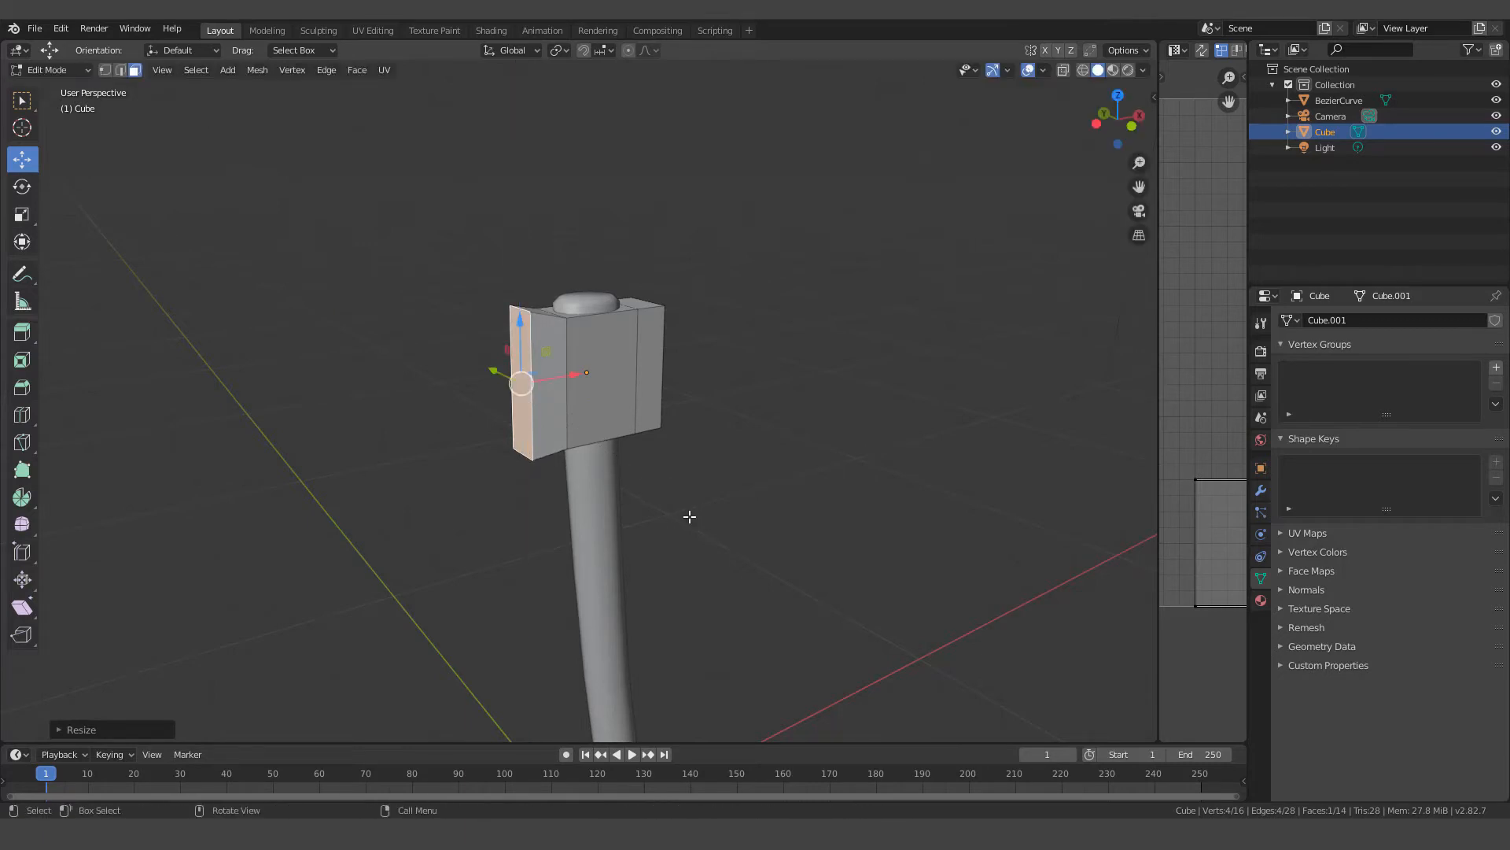
mouse_move(688, 516)
middle_mouse_down()
mouse_move(646, 494)
mouse_move(728, 556)
mouse_move(698, 534)
middle_mouse_up()
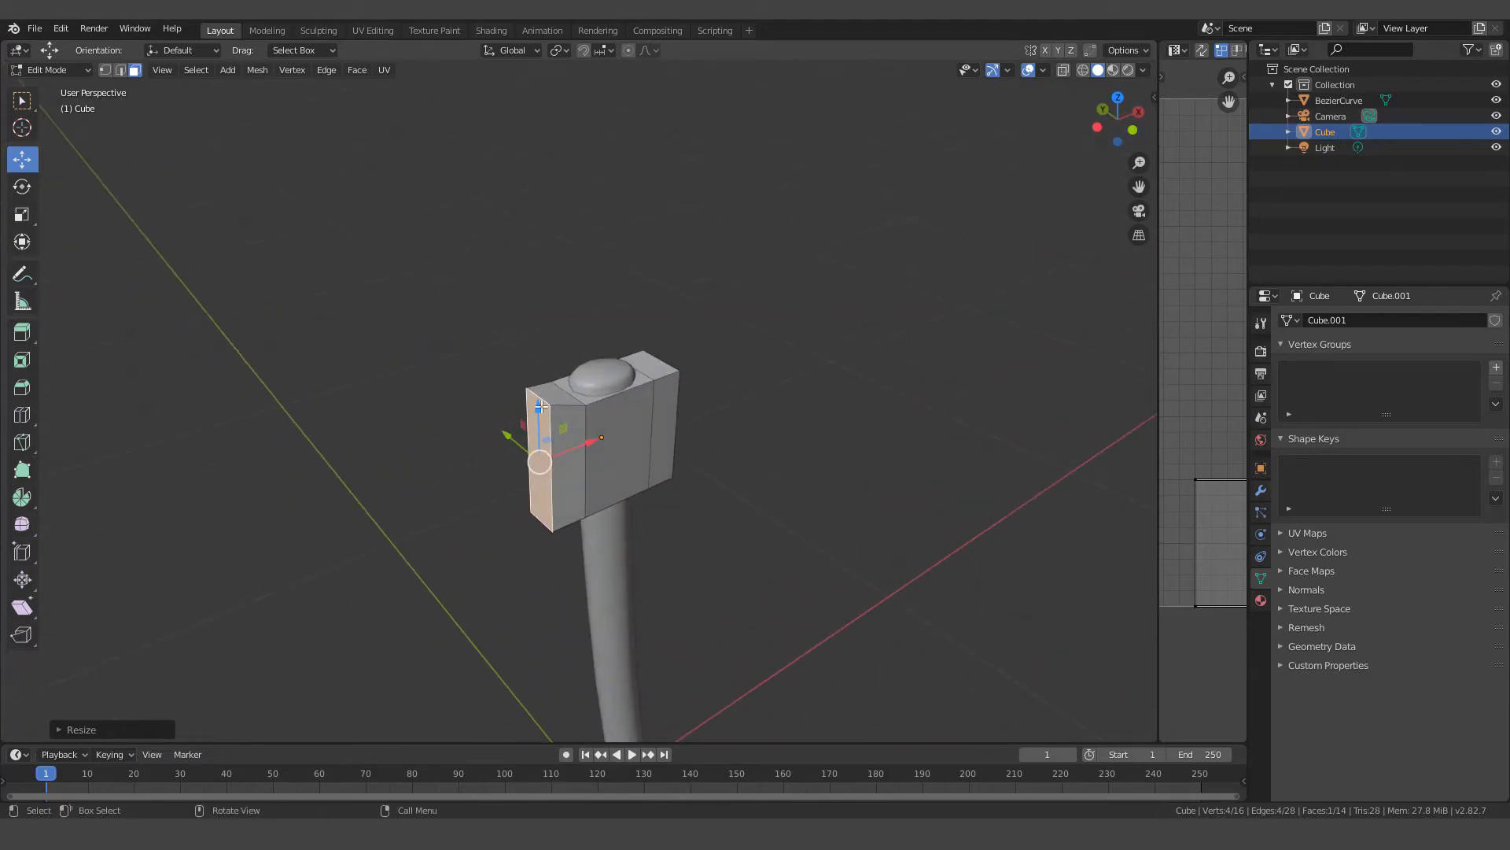
middle_click_drag(617, 510, 524, 398)
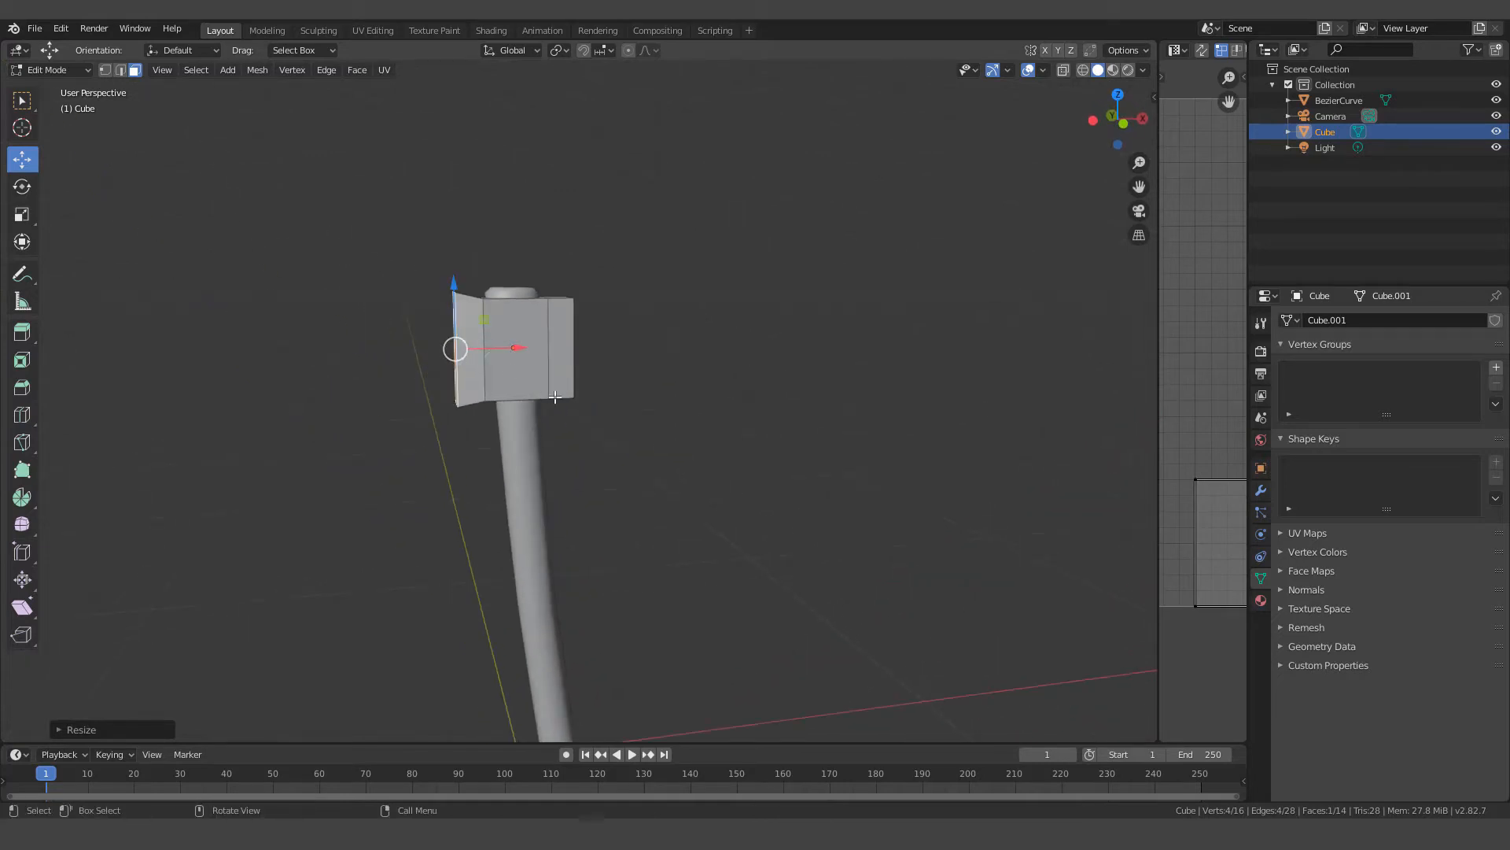
key("s")
key("x")
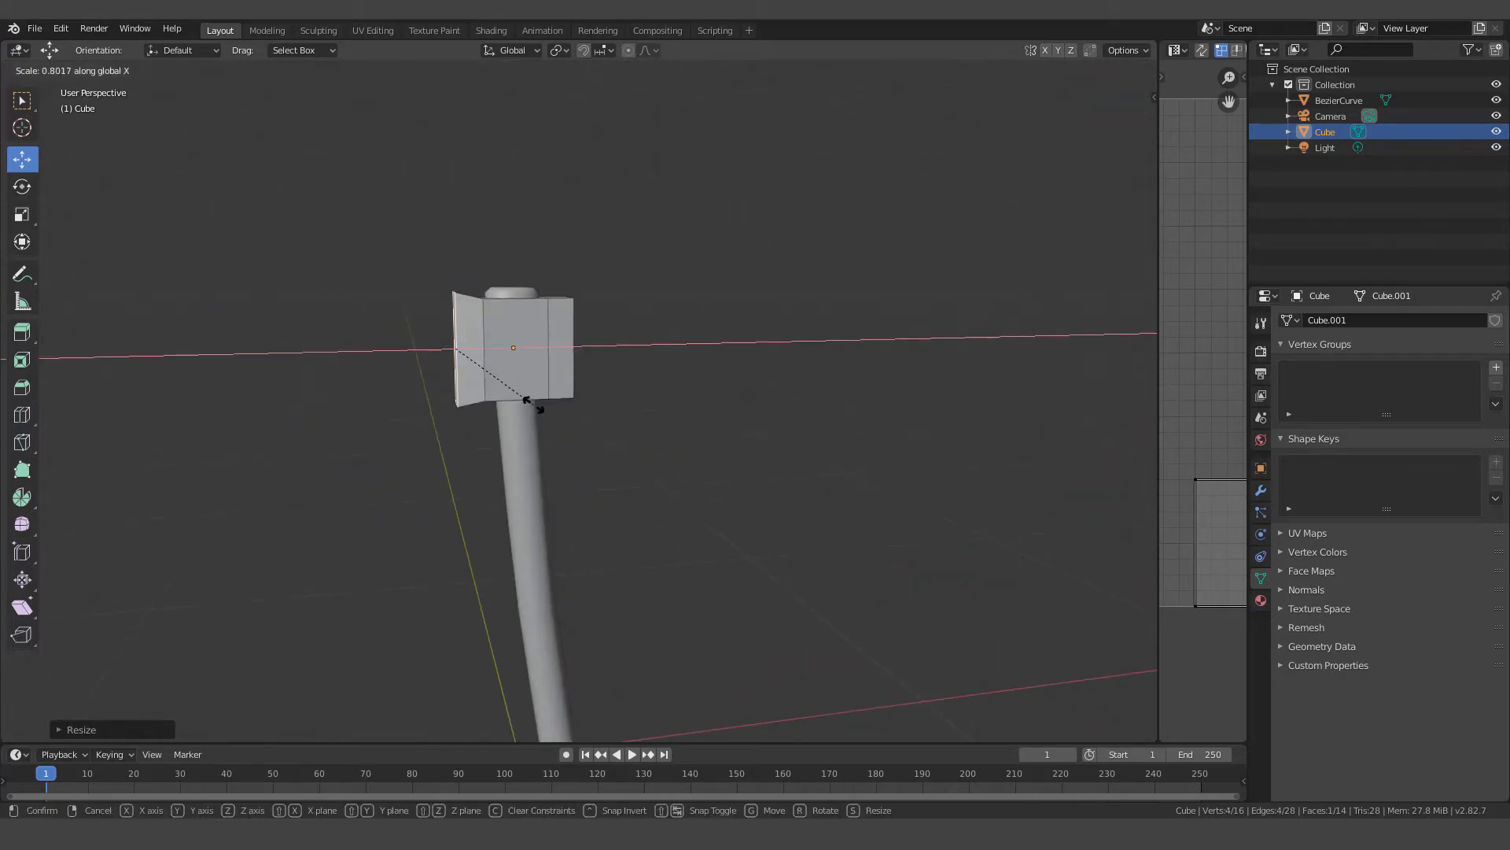
right_click(527, 397)
middle_click_drag(528, 397, 621, 423)
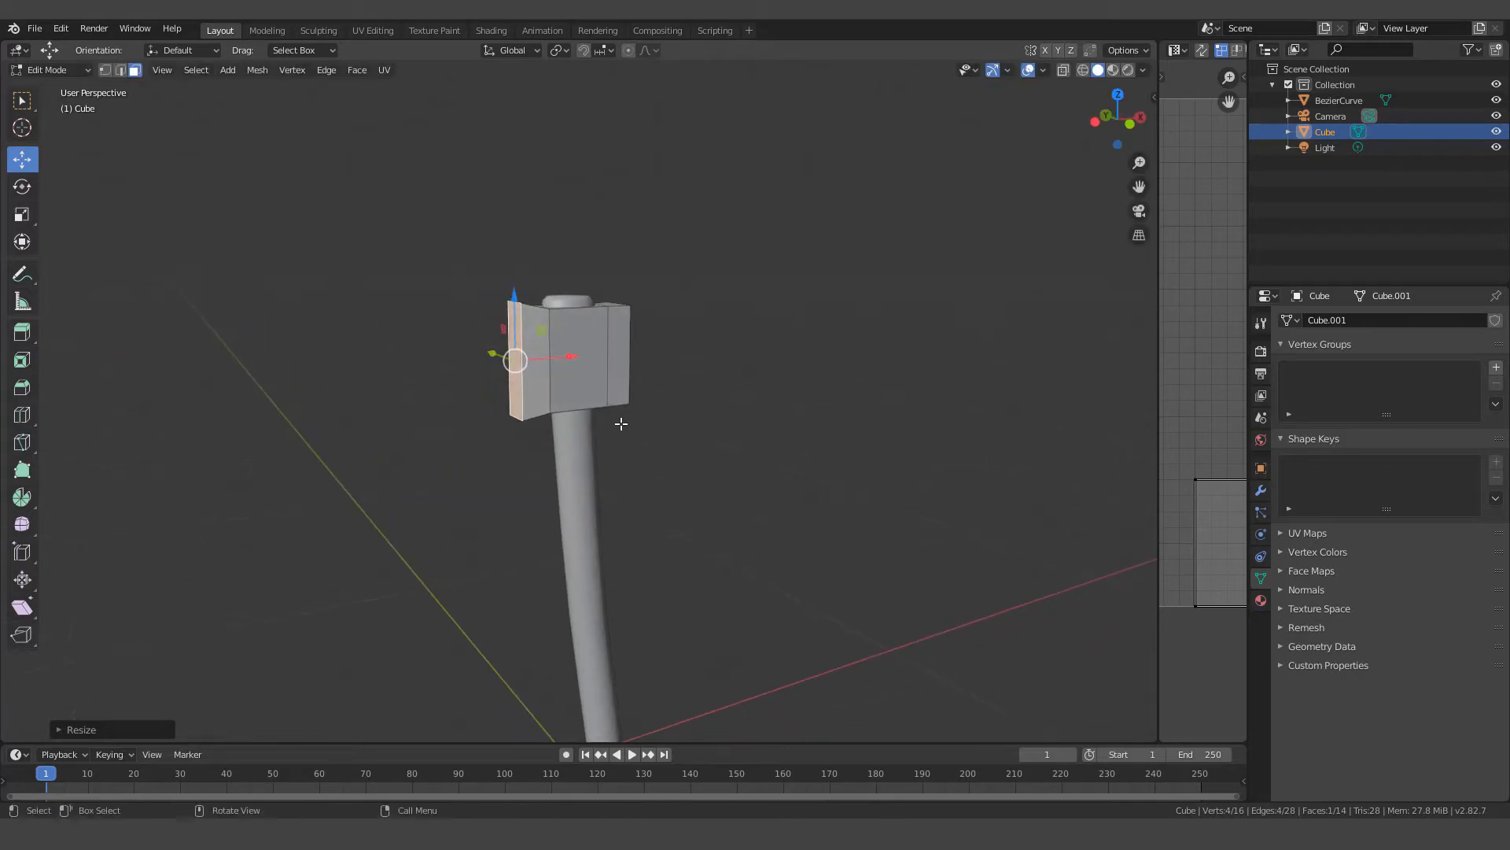
Extrude the narrowed end face outward along negative X by a little over 0.05 m
key("e")
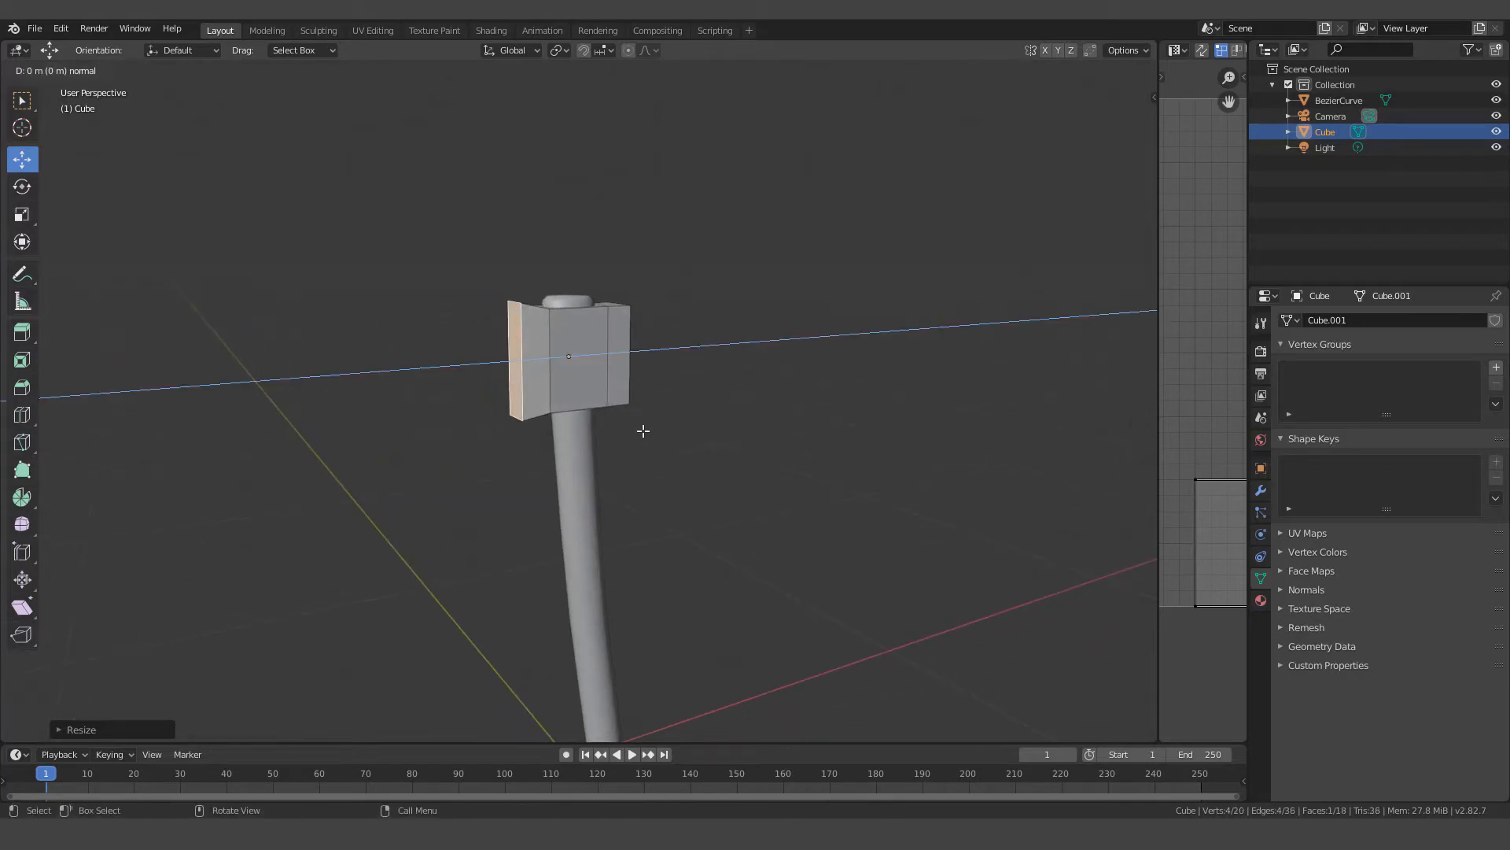
key("x")
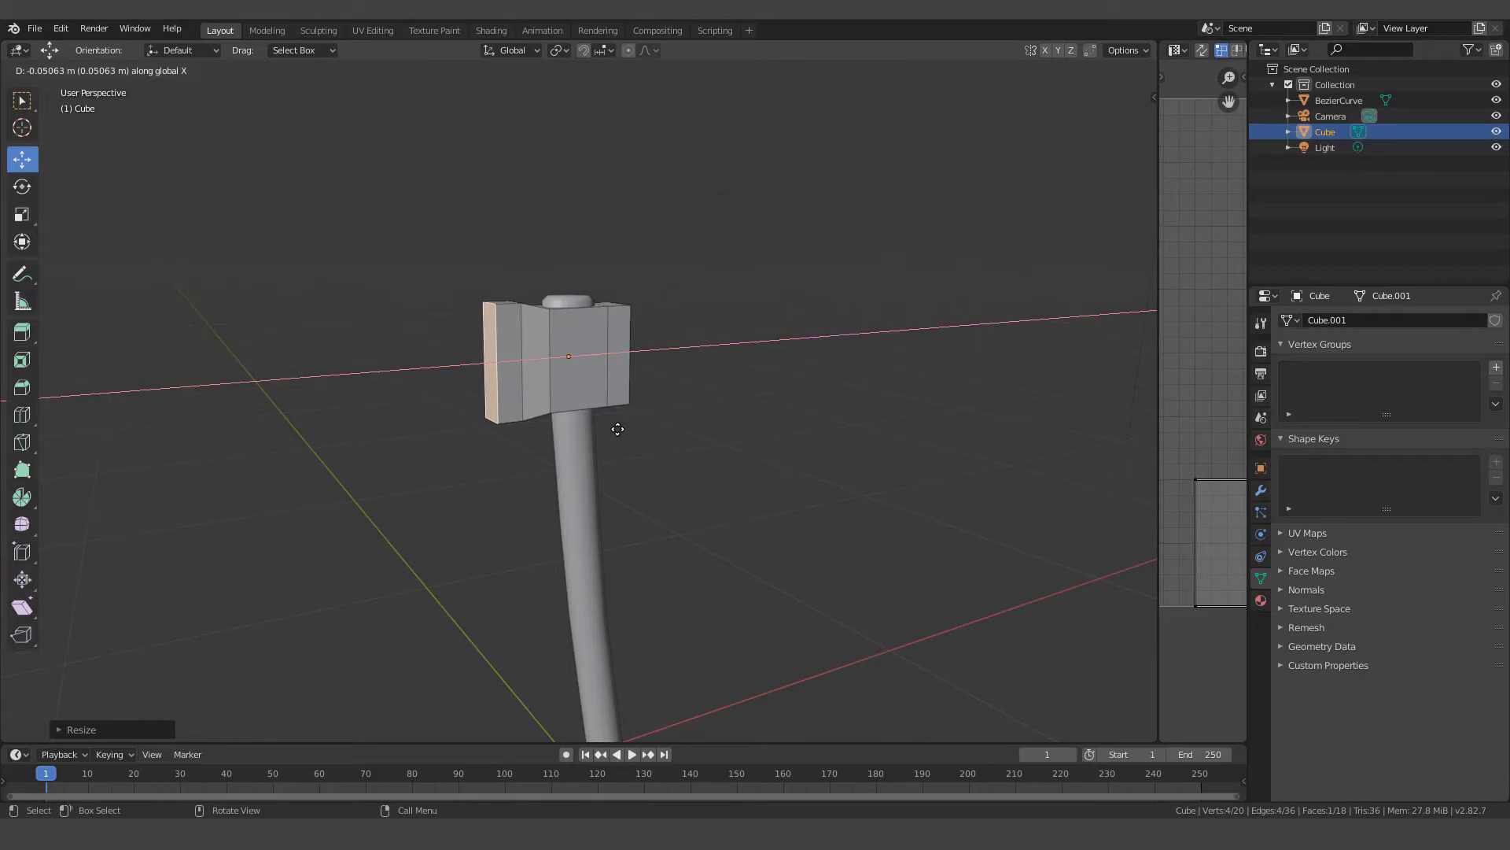
left_click(608, 429)
Scale the extruded end face along Z to about 1.4 and lower it slightly to flare the blade
middle_click_drag(571, 458, 530, 444)
key("s")
key("z")
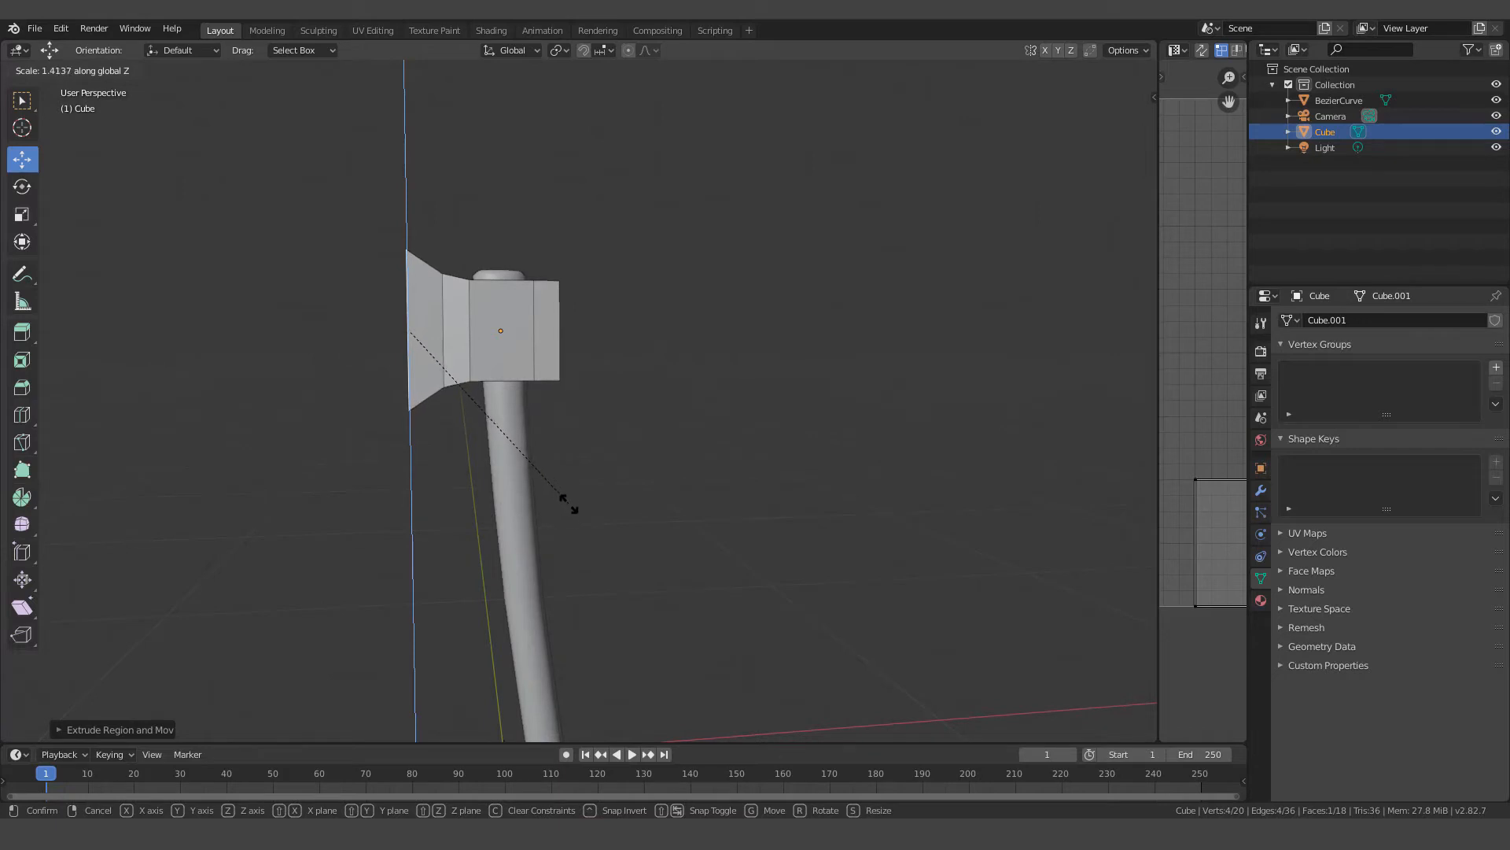
left_click(557, 481)
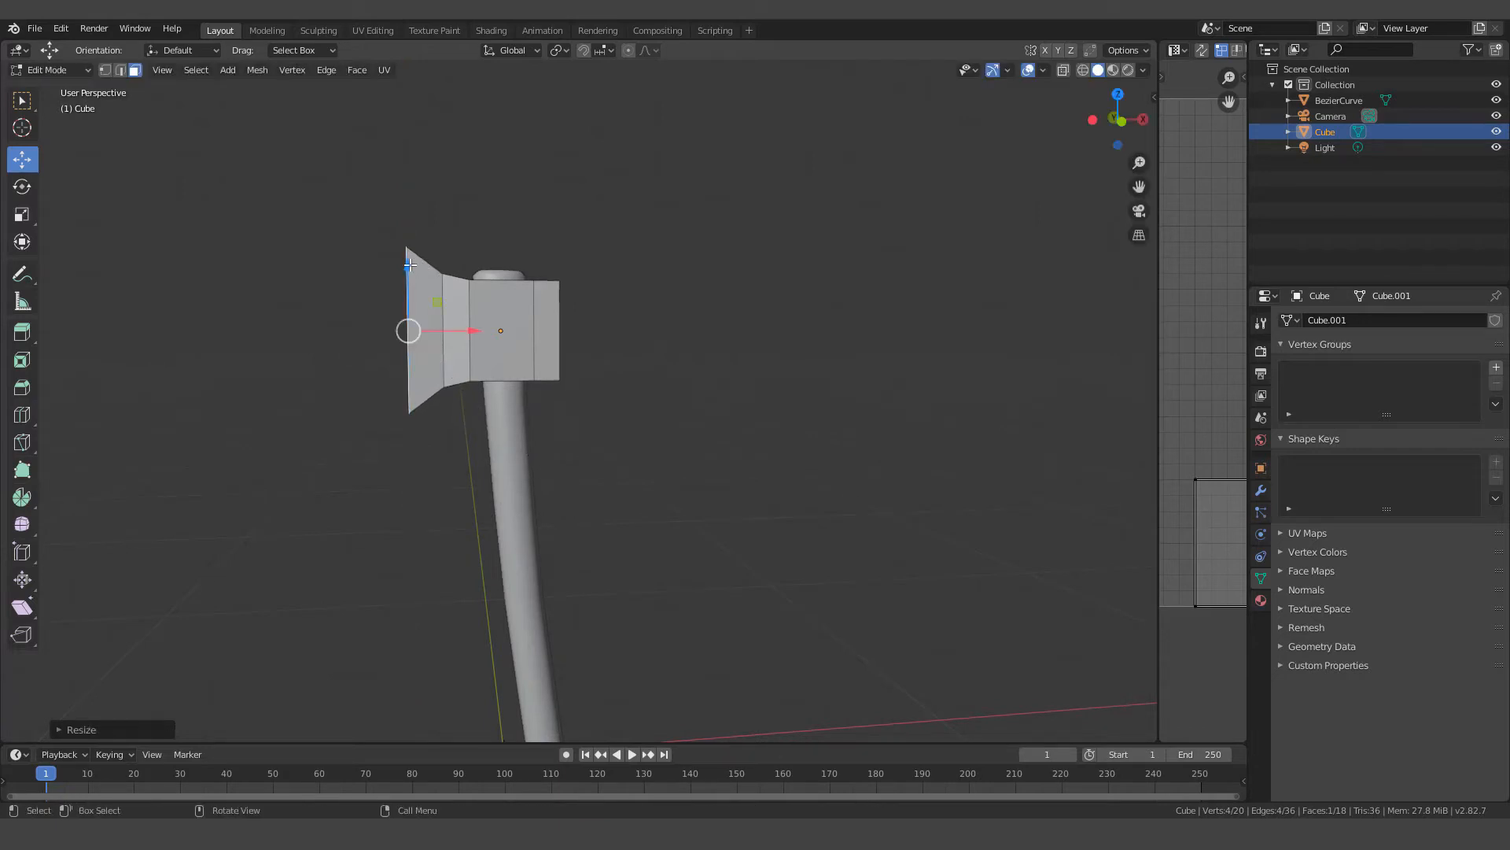
left_click_drag(410, 265, 411, 275)
Thin the flared end face along Y to less than half its thickness
middle_click_drag(411, 275, 550, 367)
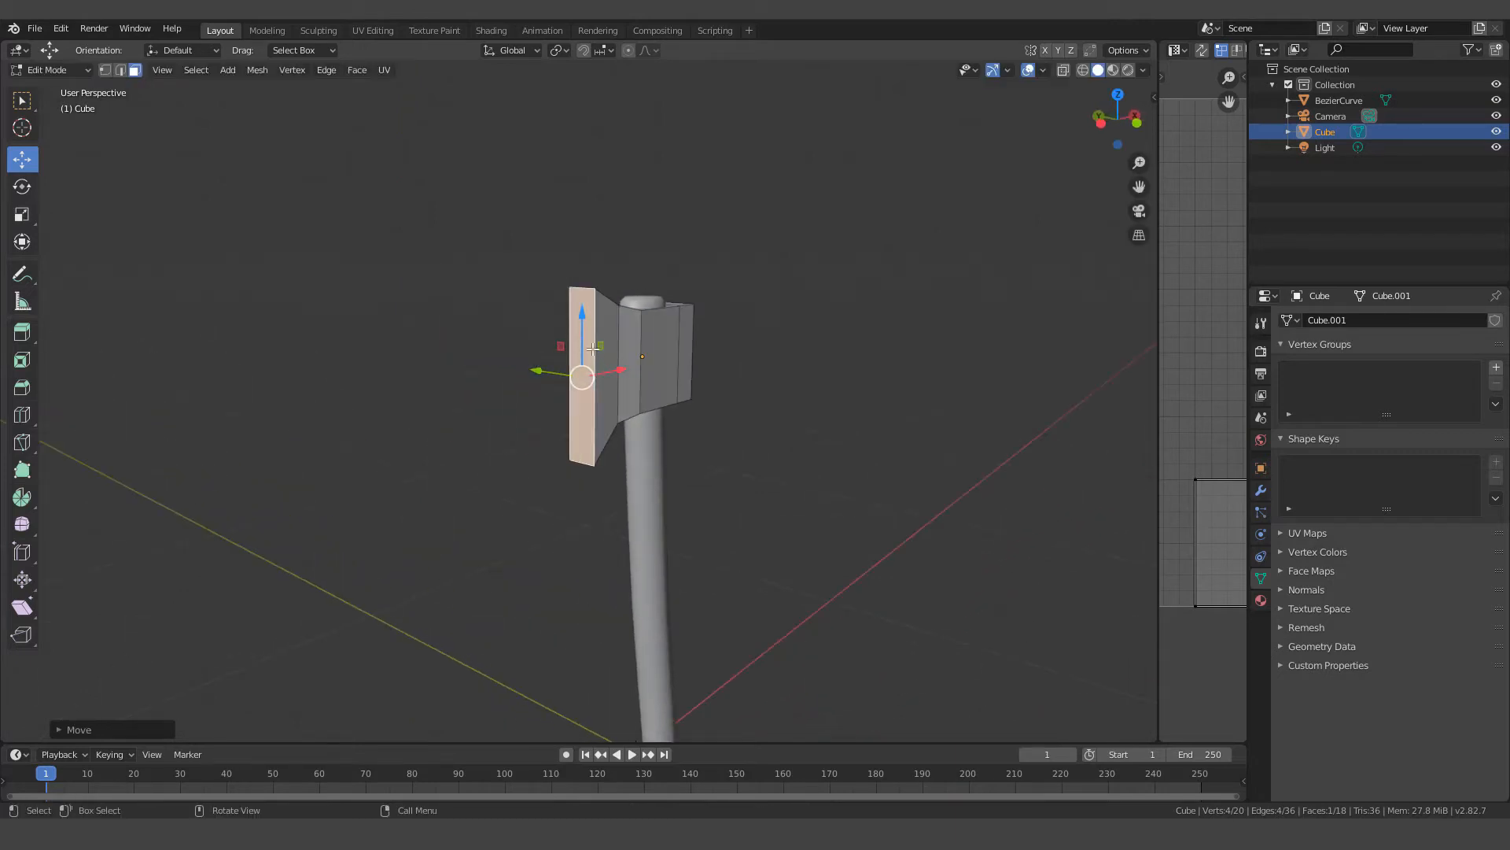
key("y")
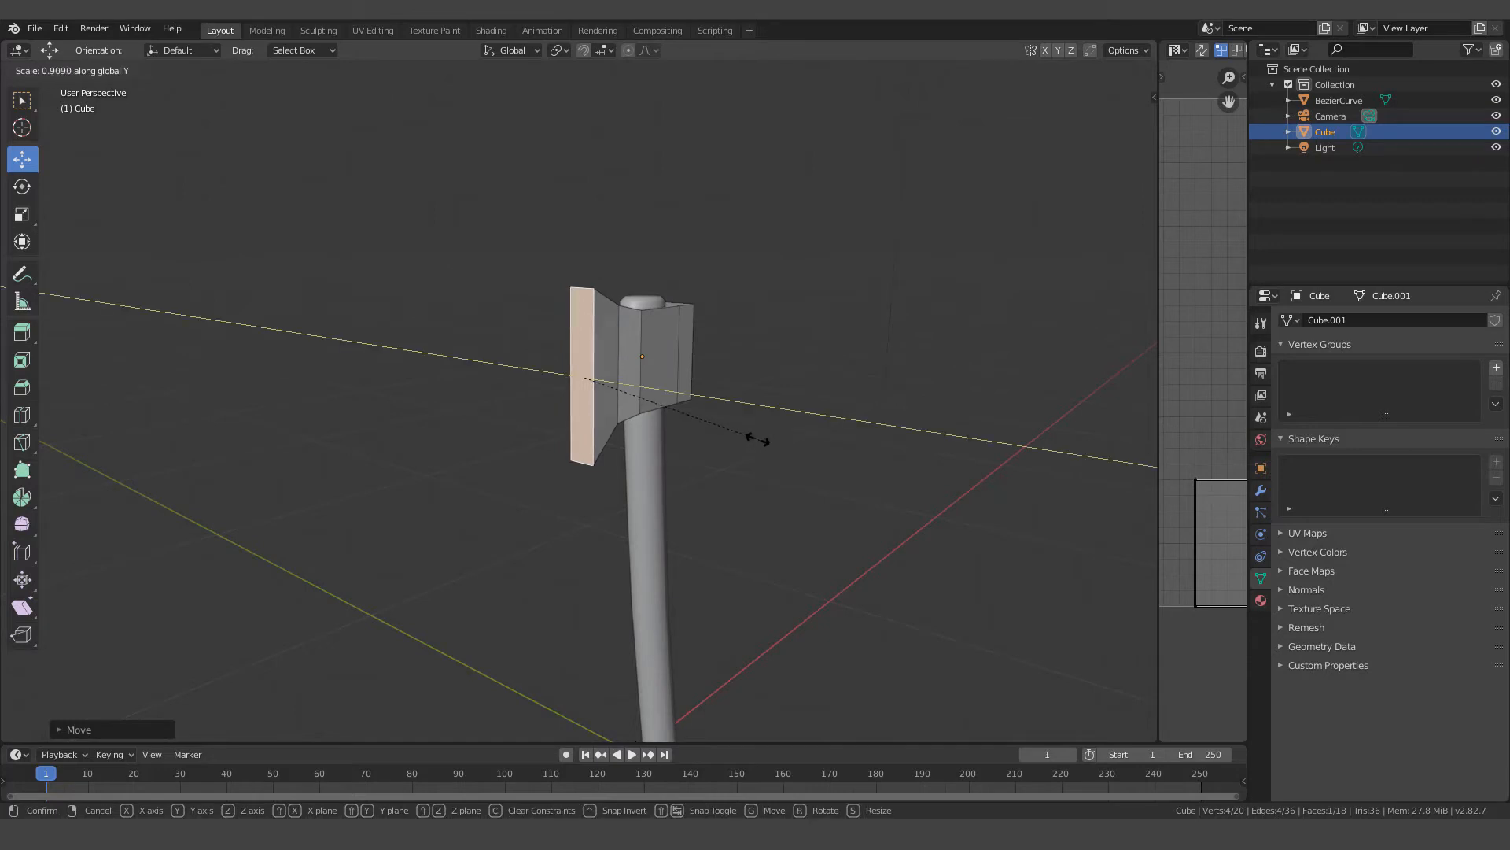
left_click(661, 398)
Extrude the thinned end face farther outward along negative X to add another blade segment
middle_click_drag(661, 397, 583, 380)
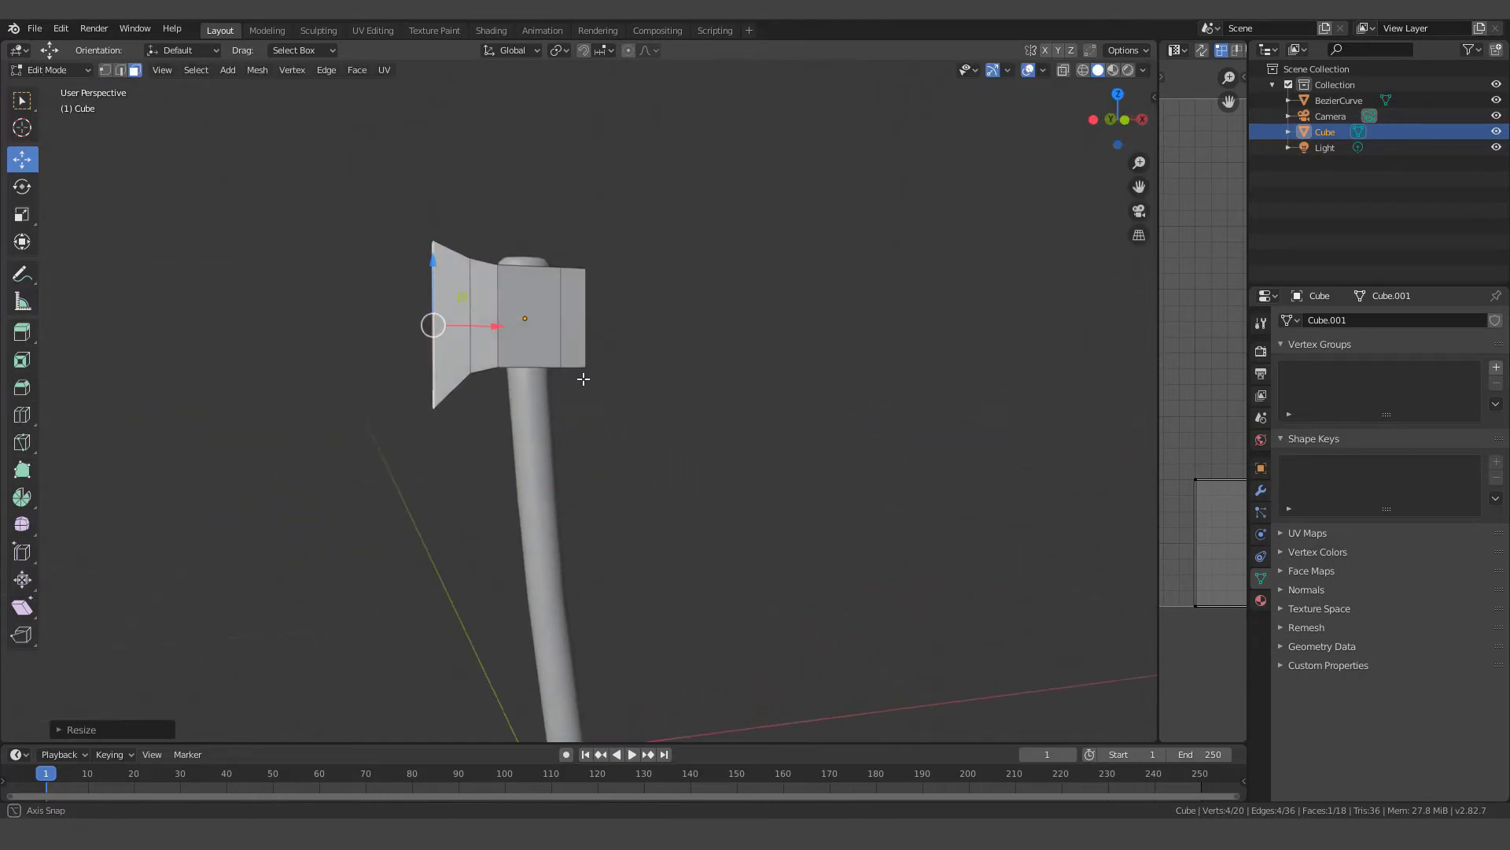
key("g")
key("x")
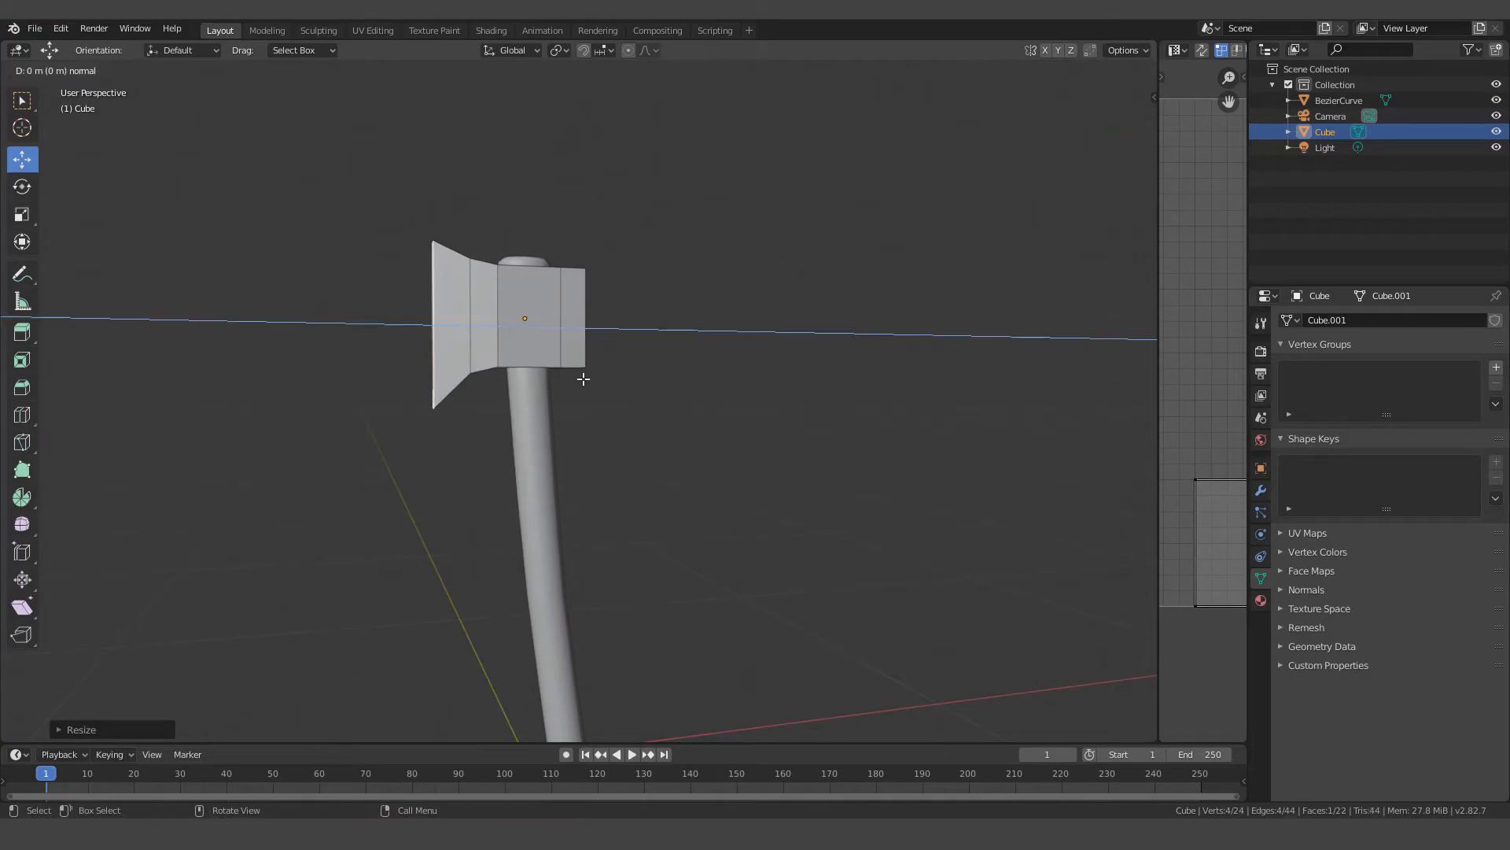
left_click(540, 370)
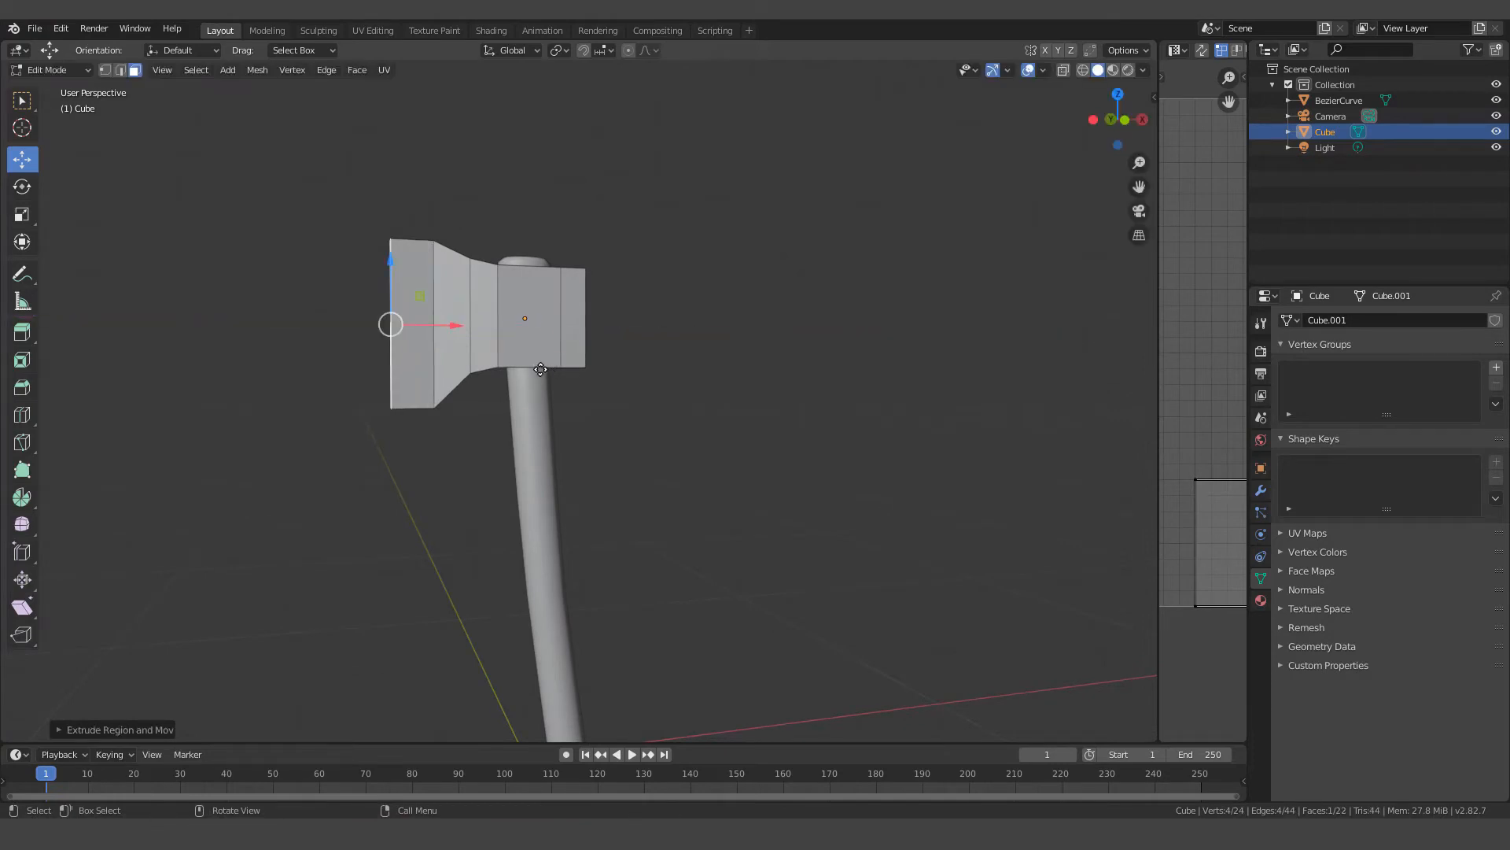
Scale the new blade segment's end face along Z to about 1.25 and shift it slightly downward
middle_click_drag(540, 369, 527, 412)
key("s")
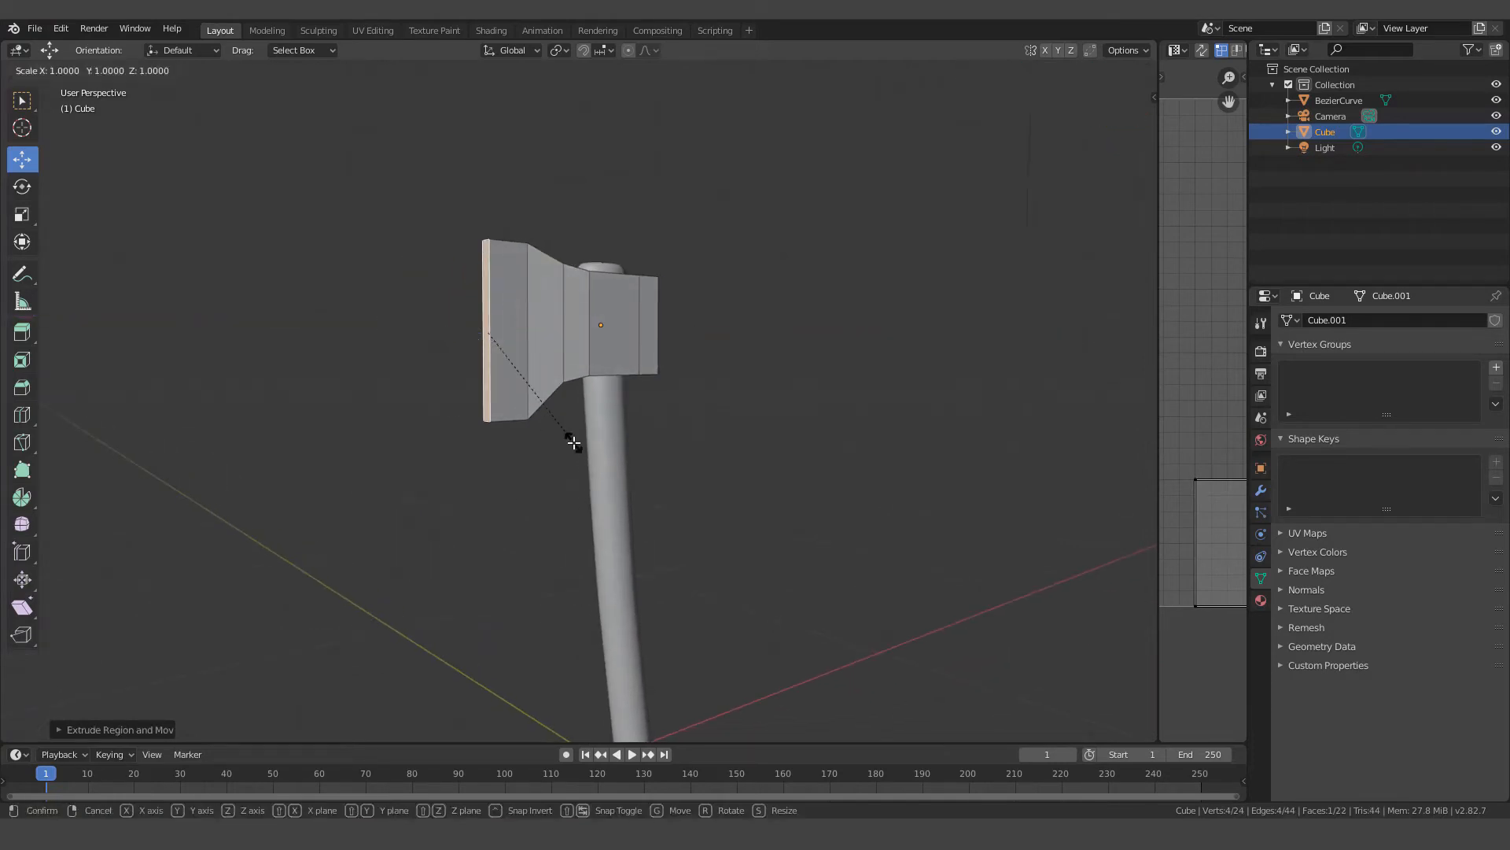
key("z")
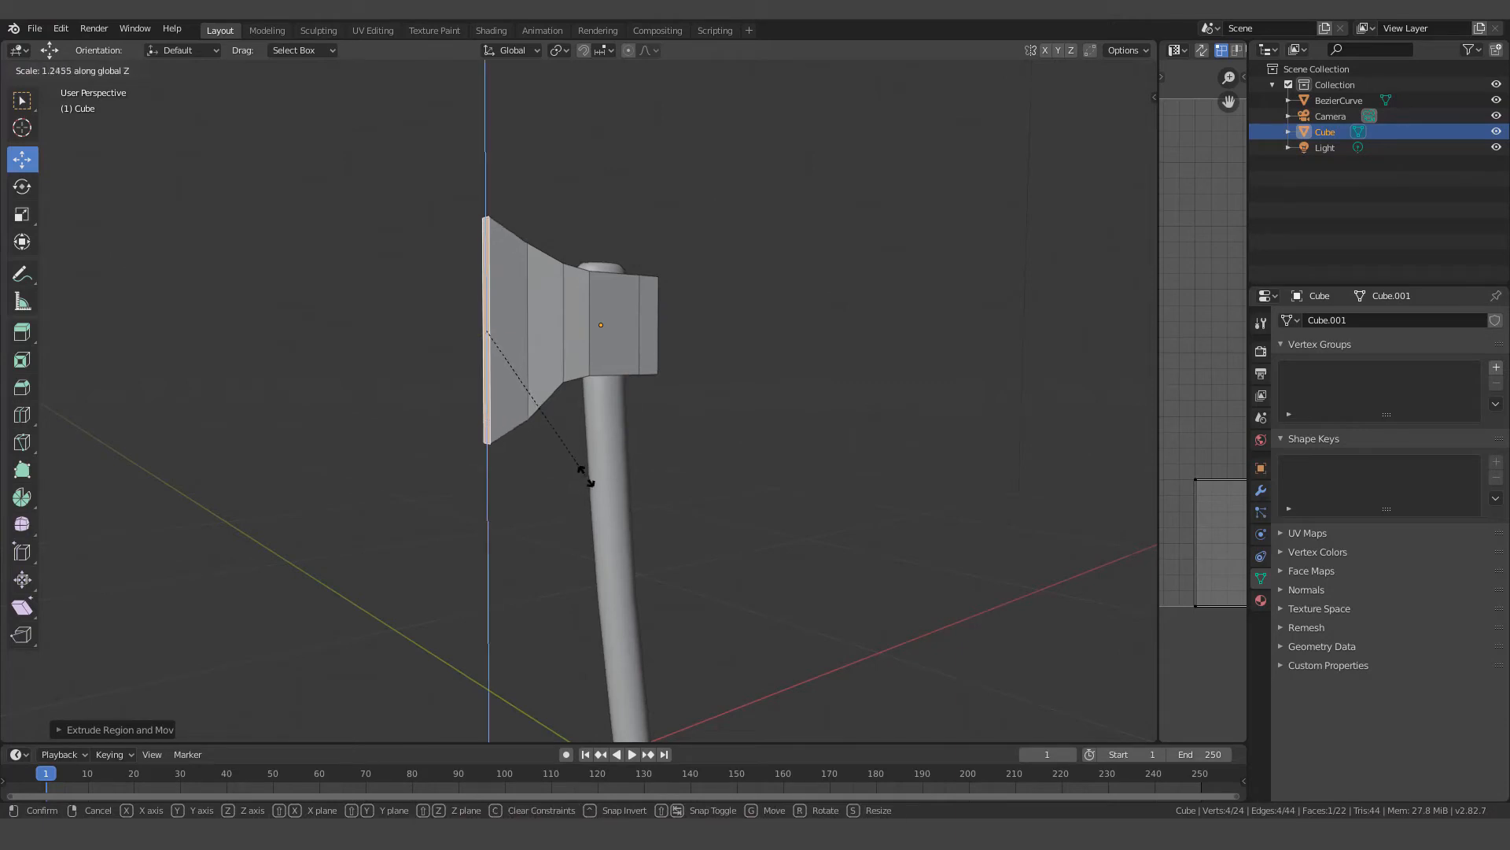
left_click(587, 474)
middle_click_drag(594, 464, 392, 260)
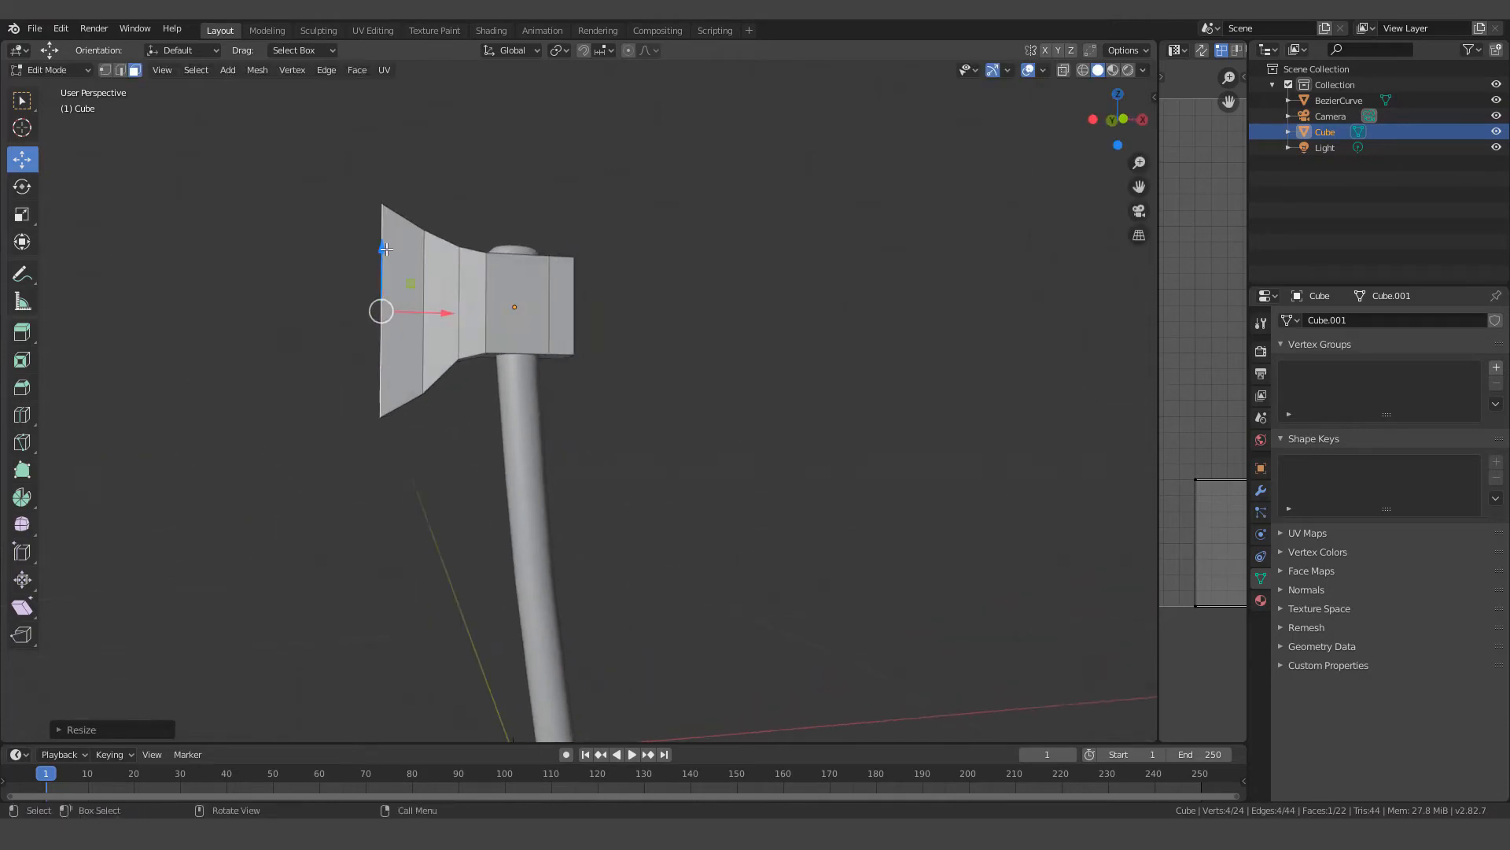
left_click_drag(386, 248, 385, 255)
In edge select mode, pull the bottom edge of the blade's outer face down along Z to lengthen the lower tip
middle_click_drag(385, 255, 504, 373)
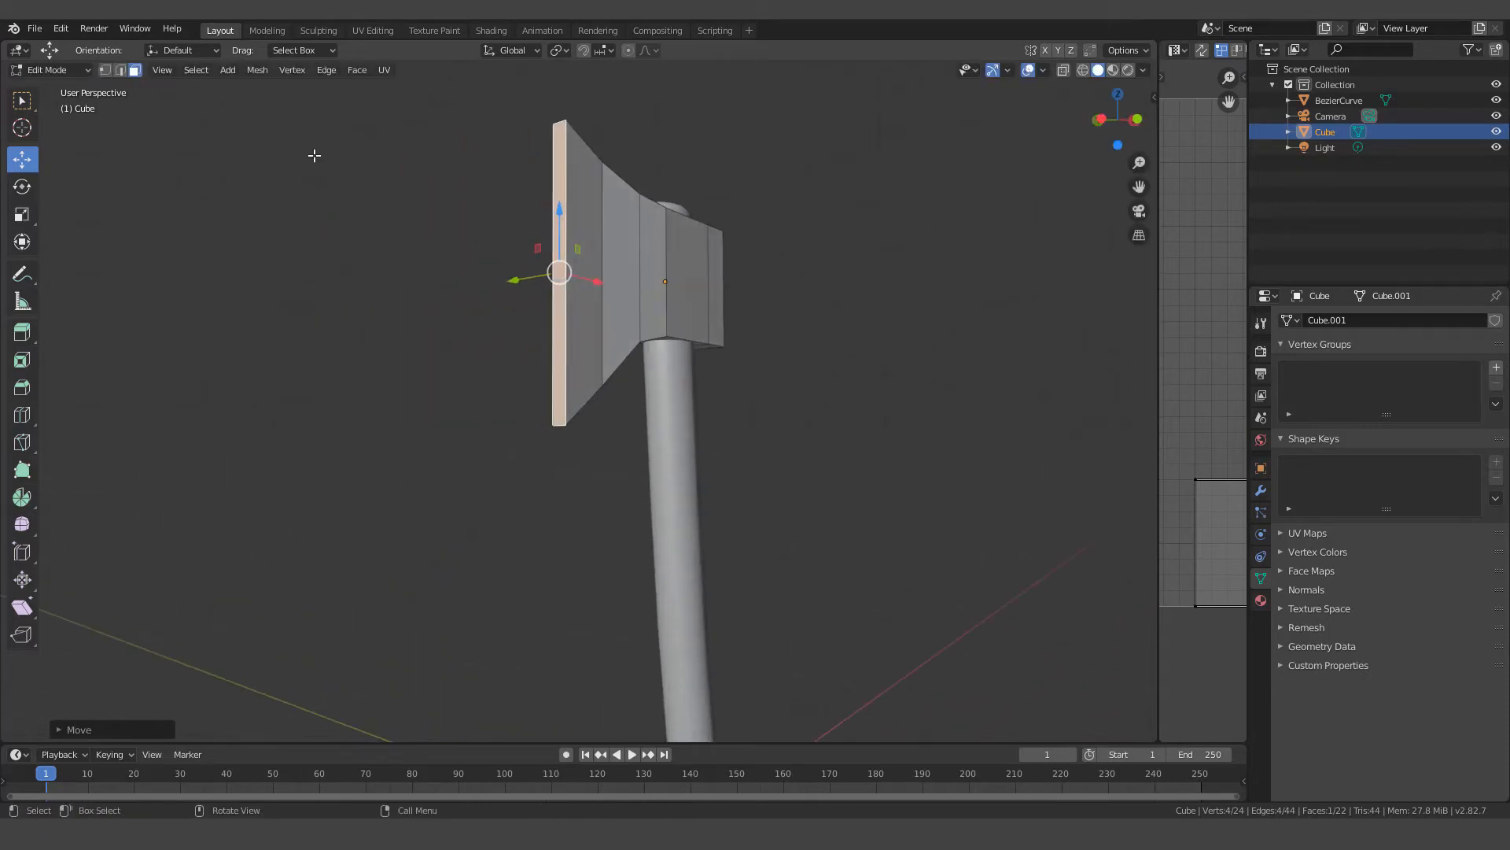
left_click(121, 70)
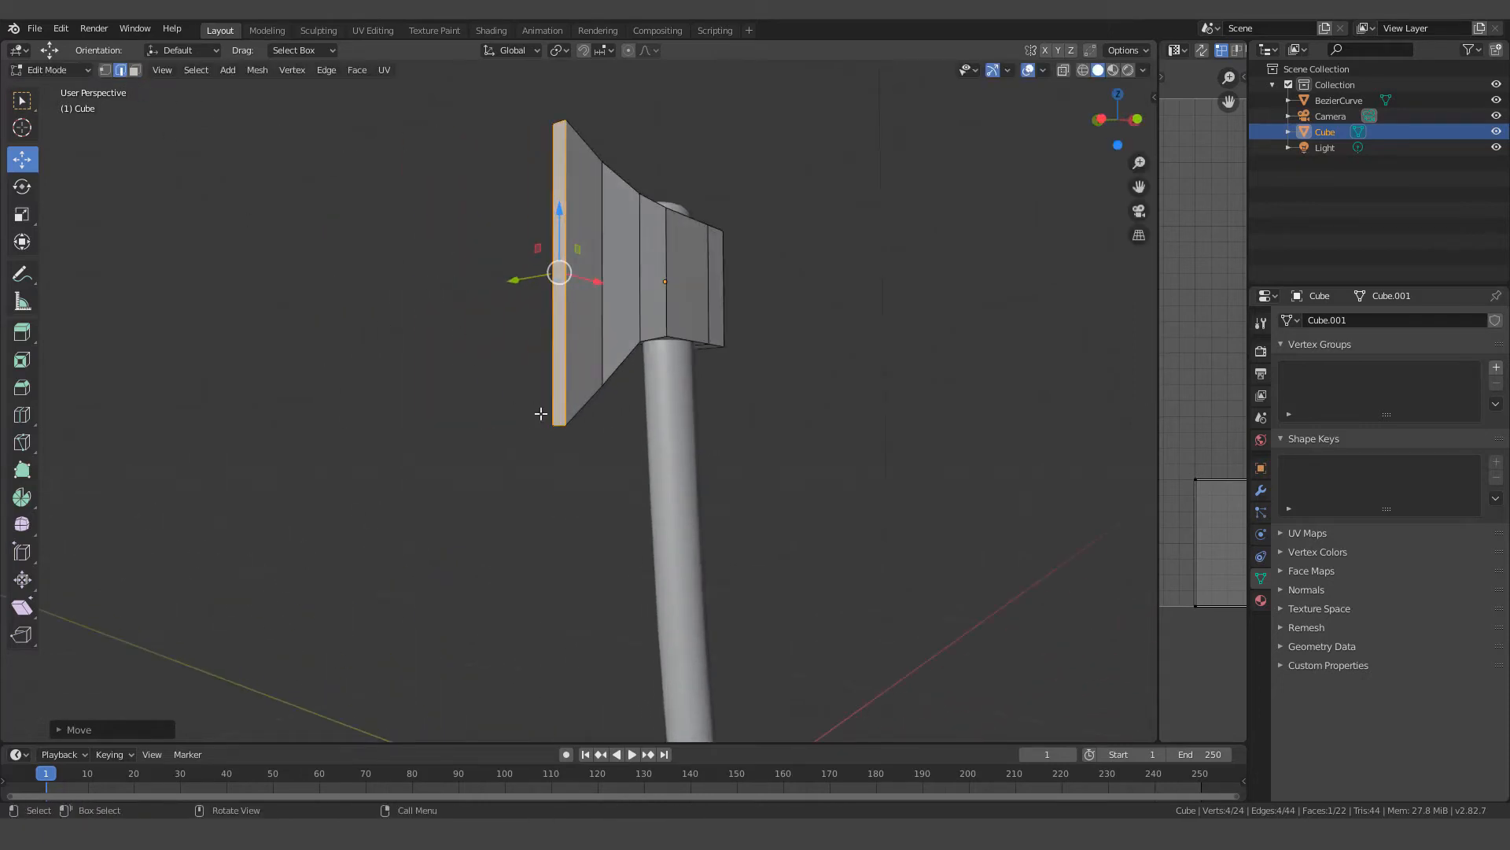
left_click(560, 427)
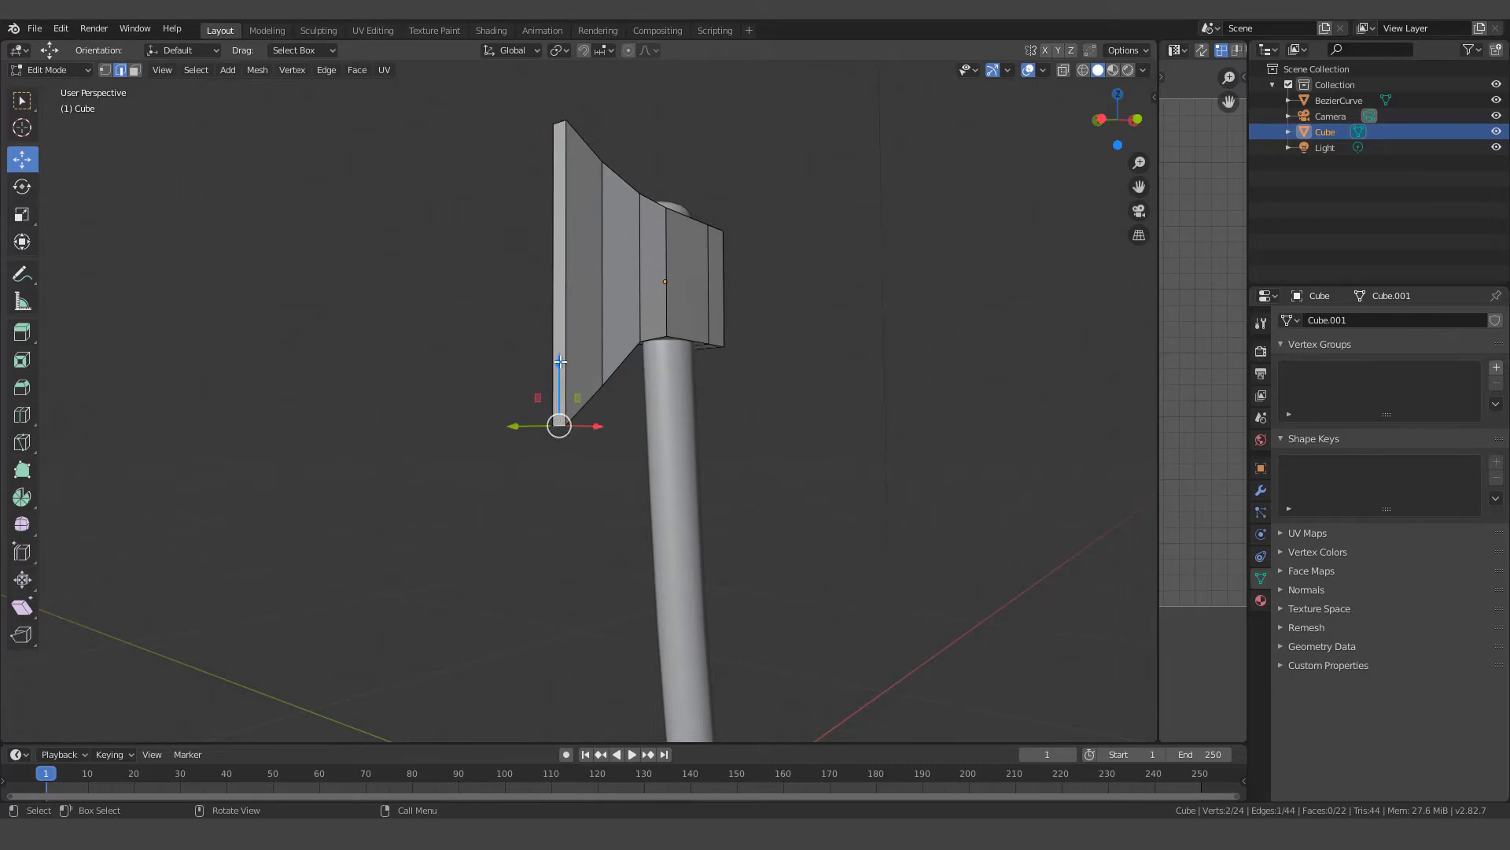
left_click_drag(563, 373, 563, 409)
middle_click_drag(563, 409, 515, 432)
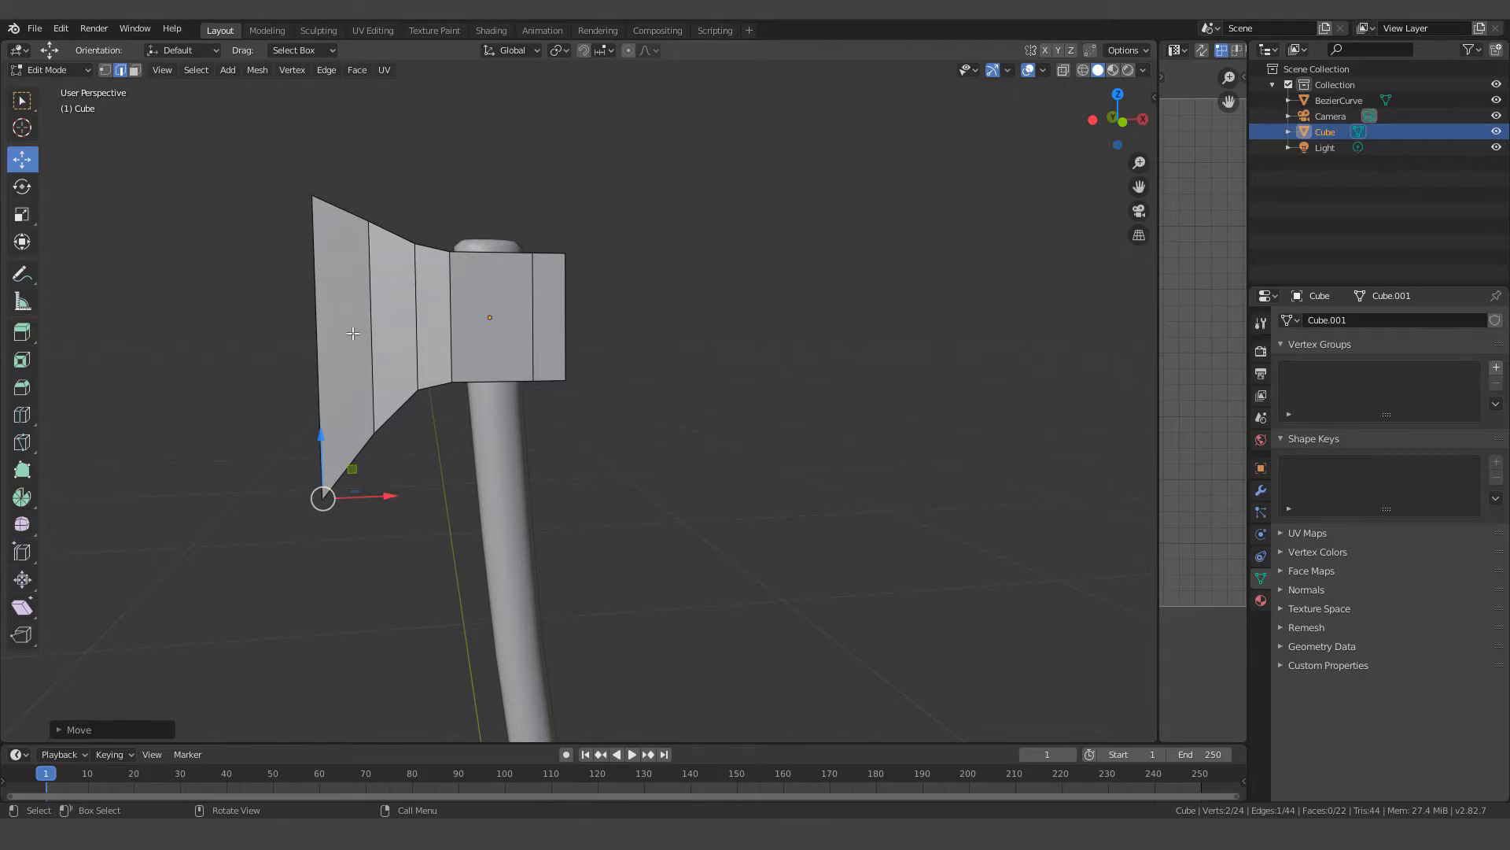
Lower the top edge of the loop just behind the blade's outer face slightly along Z
middle_click_drag(344, 313, 359, 358)
left_click(332, 313)
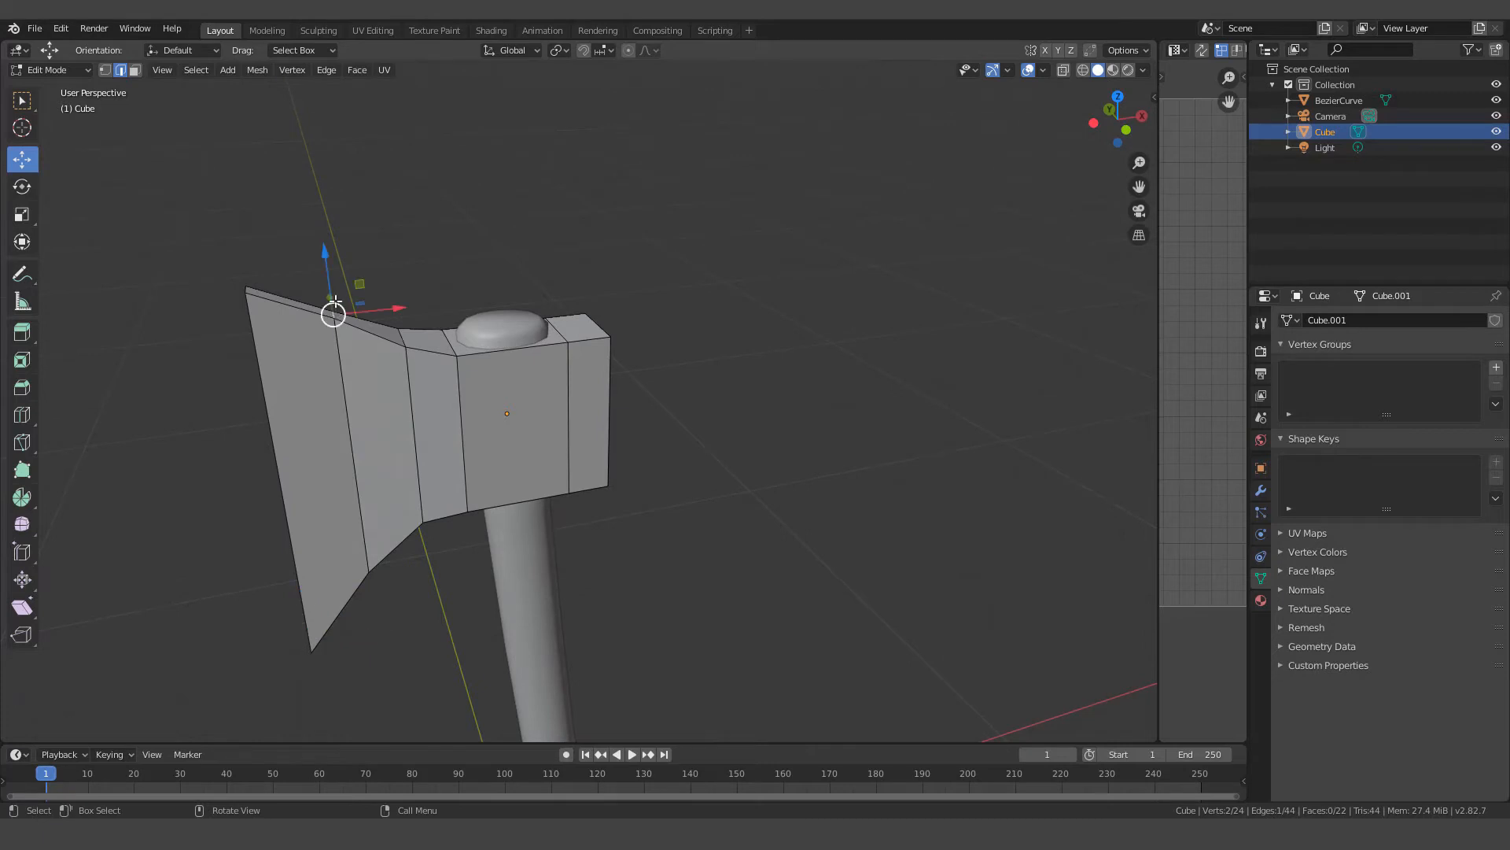
left_click_drag(328, 261, 328, 258)
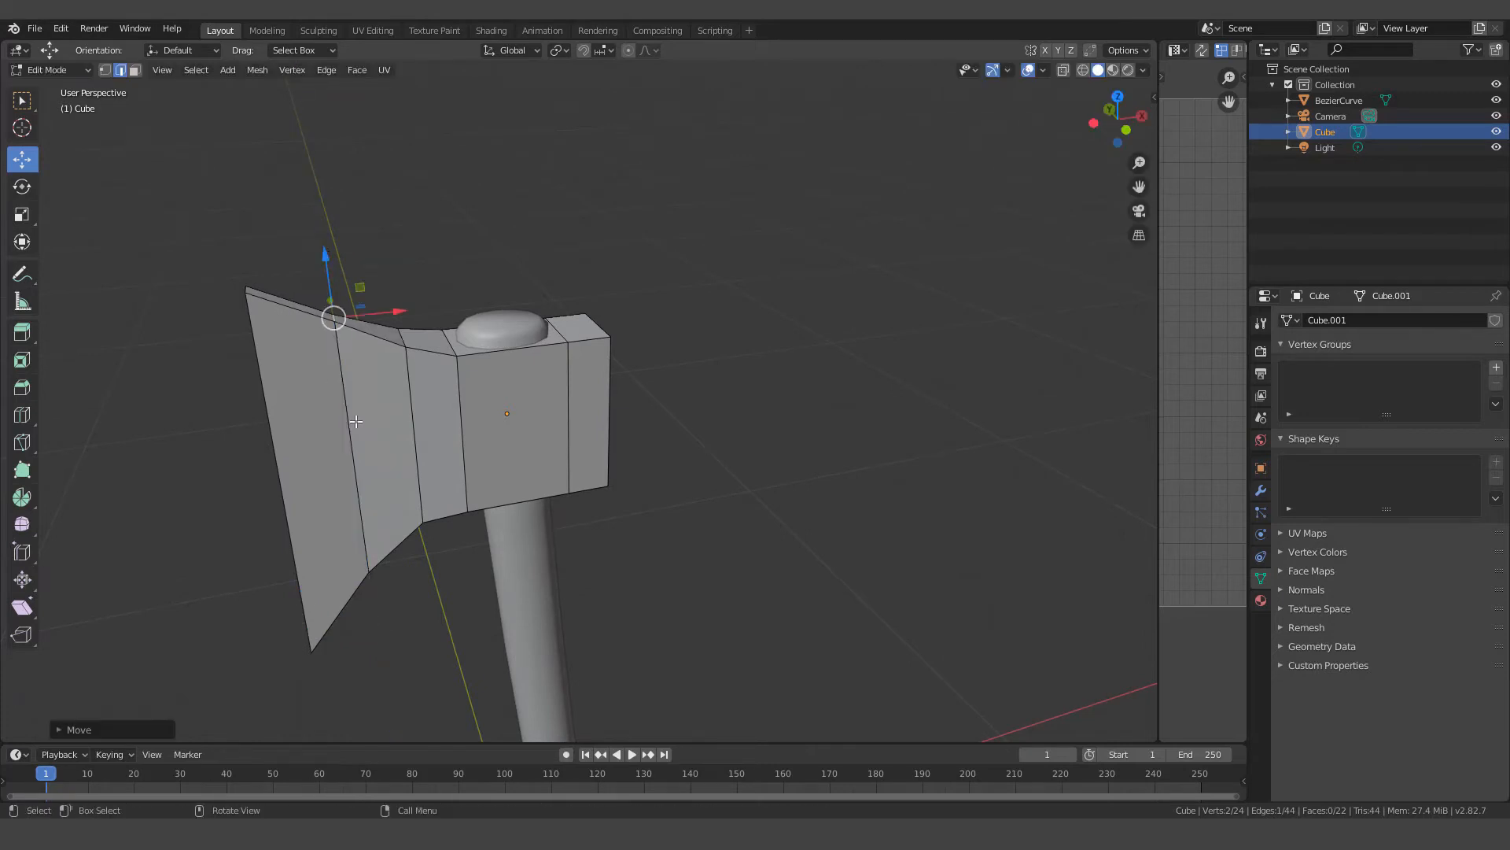
In face select mode, extrude the blade's outer face about 0.09 m along negative X
middle_click_drag(379, 397, 414, 306)
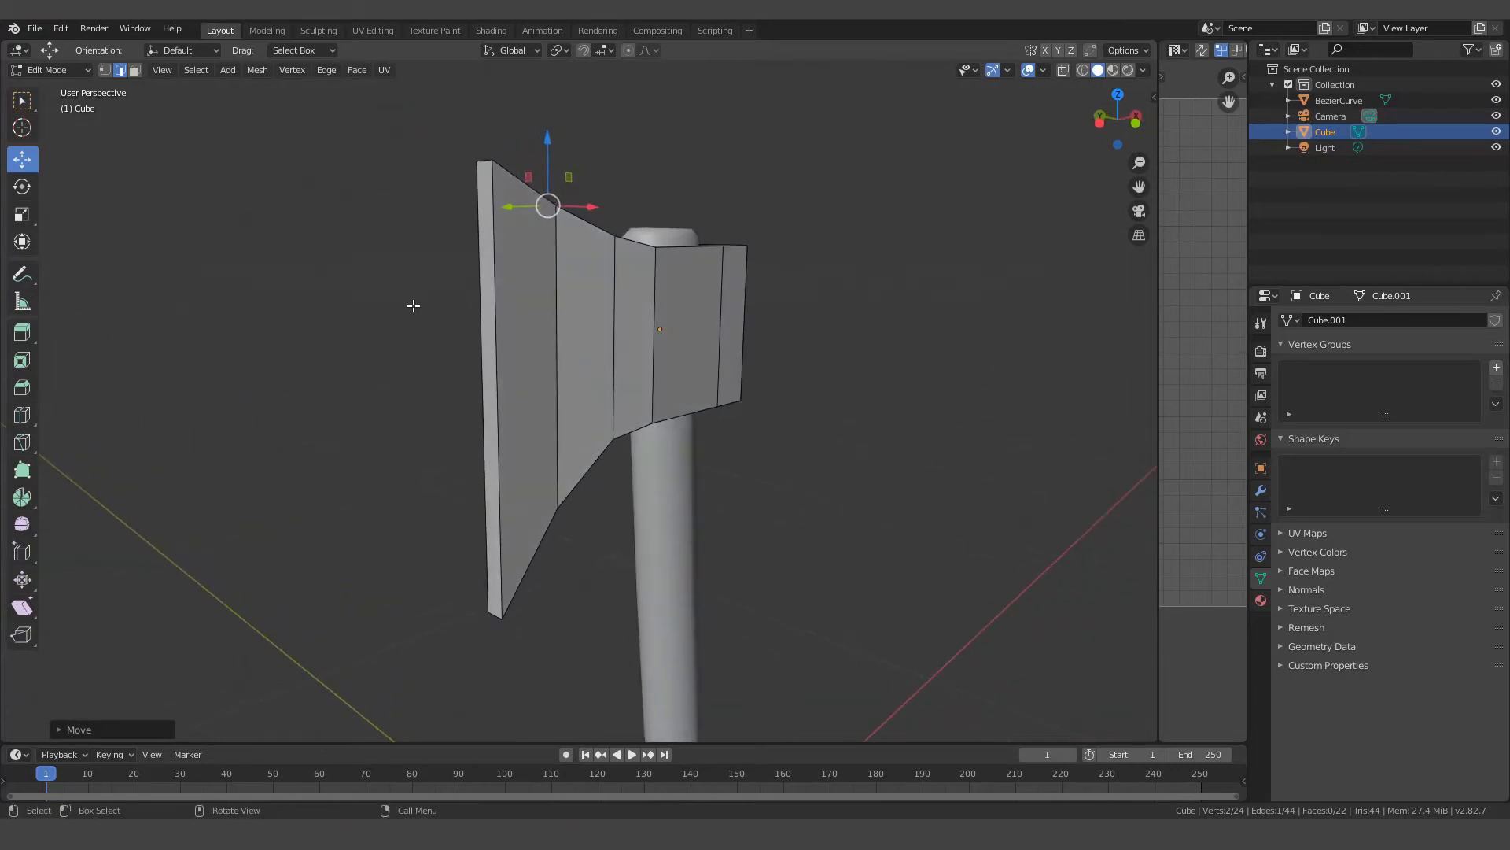
left_click(134, 71)
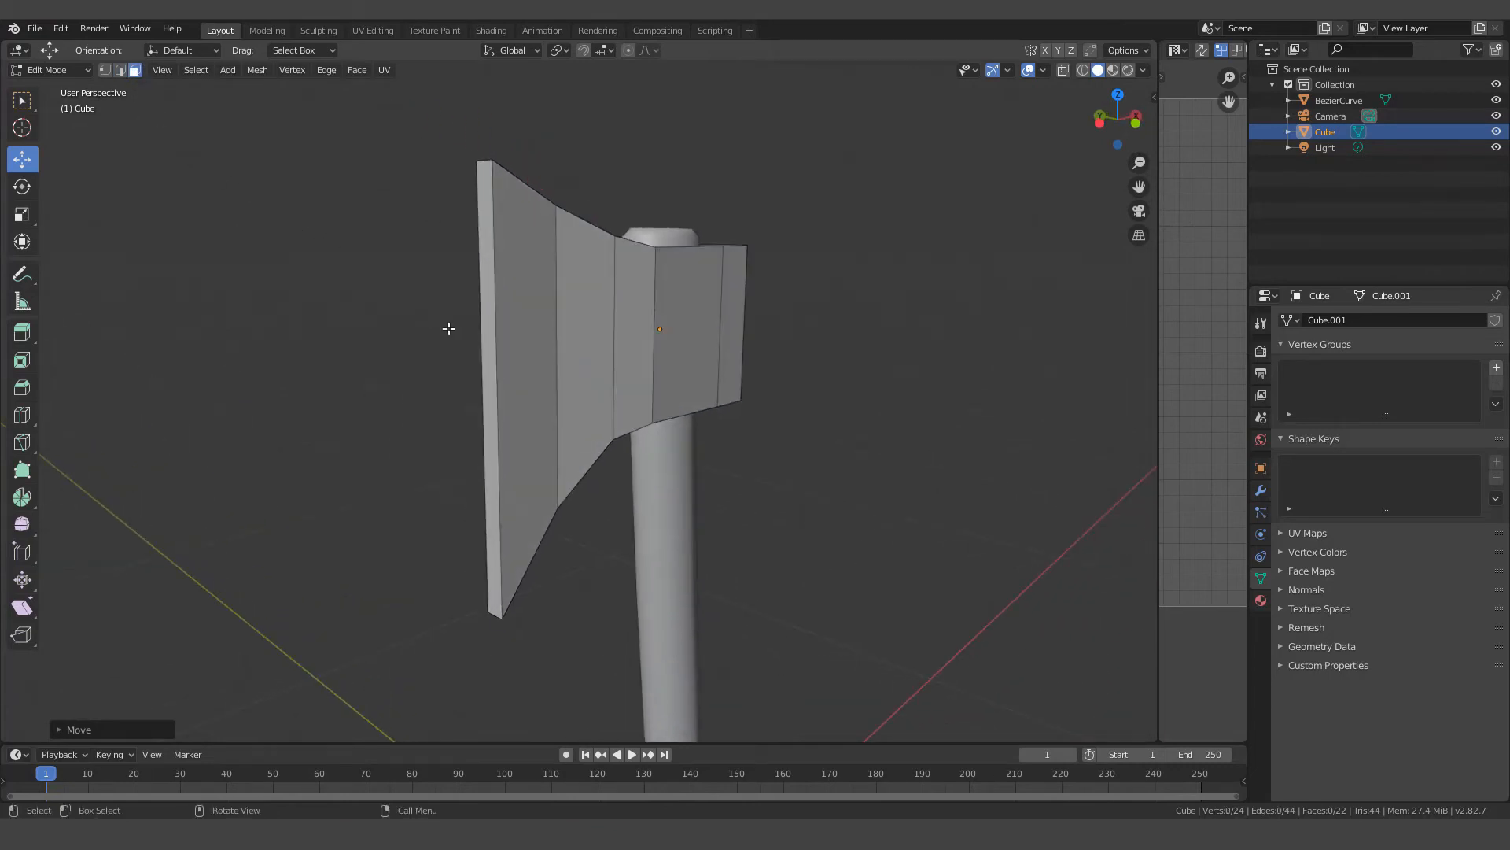
left_click(487, 306)
middle_click_drag(476, 425, 414, 428)
key("e")
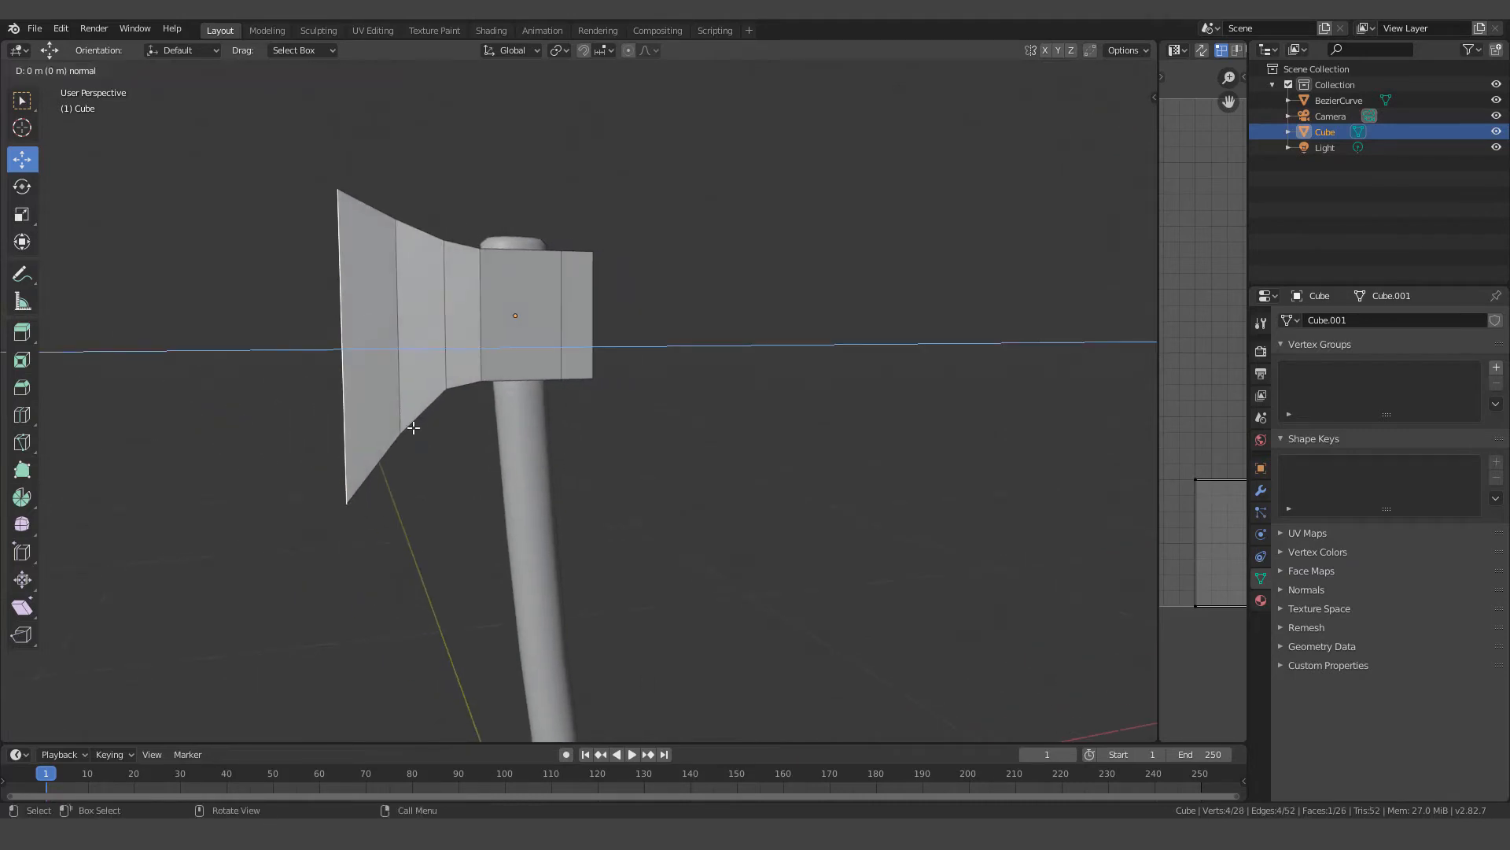
key("x")
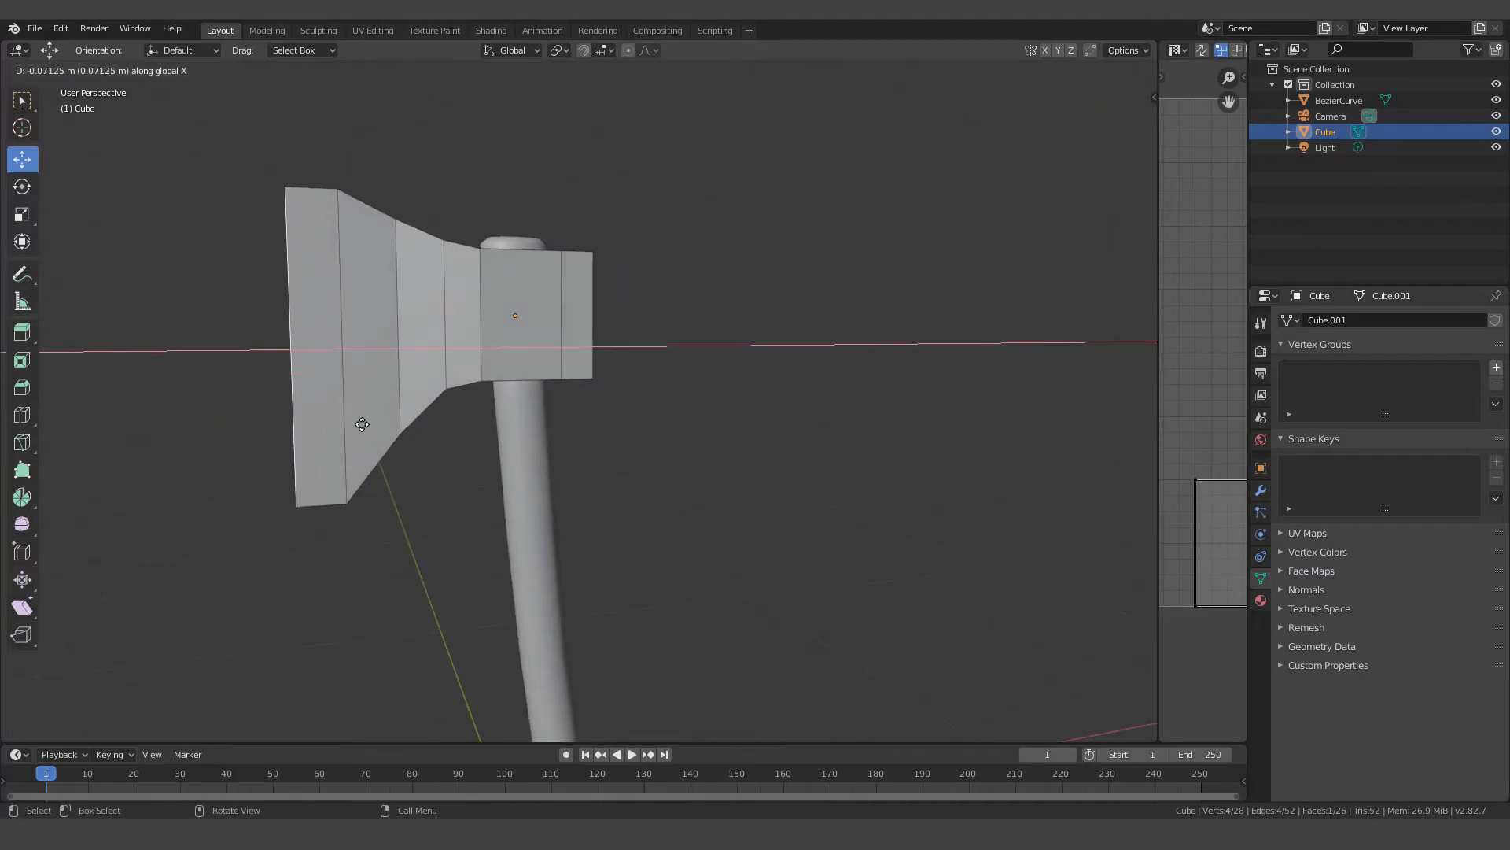
left_click(349, 427)
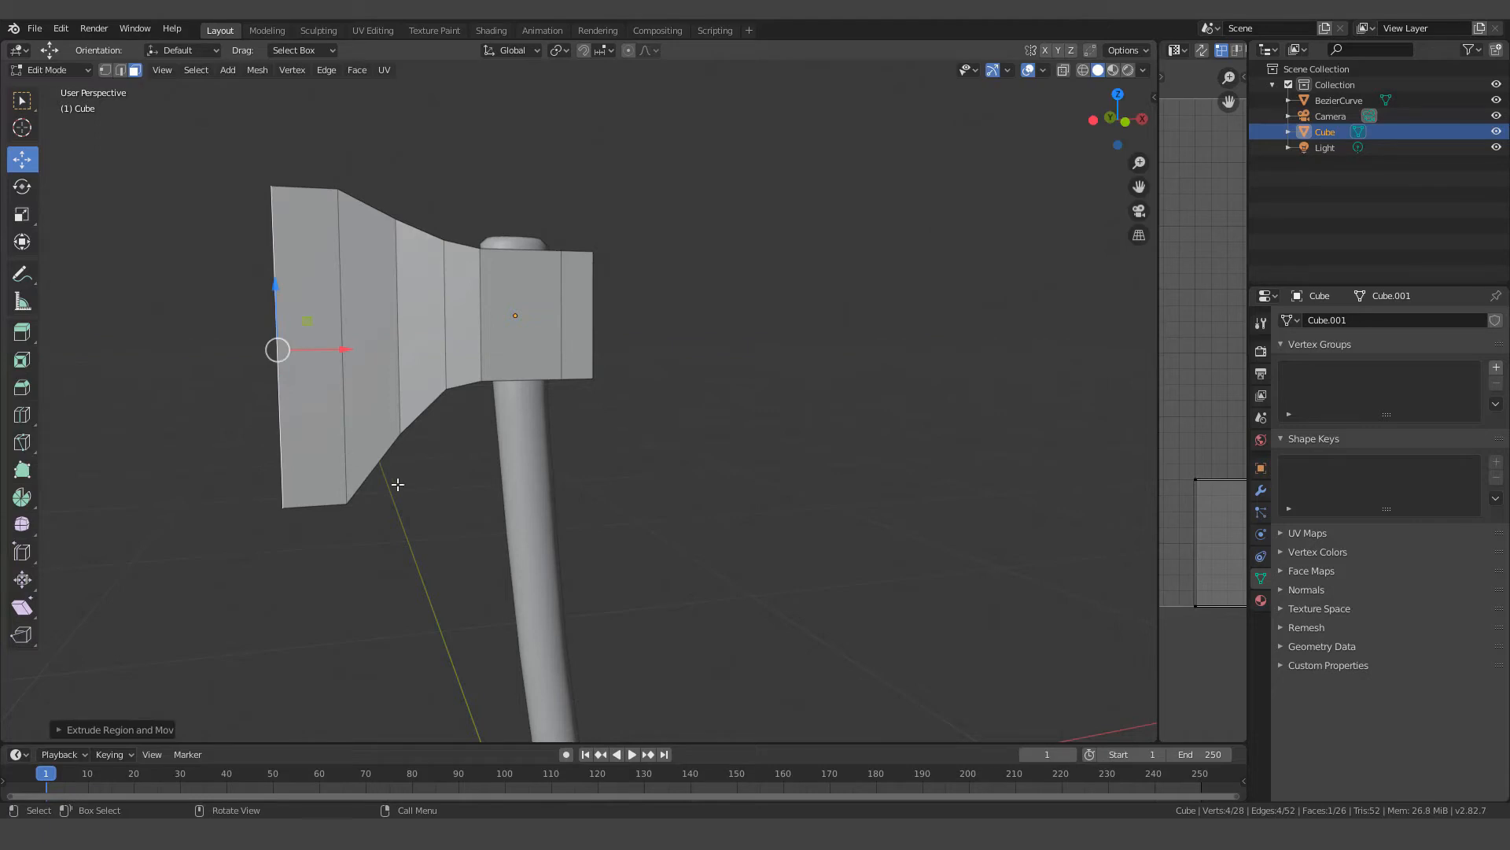
Scale the newly extruded blade face along Z to about 1.2 and move it slightly down
key("s")
key("z")
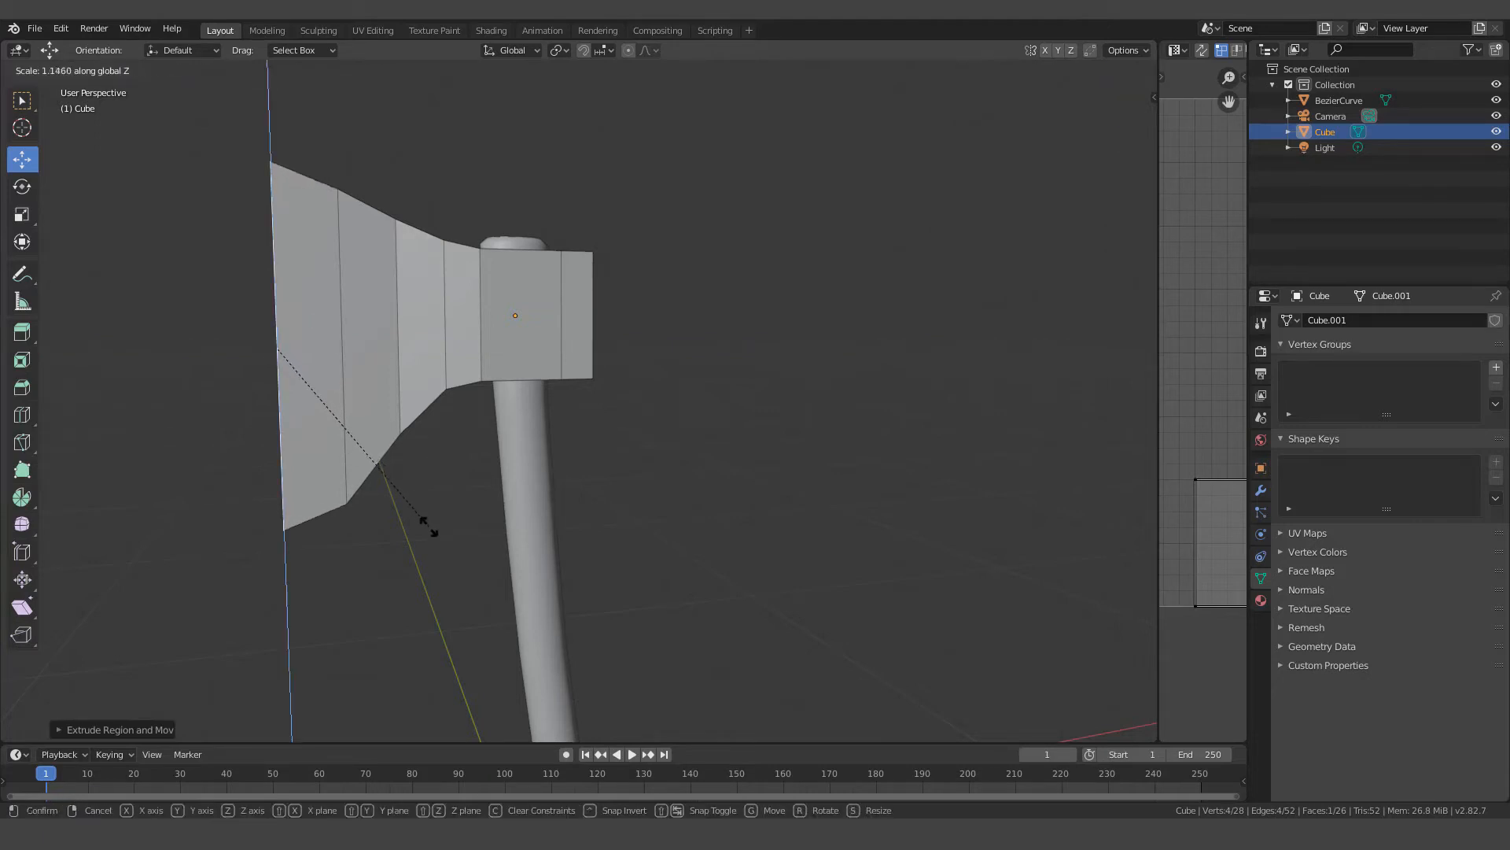
left_click(436, 539)
middle_click_drag(436, 539, 405, 436)
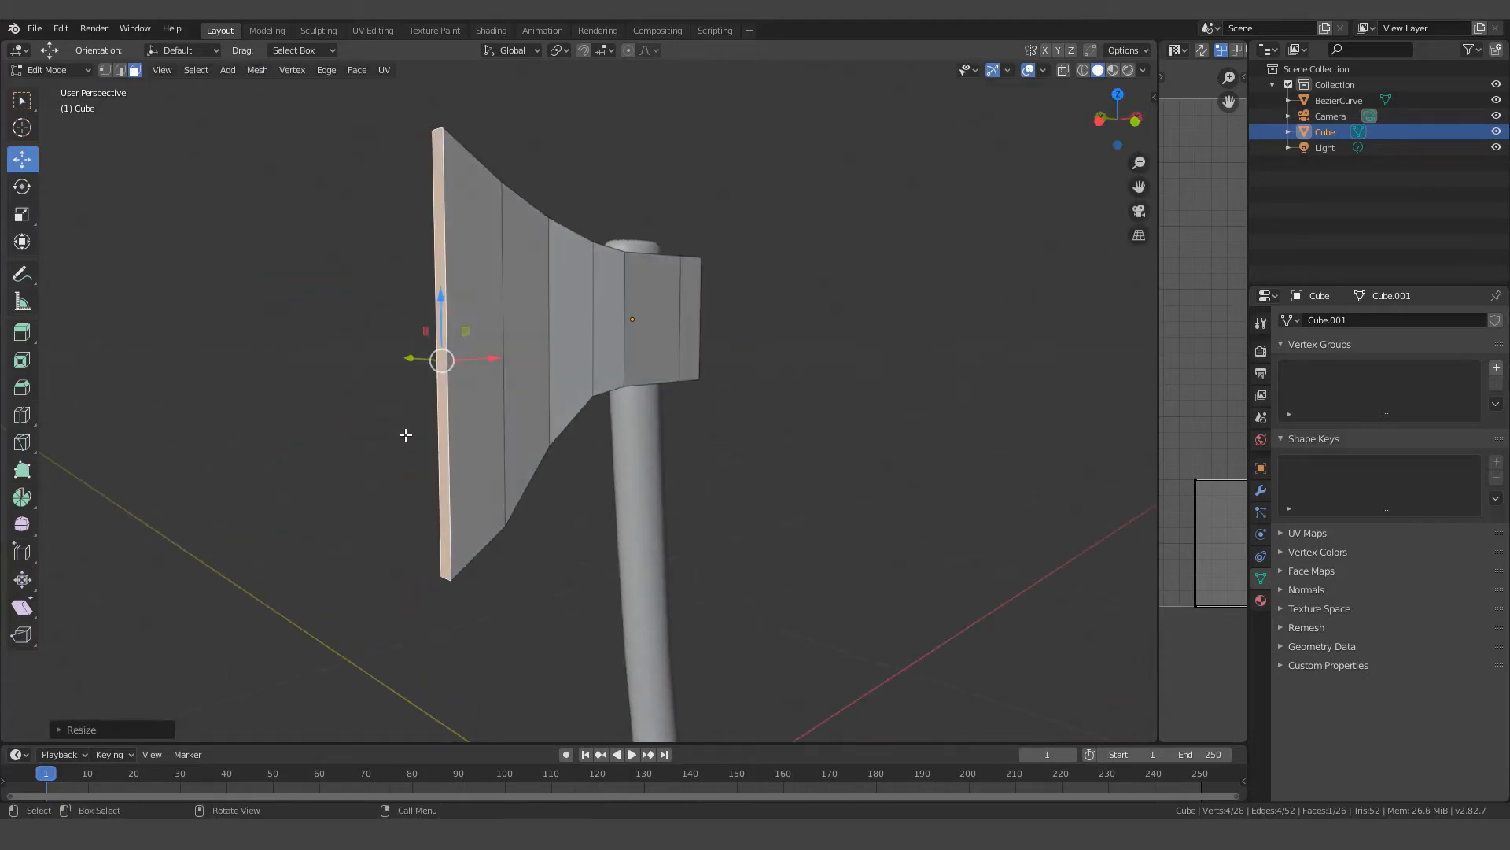
left_click_drag(445, 293, 442, 303)
In edge select mode, pull the bottom edge of the new outer face well down along Z to form a pointed lower tip
middle_click_drag(442, 303, 425, 358)
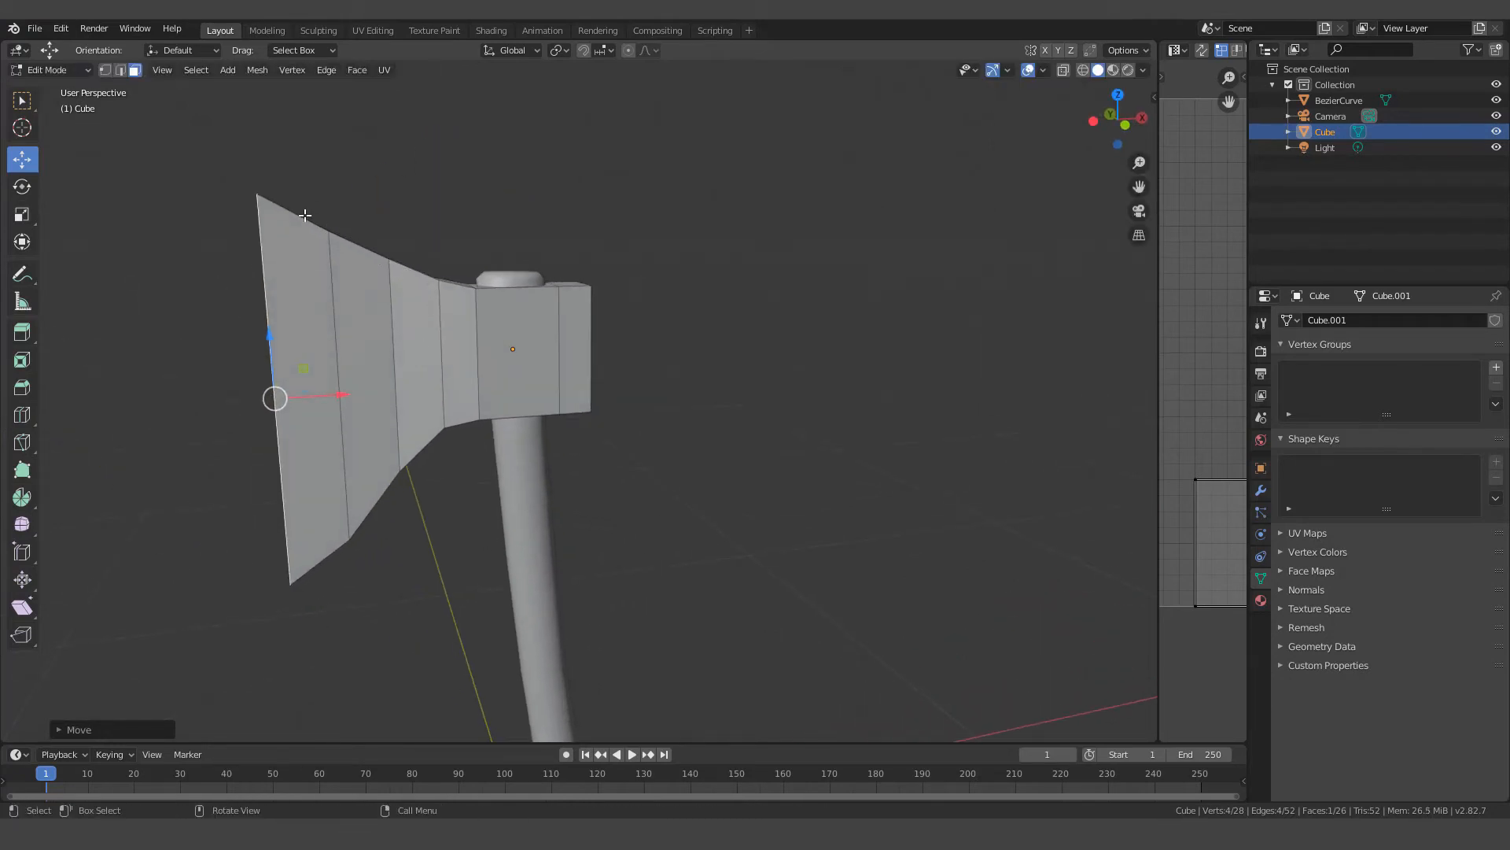
middle_click_drag(351, 594, 435, 513)
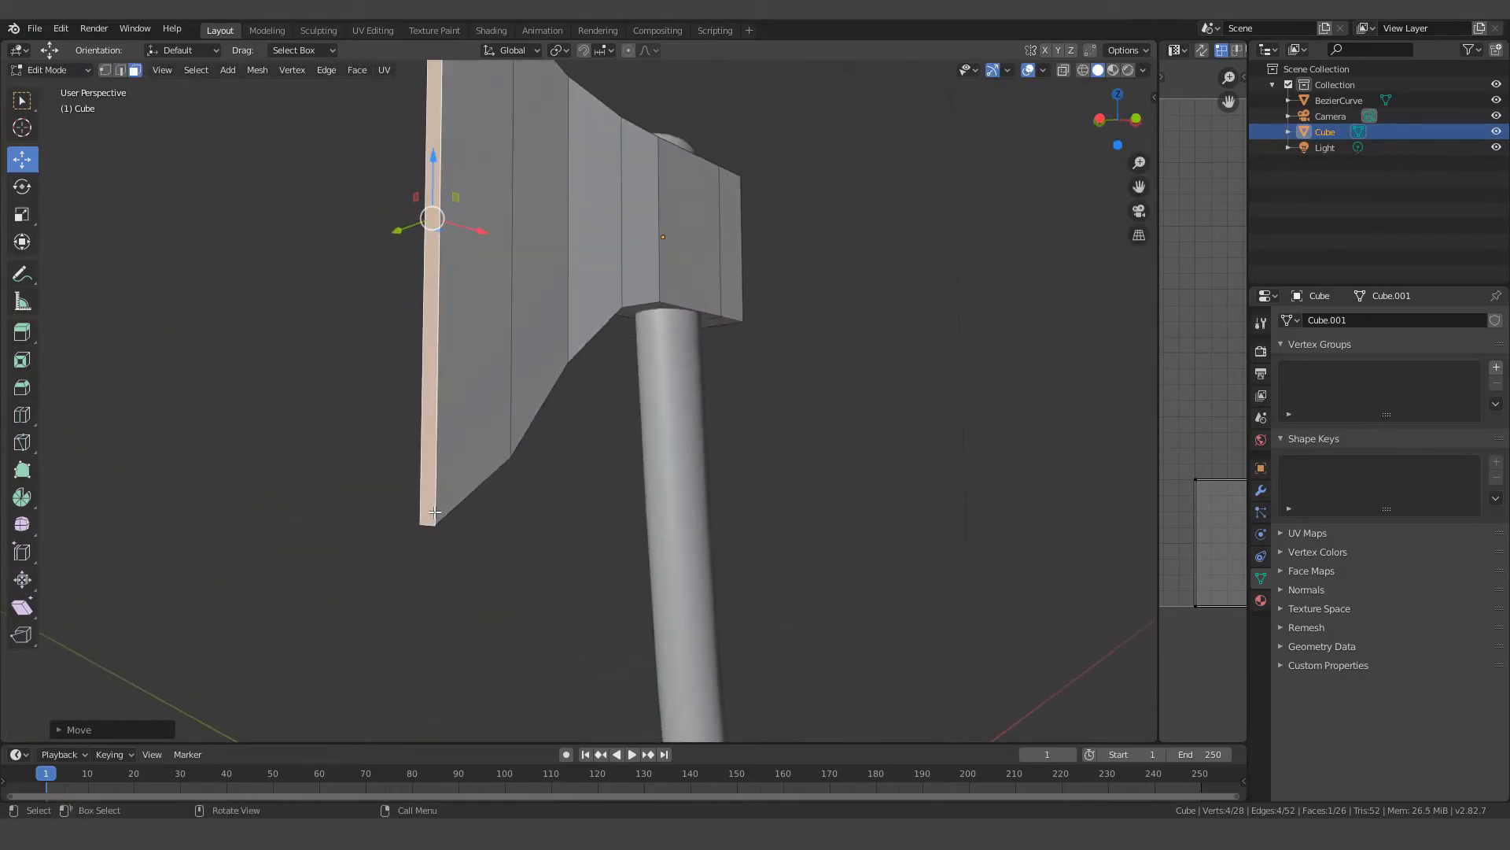
left_click(120, 70)
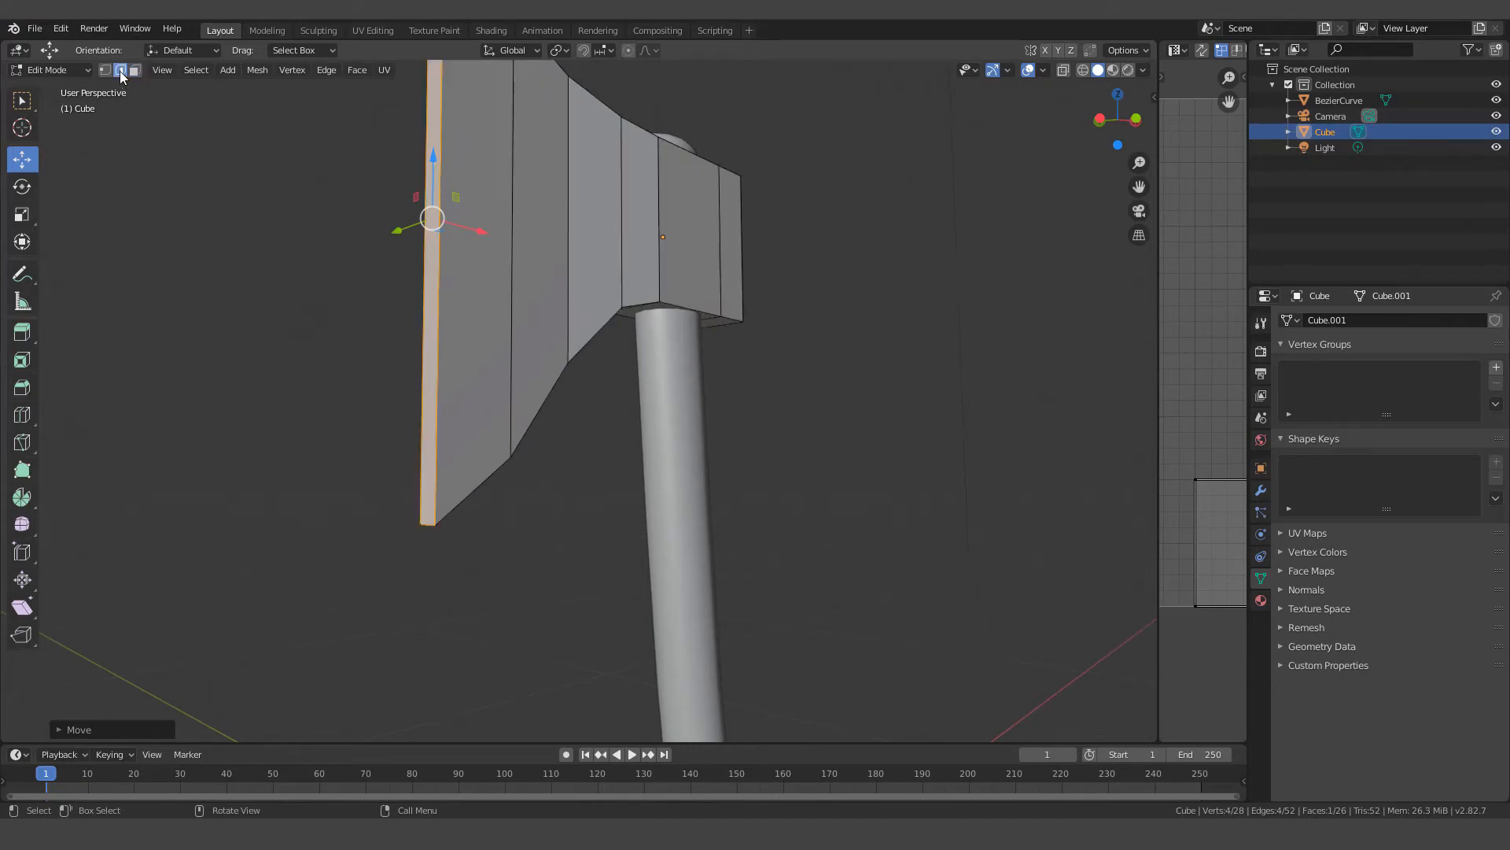
left_click(427, 519)
middle_click_drag(439, 542, 426, 528)
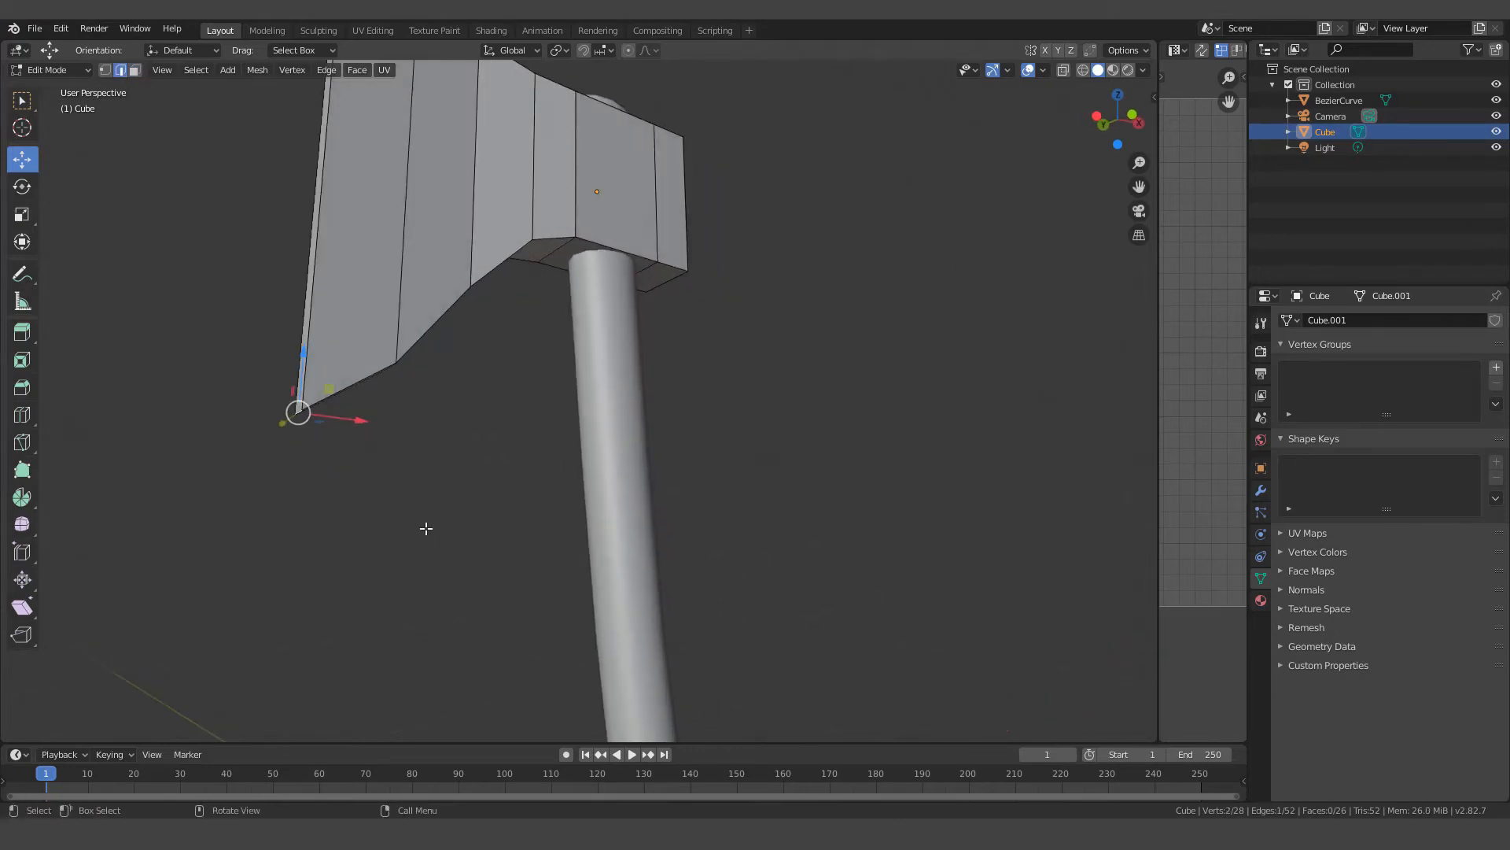
left_click_drag(295, 352, 312, 448)
In face select mode, scale the blade's outer face along Y down to a thin sliver for the cutting edge
middle_click_drag(445, 461, 624, 362)
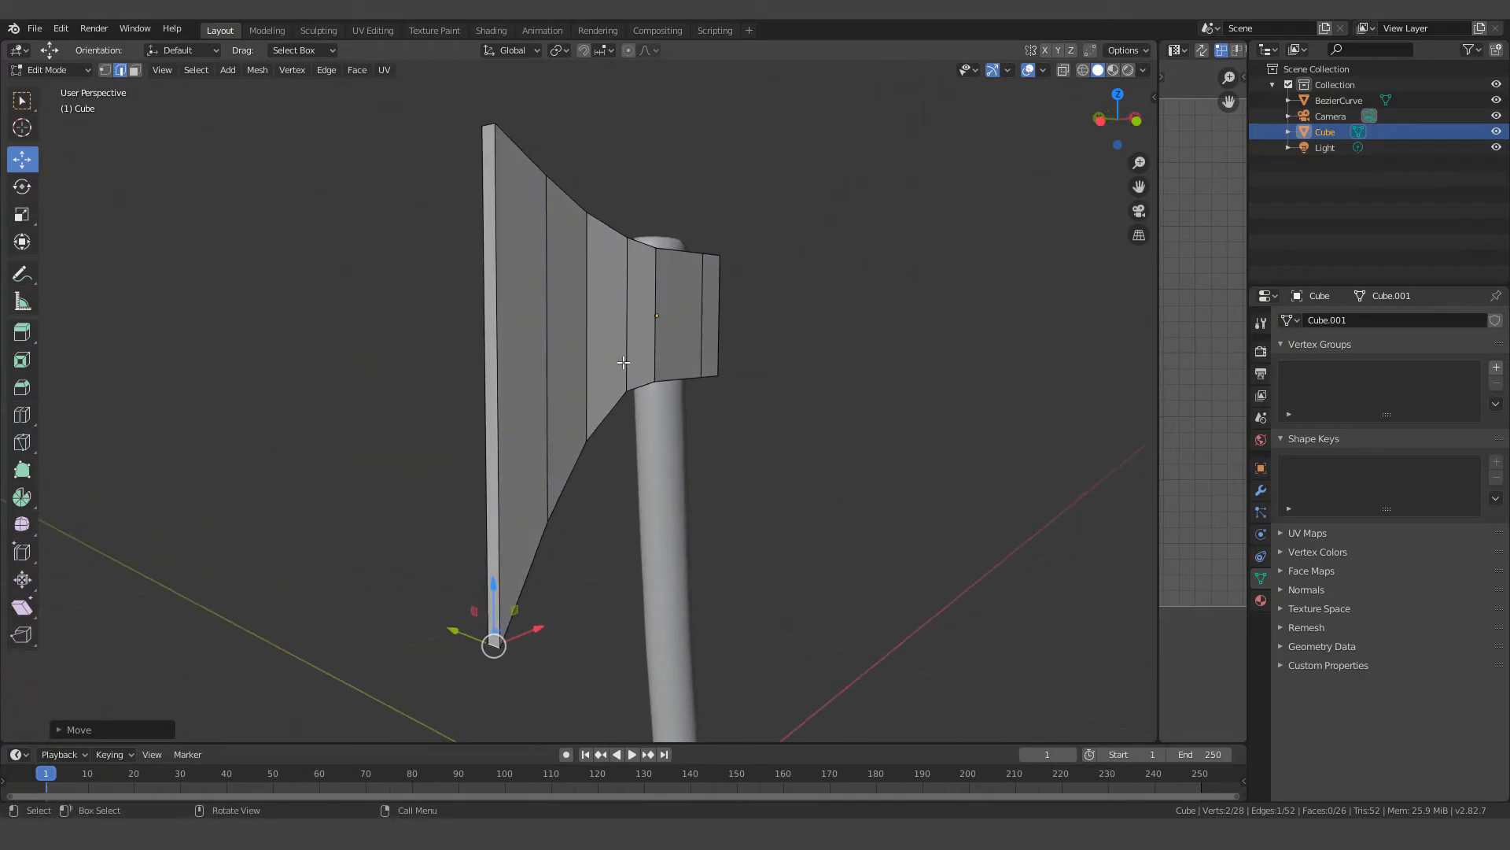
left_click(135, 72)
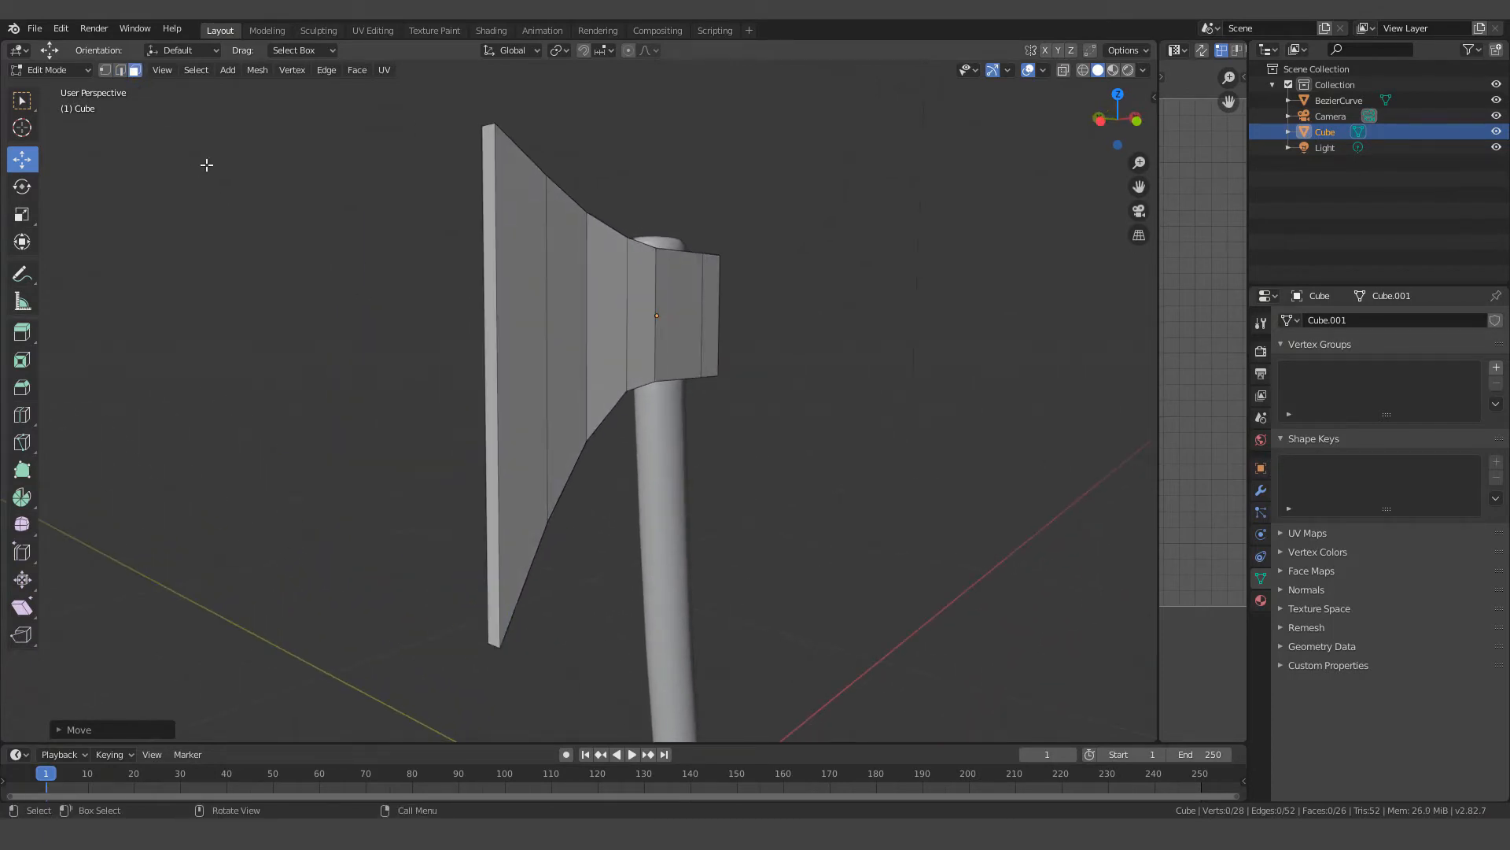
left_click(490, 279)
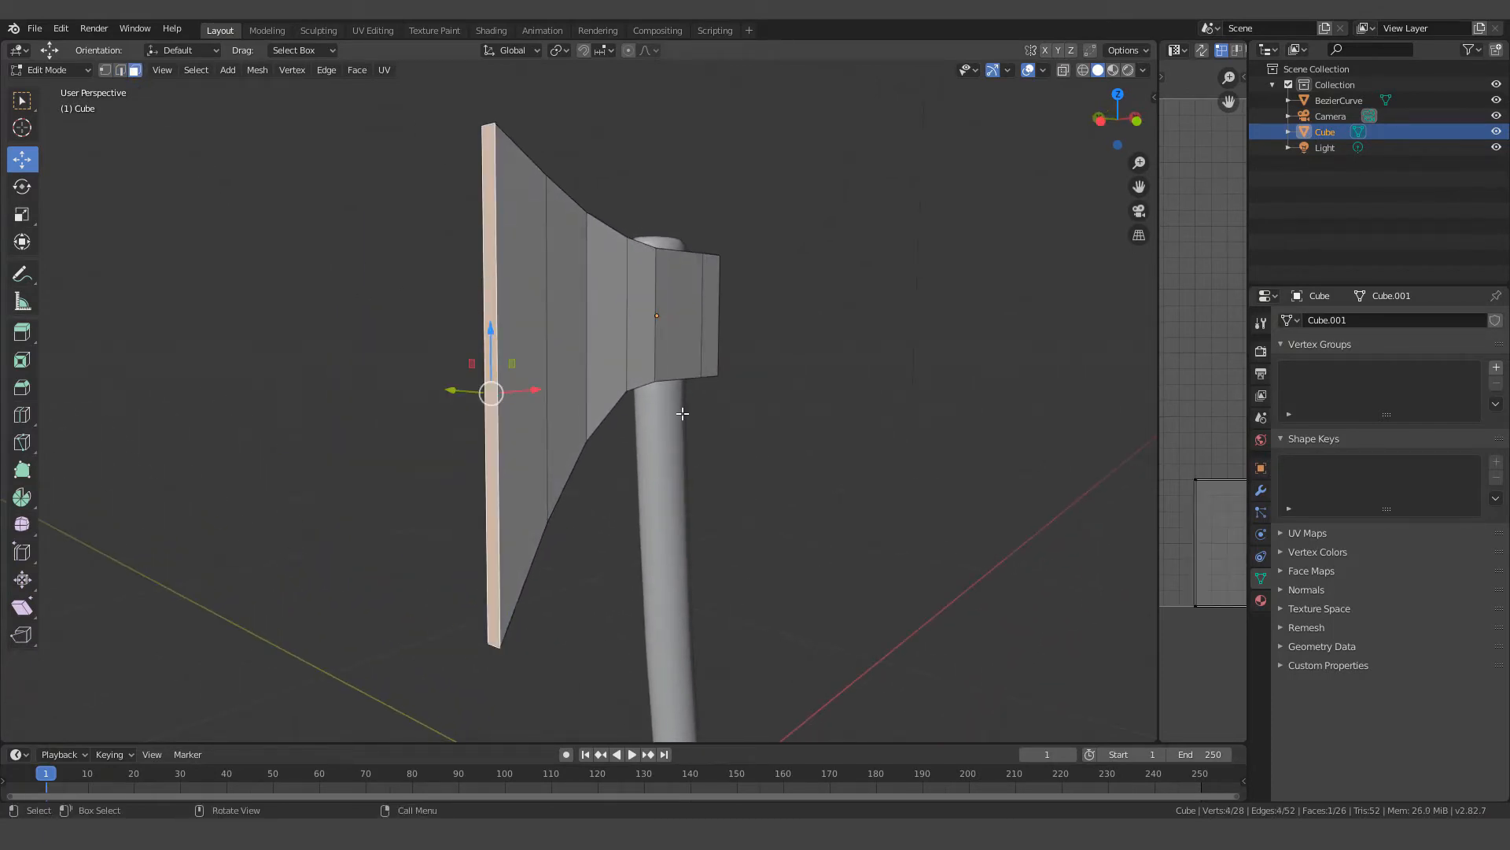
key("s")
key("y")
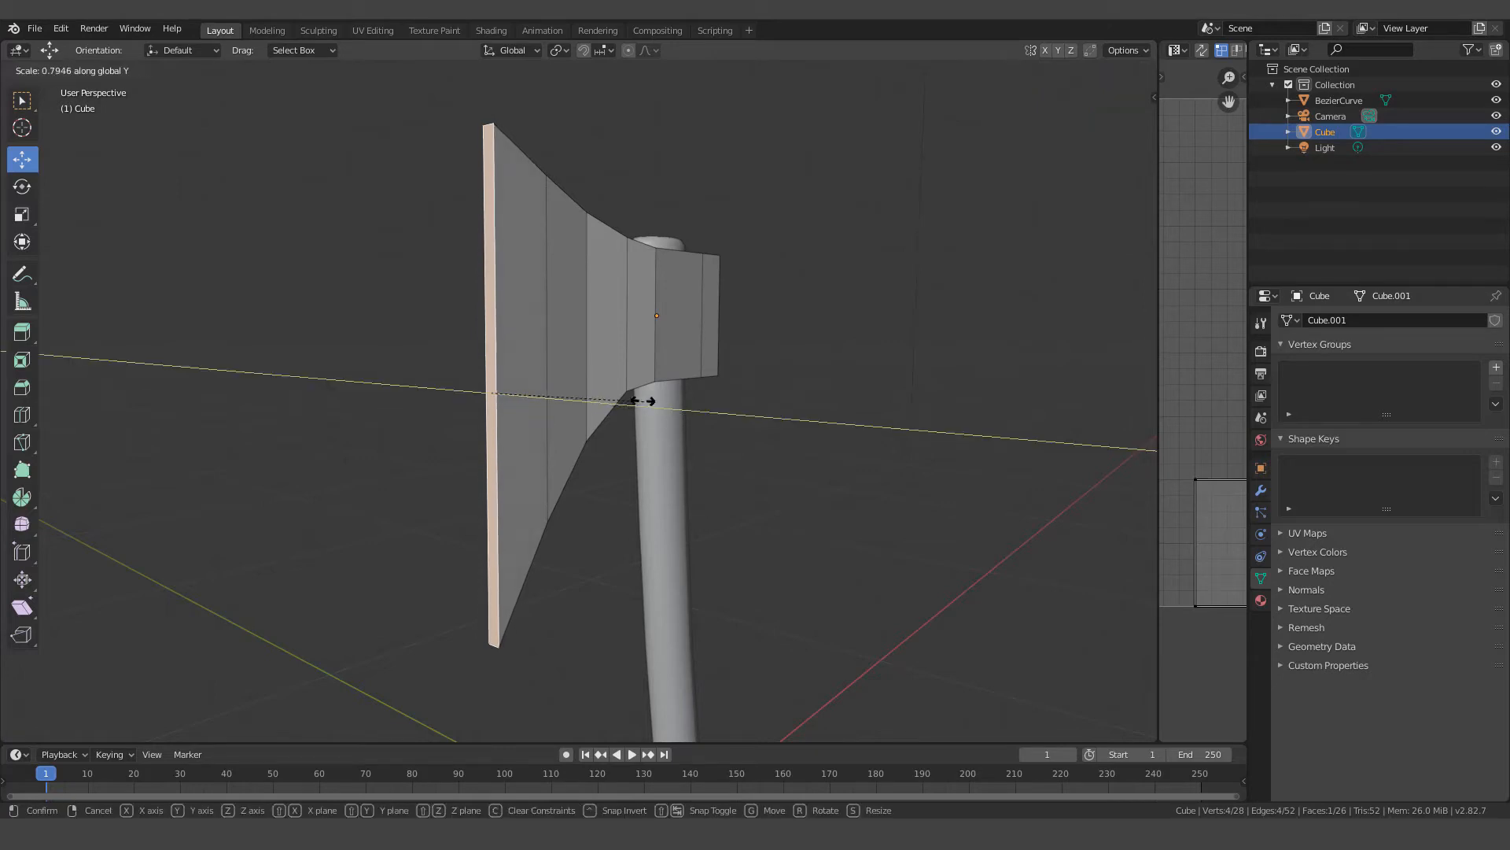
left_click(513, 380)
Narrow the cutting-edge face once more along Y to sharpen it
scroll(514, 382, "up", 3)
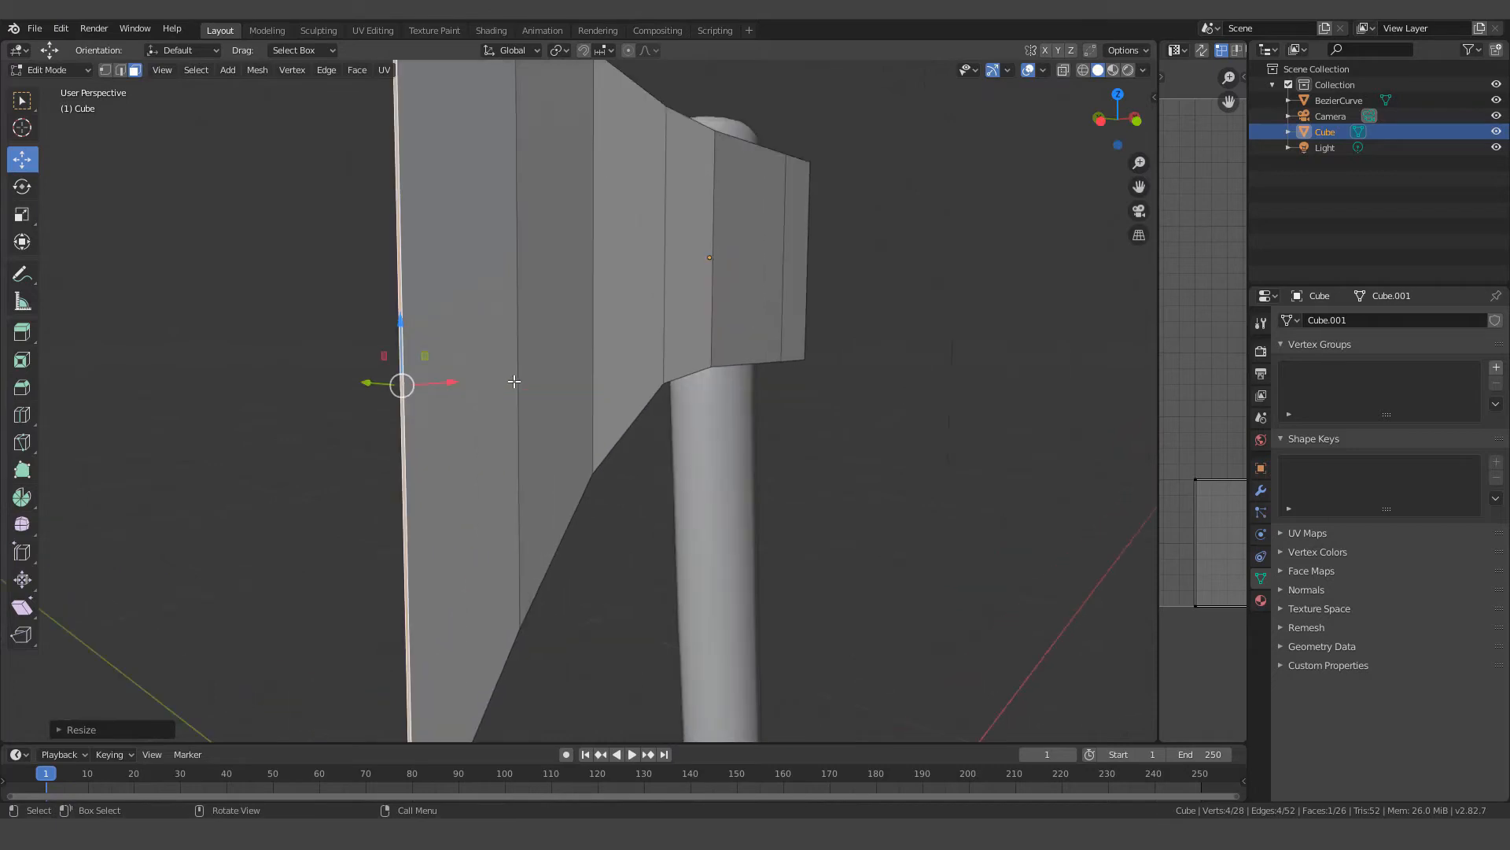
scroll(520, 420, "down", 2)
middle_click_drag(519, 432, 530, 443)
middle_click_drag(568, 317, 601, 258)
scroll(607, 284, "down", 2)
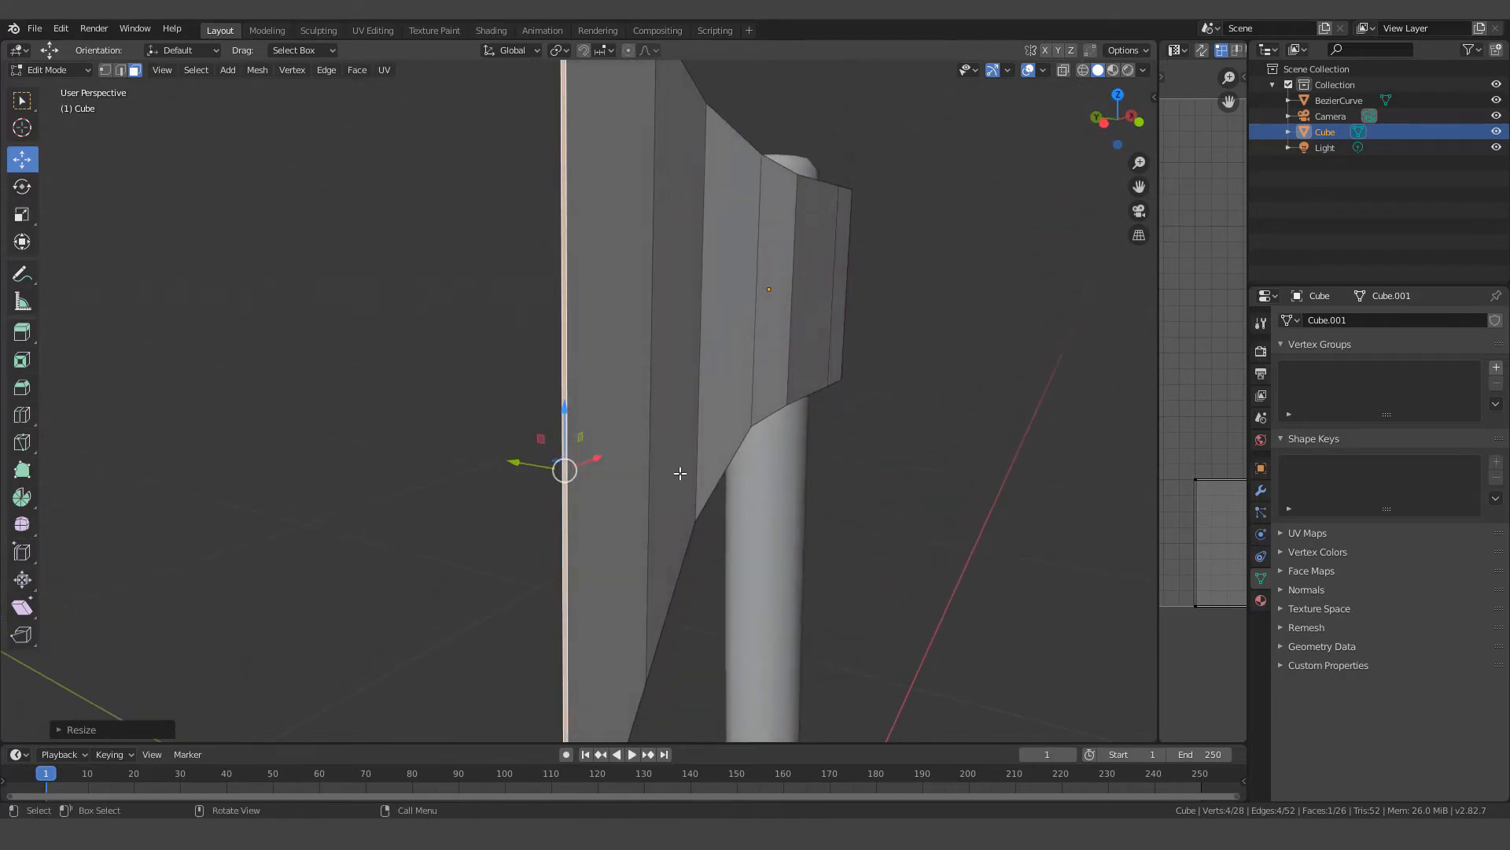
key("s")
key("y")
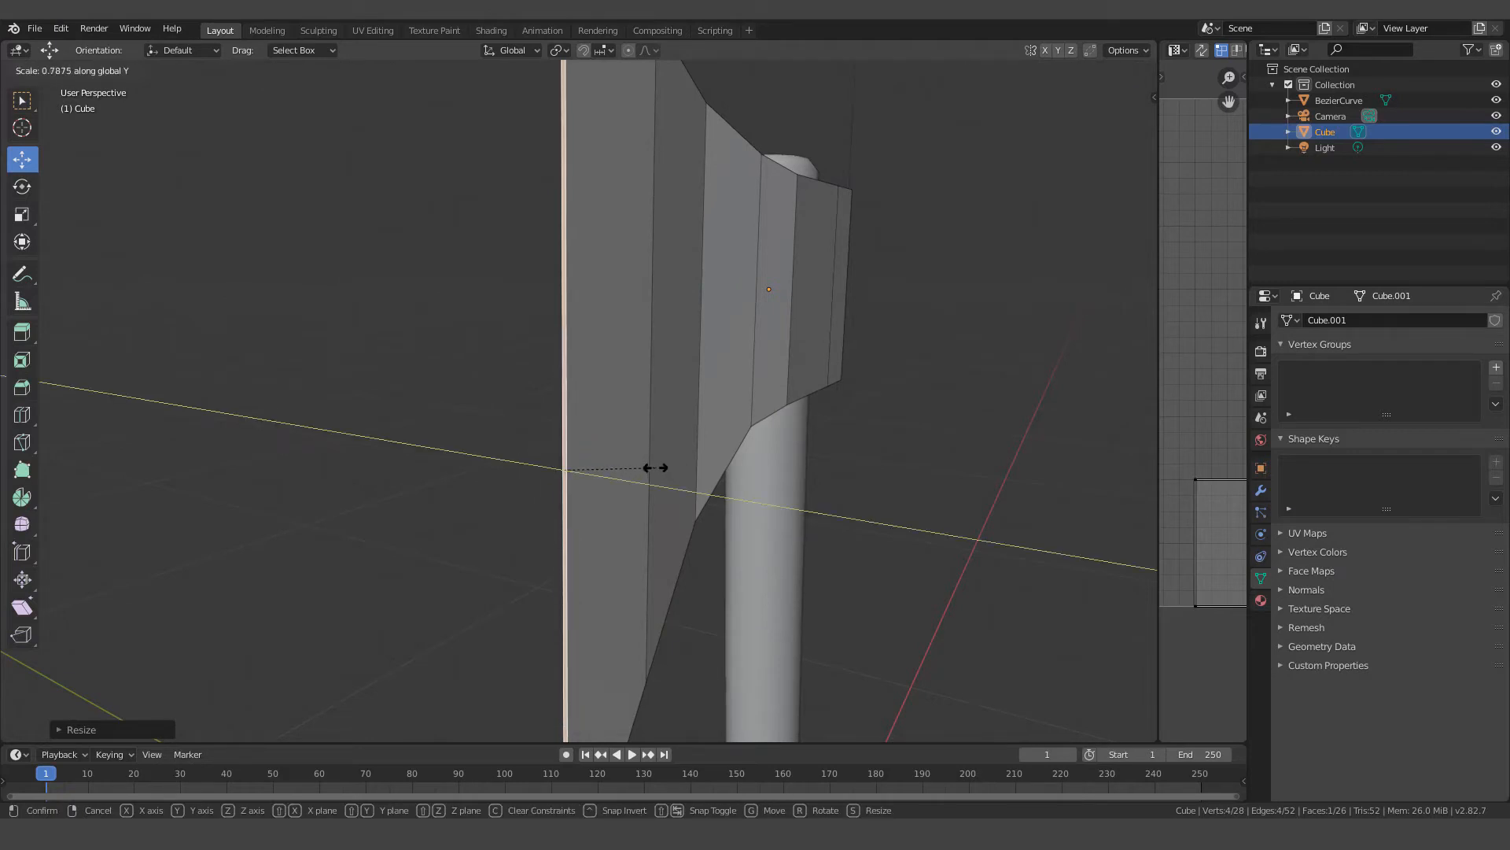
left_click(626, 469)
Scale the face at the back of the axe head, opposite the blade, along Y to about 0.5
middle_click_drag(665, 405, 745, 385)
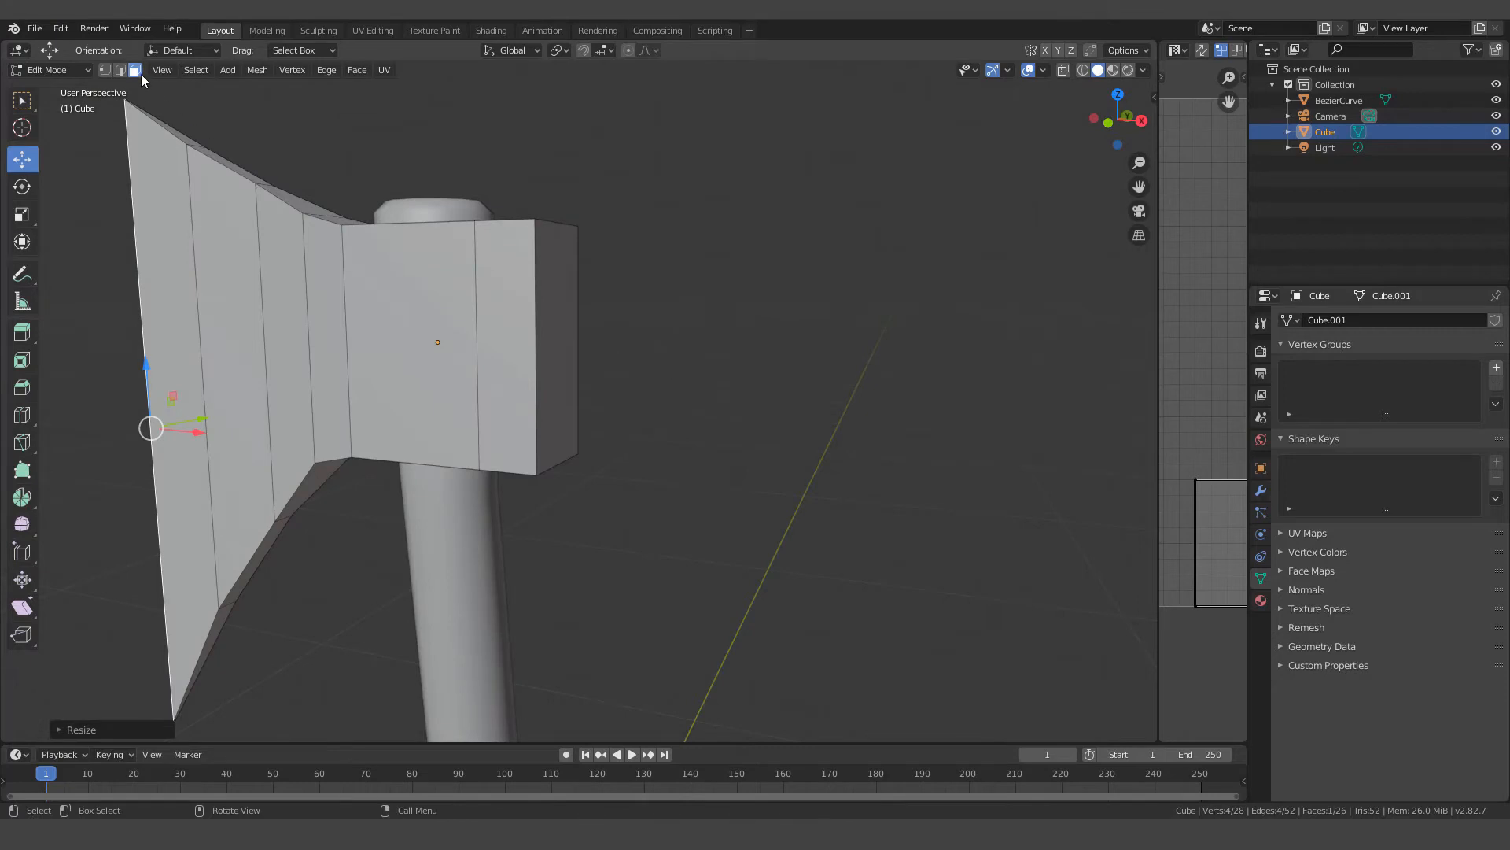
left_click(570, 322)
middle_click_drag(570, 322, 610, 423)
key("s")
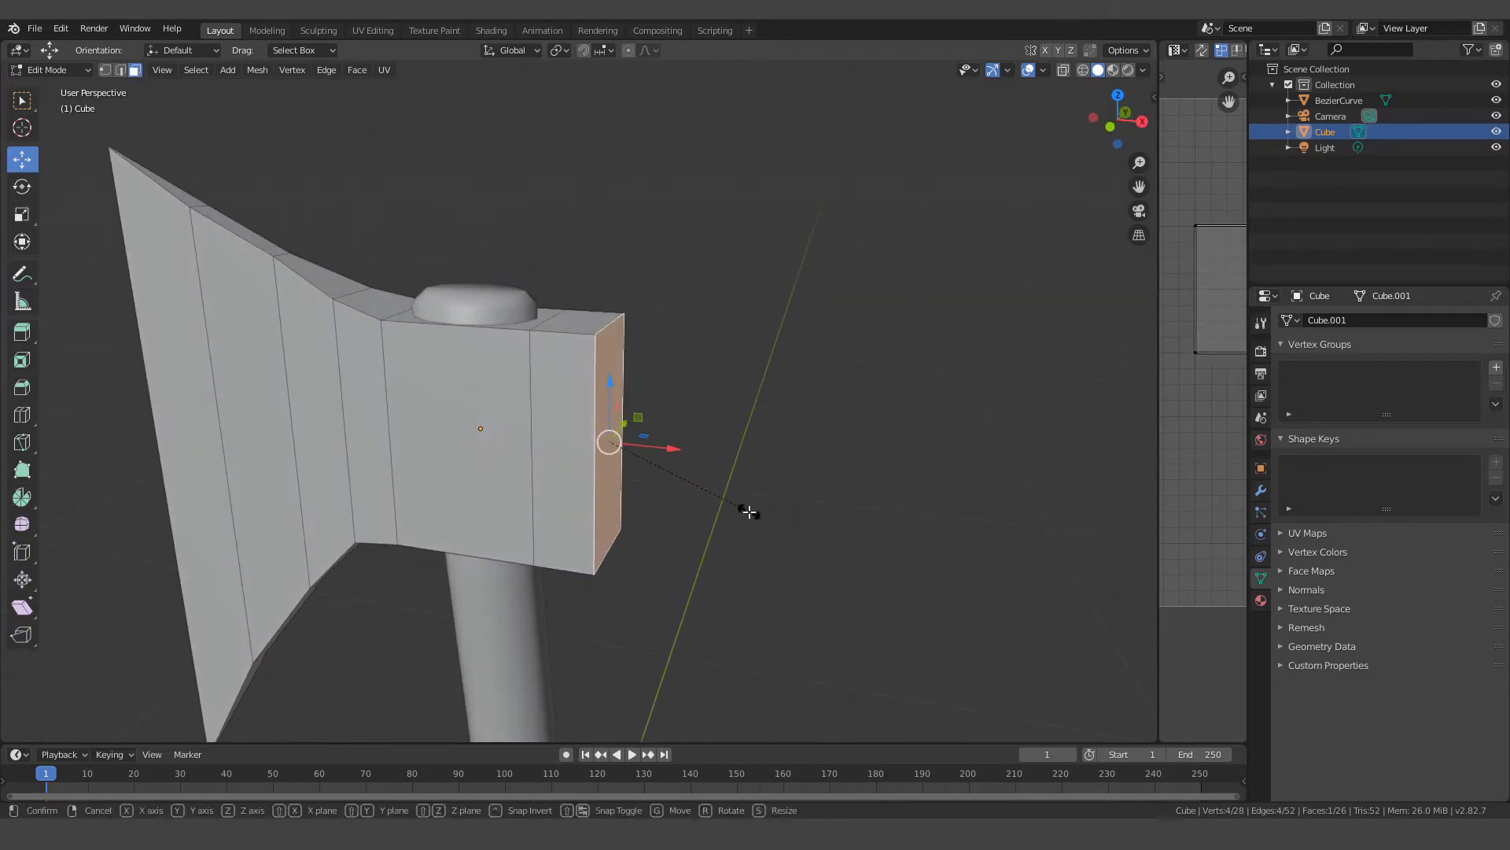
key("y")
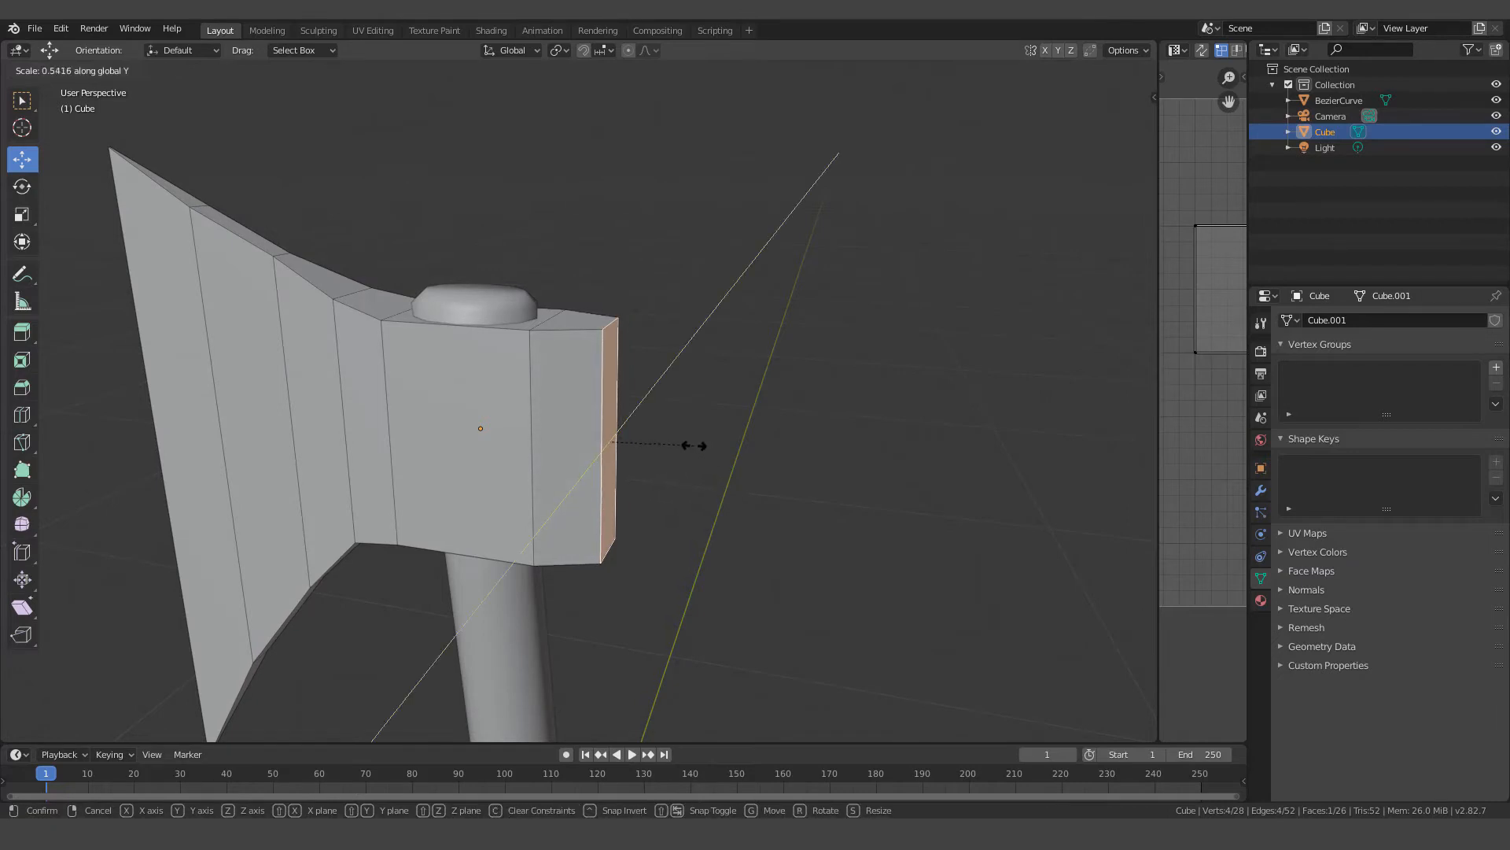
left_click(684, 445)
Scale the back face along Z to about 0.8 and raise it level with the top of the head
middle_click_drag(649, 488, 667, 473)
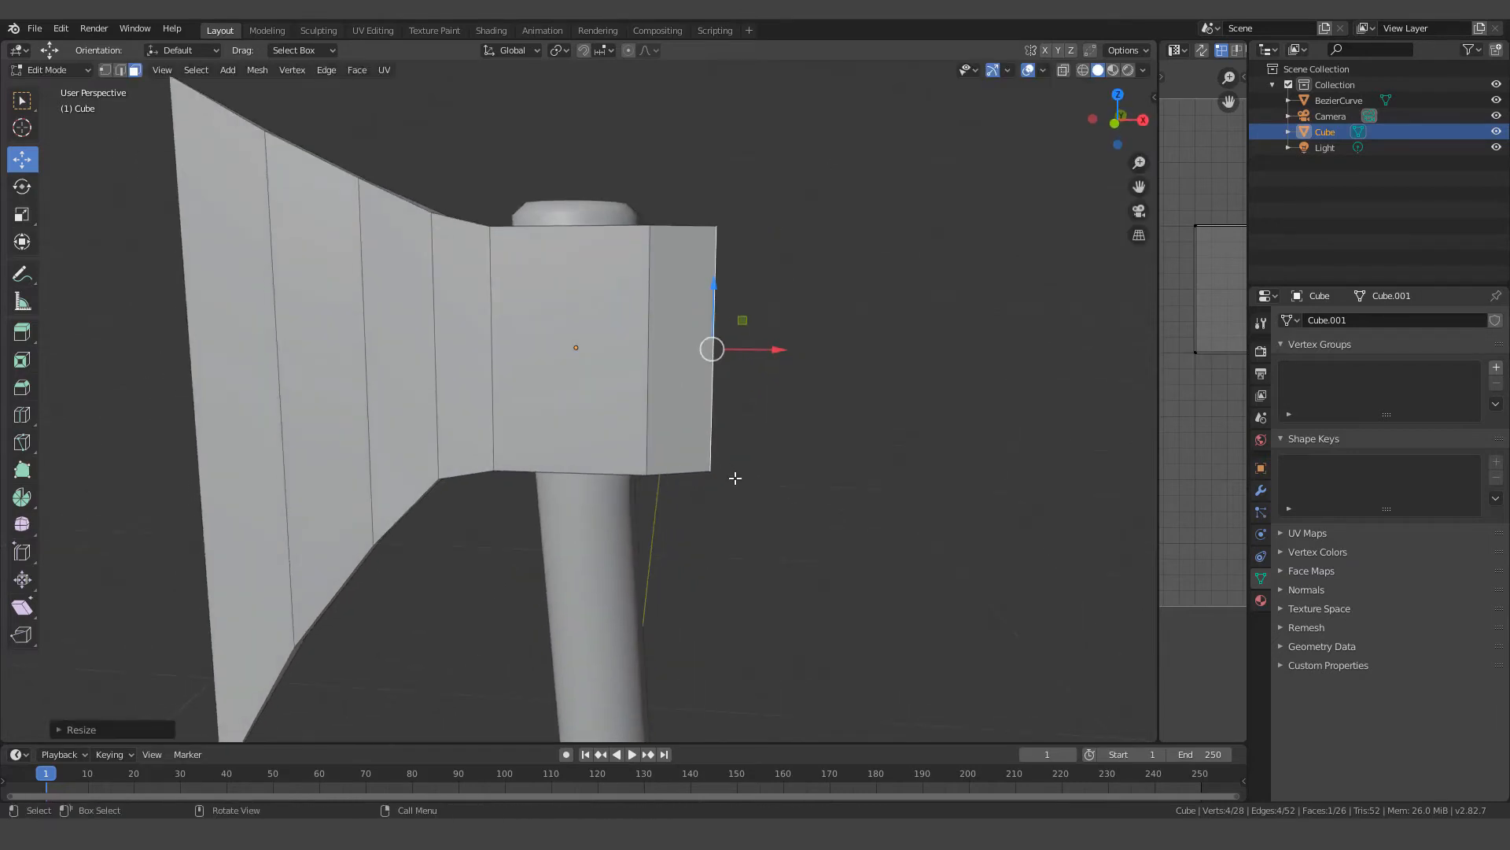
key("s")
key("z")
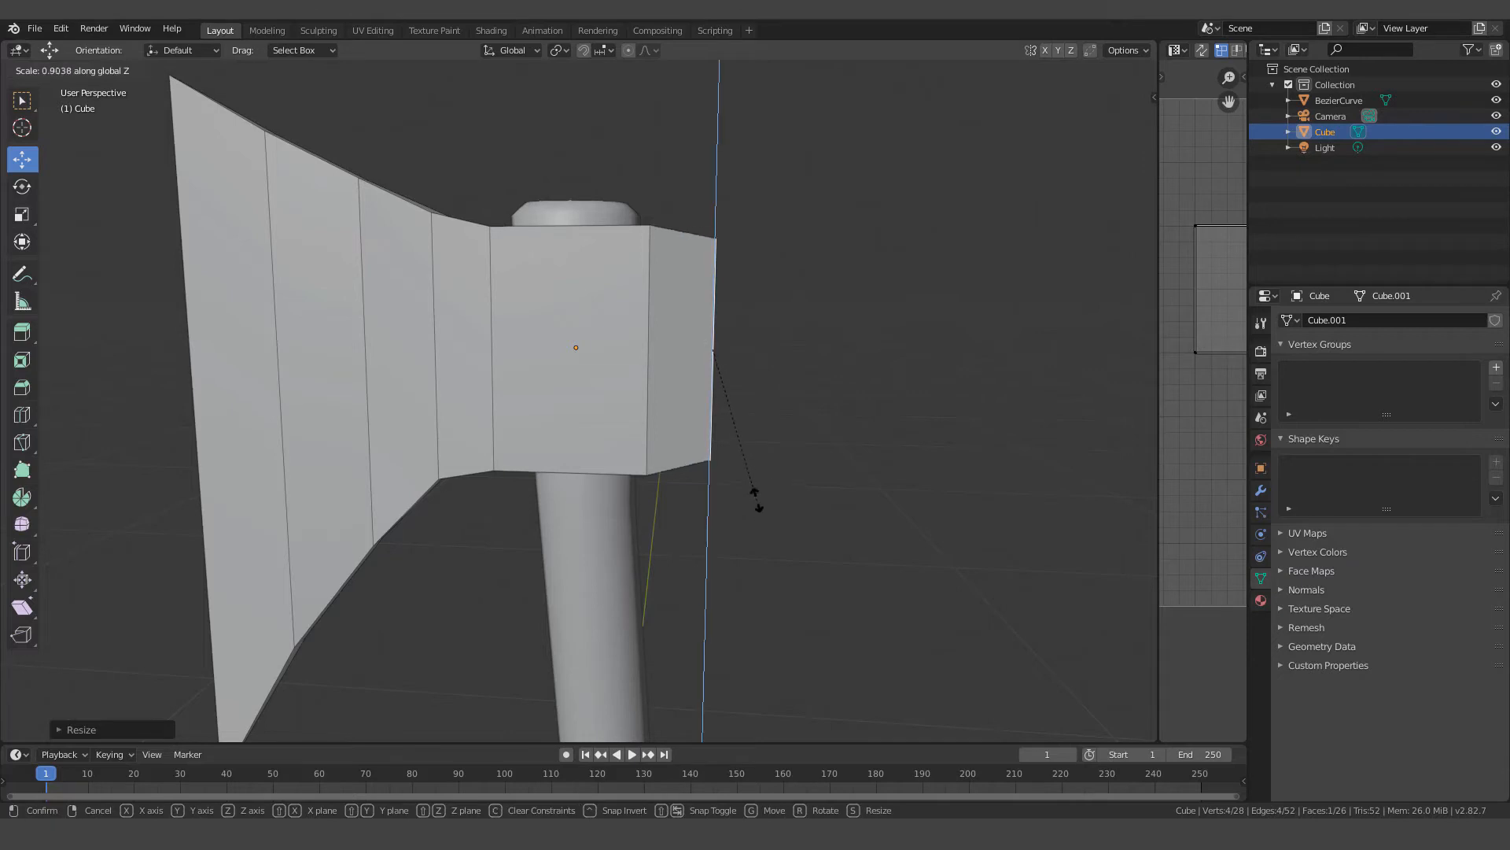
left_click(753, 485)
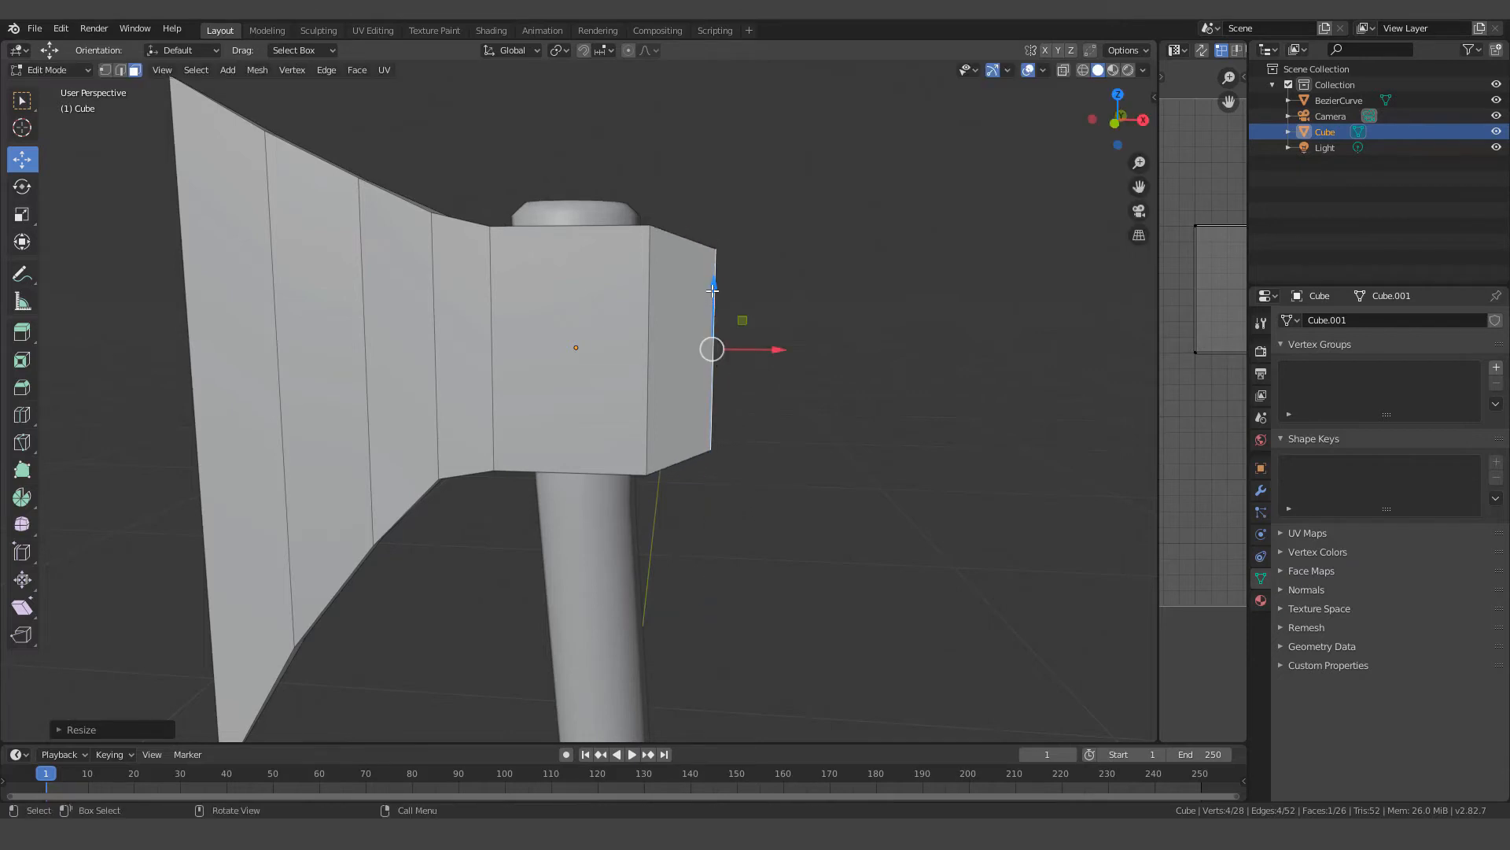
left_click_drag(713, 288, 716, 265)
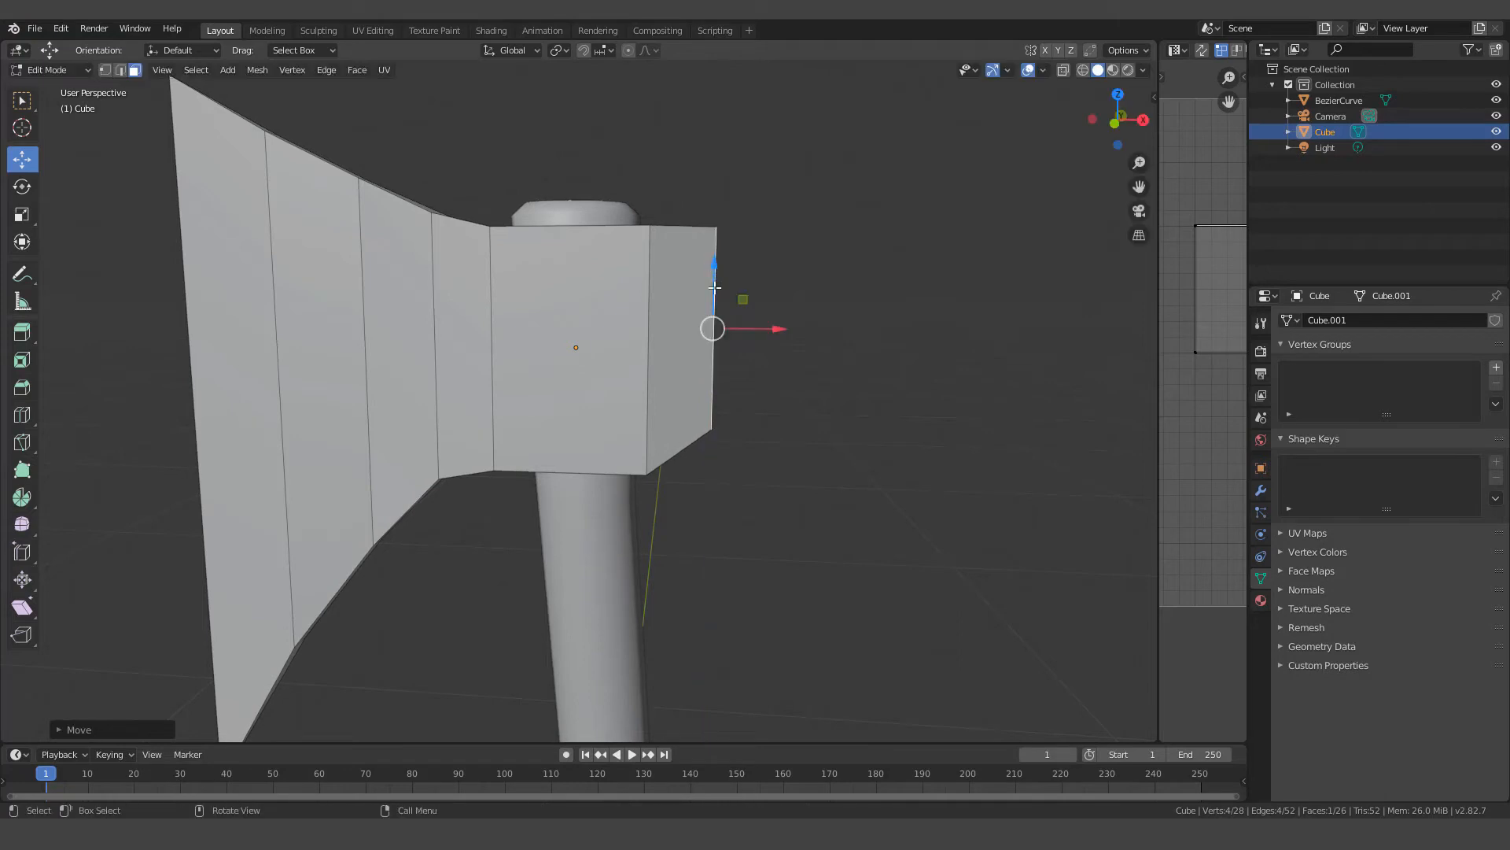
Extrude the back face about 0.05 m along positive X and scale its end along Y to about 0.37
middle_click_drag(712, 334, 703, 363)
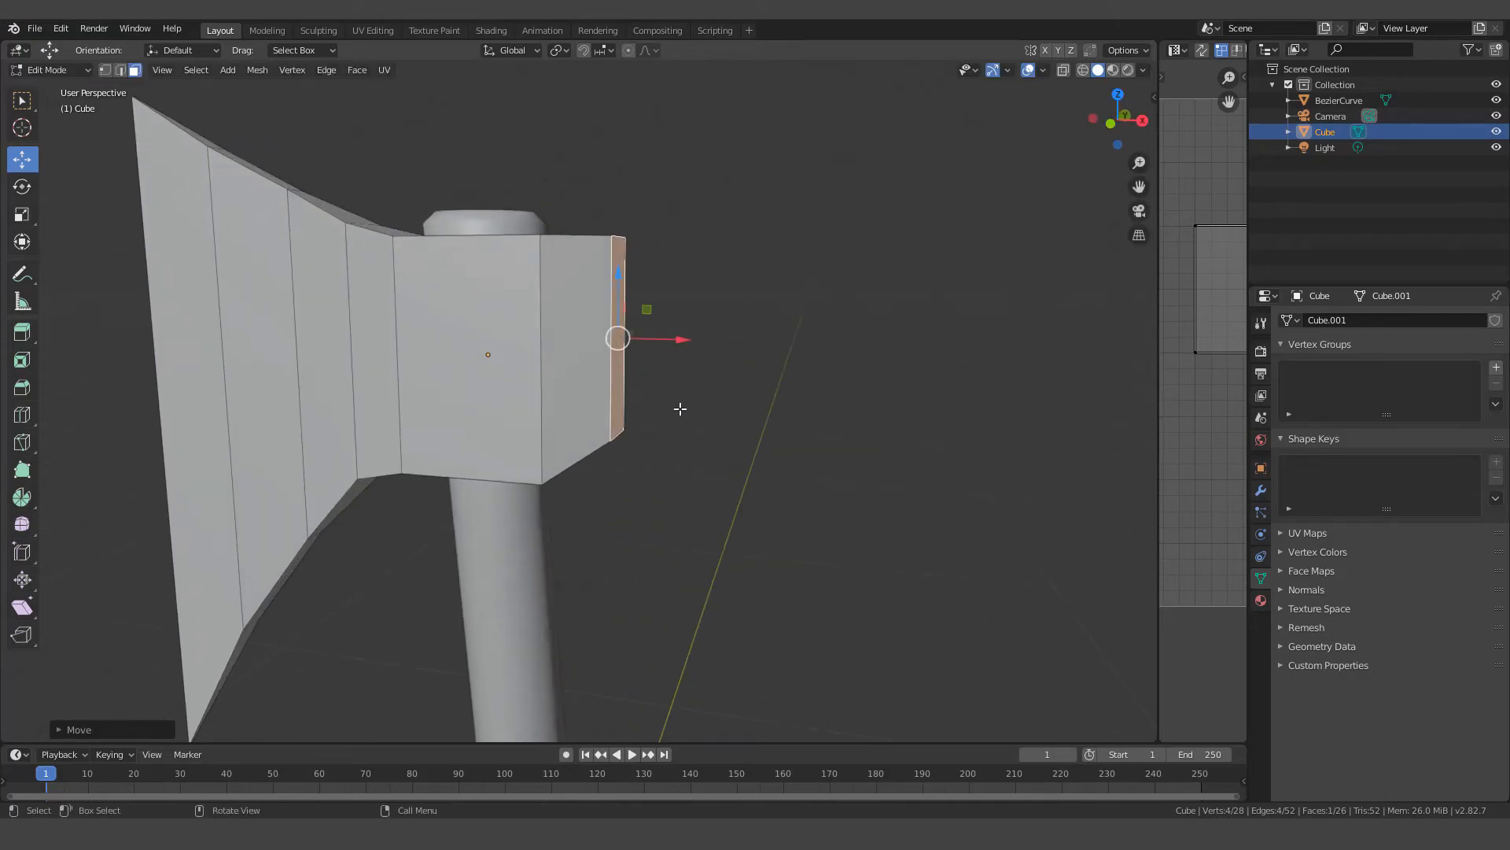
key("e")
key("x")
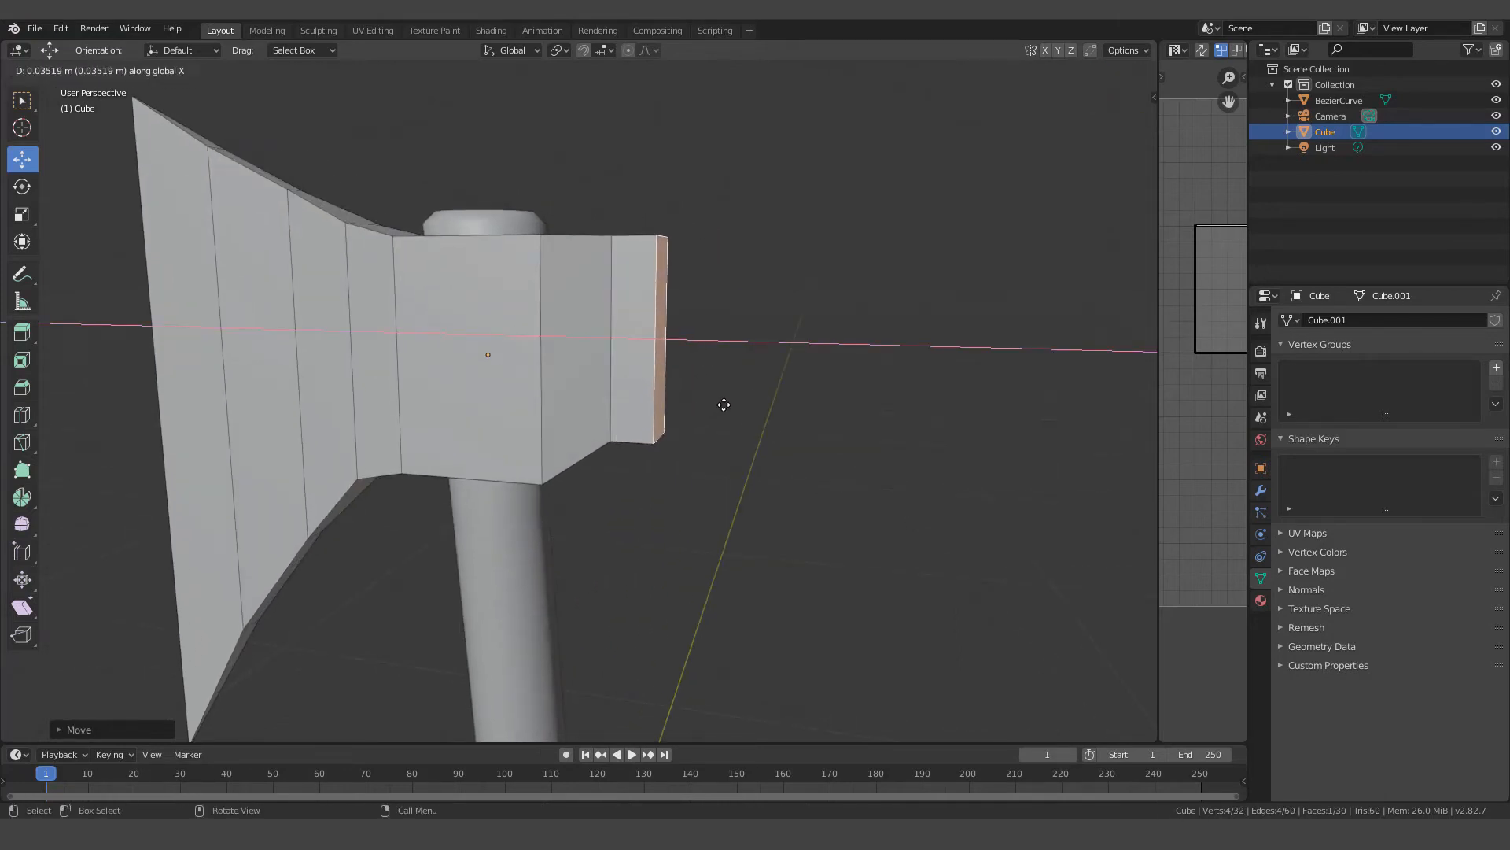
left_click(741, 401)
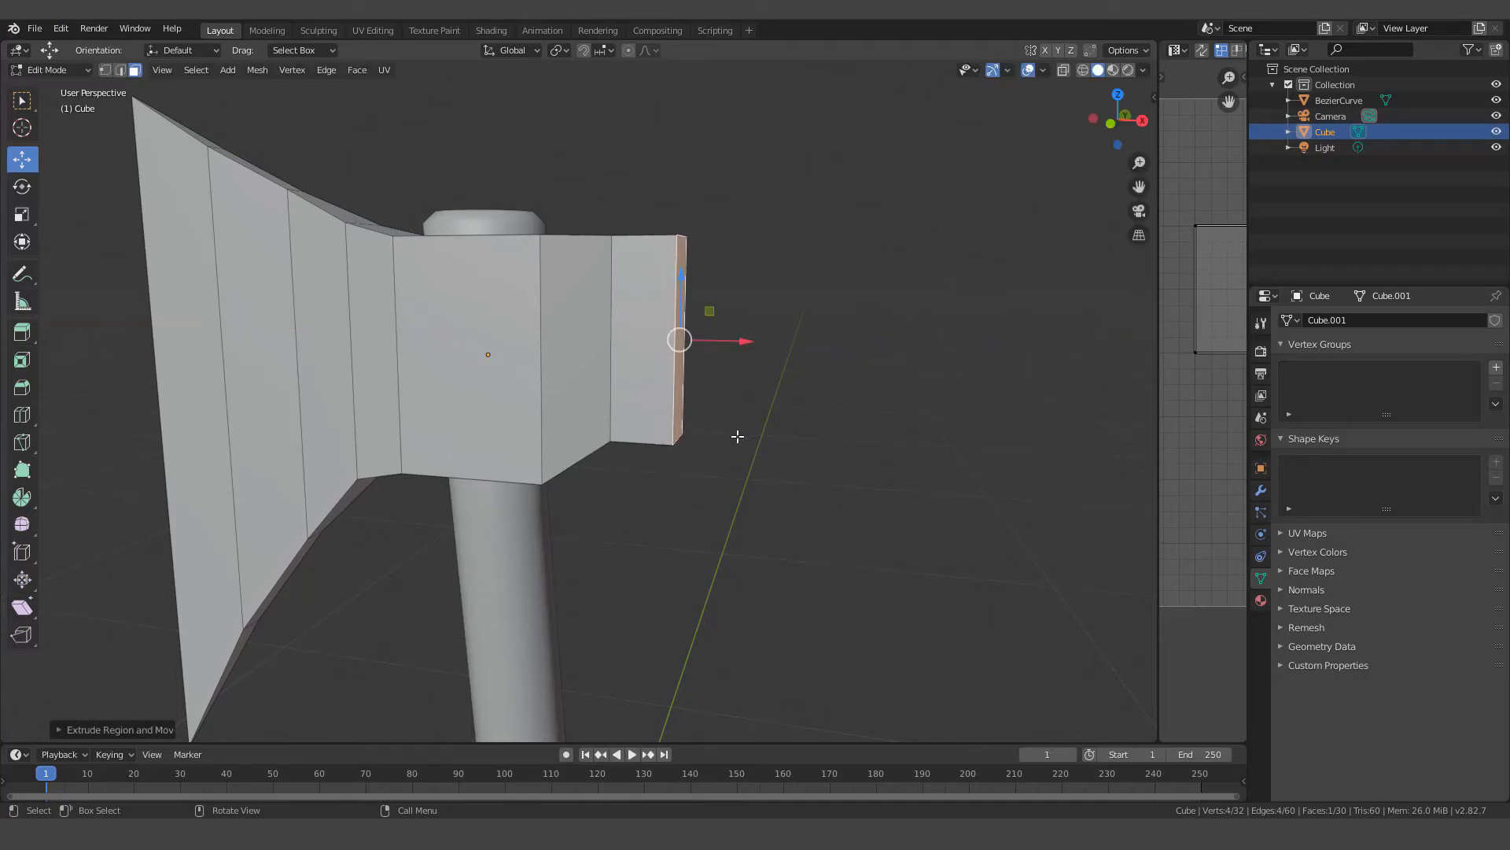
middle_click_drag(735, 431, 700, 437)
key("s")
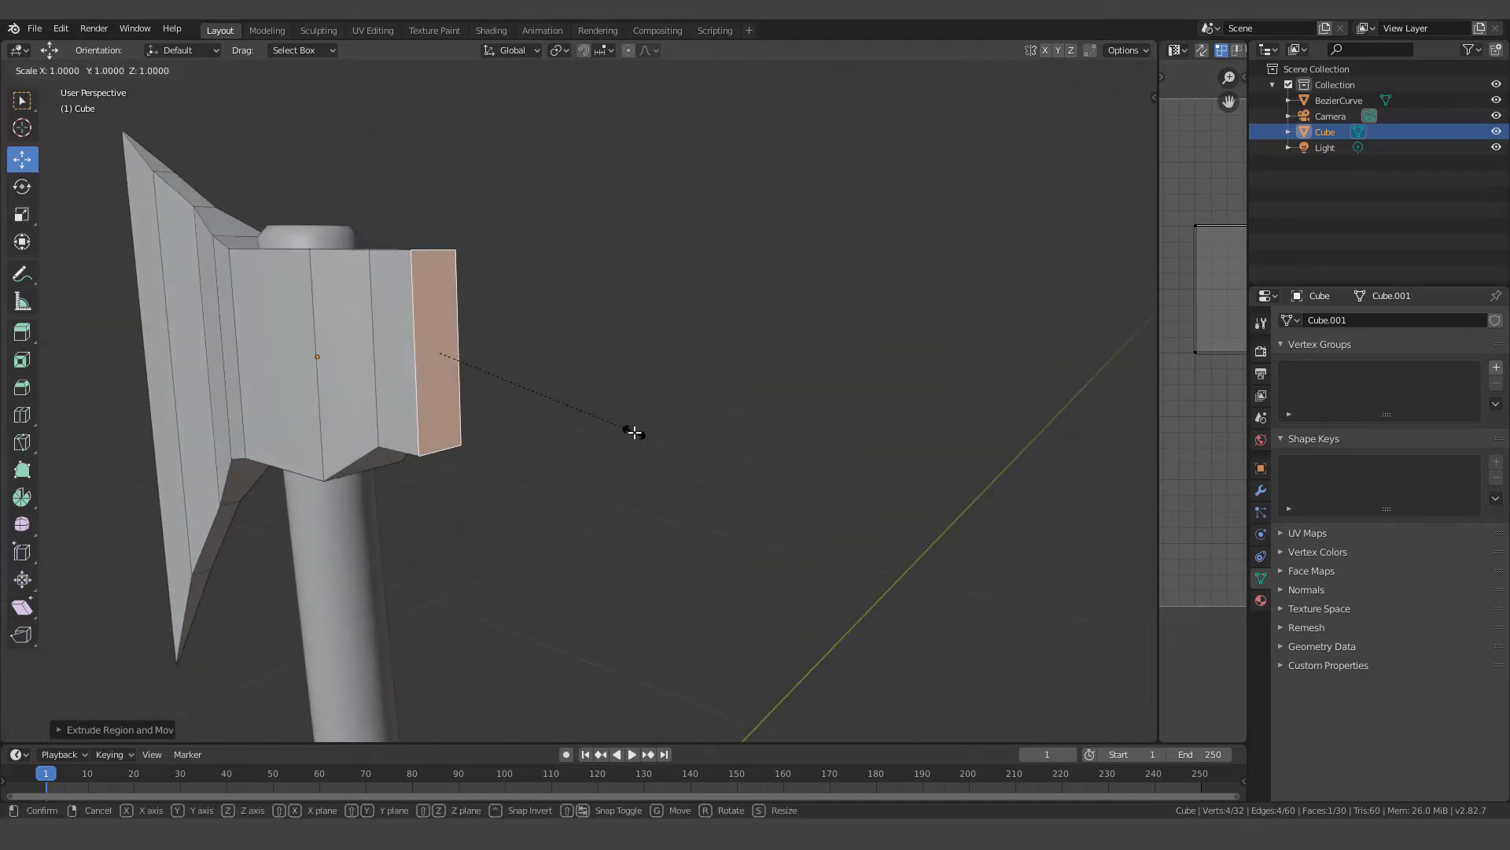
key("y")
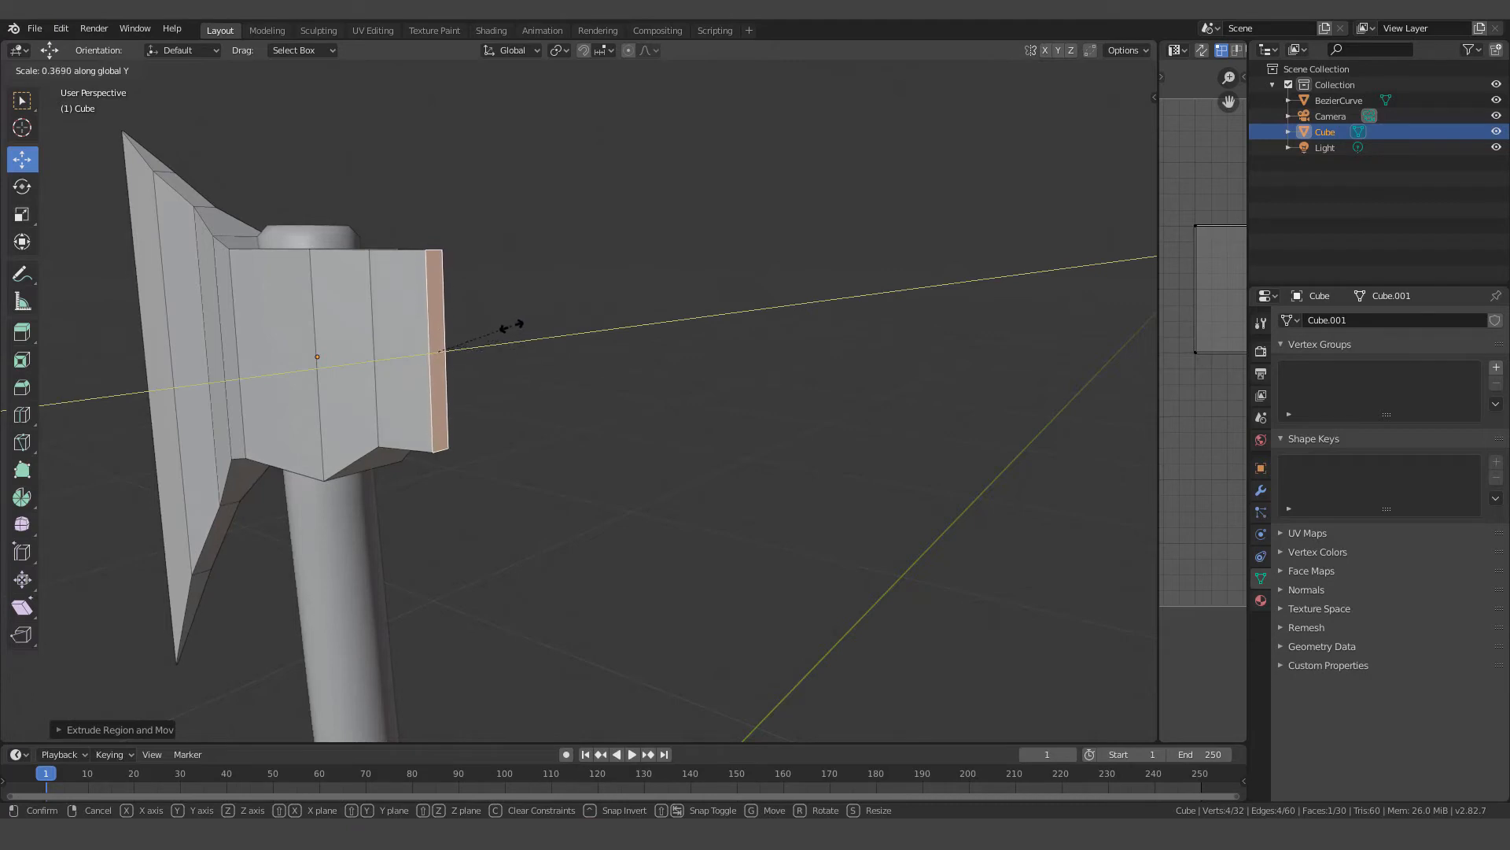
left_click(512, 325)
Extrude the narrowed back face another 0.066 m or so along positive X and thin its end along Y to roughly half
middle_click_drag(535, 352, 590, 352)
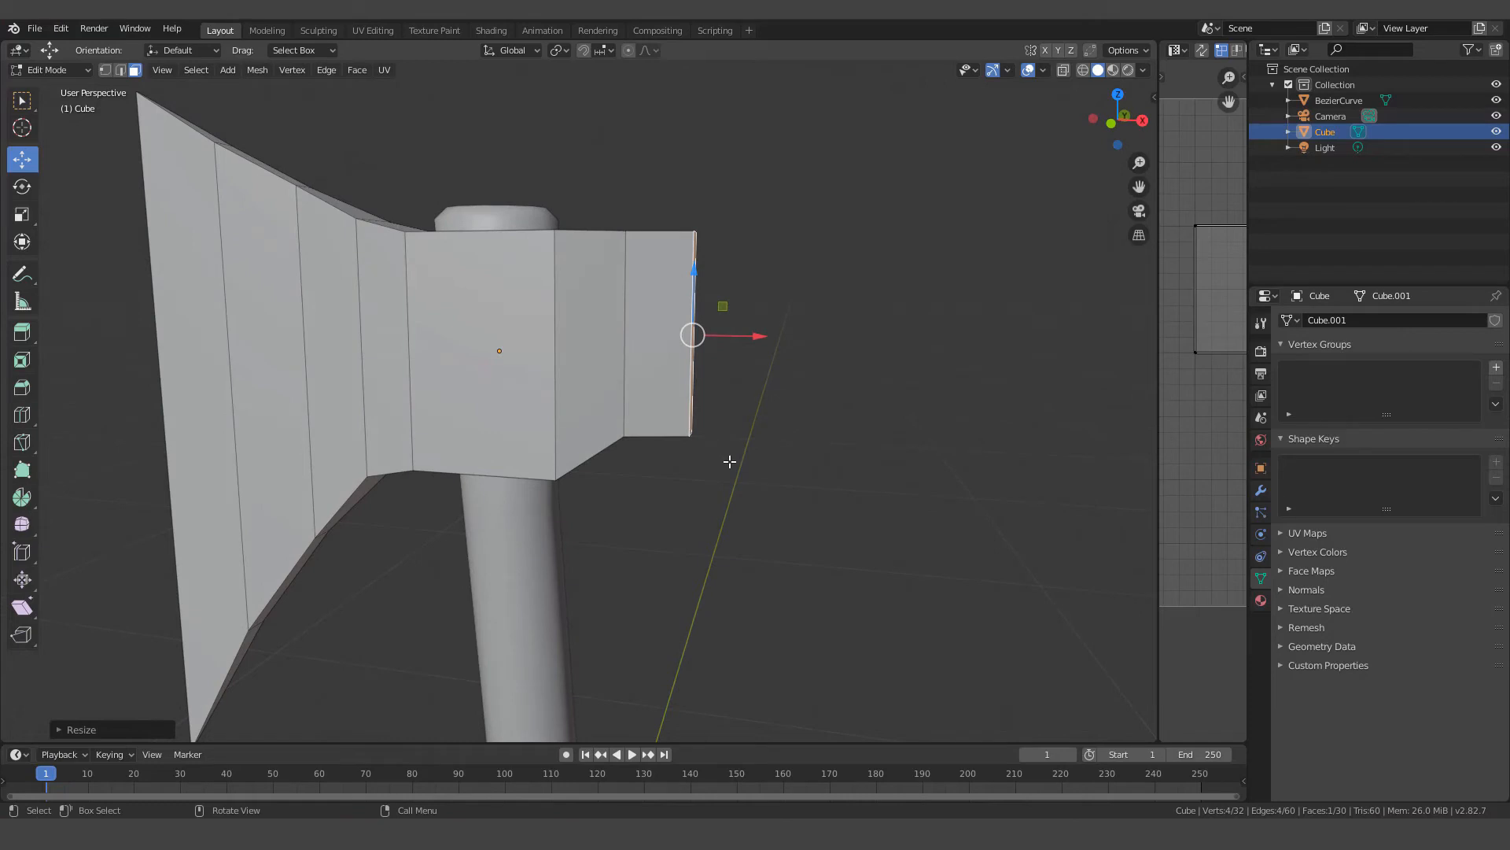
key("e")
key("x")
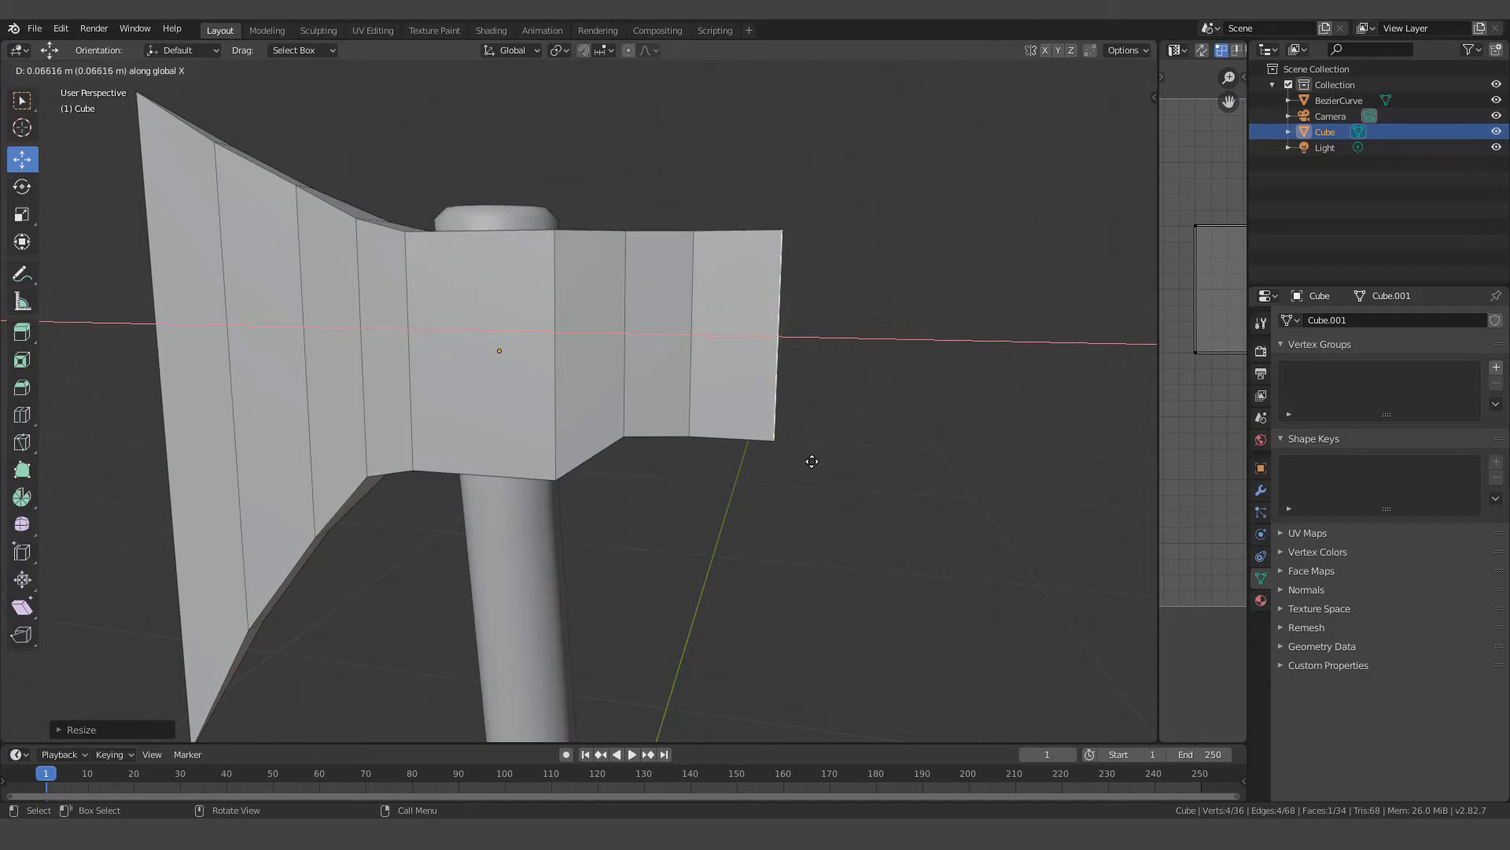
left_click(812, 461)
middle_click_drag(781, 467, 746, 476)
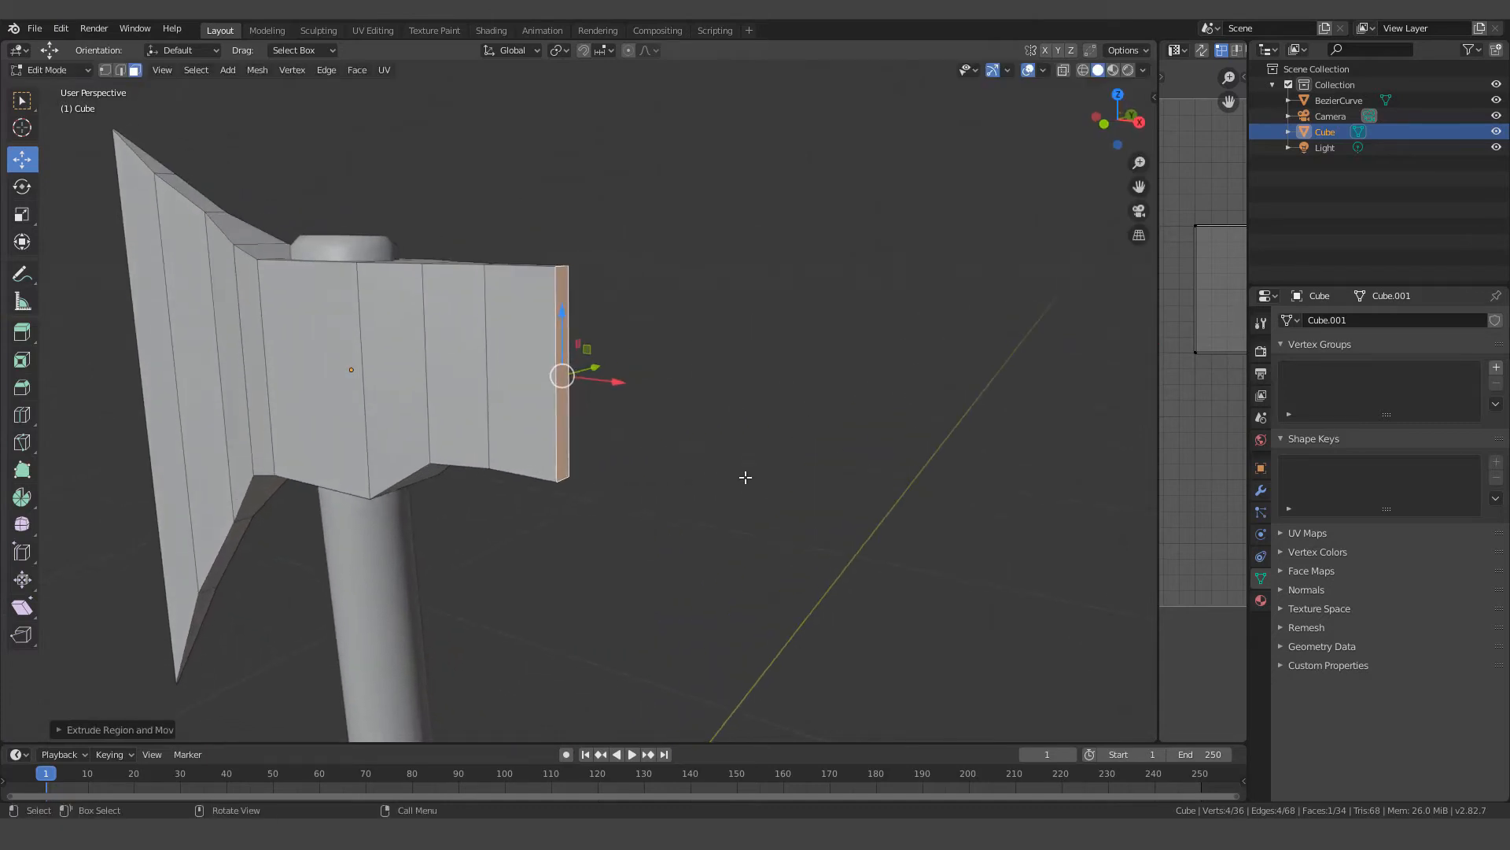
key("s")
key("y")
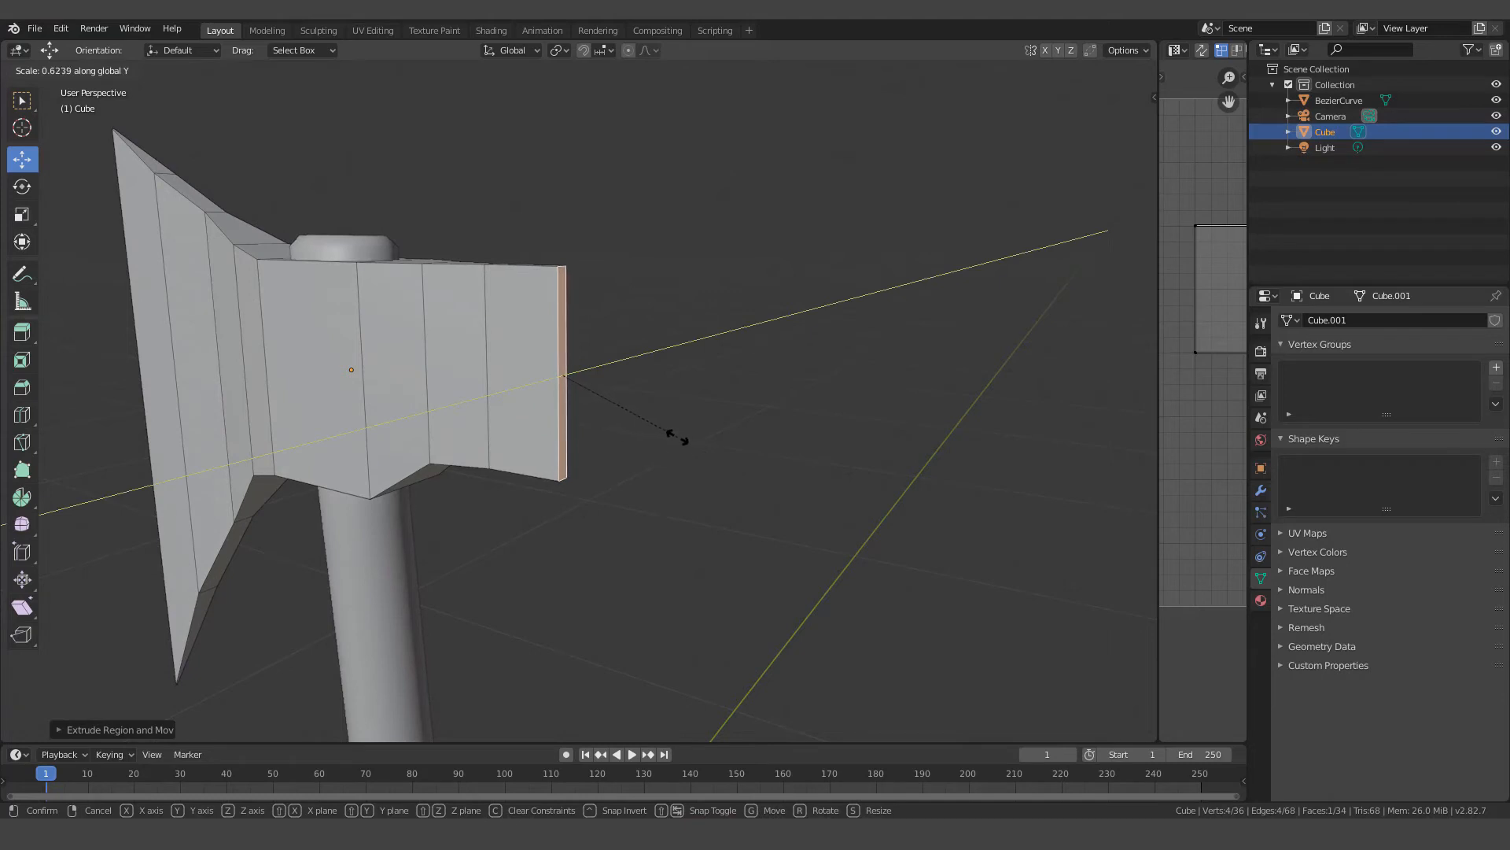
left_click(639, 452)
Scale the back end face along Z to about 1.37, lower it slightly, and move it a little outward along positive X
middle_click_drag(638, 455, 654, 476)
key("s")
key("z")
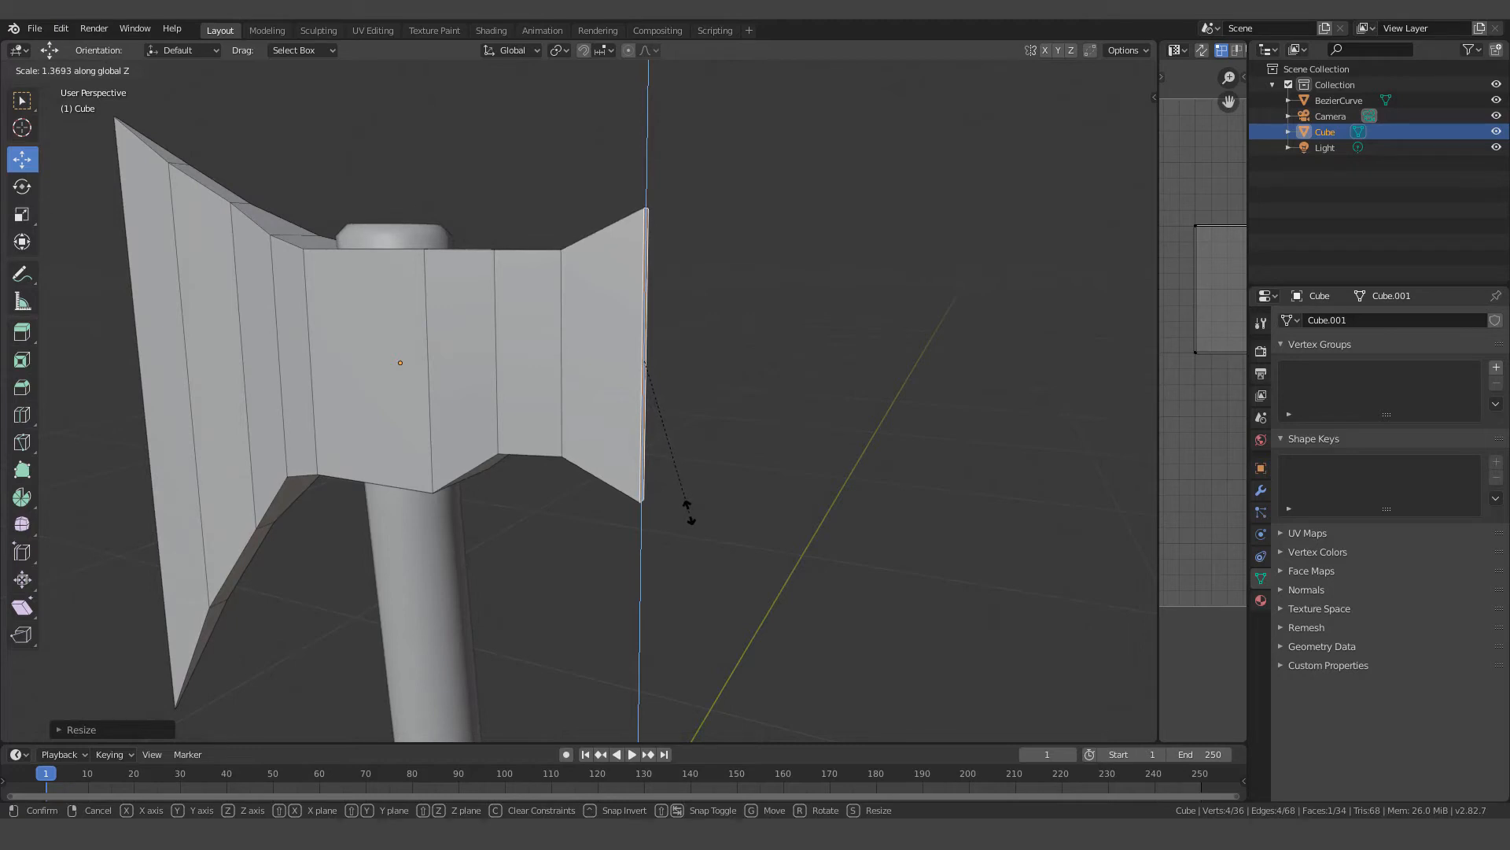
left_click(682, 506)
middle_click_drag(682, 506, 801, 398)
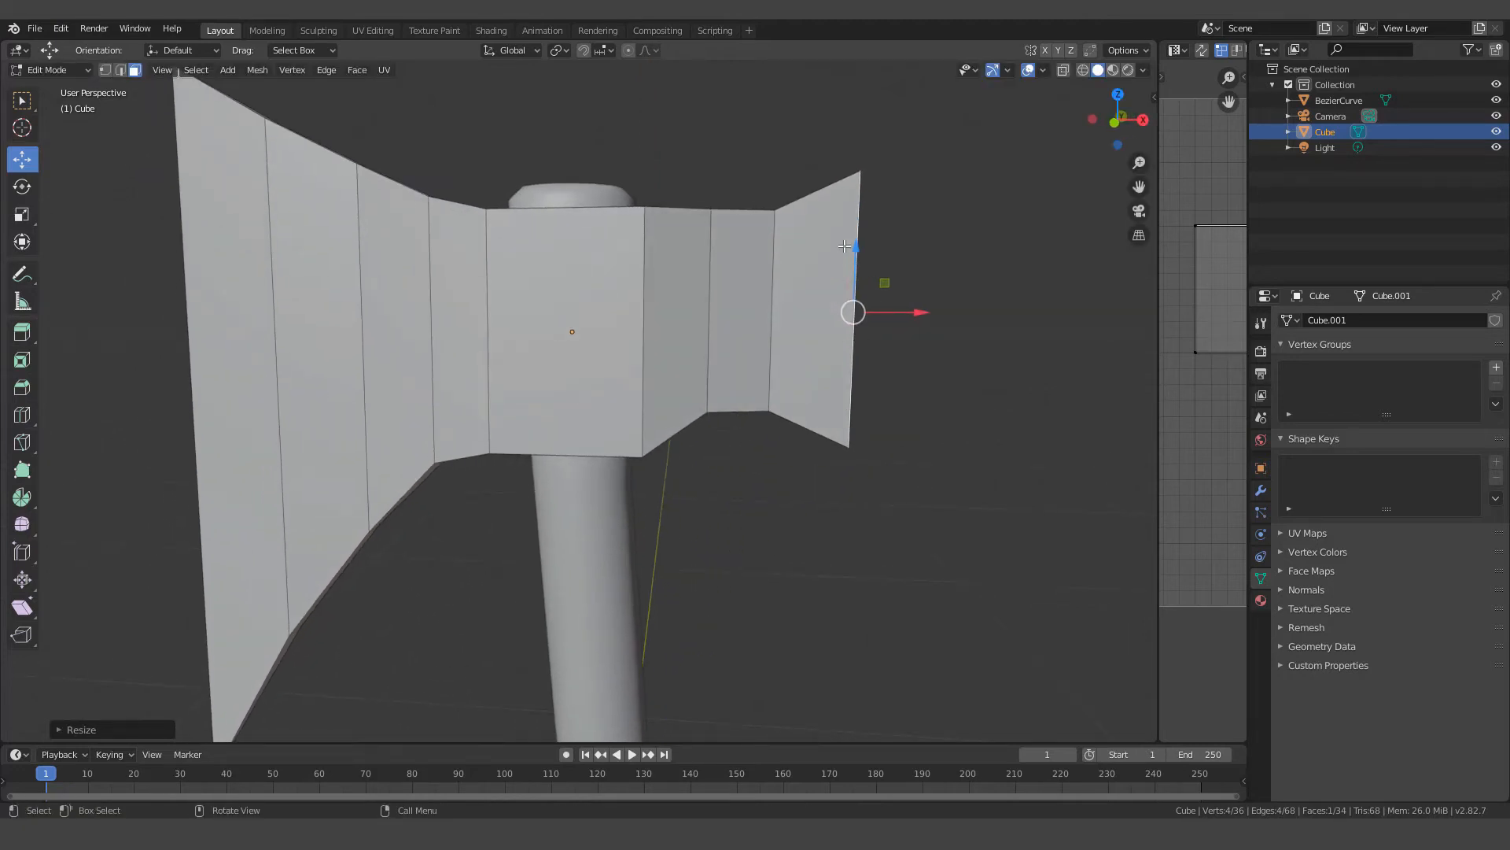
left_click_drag(844, 246, 876, 261)
left_click_drag(918, 326, 948, 327)
Add three evenly spaced horizontal loop cuts running around the full length of the axe head
scroll(681, 451, "down", 2)
mouse_move(681, 450)
middle_mouse_down()
mouse_move(712, 449)
mouse_move(722, 483)
mouse_move(710, 450)
middle_mouse_up()
scroll(419, 289, "up", 2)
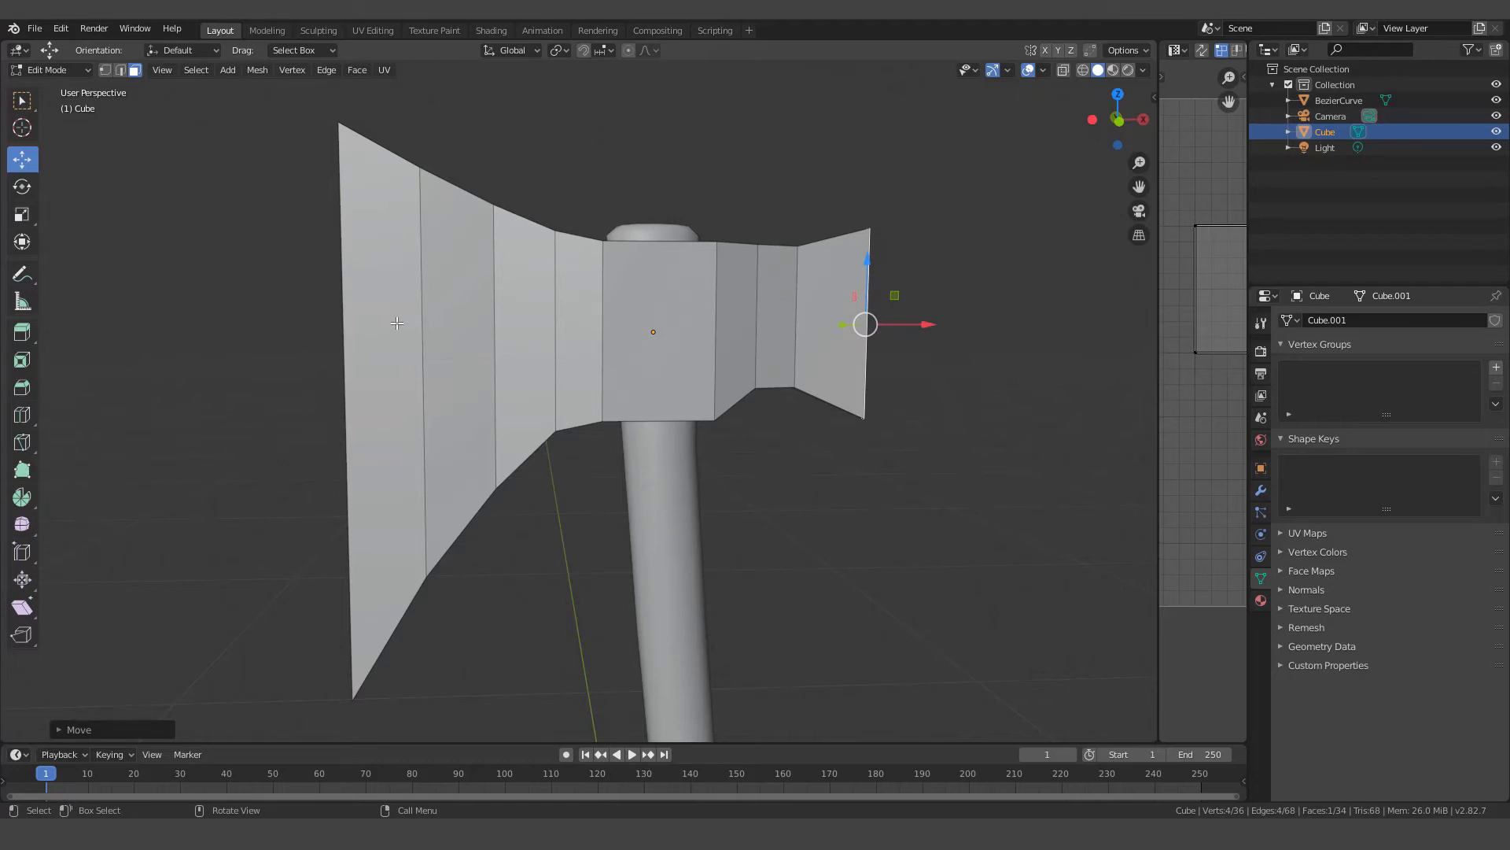
key("ctrl+r")
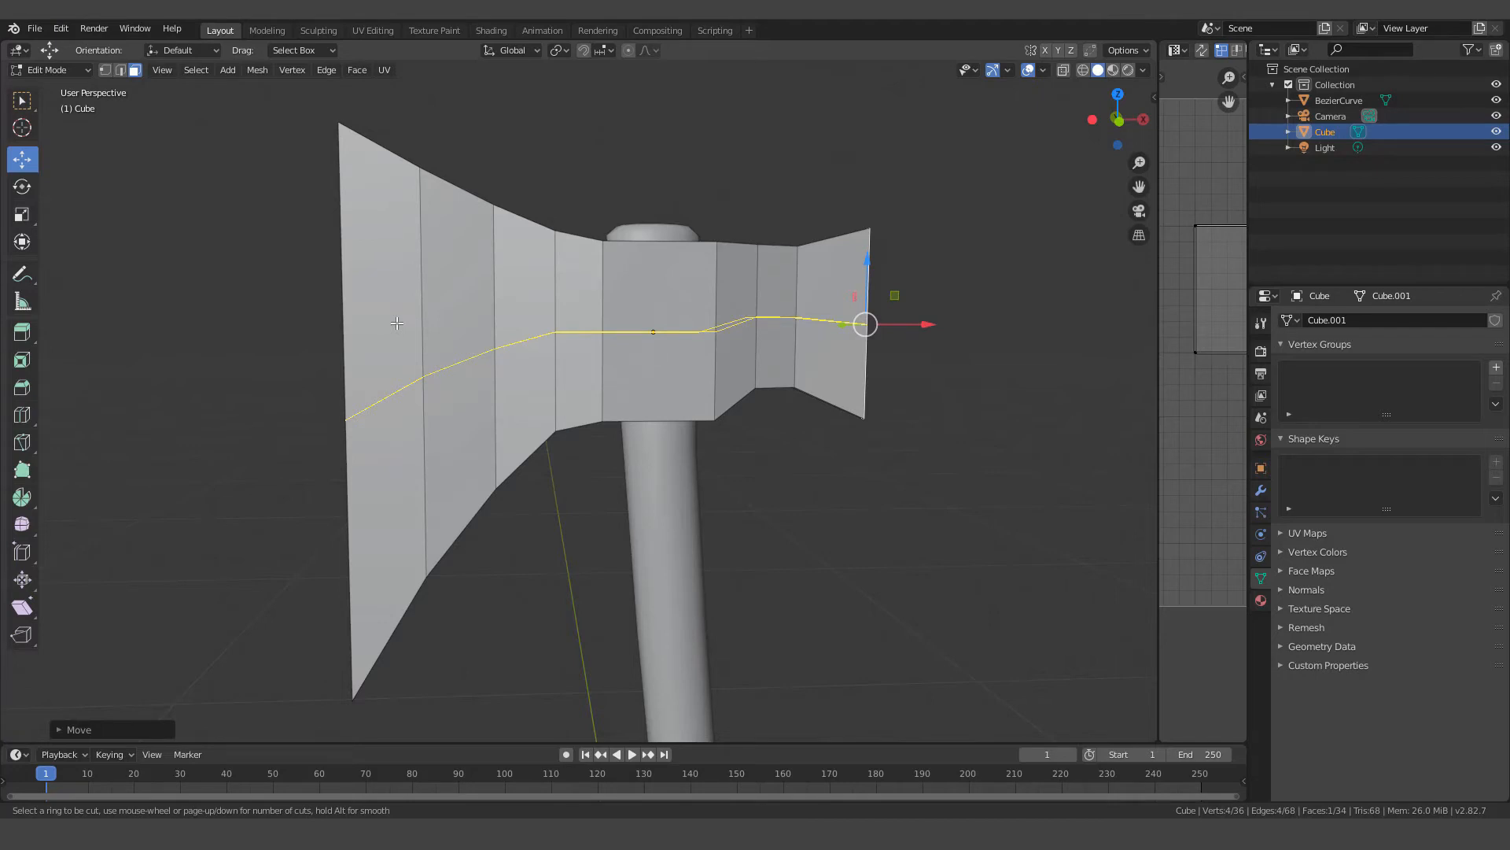
scroll(397, 323, "up", 1)
scroll(397, 322, "up", 1)
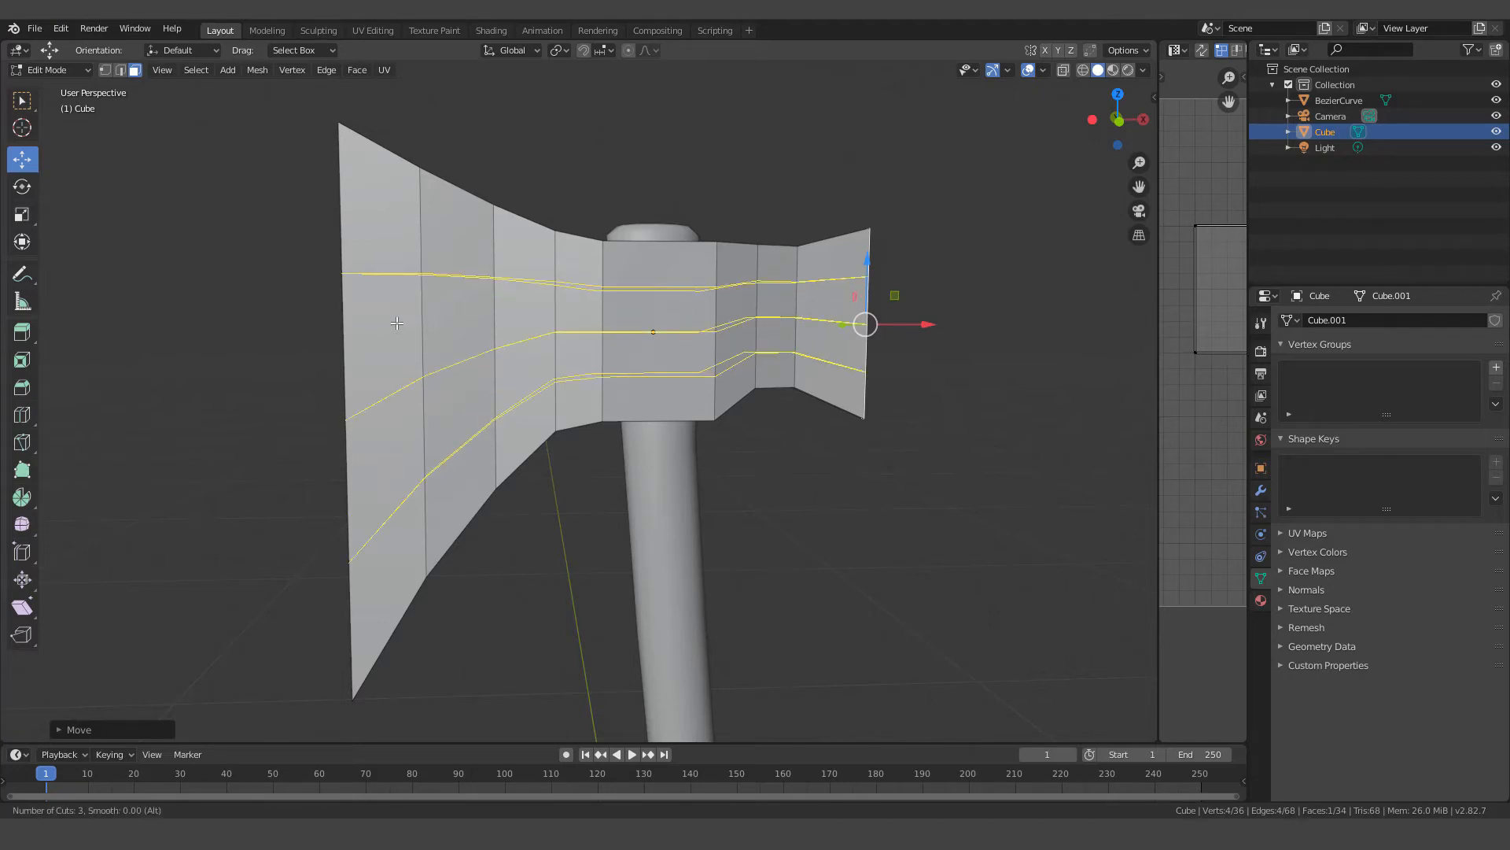
left_click(397, 322)
left_click(397, 322)
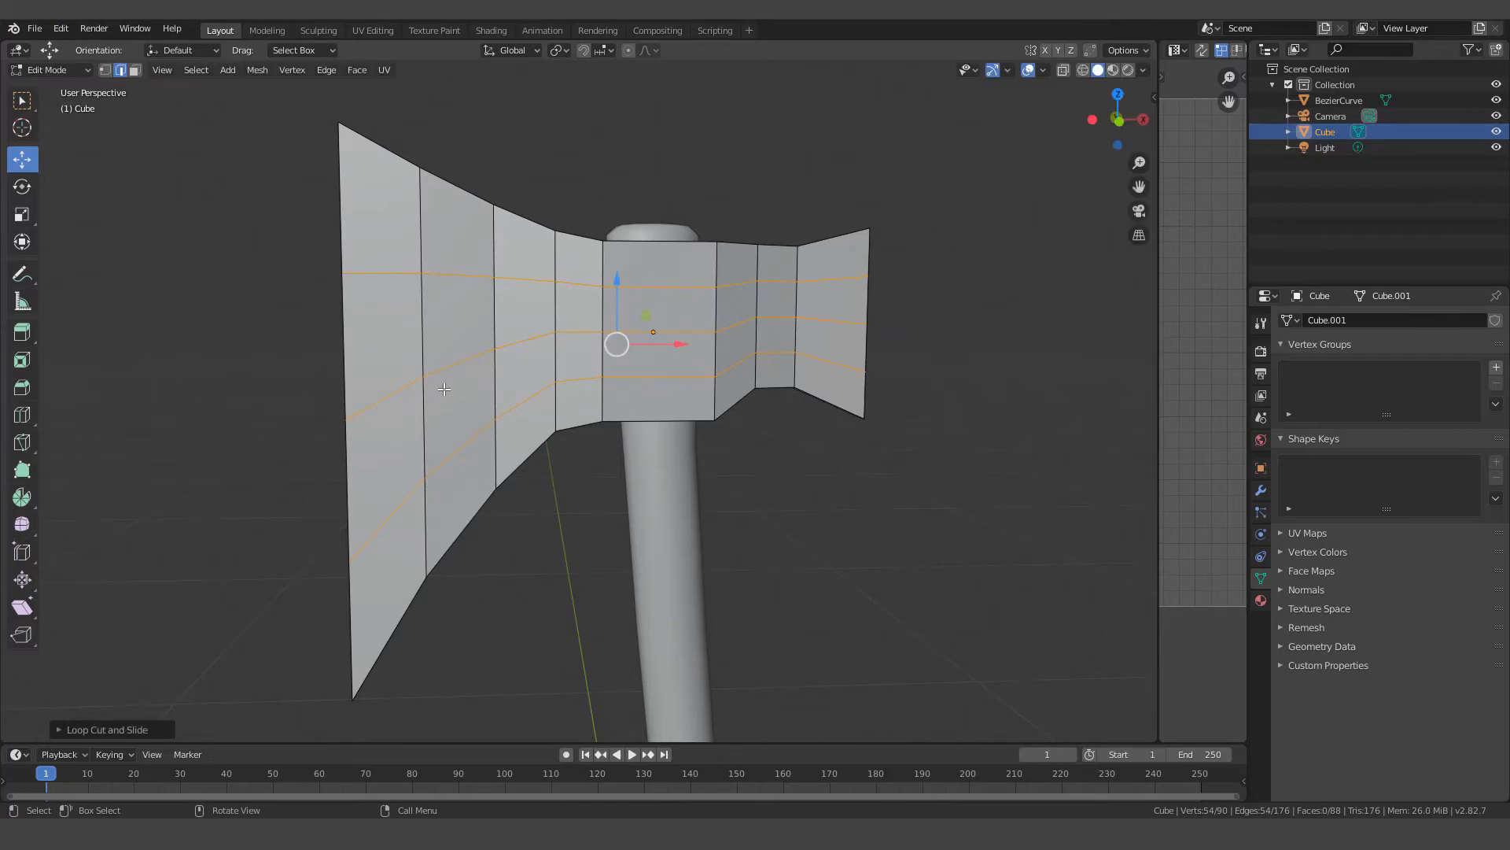
Move the two middle faces of the blade's cutting edge outward along negative X to give the edge a convex profile
middle_click_drag(453, 439, 533, 439)
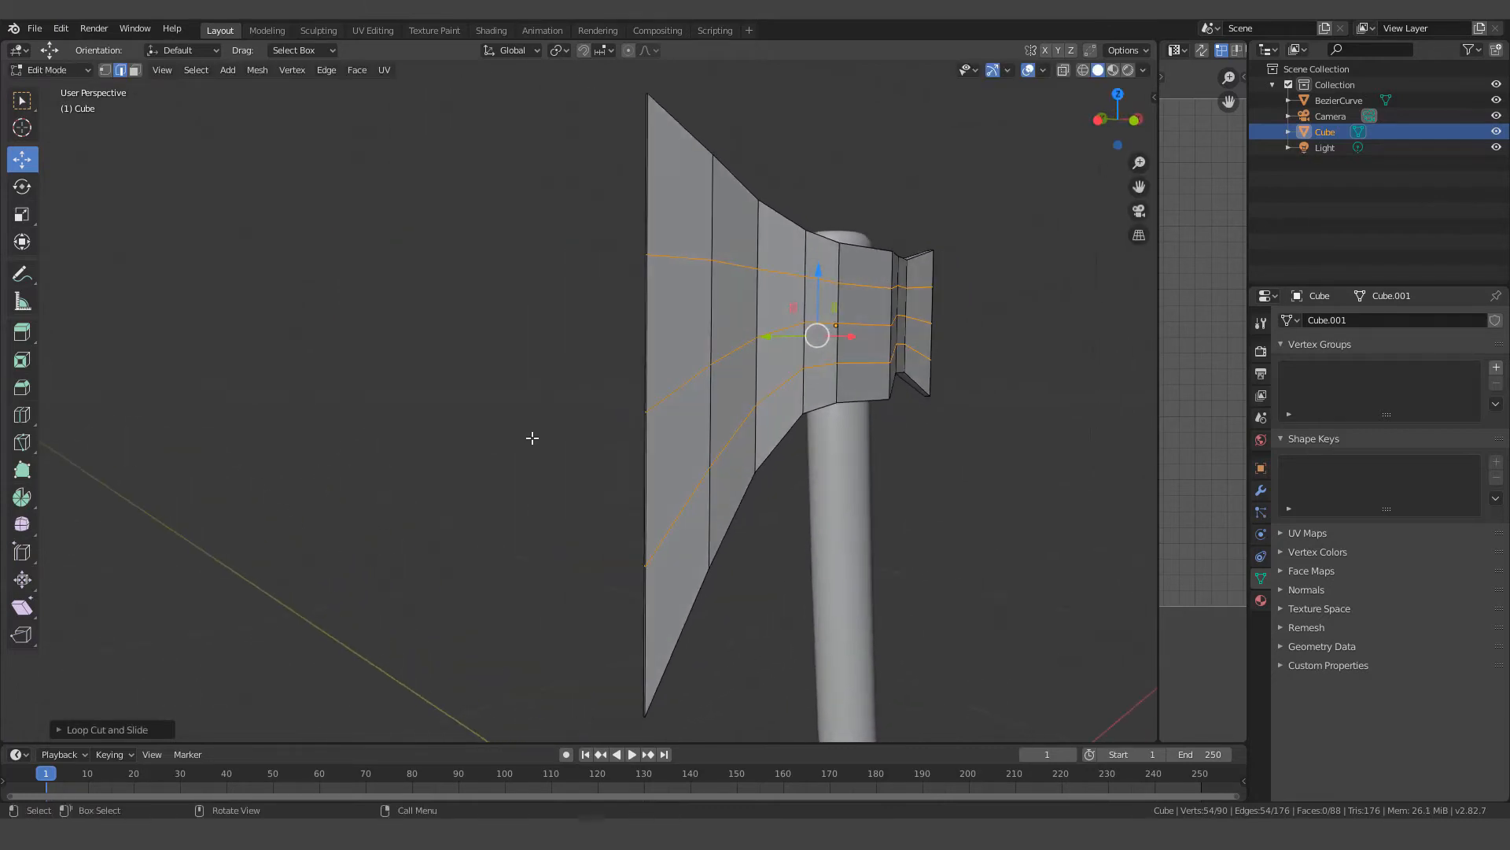
scroll(681, 434, "up", 3)
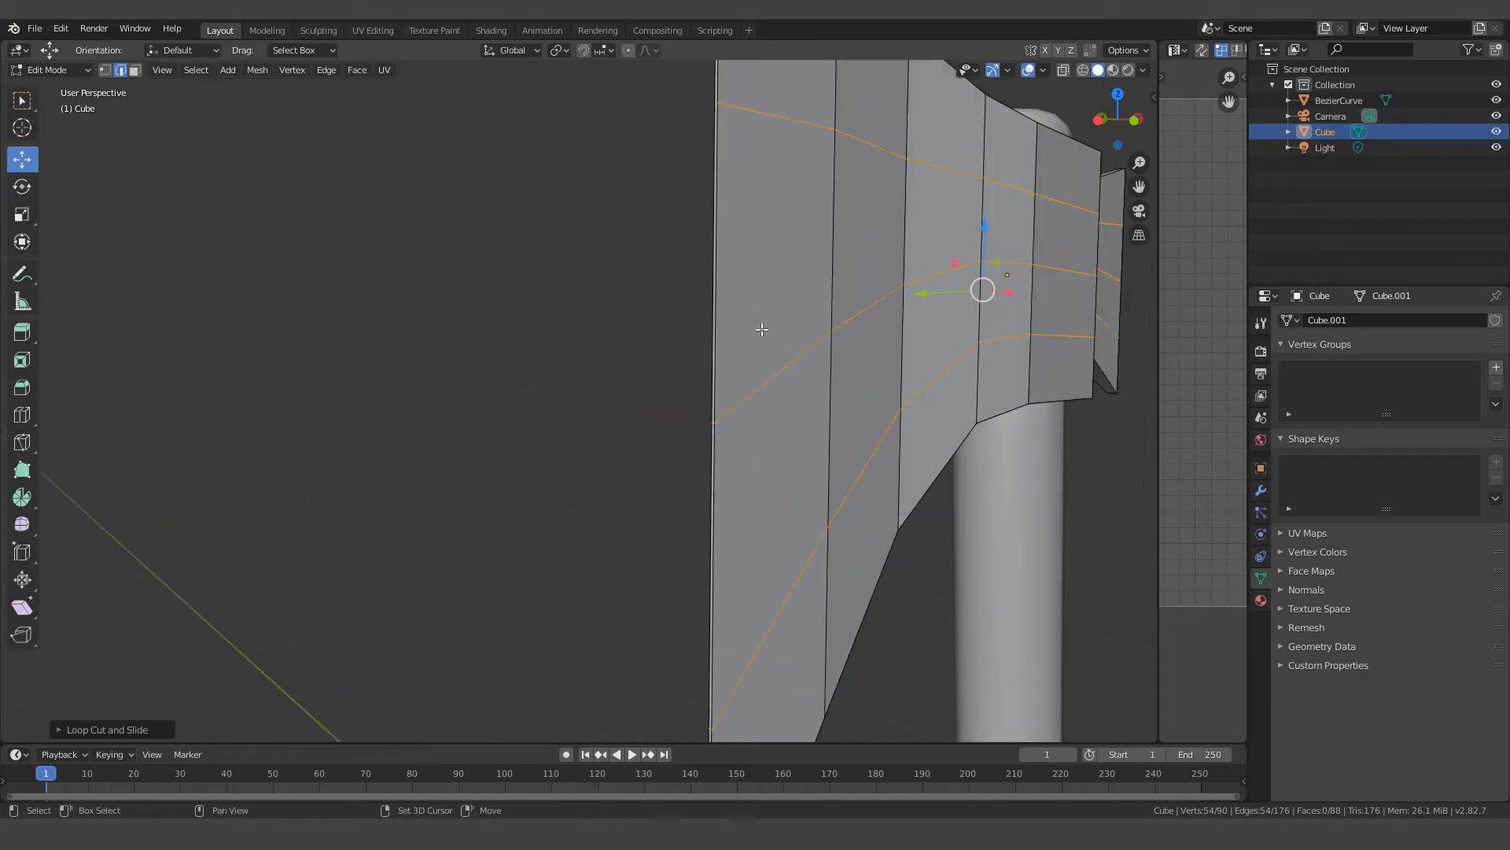
middle_click_drag(760, 327, 729, 411, "shift")
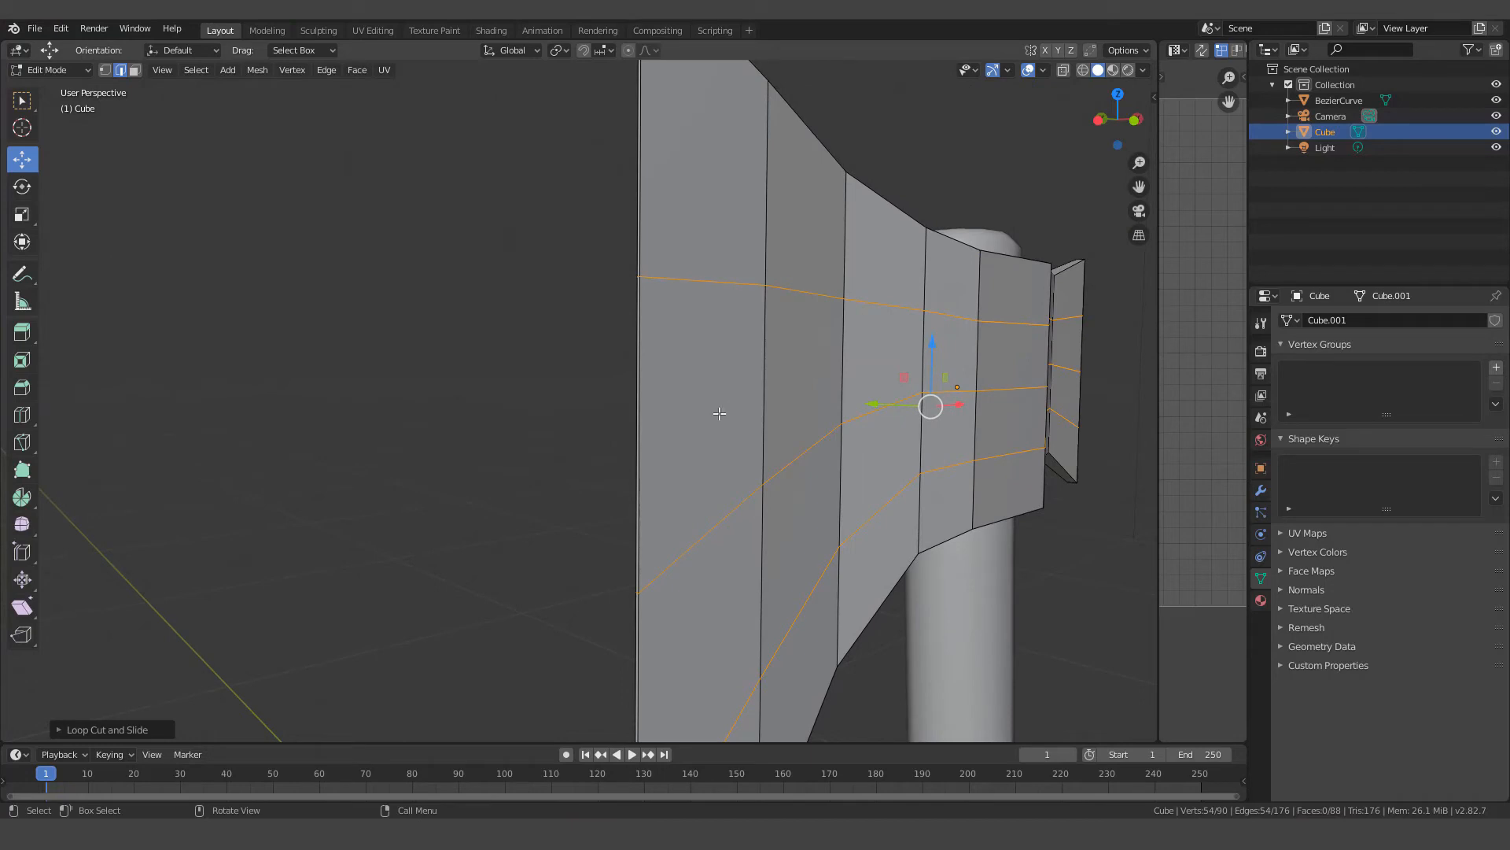
left_click(134, 71)
scroll(648, 432, "up", 2)
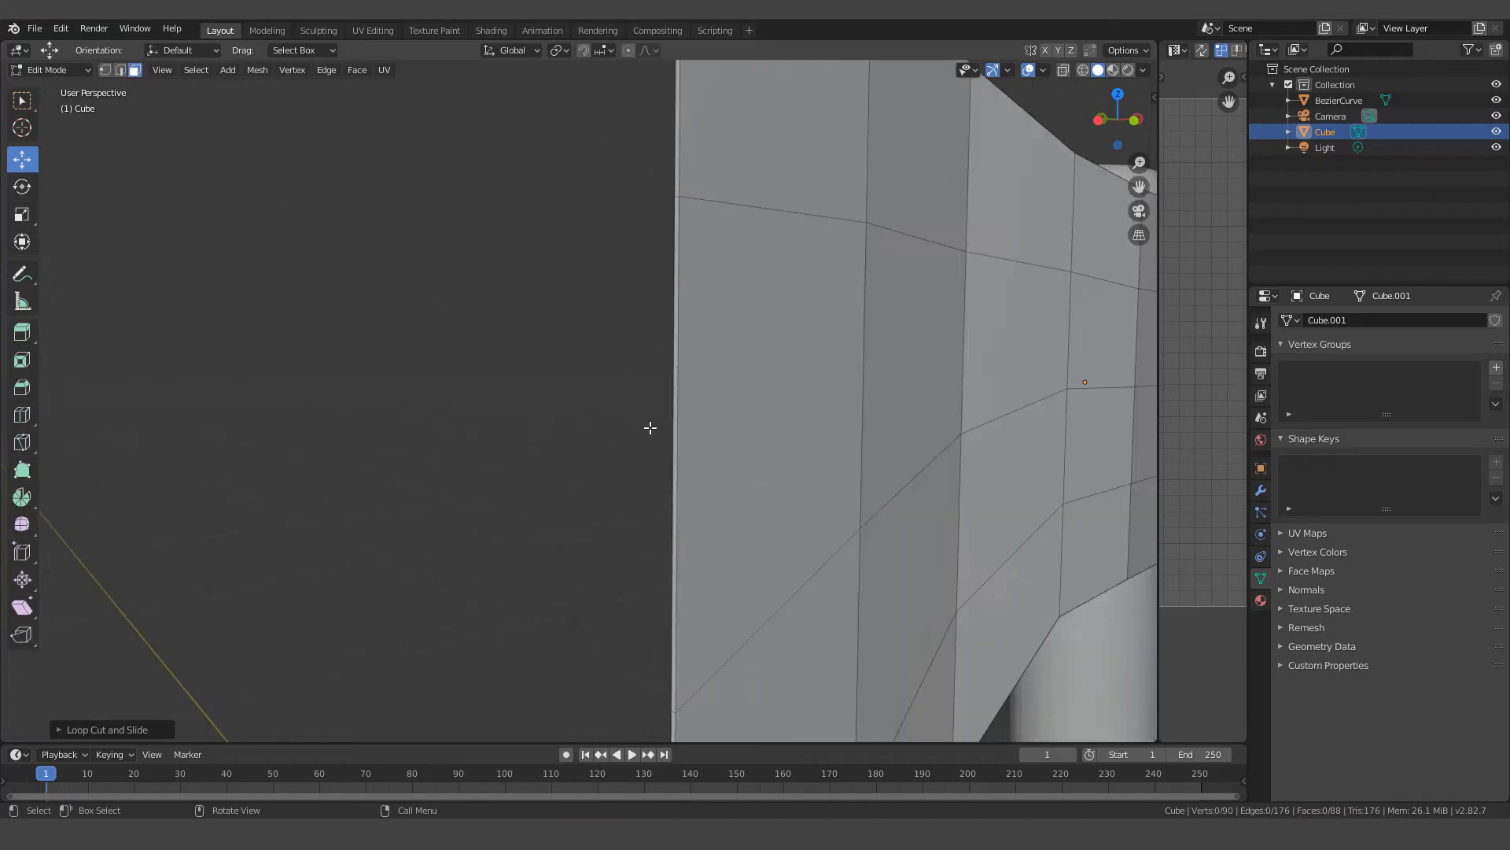
left_click(675, 361)
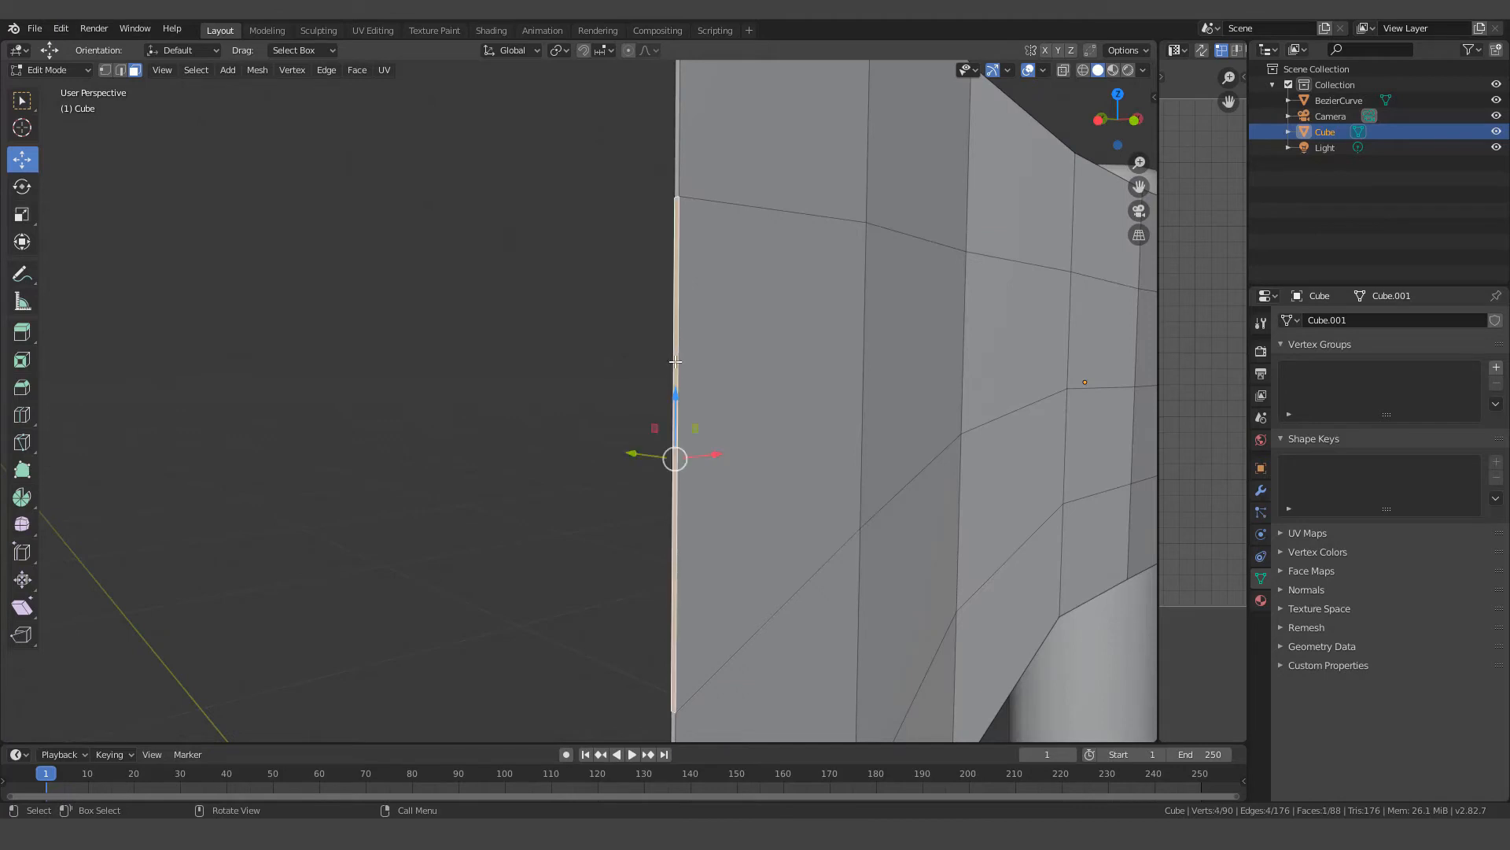
scroll(718, 468, "down", 2)
middle_click_drag(701, 409, 675, 343, "shift")
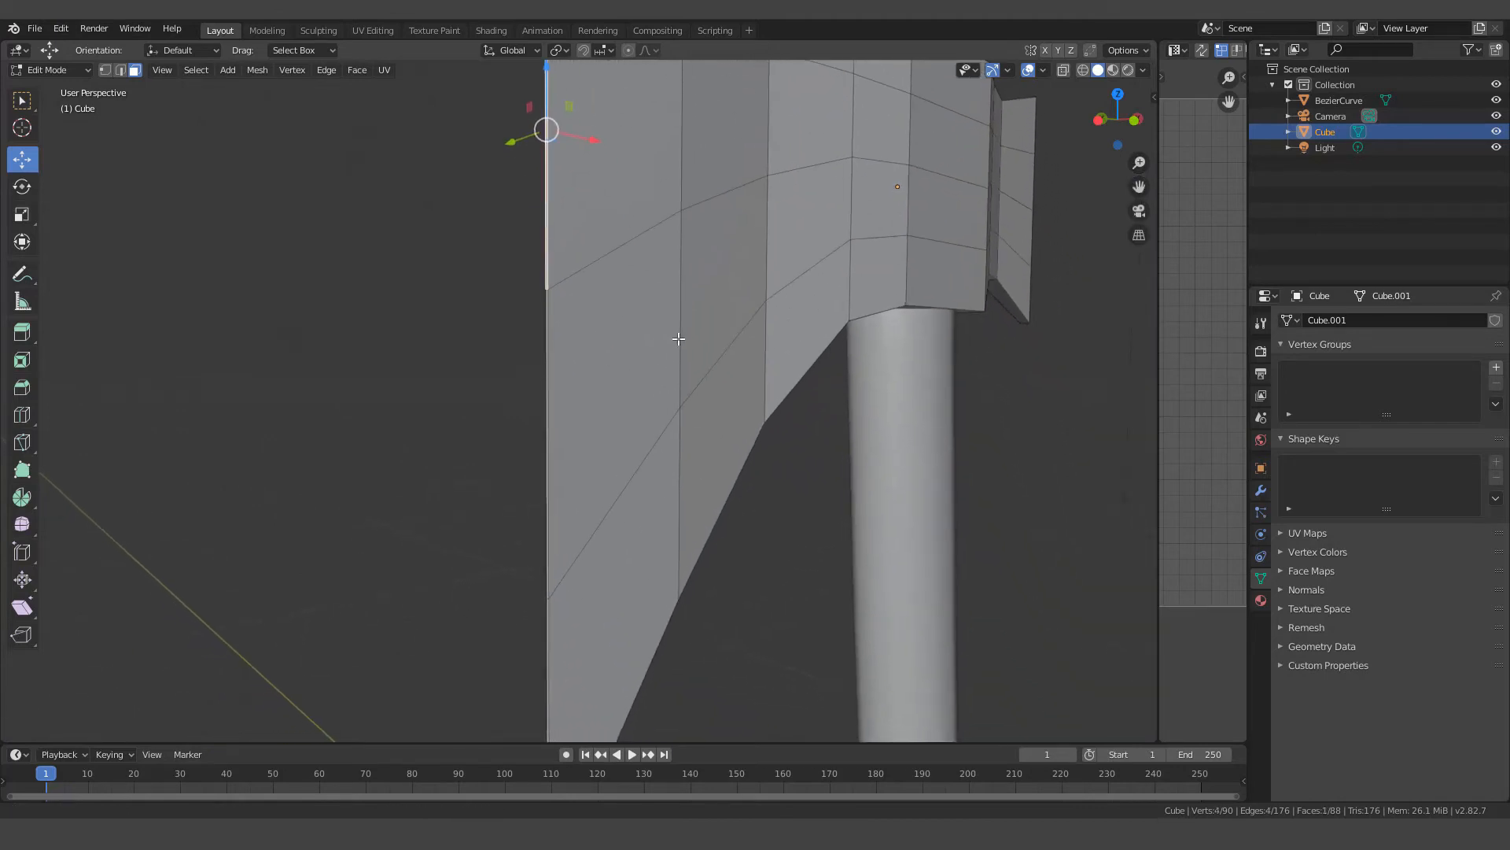
scroll(558, 327, "up", 2)
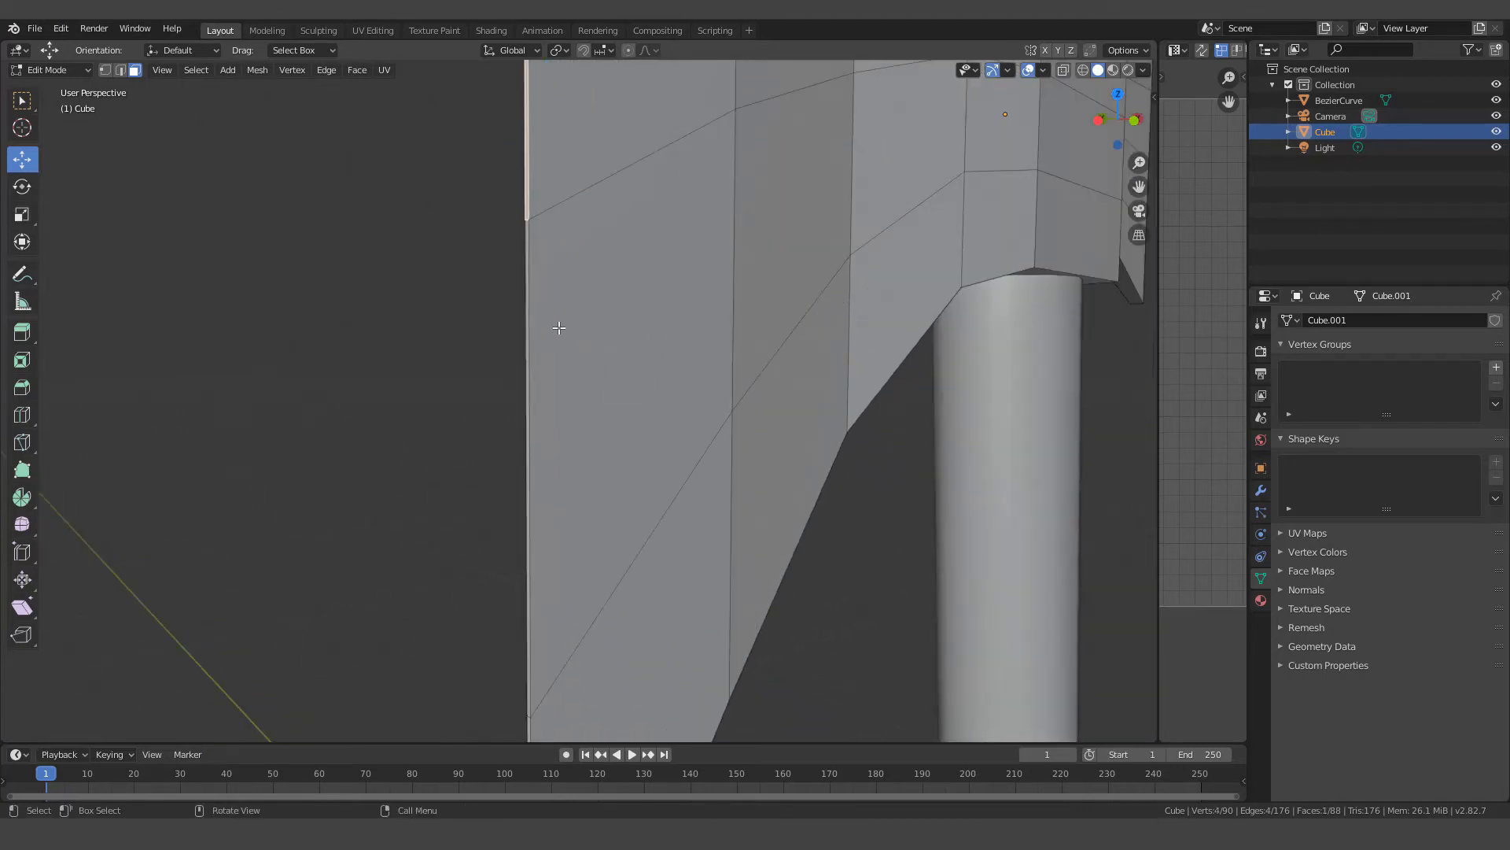
left_click(527, 299, "shift")
middle_click_drag(563, 337, 464, 358)
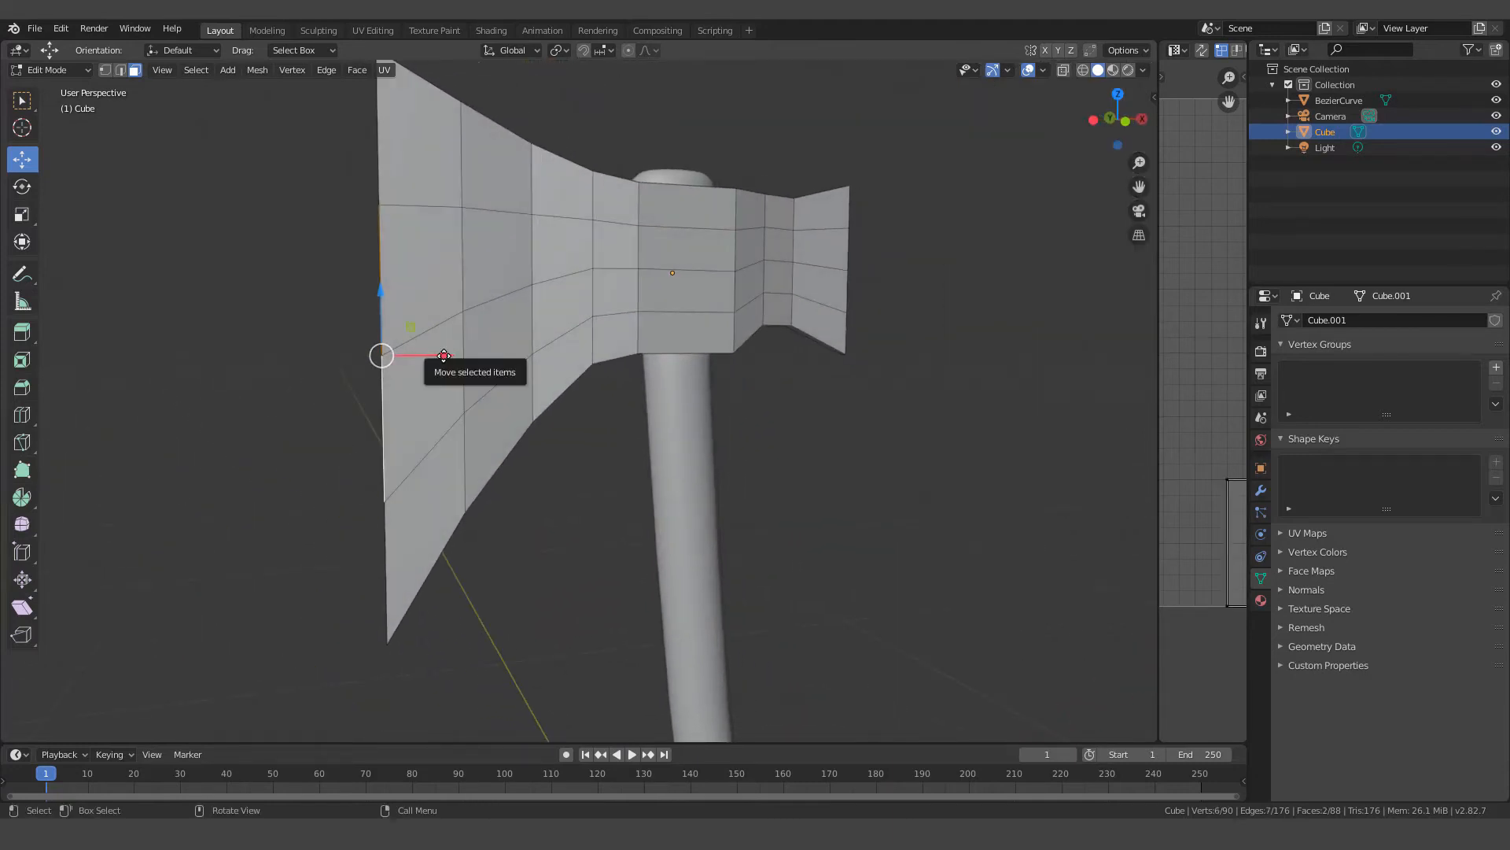
left_click_drag(437, 358, 422, 363)
scroll(429, 365, "down", 1)
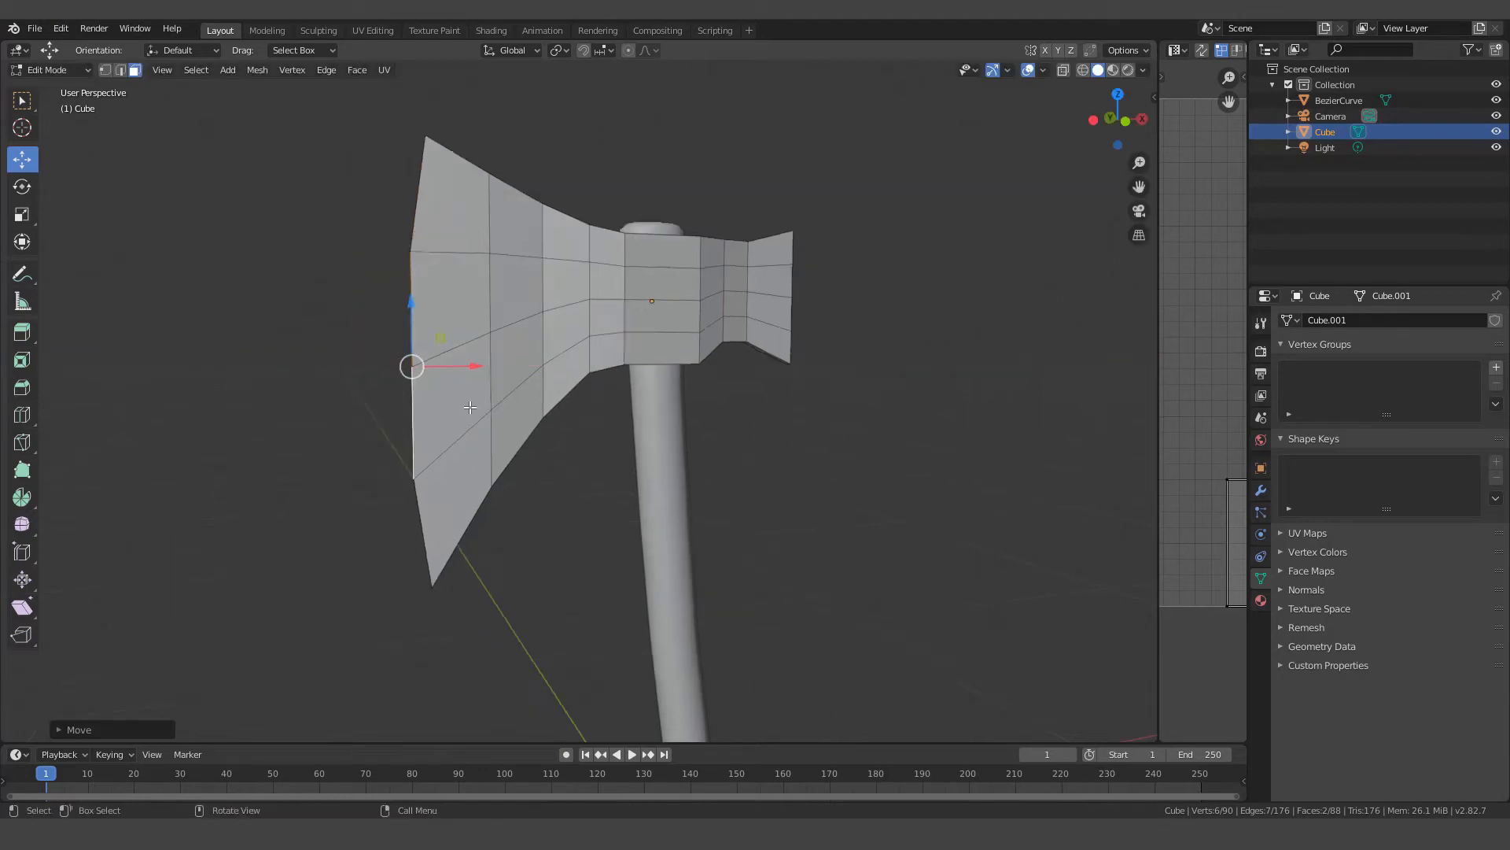
Move the short edge at the blade's top front corner slightly outward along negative X
middle_click_drag(465, 400, 435, 404)
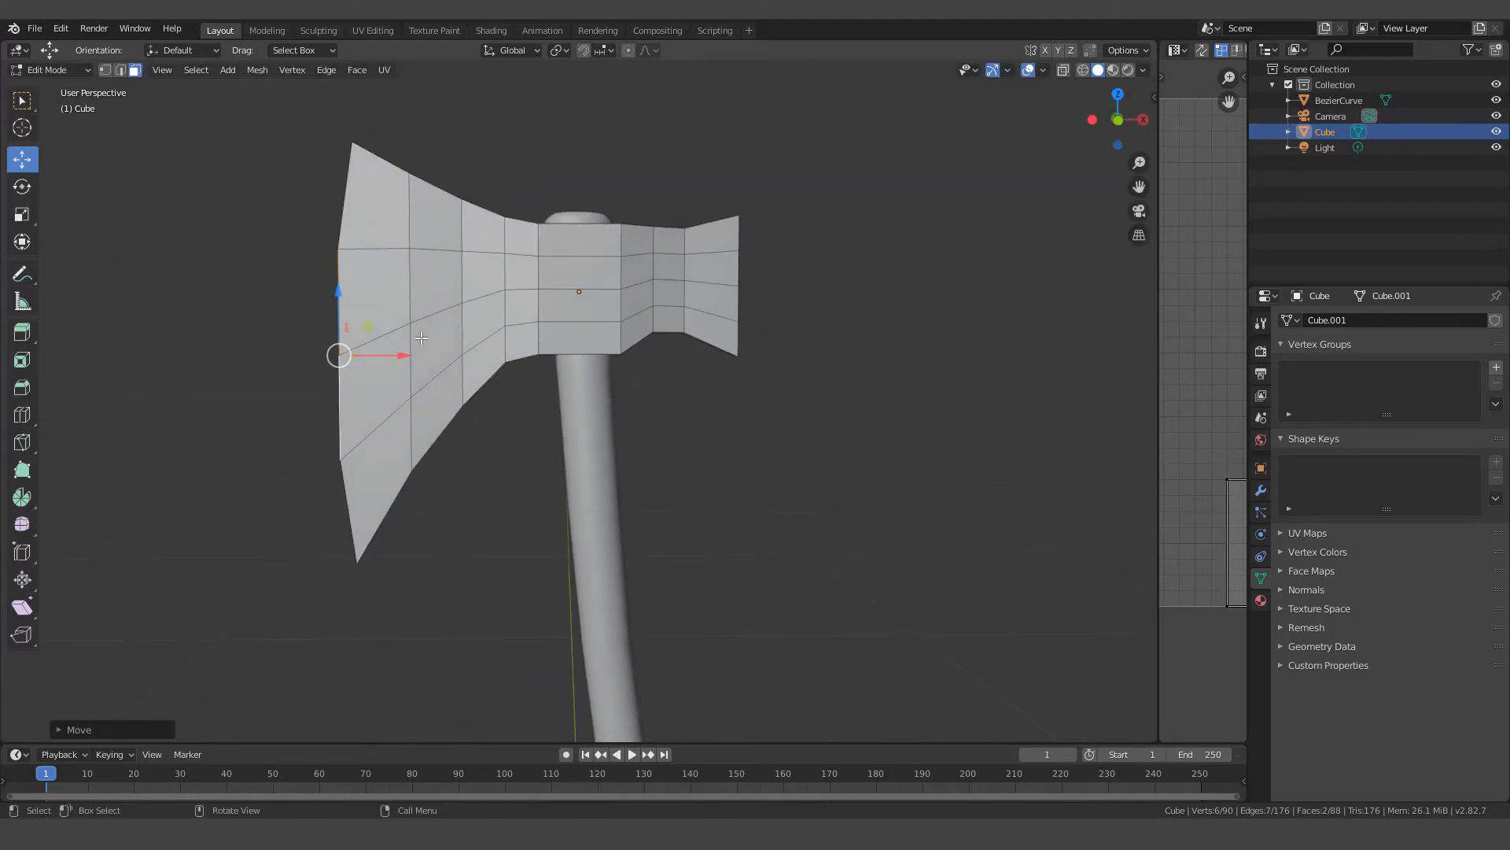
scroll(422, 334, "up", 3)
scroll(425, 331, "down", 3)
middle_click_drag(425, 329, 503, 417)
scroll(512, 435, "up", 4)
scroll(513, 431, "up", 2)
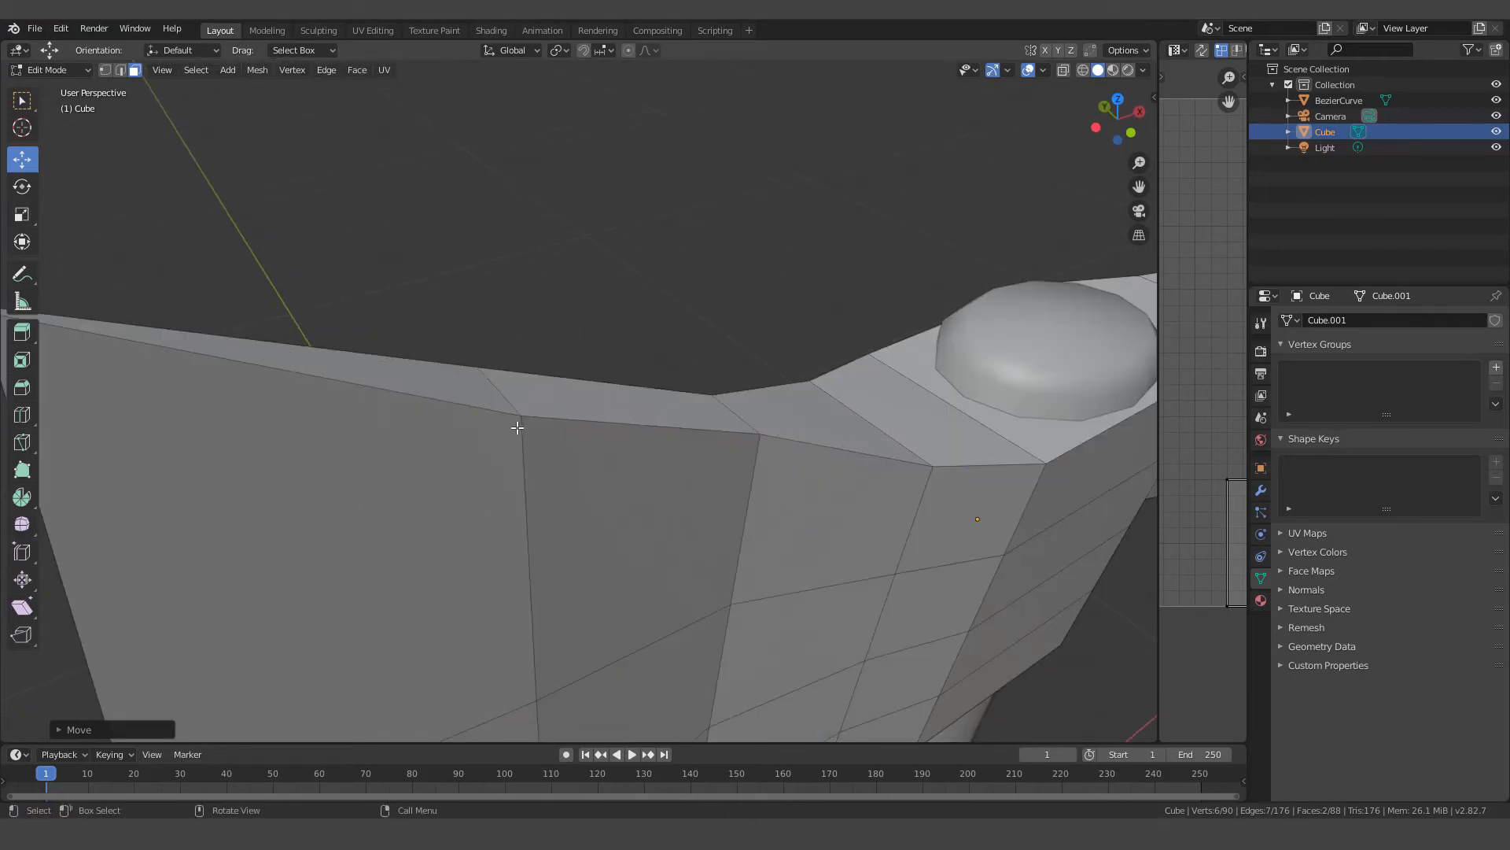
scroll(527, 428, "down", 3)
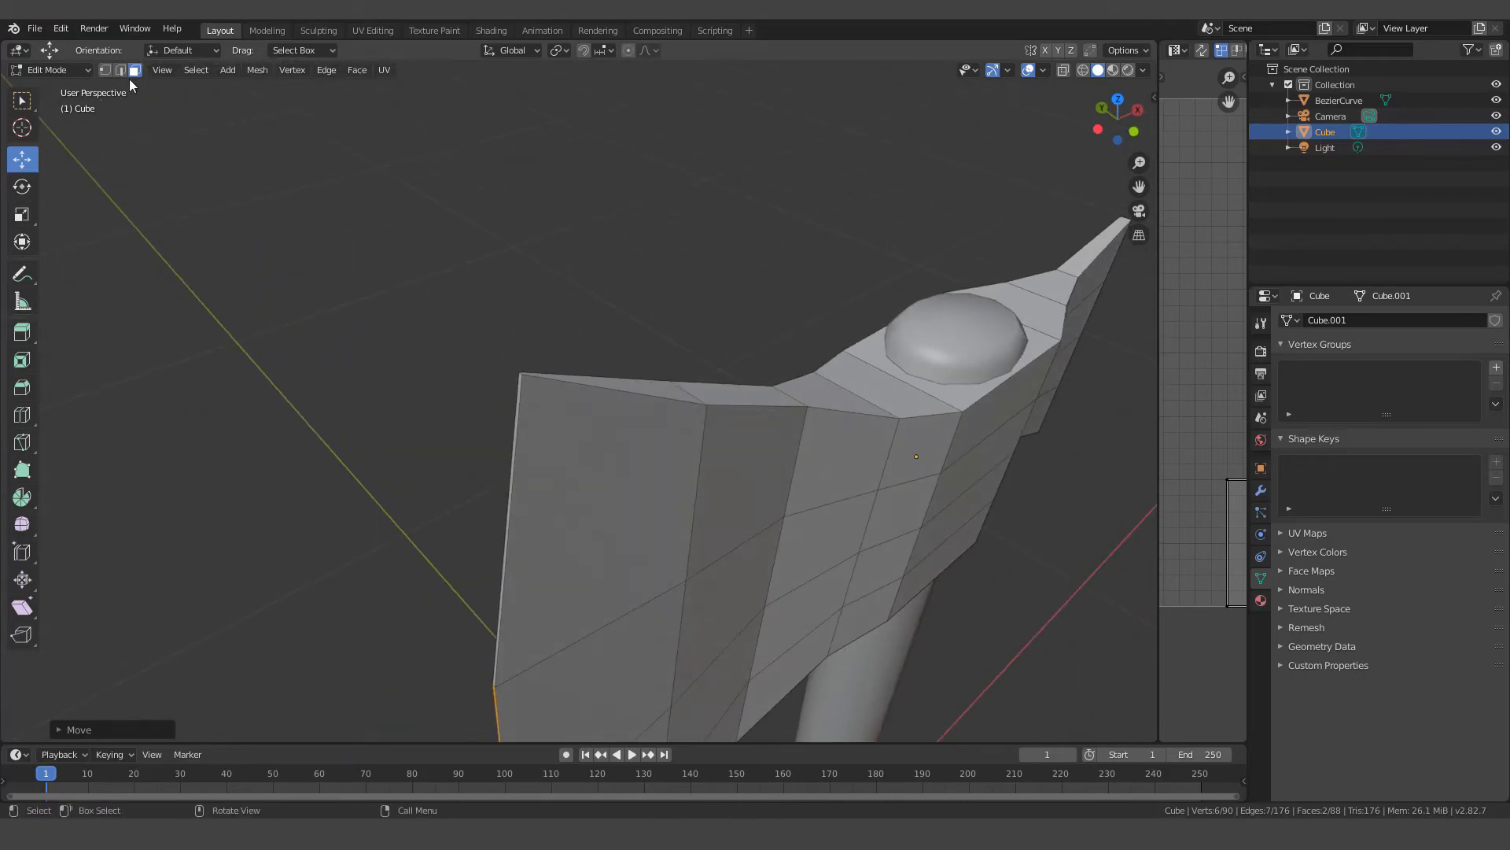
left_click(120, 70)
scroll(472, 371, "up", 3)
scroll(476, 370, "down", 2)
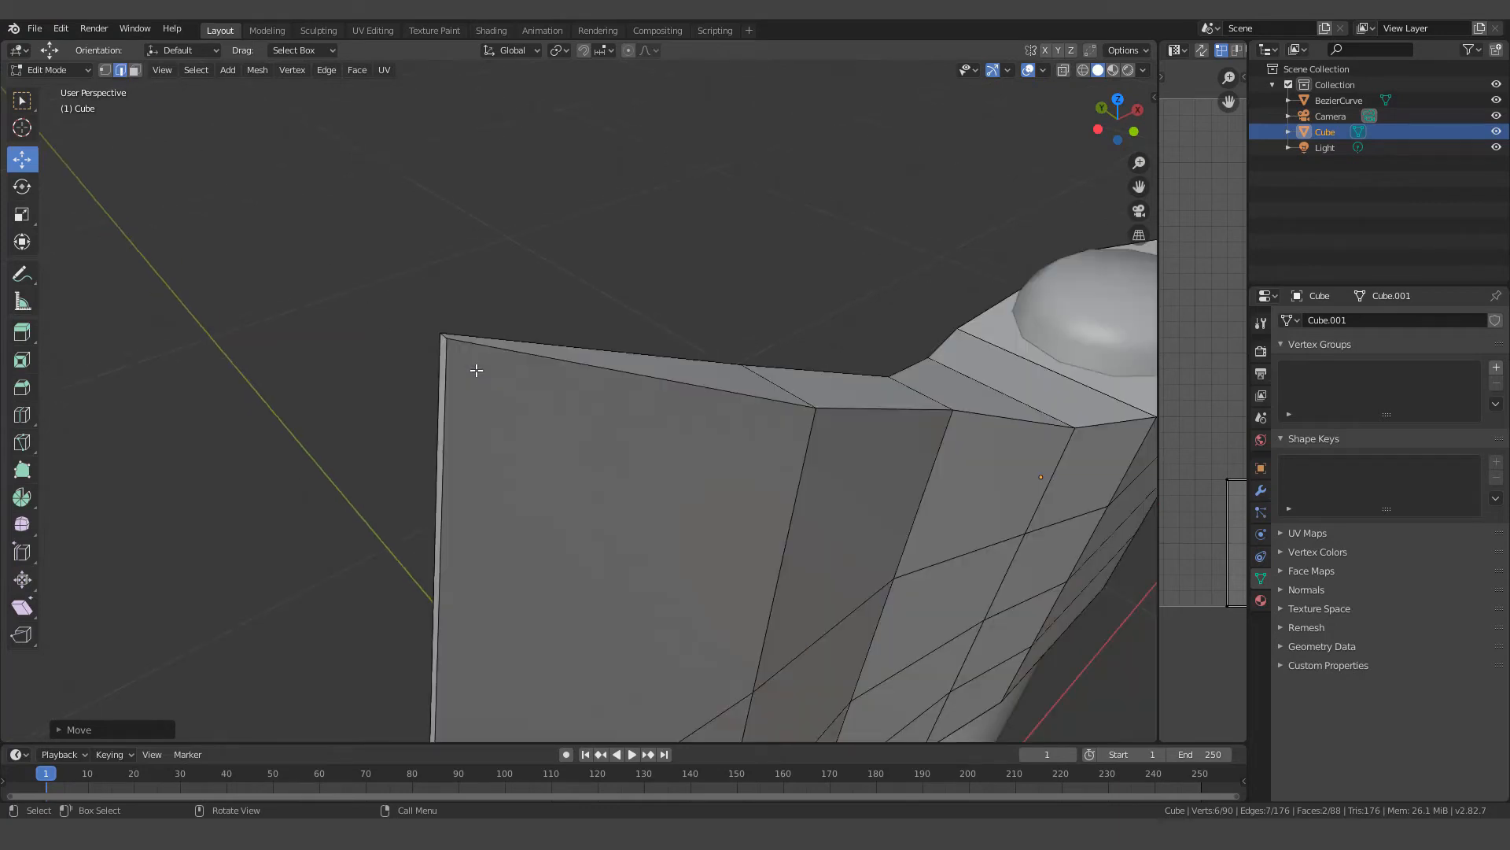
left_click(442, 336)
key("g")
key("x")
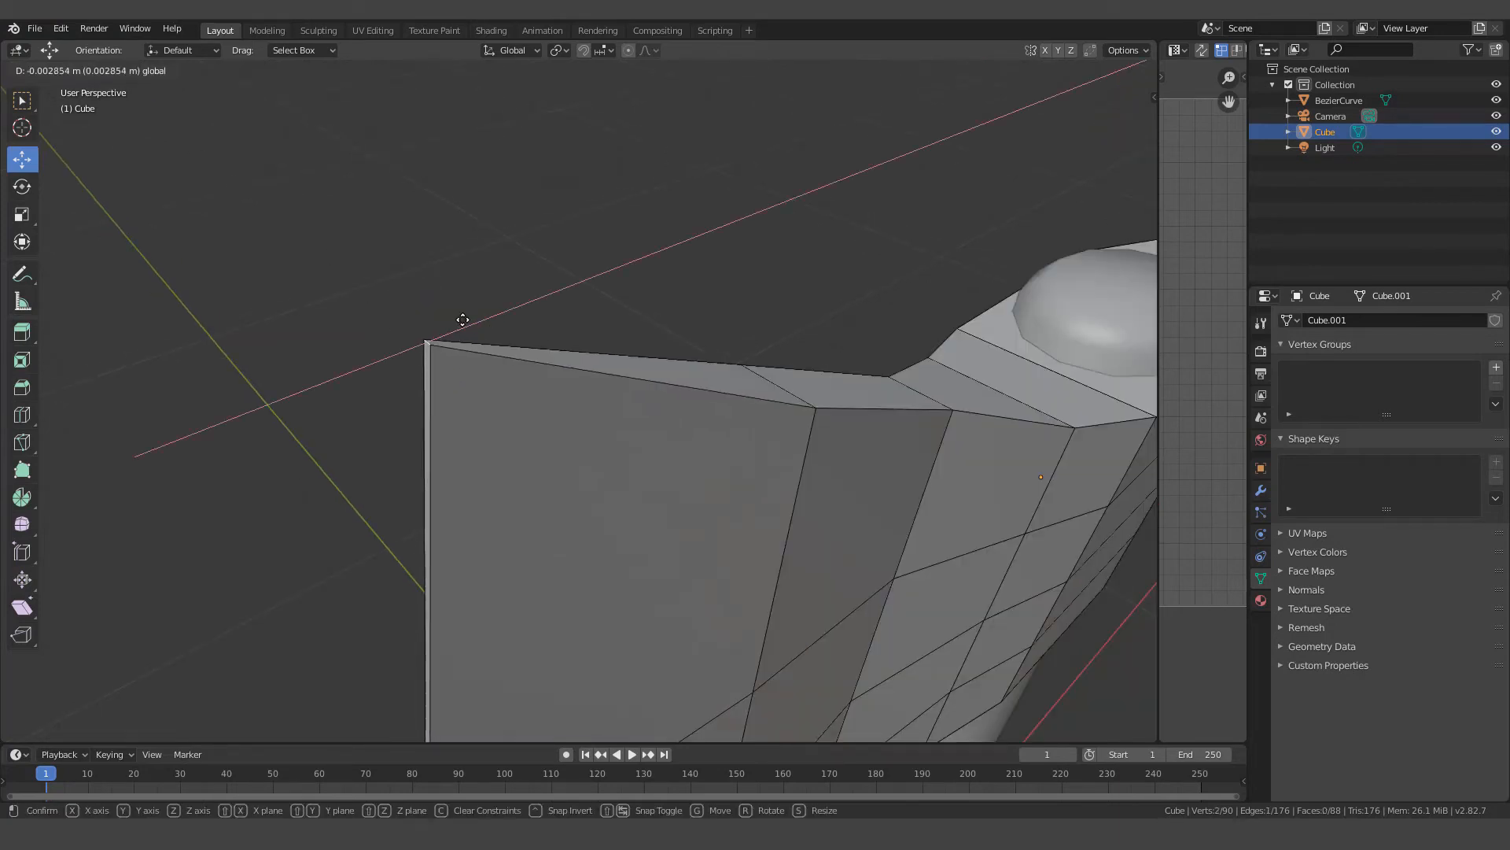
left_click(419, 331)
scroll(576, 478, "down", 2)
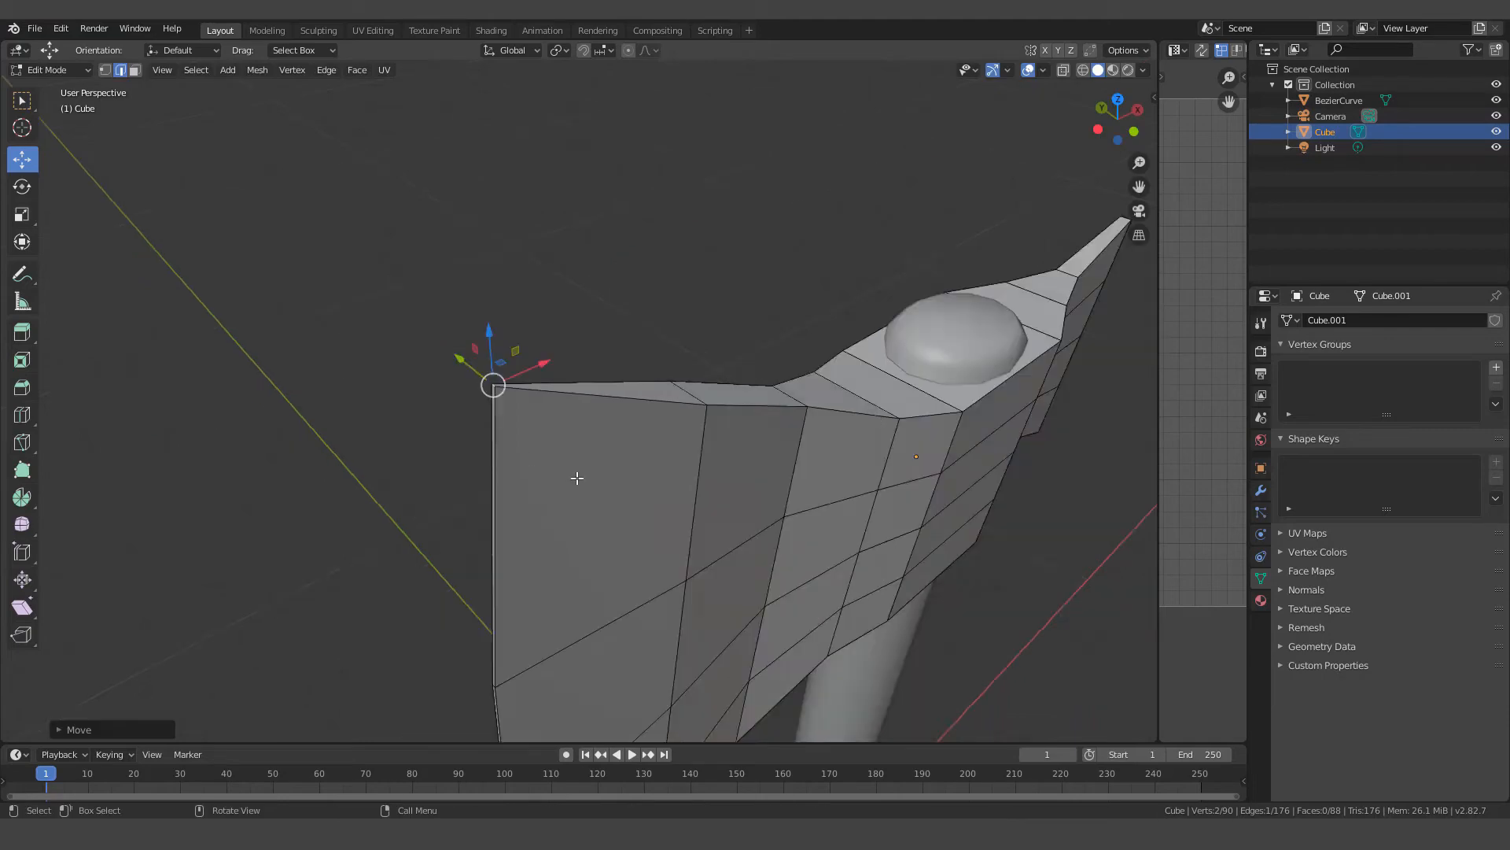
Move the short edge at the middle of the blade's cutting edge slightly outward along negative X to round the curve
middle_click_drag(514, 448, 499, 393)
scroll(472, 425, "down", 4)
scroll(542, 433, "up", 6)
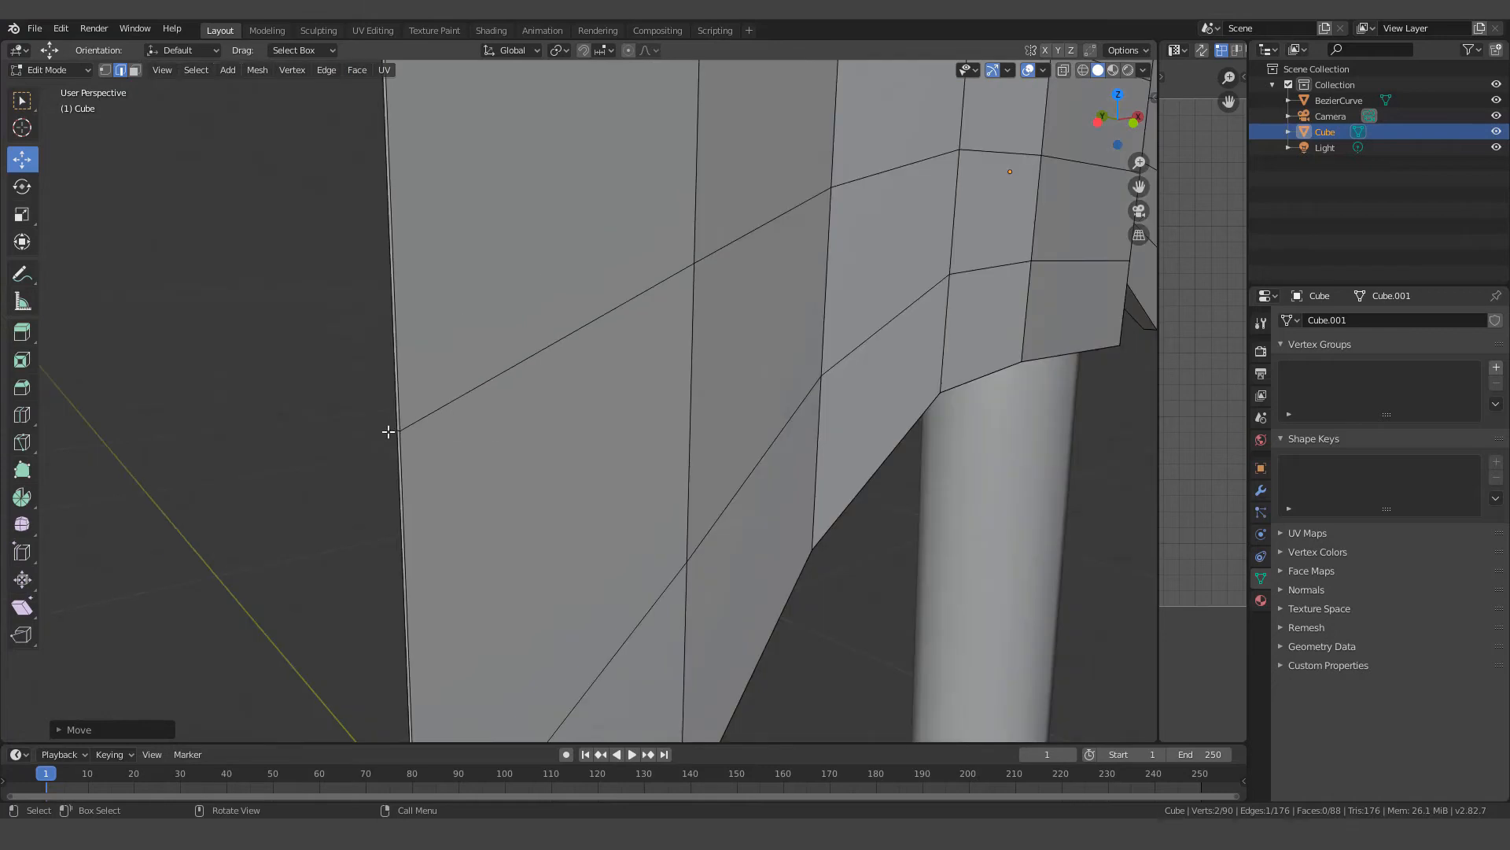
left_click(399, 429)
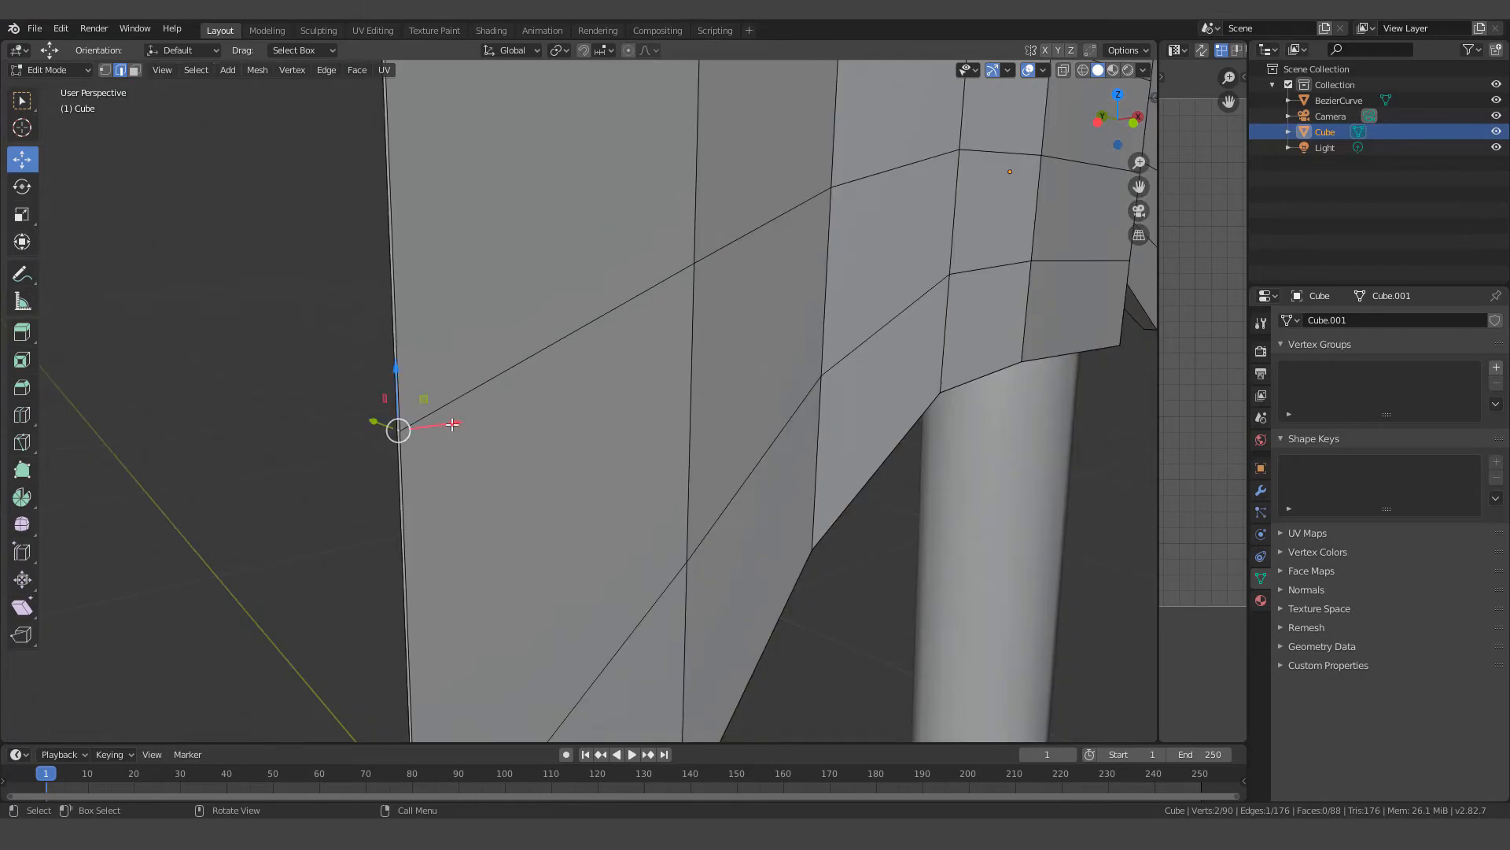
key("g")
key("x")
left_click_drag(428, 433, 431, 434)
scroll(497, 446, "down", 7)
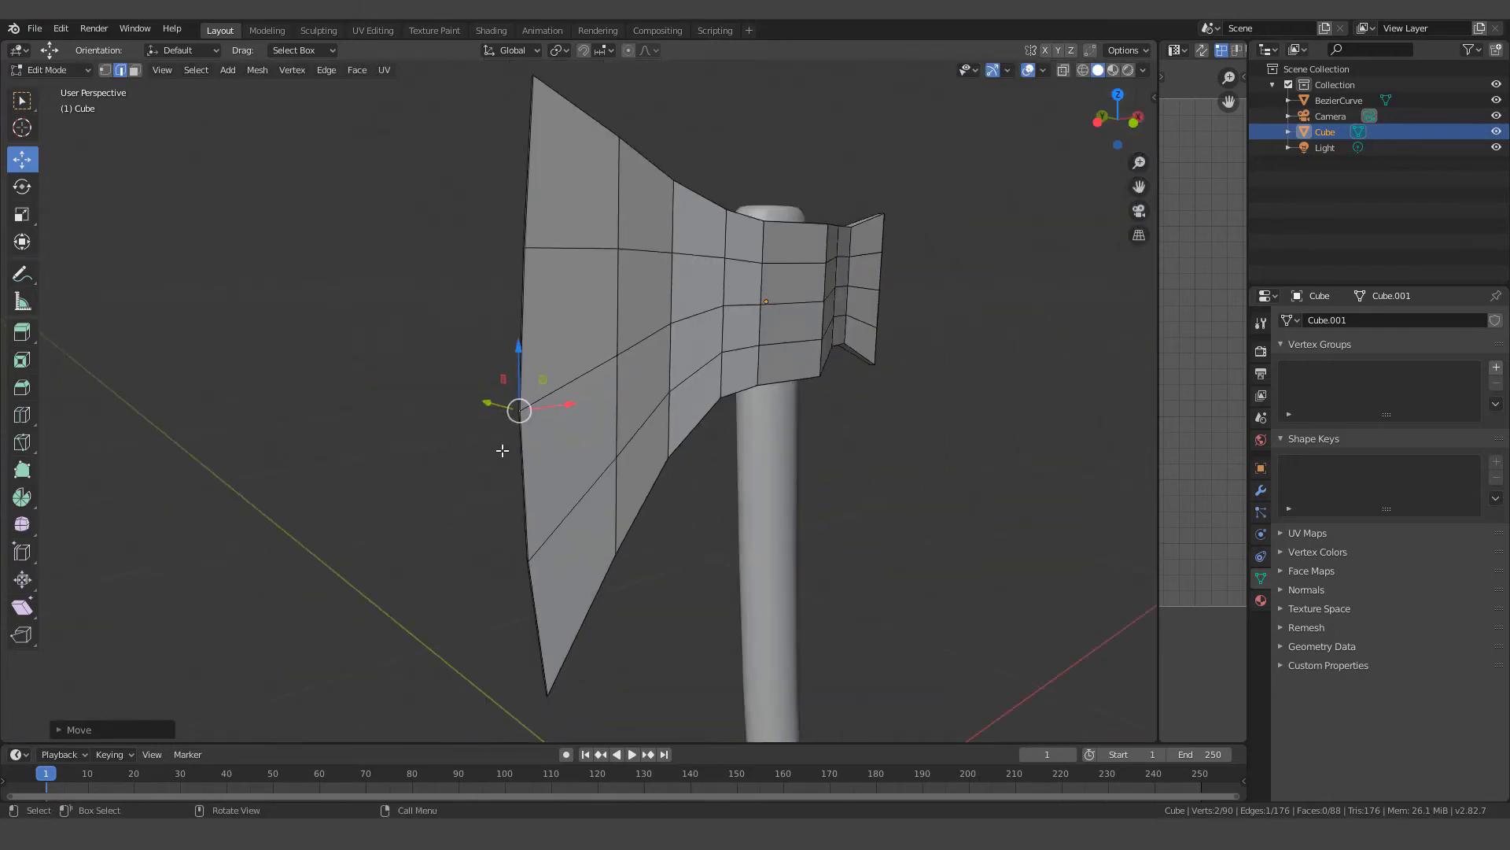
middle_click_drag(503, 449, 427, 438)
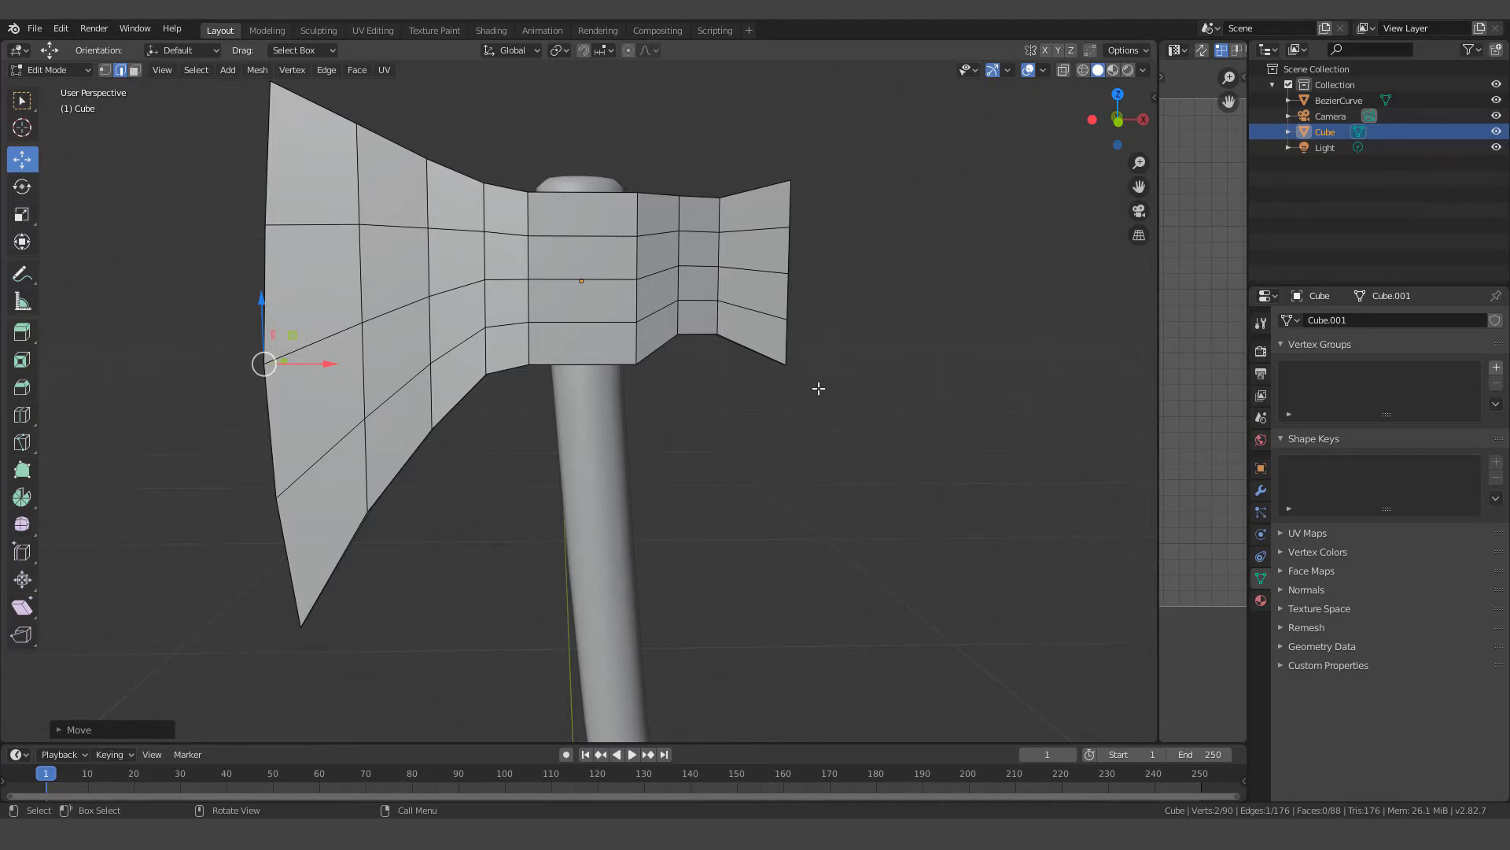
Move the short middle edge of the back end about 0.025 m outward along positive X
scroll(821, 397, "up", 2)
middle_click_drag(849, 378, 755, 489, "shift")
scroll(643, 505, "up", 2)
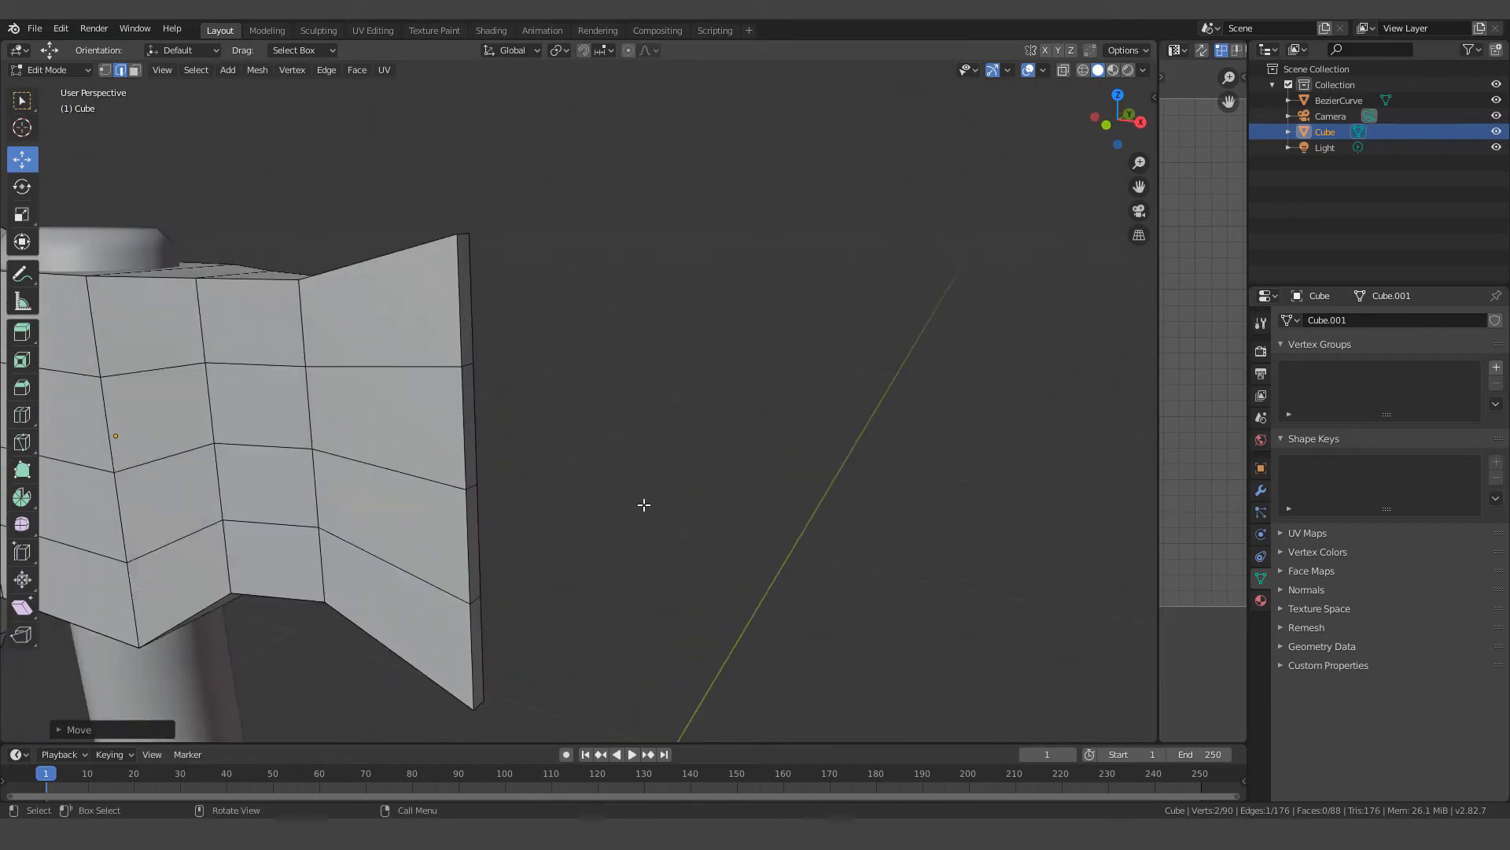
left_click(471, 488)
key("g")
key("x")
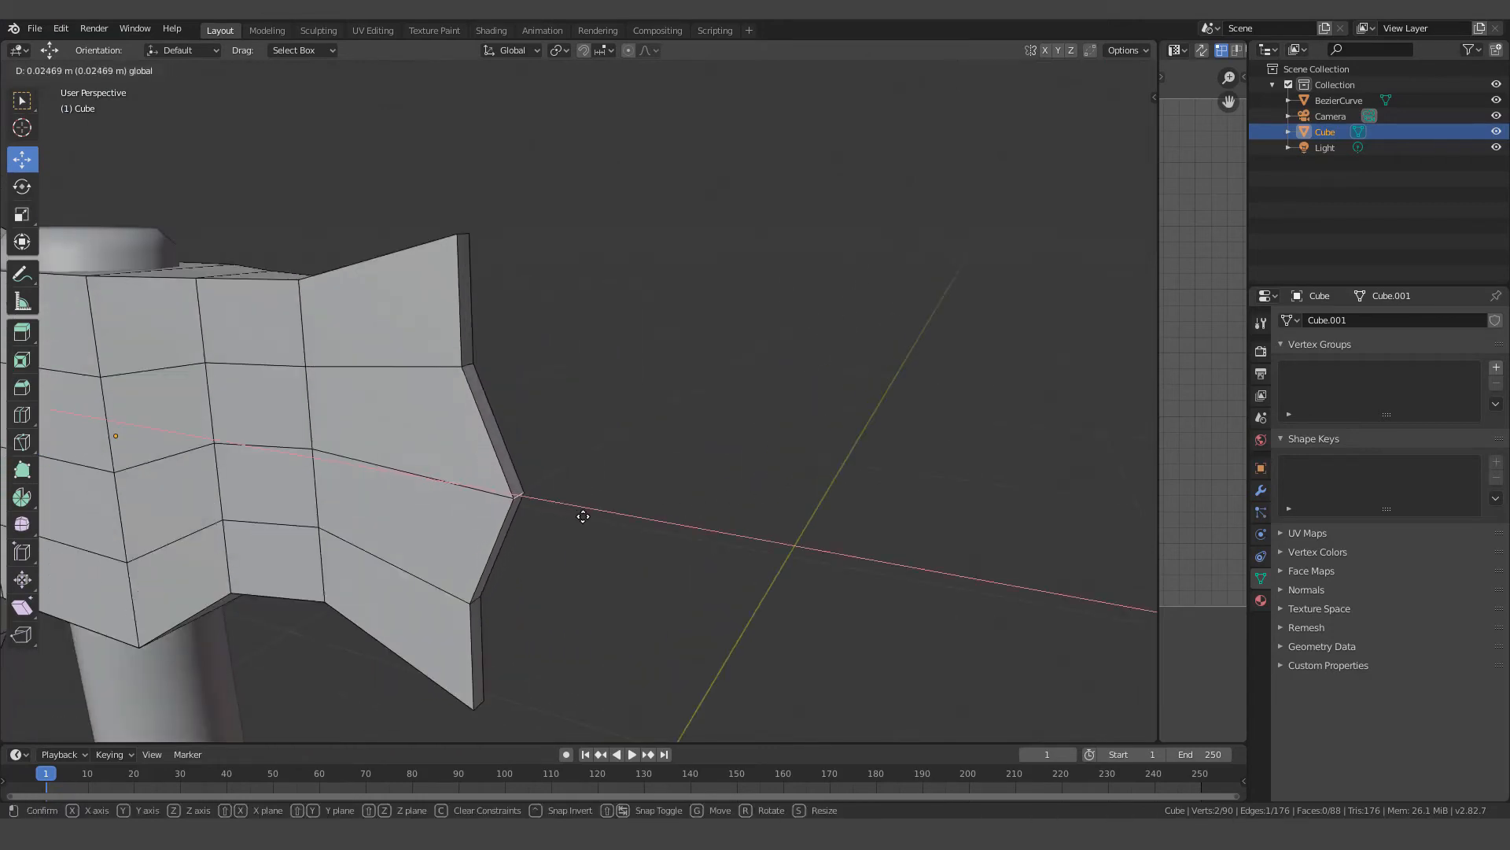
left_click(587, 516)
Move the two short edges above and below the back end's midpoint outward along X to form a smooth arc
left_click(470, 361)
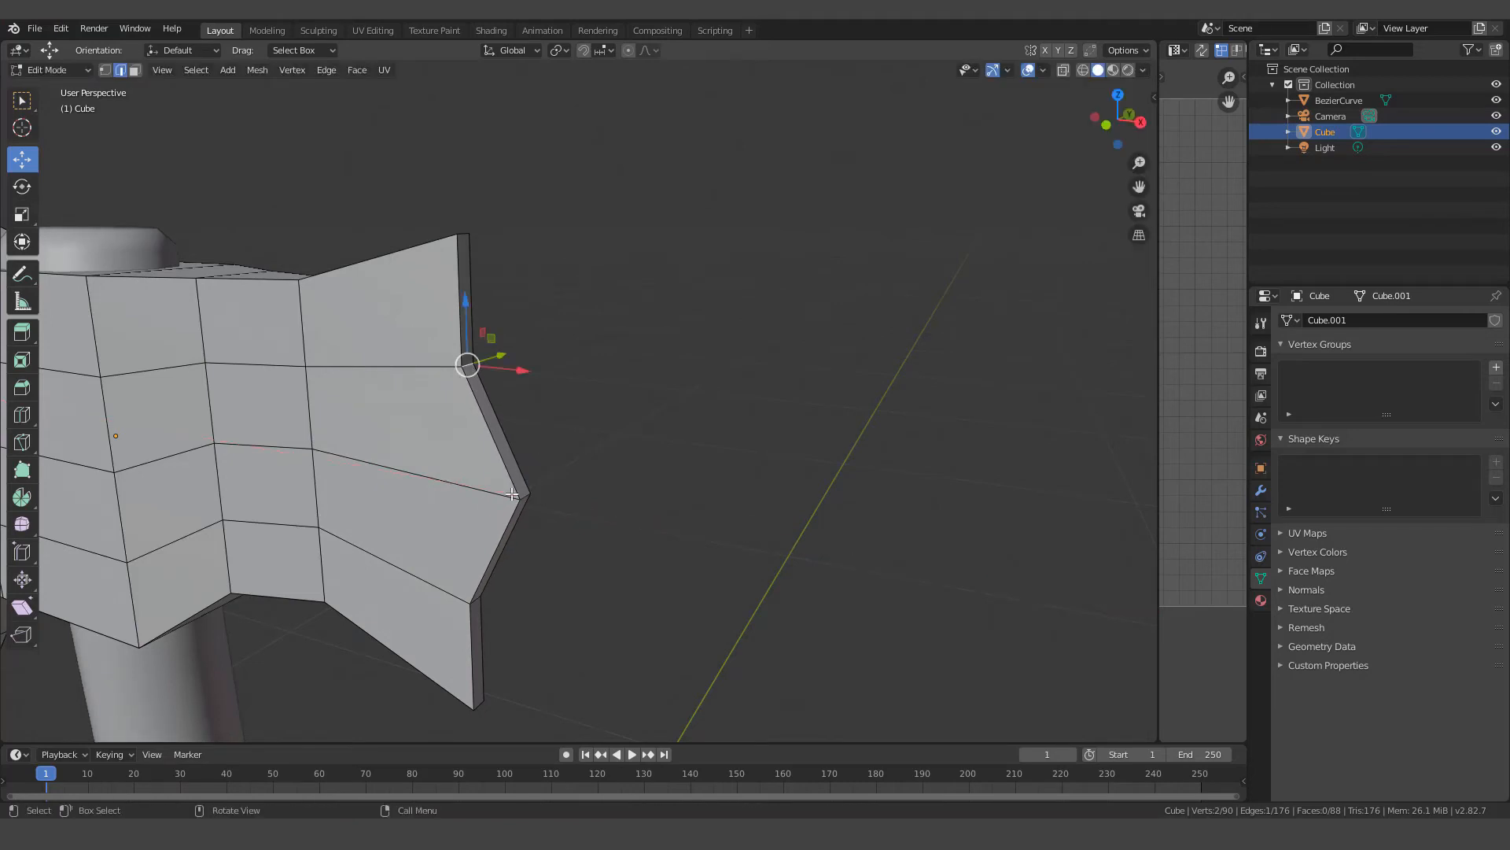
left_click(488, 591, "shift")
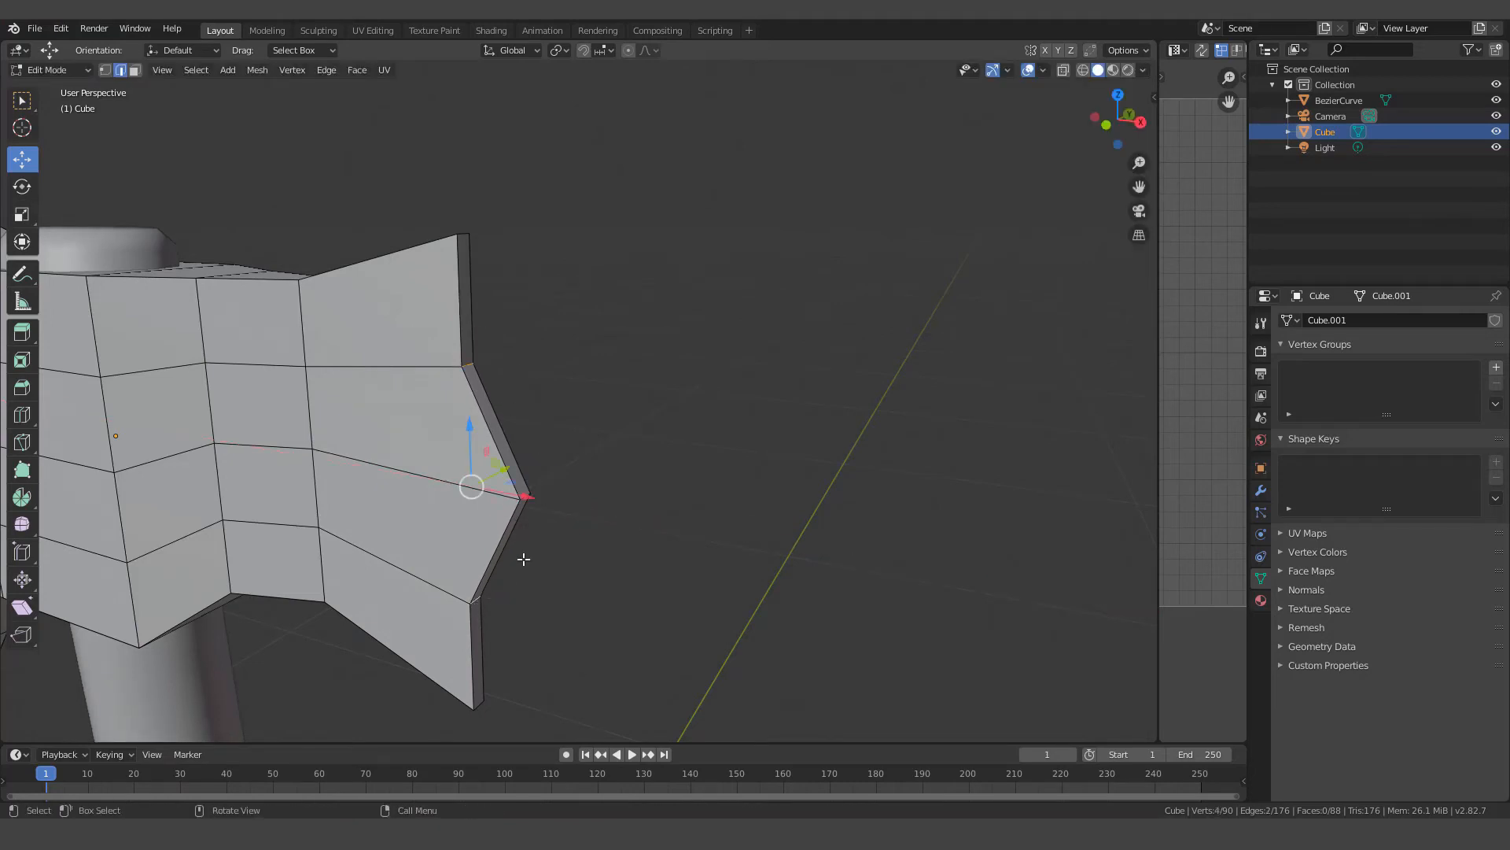
left_click_drag(525, 496, 567, 506)
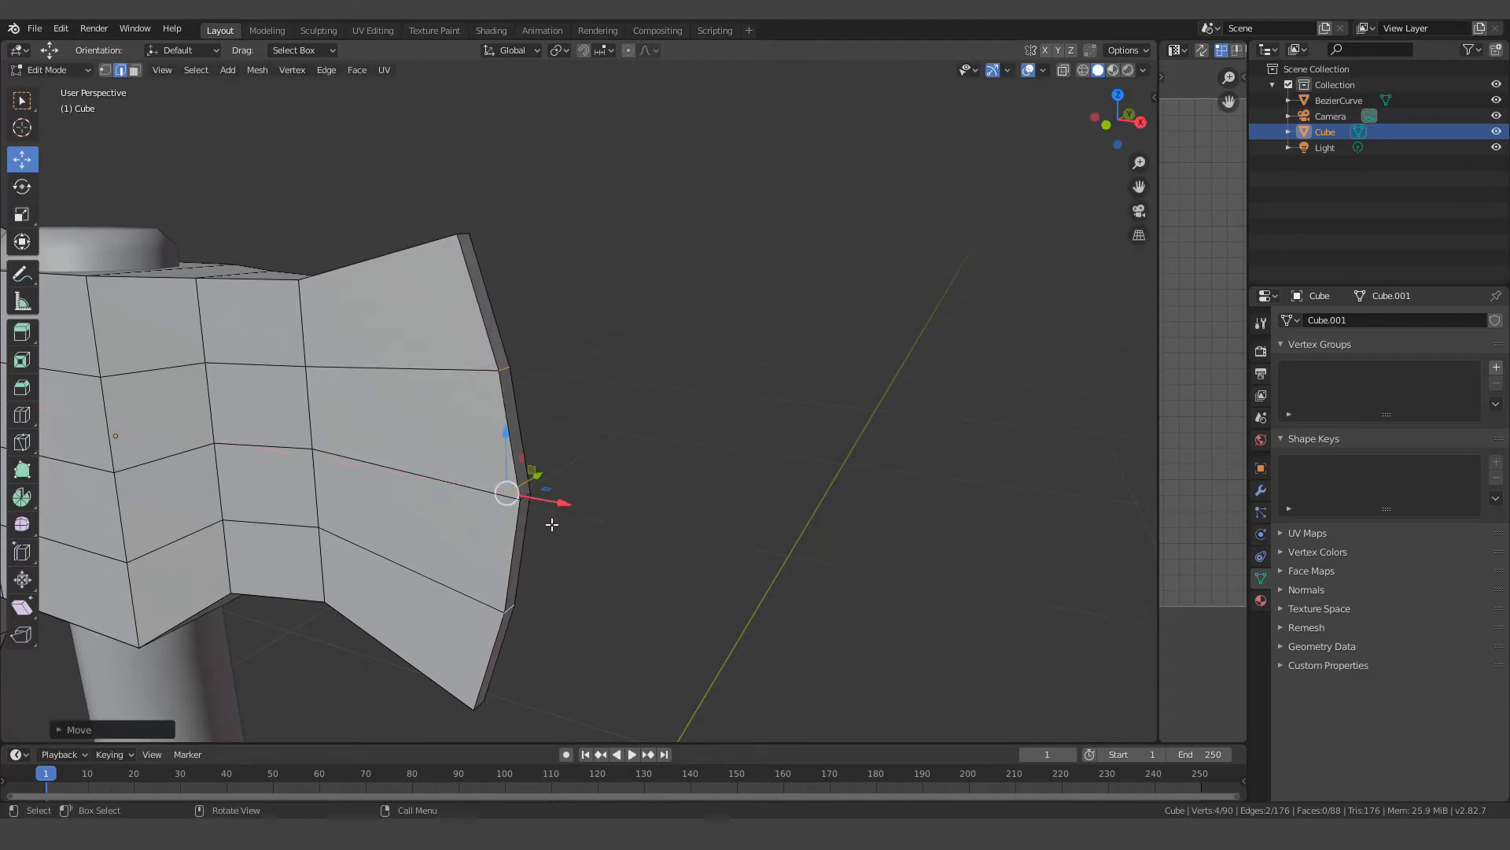
middle_click_drag(550, 522, 612, 488)
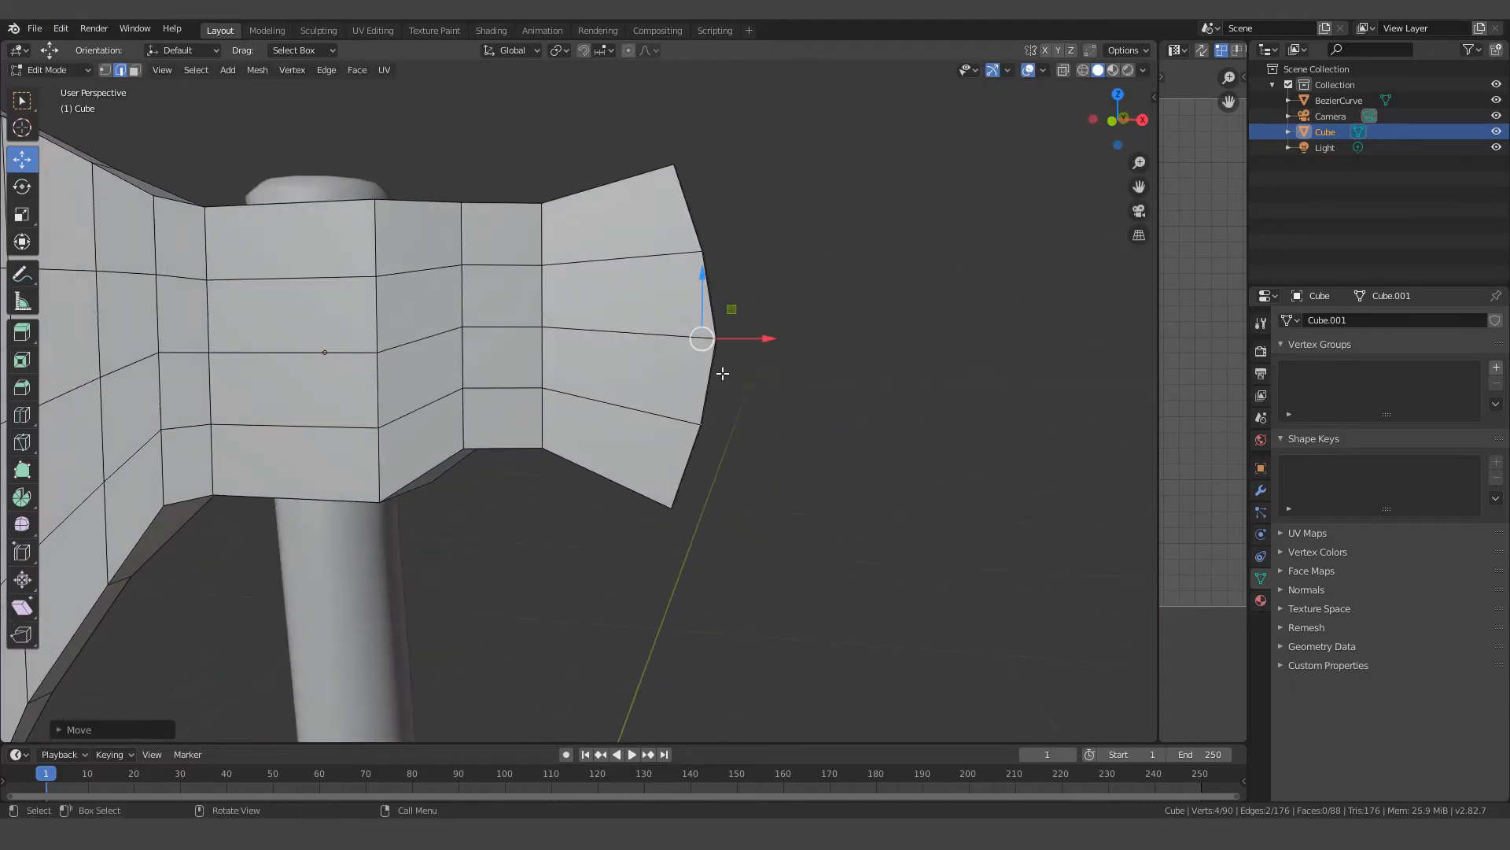
Examine the axe head's side profile and the thickness of the blade's top front corner
scroll(562, 469, "down", 3)
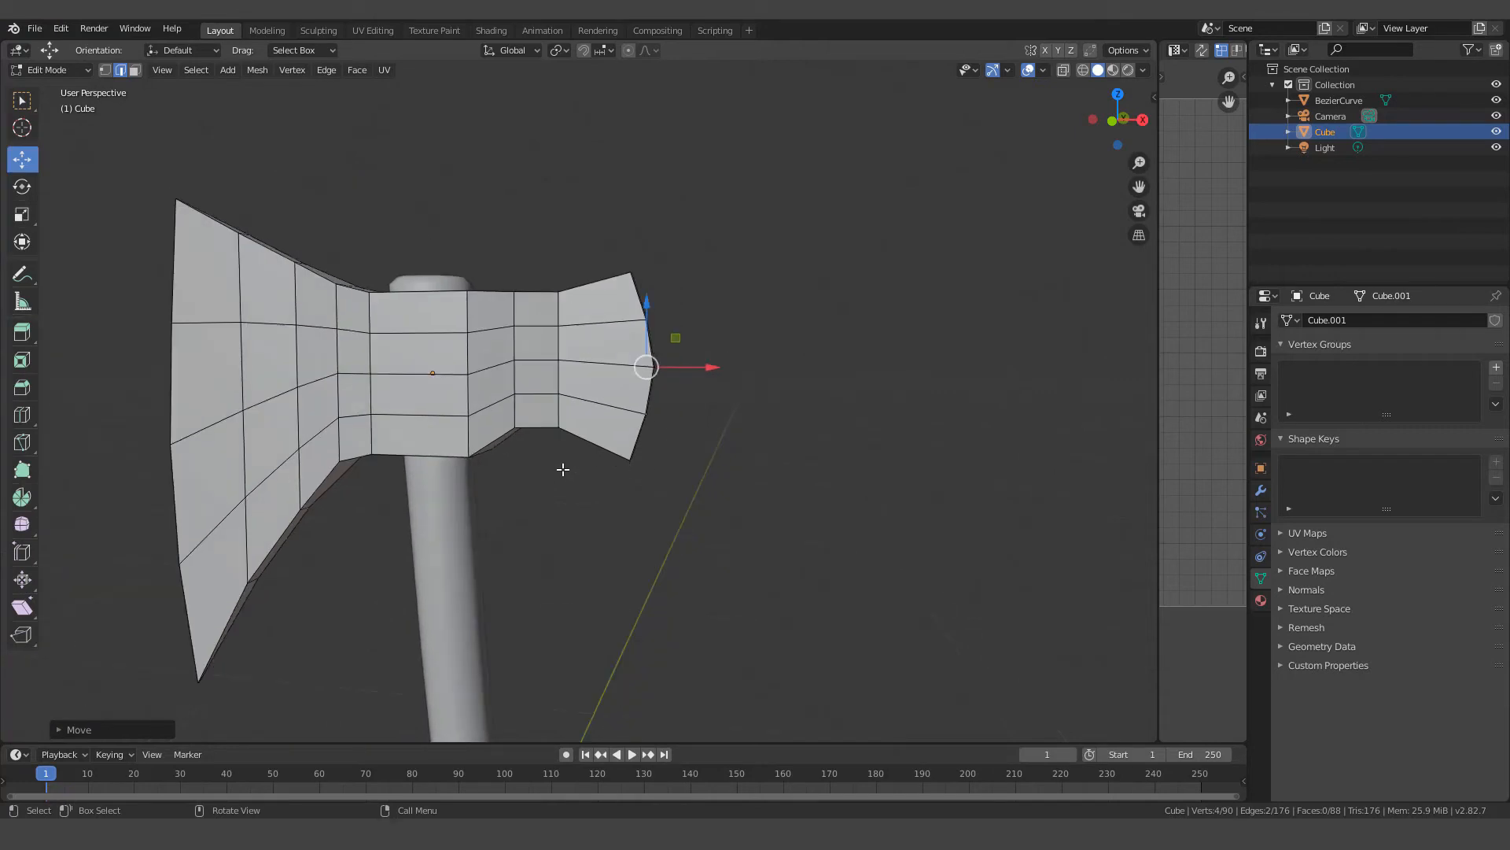
middle_click_drag(535, 432, 627, 441)
scroll(602, 428, "down", 3)
scroll(627, 442, "up", 7)
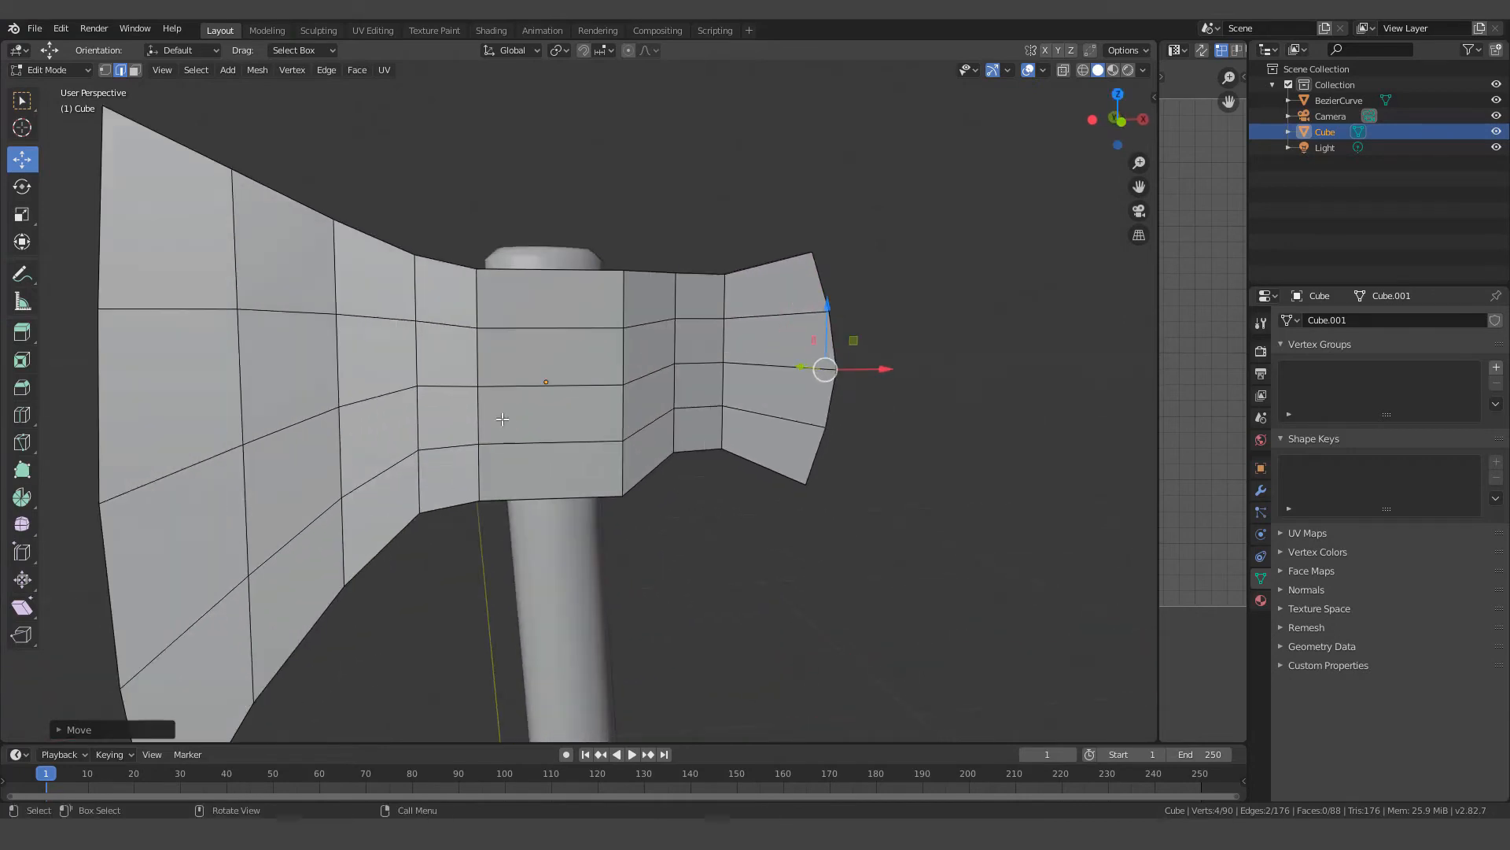
middle_click_drag(477, 391, 557, 452)
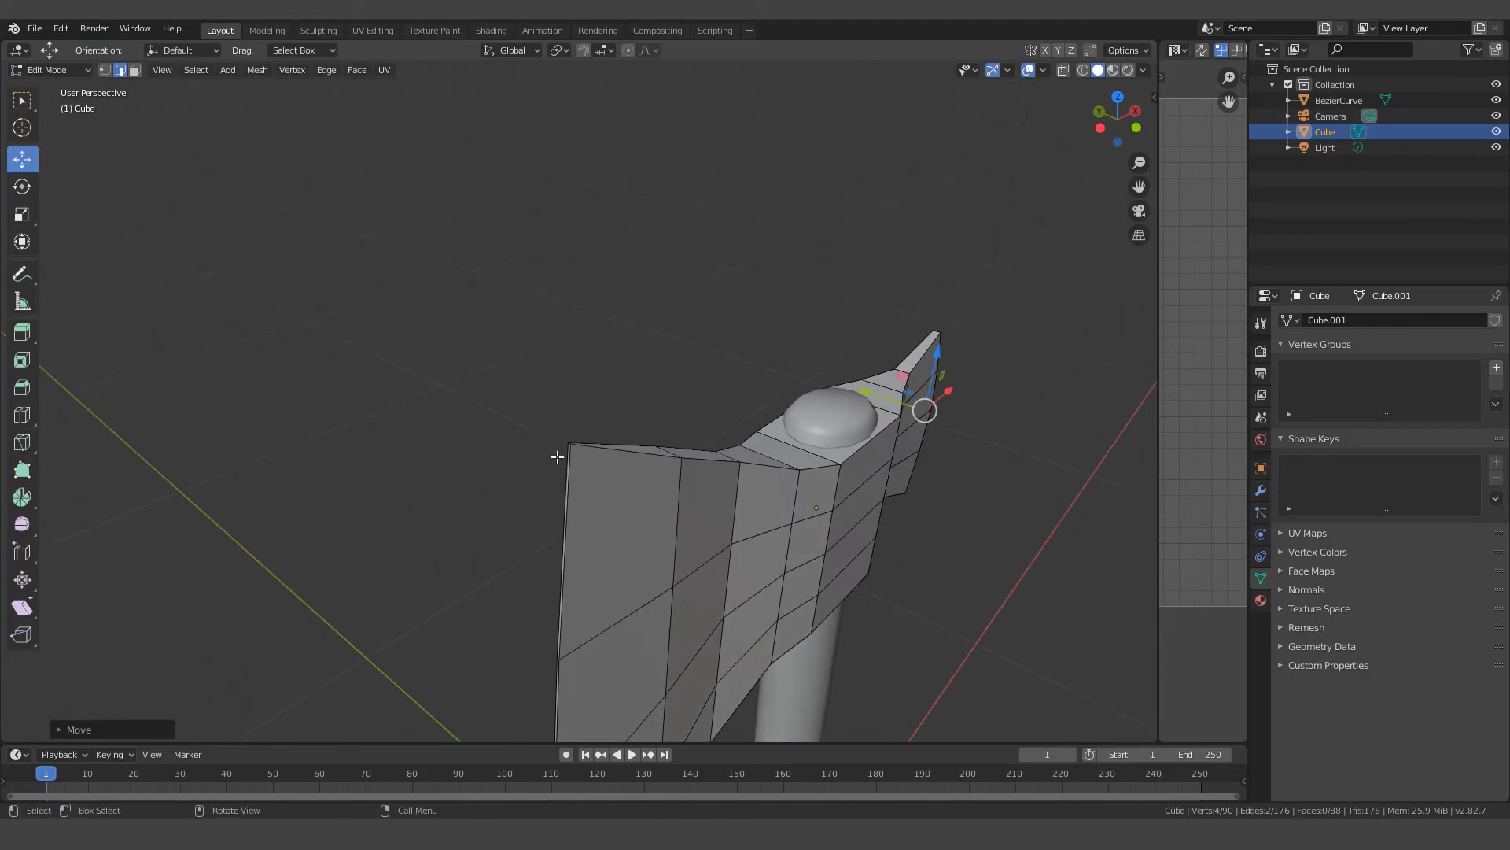
scroll(556, 452, "up", 2)
scroll(559, 455, "up", 2)
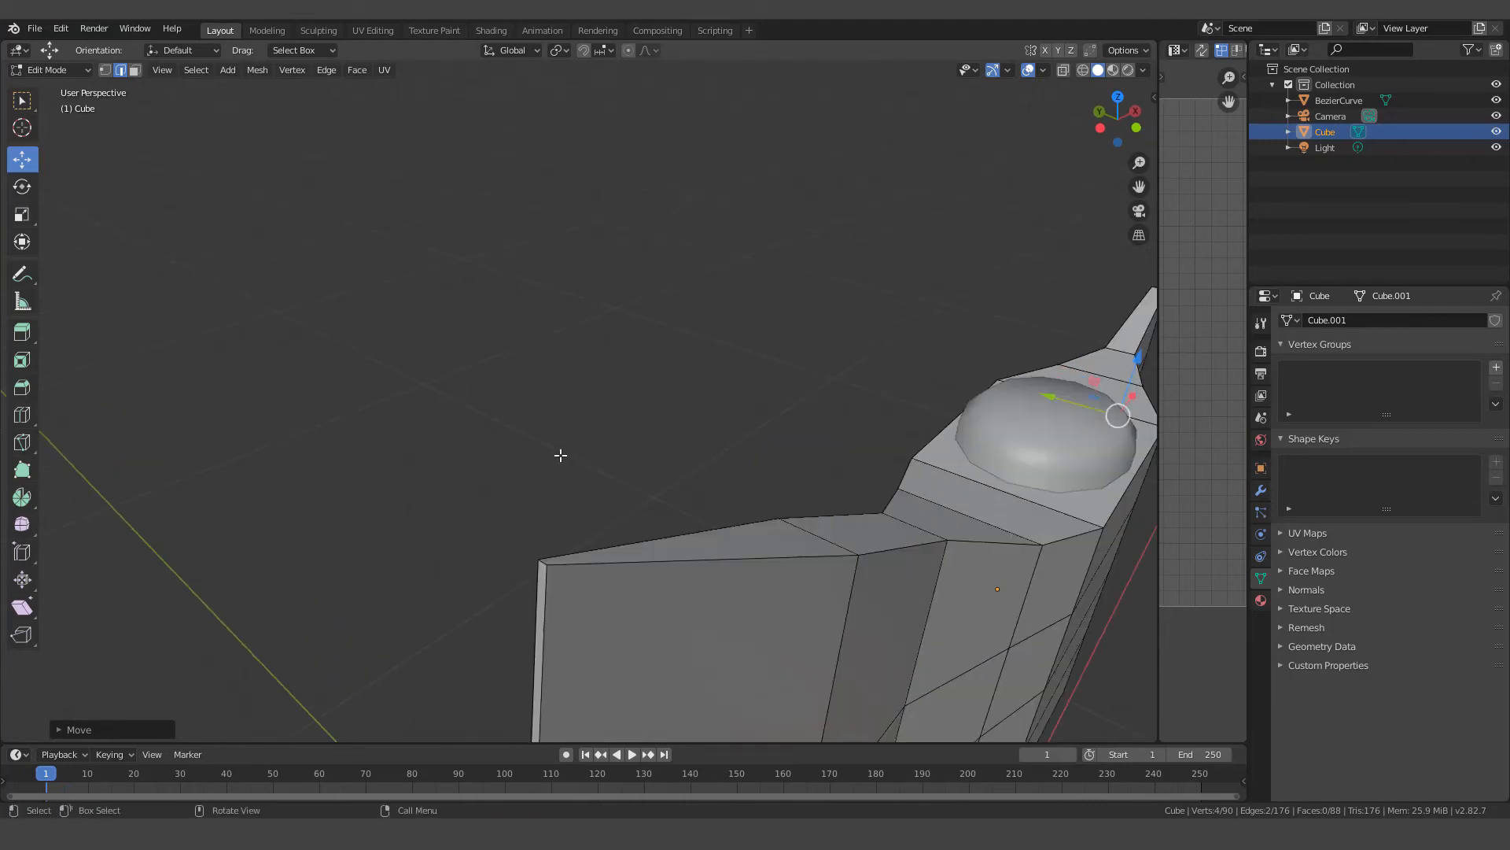
Move the short edge at the blade's upper front corner outward along negative X
left_click(543, 561)
left_click(543, 564)
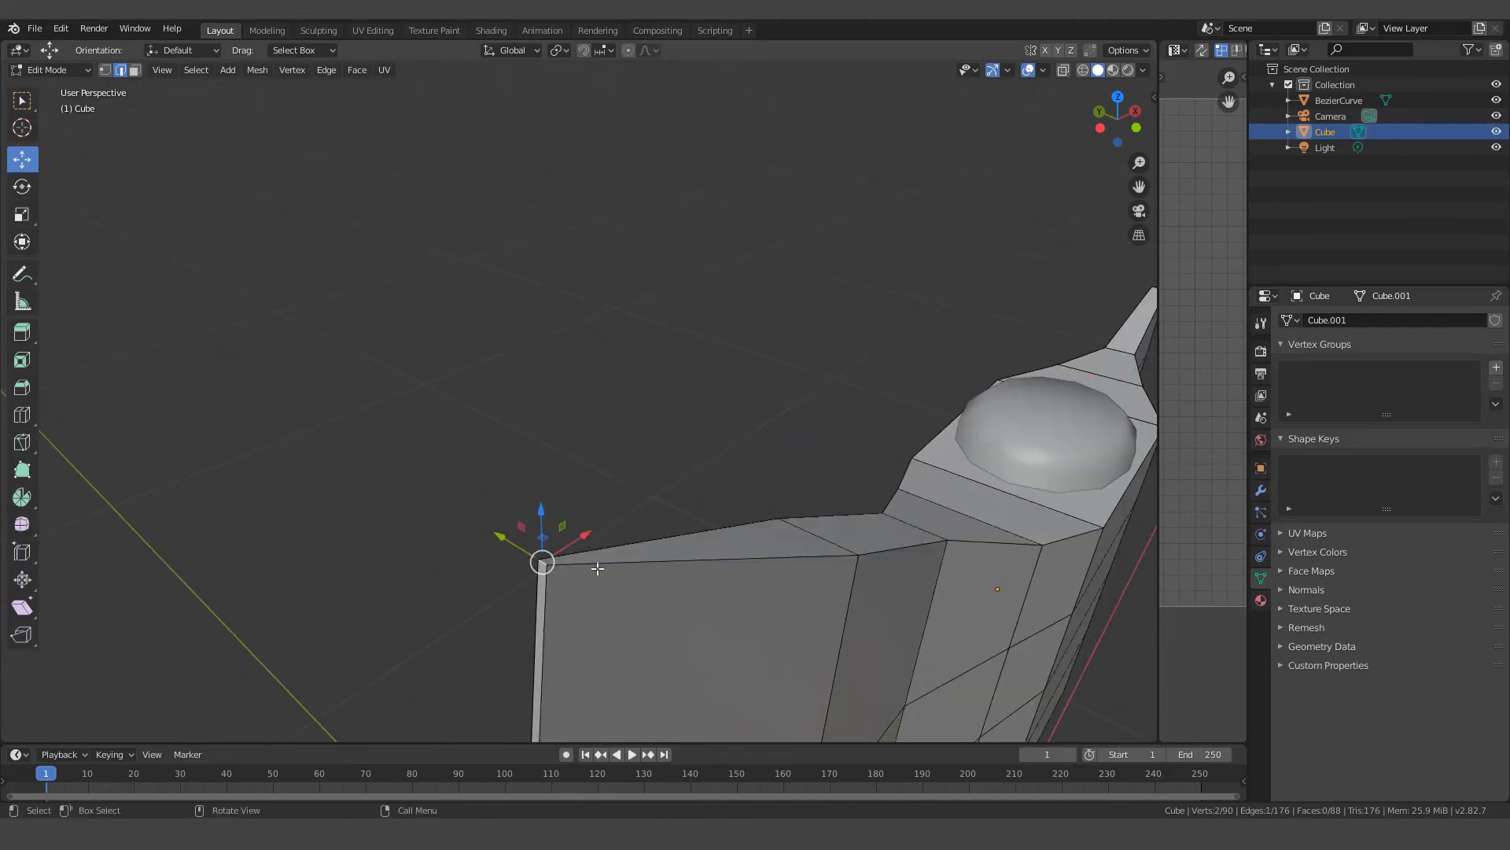
middle_click_drag(597, 569, 576, 546)
scroll(579, 544, "down", 5)
middle_click_drag(499, 424, 448, 453)
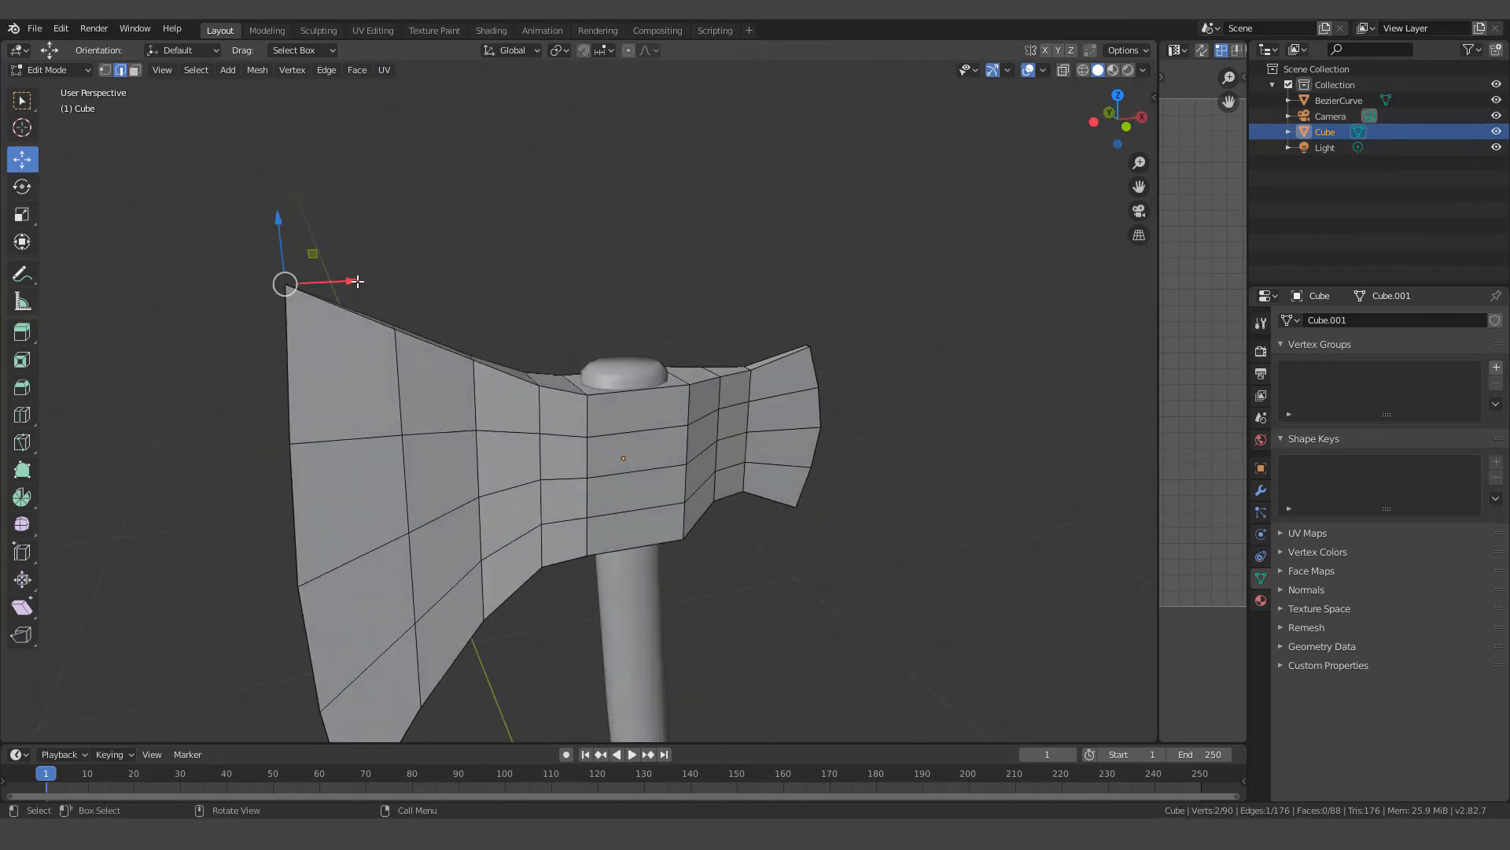
left_click_drag(352, 281, 265, 200)
scroll(300, 391, "up", 2)
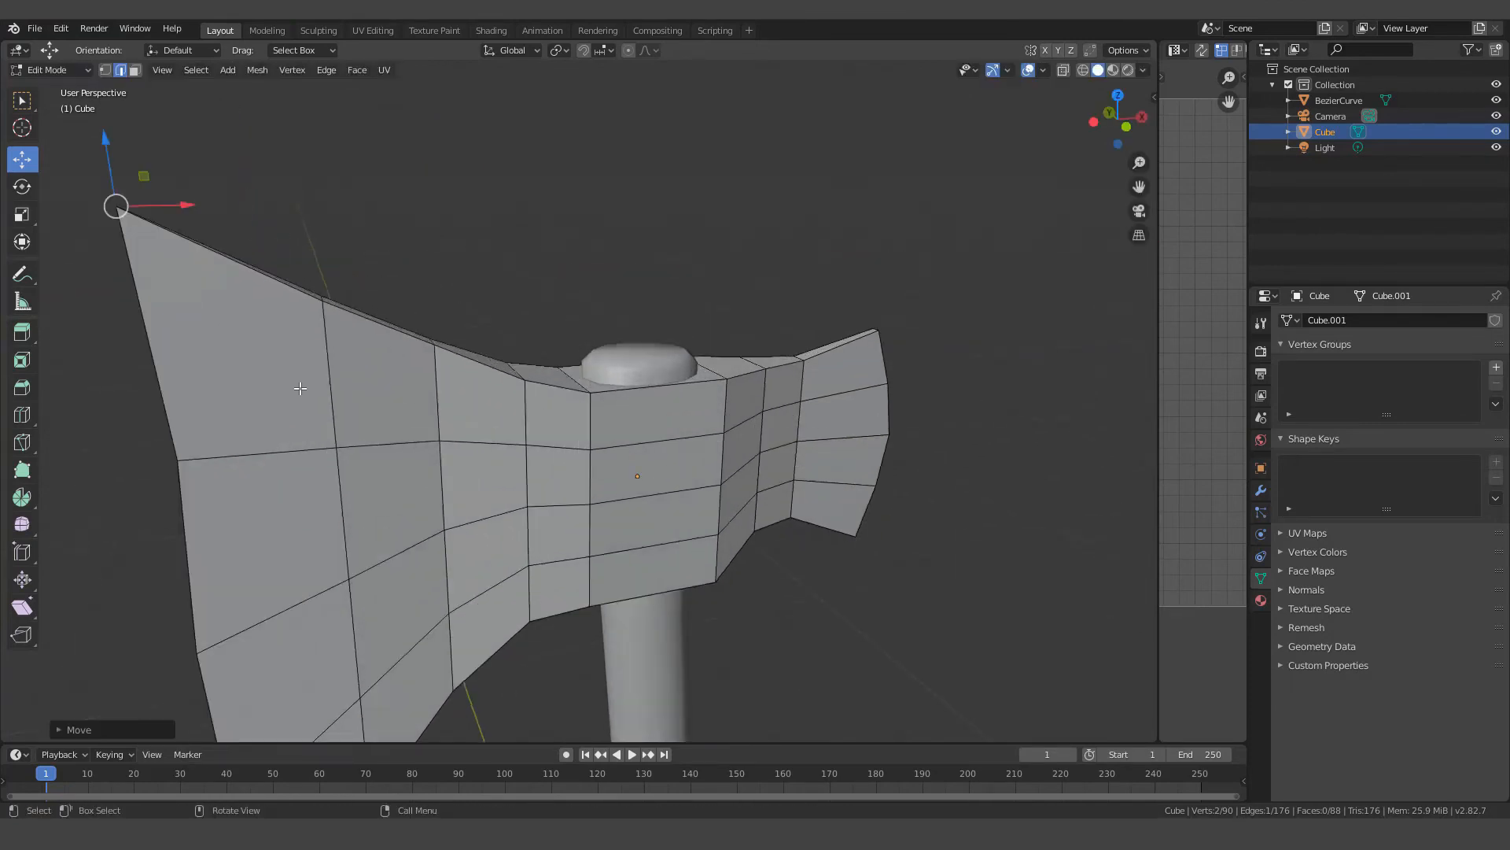
Move the short edge just below the blade's upper corner outward along negative X to follow the cutting curve
middle_click_drag(304, 385, 435, 368)
scroll(436, 369, "up", 2)
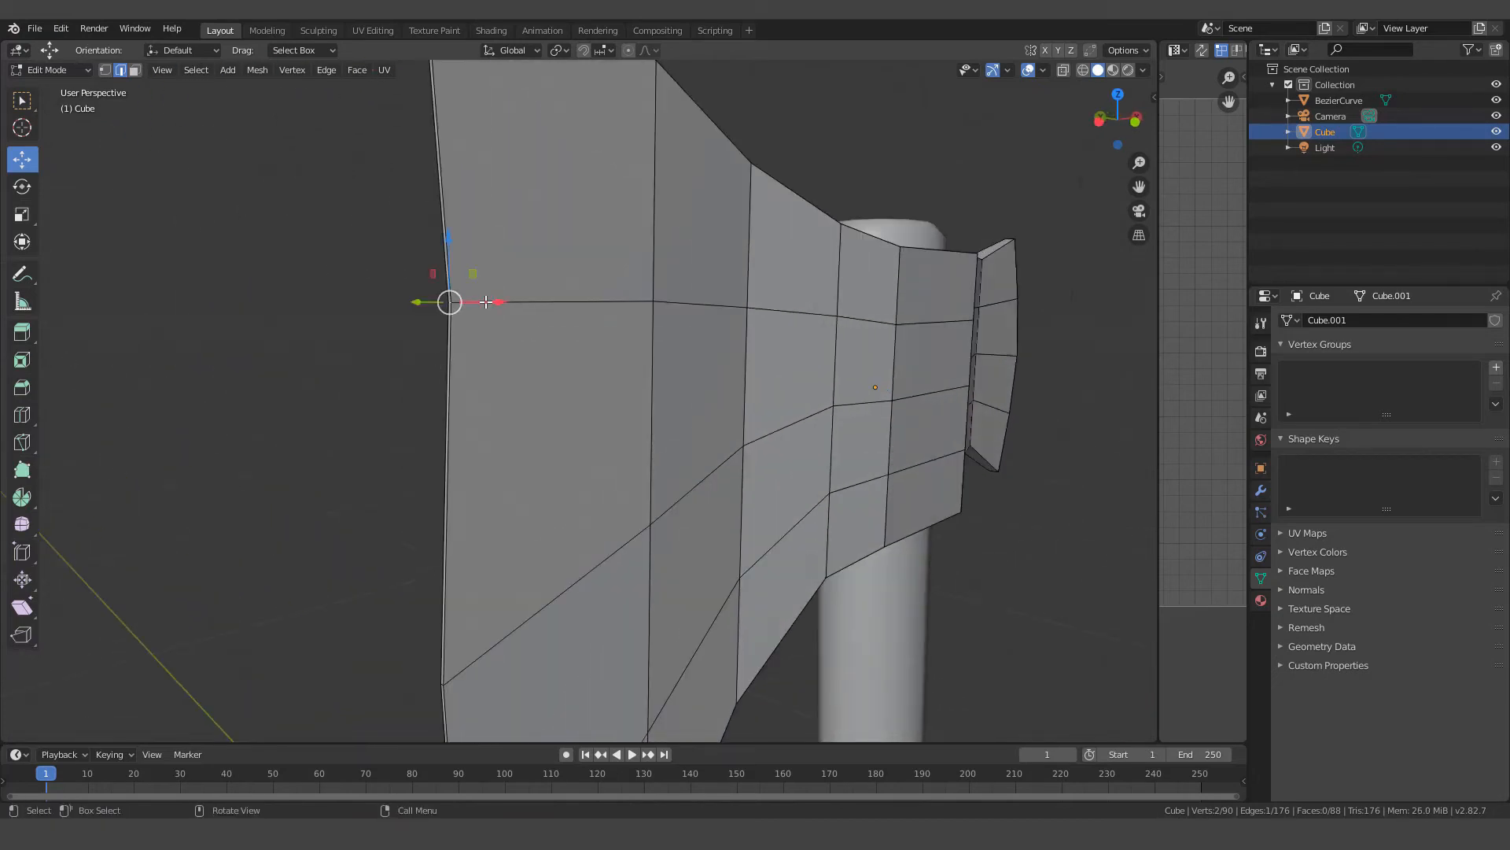
left_click_drag(488, 302, 461, 314)
scroll(409, 388, "down", 4)
mouse_move(408, 388)
middle_mouse_down()
mouse_move(345, 385)
mouse_move(421, 374)
middle_mouse_up()
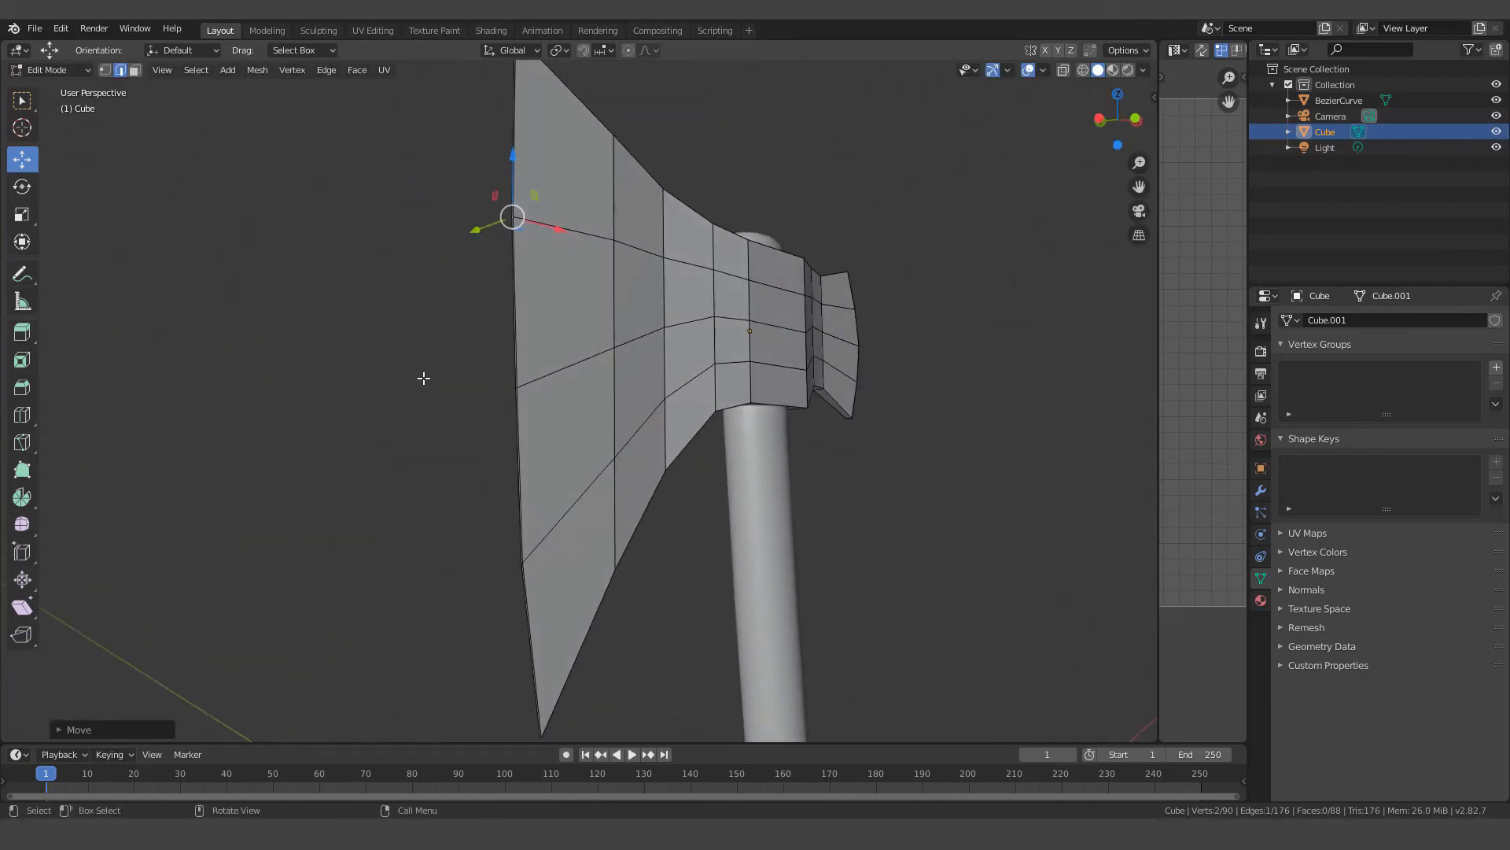
Move the short middle edge of the blade's cutting edge slightly farther outward along negative X
scroll(480, 397, "up", 4)
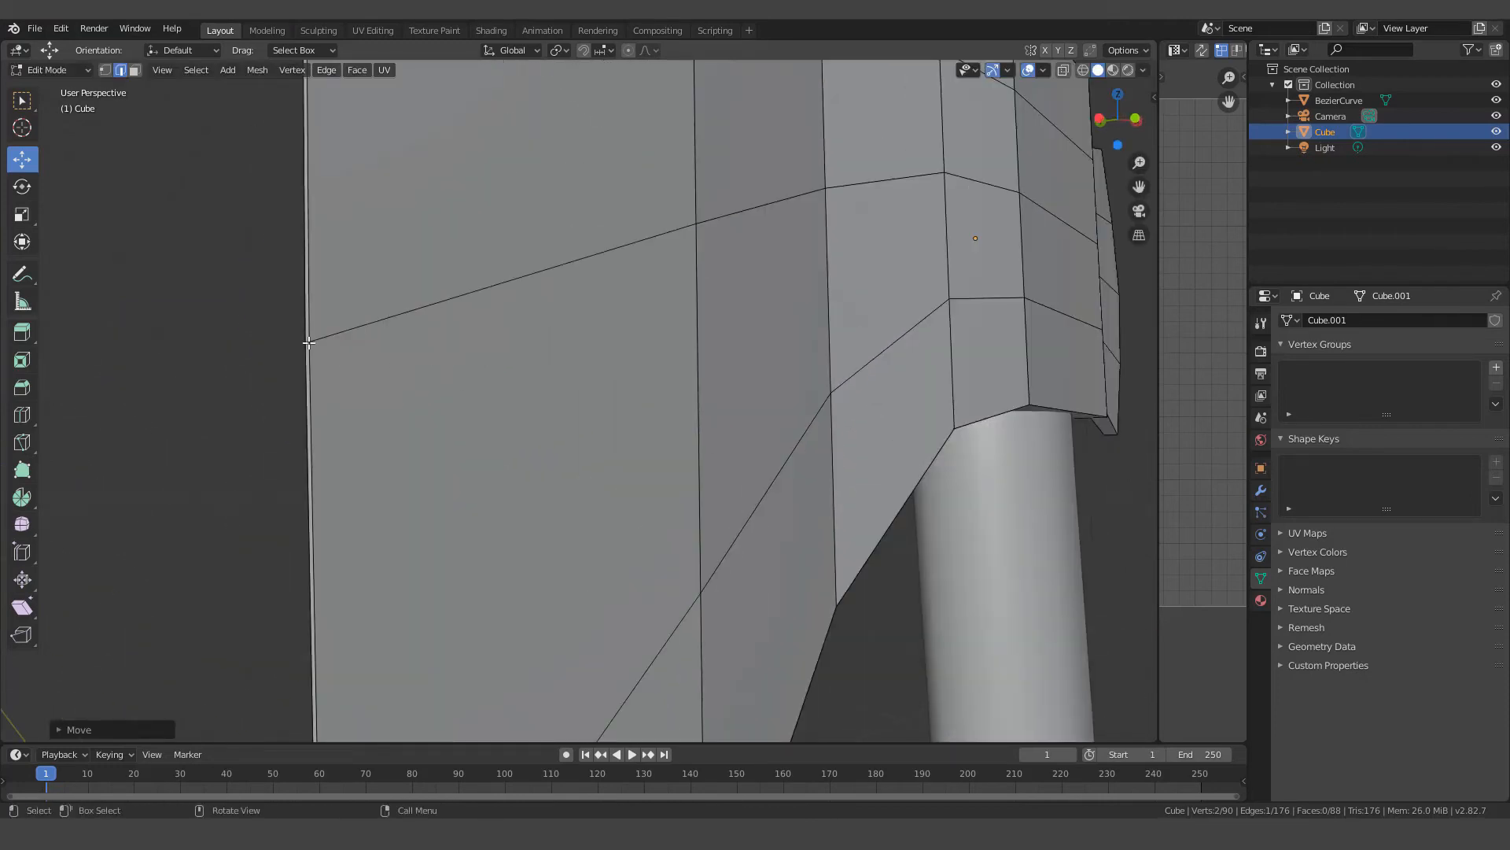
left_click(307, 343)
scroll(389, 383, "down", 4)
middle_click_drag(385, 385, 467, 401)
scroll(320, 408, "down", 1)
scroll(446, 399, "down", 1)
left_click_drag(488, 399, 480, 402)
scroll(479, 402, "up", 3)
middle_click_drag(454, 350, 515, 368)
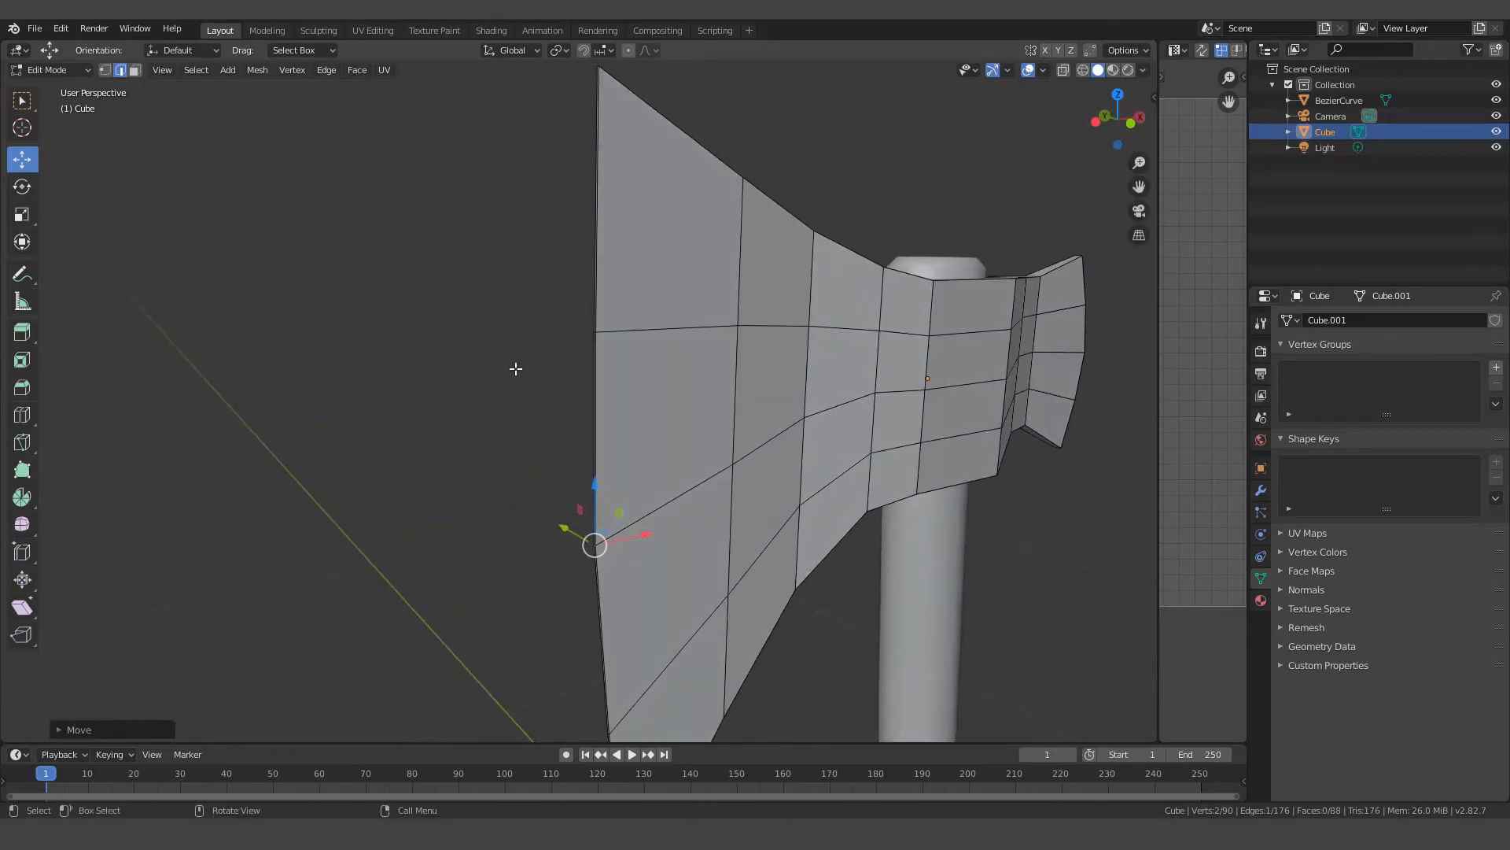
Readjust the short edge between the blade's upper corner and midpoint slightly outward along negative X to even the curve
scroll(550, 371, "up", 5)
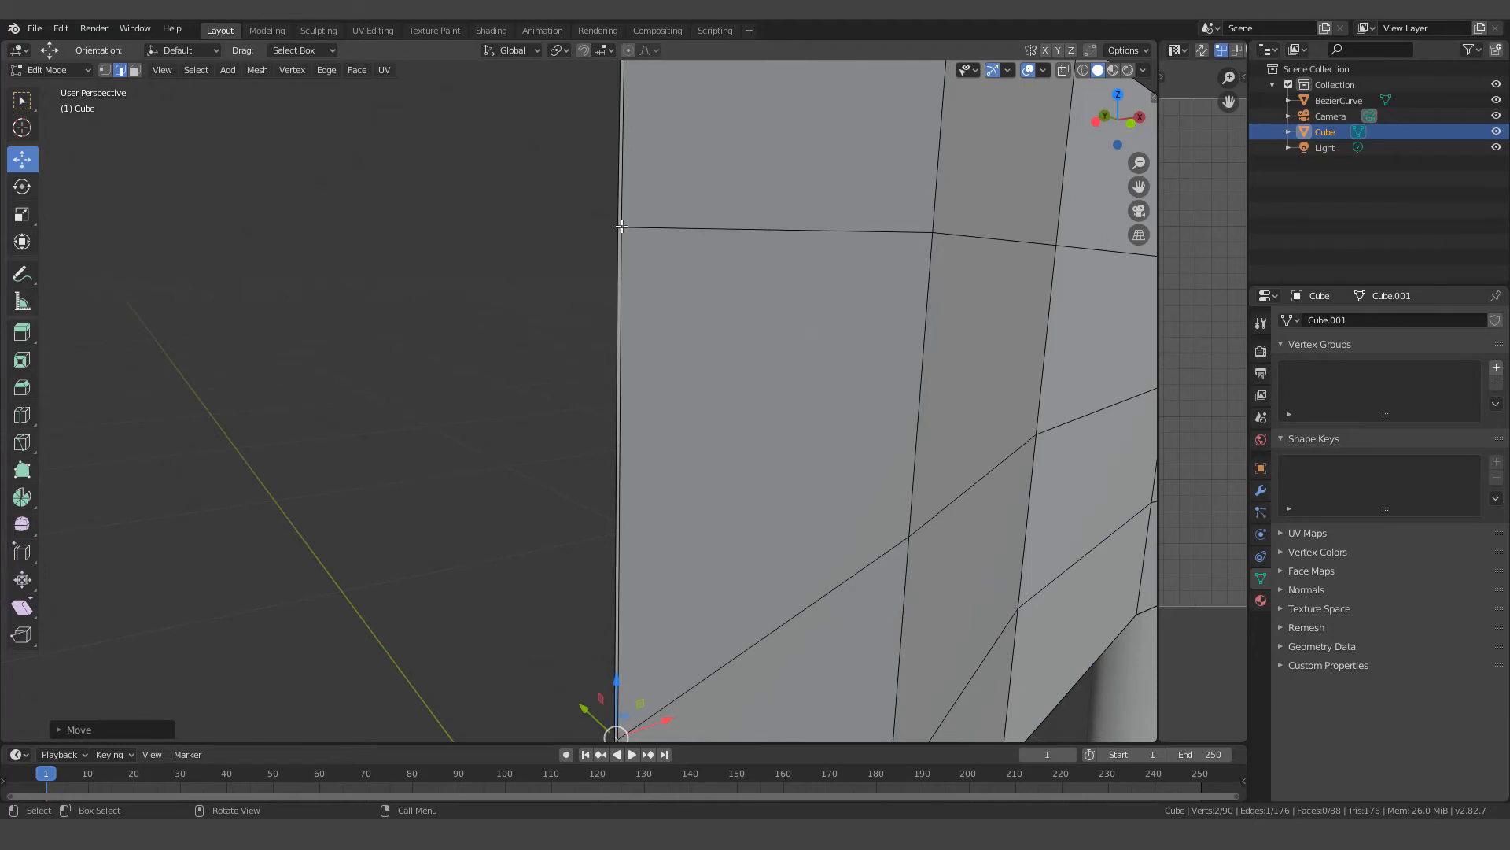
left_click(619, 226)
scroll(618, 244, "down", 5)
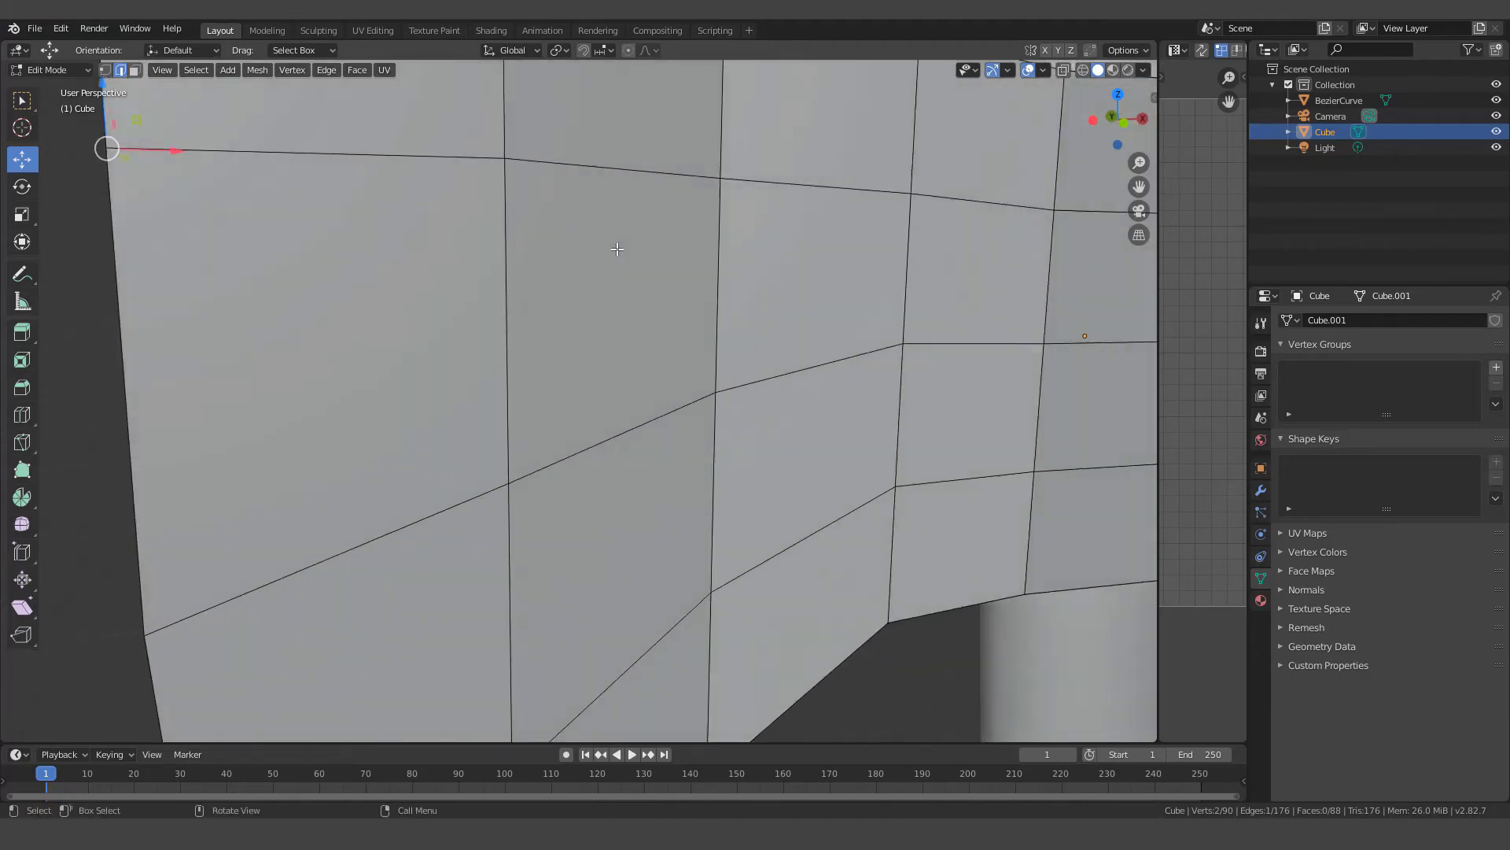
left_click_drag(363, 239, 347, 252)
scroll(526, 325, "down", 5)
middle_click_drag(526, 326, 490, 317)
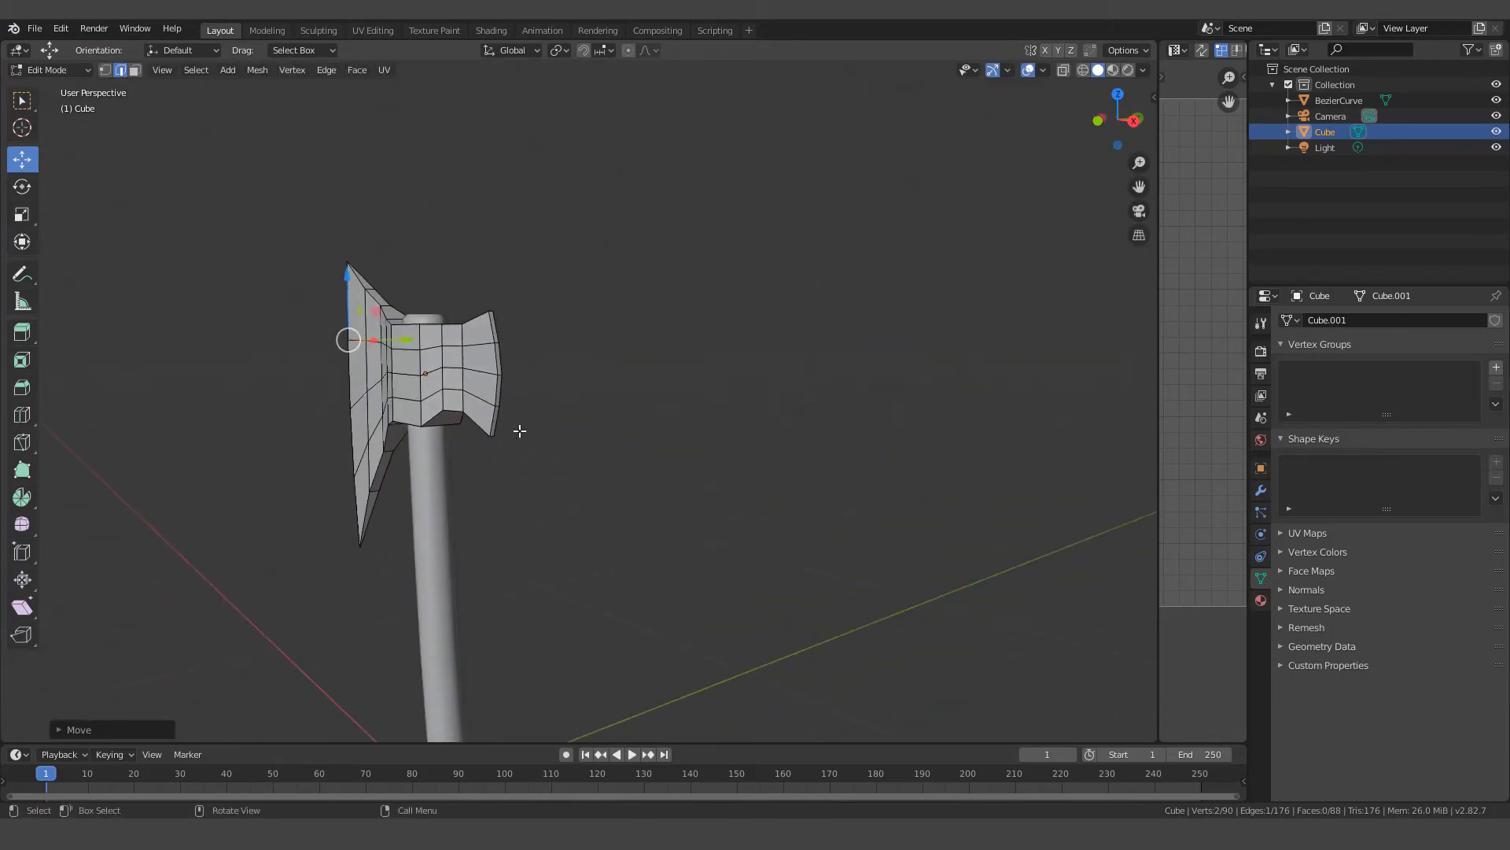
Select the four narrow end faces of the axe head's back side and scale them down along Y into a thin edge
scroll(520, 431, "up", 3)
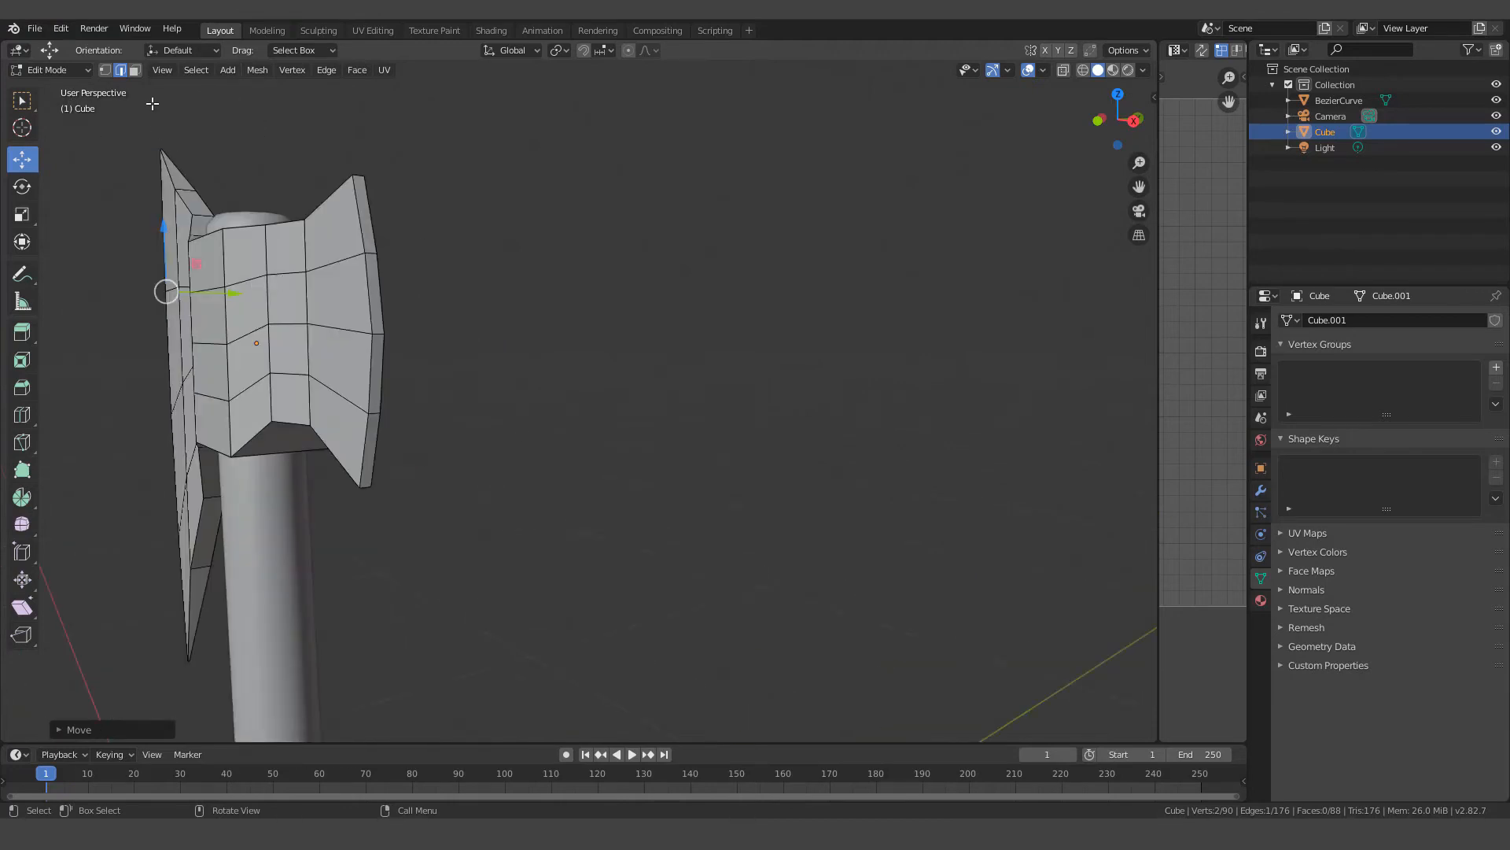
left_click(135, 71)
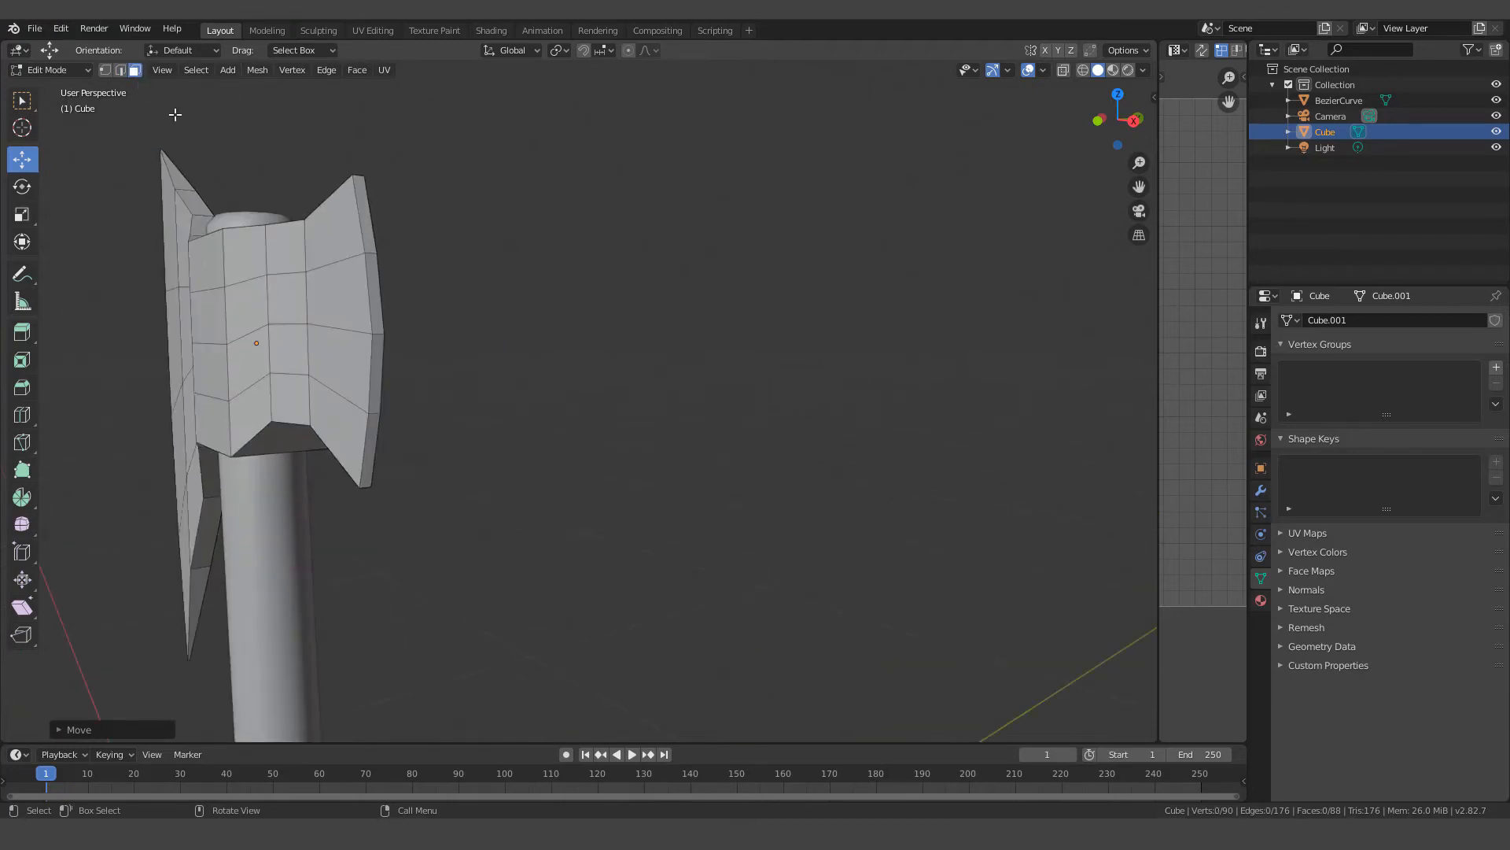
left_click(361, 195)
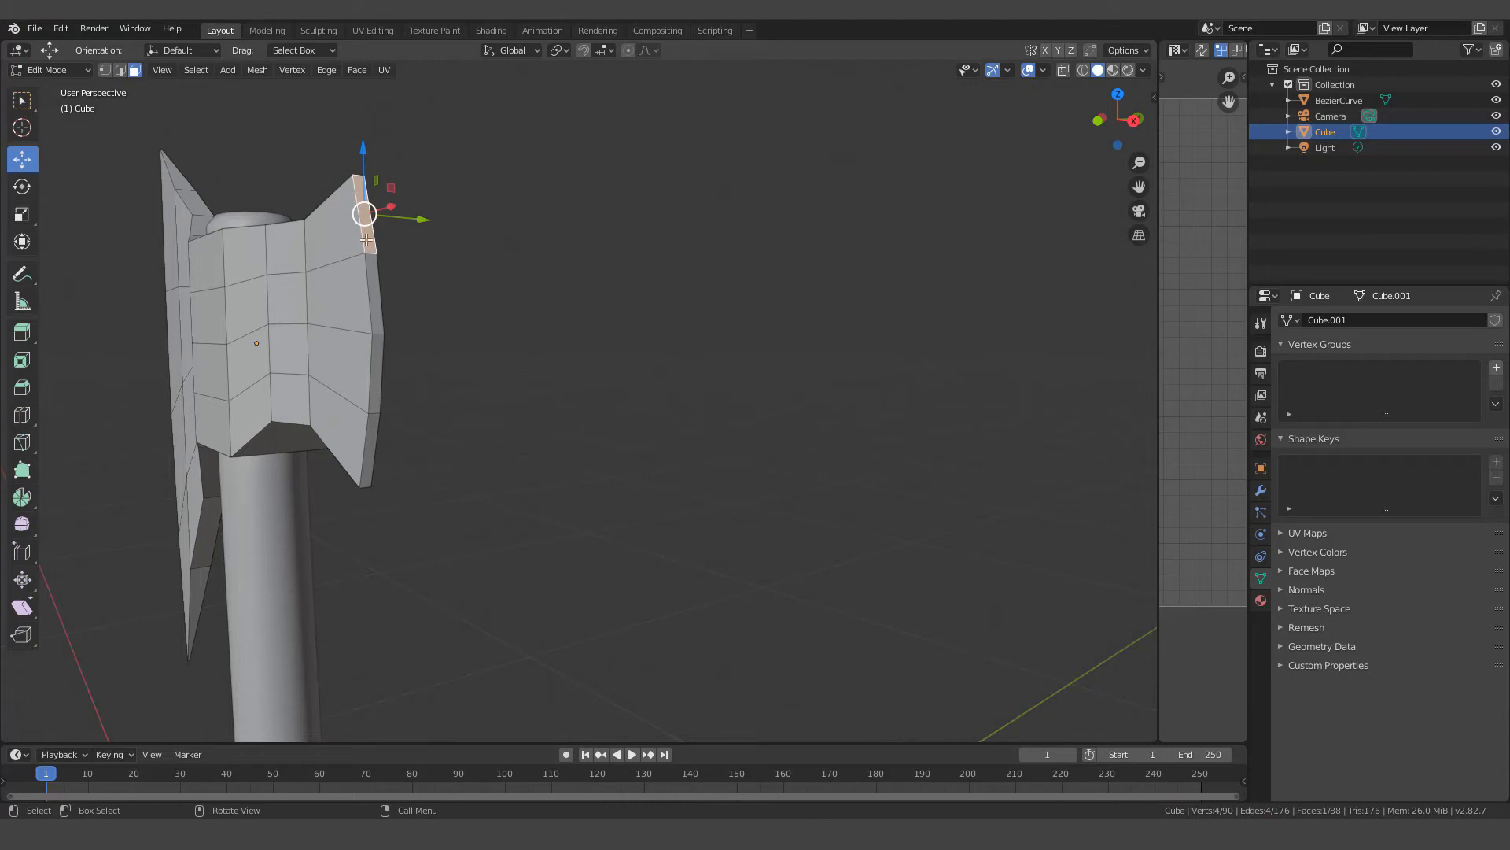
left_click(371, 439, "ctrl")
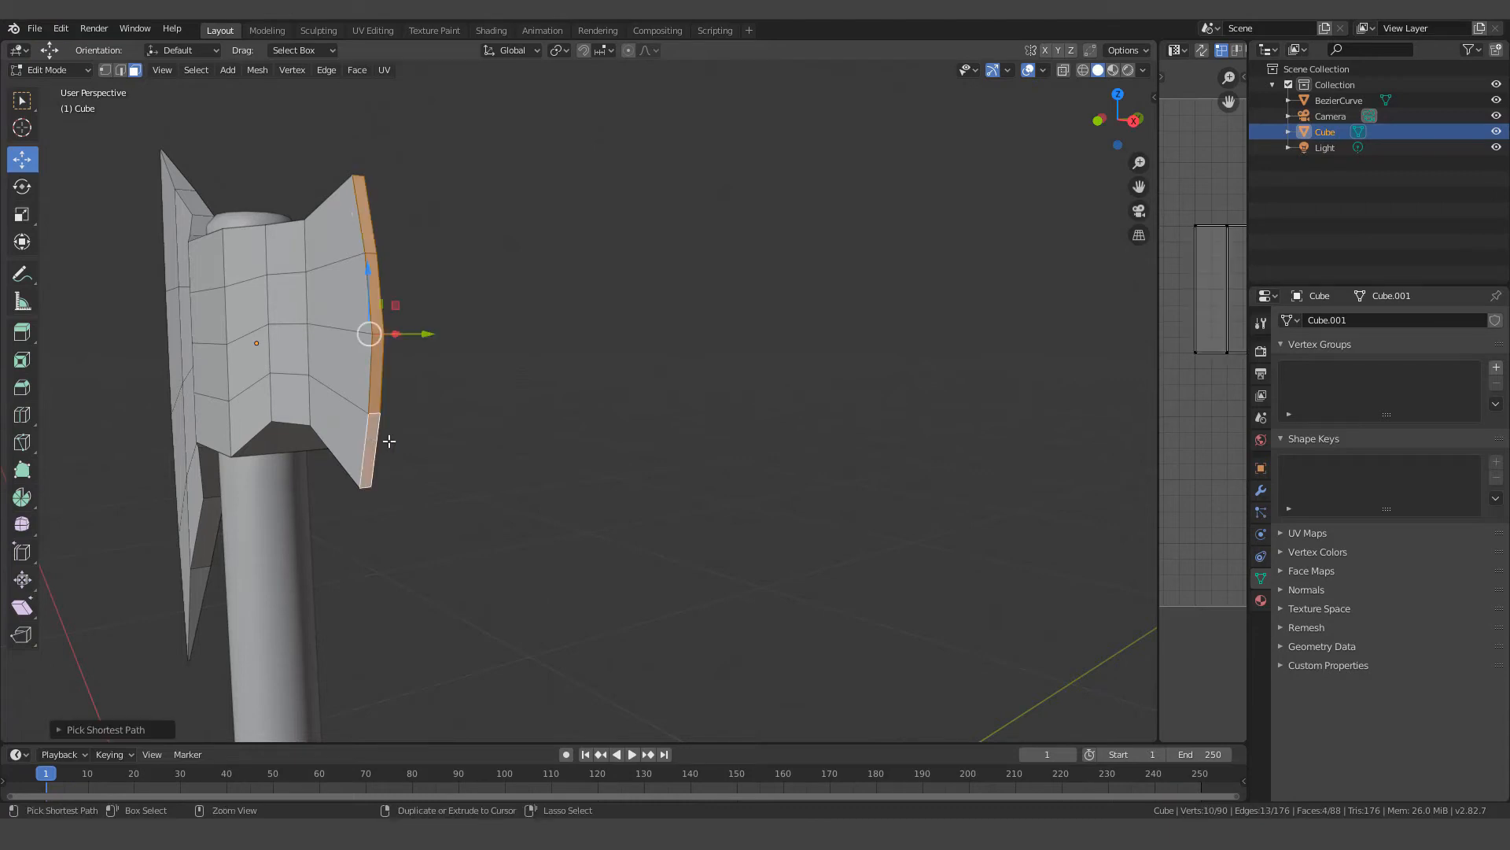
key("s")
key("y")
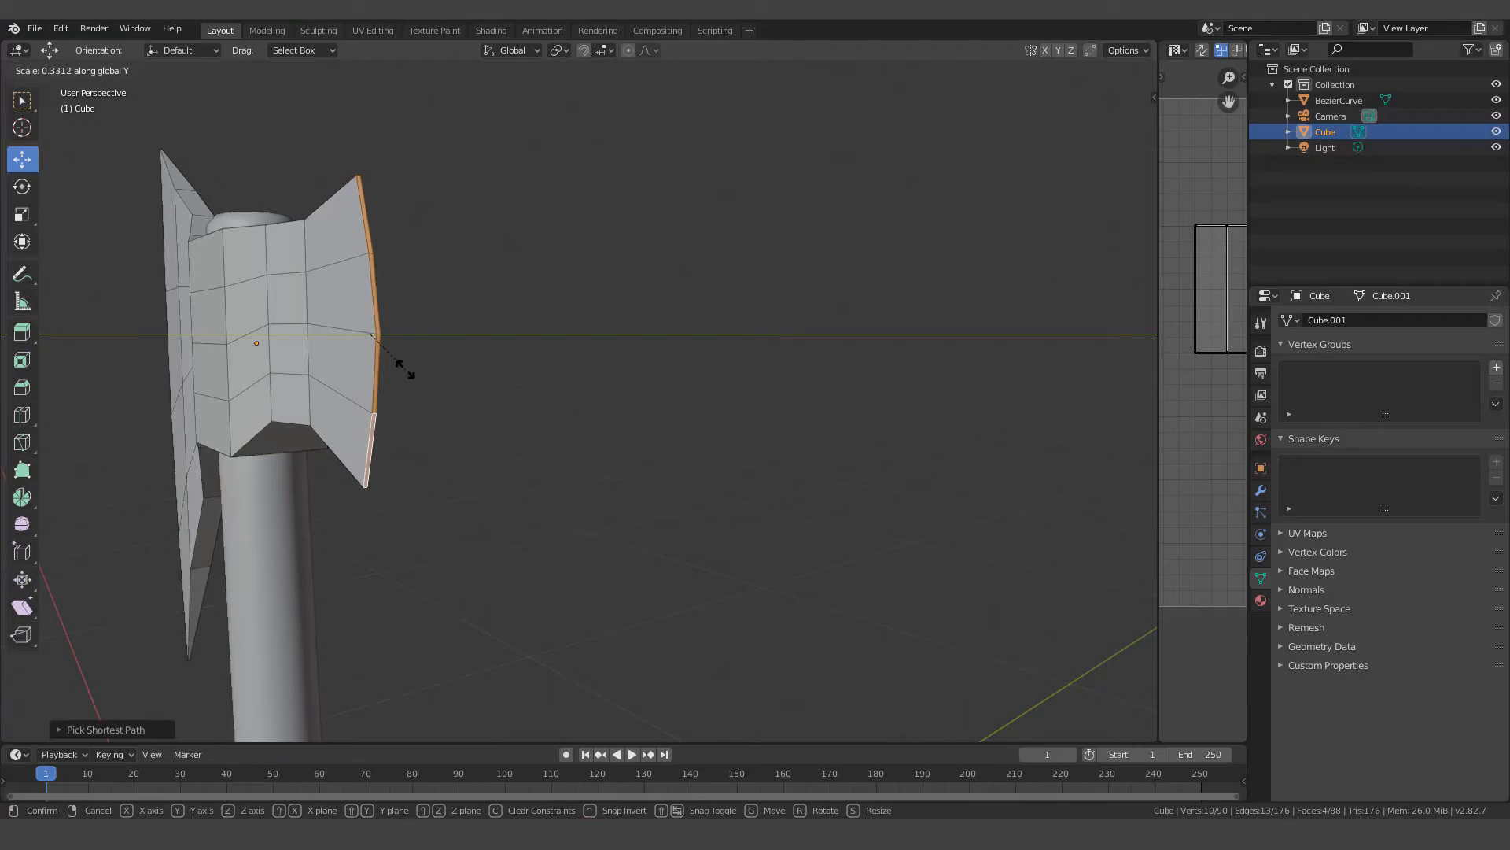
left_click(386, 354)
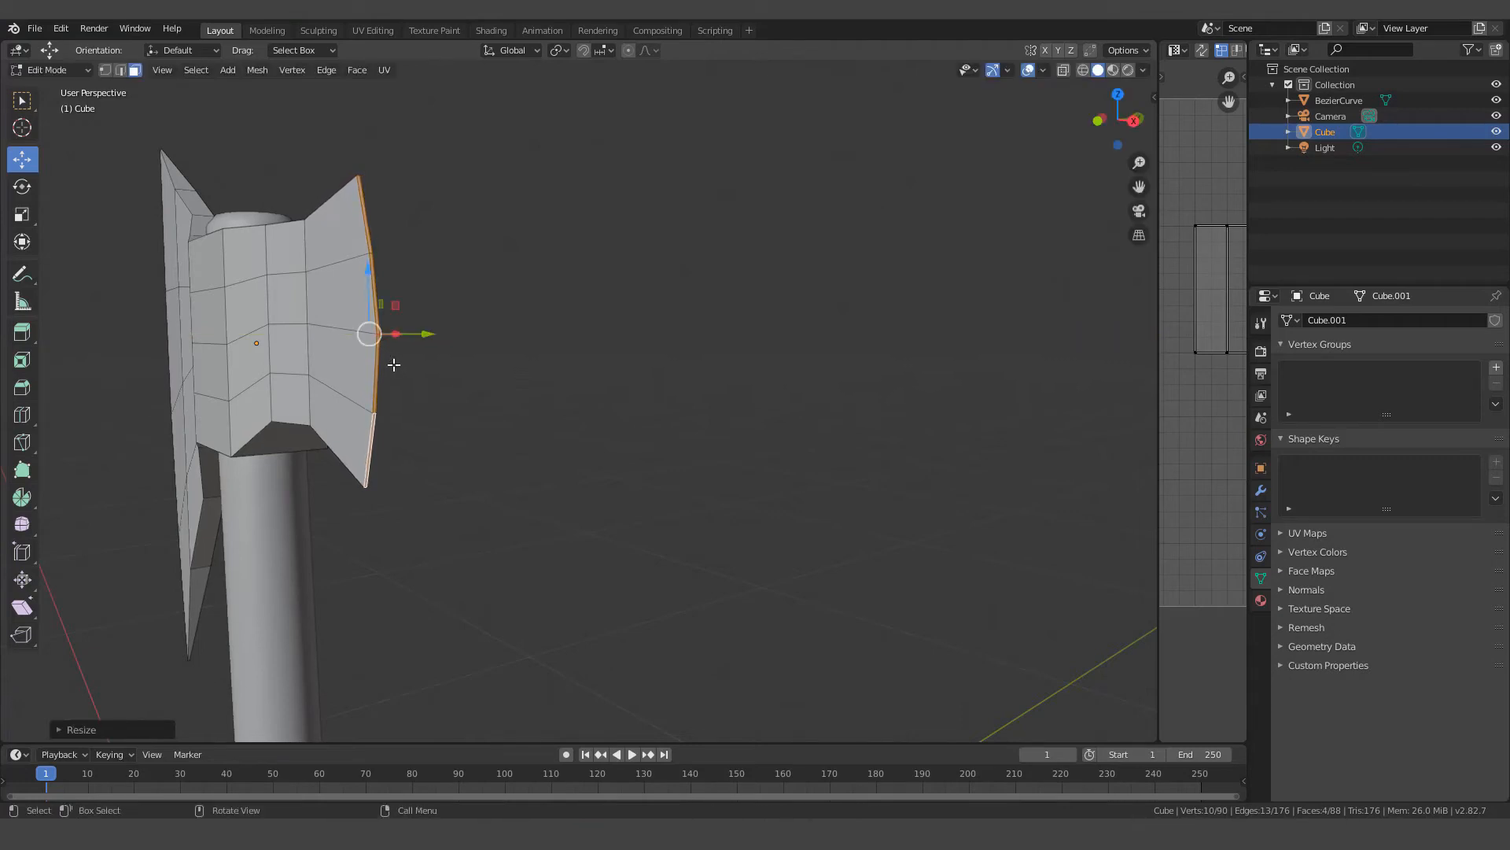
Leave Edit Mode and examine the proportions of the whole axe from the side and from above
middle_click_drag(377, 339, 544, 372)
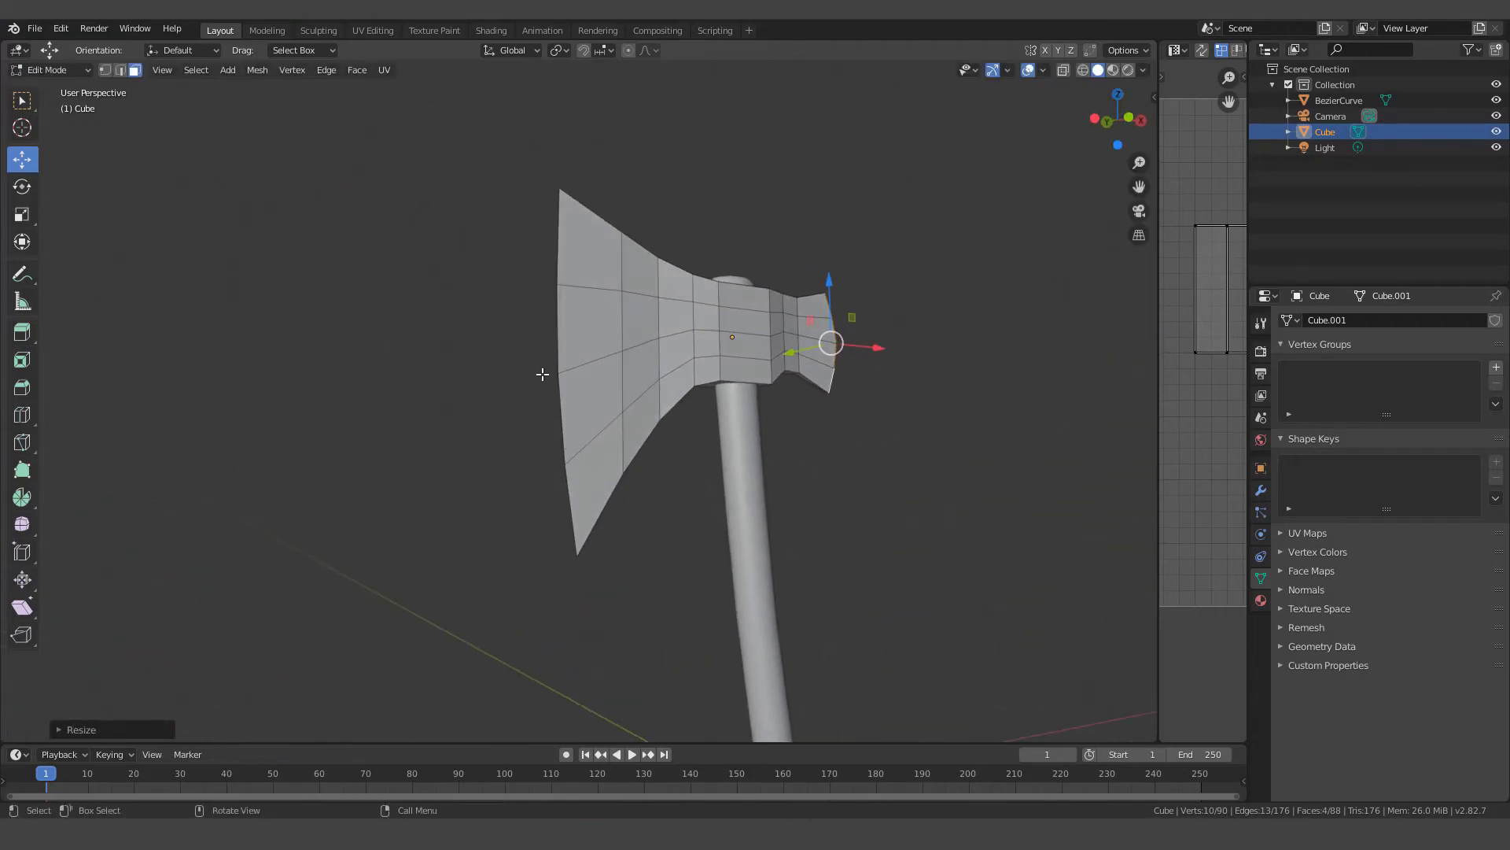
key("Tab")
middle_click_drag(642, 405, 571, 422)
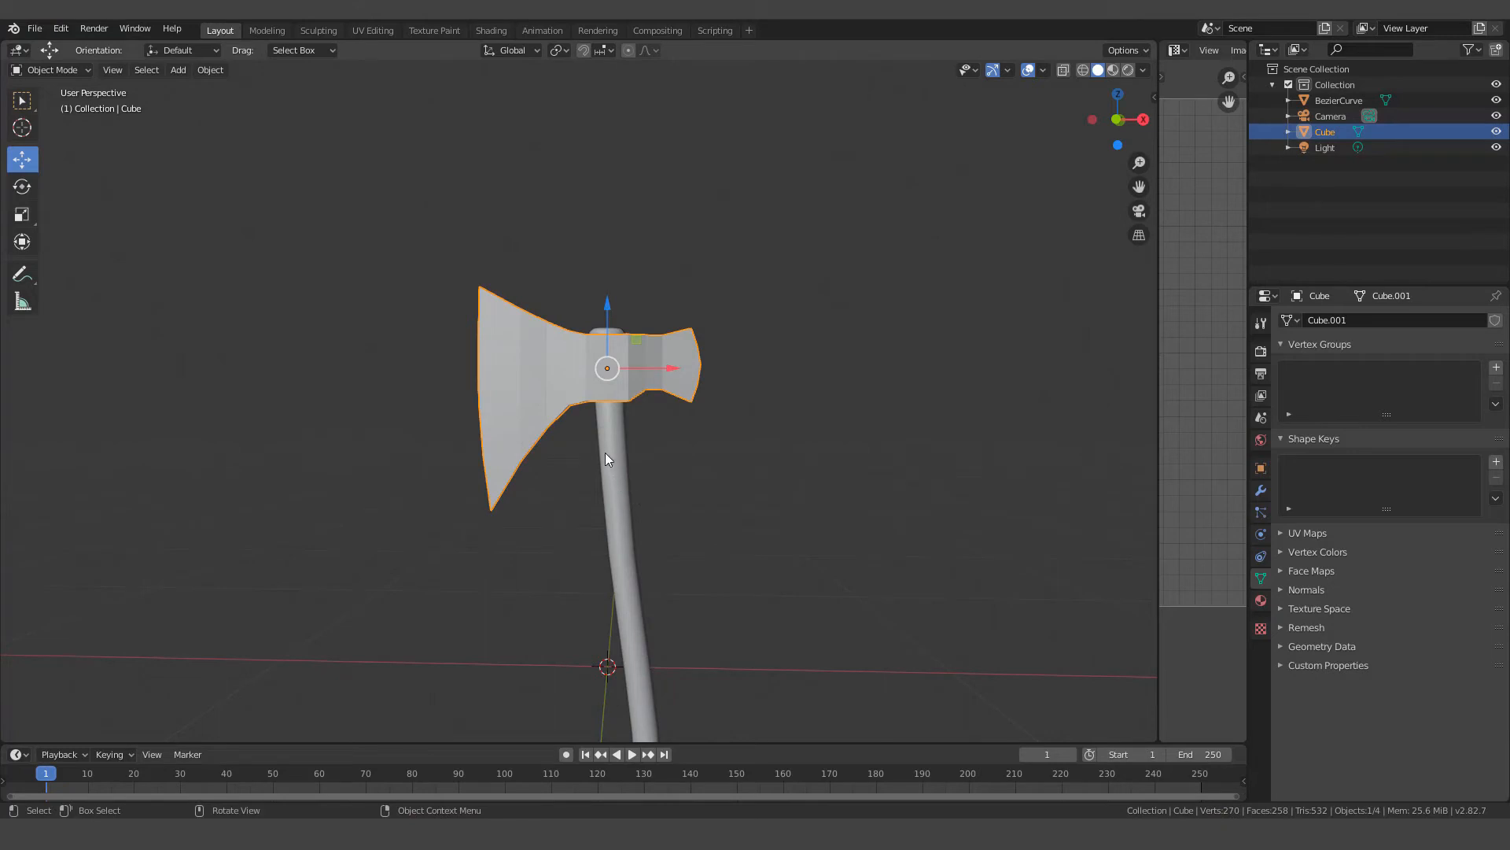
scroll(661, 468, "down", 1)
middle_click_drag(698, 478, 668, 317, "shift")
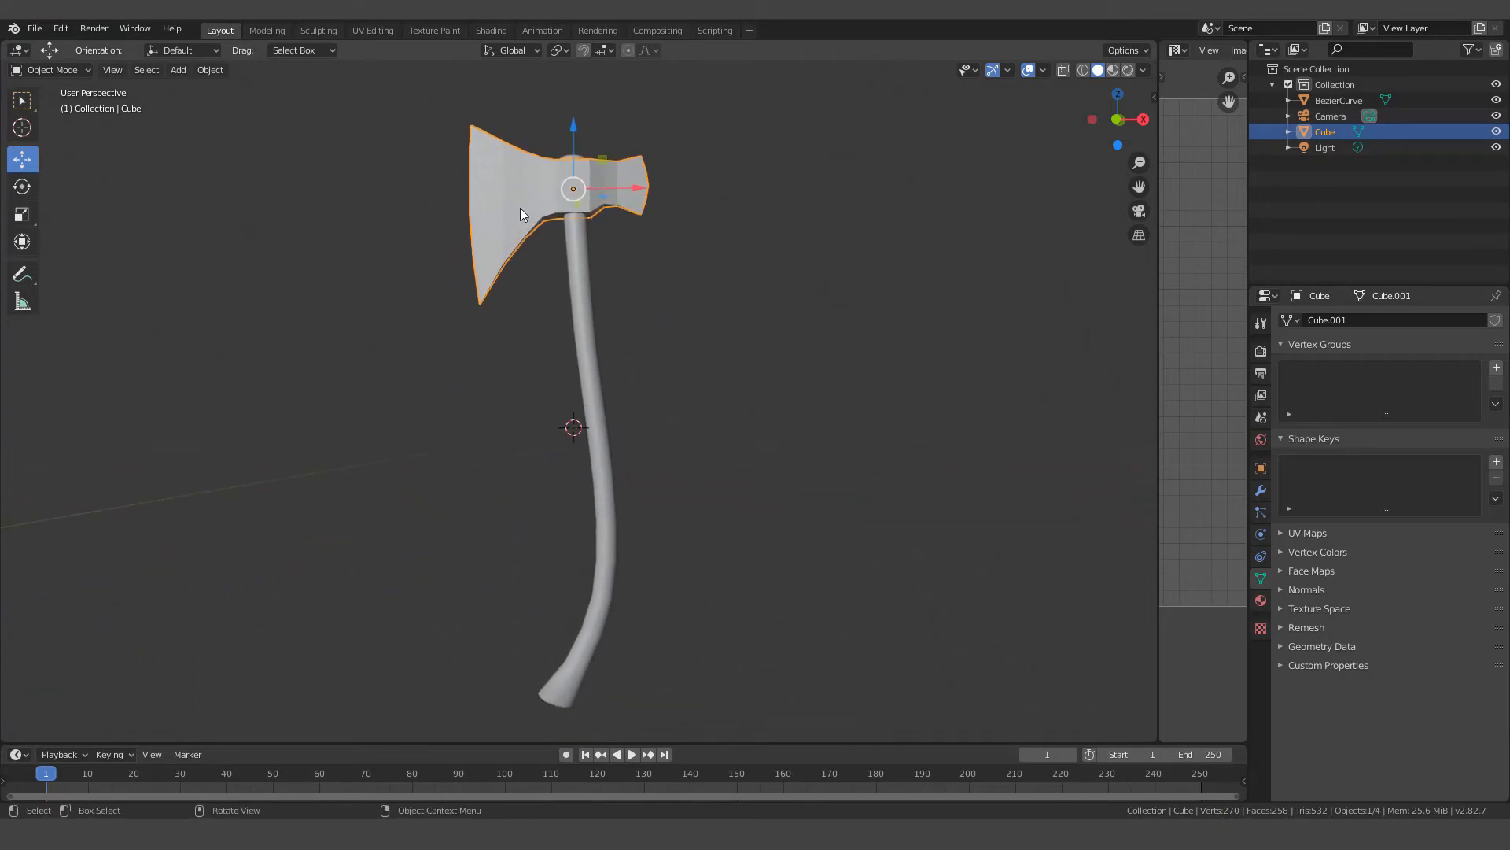
middle_click_drag(616, 239, 642, 319)
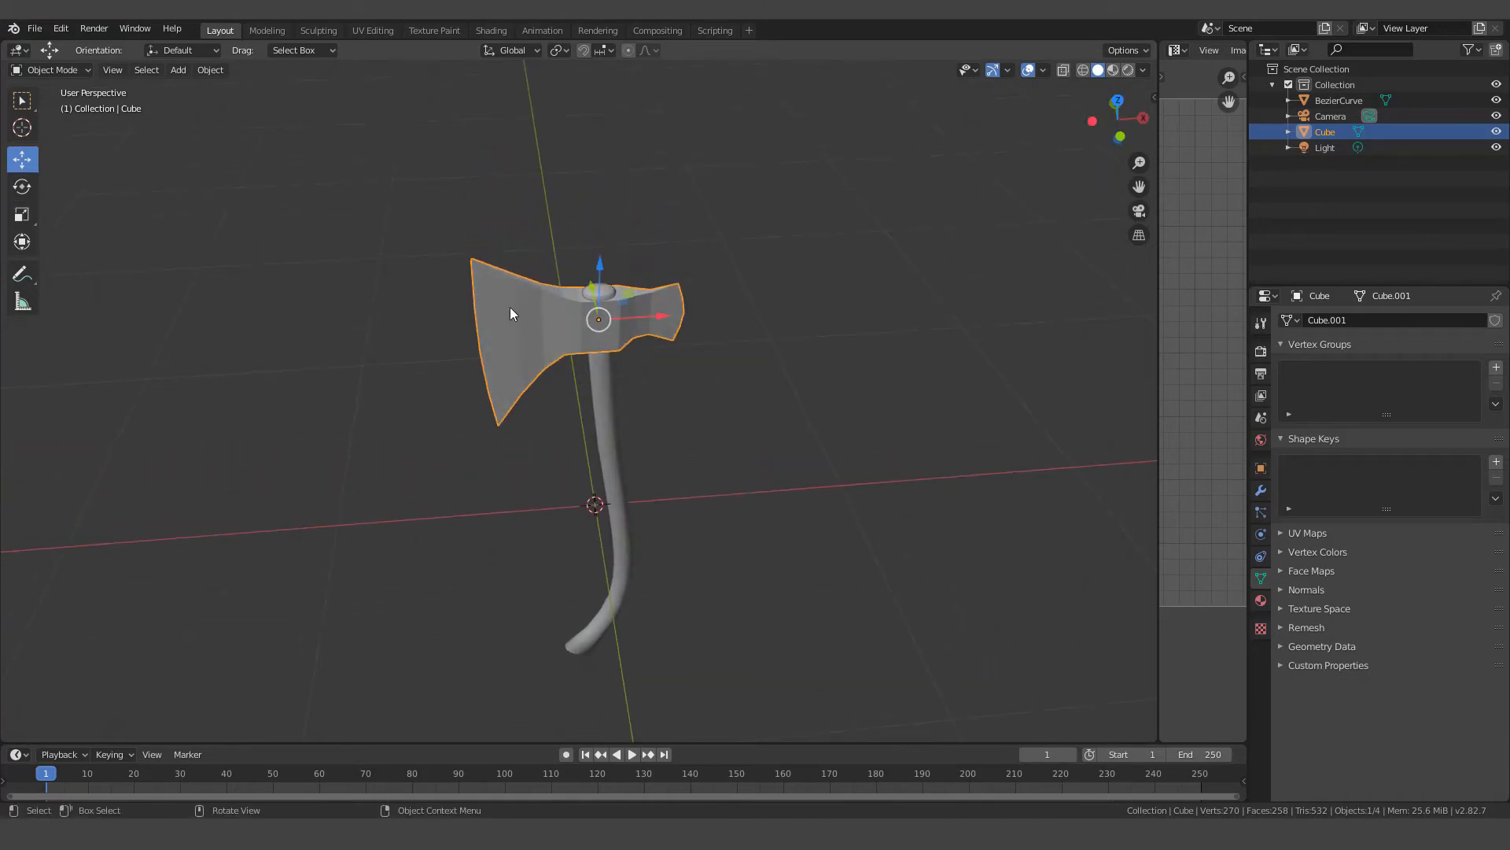
In Edit Mode, select both long rows of edges bordering the head's top surface, from the blade tip to the back end
key("Tab")
scroll(547, 331, "up", 6)
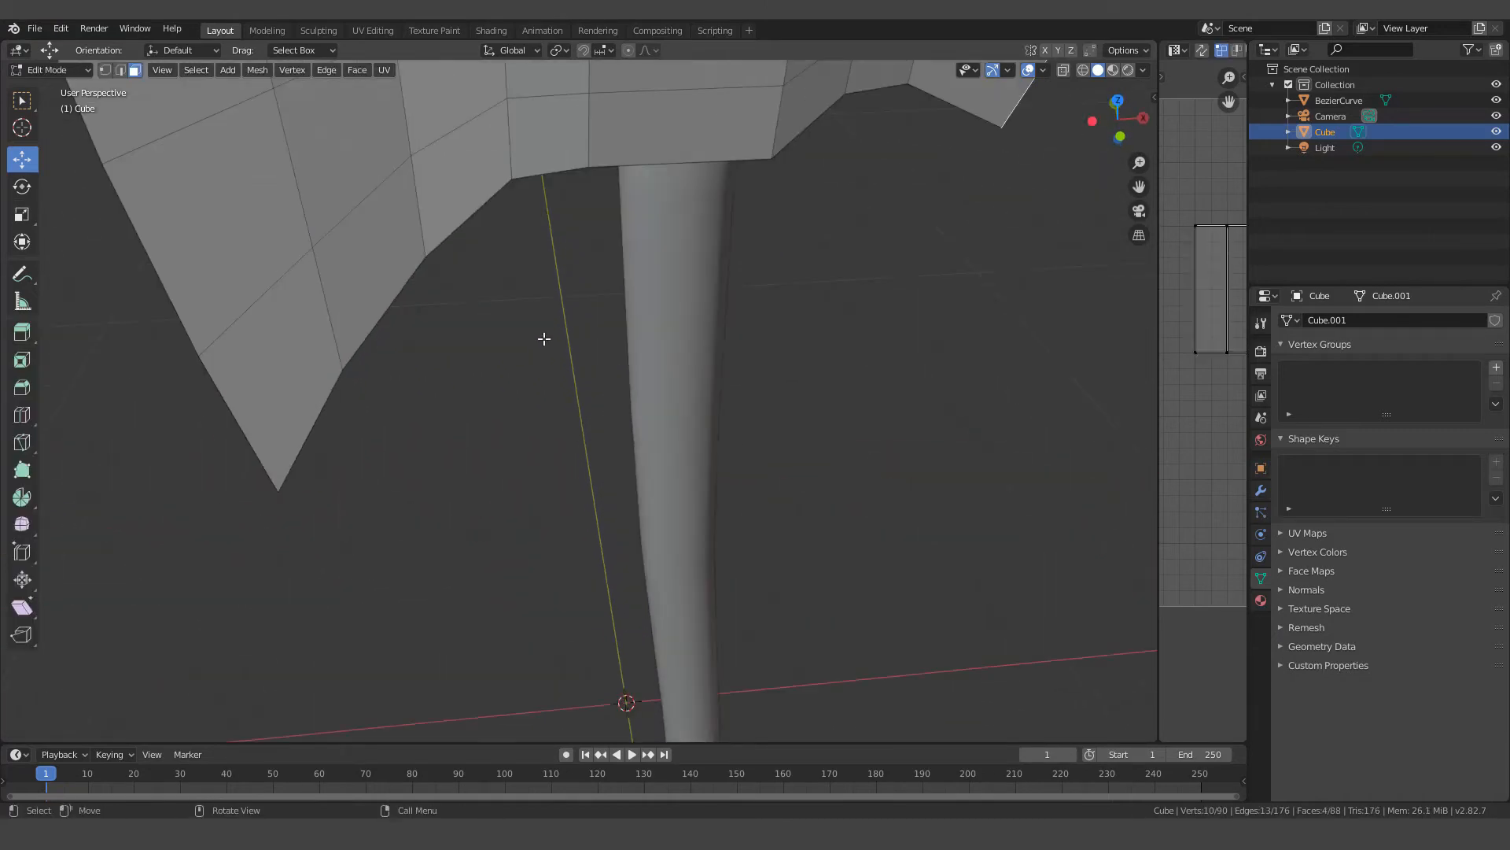
scroll(546, 330, "down", 6)
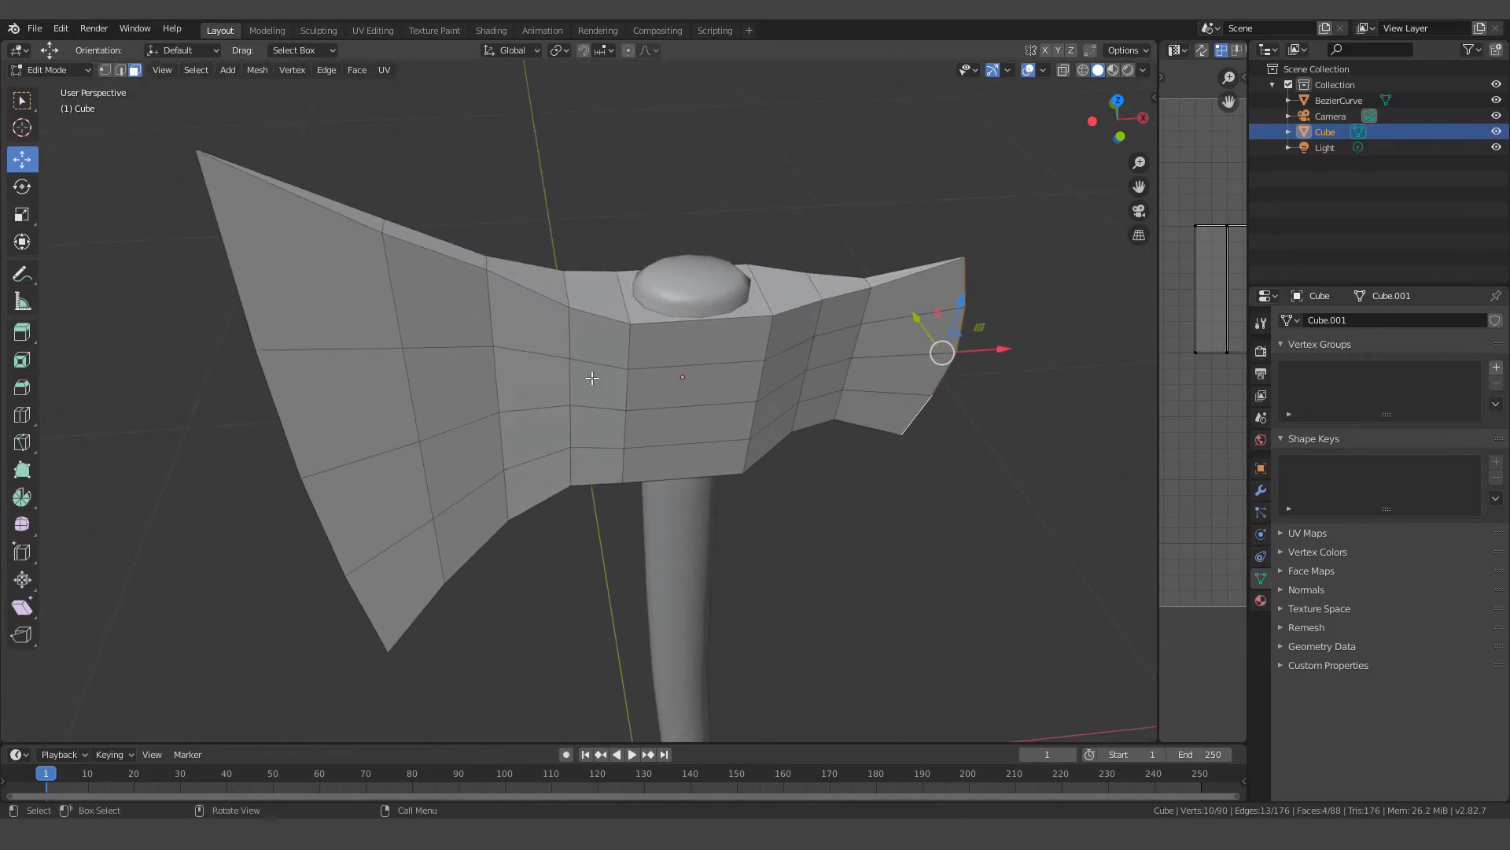
left_click(120, 70)
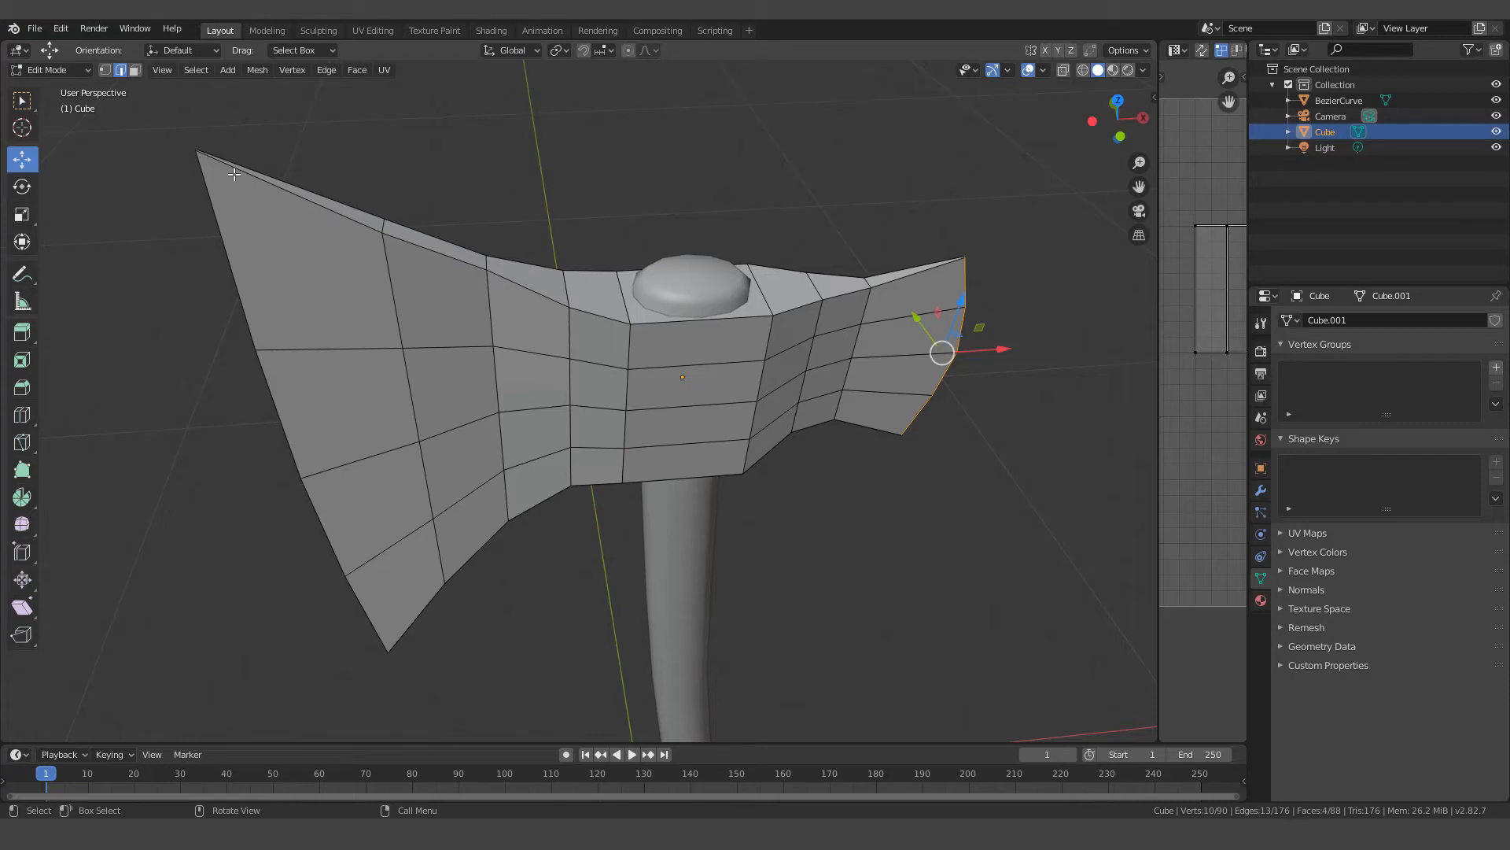
left_click(315, 202)
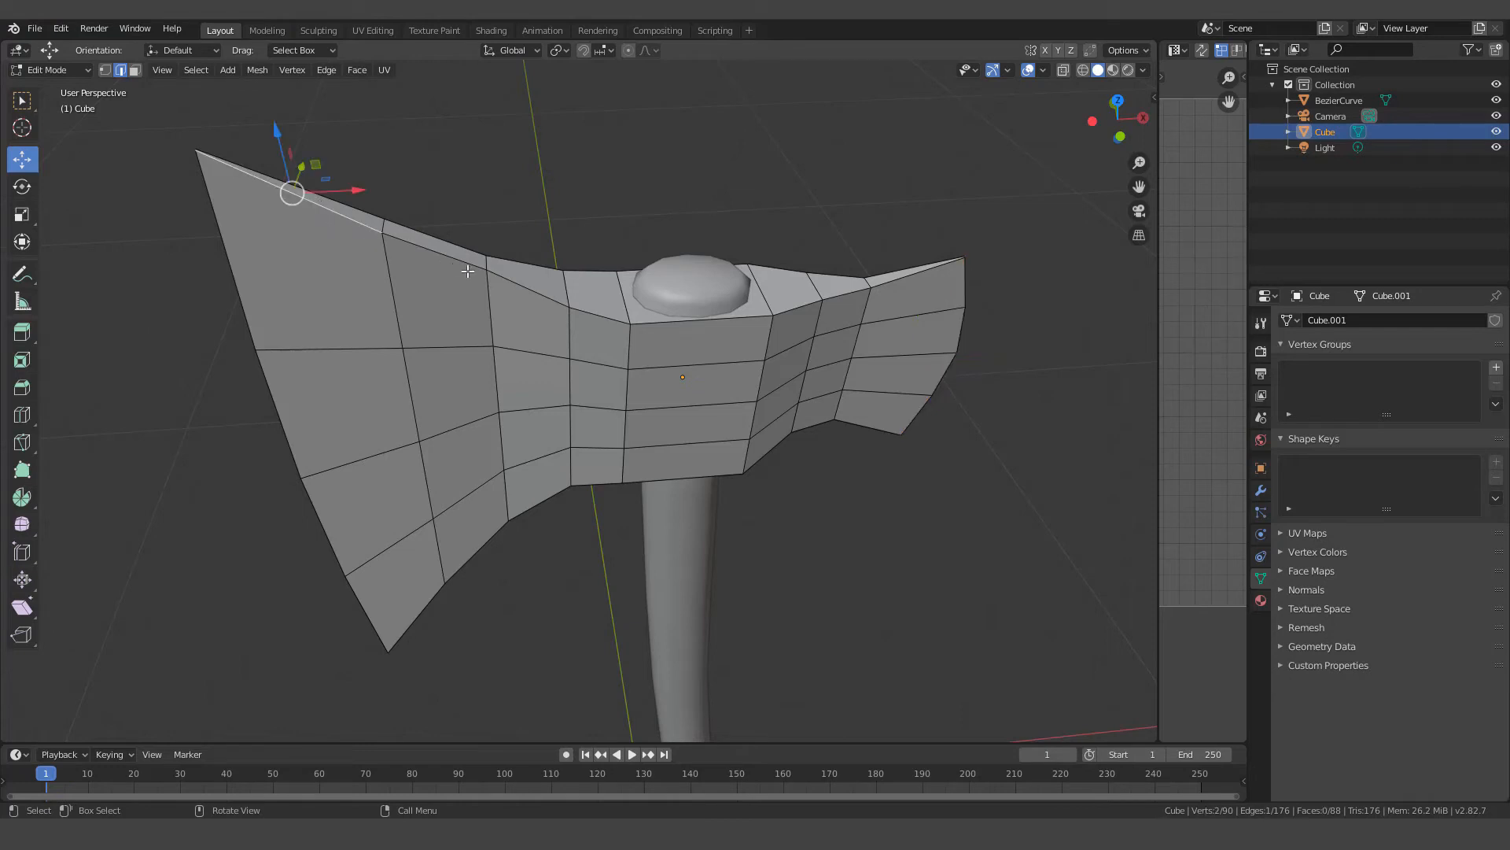
left_click(927, 272, "ctrl")
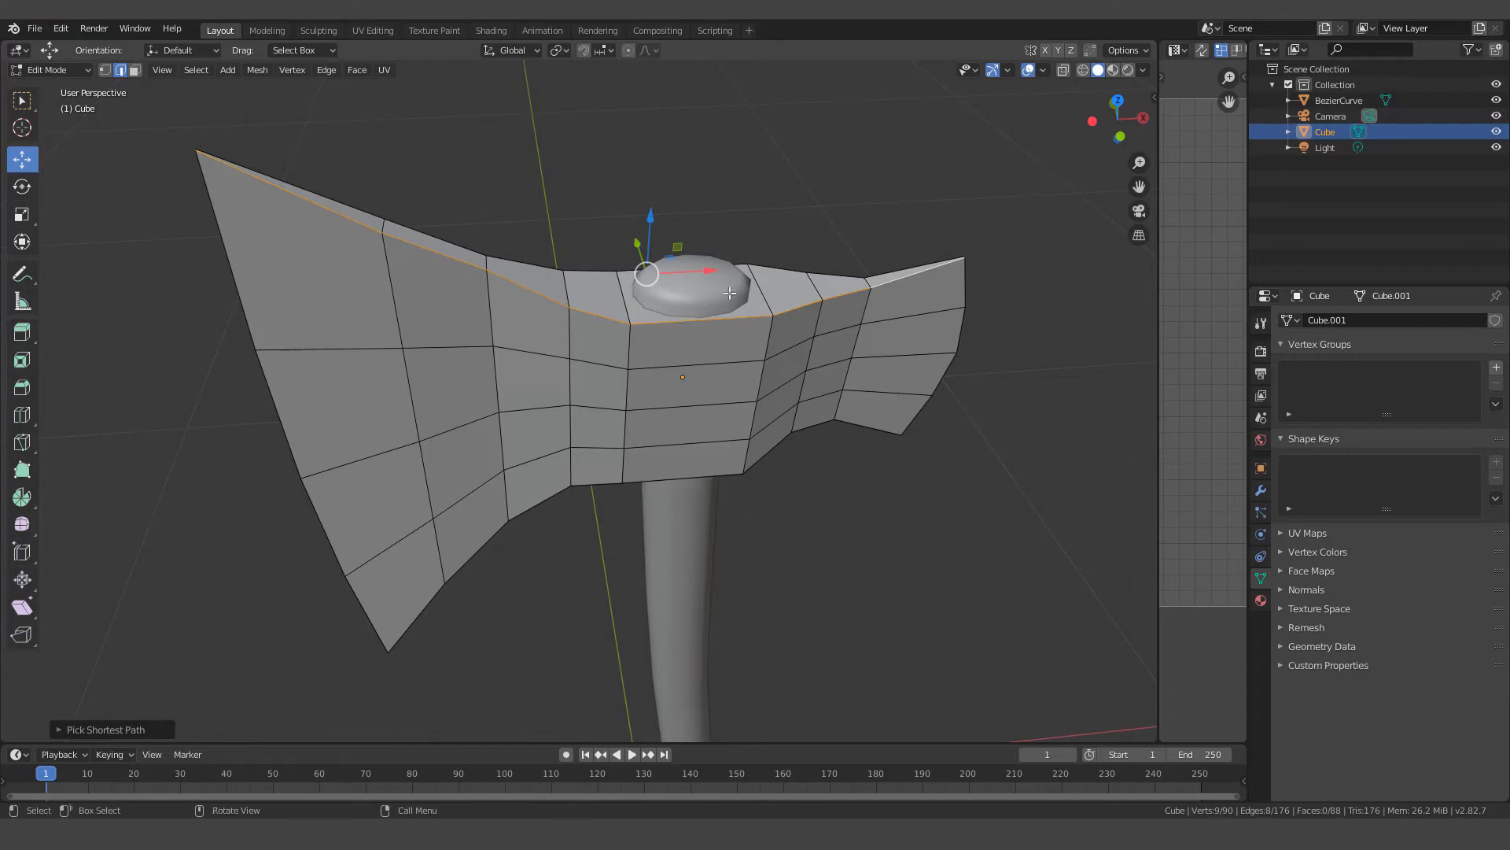
left_click(899, 270, "shift")
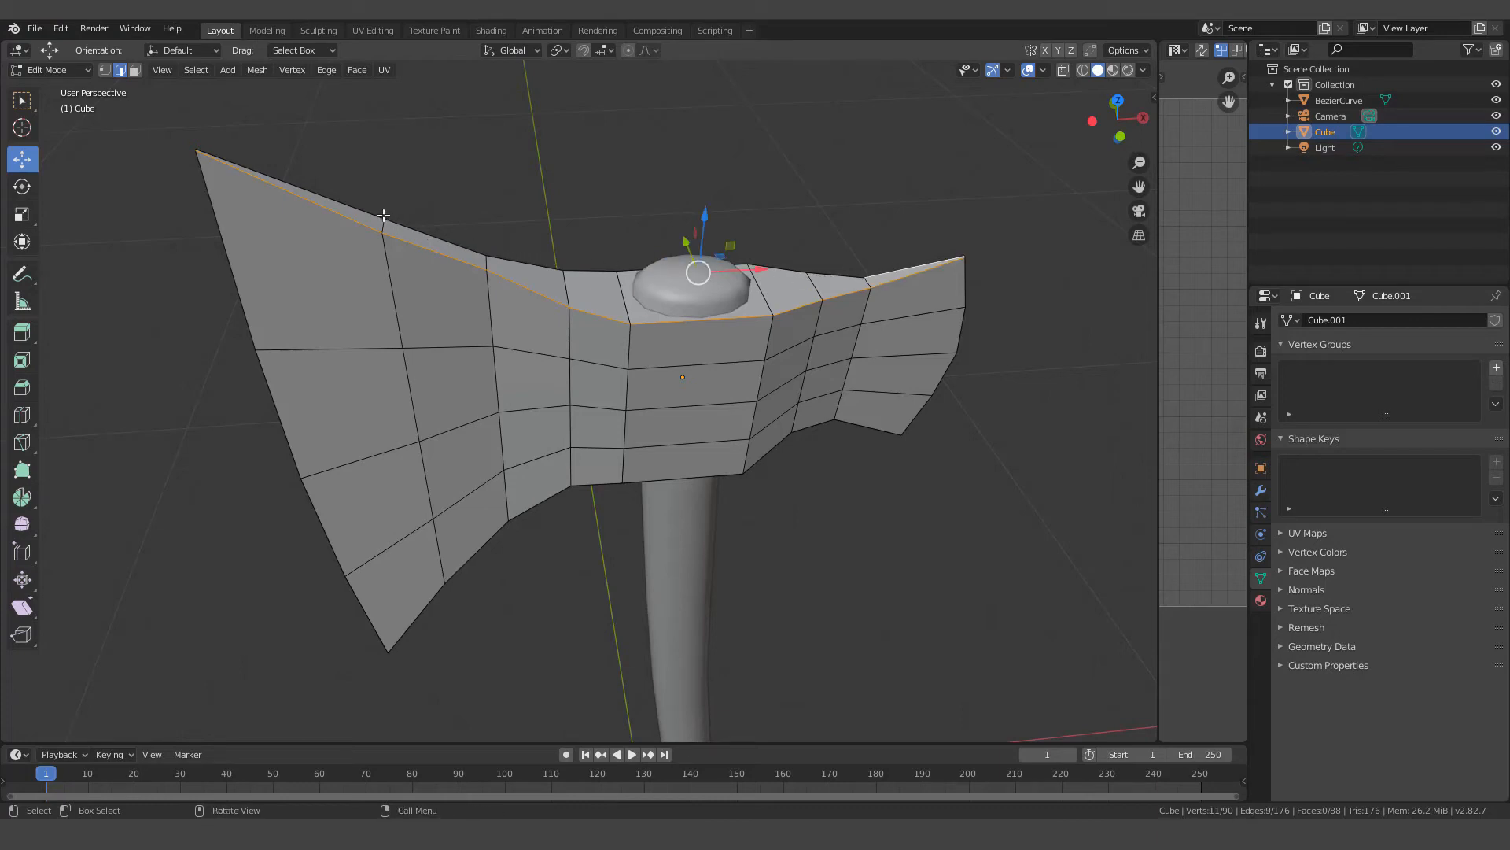
left_click(318, 193, "ctrl")
scroll(524, 278, "up", 3)
scroll(524, 279, "down", 3)
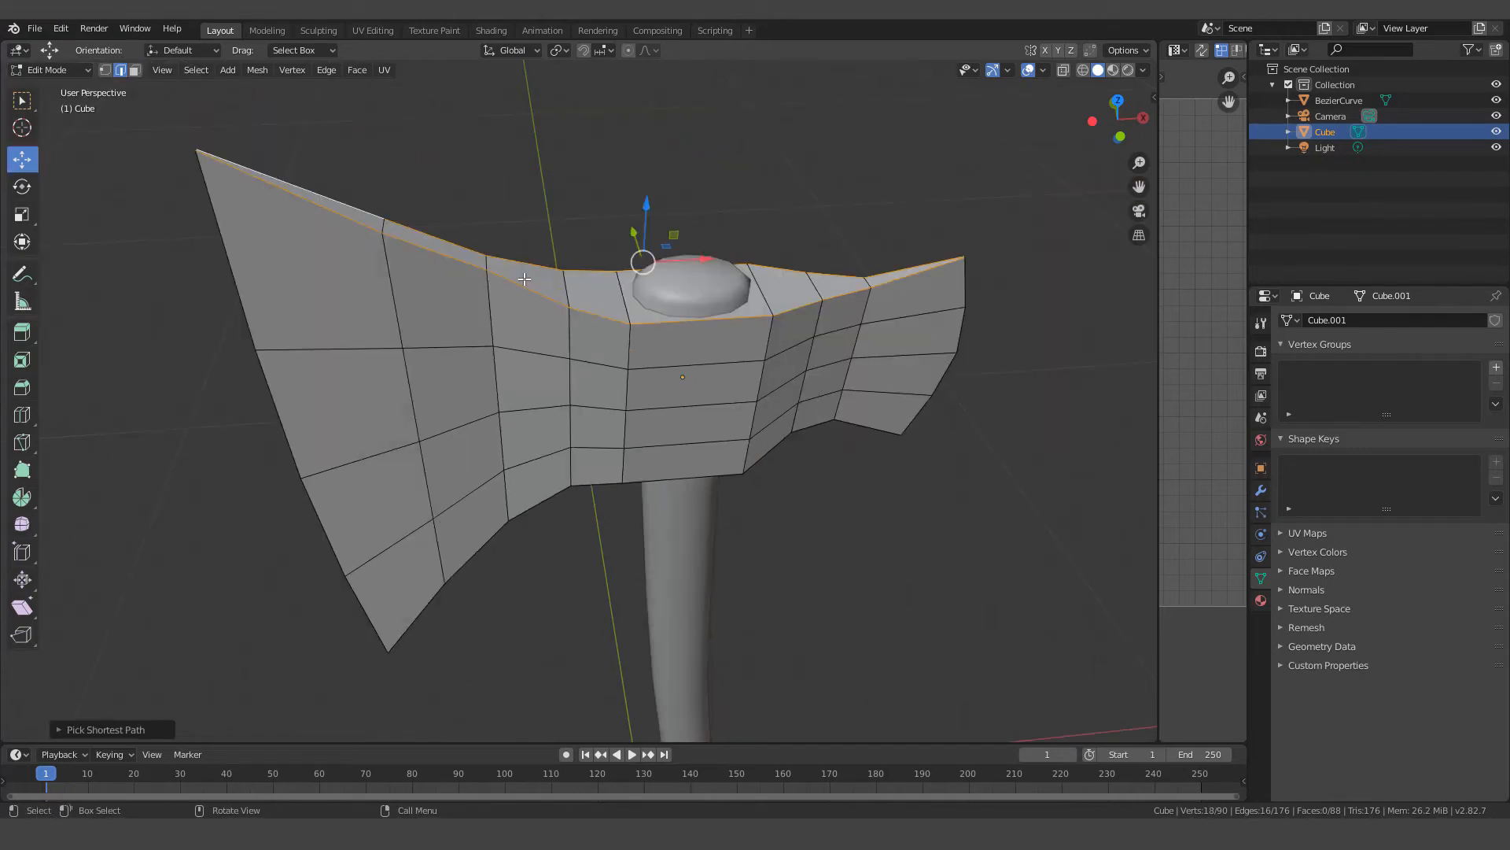
Add the short top edges at the blade tip and back end to the selection and mark the top outline as a seam
middle_click_drag(531, 281, 602, 314)
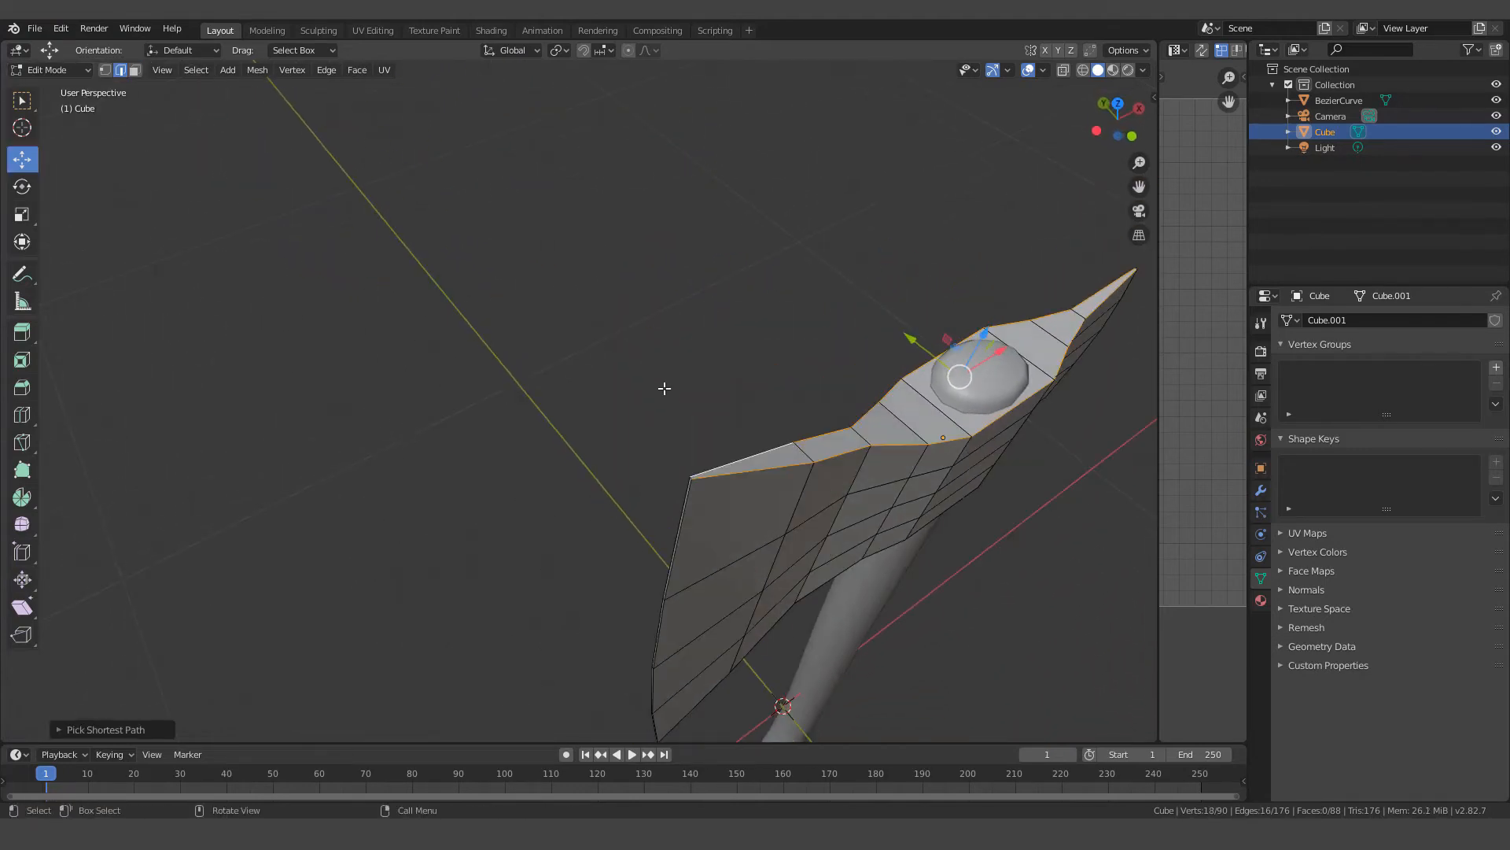
scroll(676, 406, "up", 4)
middle_click_drag(777, 445, 683, 477)
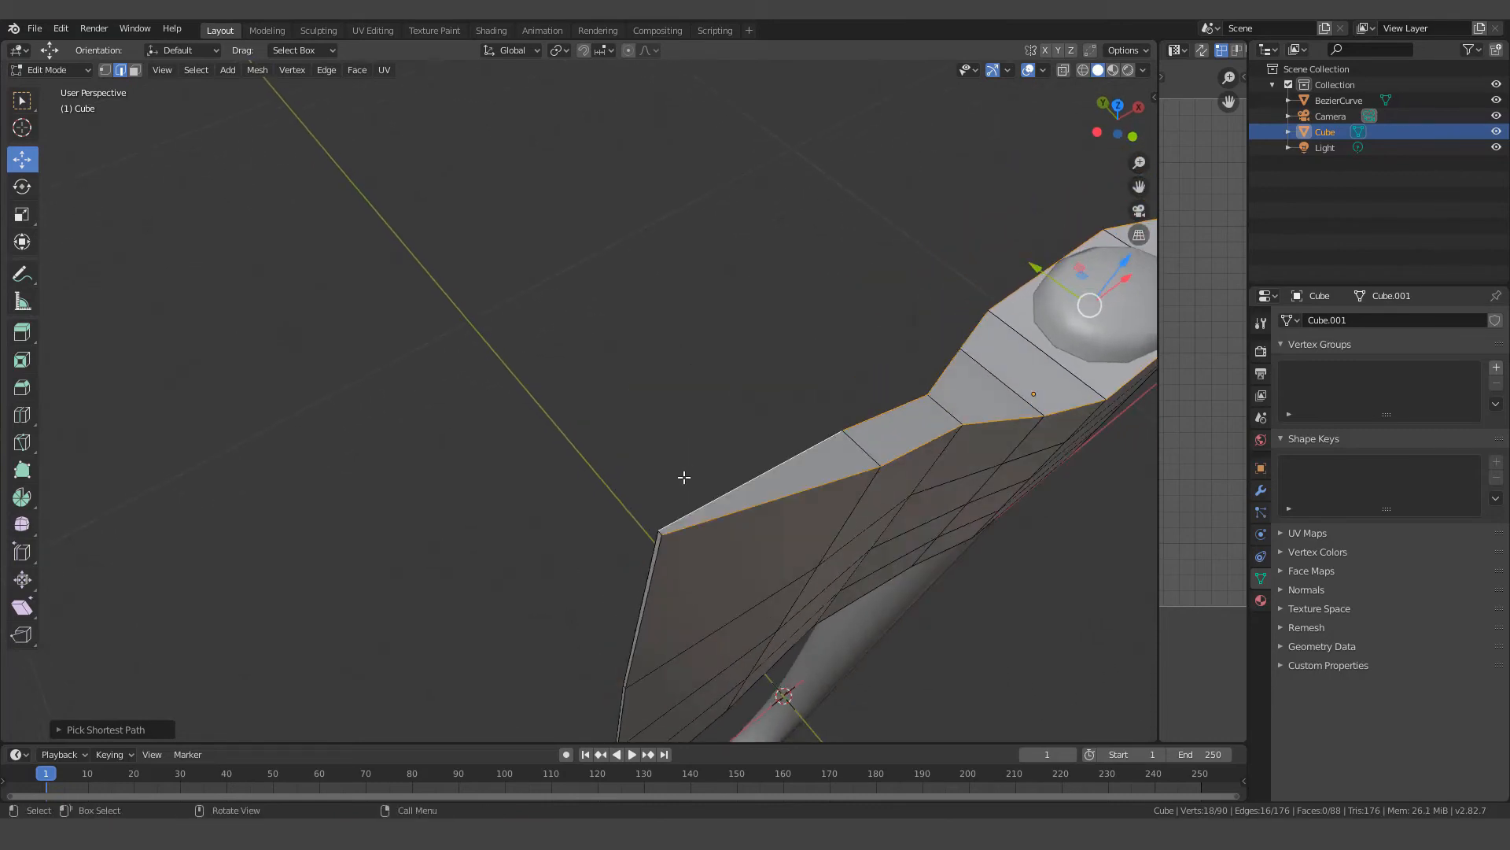
left_click(661, 534, "shift")
middle_click_drag(694, 546, 685, 538)
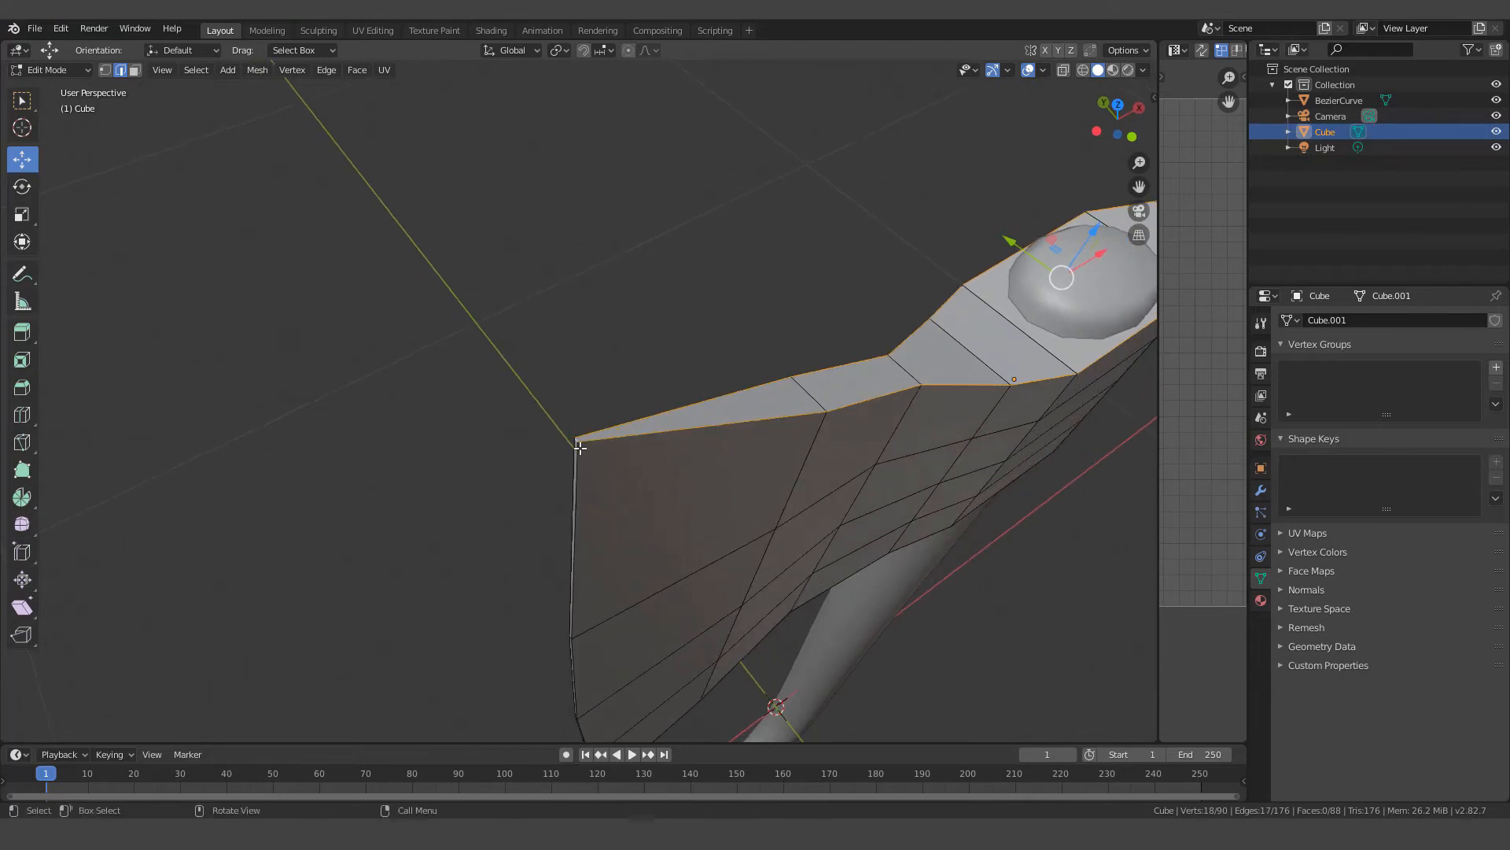
scroll(919, 470, "down", 4)
middle_click_drag(919, 471, 760, 479)
scroll(760, 479, "up", 5)
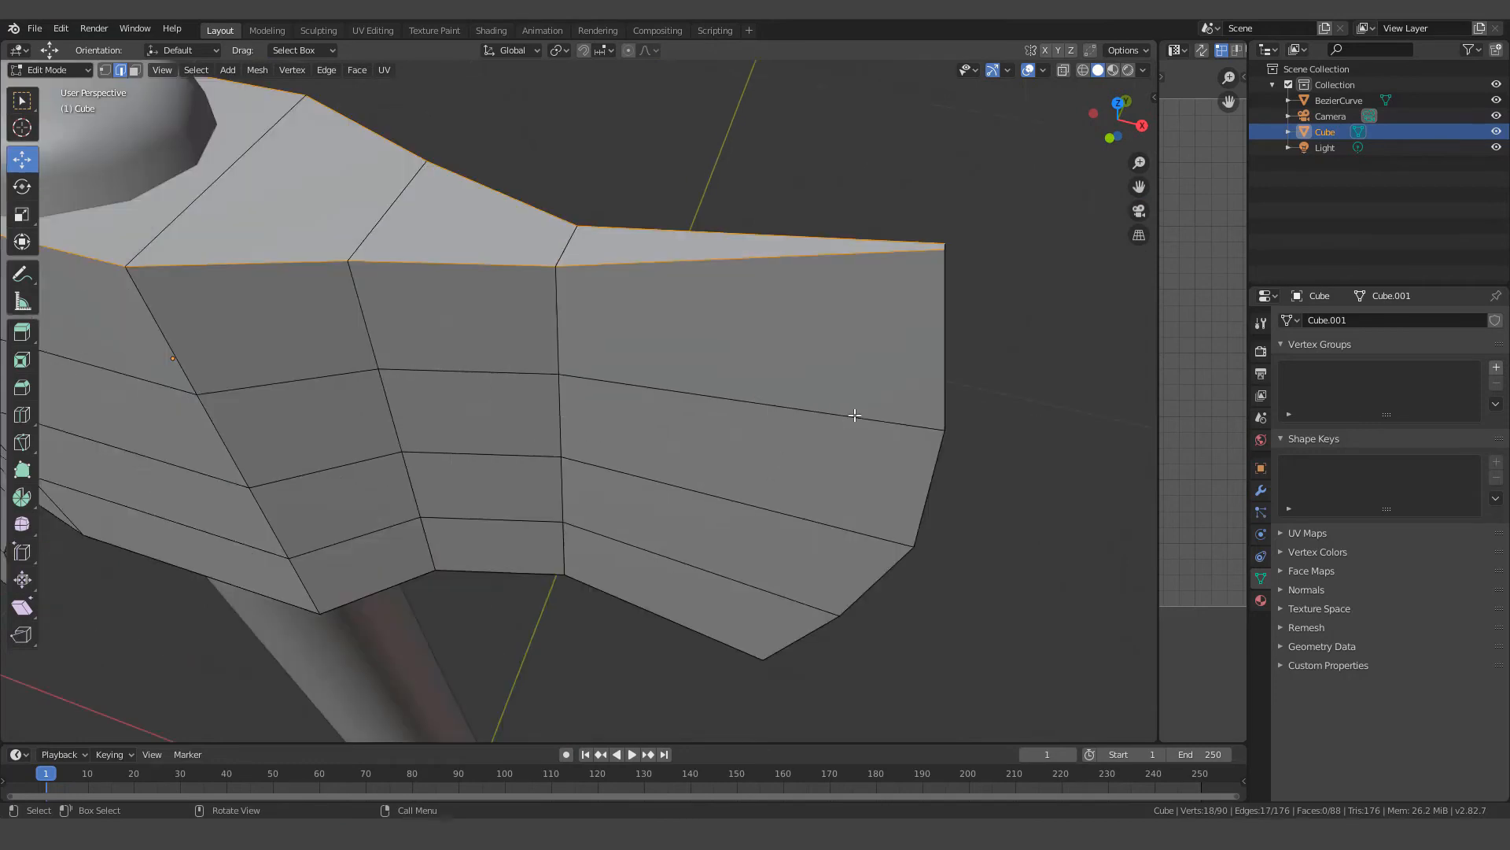
middle_click_drag(855, 415, 765, 469)
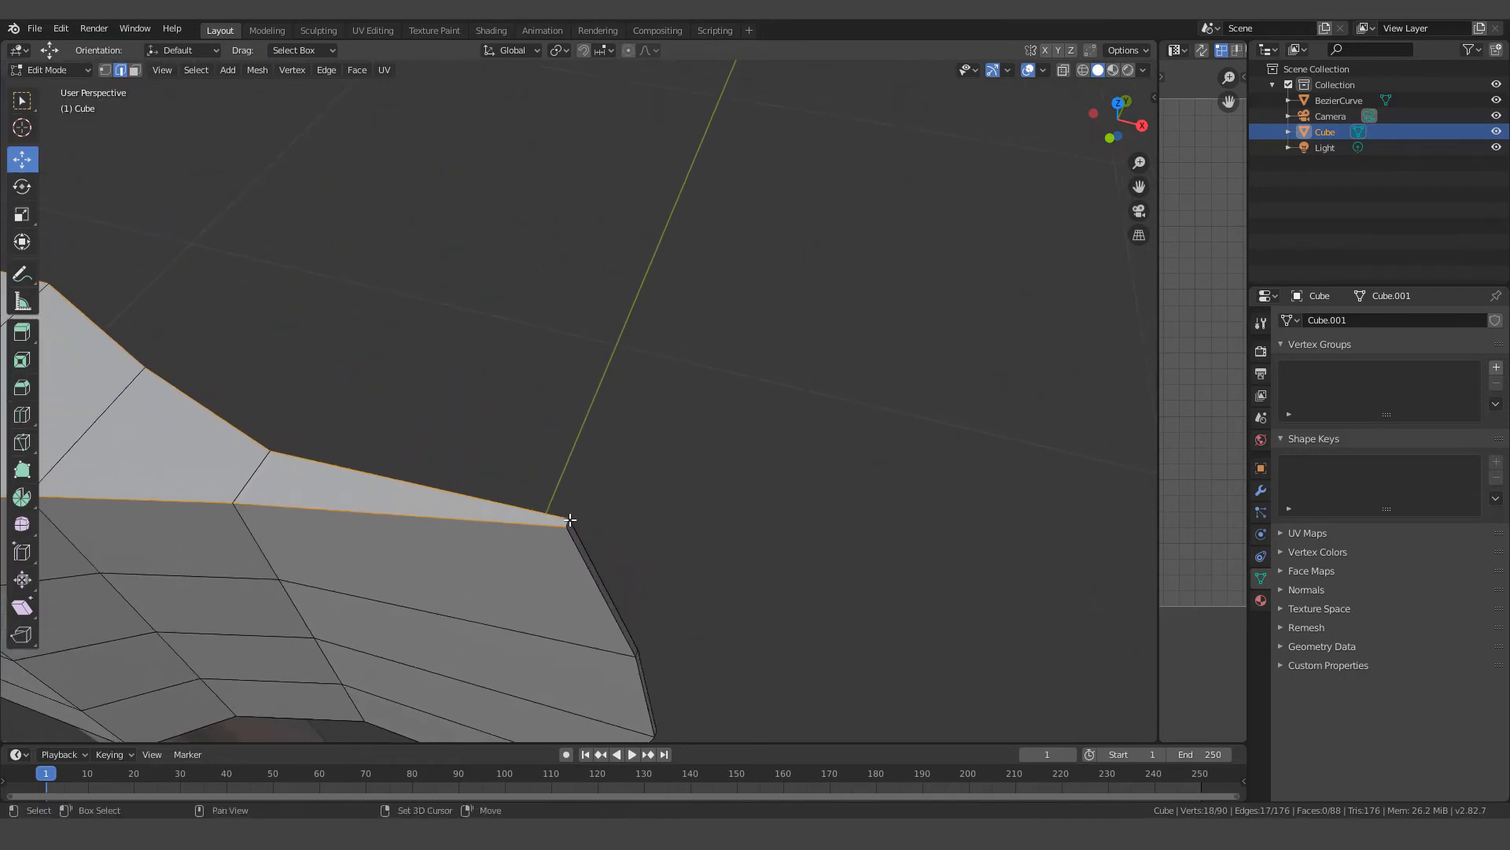
scroll(627, 512, "down", 4)
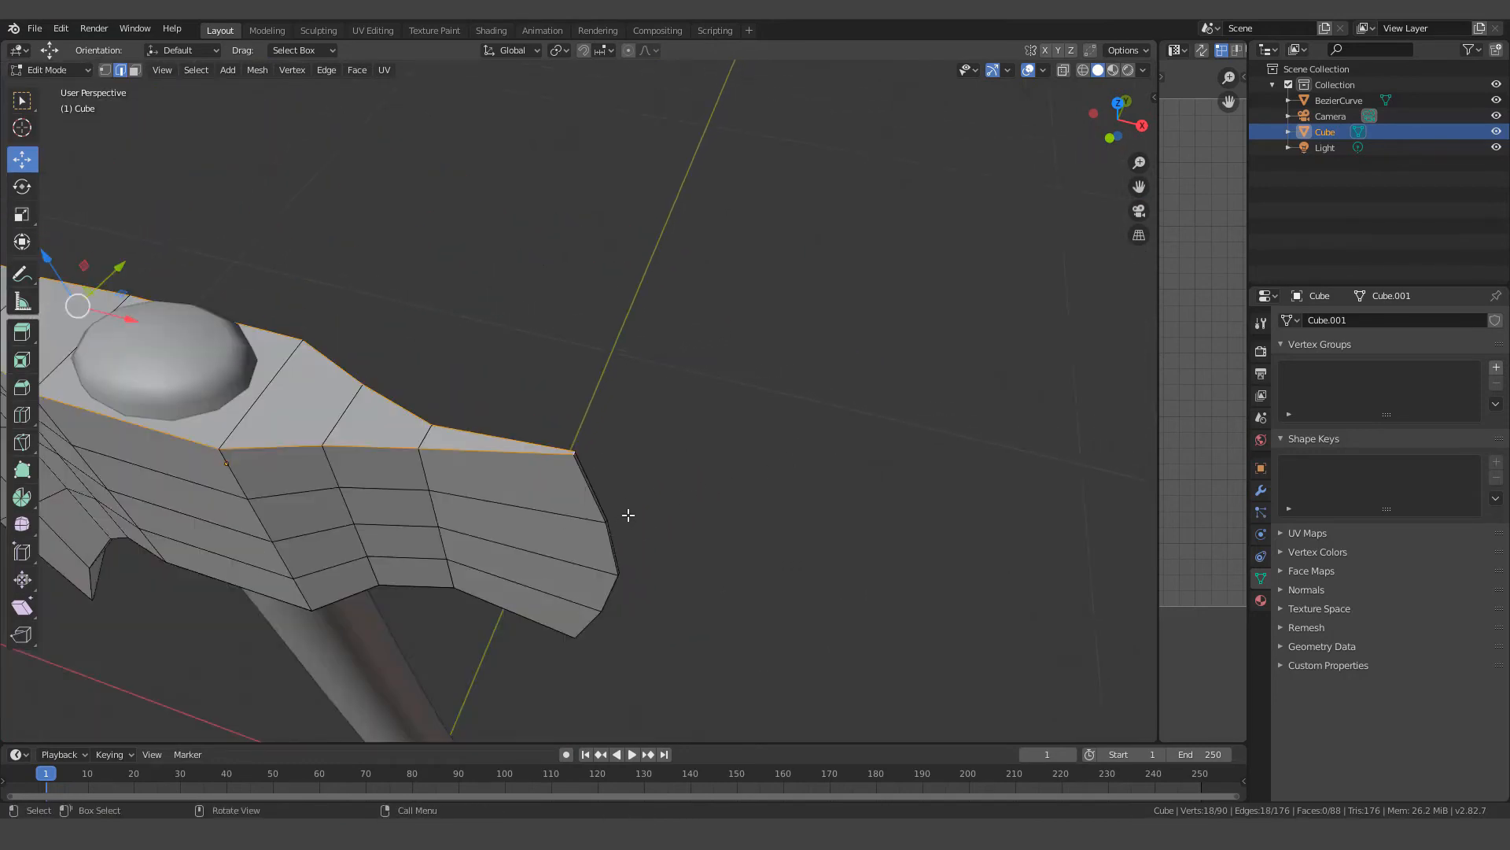
middle_click_drag(627, 512, 697, 473)
right_click(698, 472)
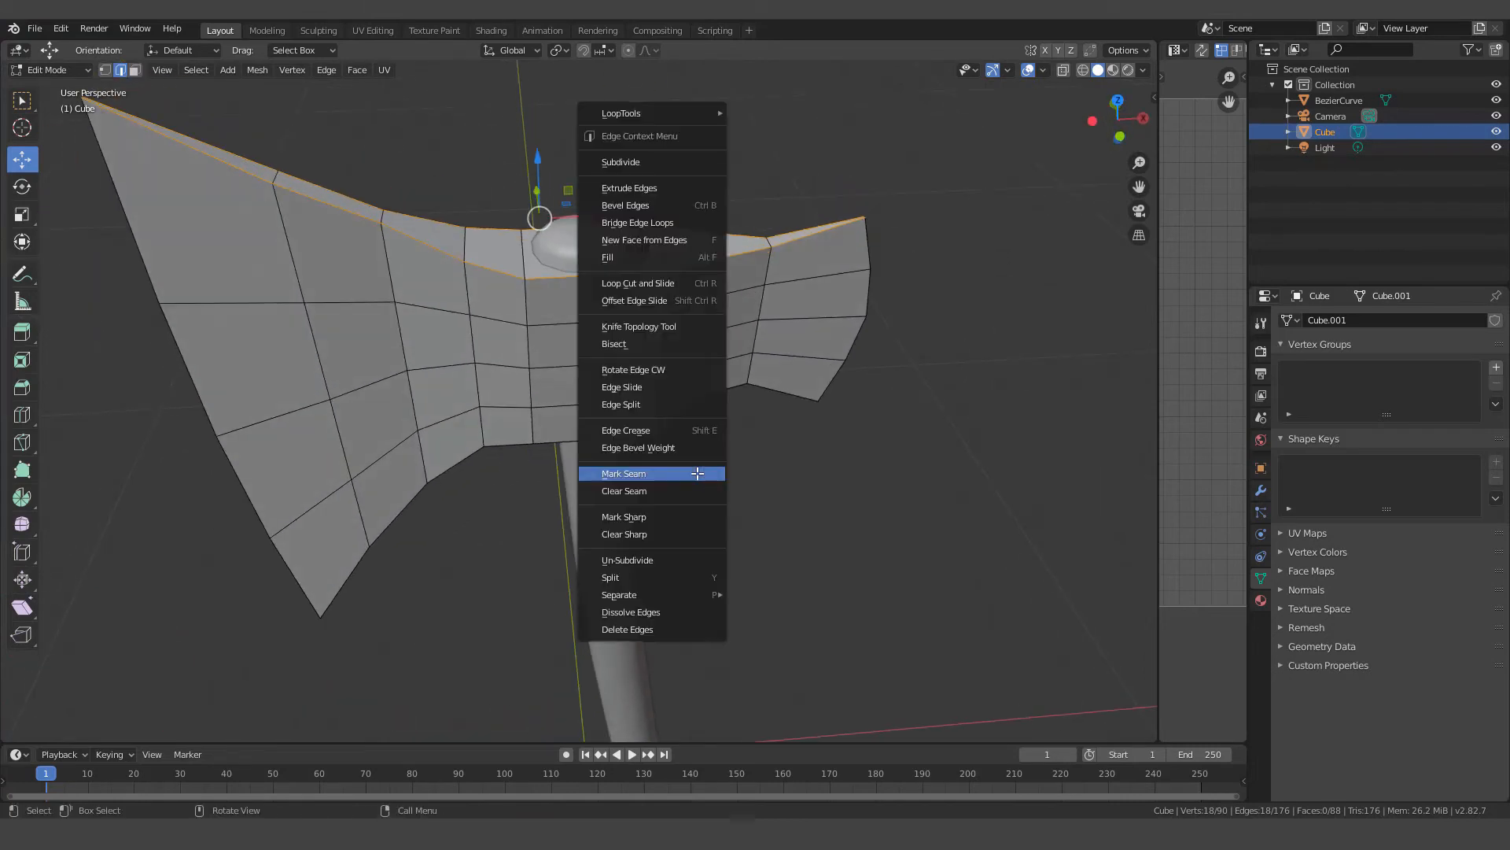
left_click(628, 472)
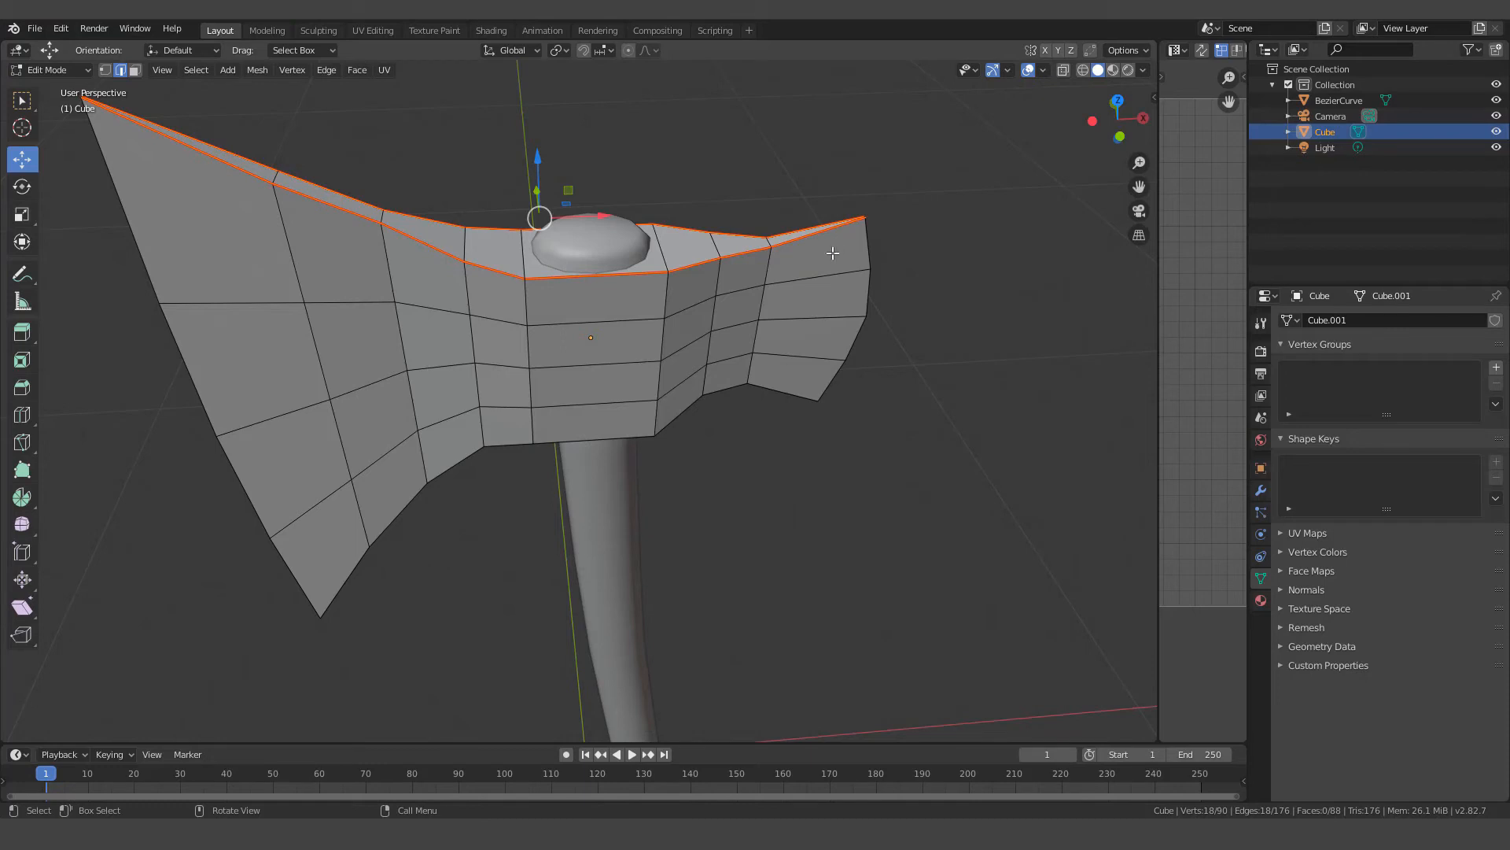
Select both long rows of edges bordering the axe head's underside, from the back end to the blade tip, and mark them as seams
scroll(854, 346, "up", 3)
middle_click_drag(854, 346, 854, 292)
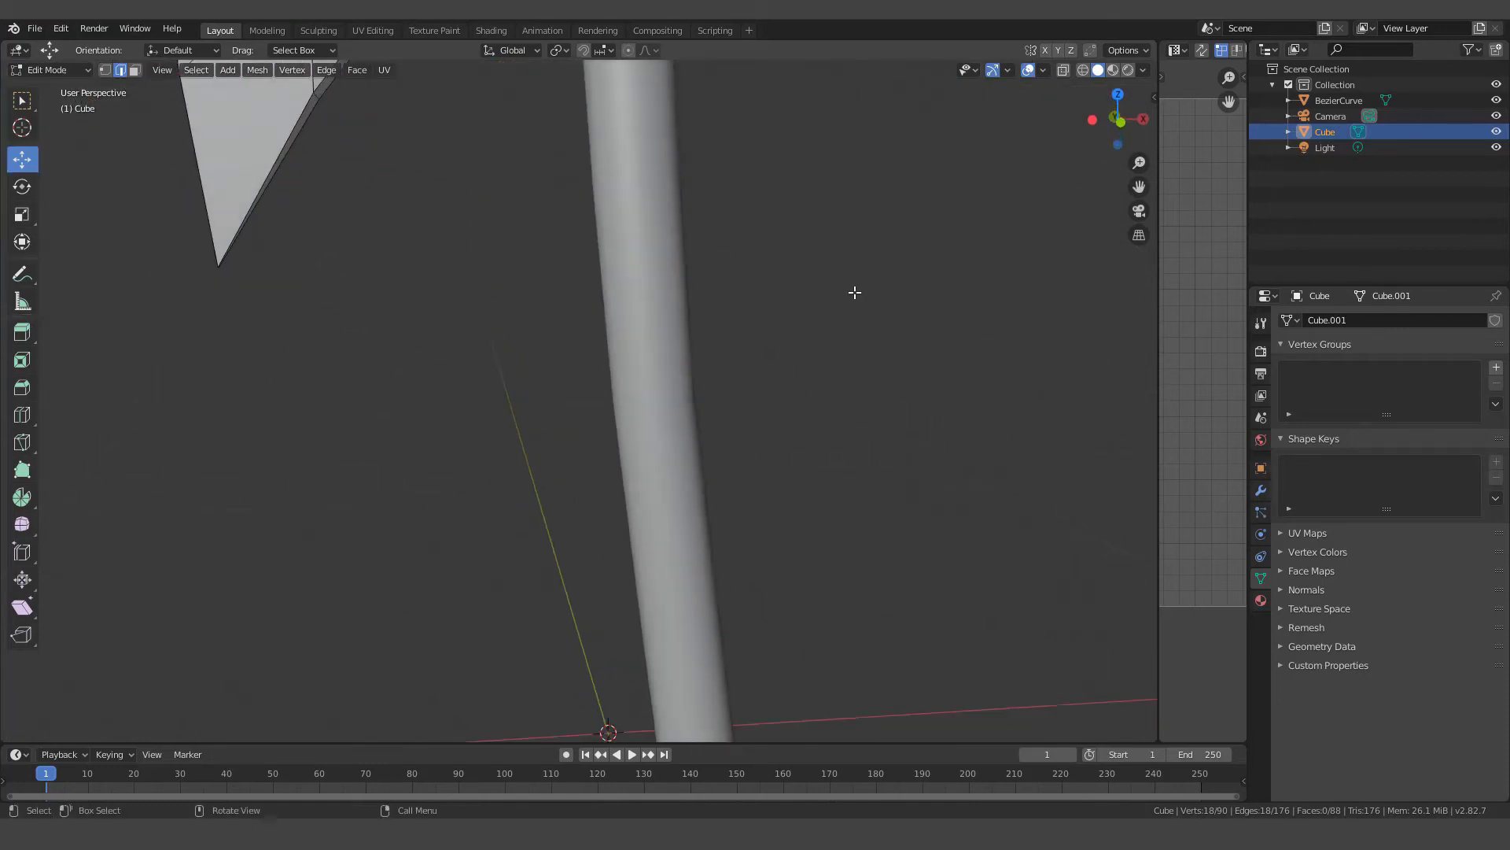
middle_click_drag(779, 210, 819, 351, "shift")
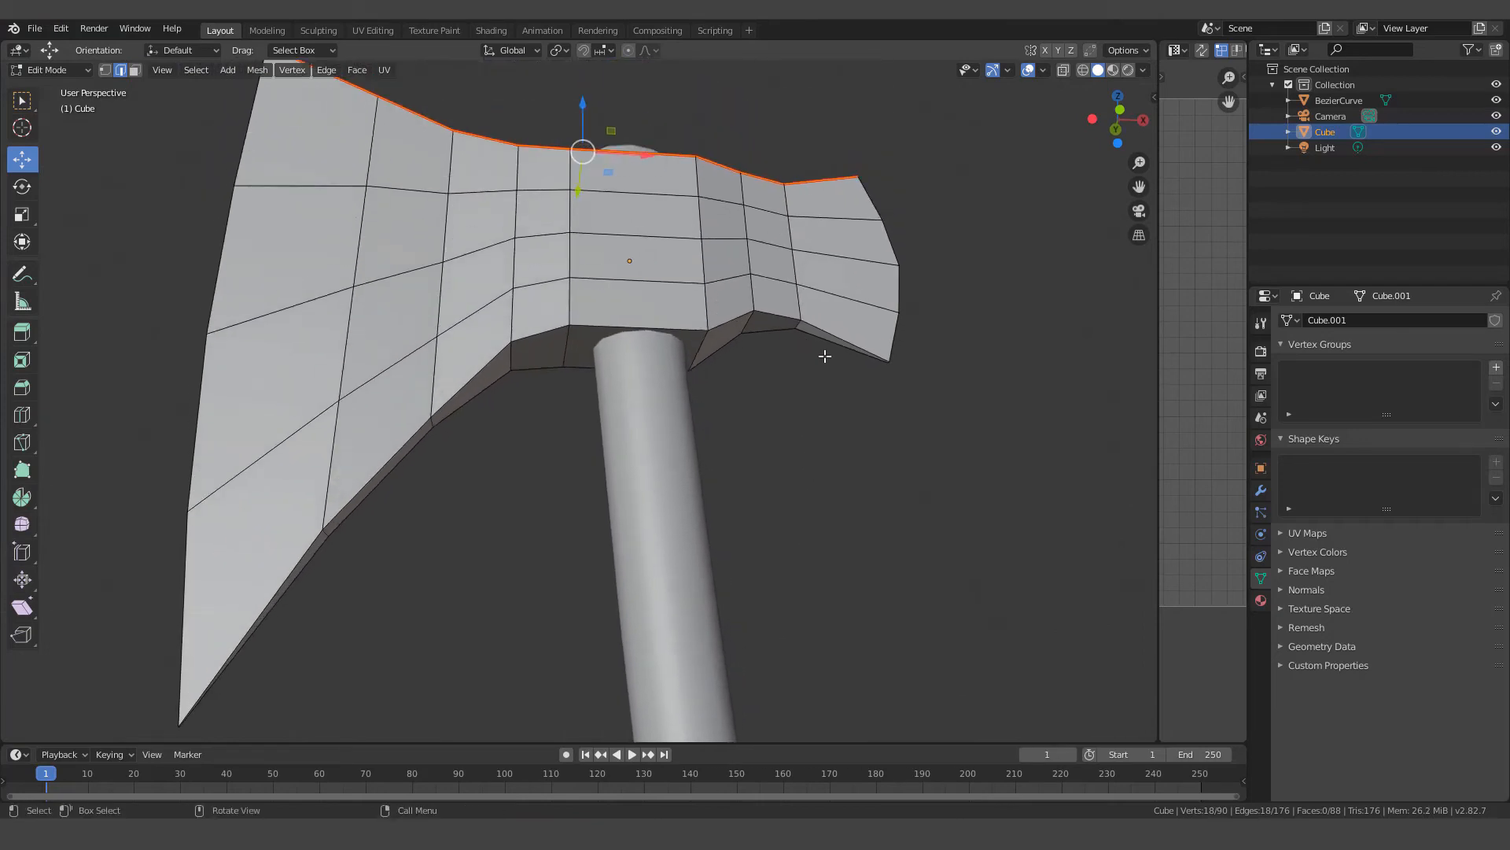
left_click(844, 339)
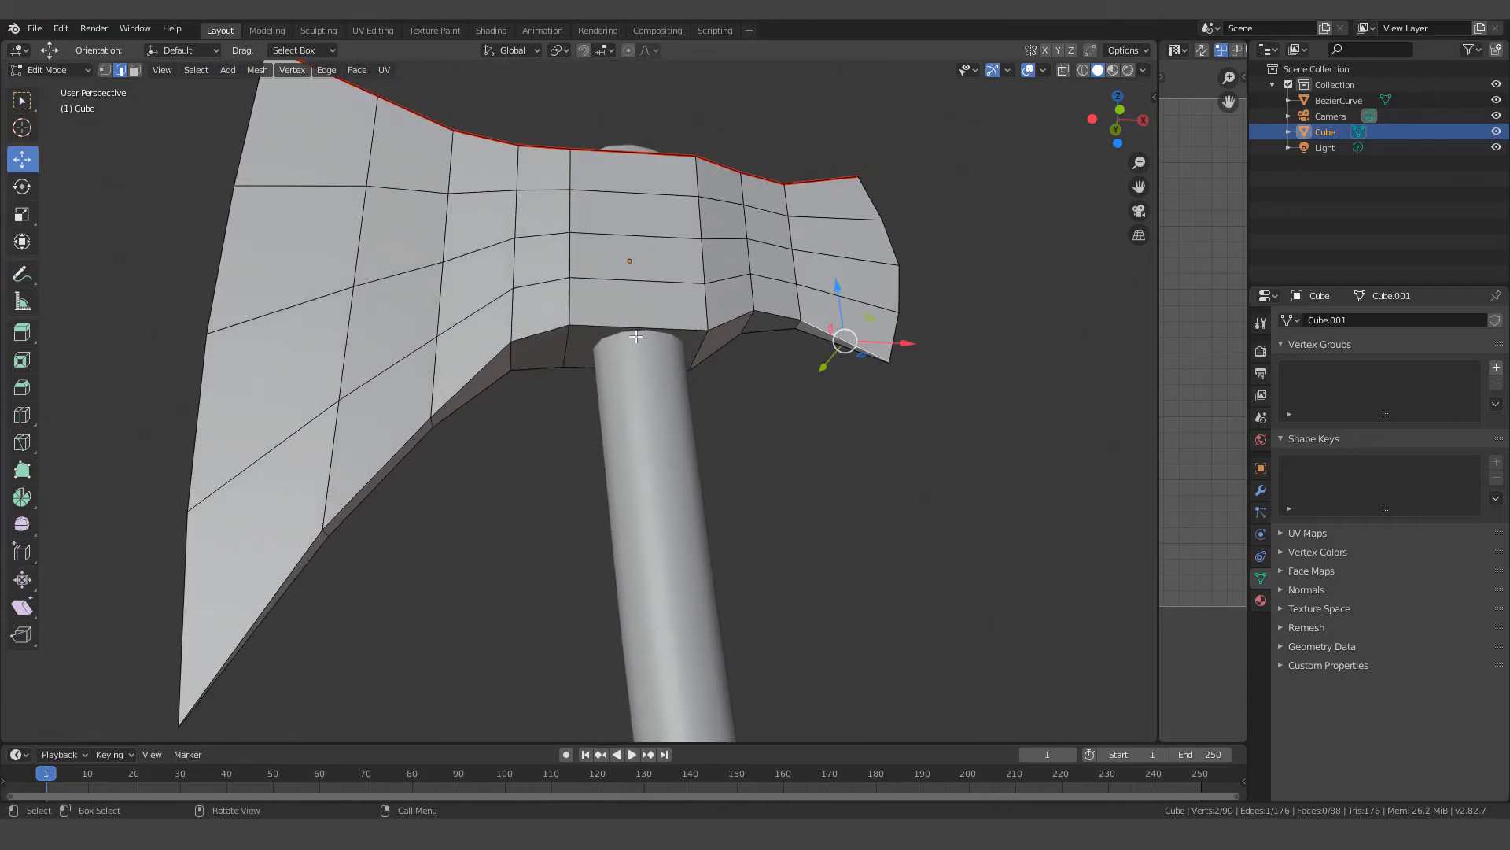
left_click(285, 579, "ctrl")
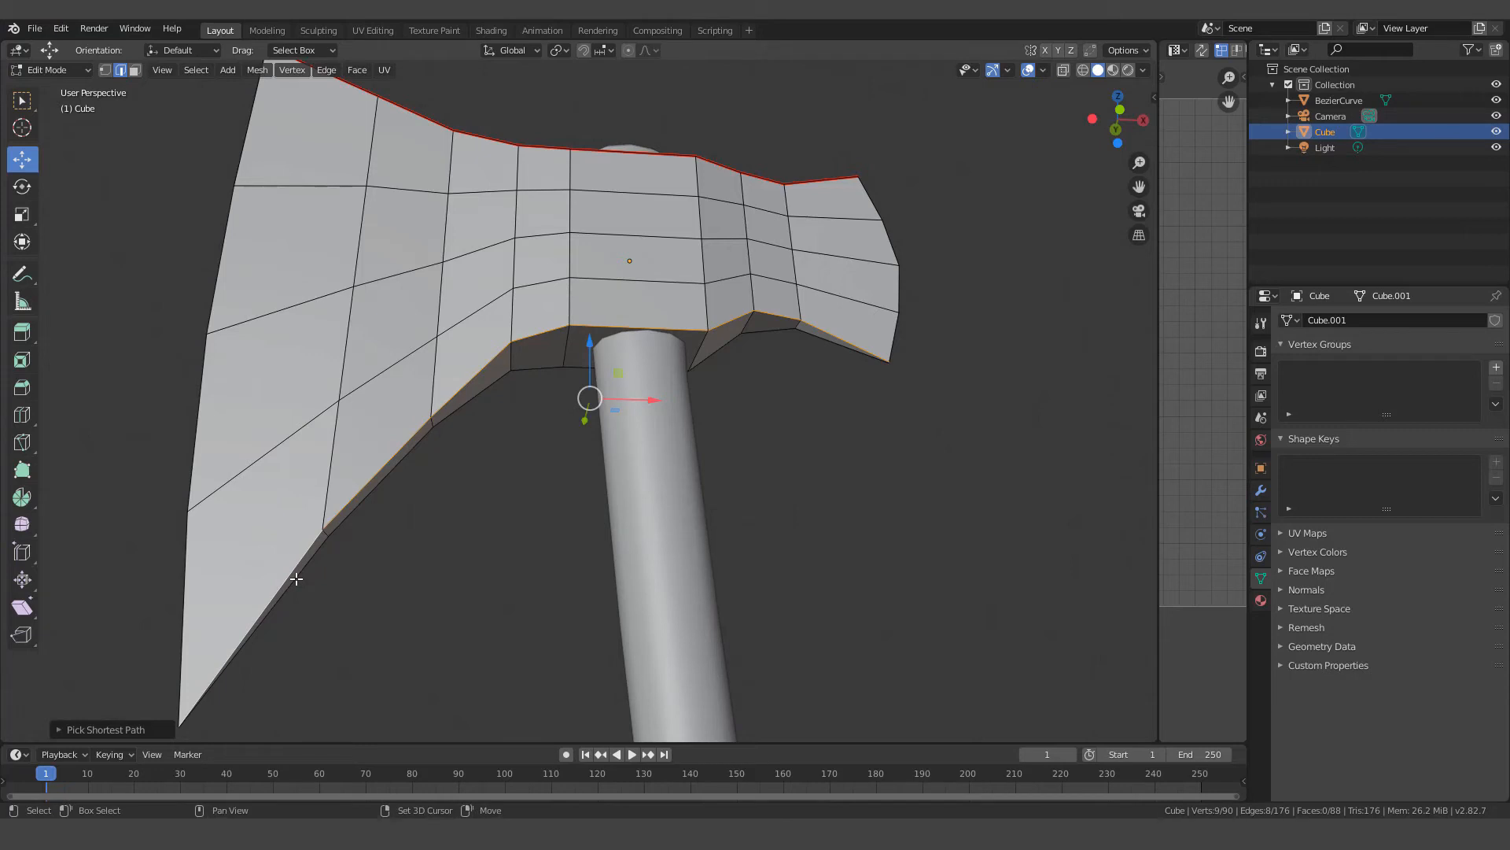
left_click(296, 578, "shift")
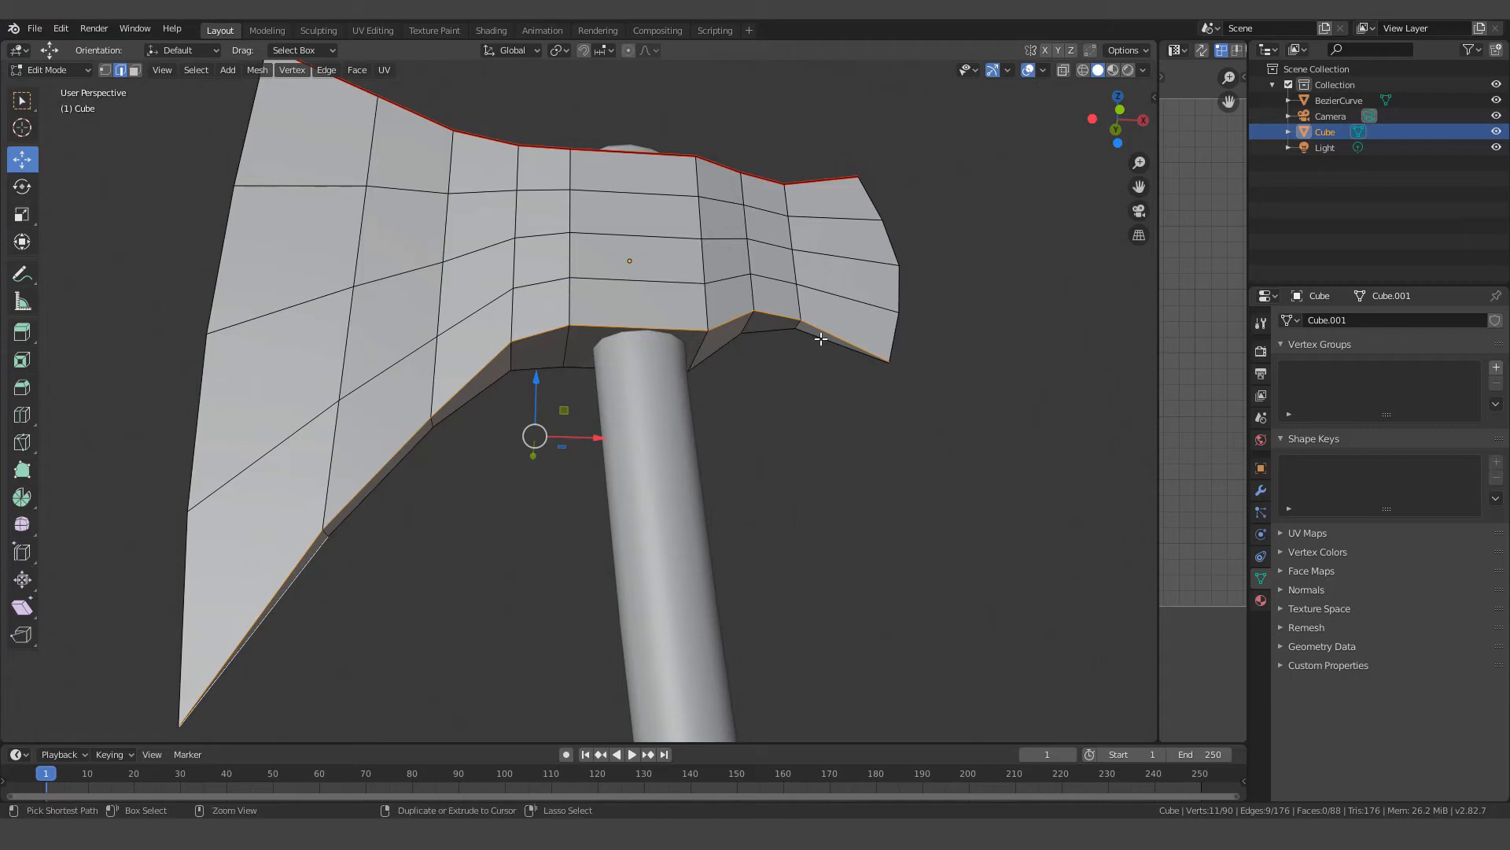
left_click(821, 338, "ctrl")
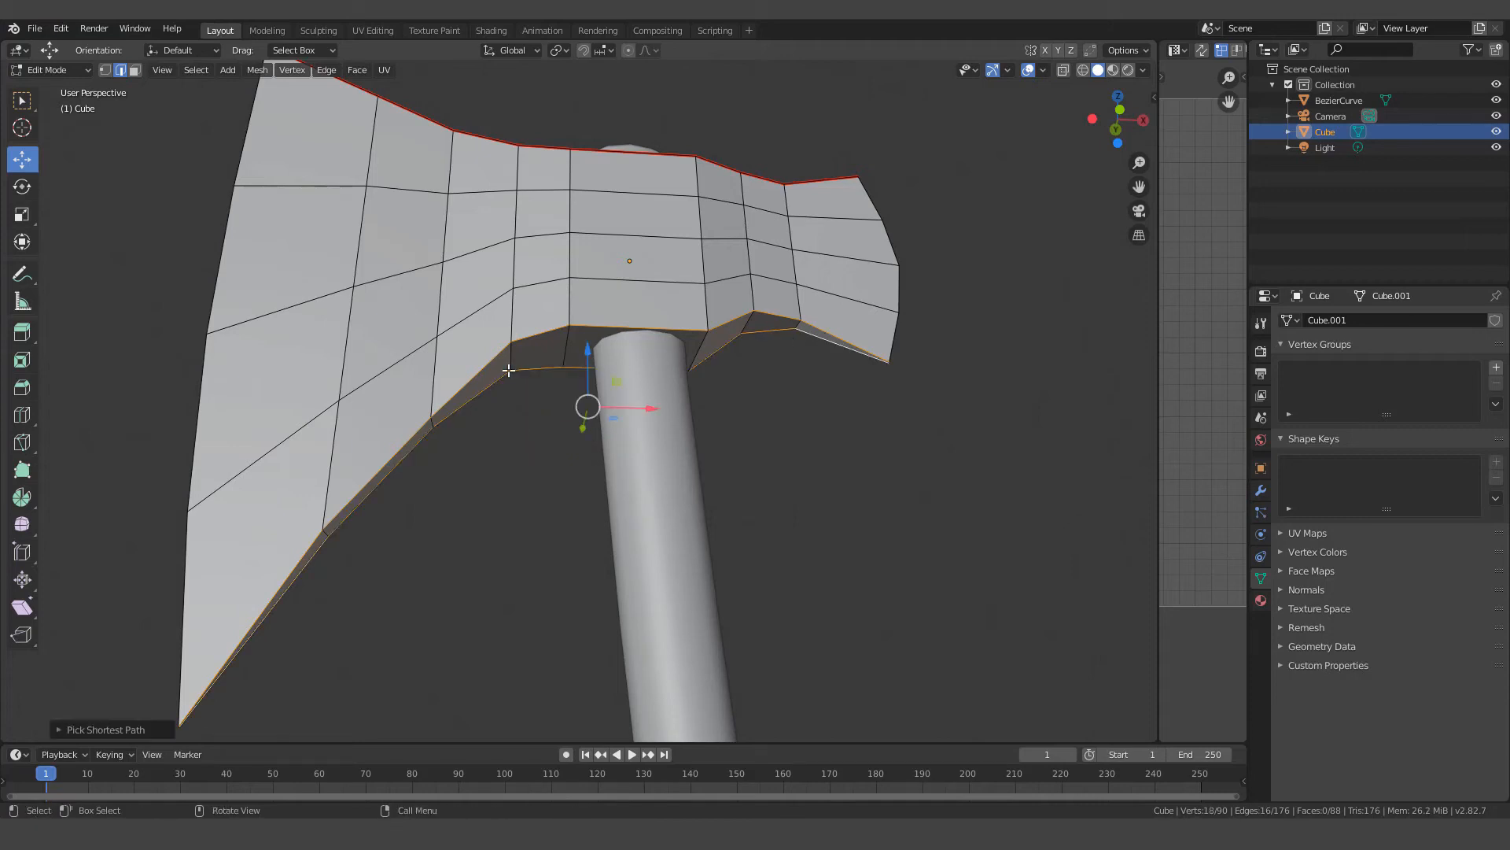
right_click(819, 425)
left_click(749, 426)
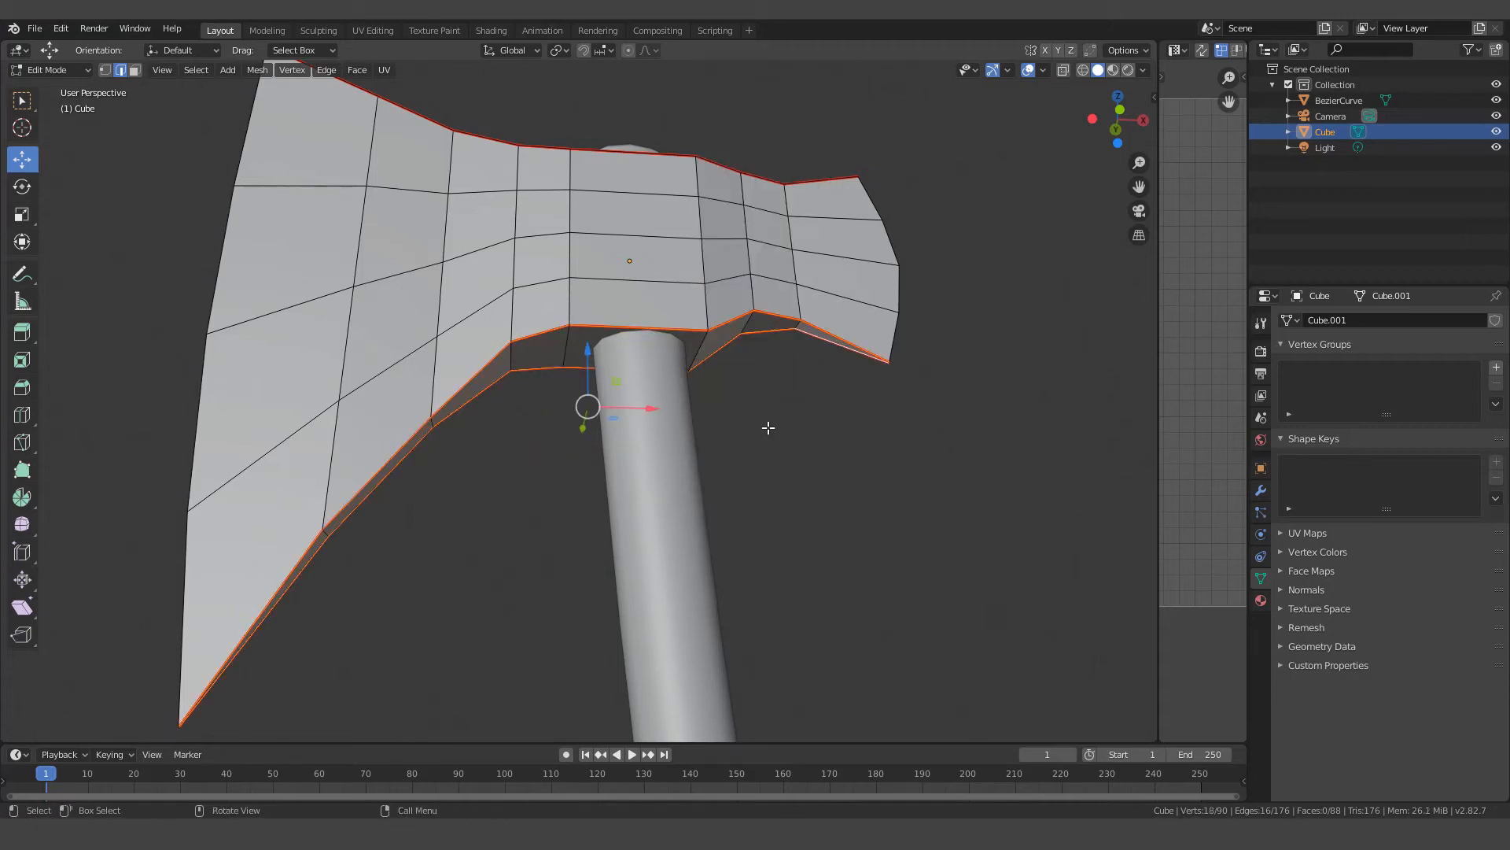
Select the short edge at the blade's lower tip and mark it as a seam
scroll(858, 454, "up", 2)
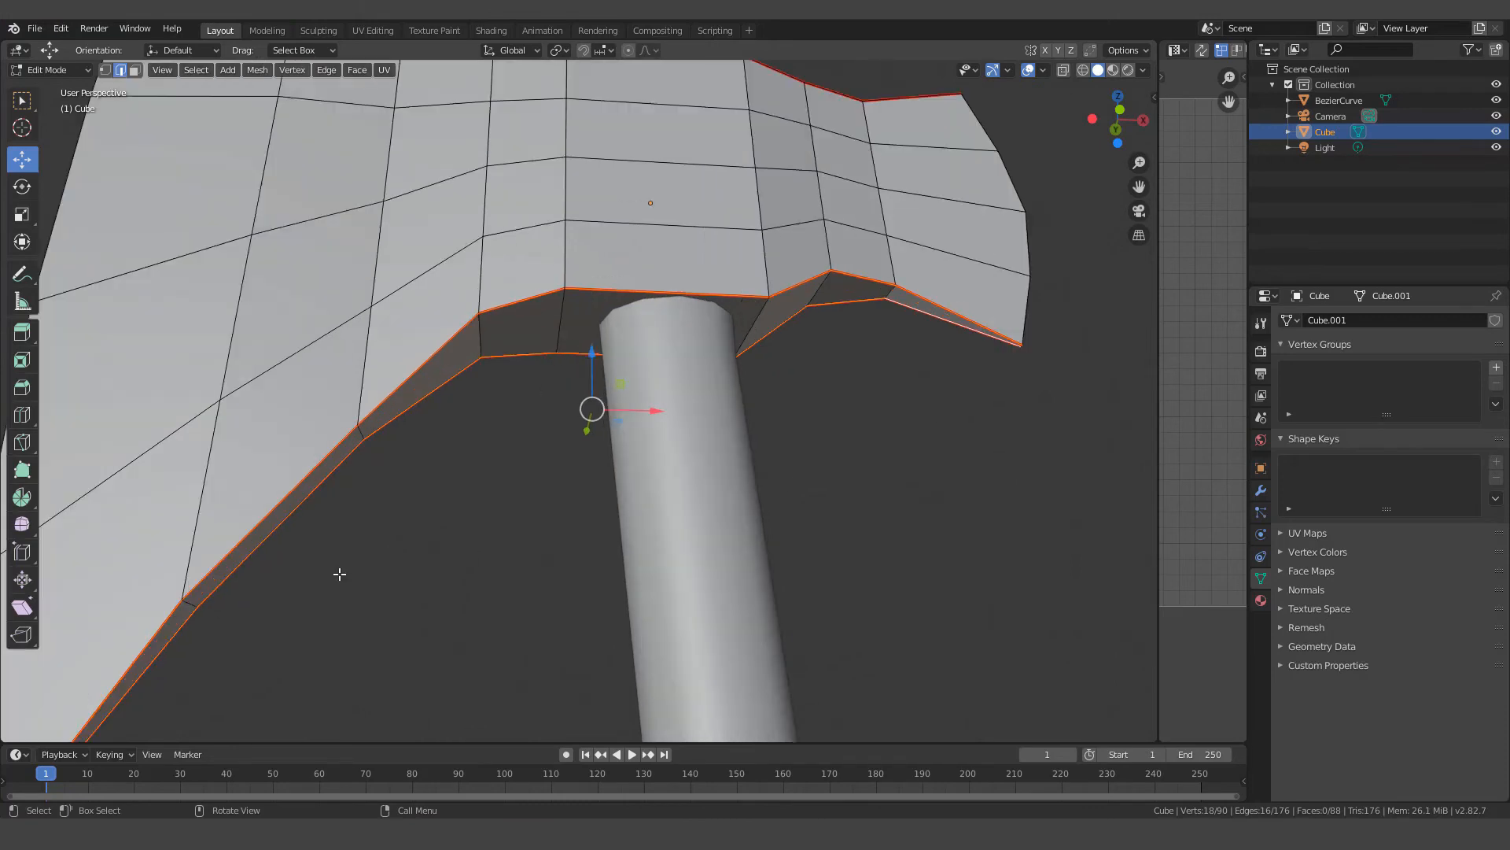
middle_click_drag(354, 558, 490, 404, "shift")
scroll(423, 453, "up", 3)
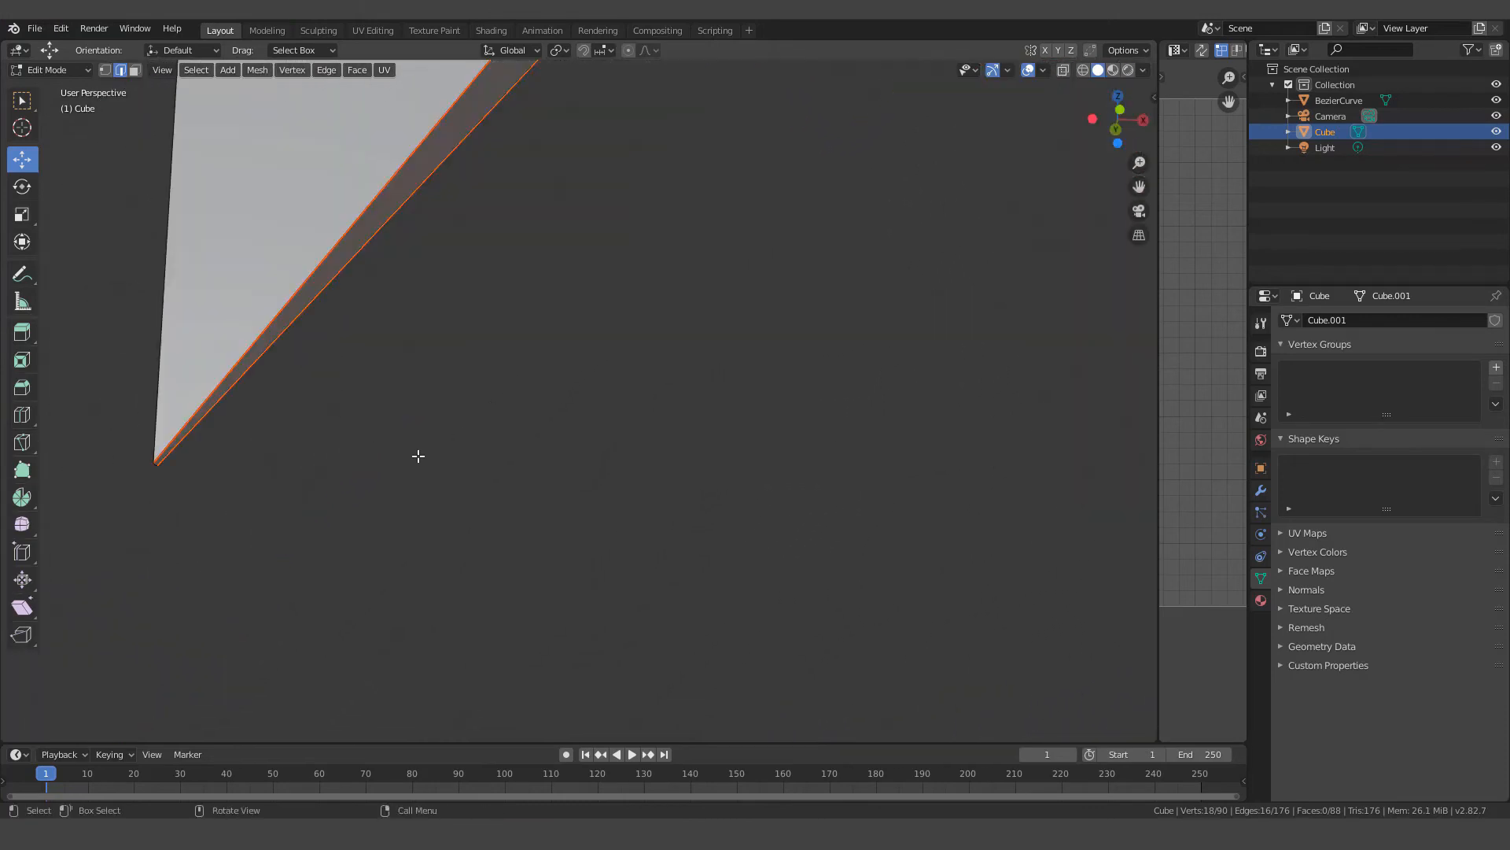
left_click(154, 463)
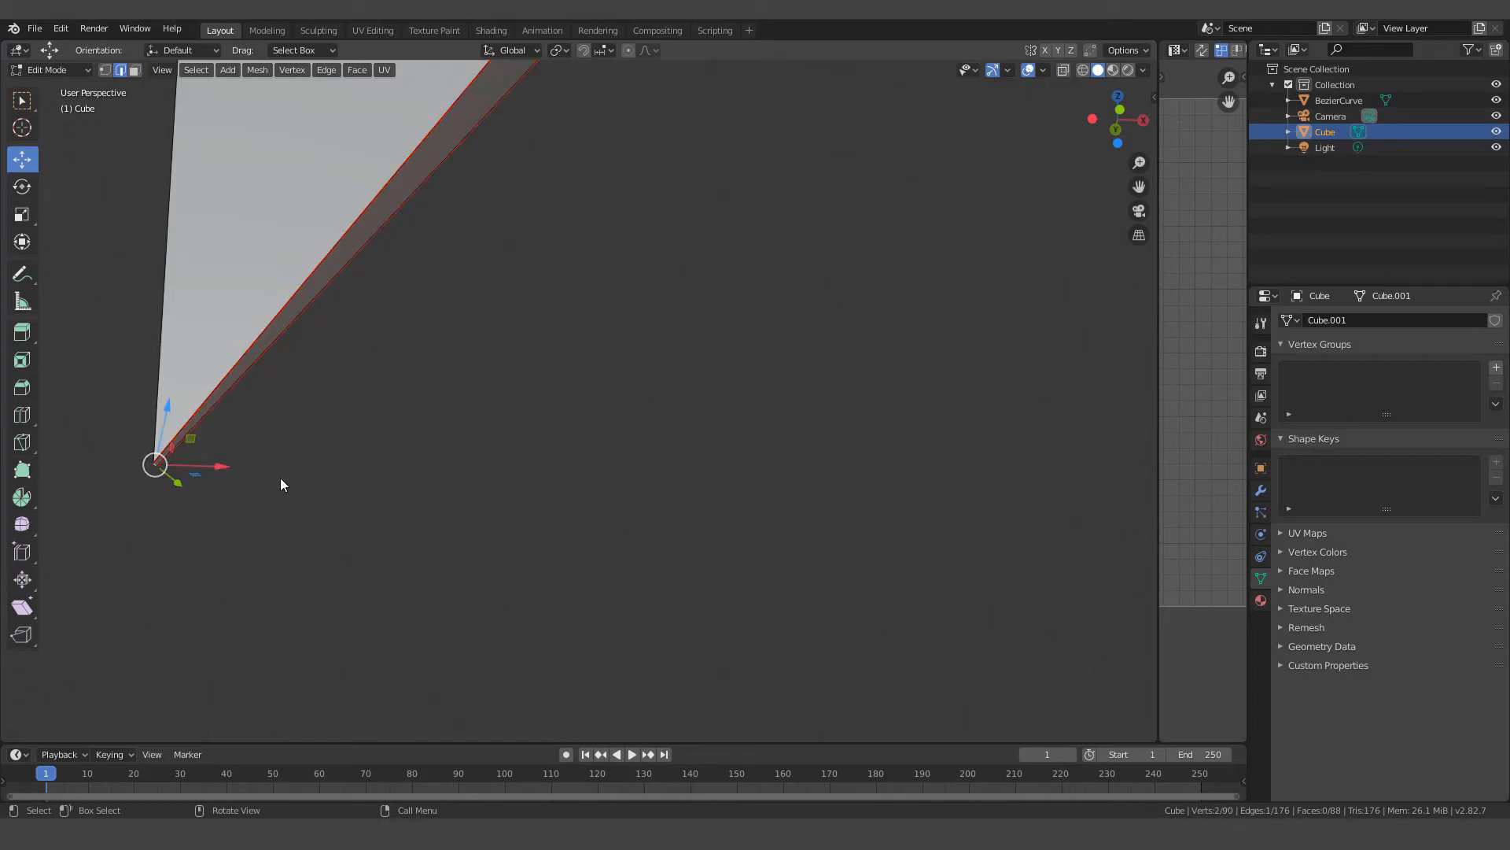
right_click(232, 480)
scroll(701, 453, "down", 5)
scroll(713, 450, "down", 3)
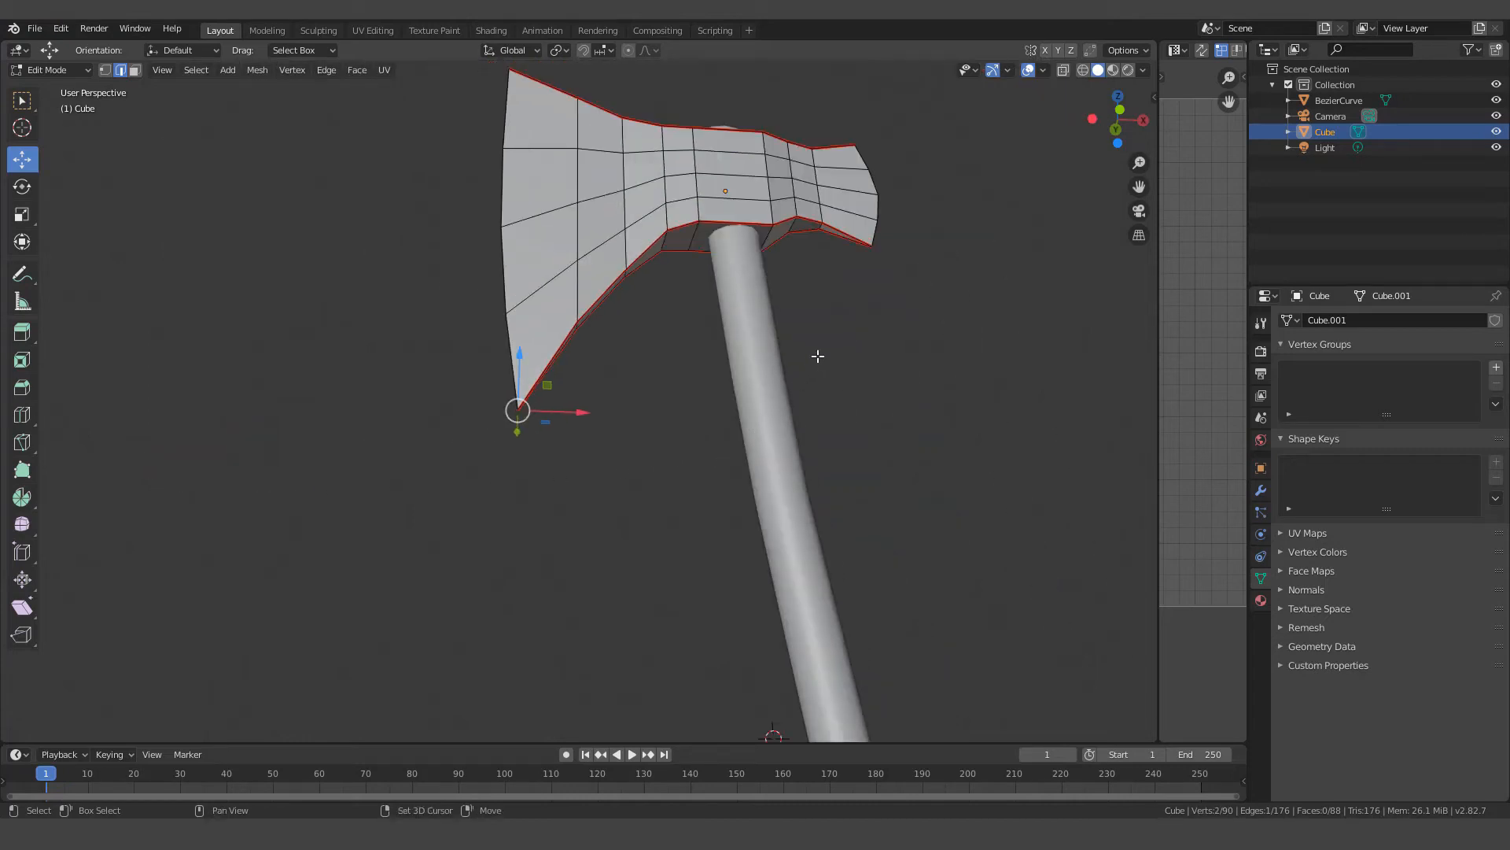
Select the short lower edge at the head's back end and mark it as a seam
middle_click_drag(819, 354, 719, 438)
scroll(721, 429, "up", 6)
middle_click_drag(874, 343, 688, 398, "shift")
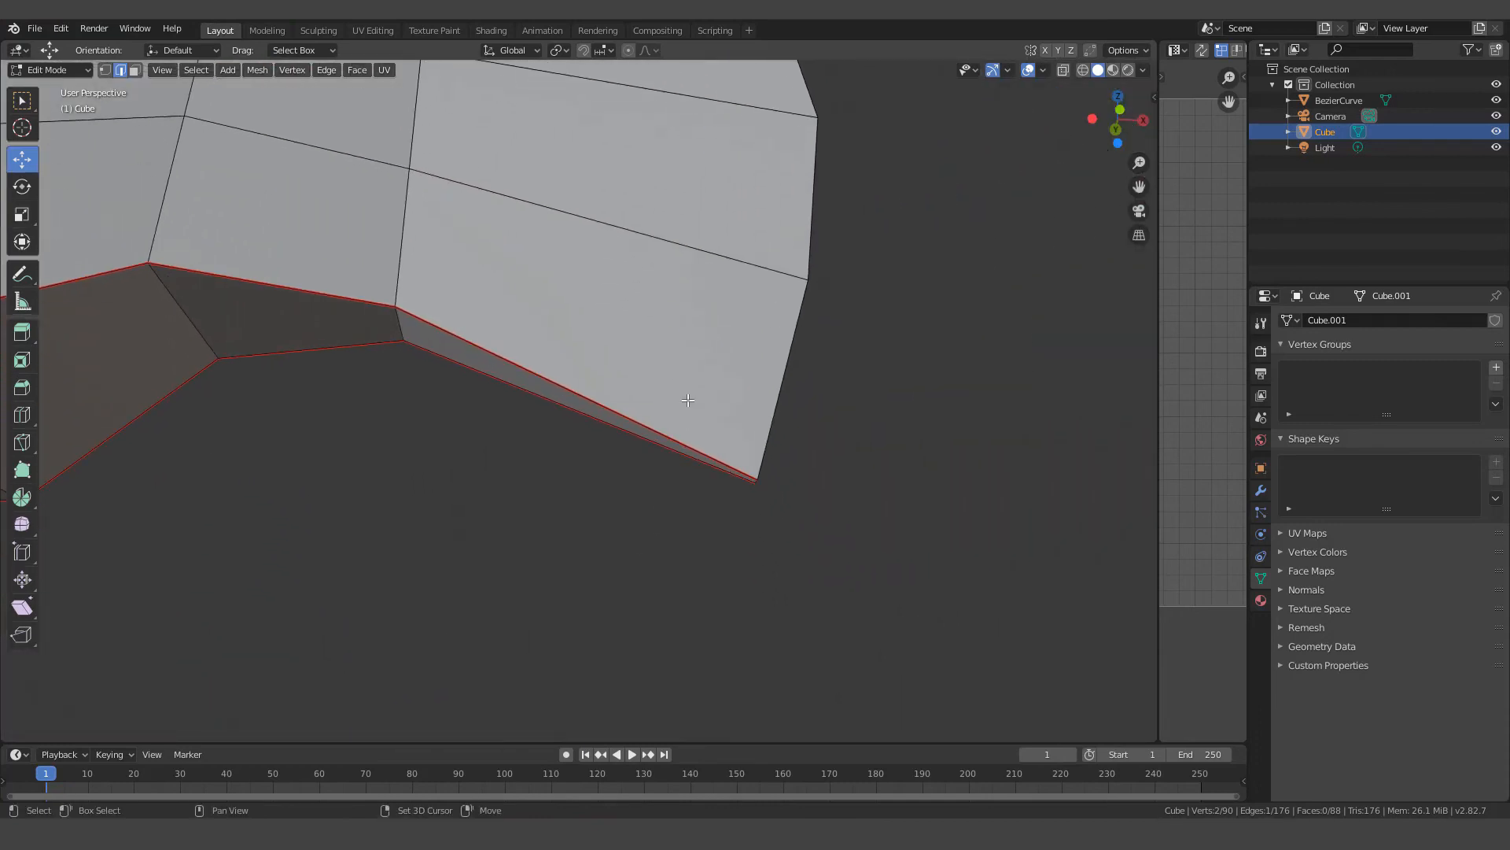
left_click(754, 478)
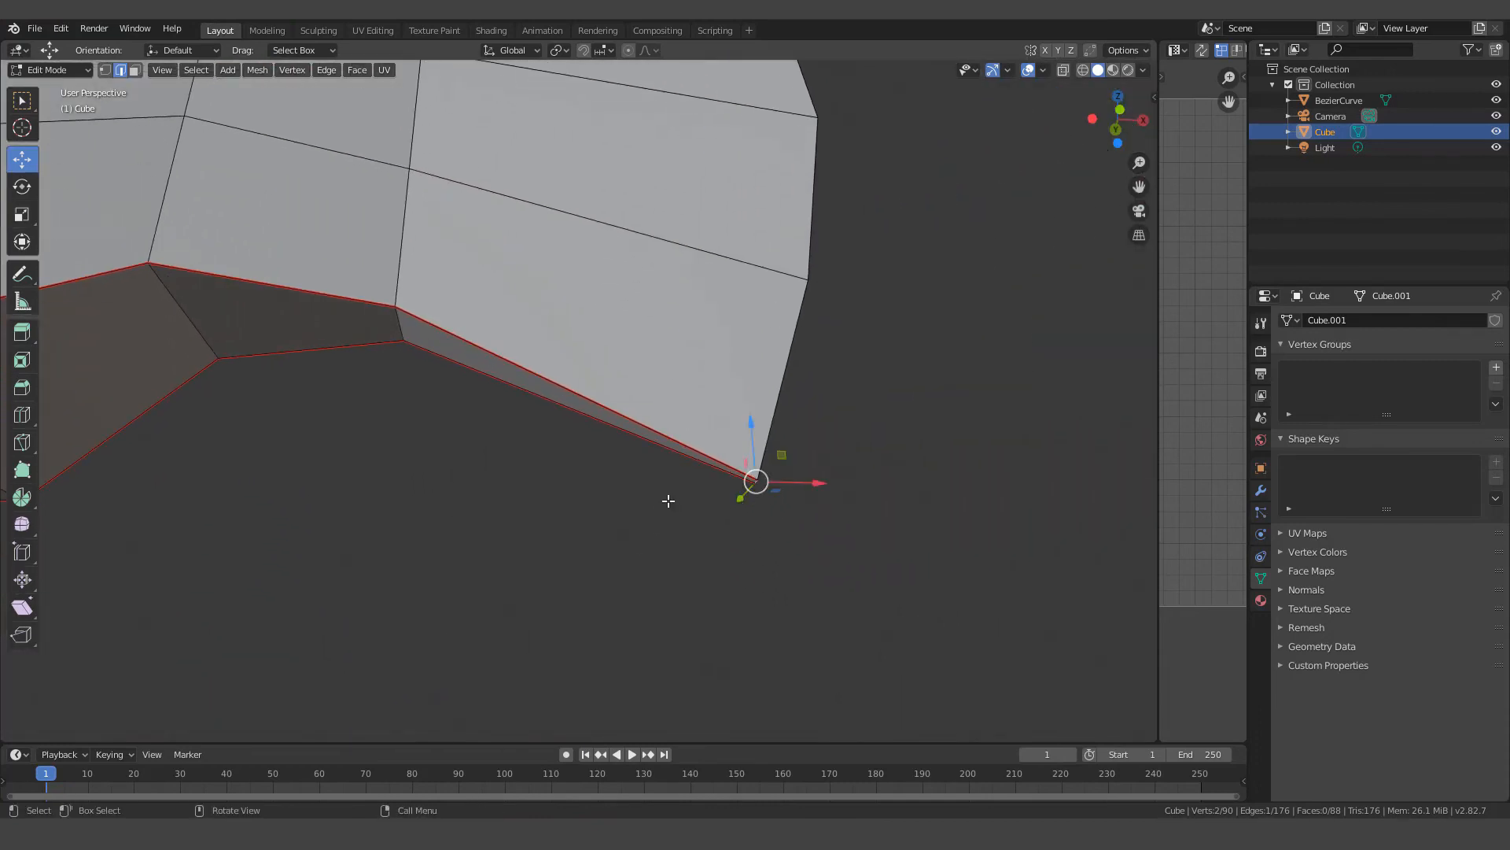
right_click(668, 501)
left_click(618, 502)
Select both vertical rows of edges bordering the narrow faces of the head's back end and mark them as seams
scroll(619, 507, "down", 3)
middle_click_drag(620, 509, 688, 510)
scroll(631, 519, "down", 4)
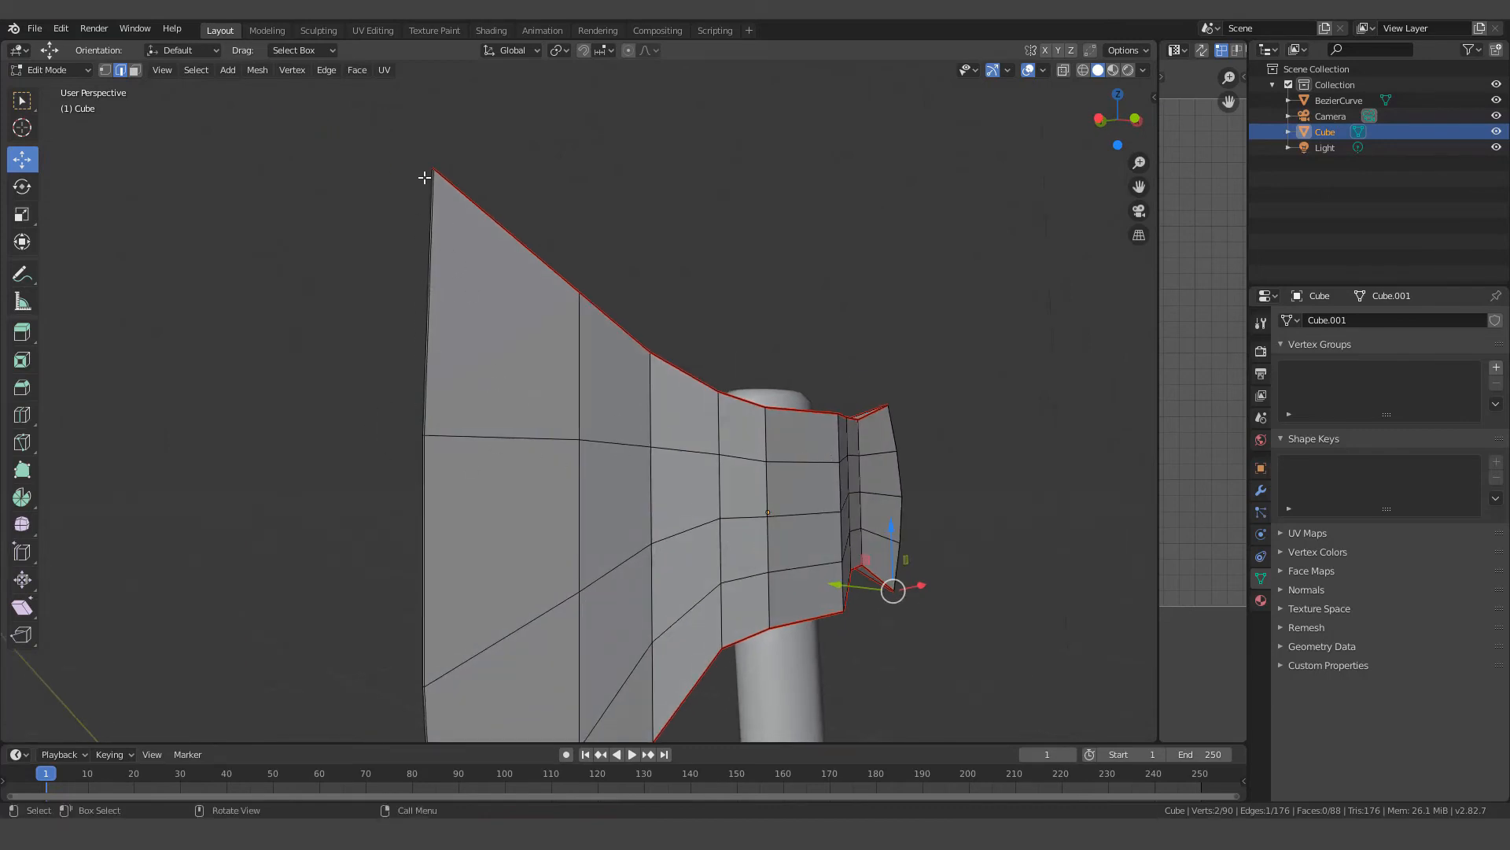
middle_click_drag(902, 484, 715, 488)
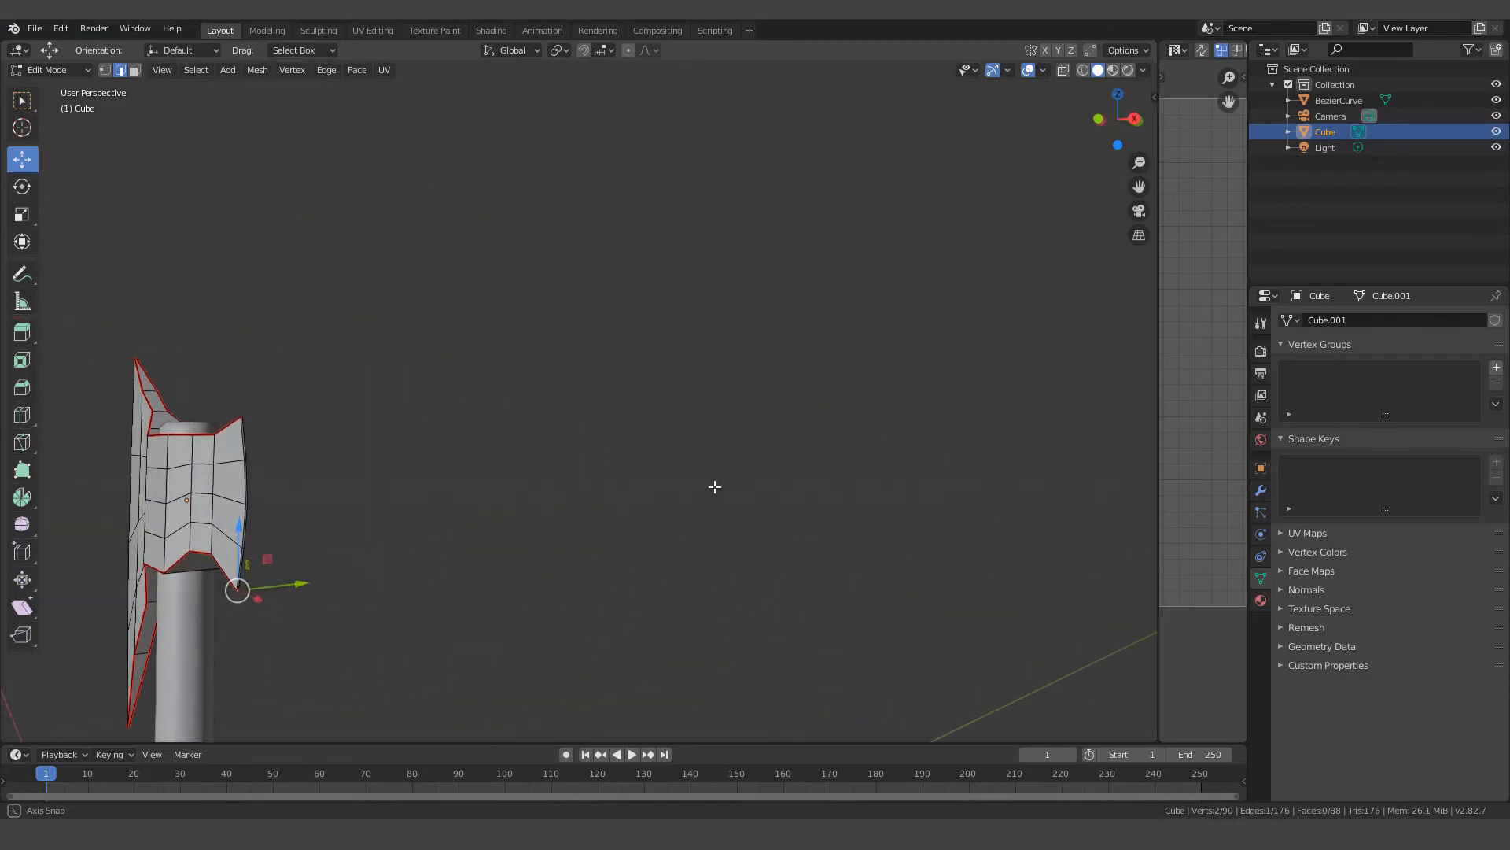
middle_click_drag(317, 489, 548, 409)
scroll(571, 414, "up", 2)
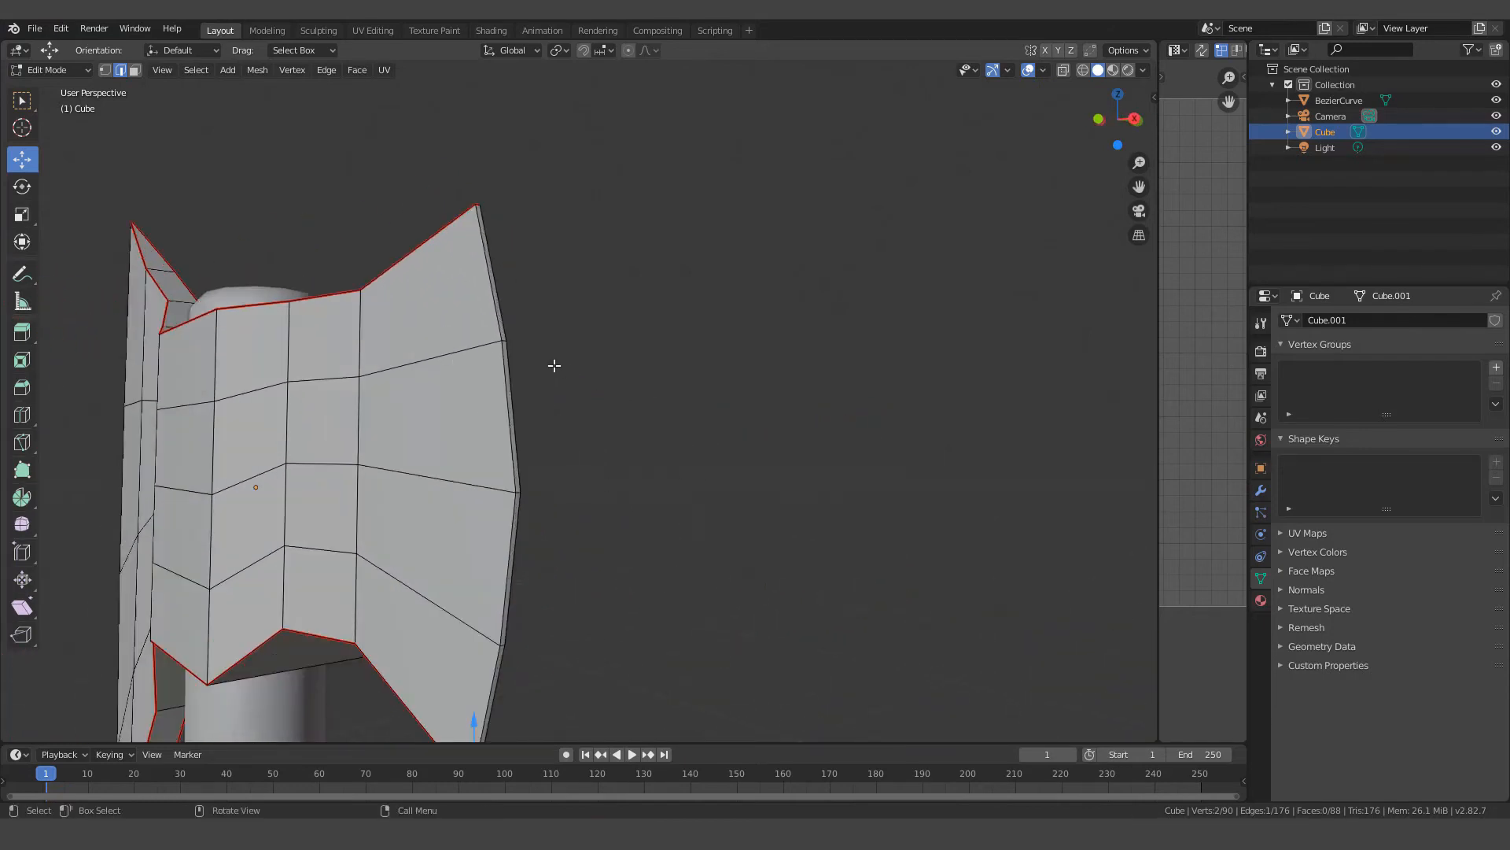
left_click(483, 252)
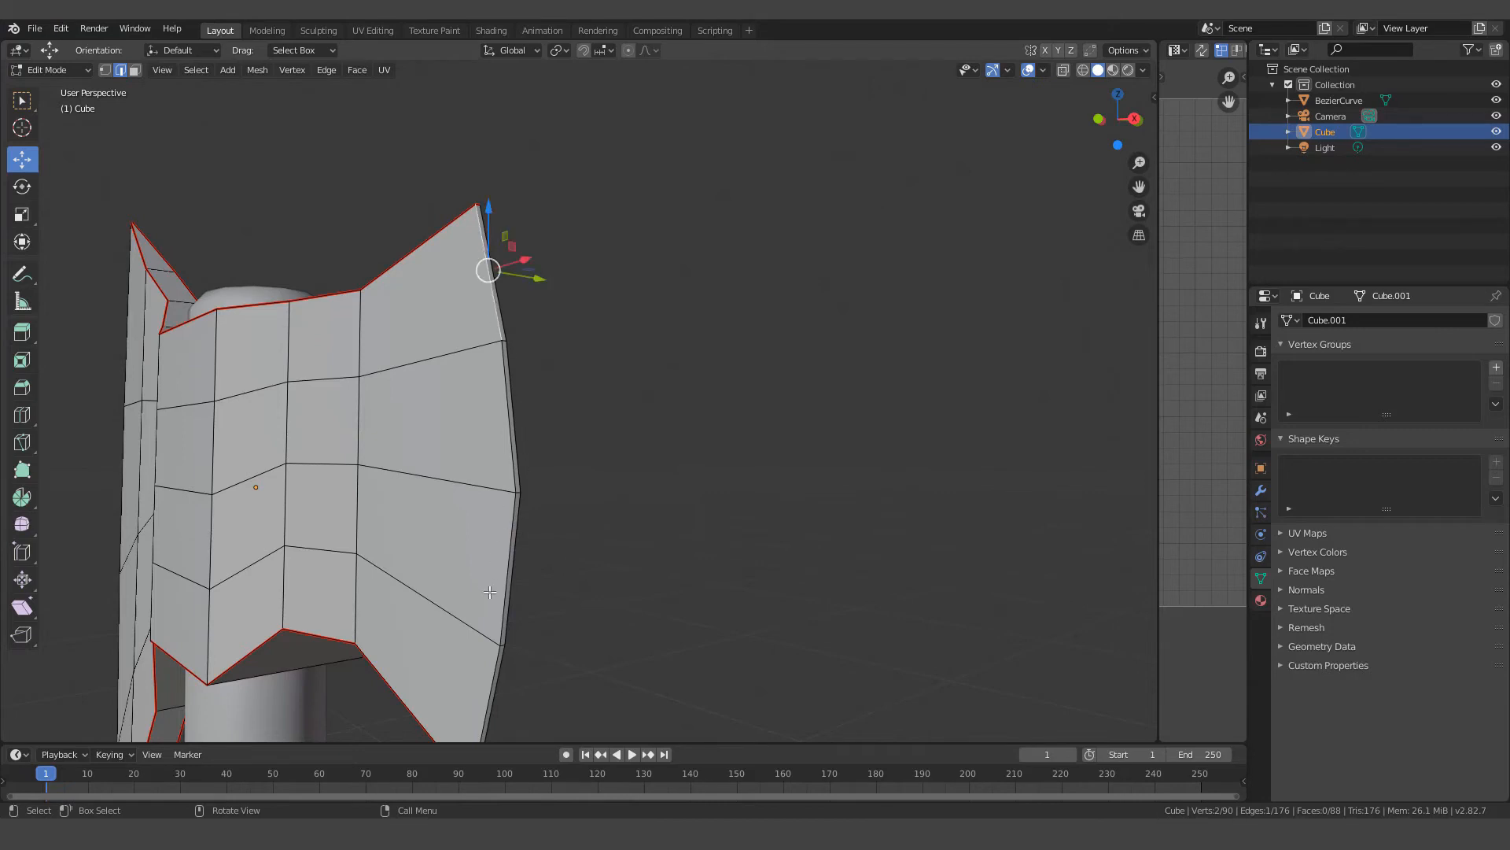
left_click(494, 670, "ctrl")
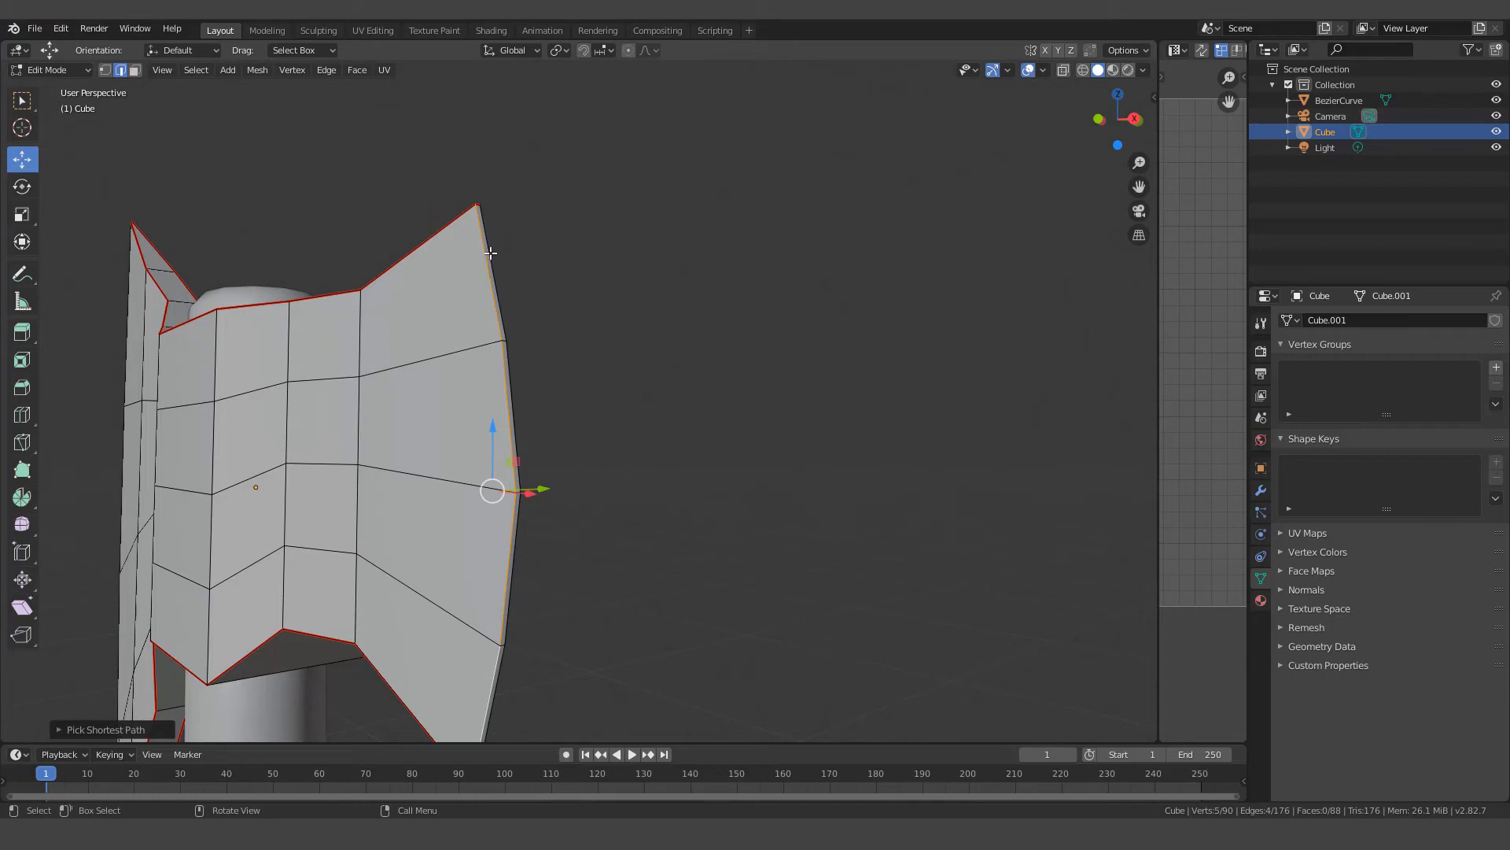
left_click(490, 253, "shift")
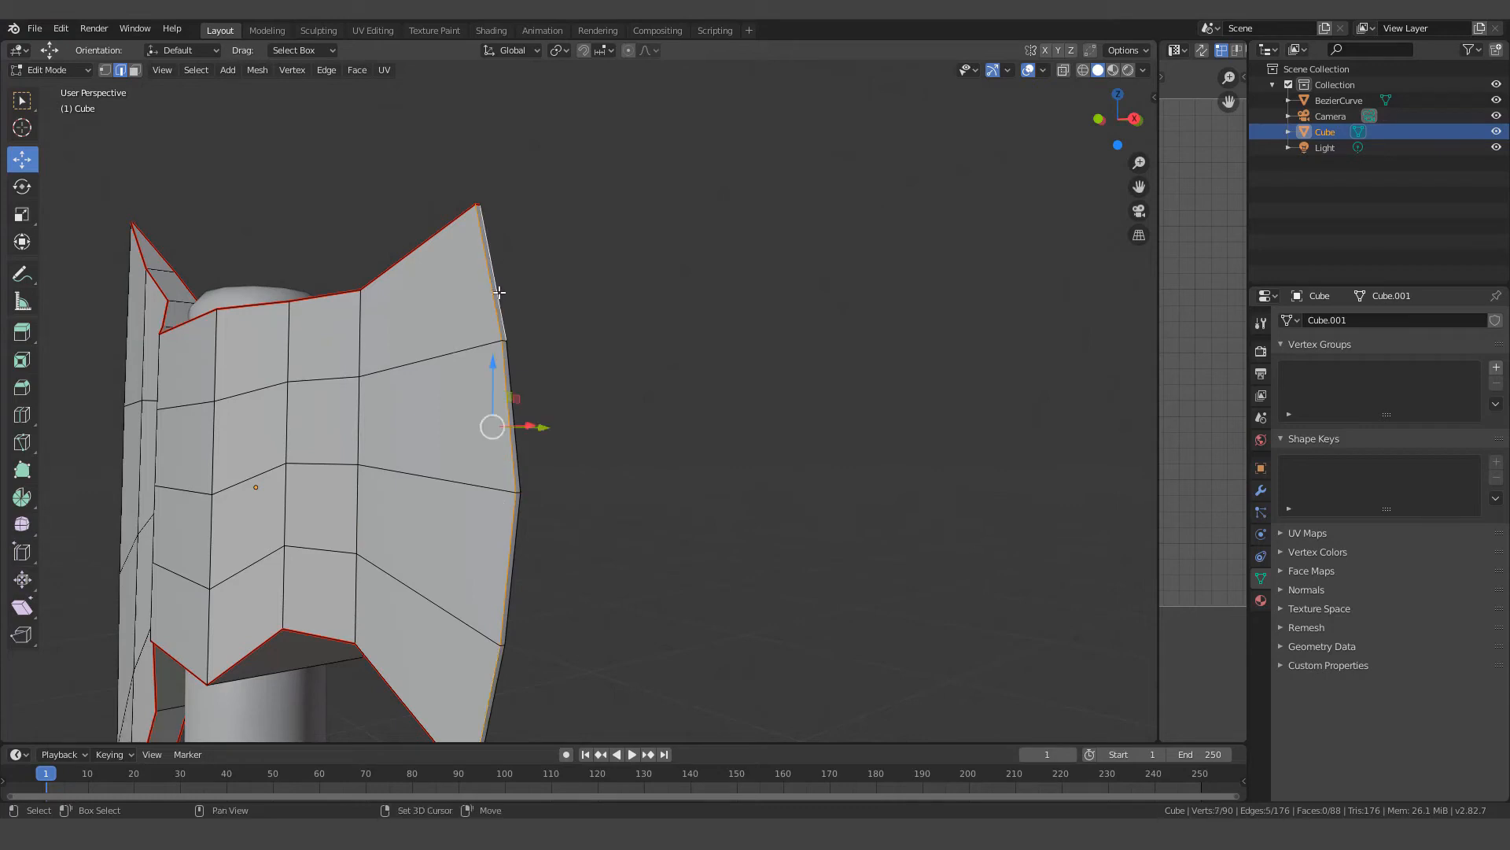
left_click(500, 682, "ctrl")
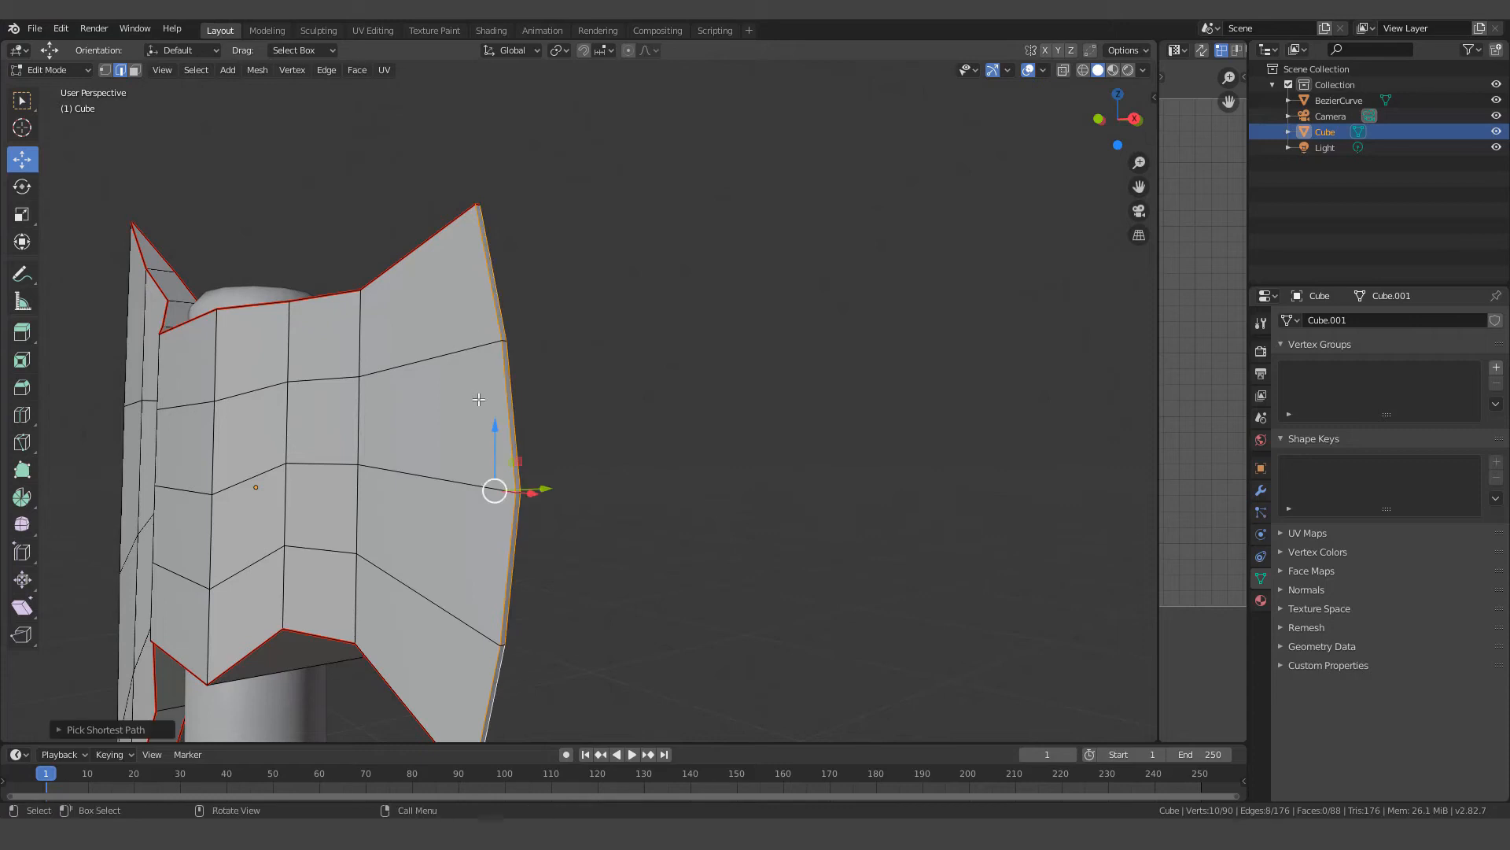
right_click(620, 376)
left_click(565, 397)
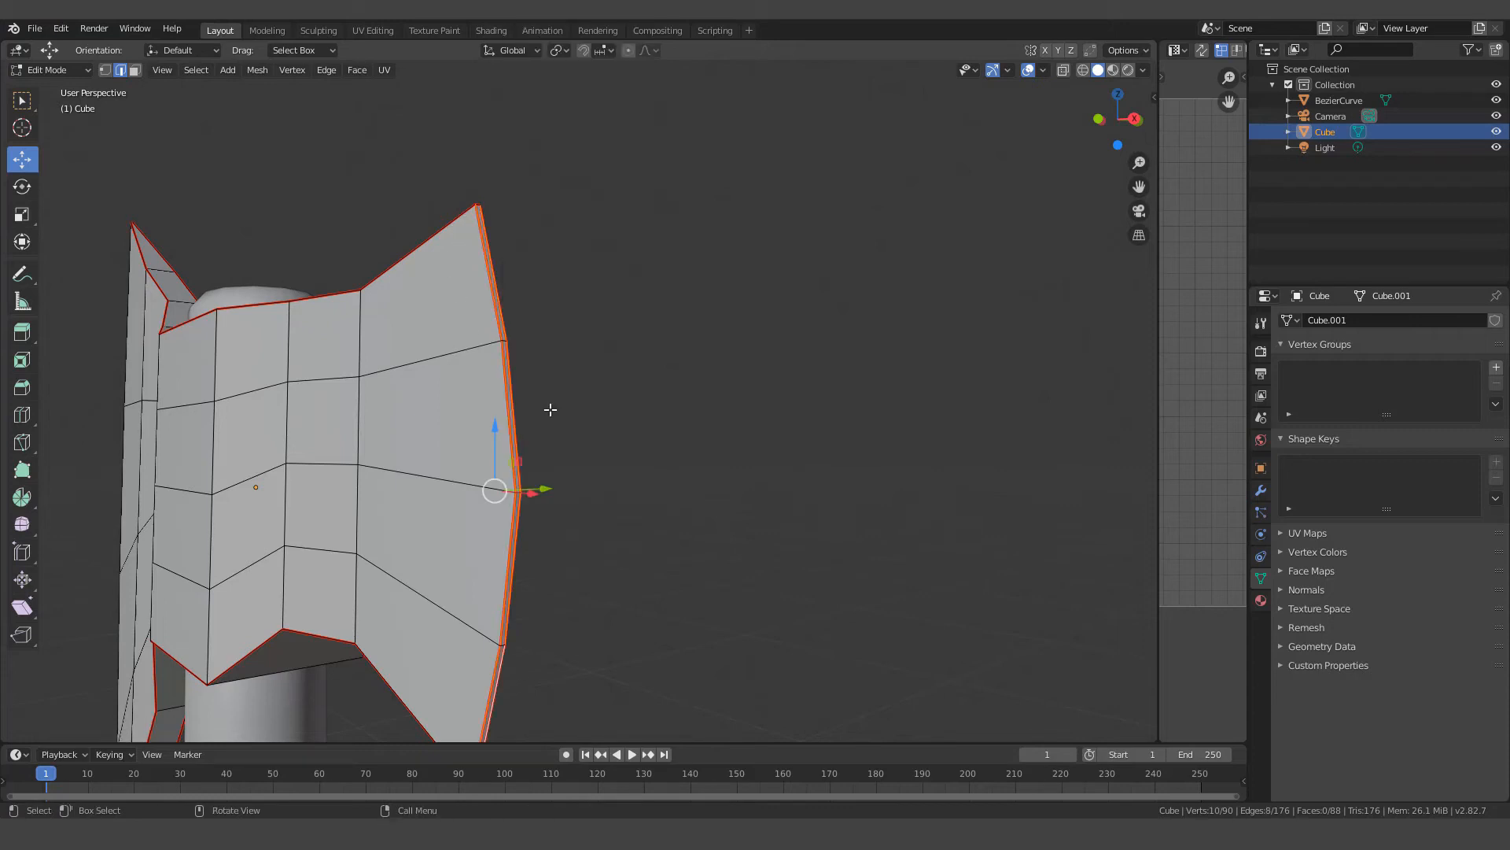
Widen the UV editor area and apply the axe head's scale in Object Mode
middle_click_drag(550, 408, 799, 389)
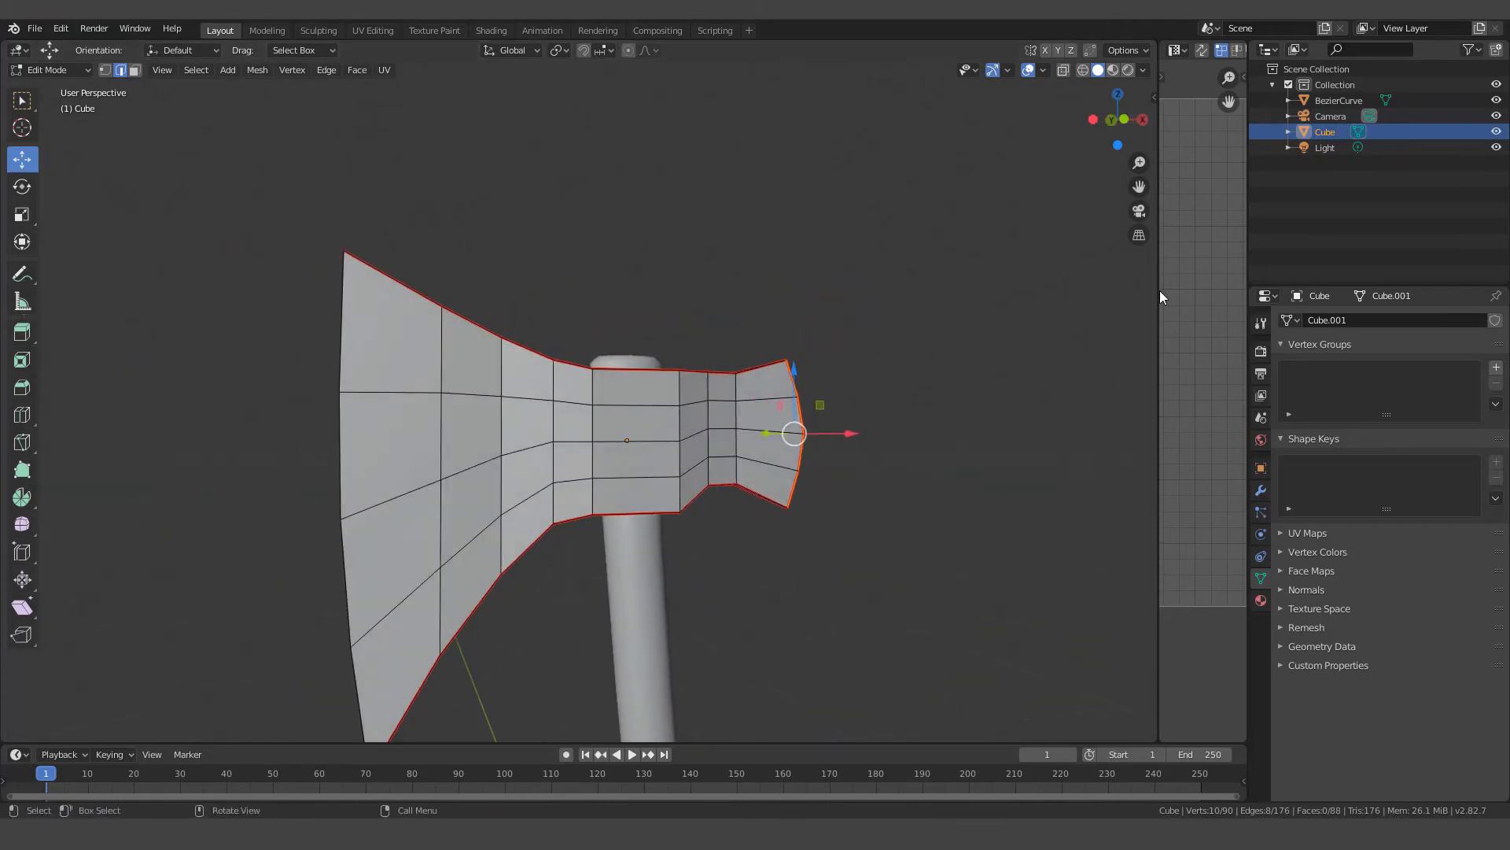
left_click_drag(1162, 289, 856, 313)
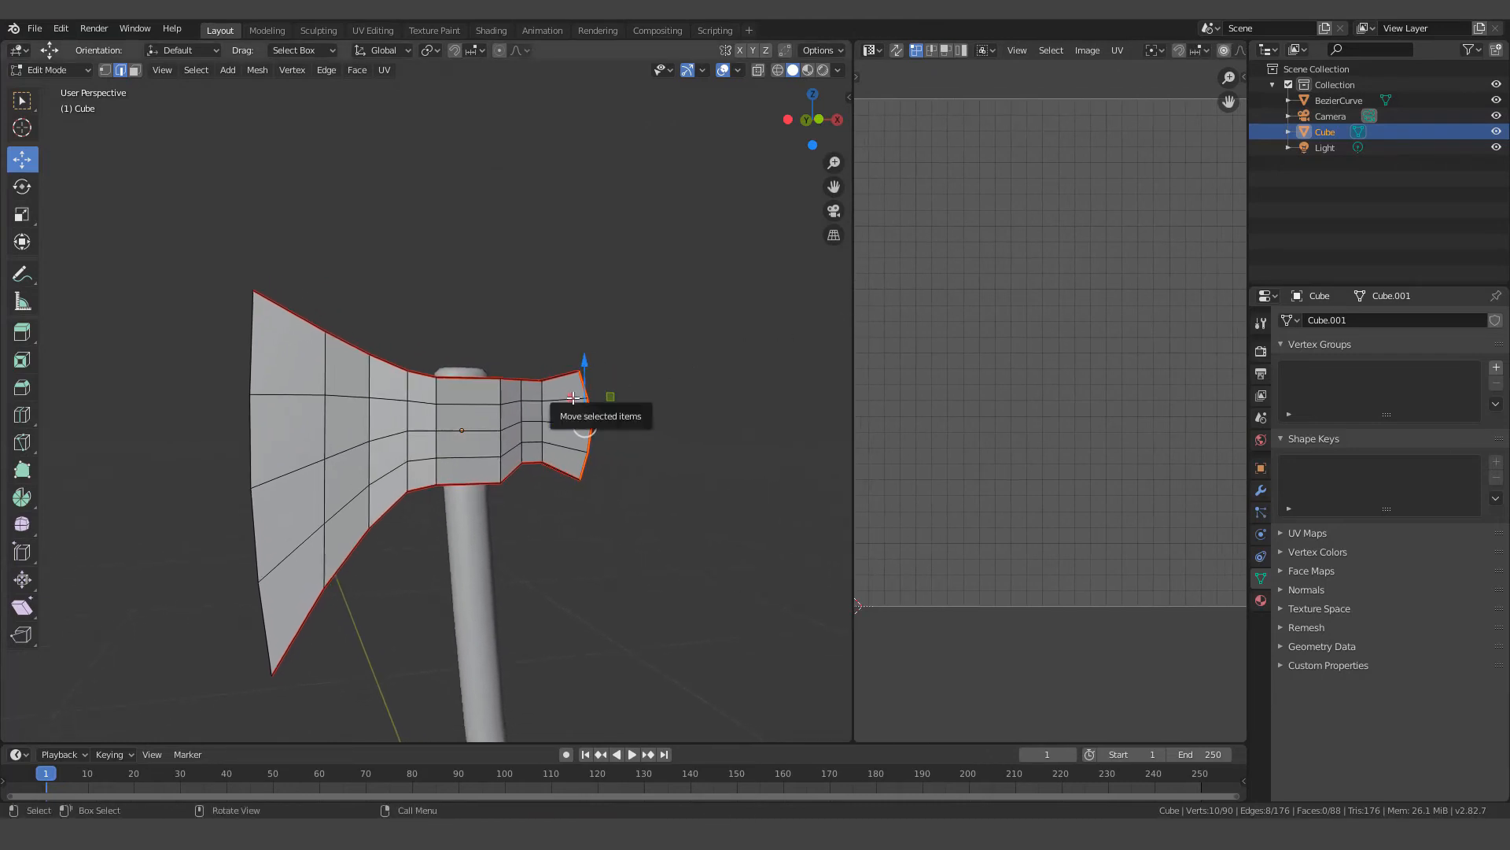
key("Tab")
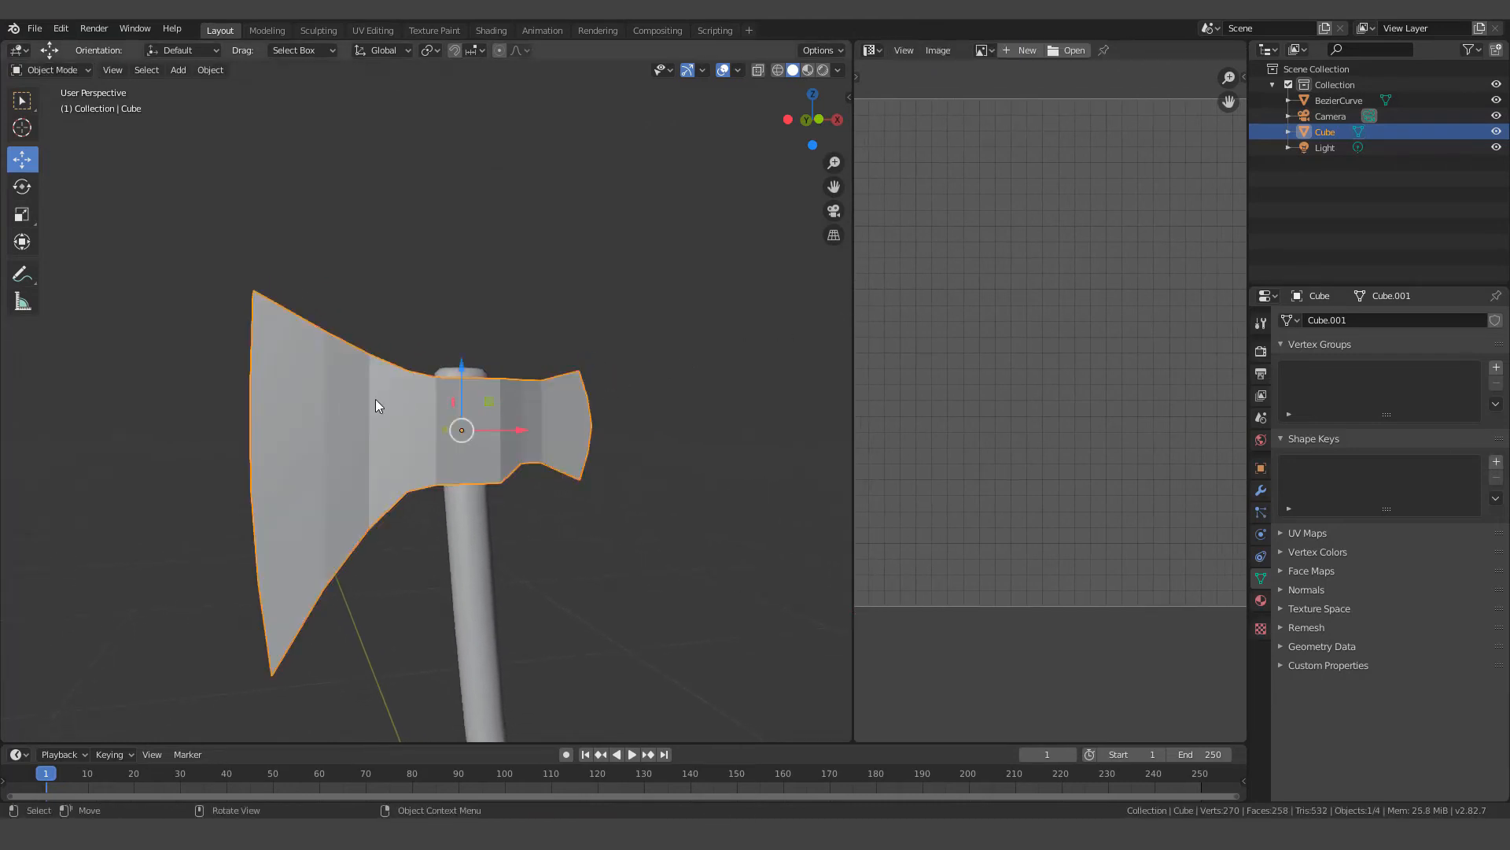
right_click(376, 398)
key("ctrl+a")
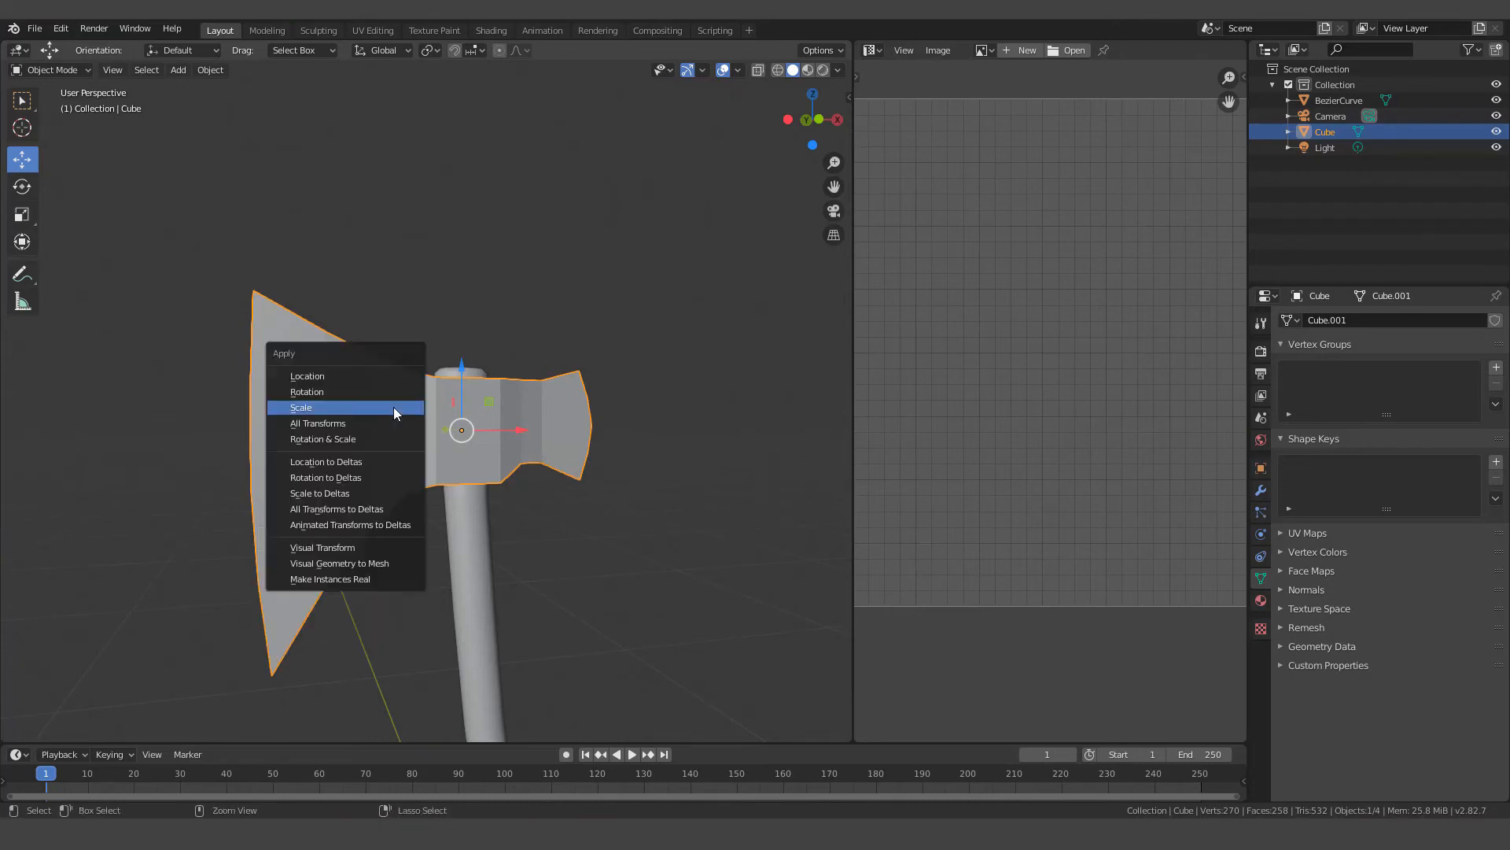
left_click(334, 407)
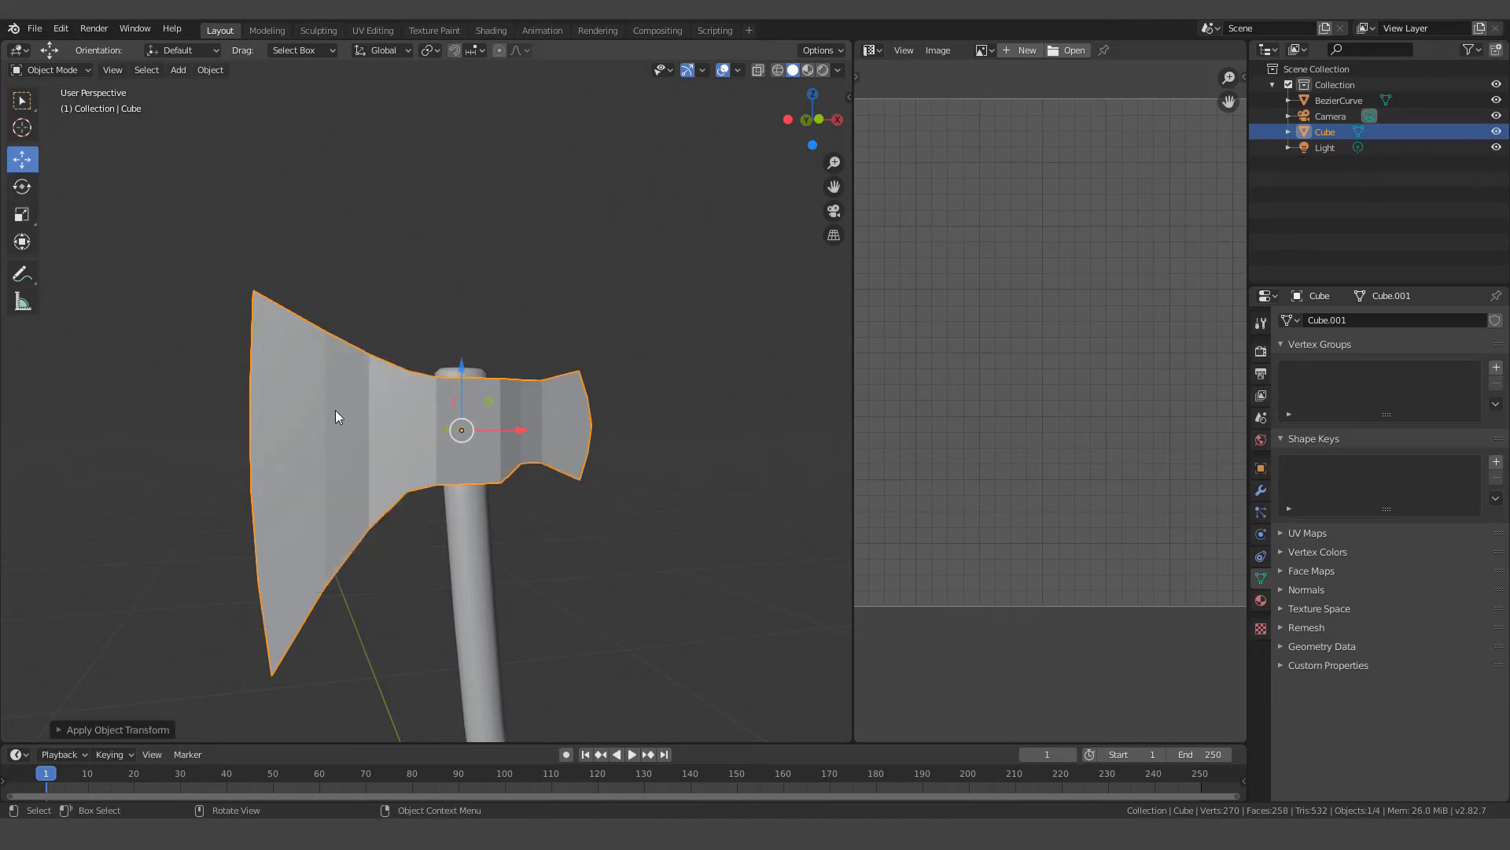
In Edit Mode, select the whole axe head mesh and unwrap it along the marked seams
key("Tab")
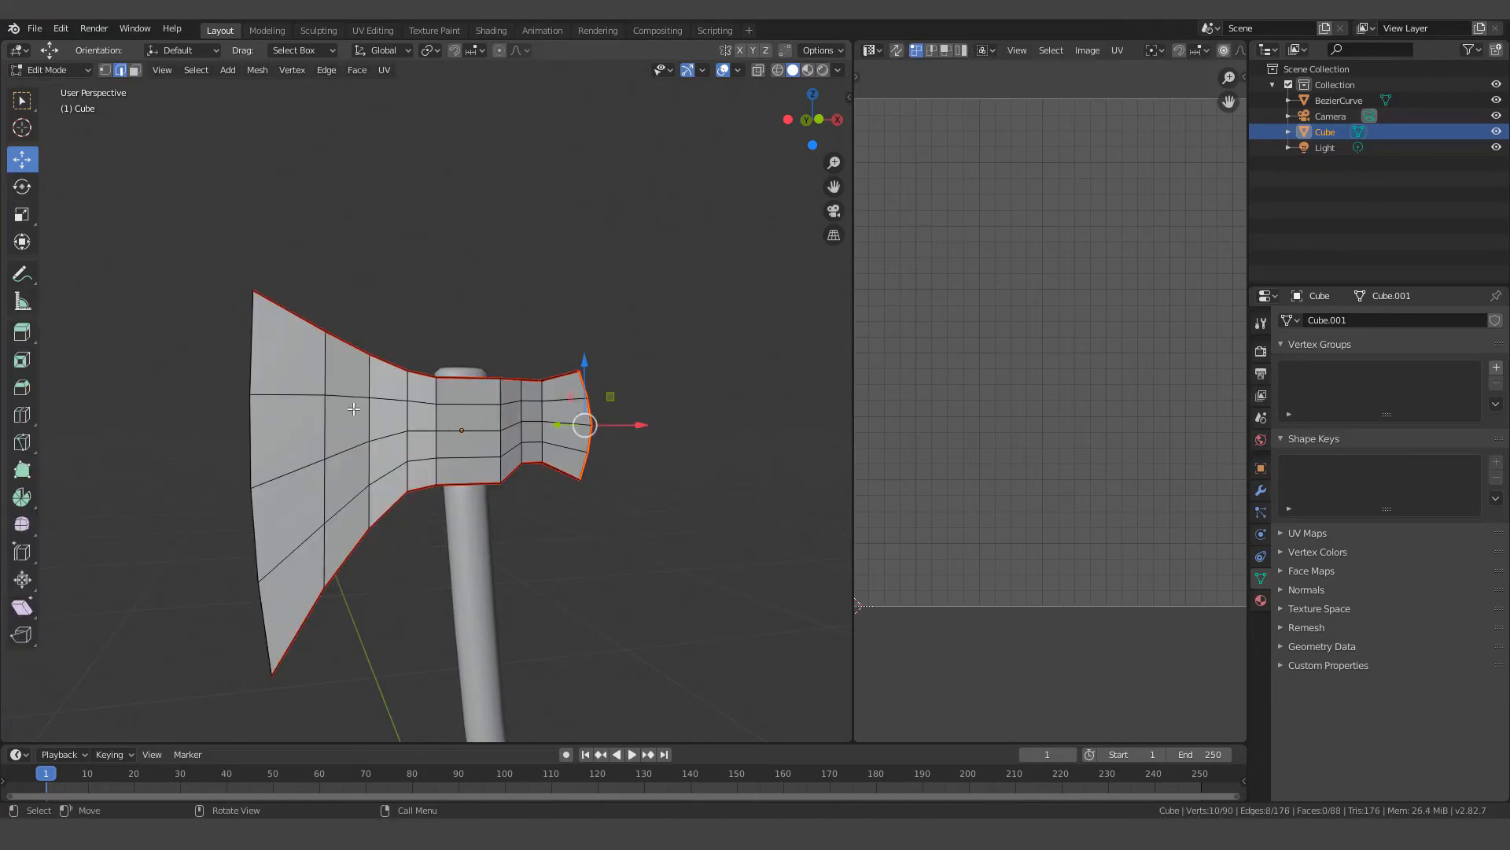
middle_click_drag(353, 408, 383, 408)
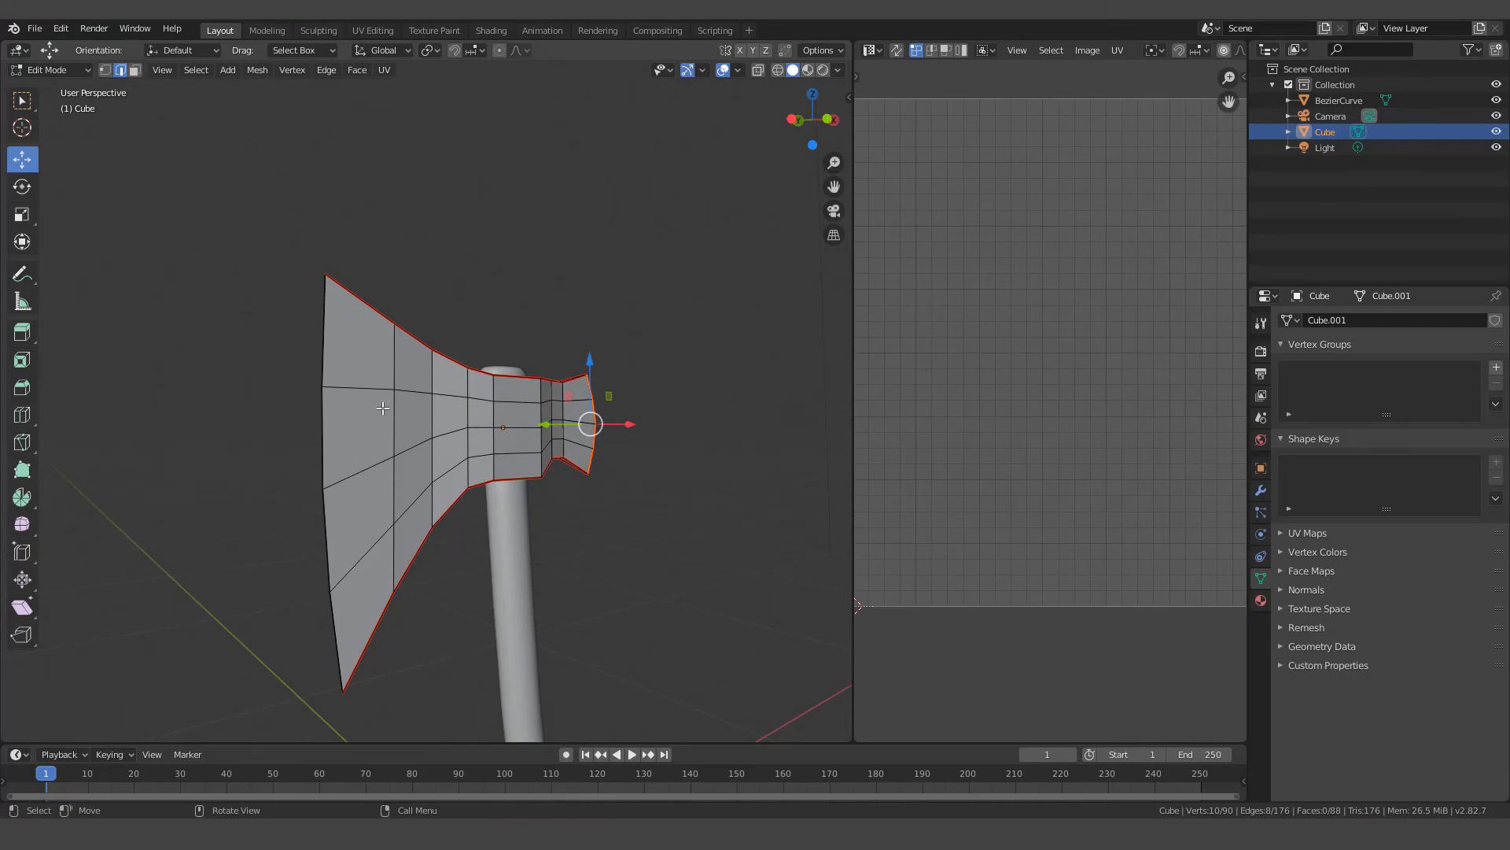
key("a")
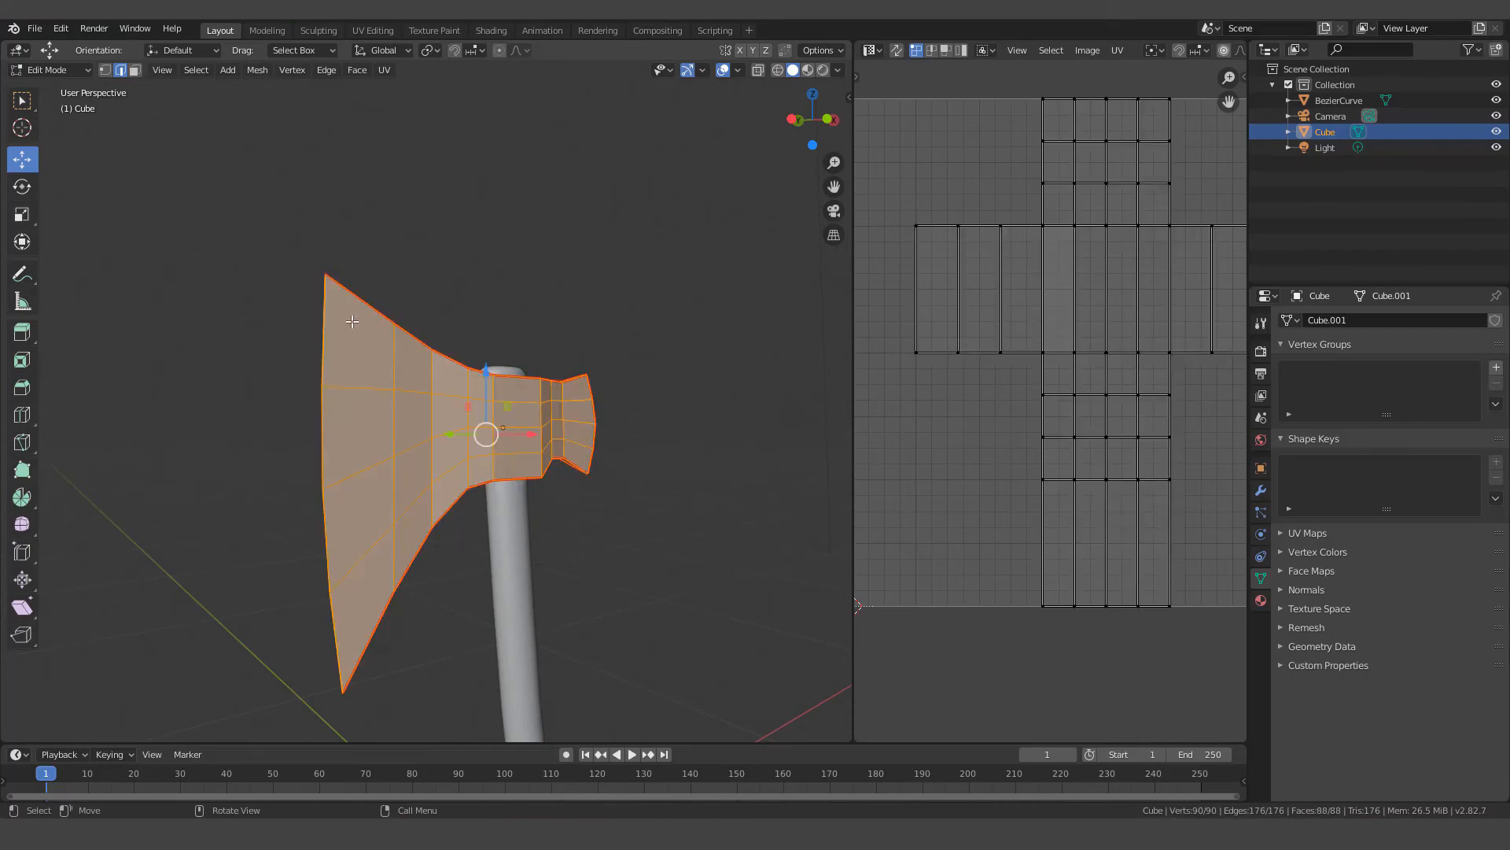
key("u")
left_click(371, 438)
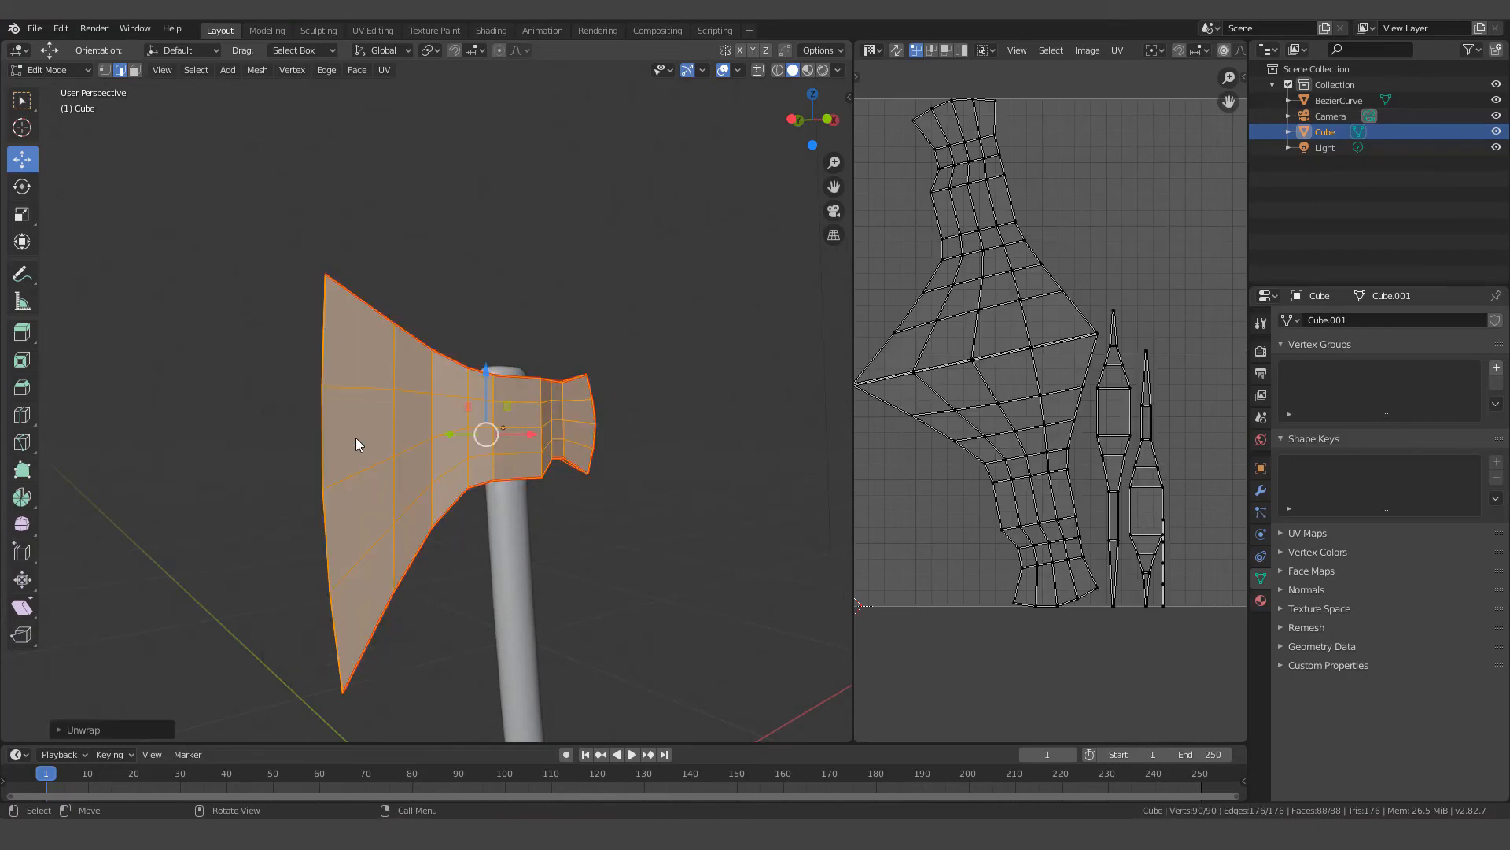
Select all of the axe head's UV islands and scale them down uniformly to about 0.96
scroll(1014, 351, "down", 1)
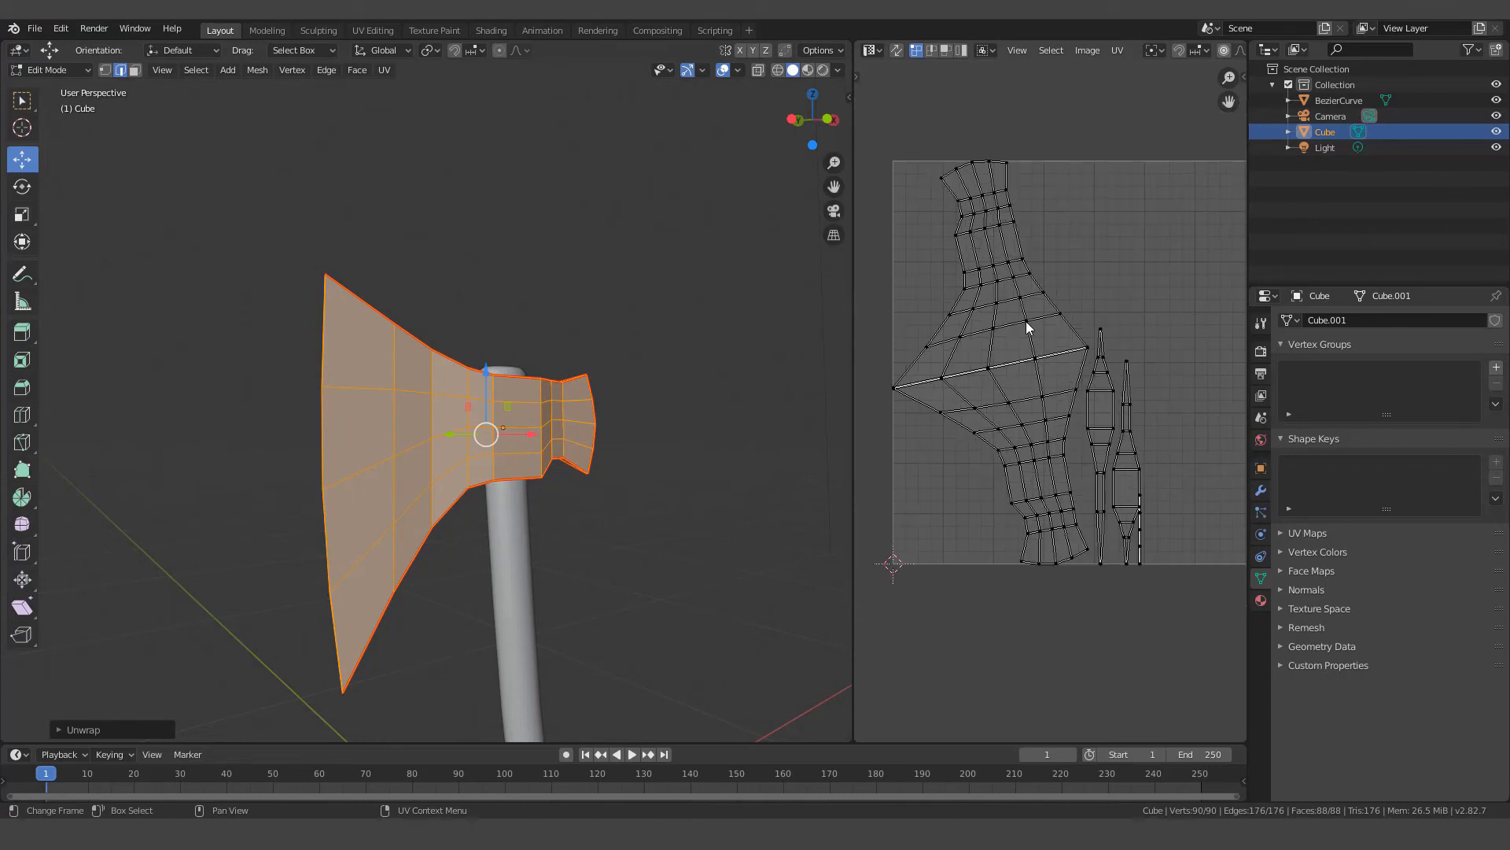
scroll(1016, 379, "down", 1)
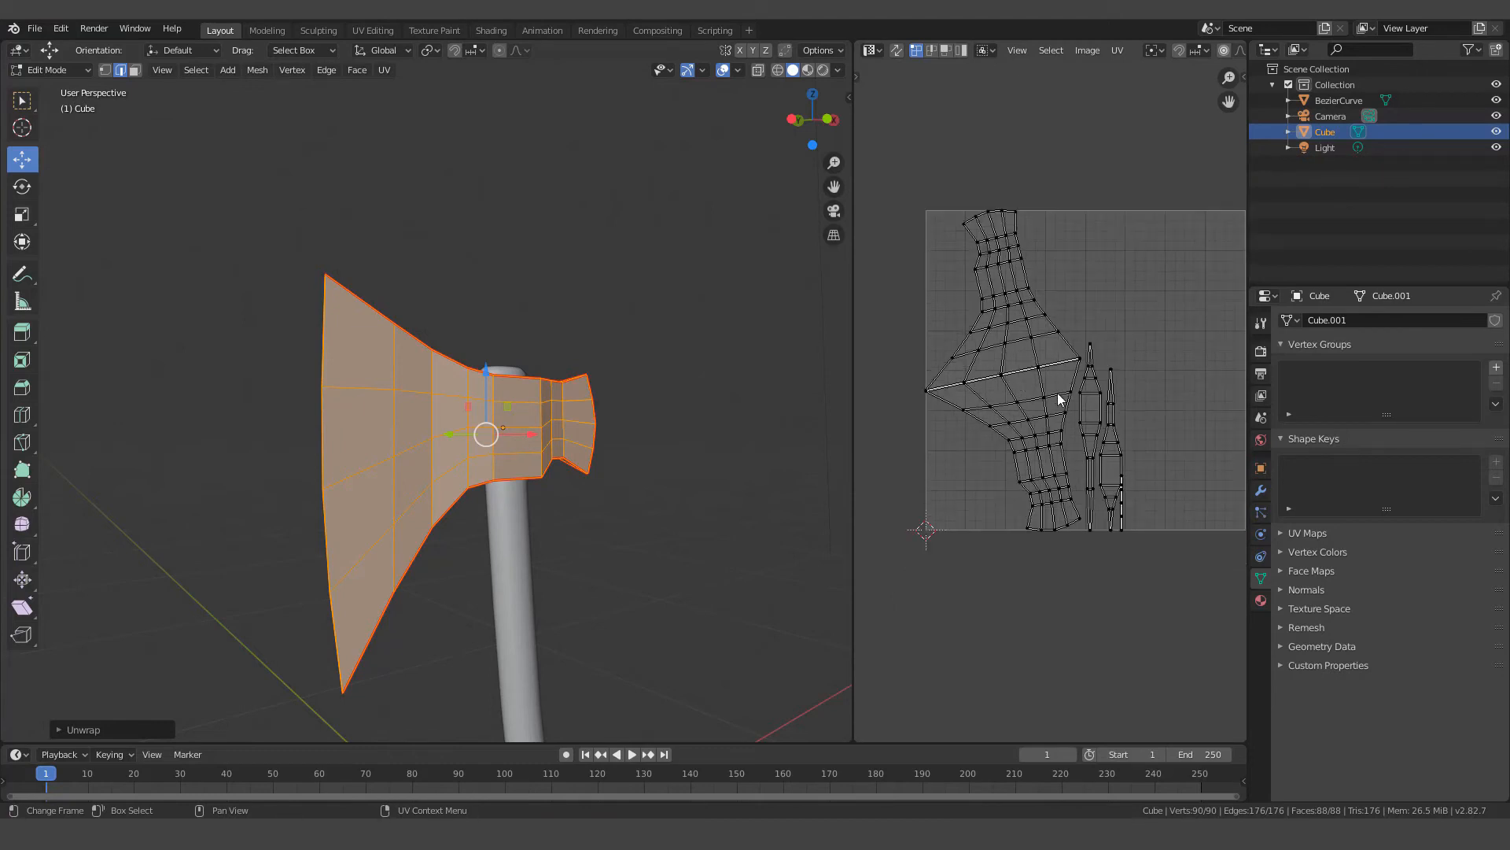
left_click_drag(856, 294, 718, 315)
scroll(998, 390, "up", 2)
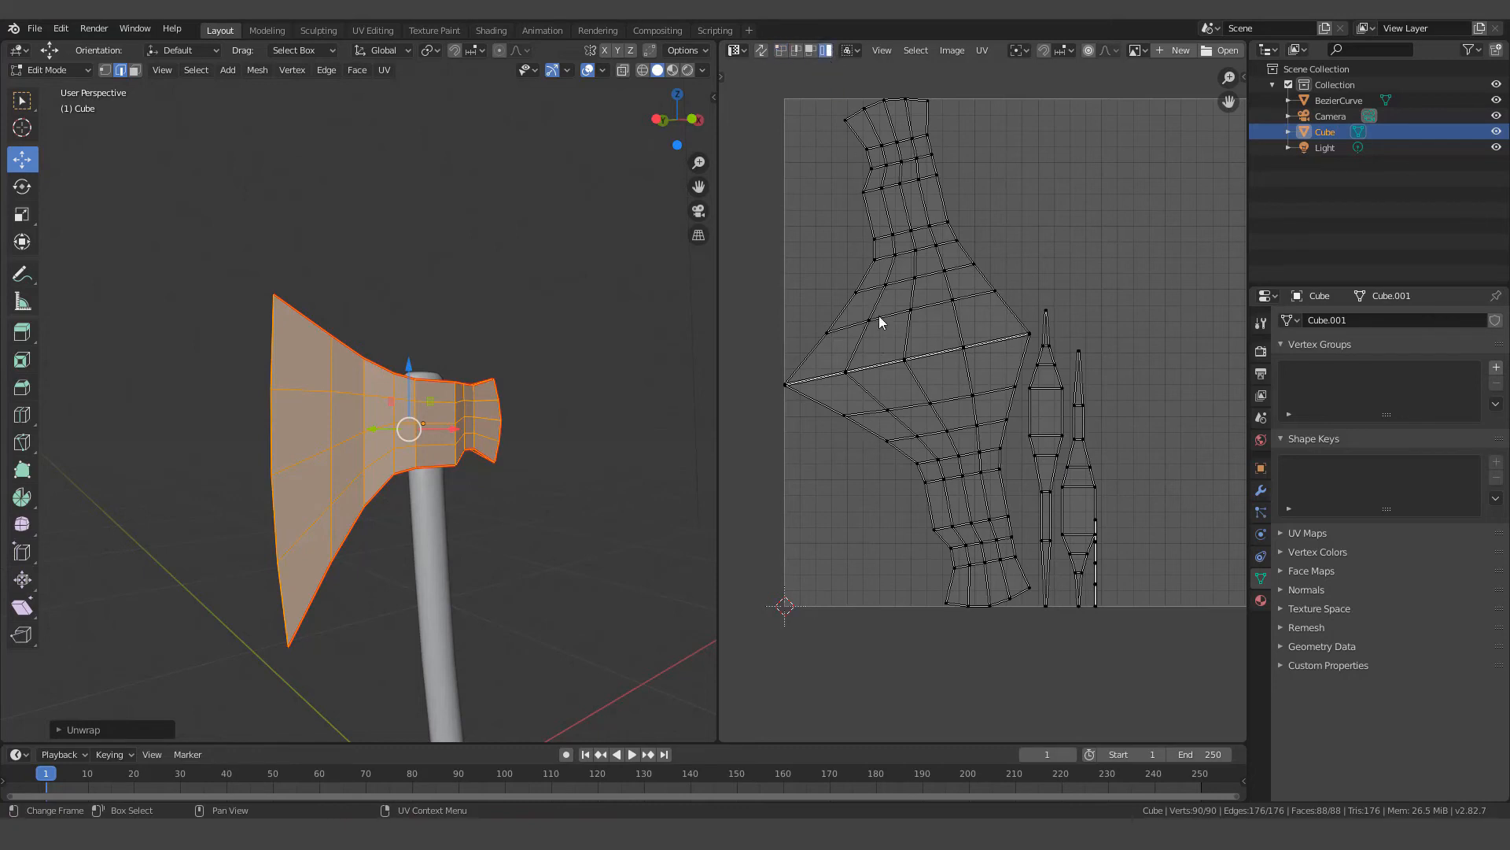
key("l")
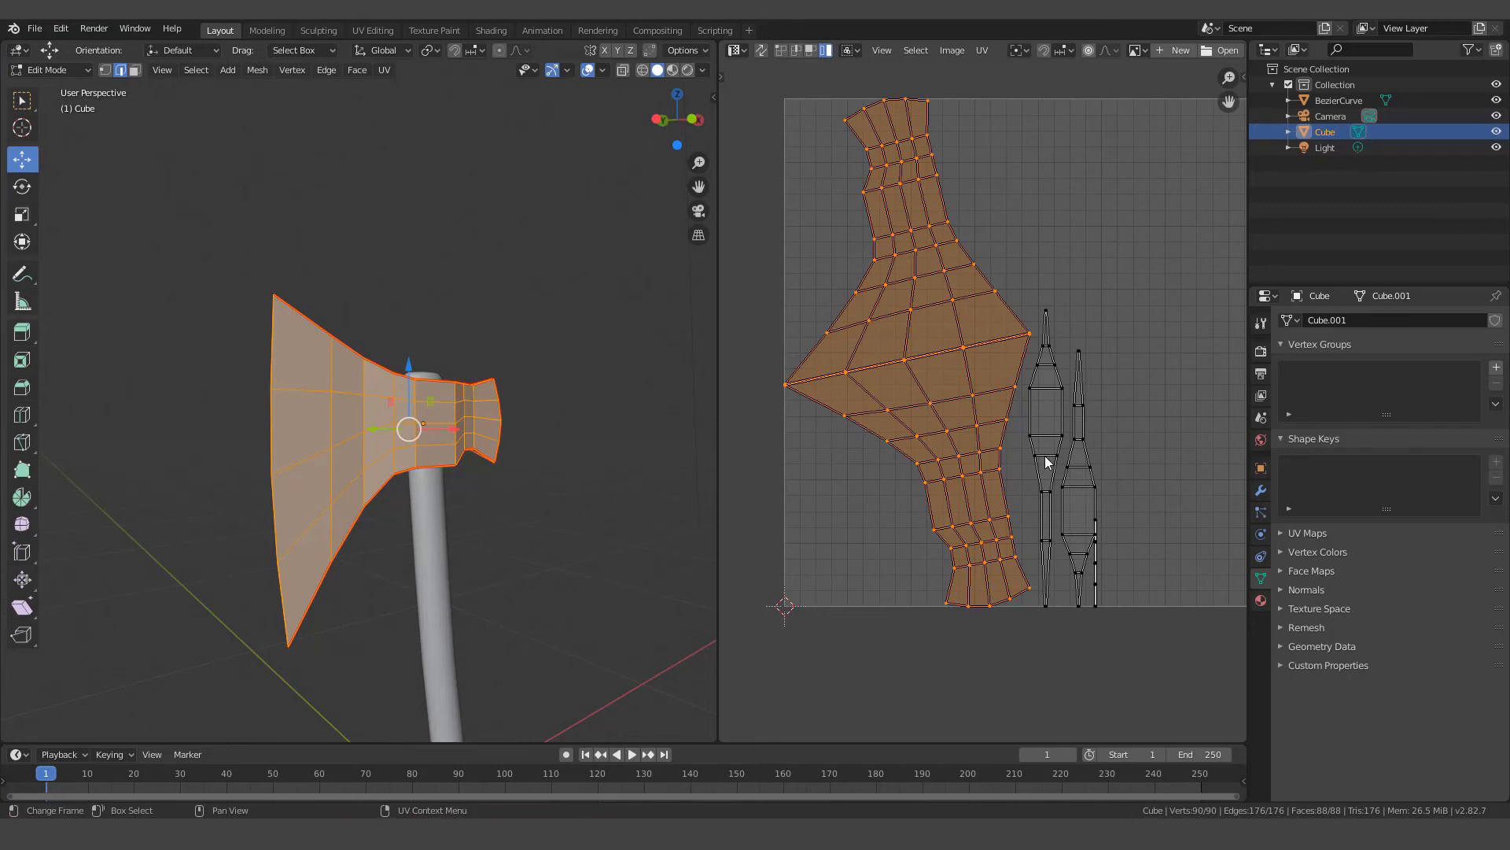
left_click(1054, 425, "shift")
left_click(1090, 521, "shift")
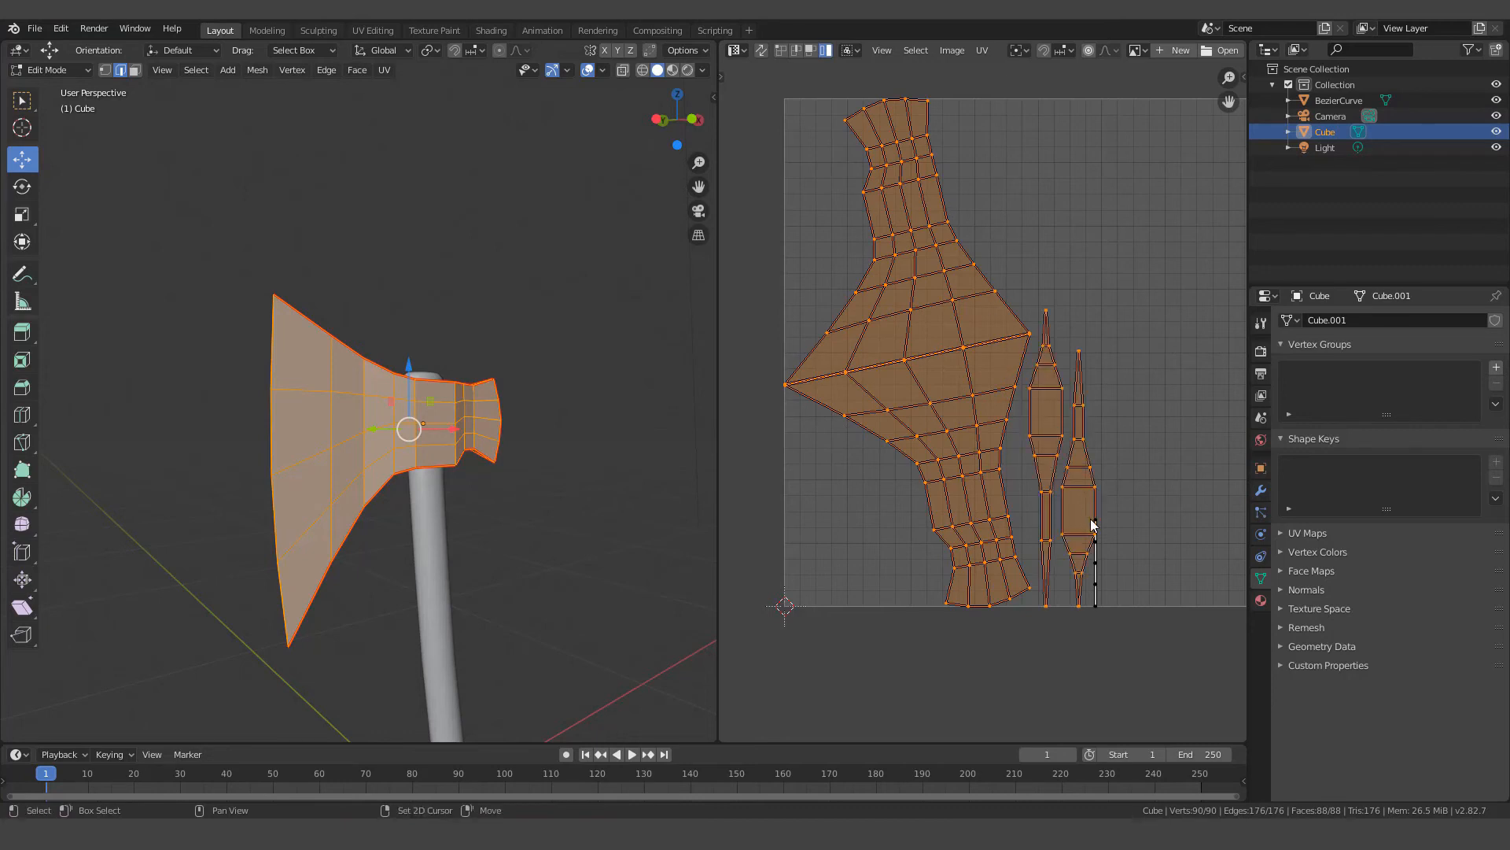
left_click(1097, 553, "shift")
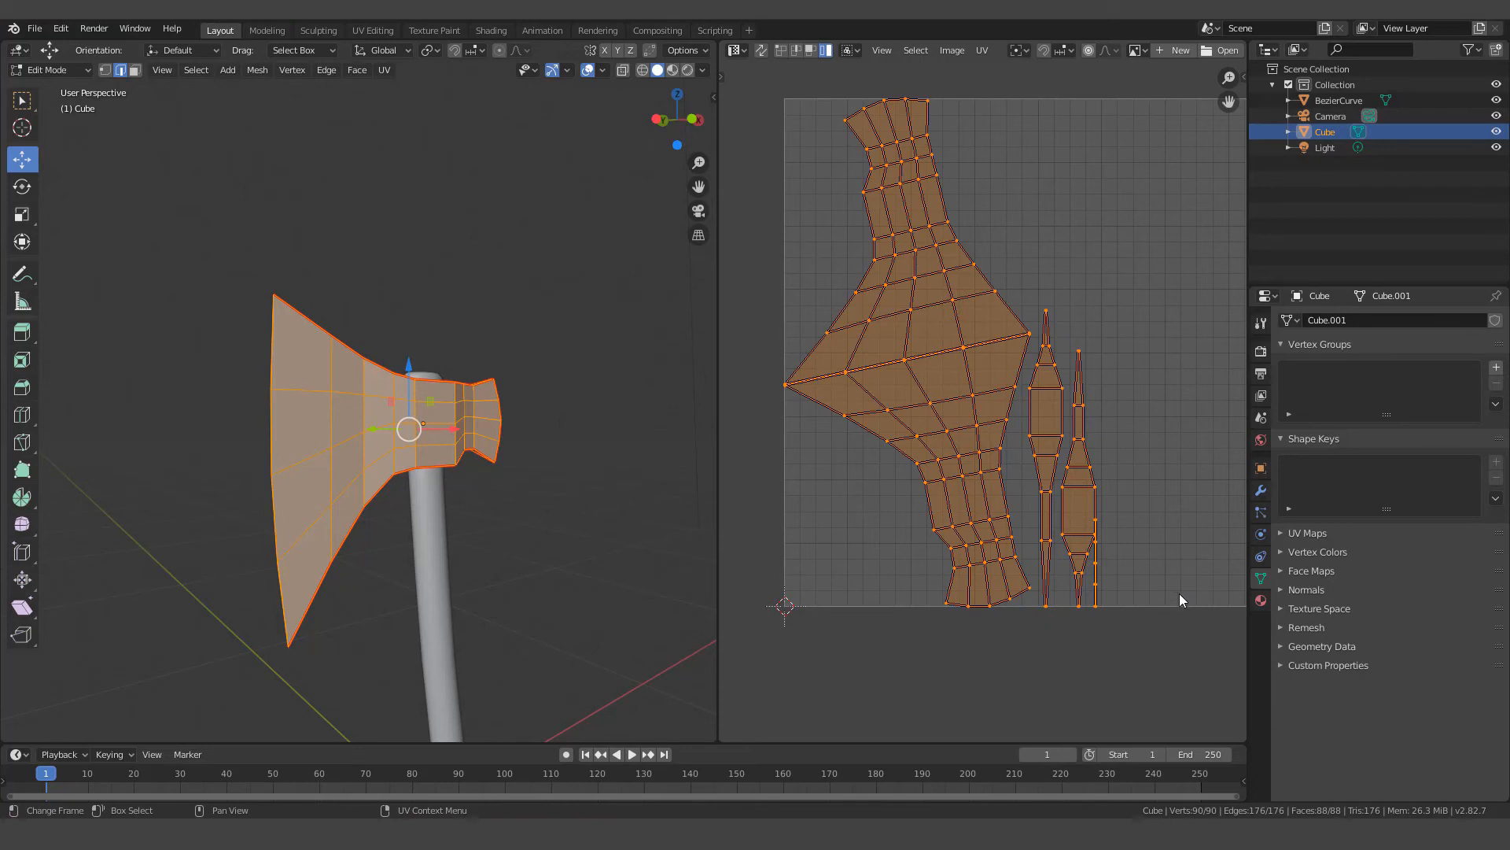
key("s")
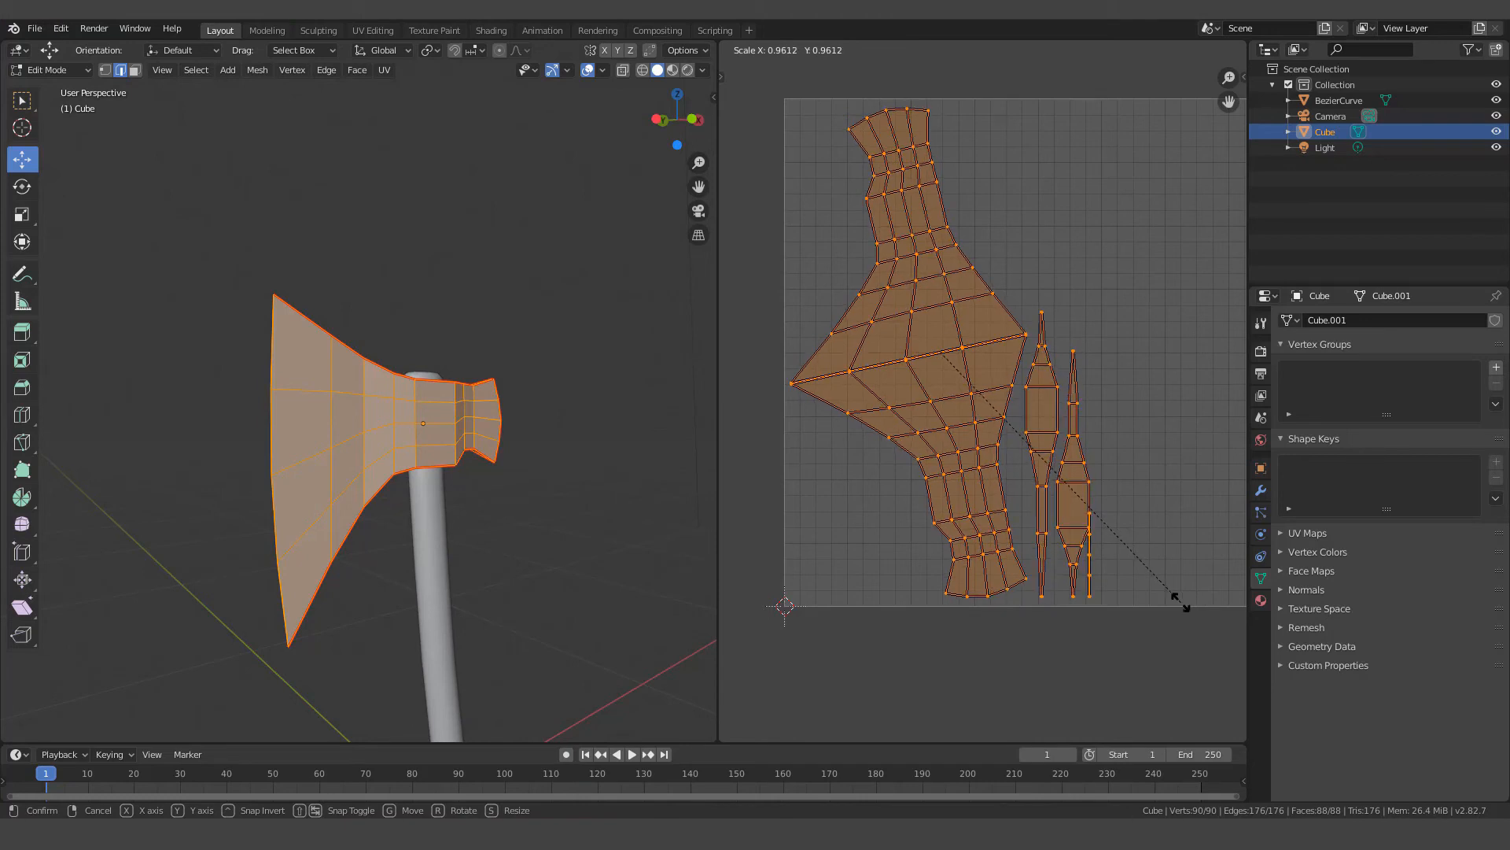
left_click(1180, 602)
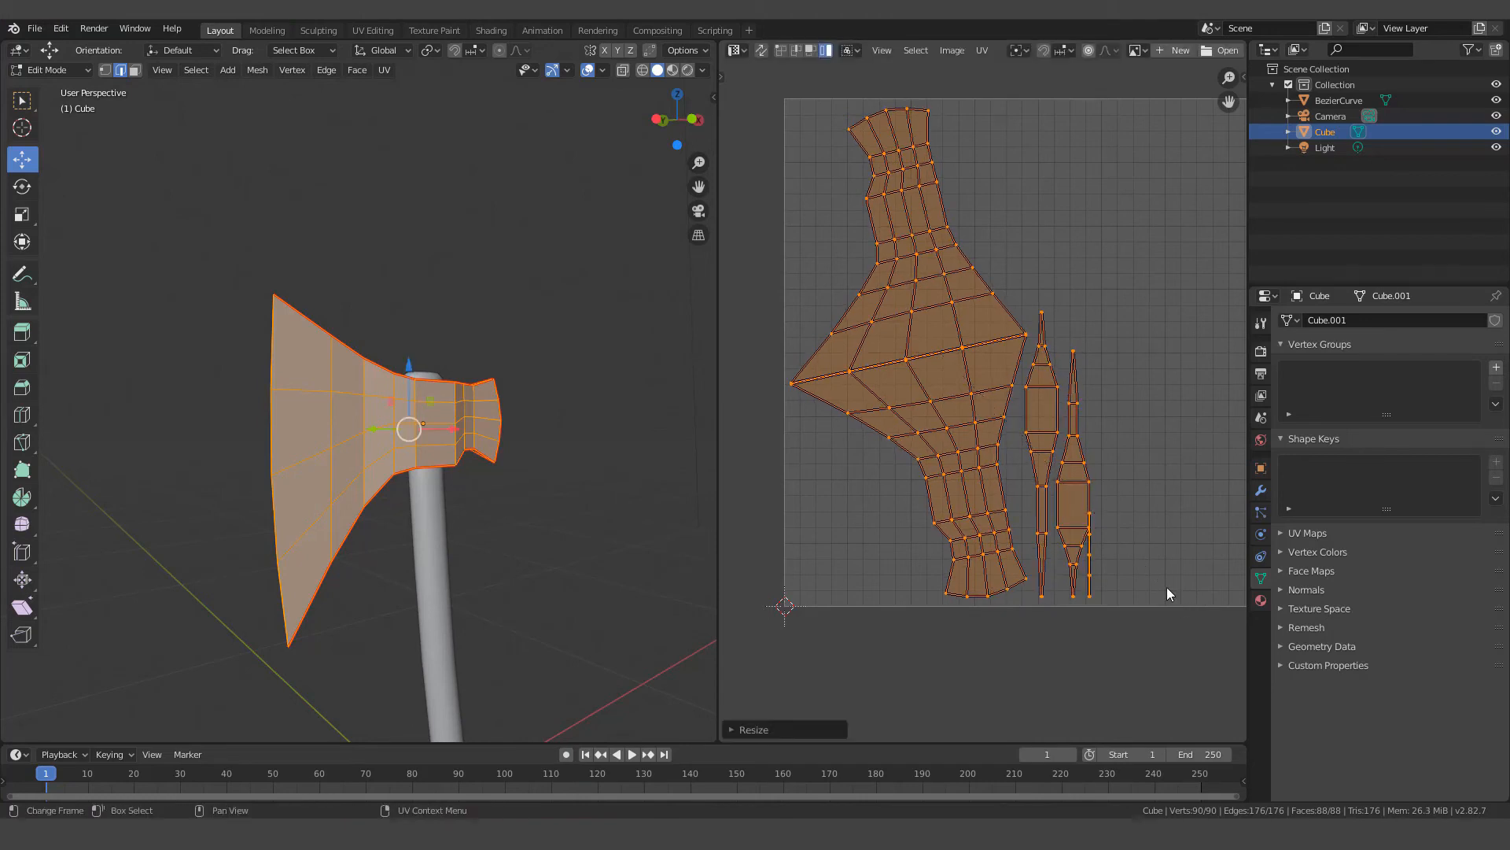
Rotate the large UV island about 11 degrees so it stands upright, and shift it up by about 0.009
left_click(978, 415)
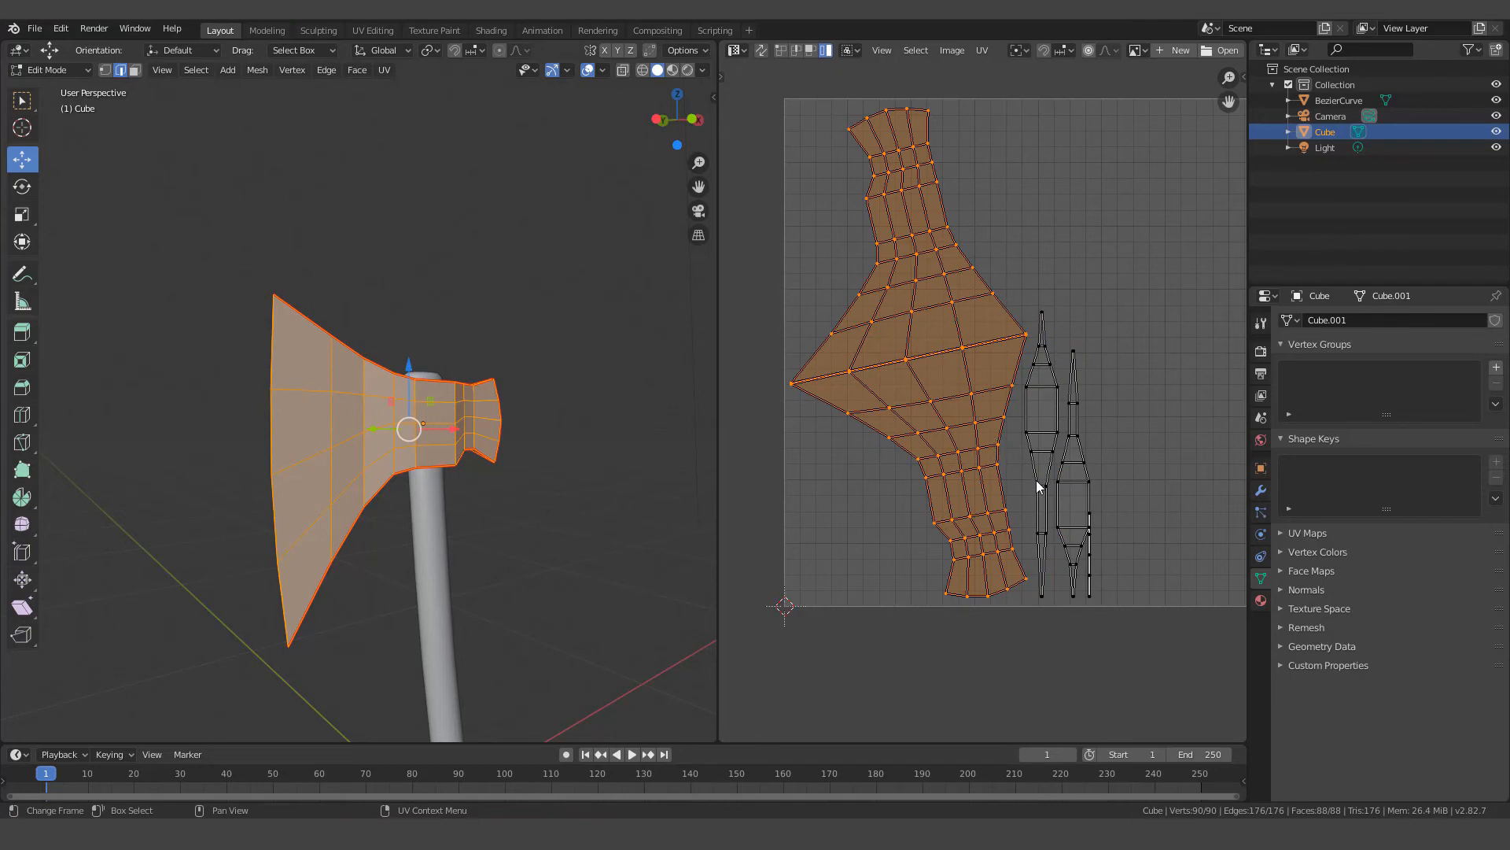
key("r")
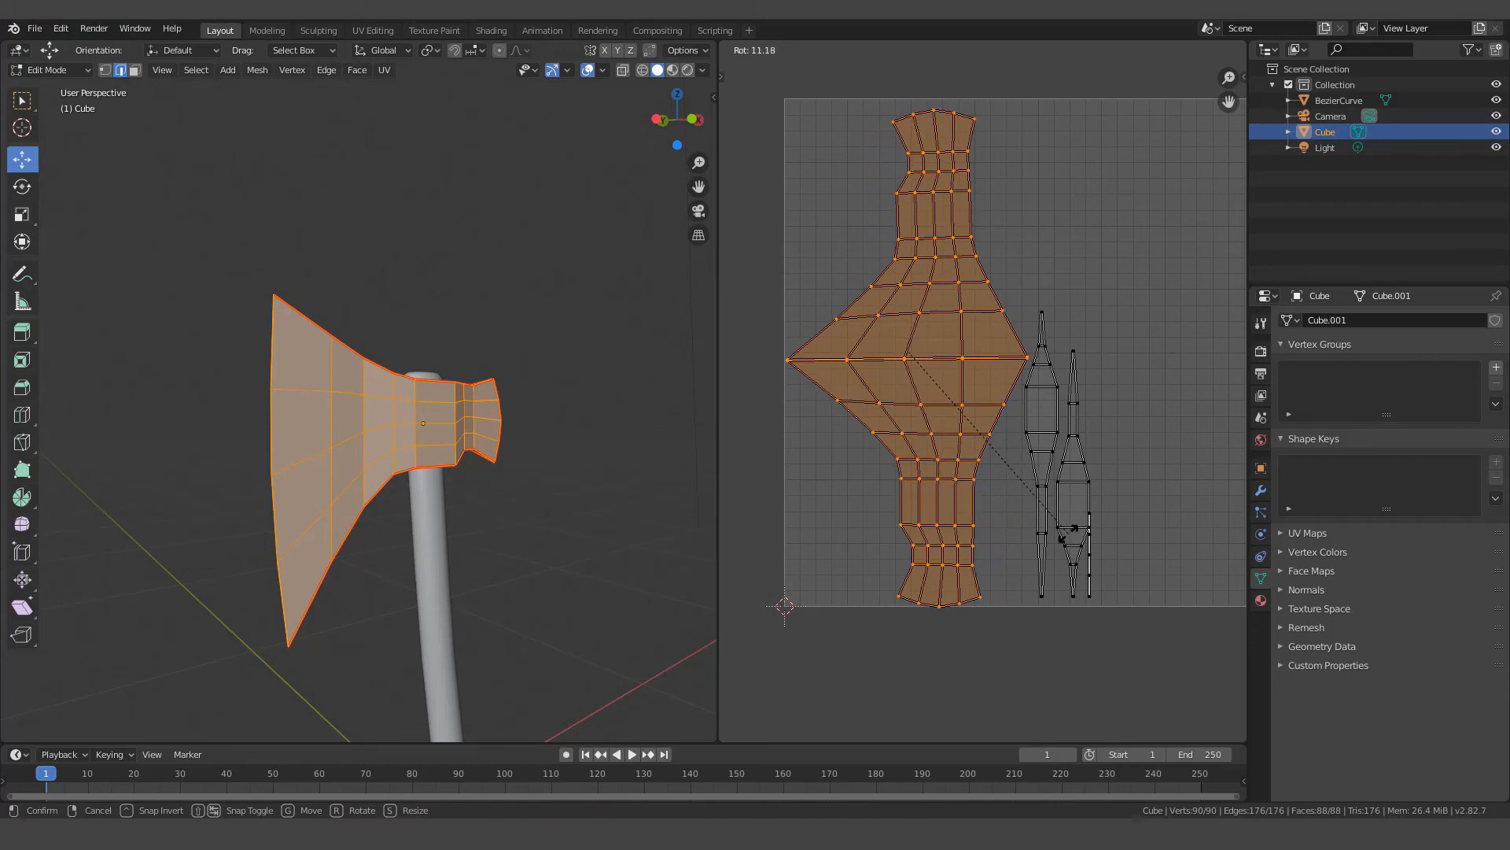
left_click(1072, 536)
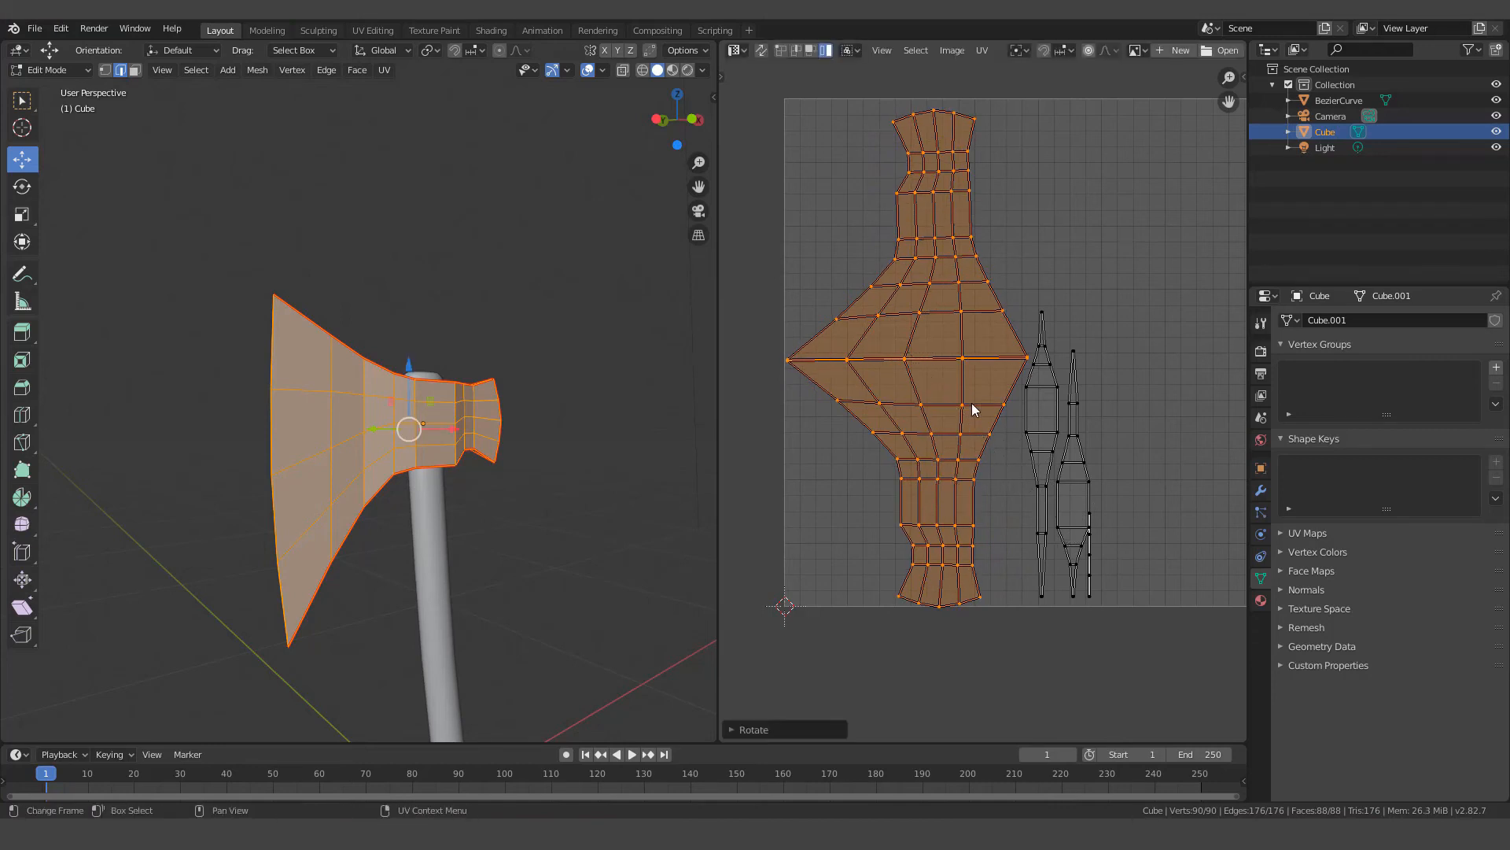
key("g")
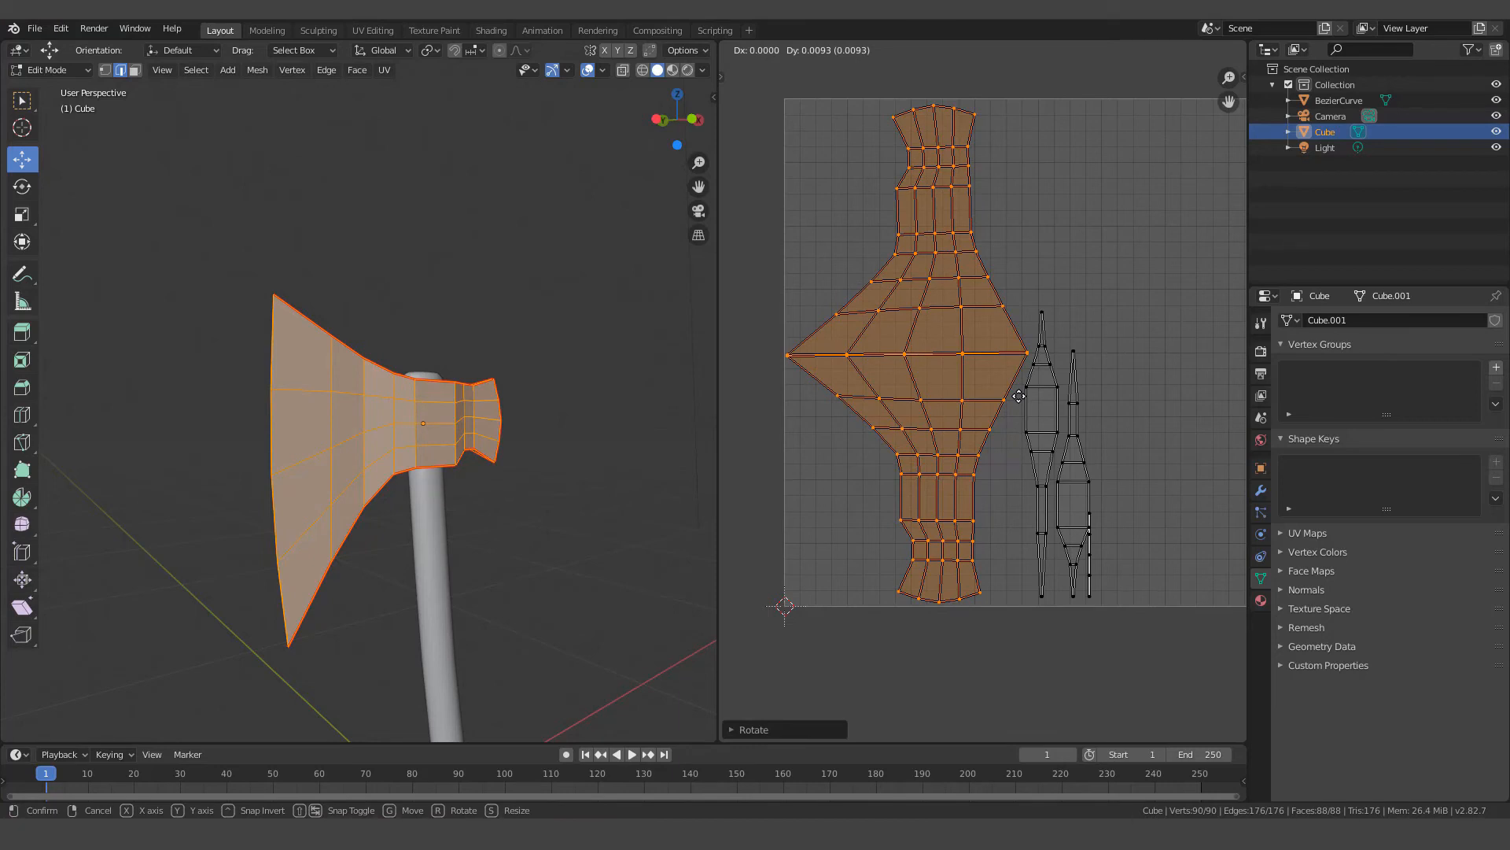
left_click(1018, 396)
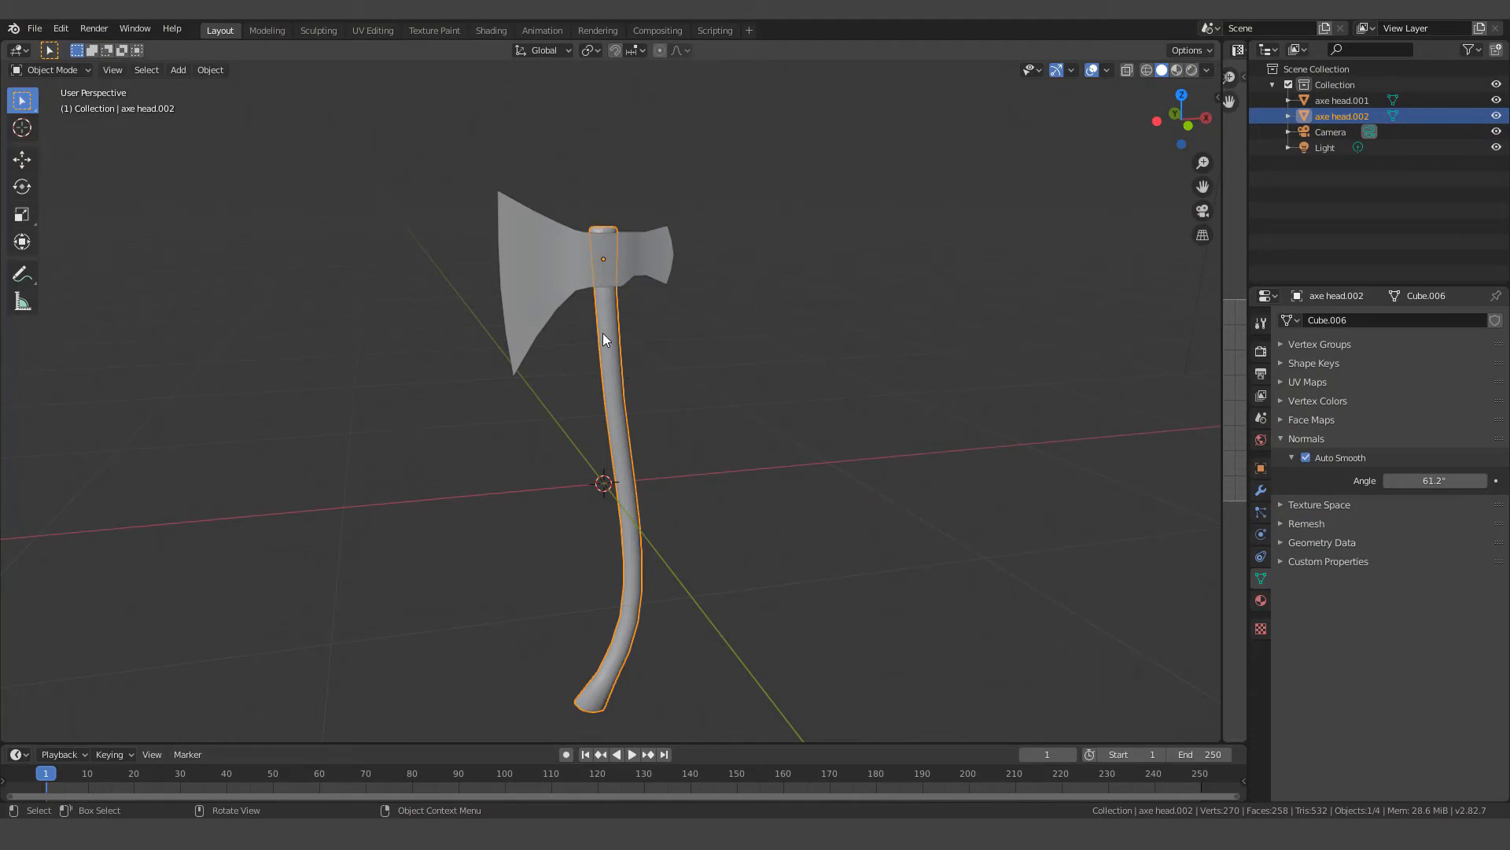
Recalculate the handle mesh's normals to face outside in Edit Mode and return to Object Mode
key("Tab")
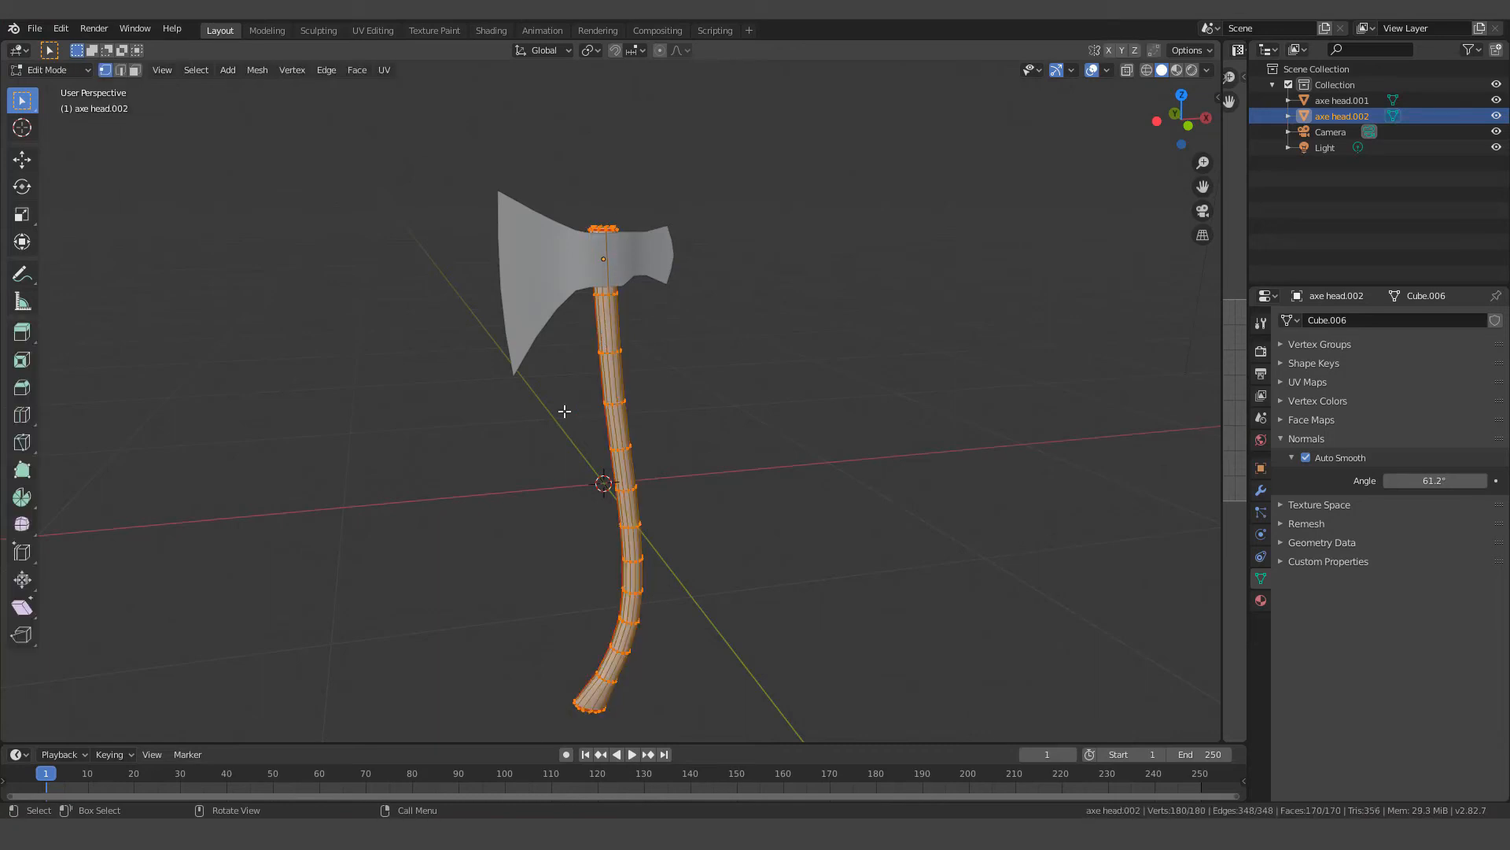
key("shift+n")
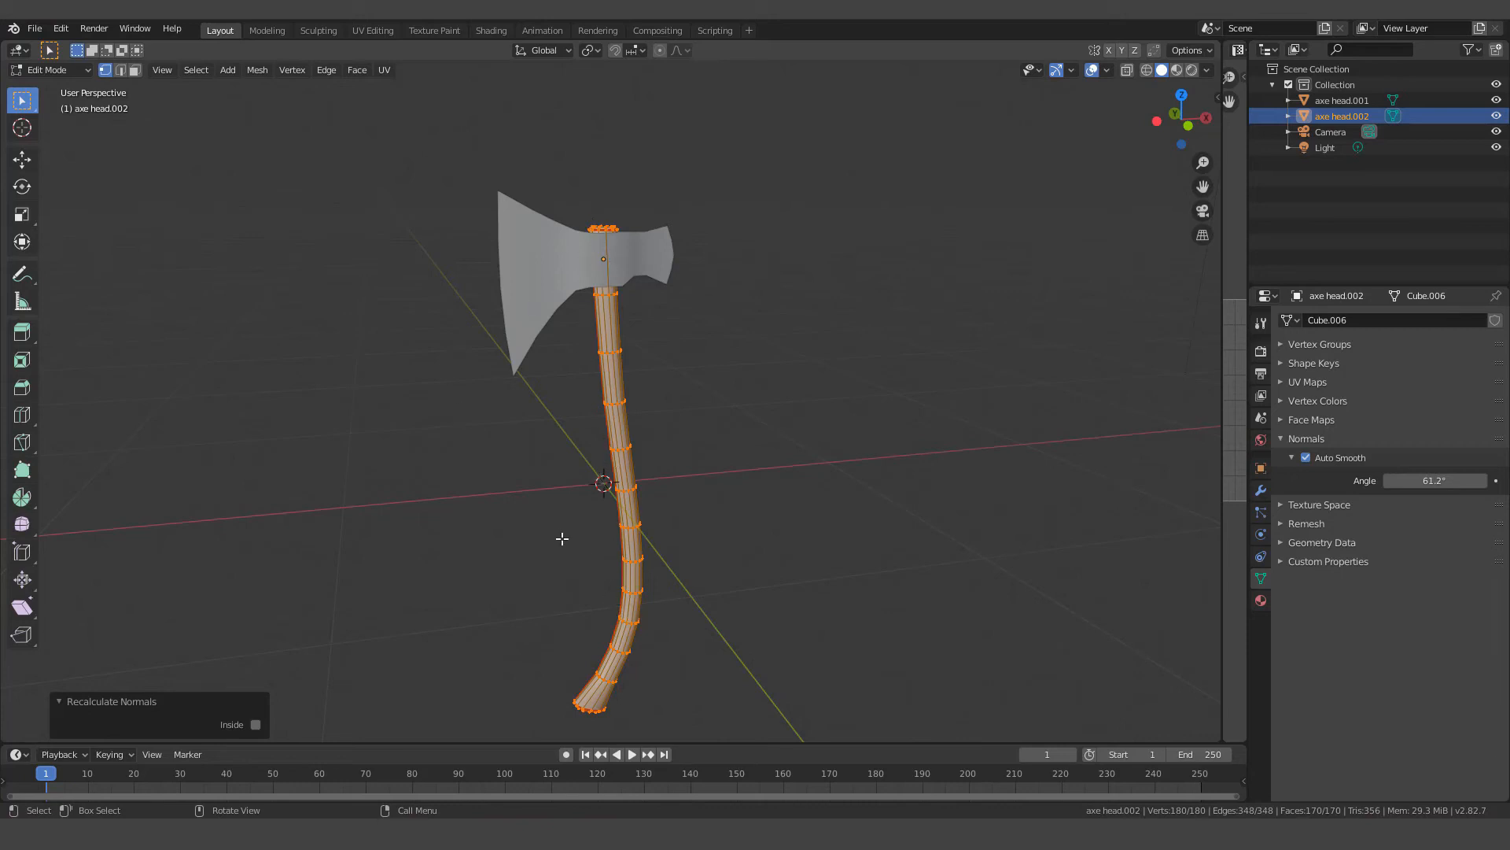
key("Tab")
Select the axe head, recalculate its normals to face outside in Edit Mode, and return to Object Mode
left_click(557, 275)
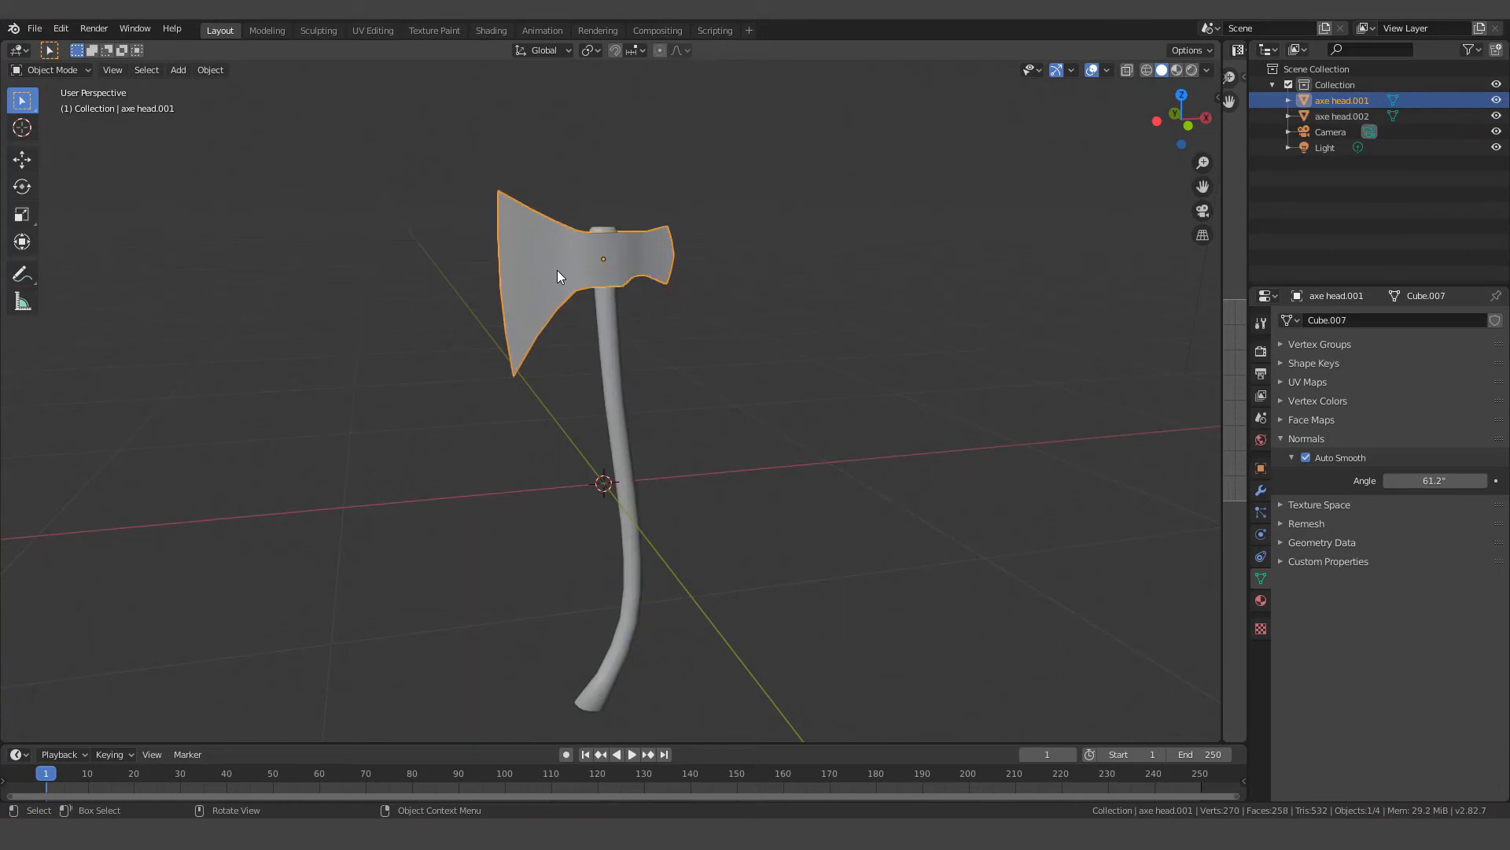
key("Tab")
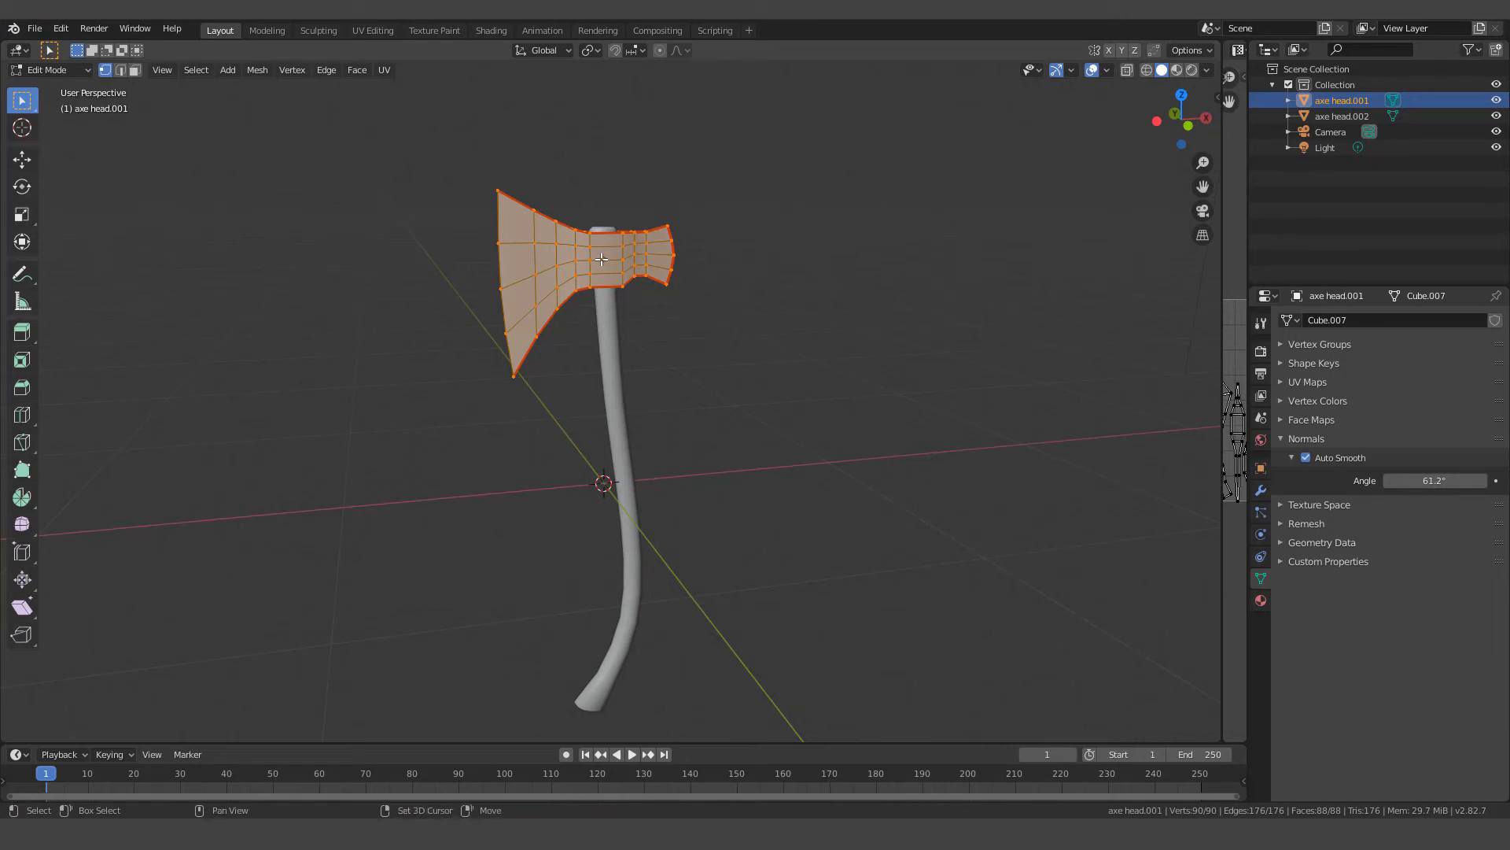
key("shift+n")
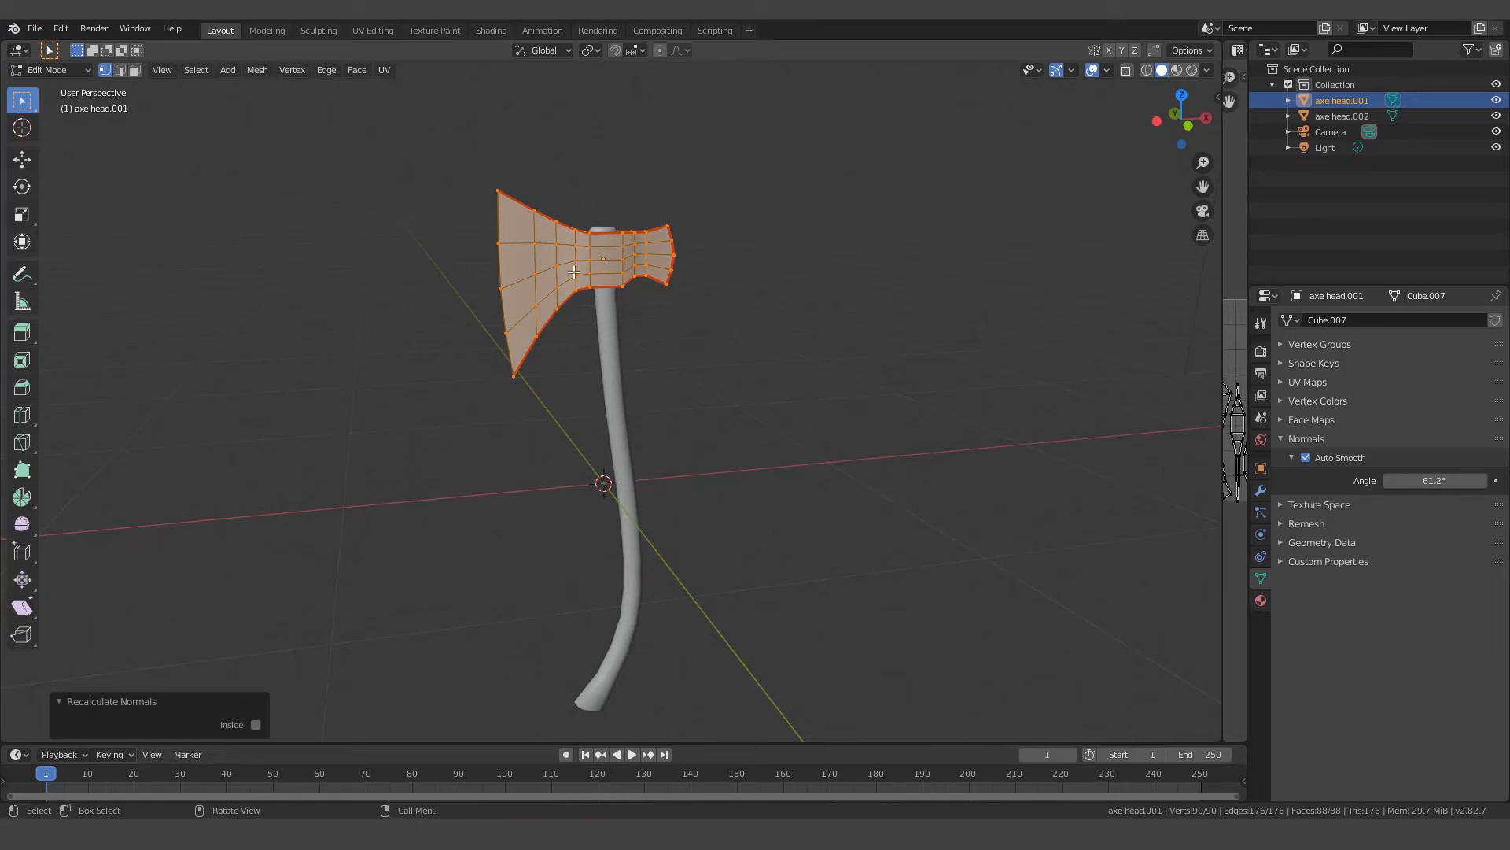
key("Tab")
middle_click_drag(559, 354, 560, 304)
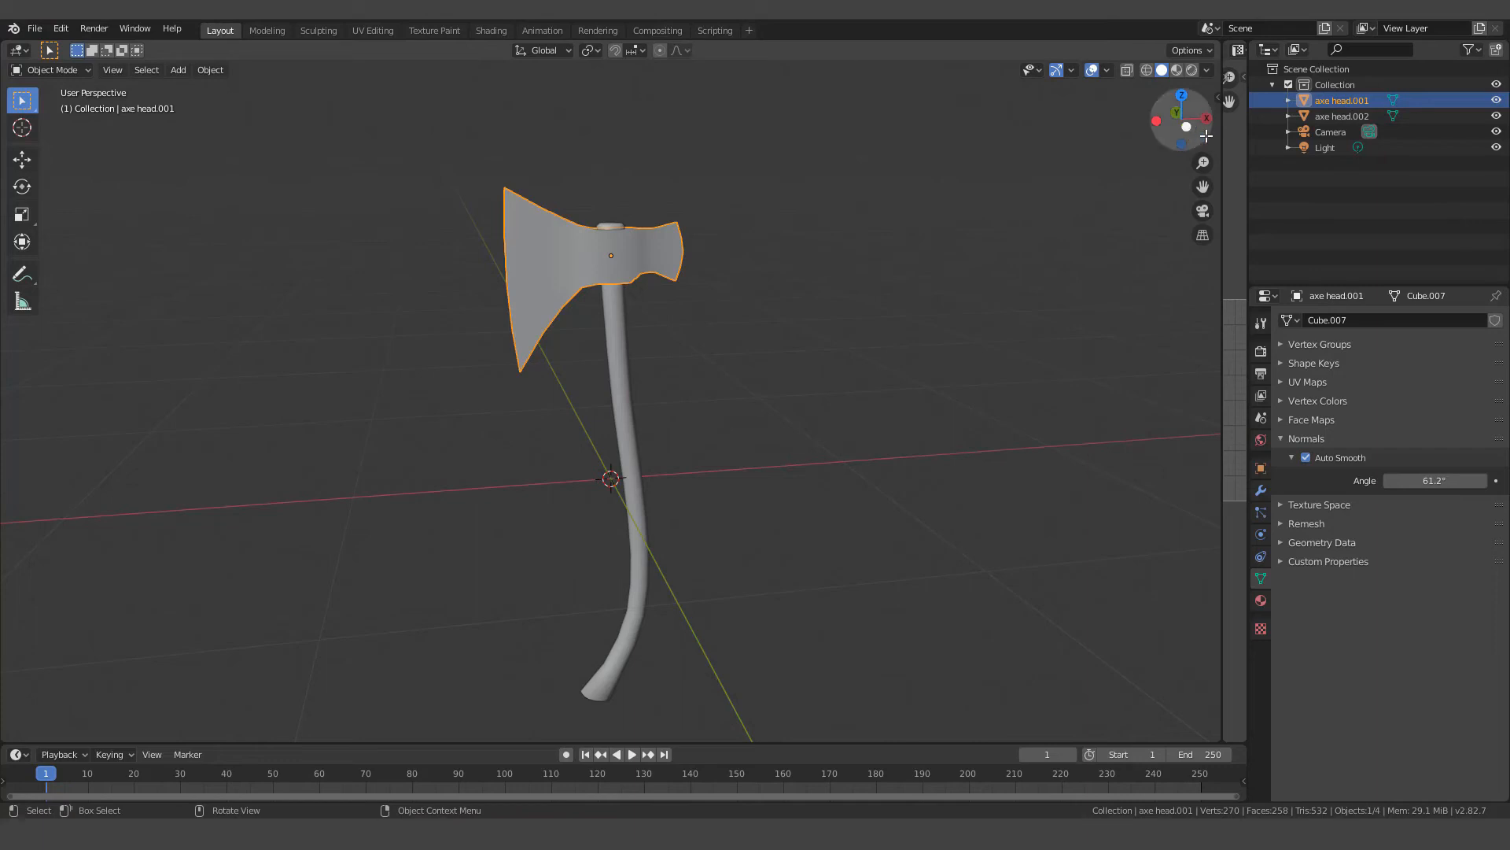
Widen the narrow area beside the 3D viewport and set its editor type to UV Editor
left_click_drag(1222, 153, 876, 156)
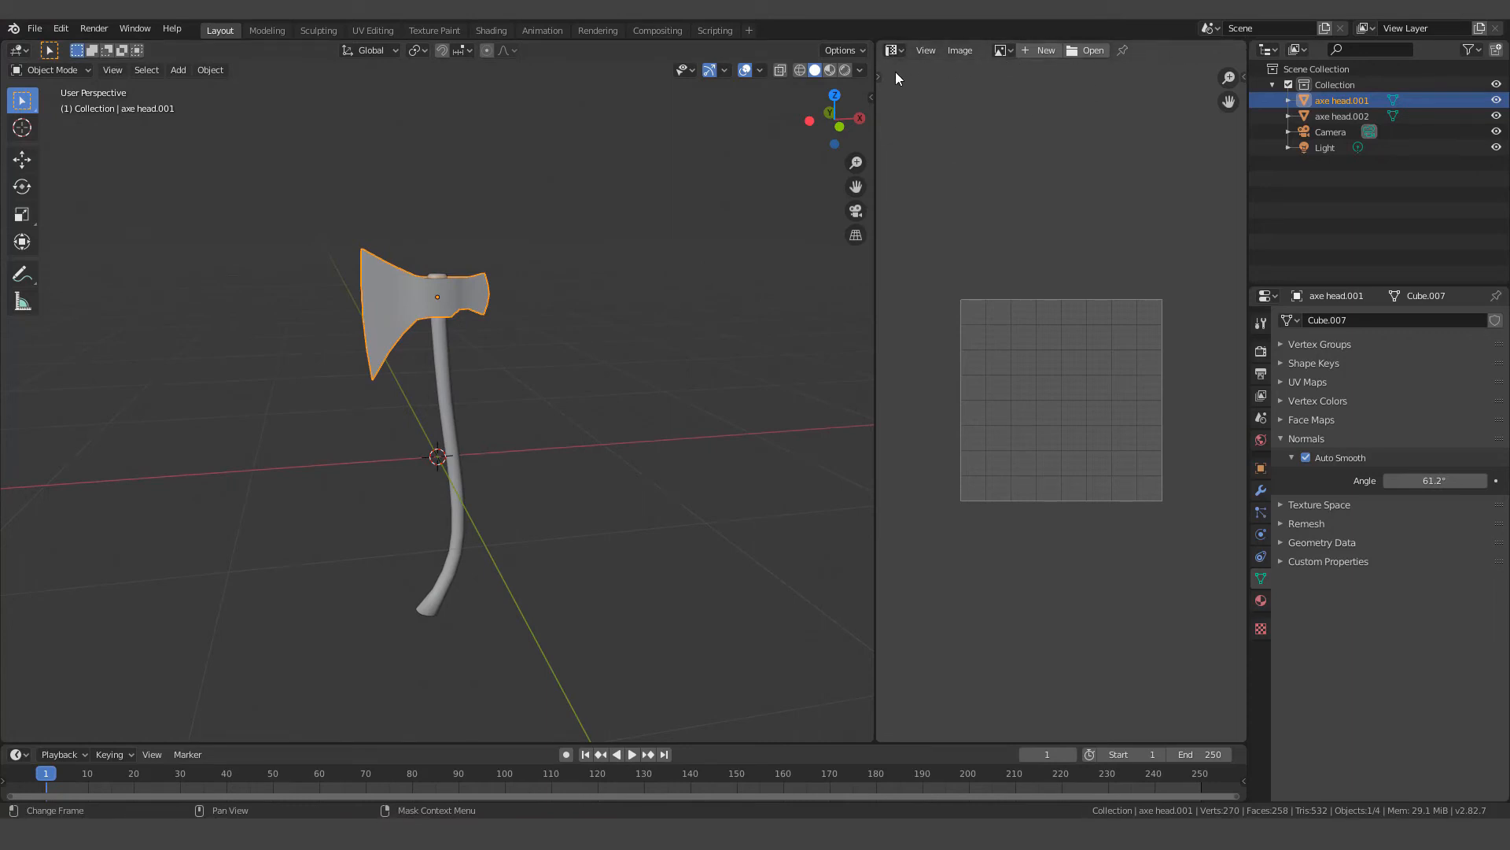
left_click(894, 50)
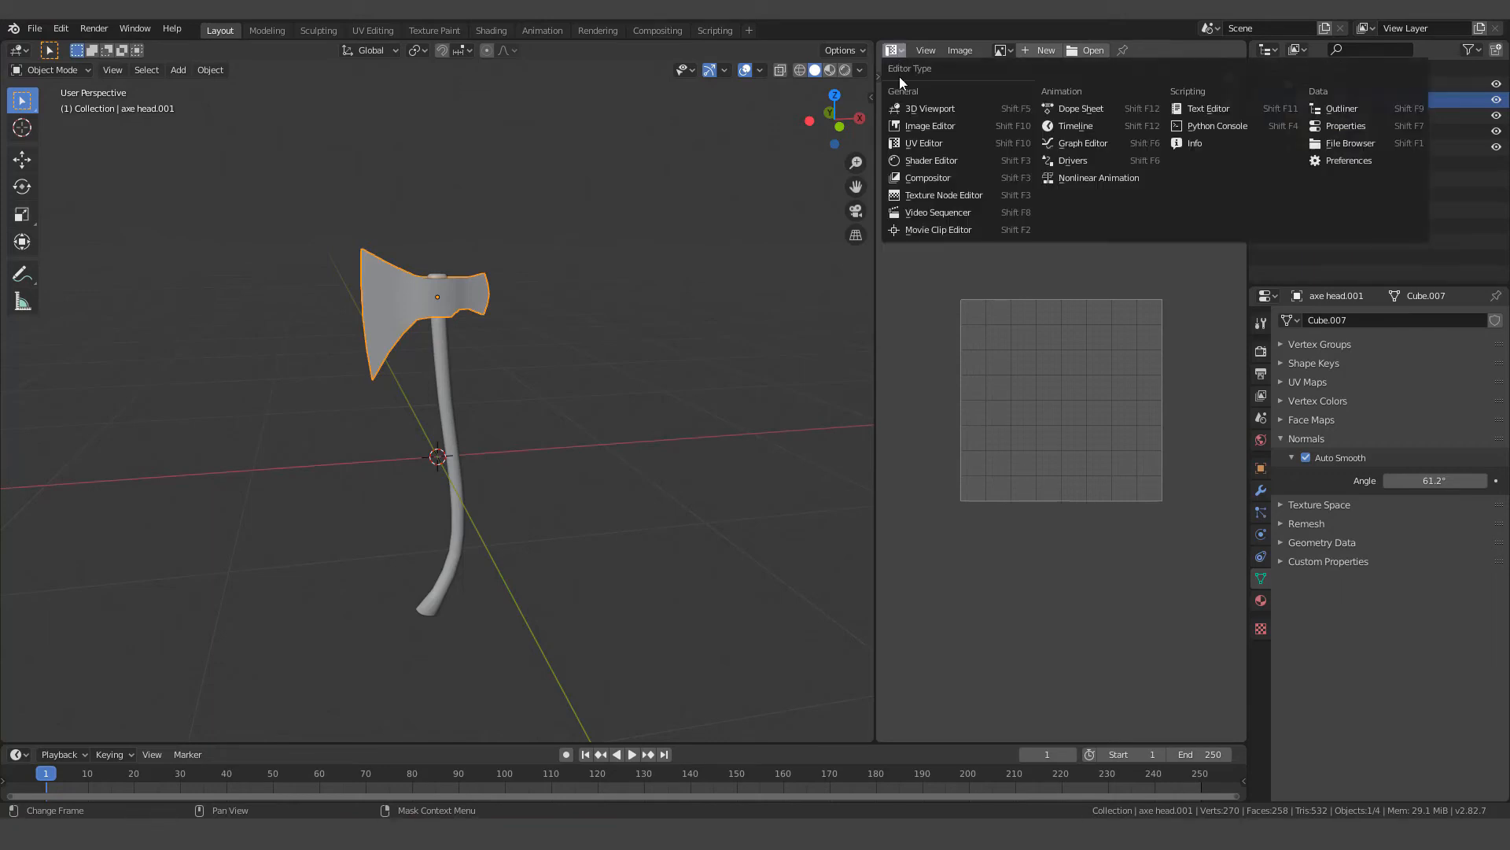
left_click(923, 140)
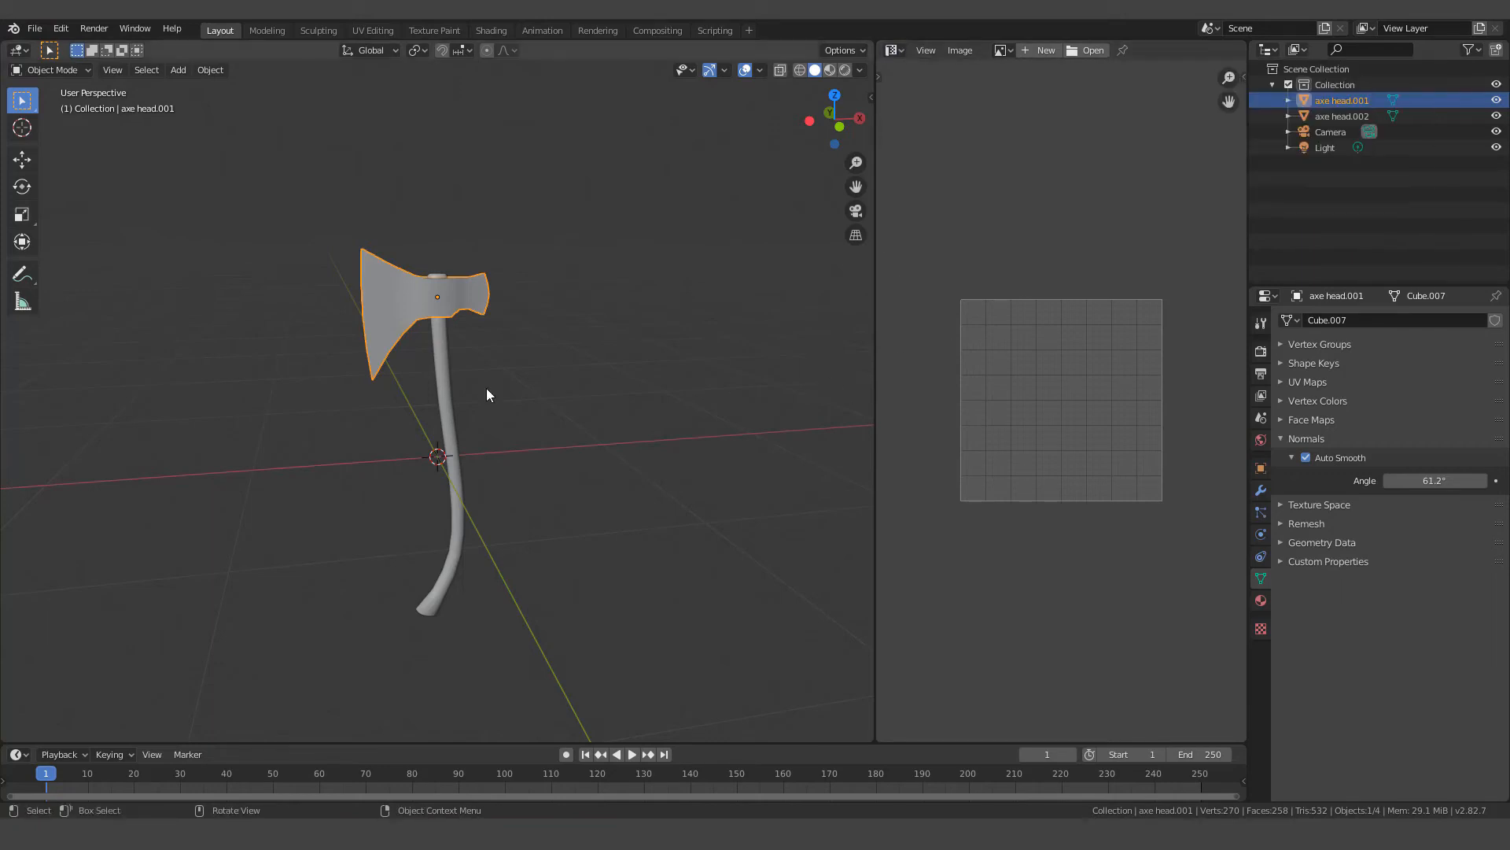
Select the handle and the axe head, with the head active, and join them into one object
scroll(418, 291, "up", 2)
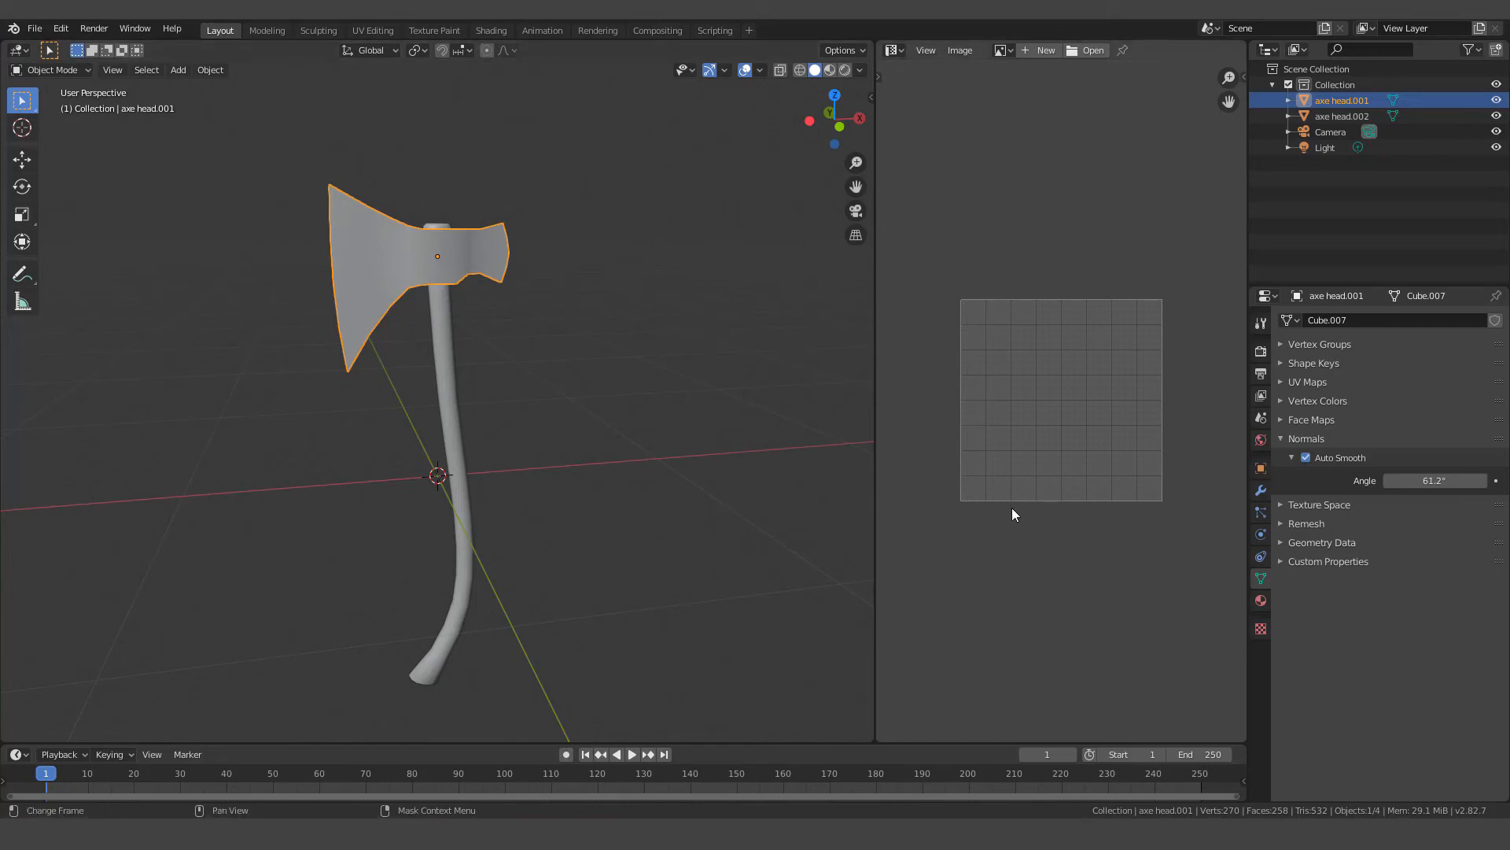
left_click(442, 358)
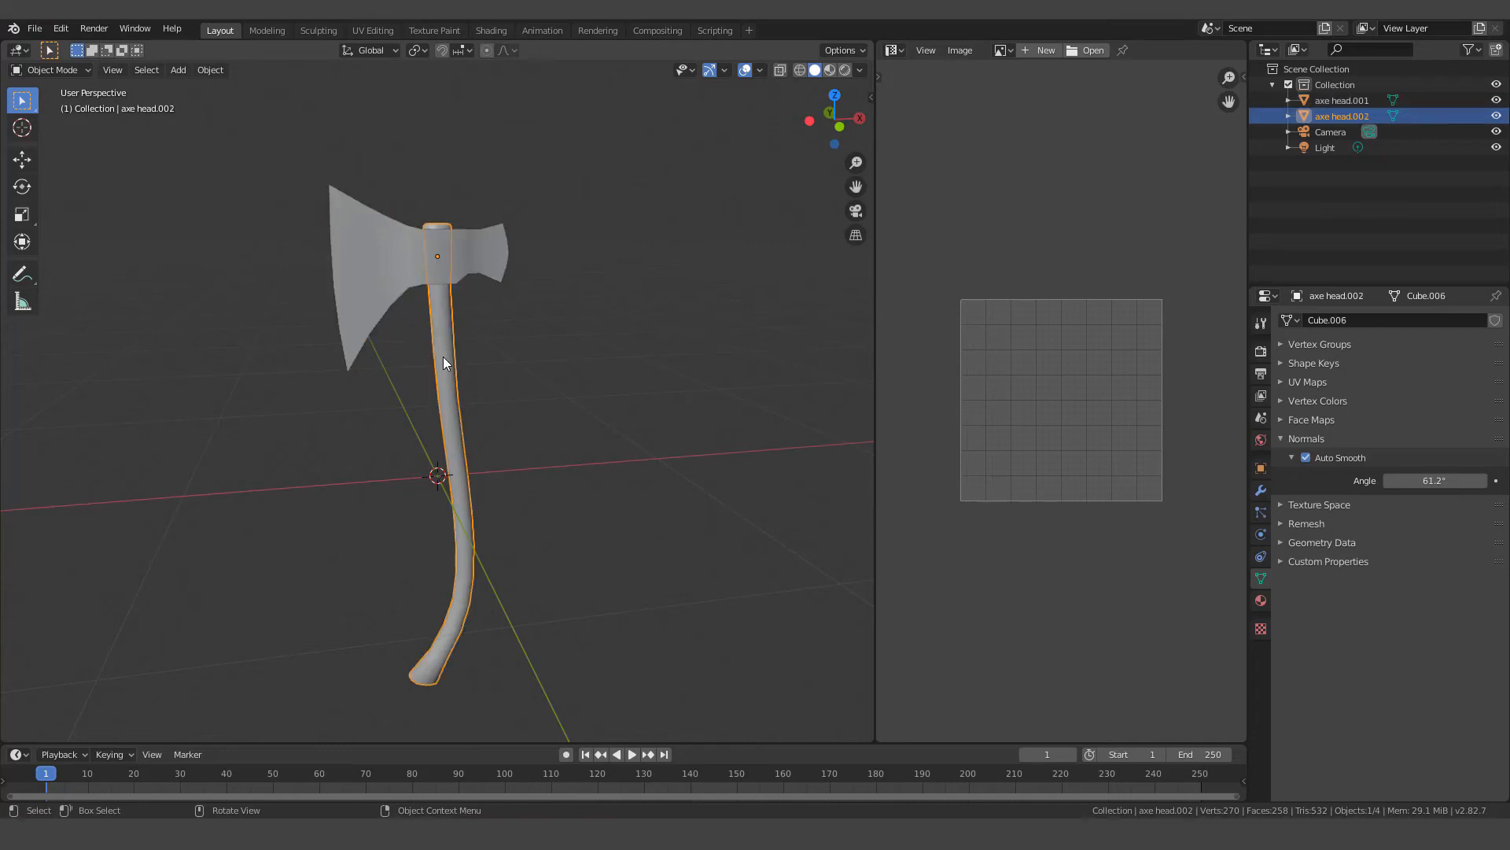
left_click(387, 275, "shift")
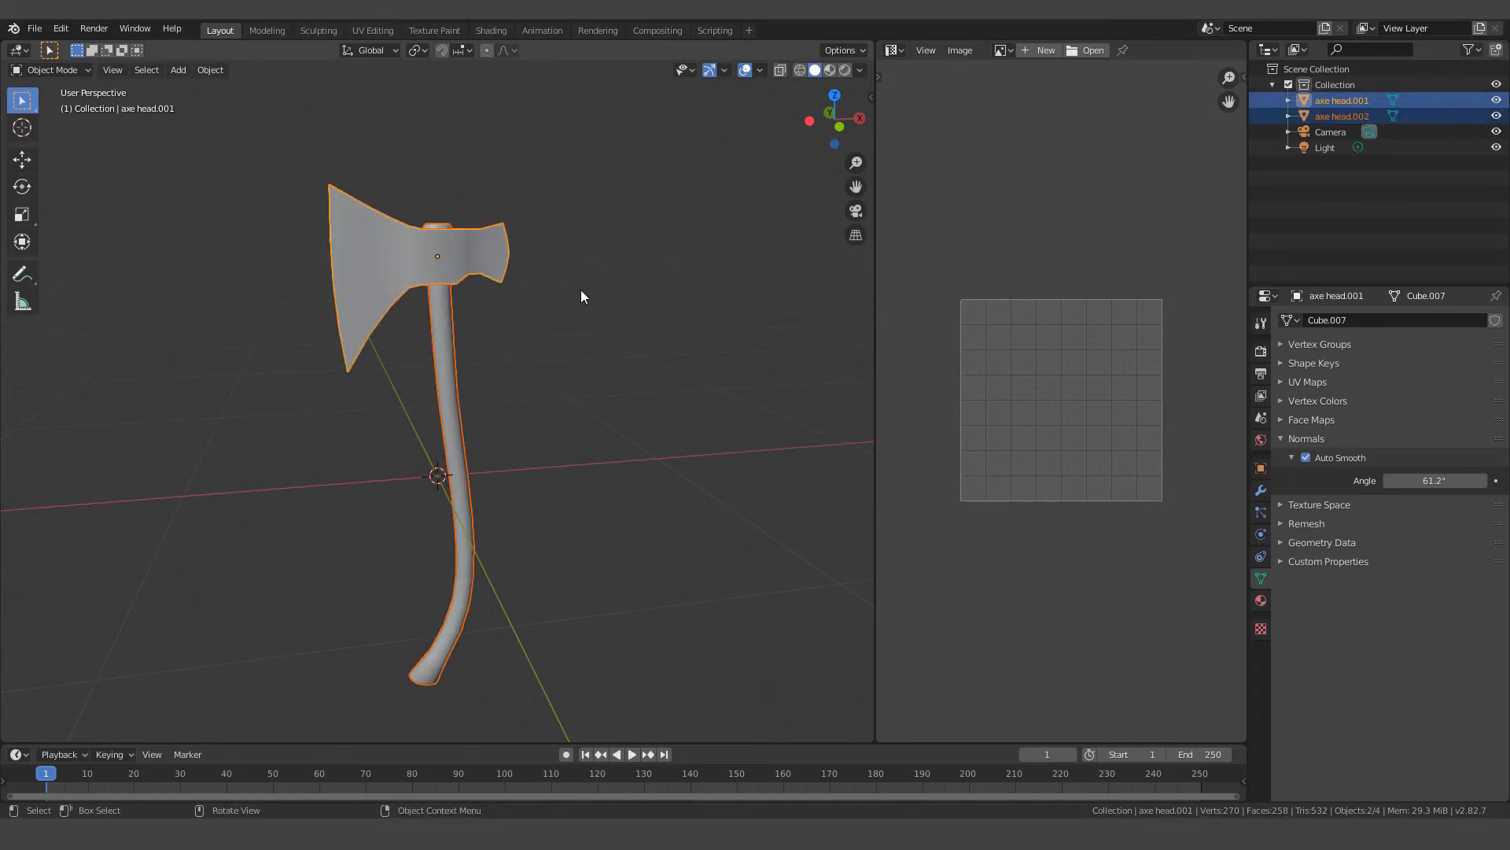
right_click(619, 282)
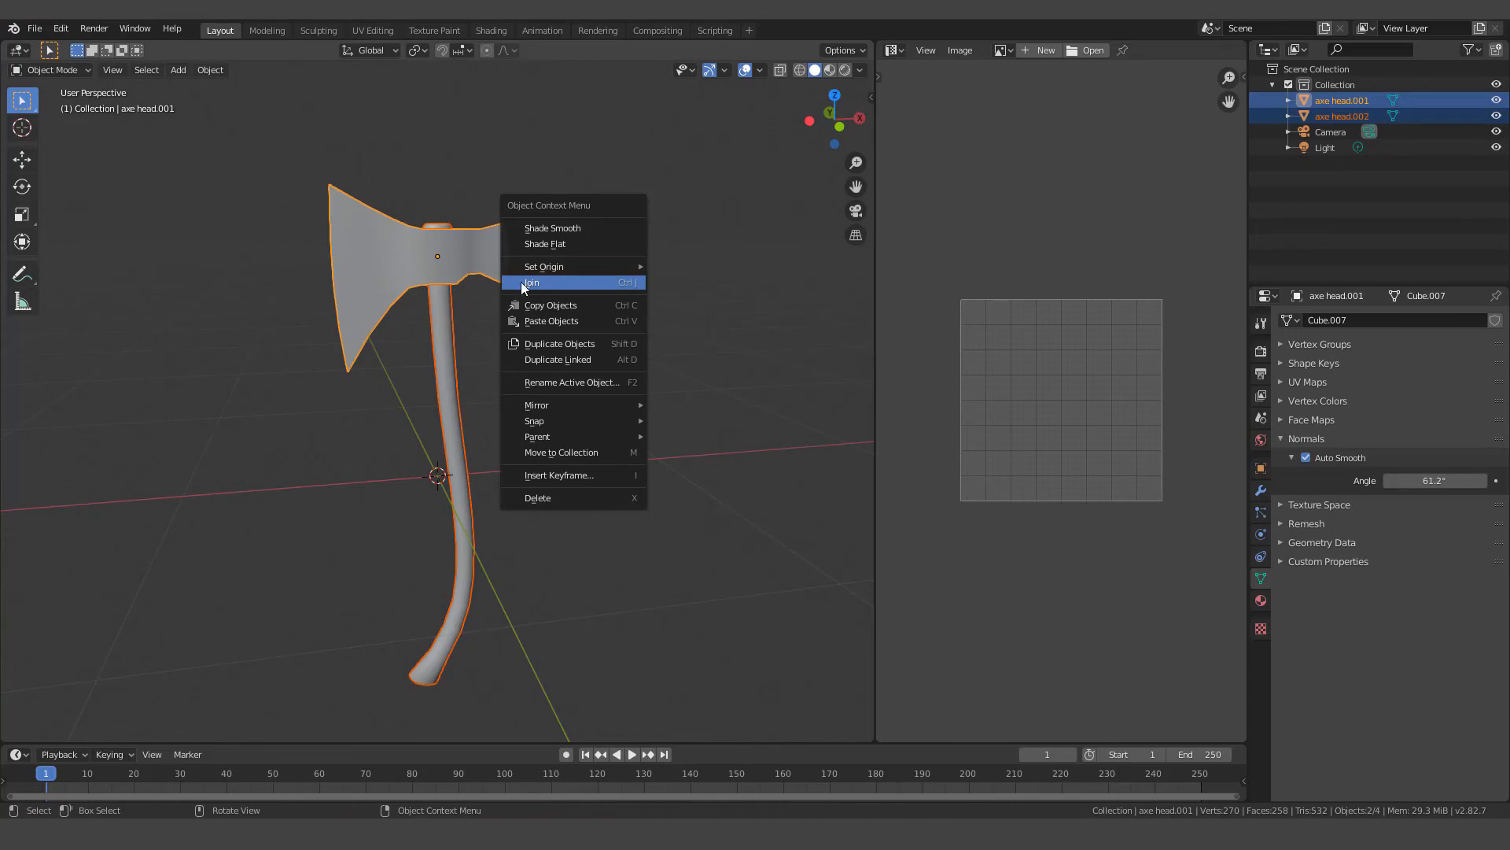
left_click(541, 282)
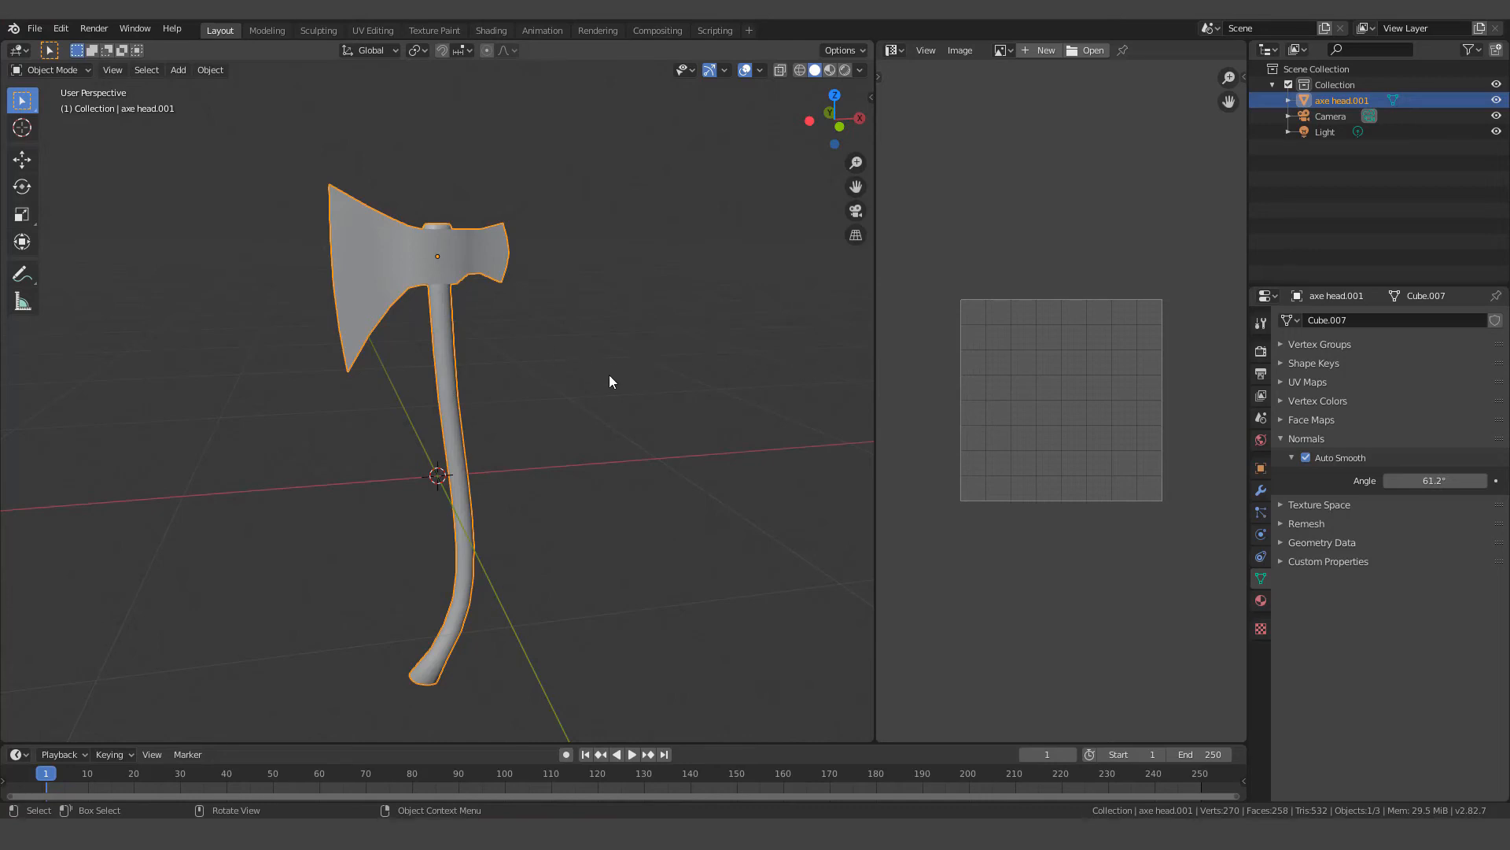
In Edit Mode, enlarge the UV editor area and unwrap the whole joined axe mesh together
key("Tab")
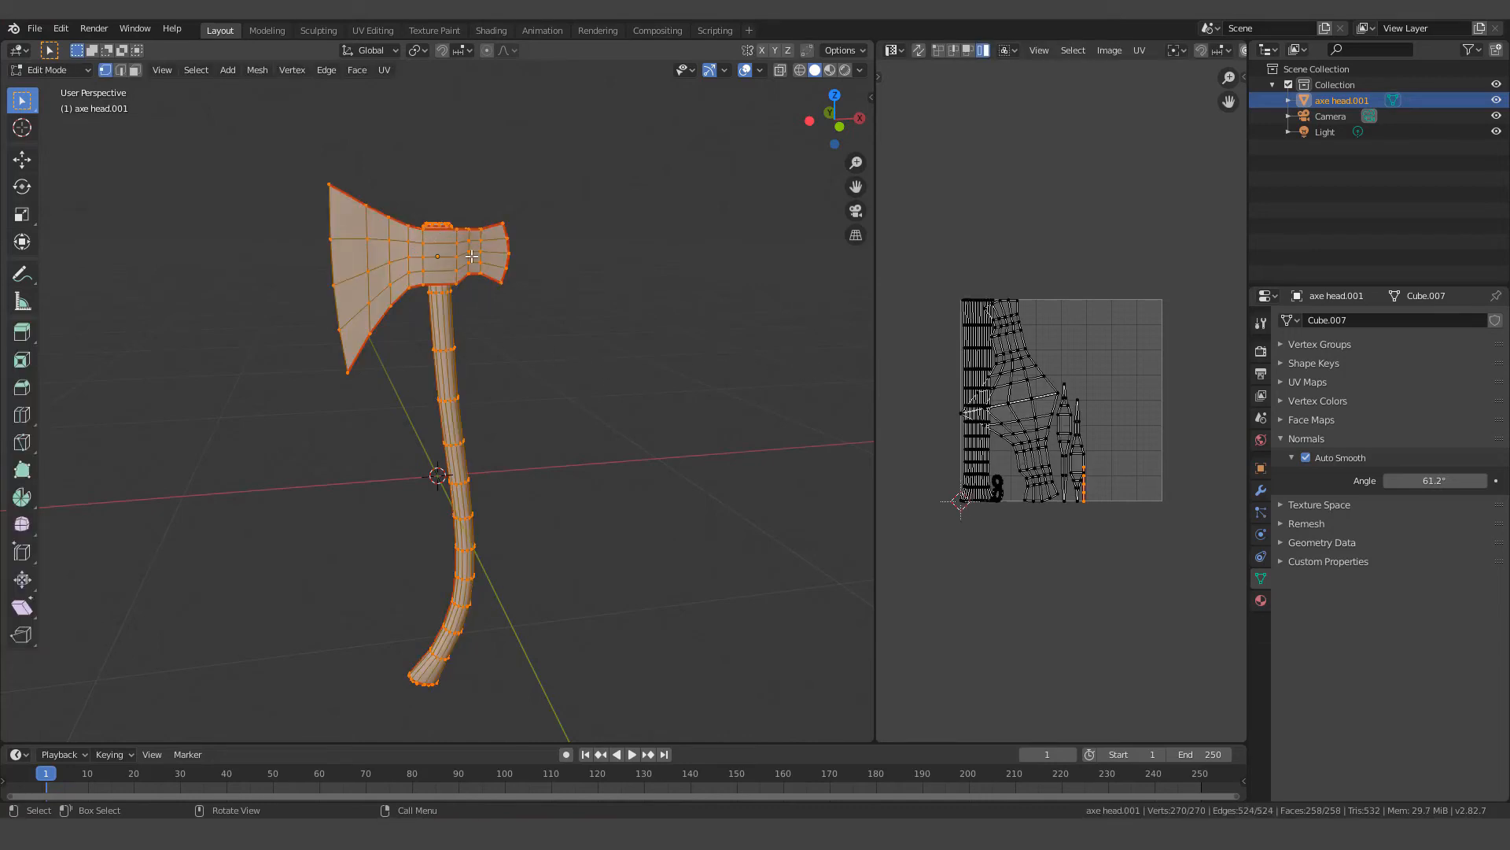
left_click_drag(875, 363, 691, 363)
scroll(901, 482, "up", 3)
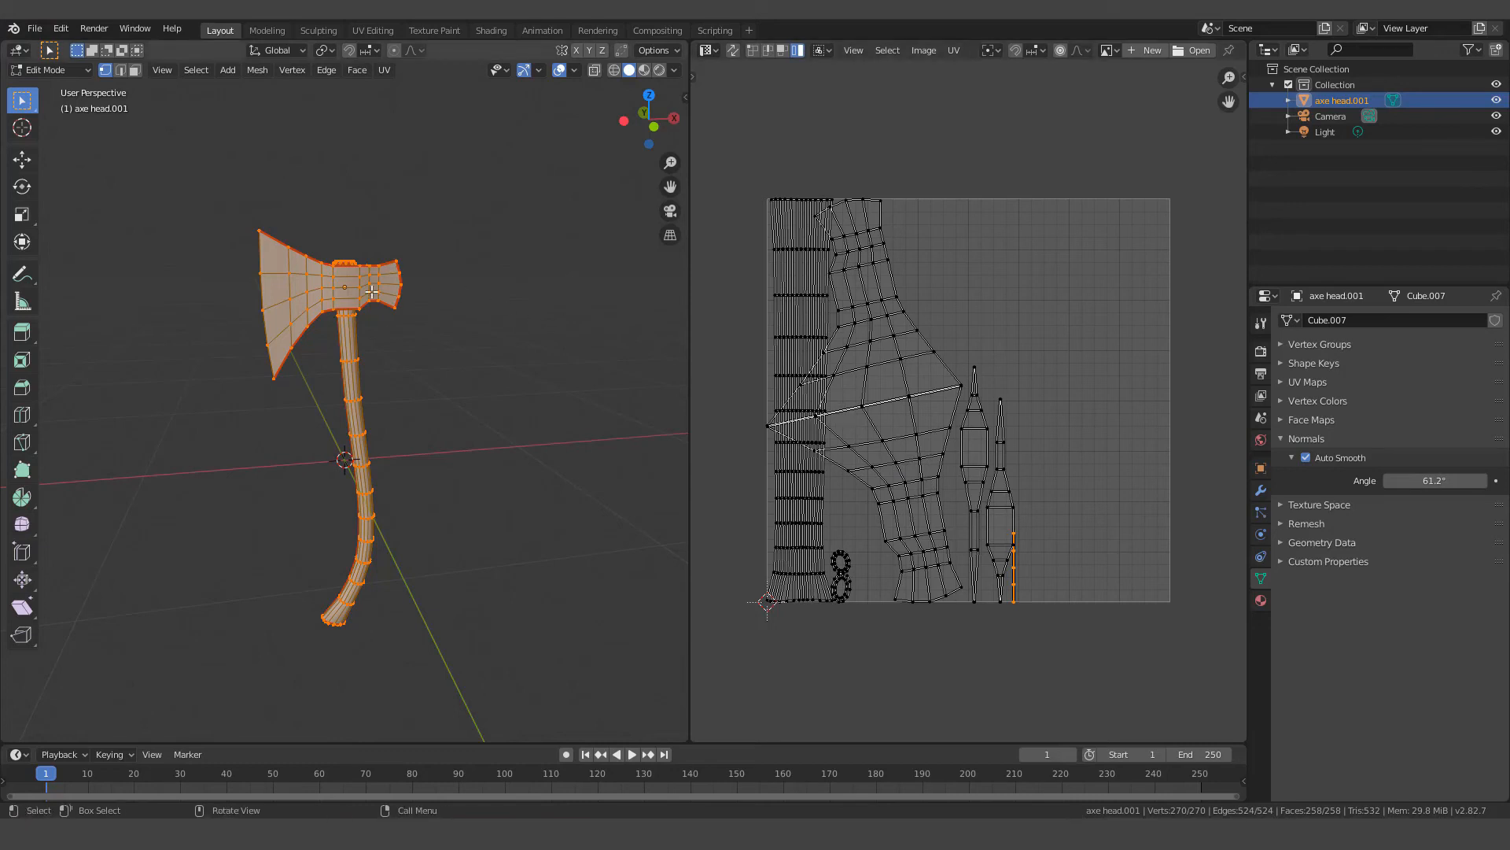
key("u")
left_click(400, 541)
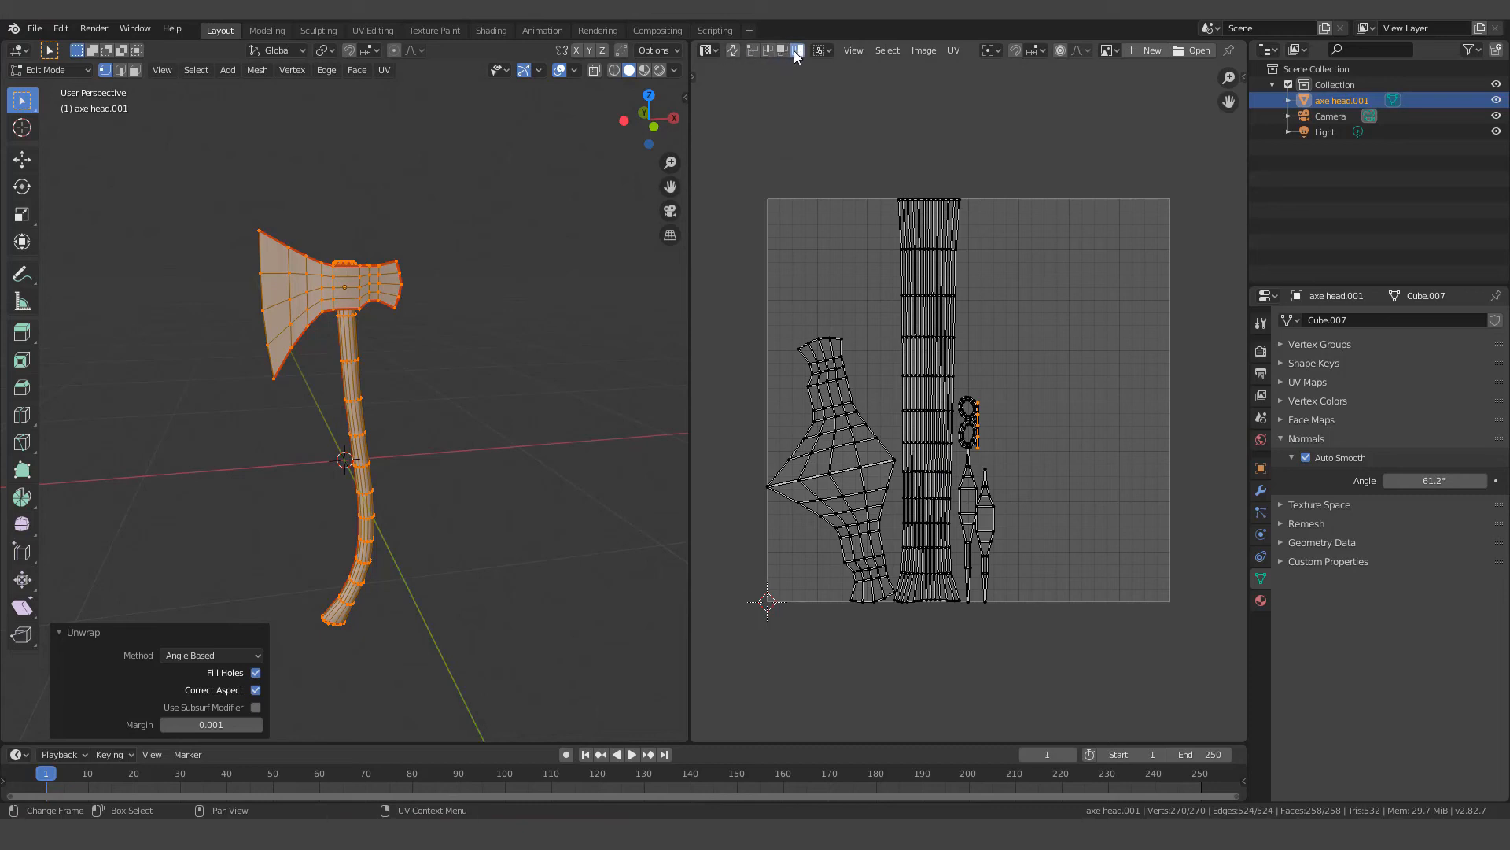
Select the handle's long UV island and its two round cap islands and move them along X to the UV square's right edge
key("l")
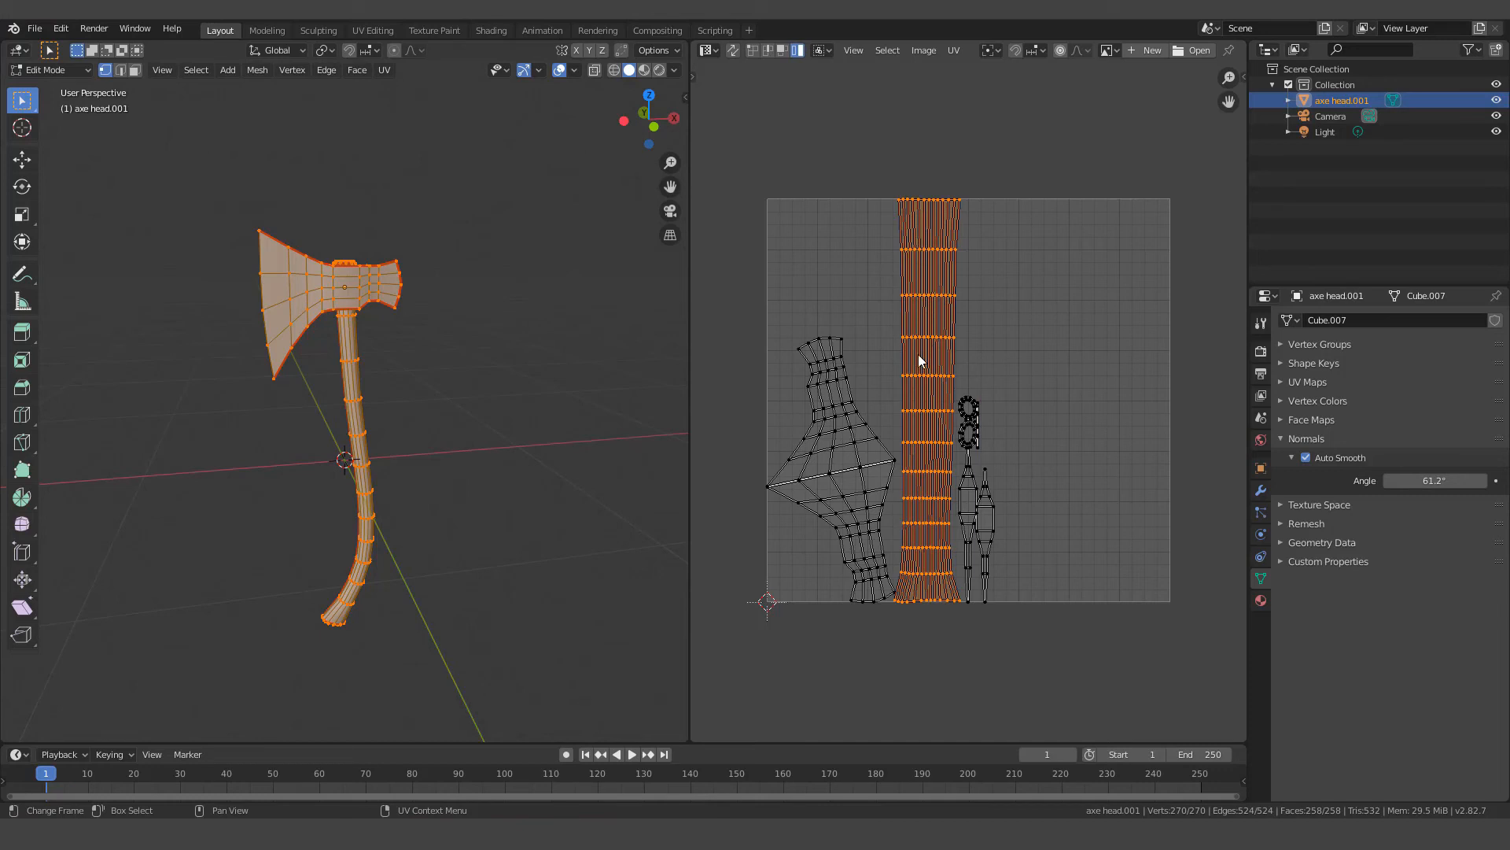
key("l")
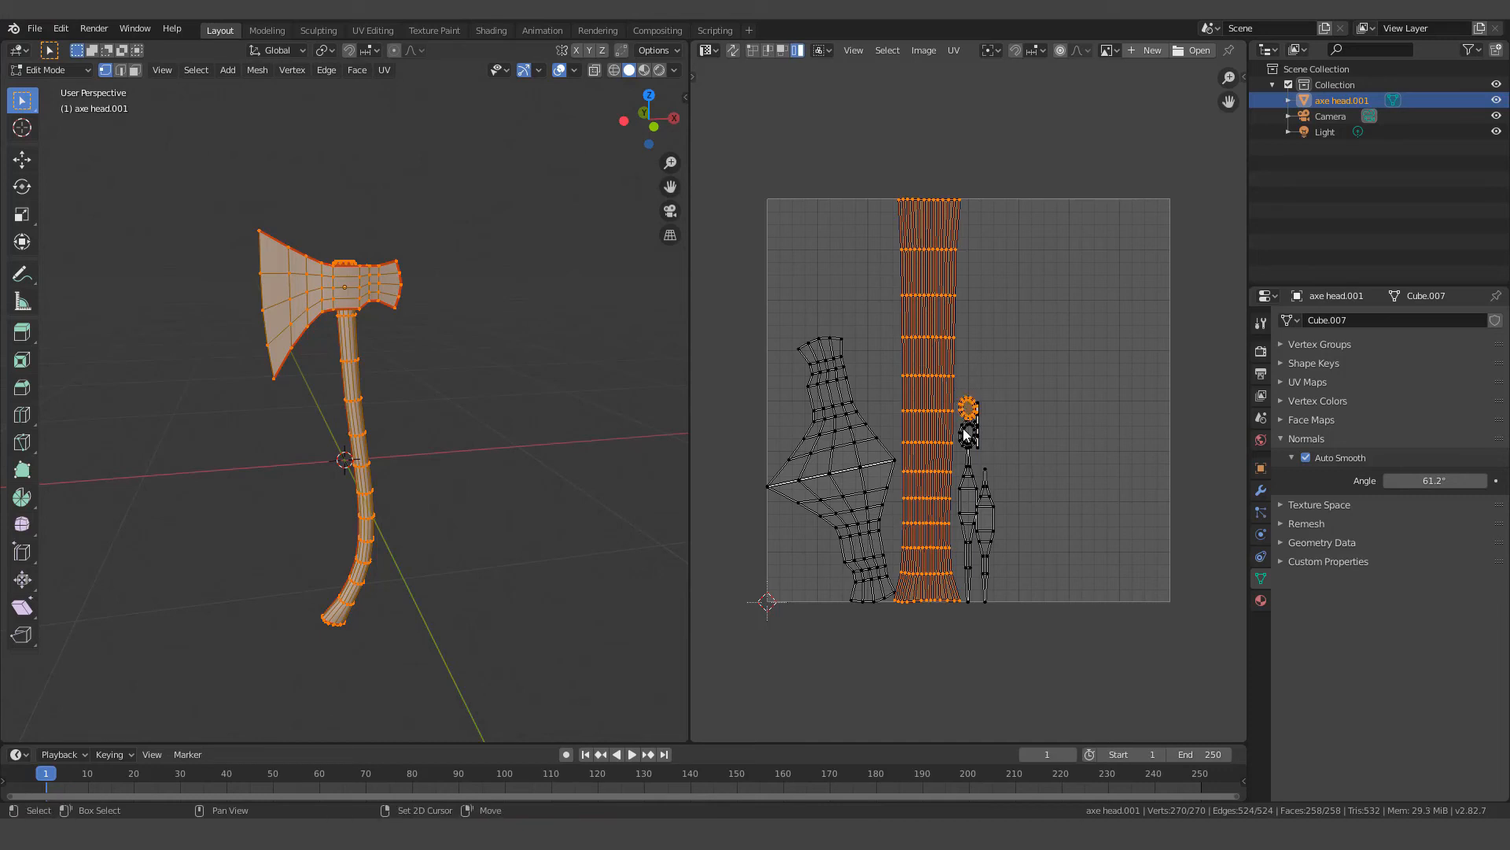
key("l")
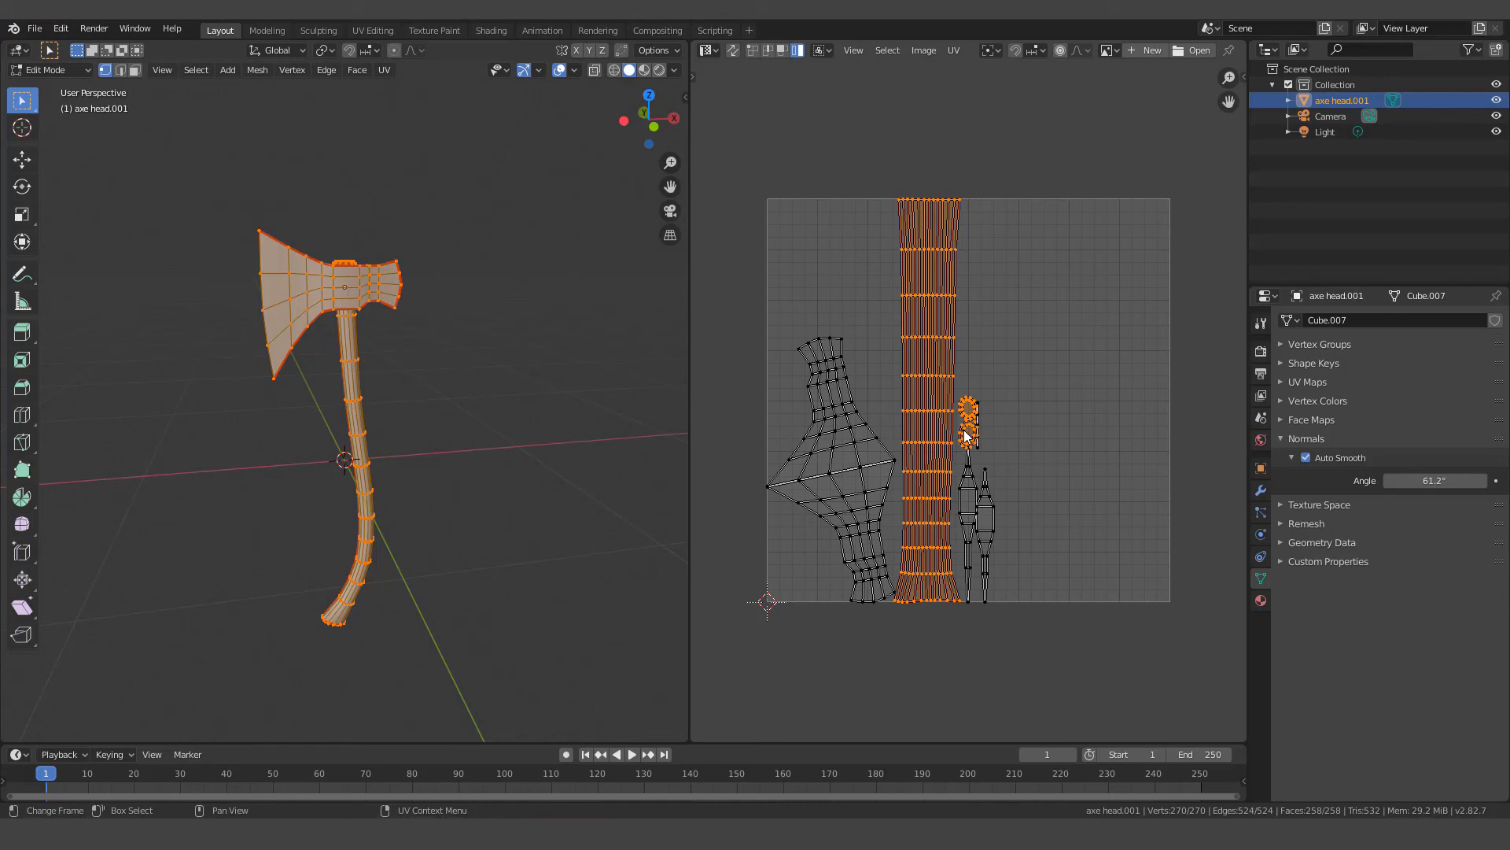
key("g")
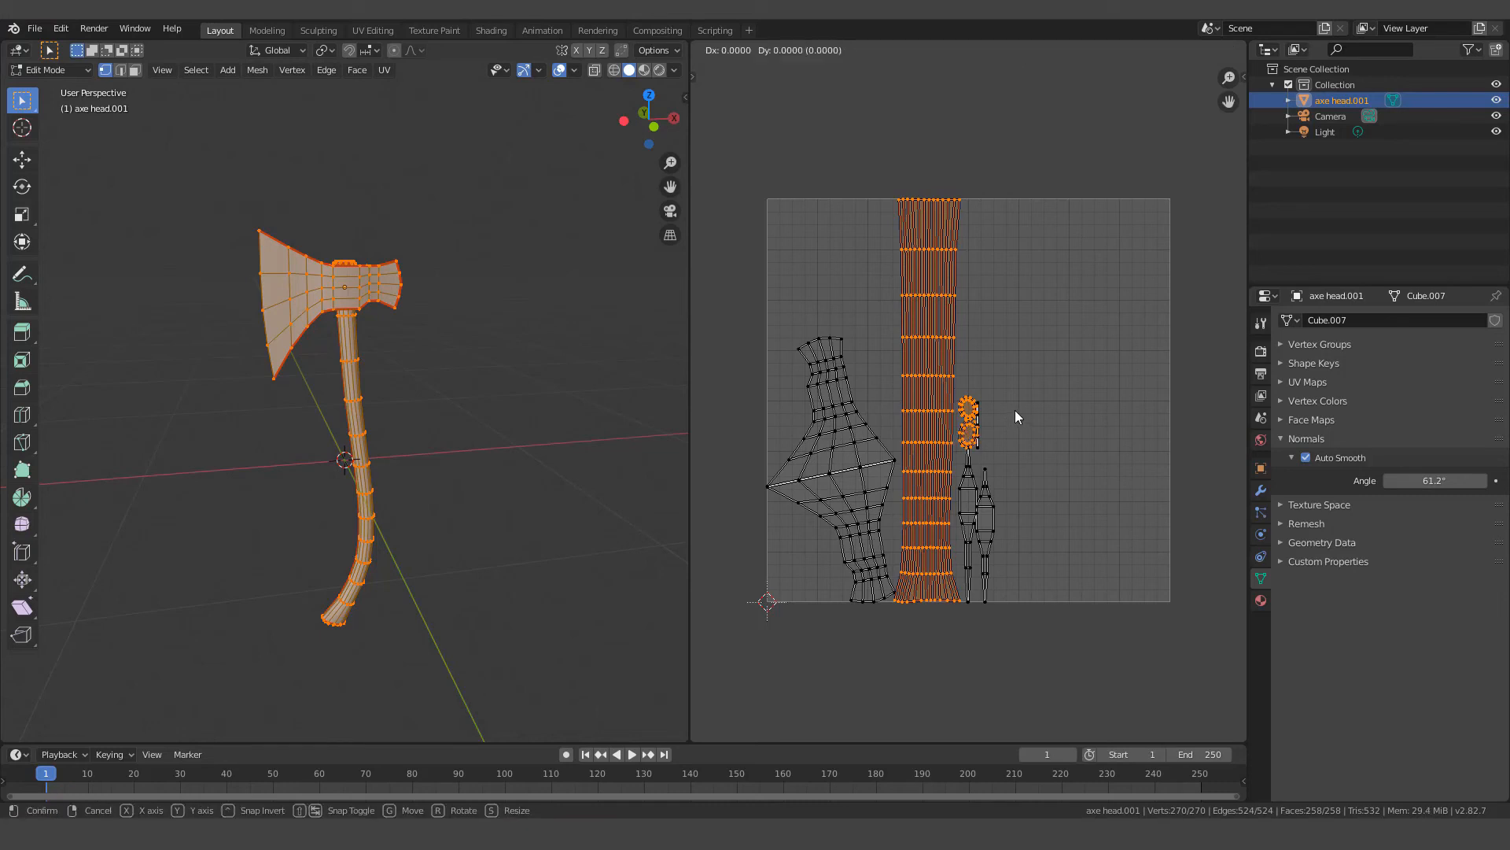
key("x")
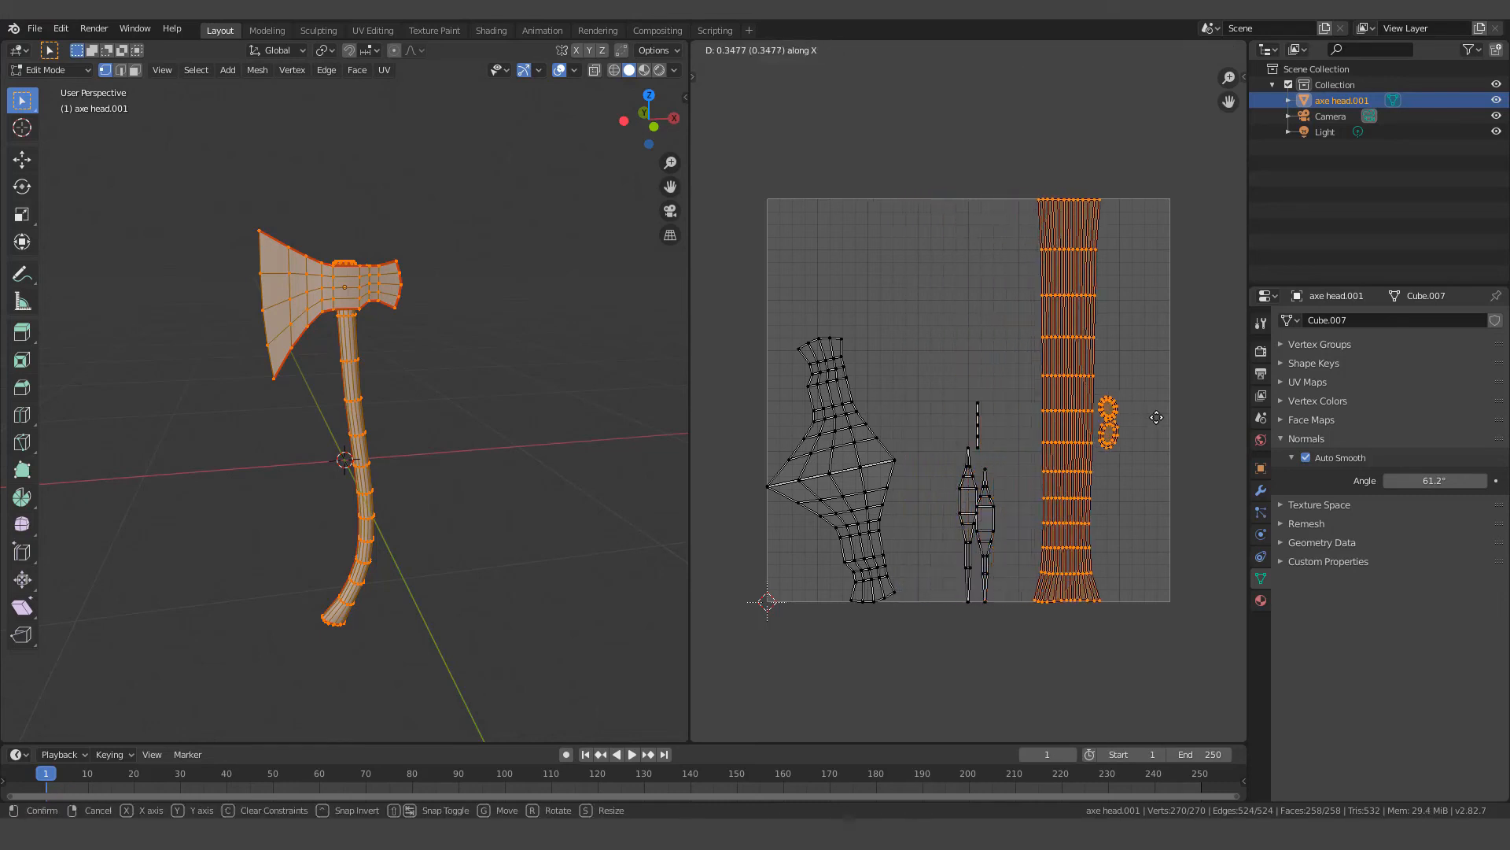
left_click(1147, 419)
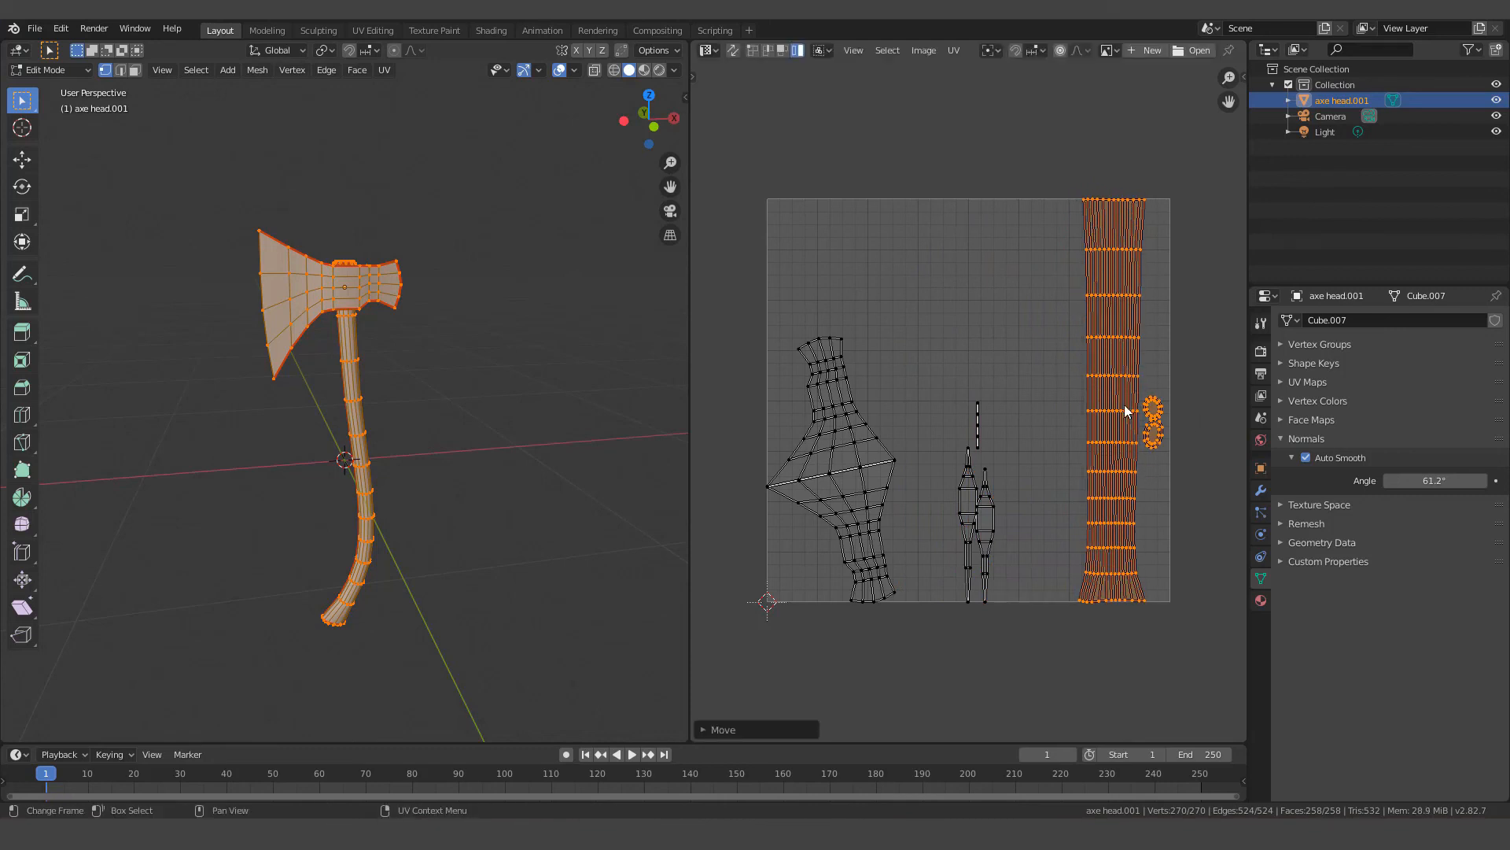
Select all the axe head's UV islands and scale them up together until the large island is about as tall as the UV square
left_click(838, 448)
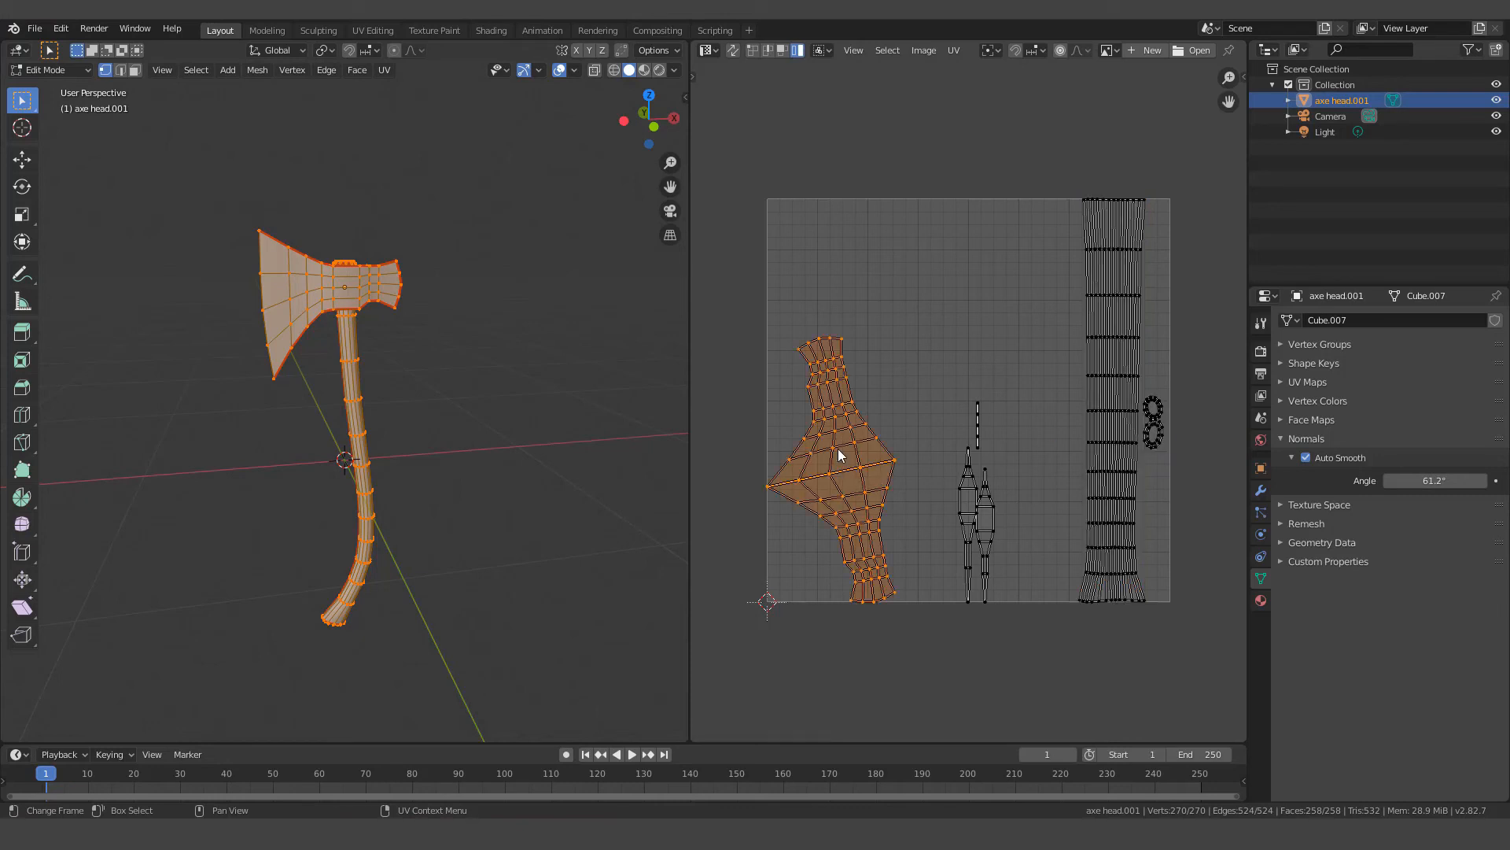
left_click(978, 428, "shift")
left_click(971, 483, "shift")
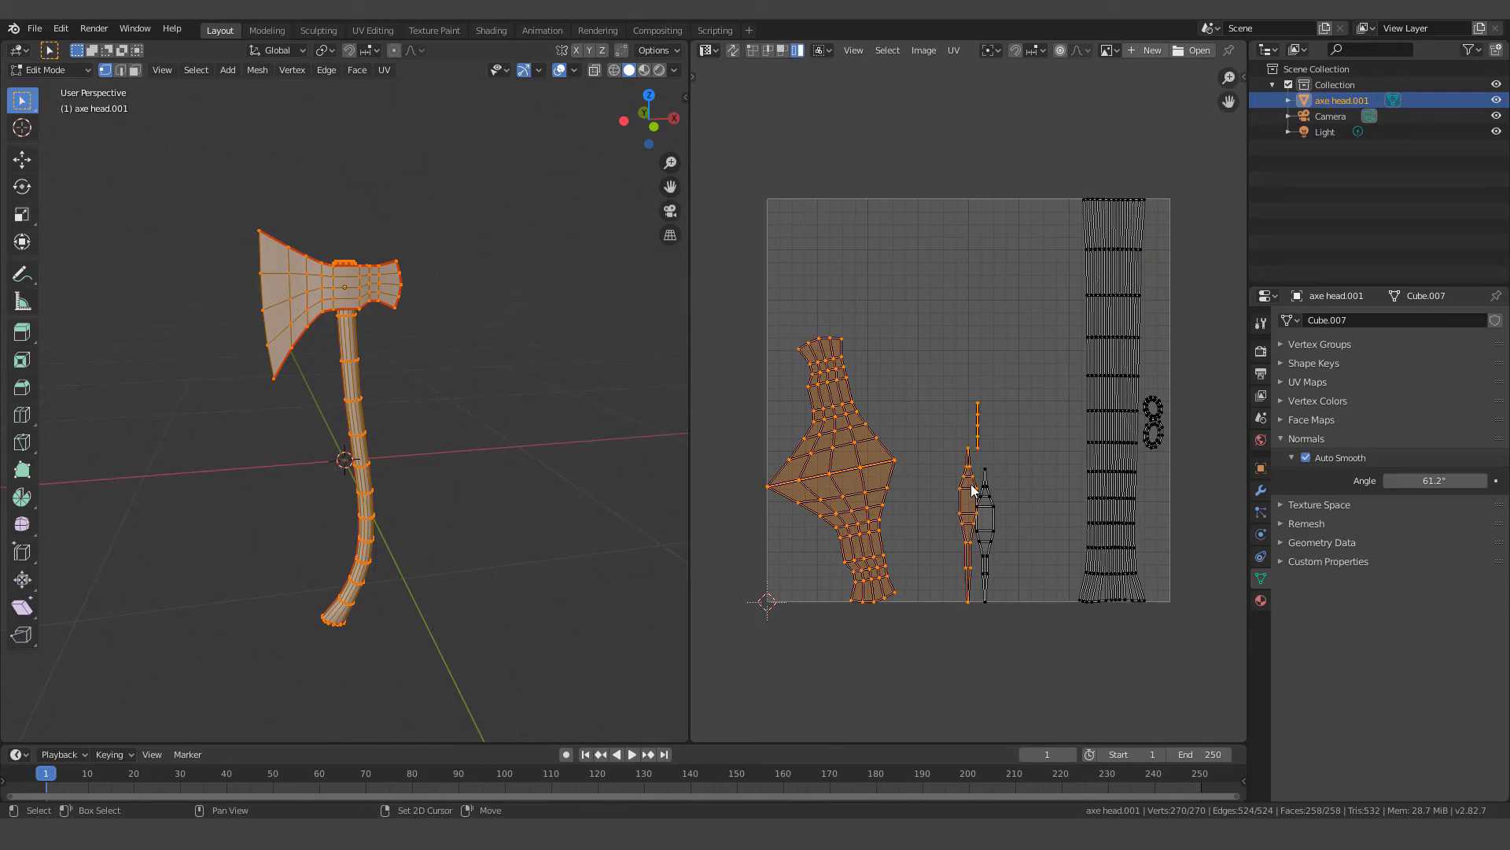
left_click(987, 498, "shift")
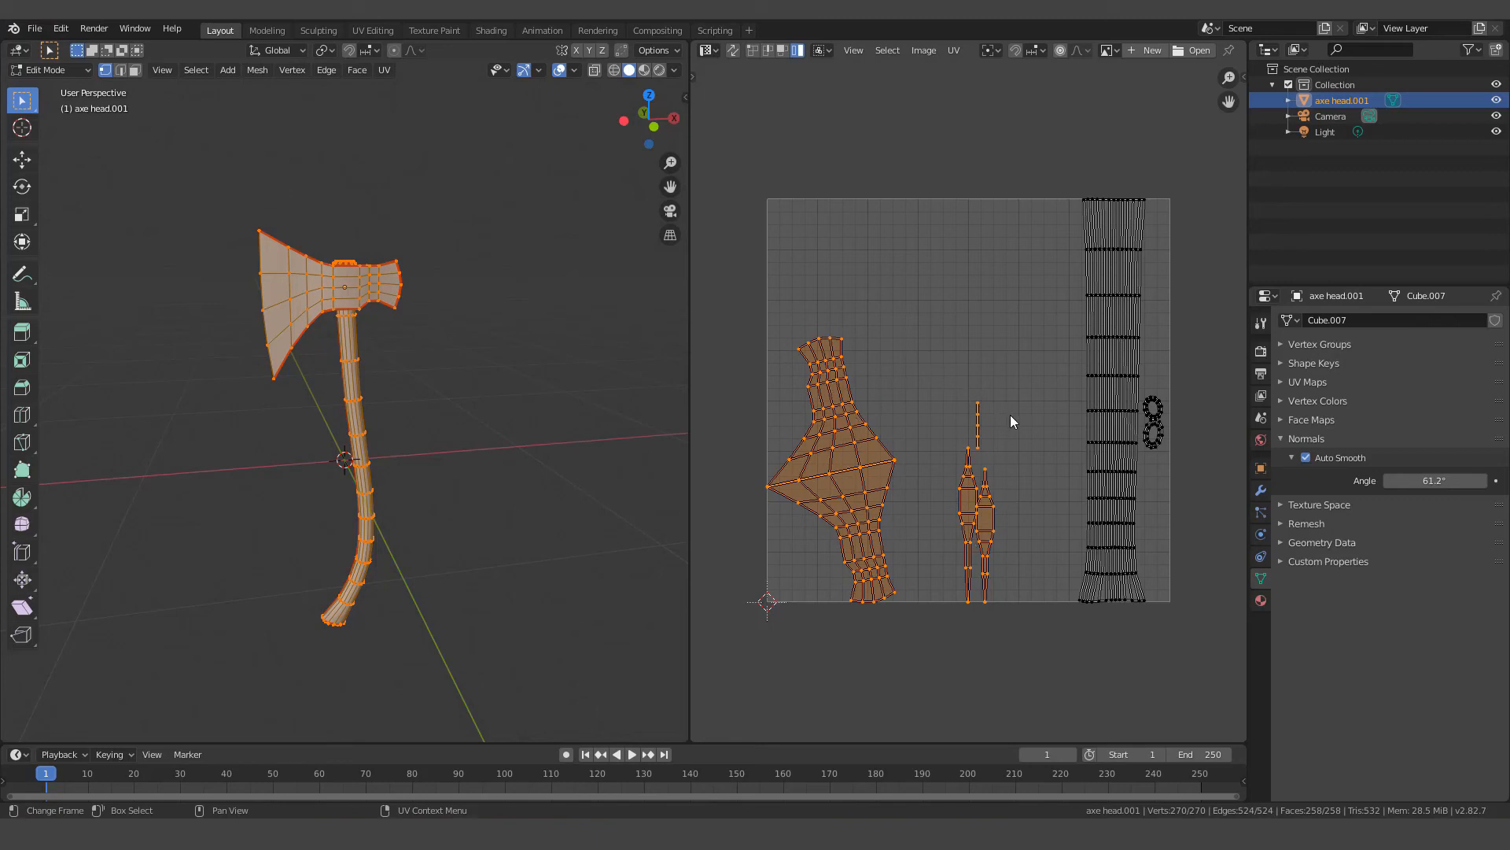
key("s")
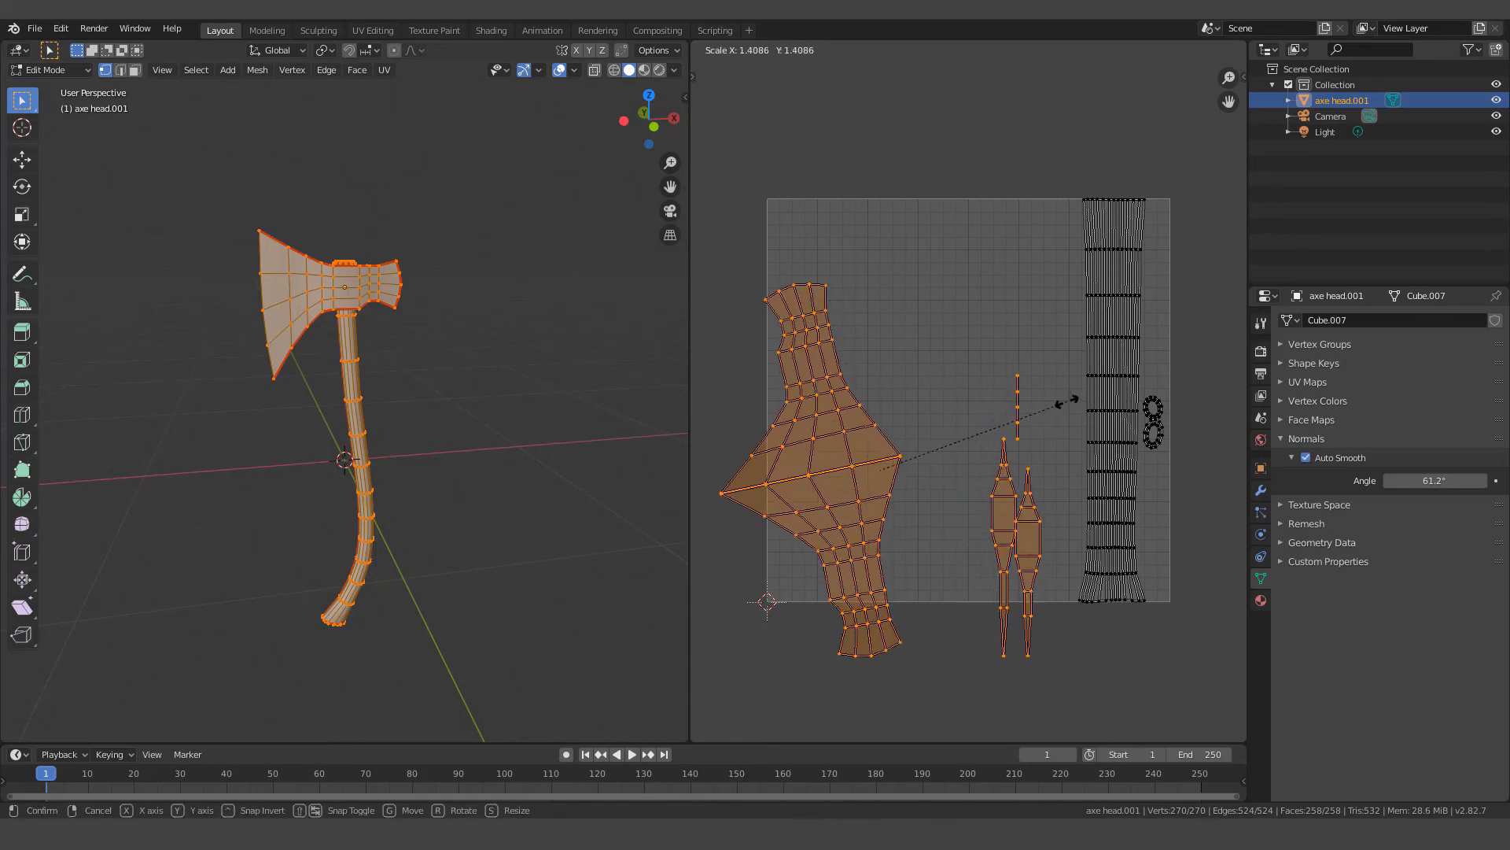
left_click(1083, 388)
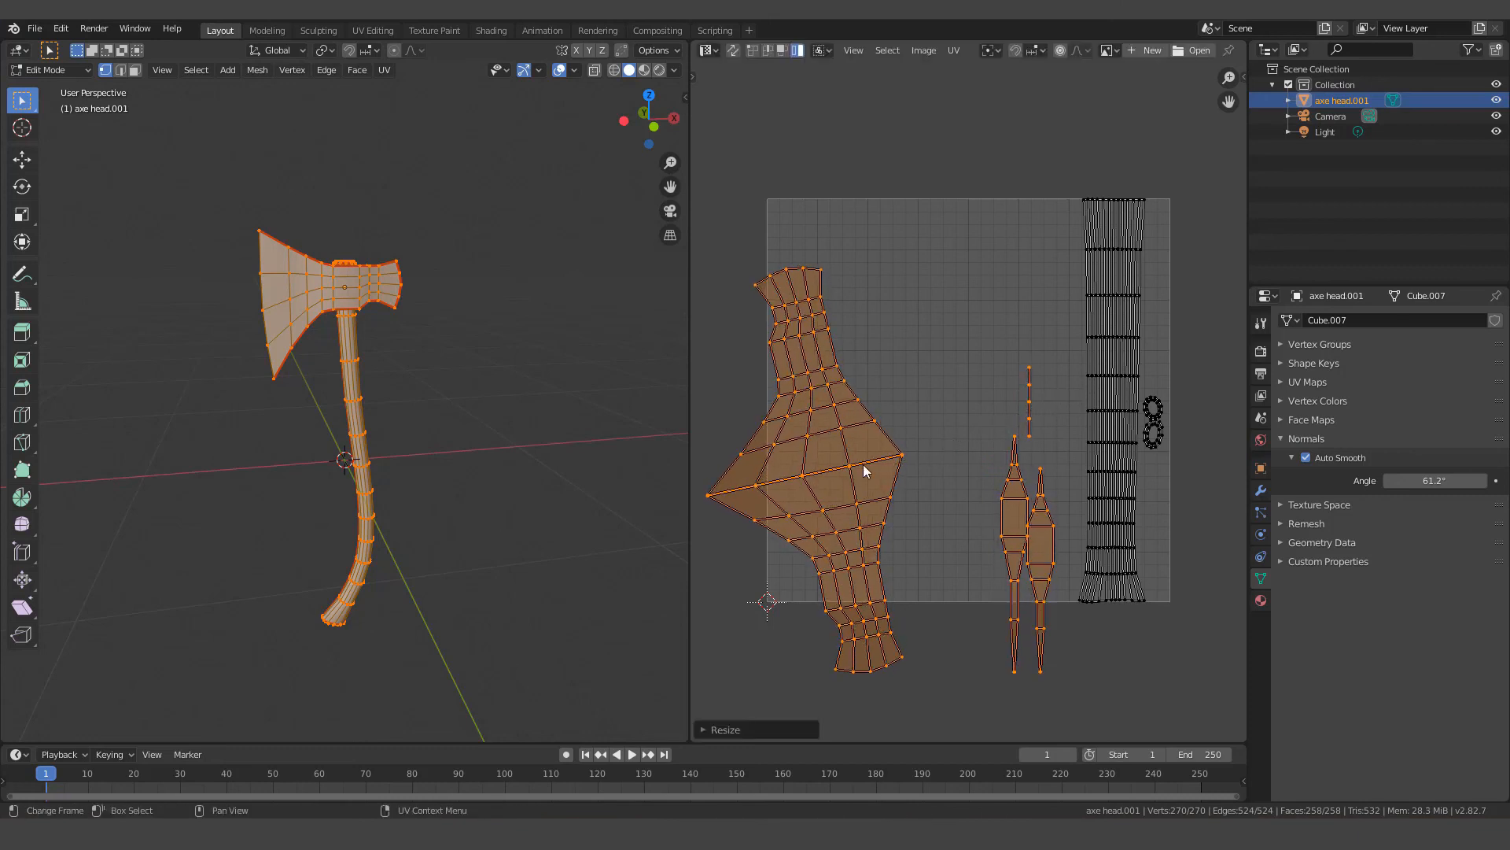
Rotate the large axe head island about 12° to stand upright and move it into the left part of the UV square
left_click(823, 428)
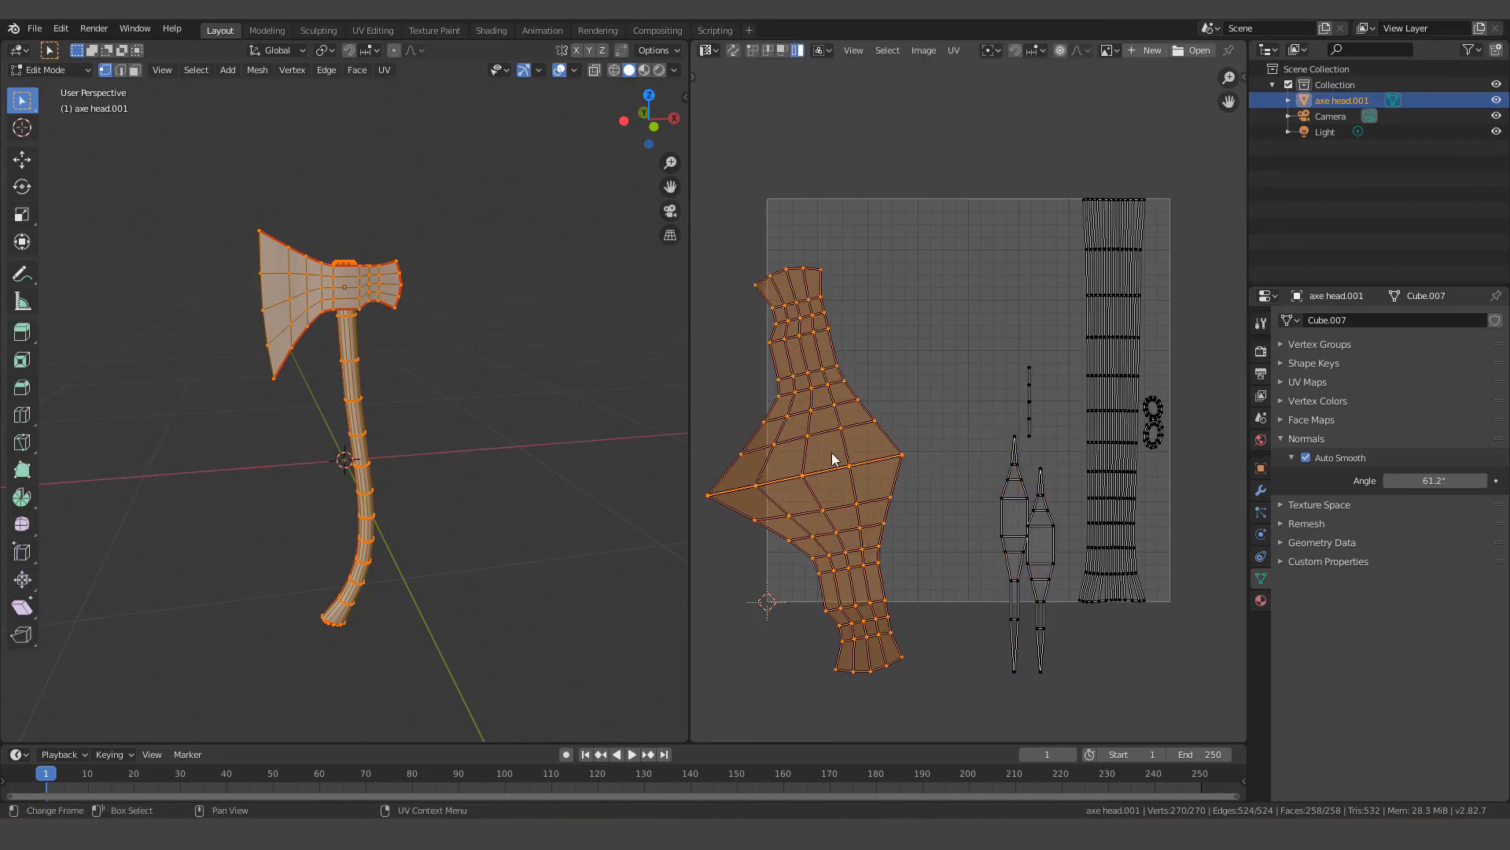
key("r")
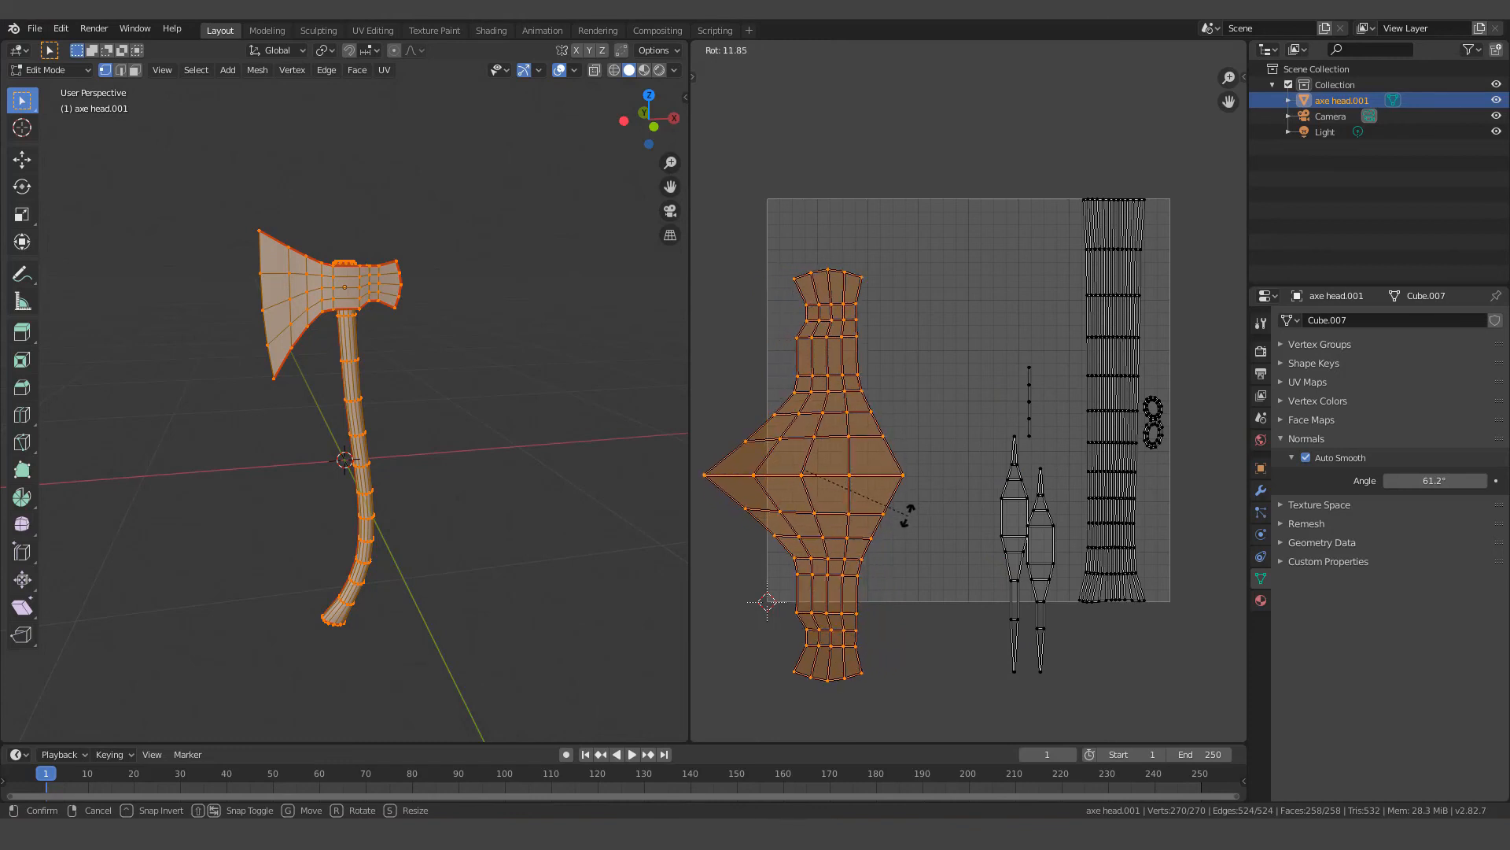
left_click(906, 514)
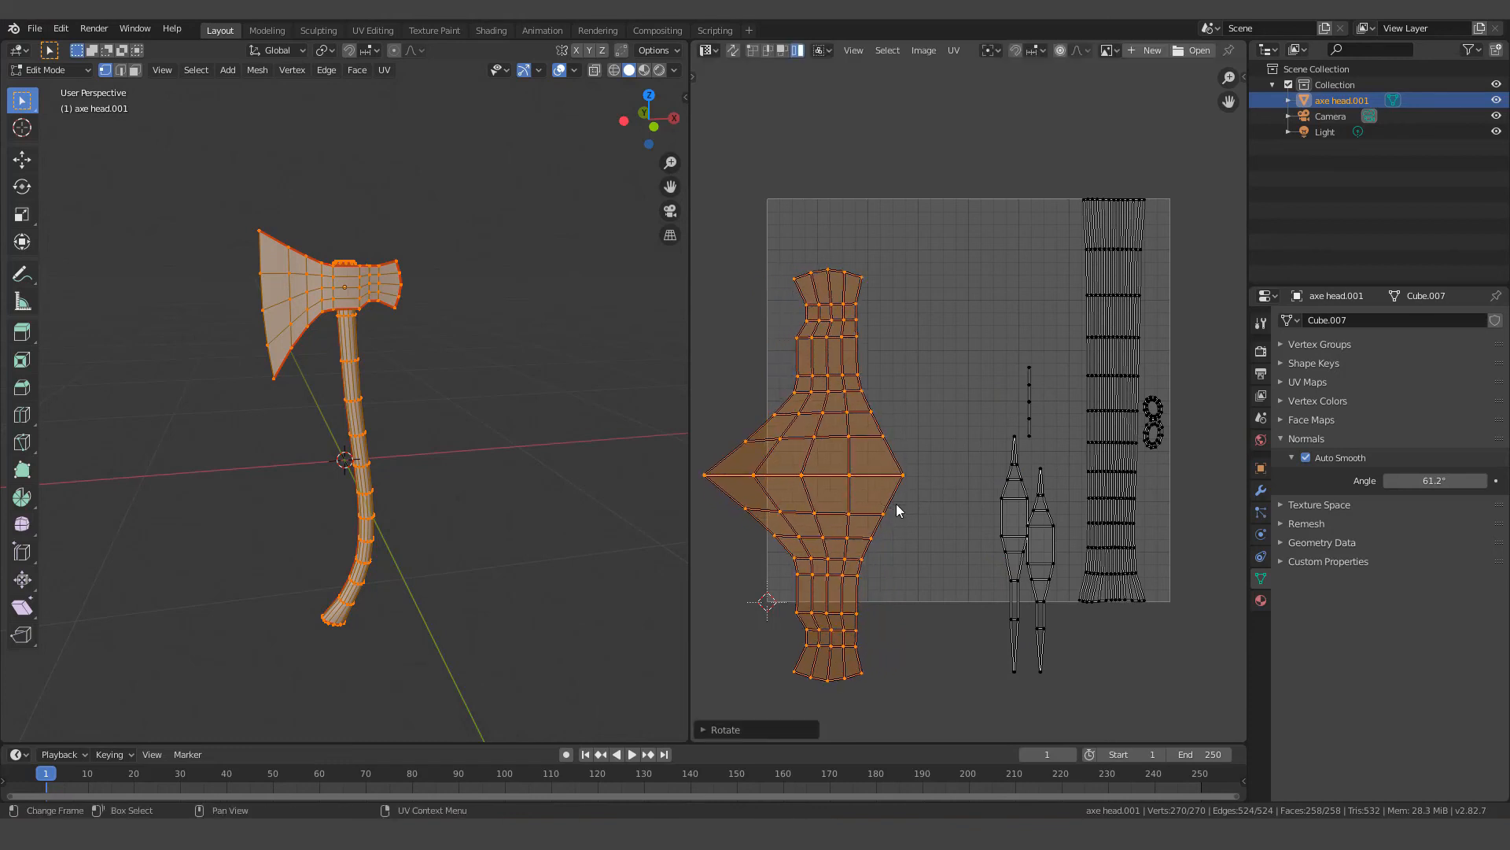
key("g")
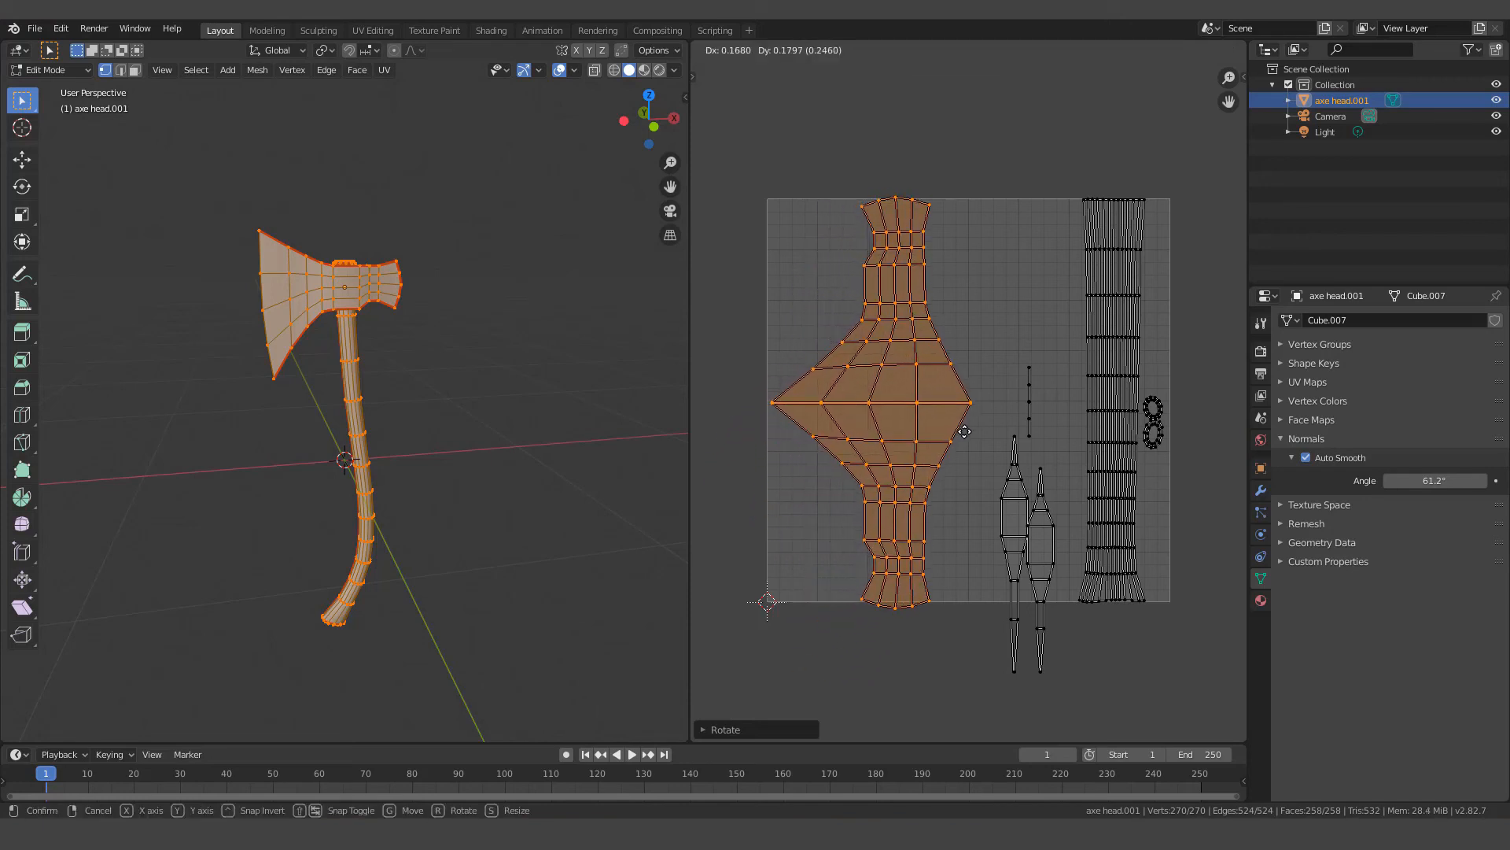
left_click(964, 434)
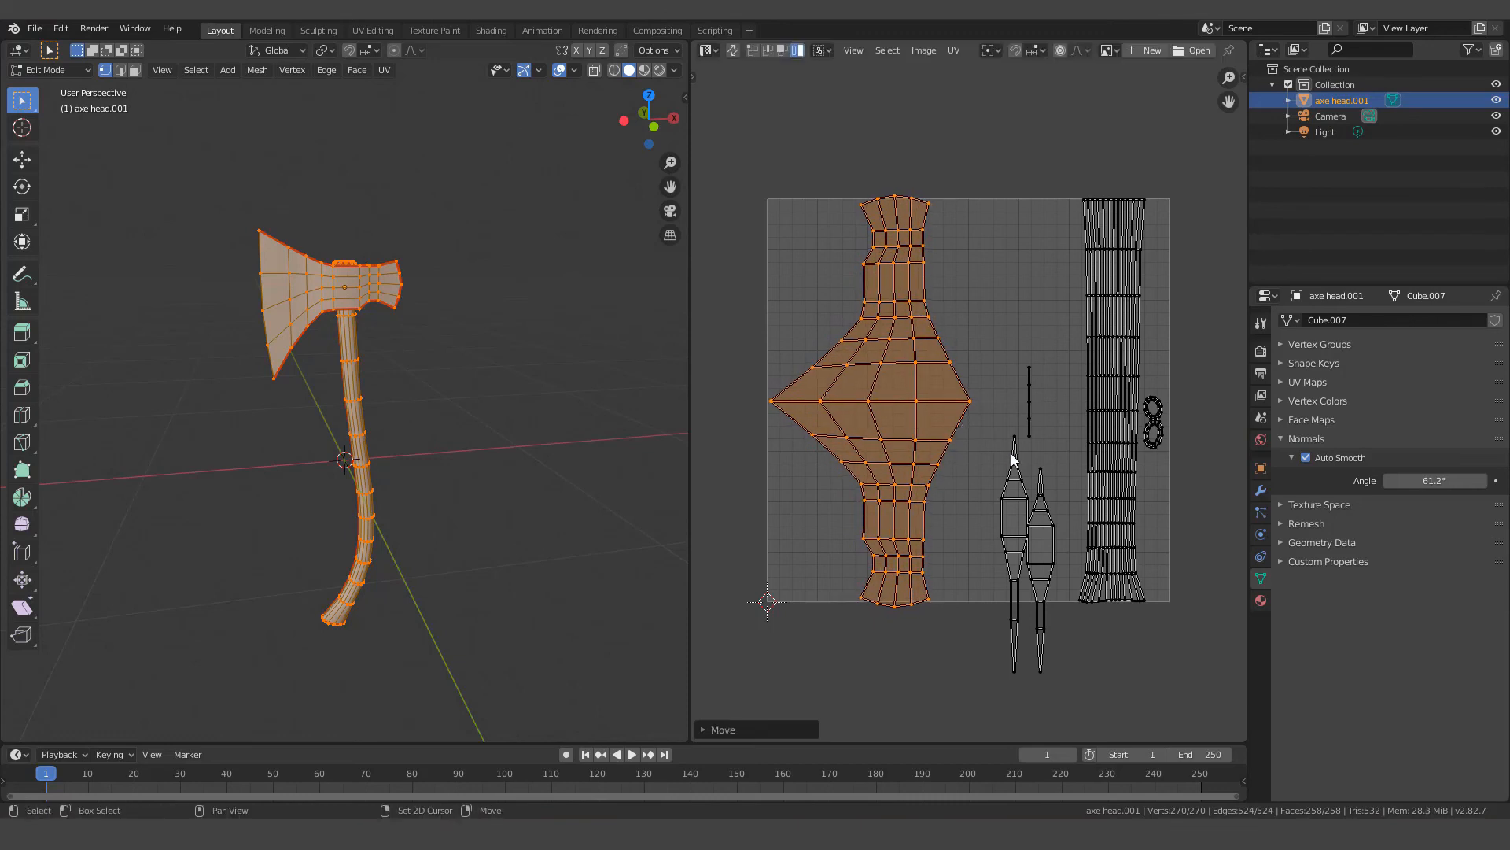
Add the three narrow islands to the selected axe head island and scale them all down slightly, to about 0.95
left_click(1018, 475, "shift")
left_click(1027, 408, "shift")
left_click(1041, 493, "shift")
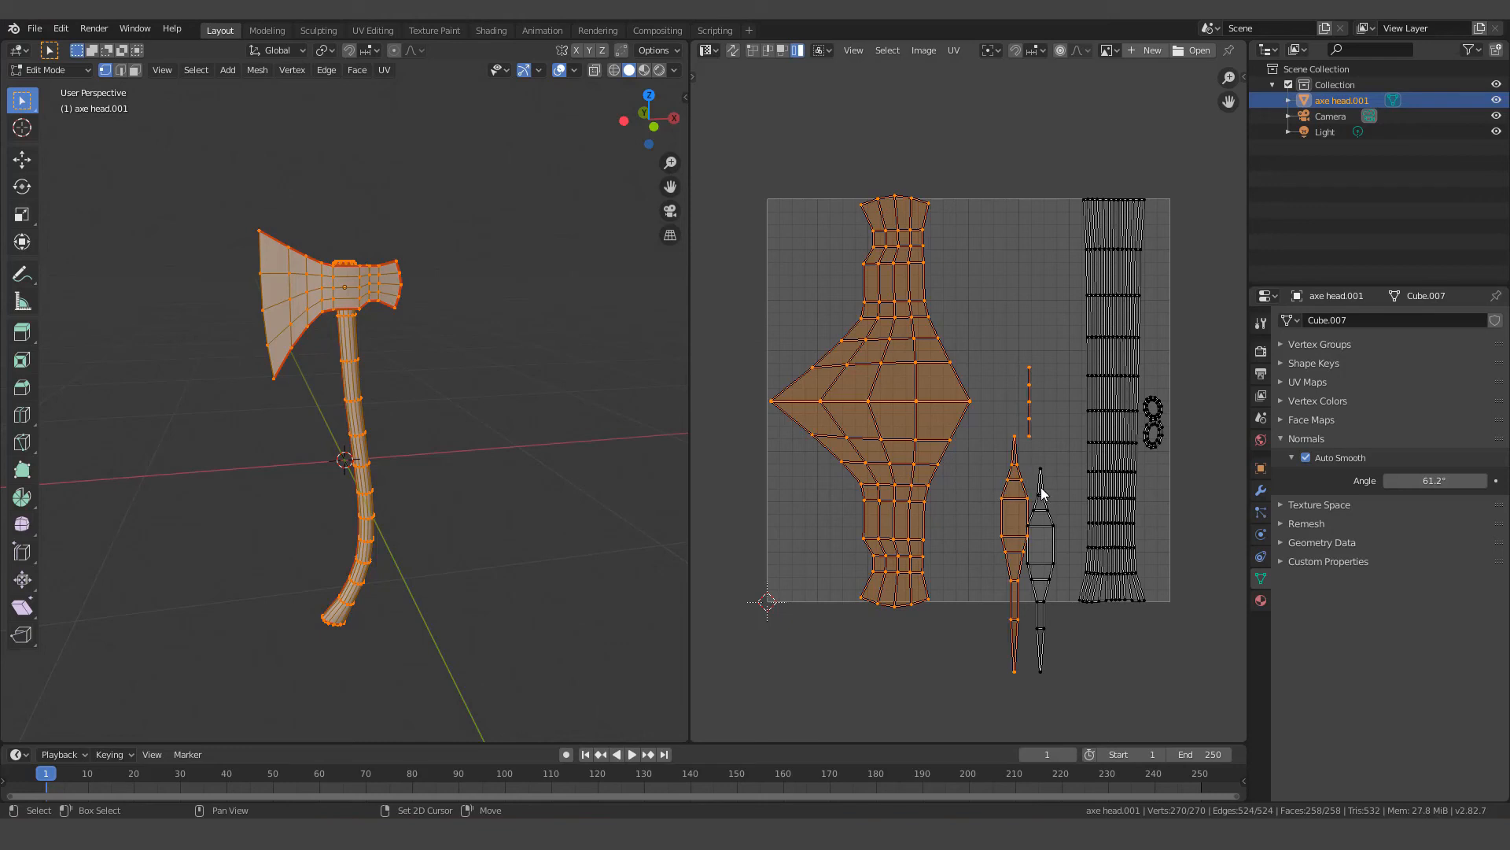
key("s")
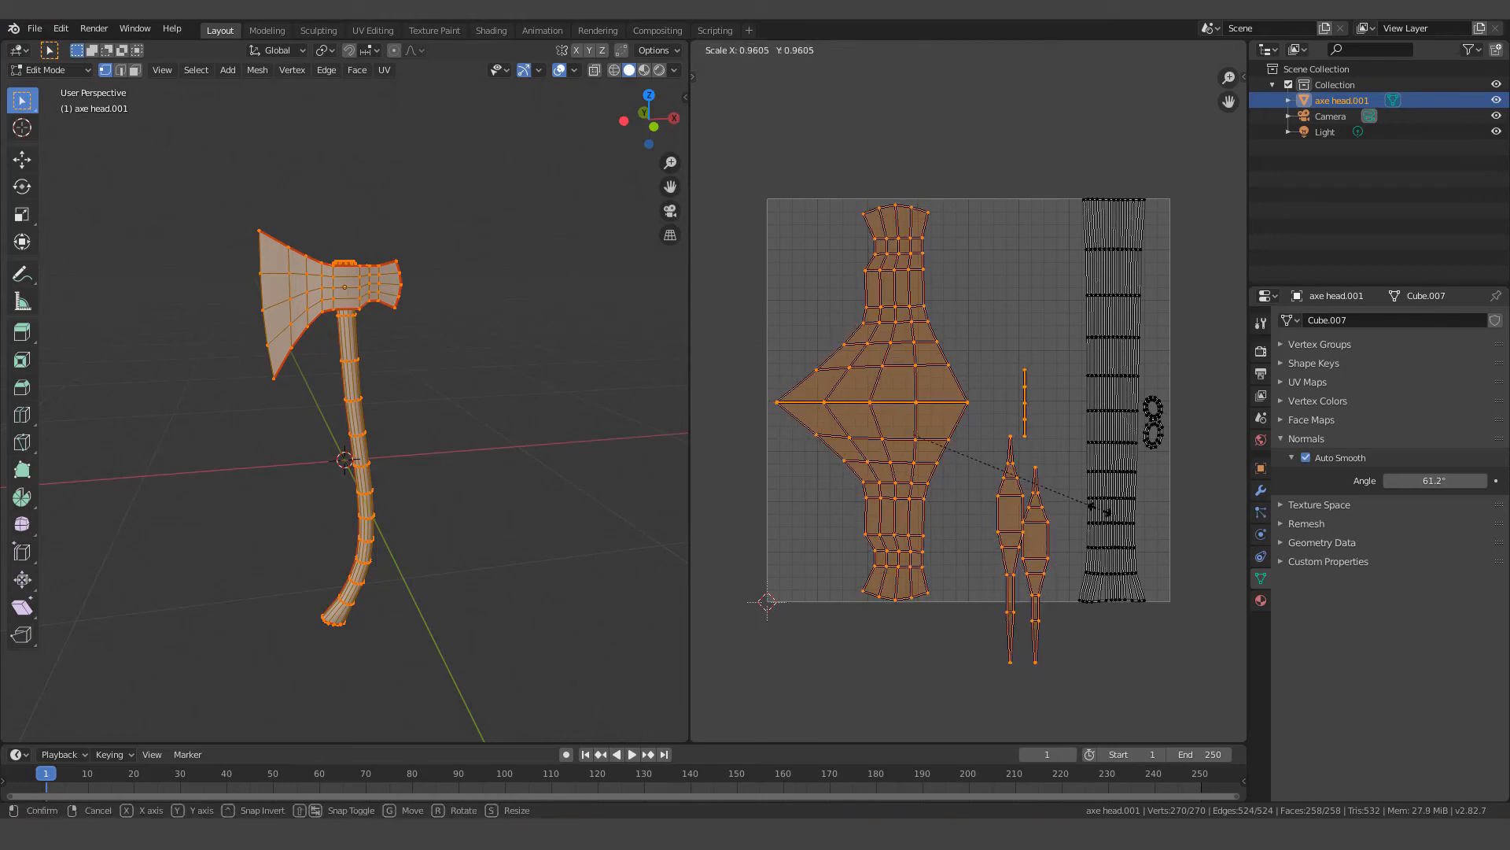
left_click(1100, 515)
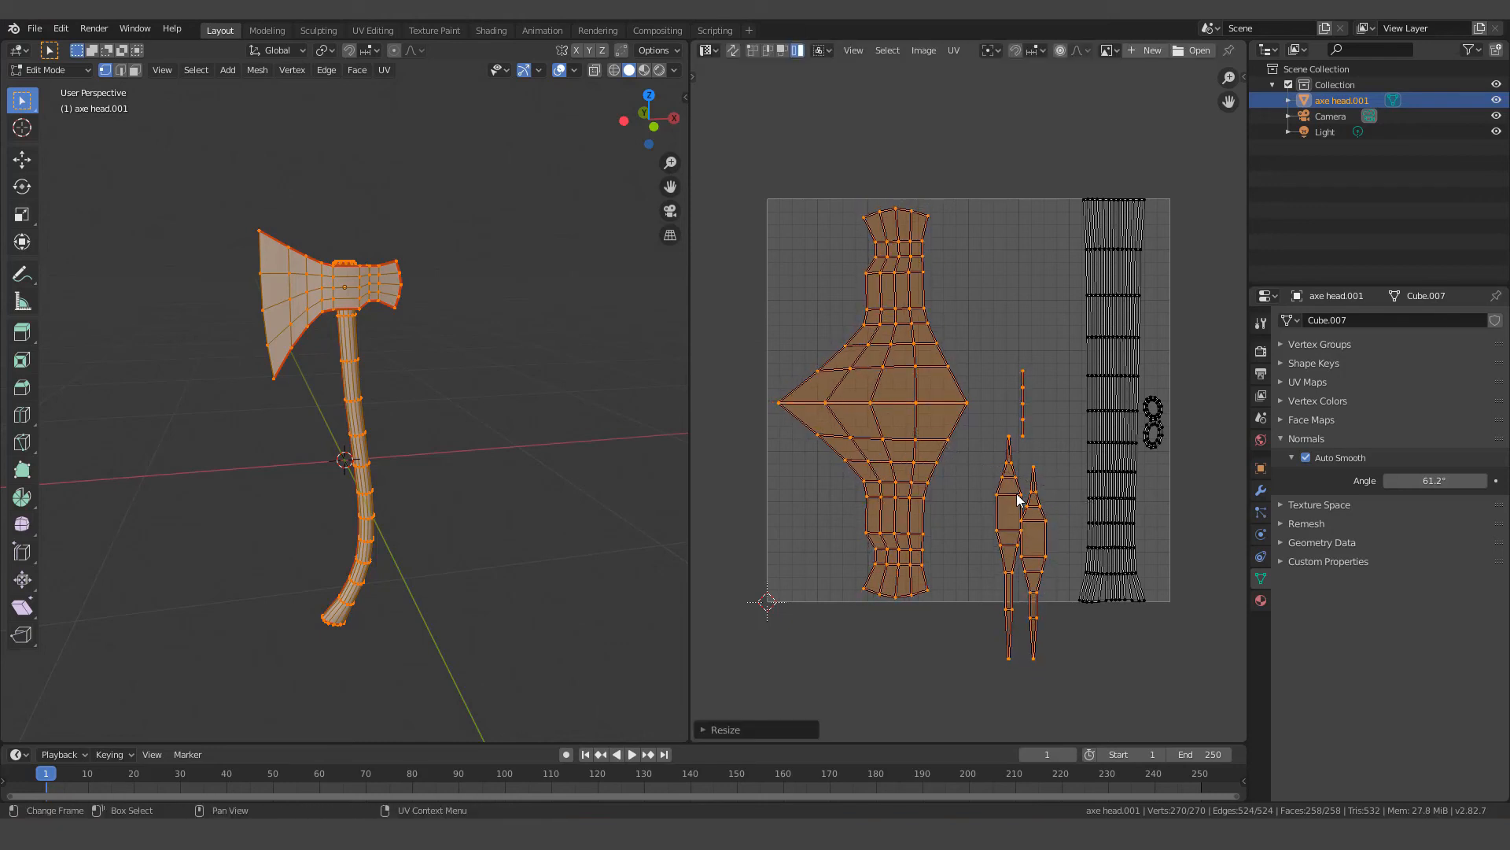
Move the three narrow axe head islands side by side into the gap between the large head island and the handle island
left_click(1016, 500)
key("g")
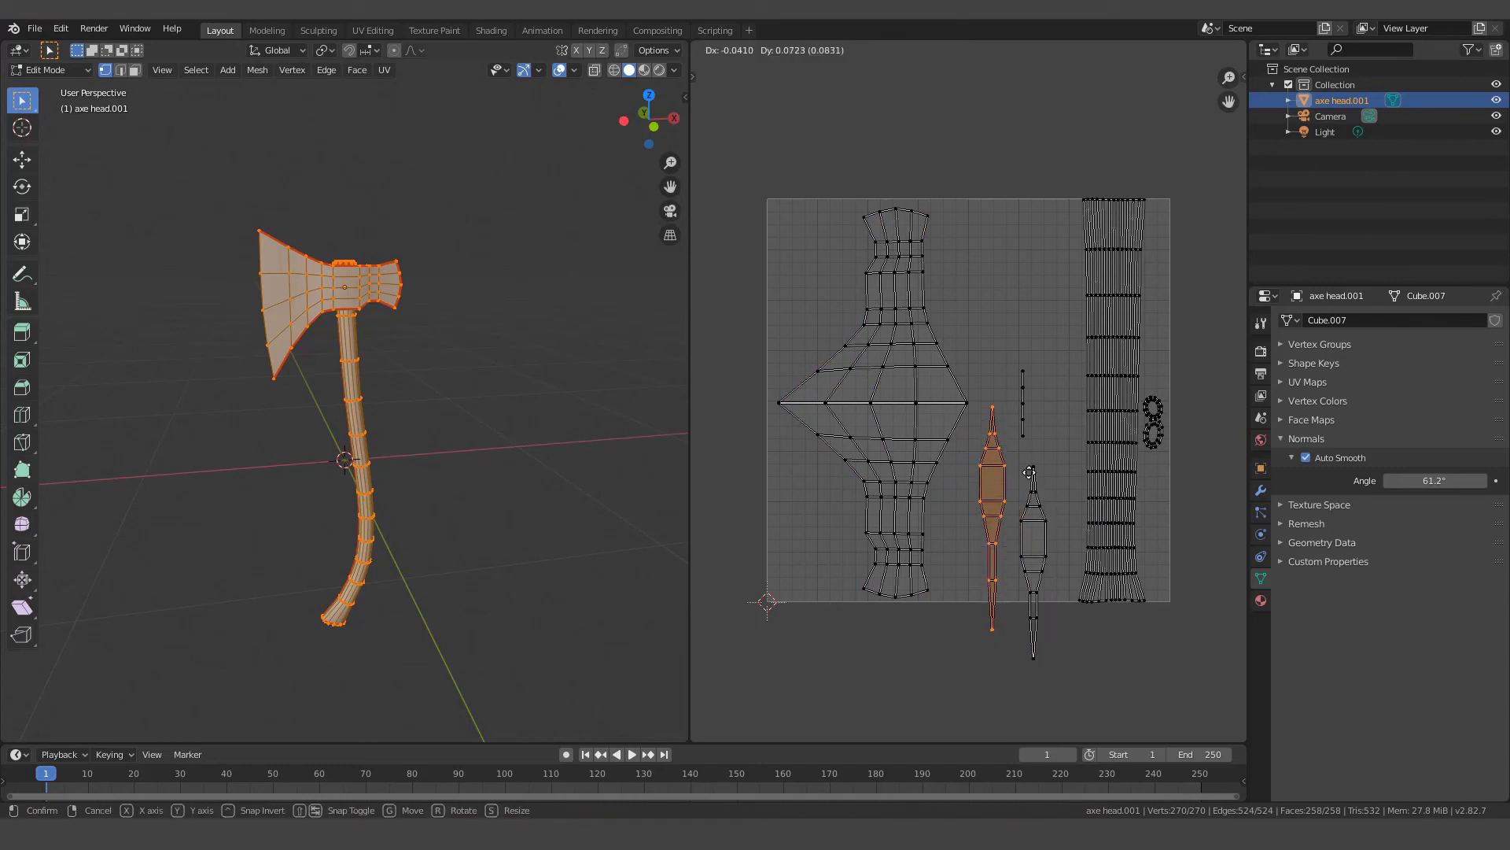
left_click(1027, 407)
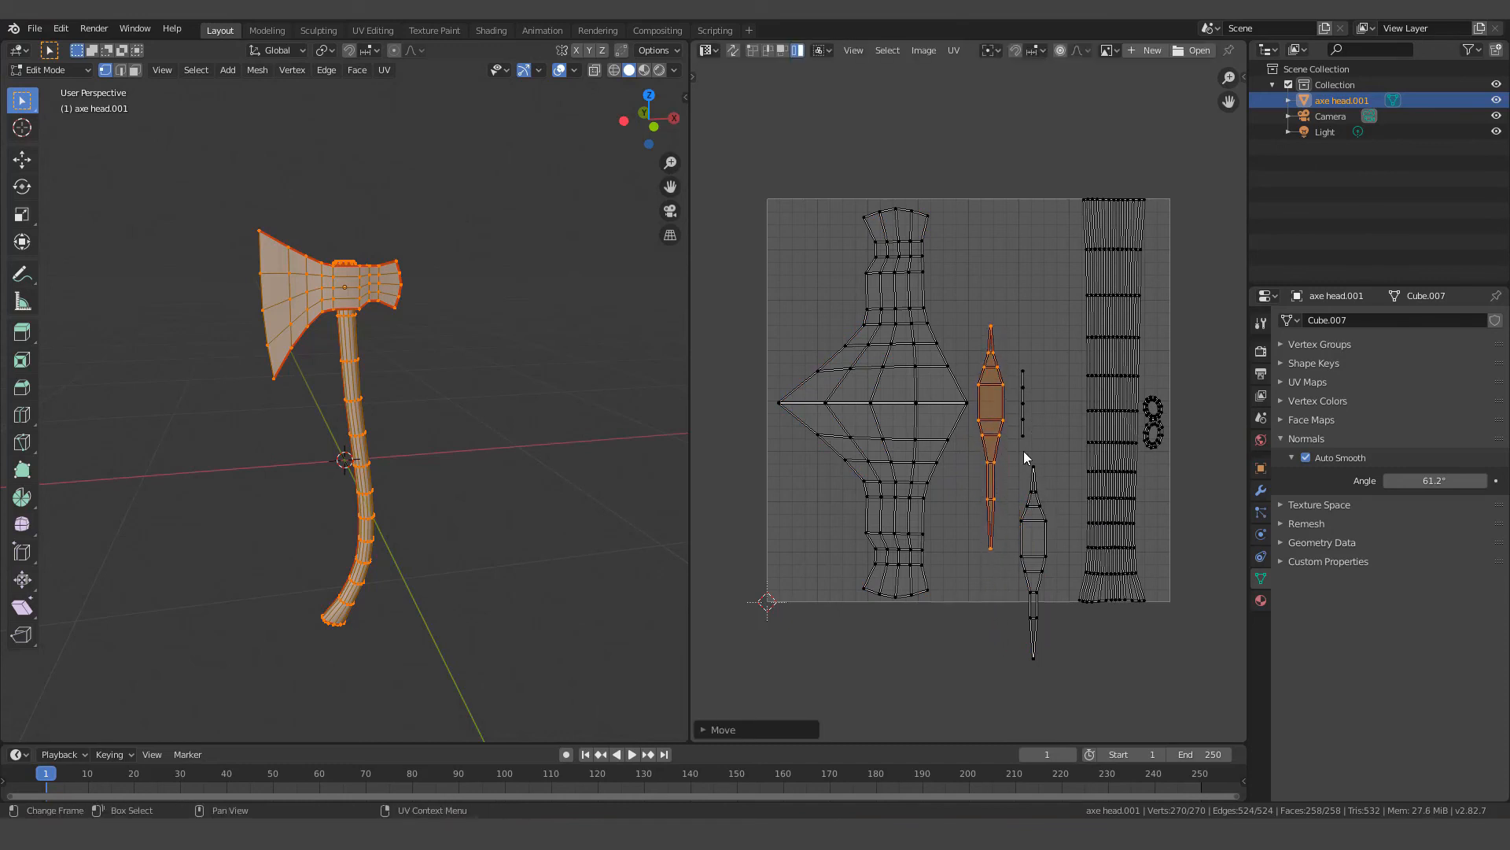
left_click(1031, 413)
key("g")
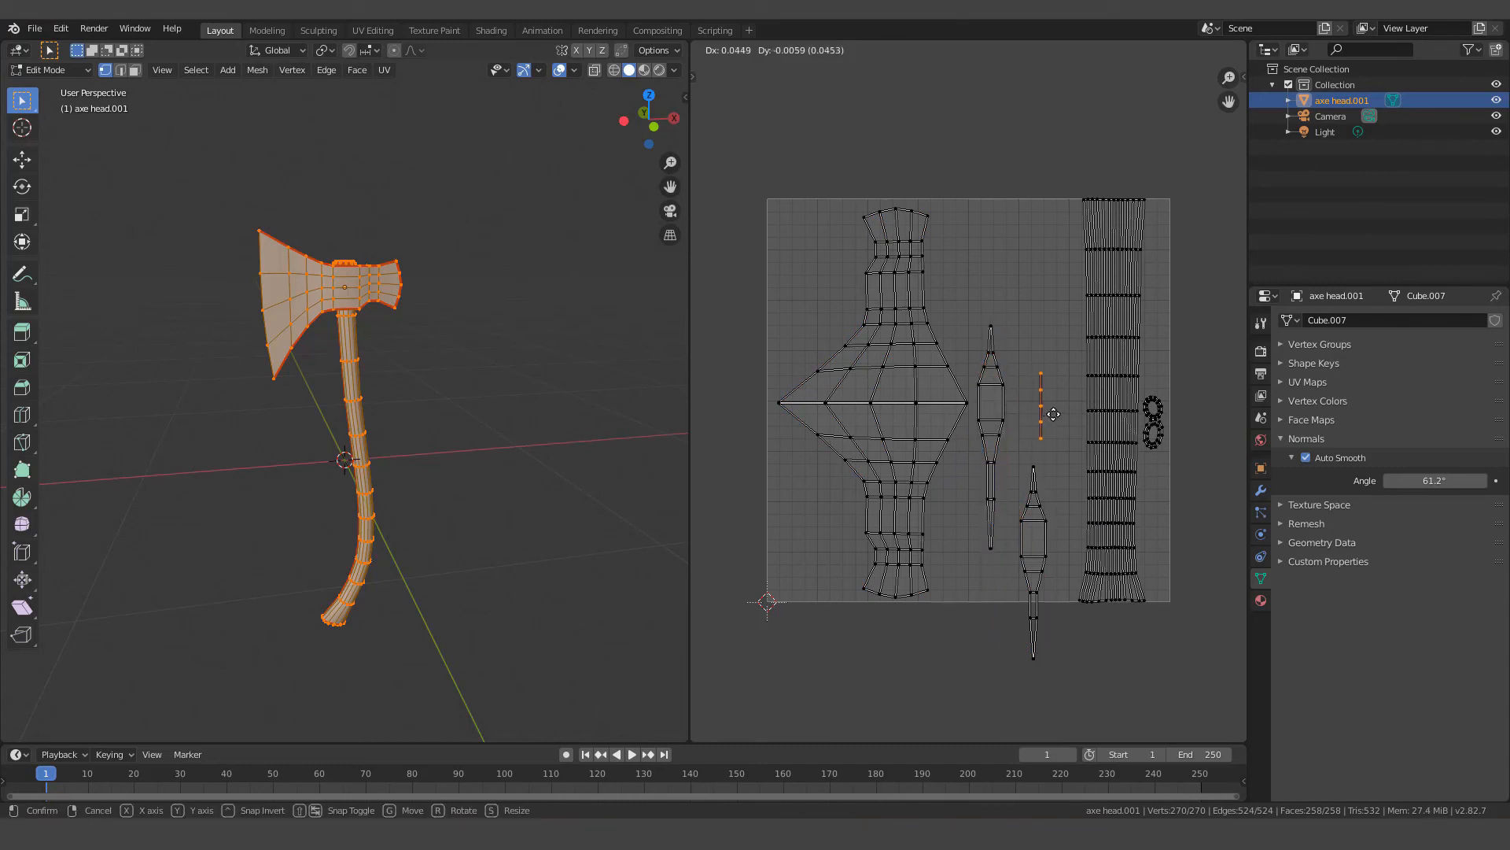
left_click(1065, 409)
left_click(1035, 502)
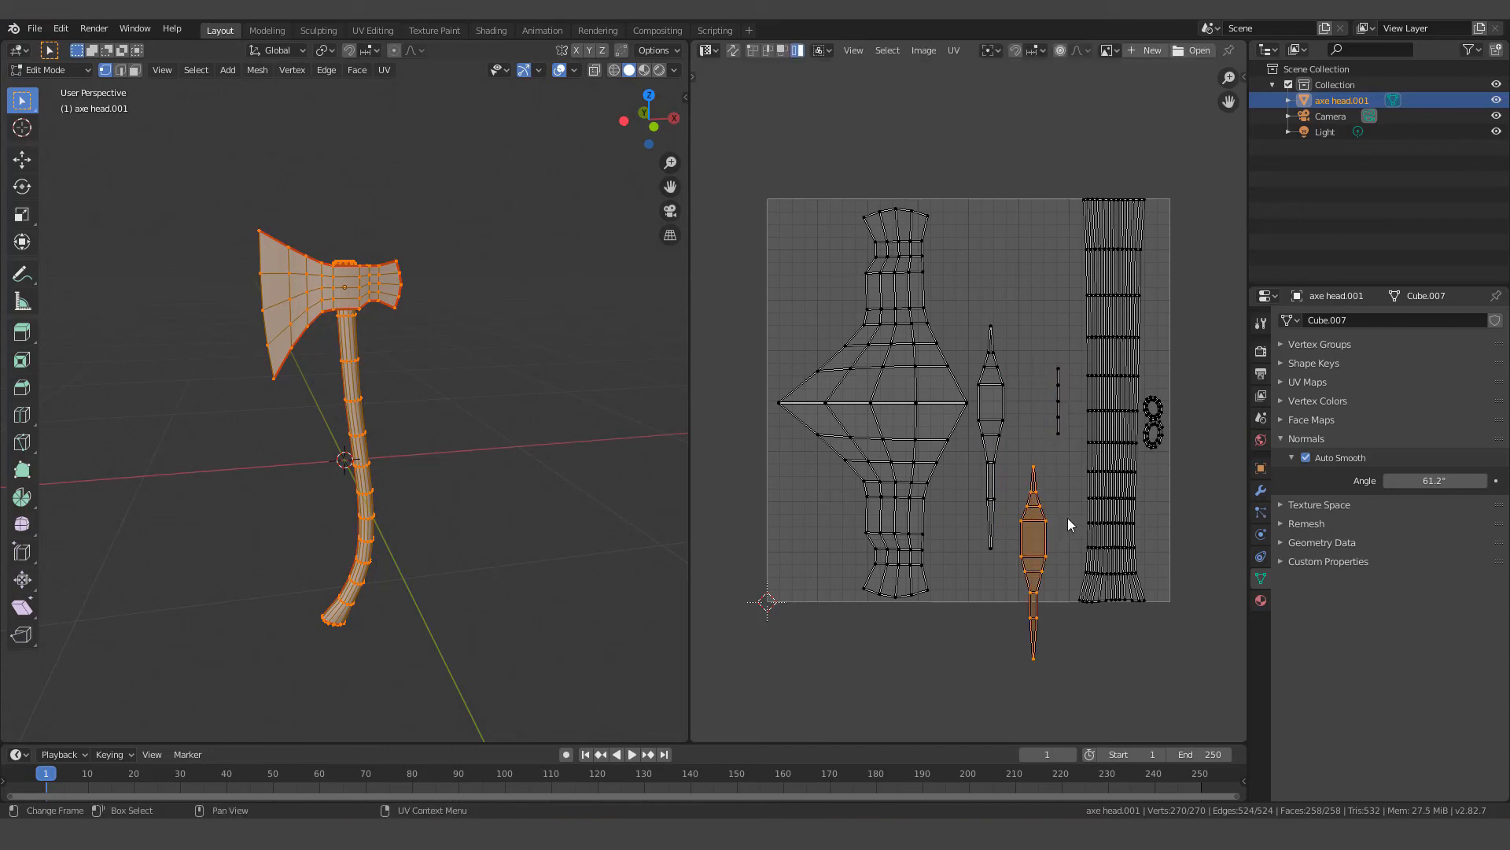
key("g")
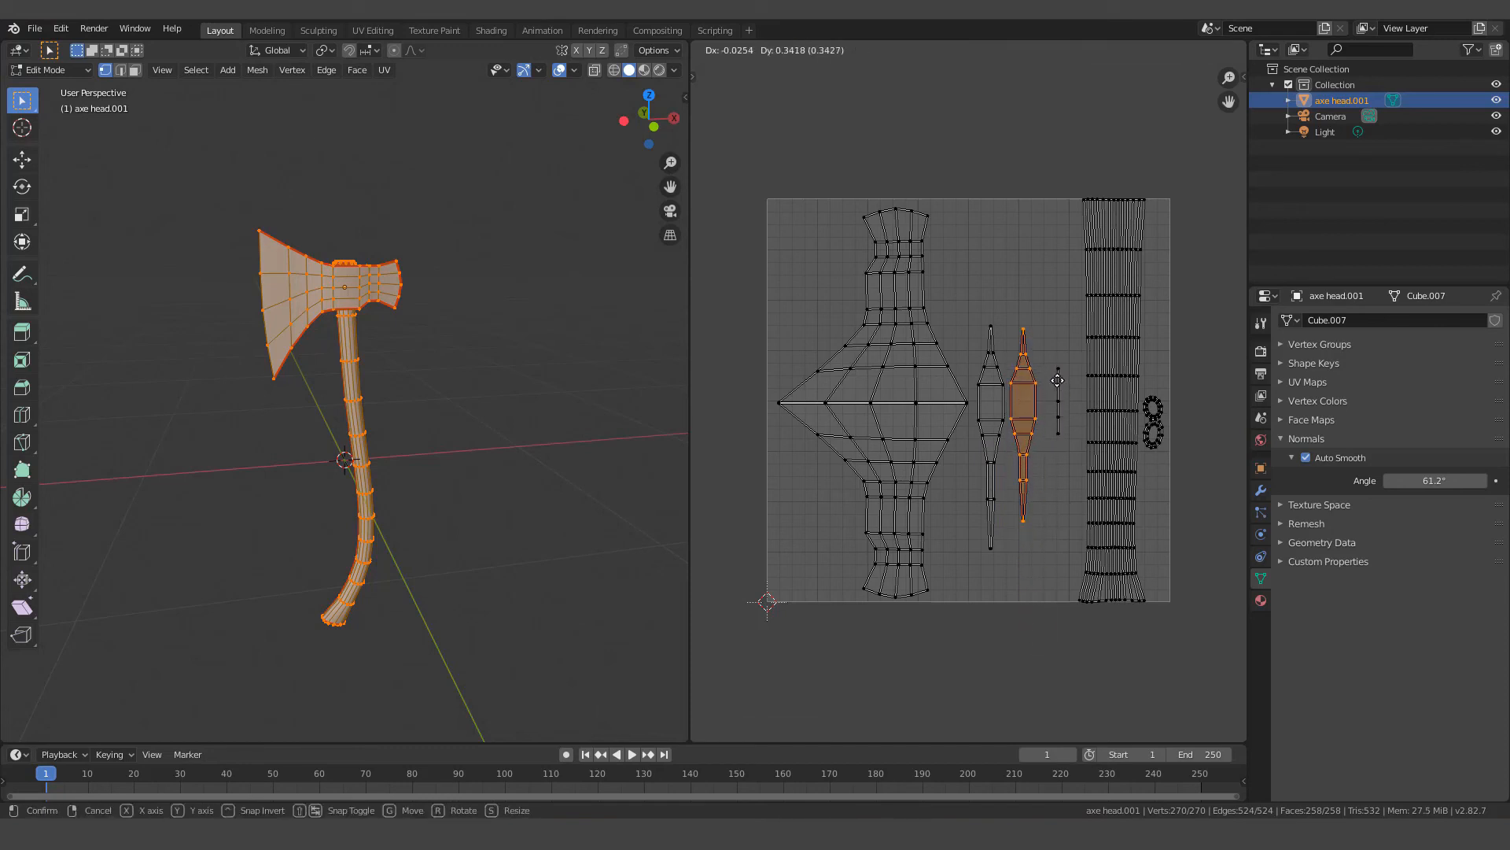
left_click(1058, 381)
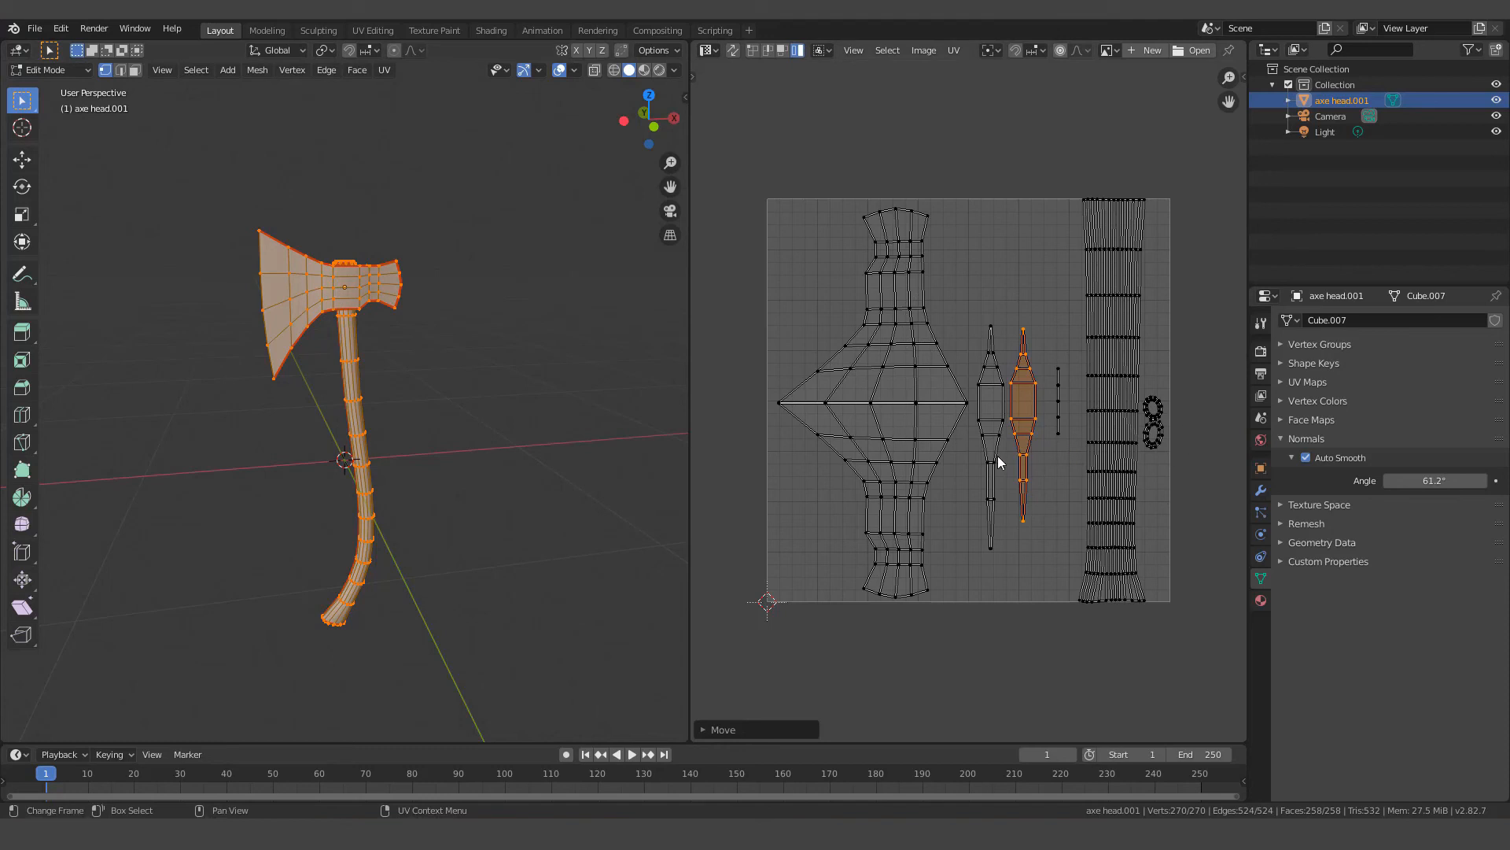
Join the areas so the 3D viewport replaces the UV editor, and deselect the whole axe mesh
right_click(690, 296)
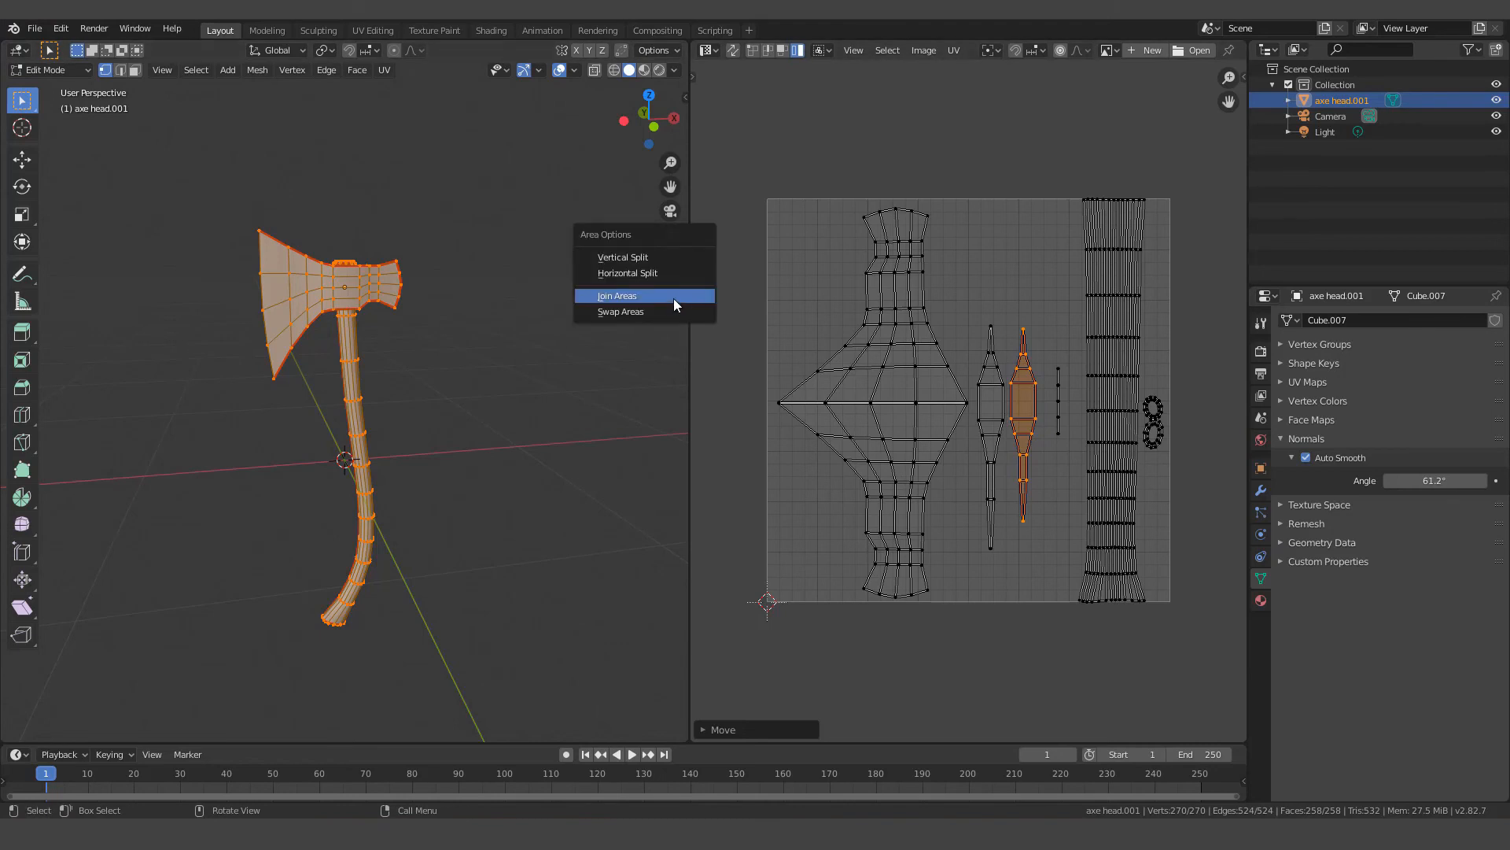
left_click(673, 299)
left_click(850, 318)
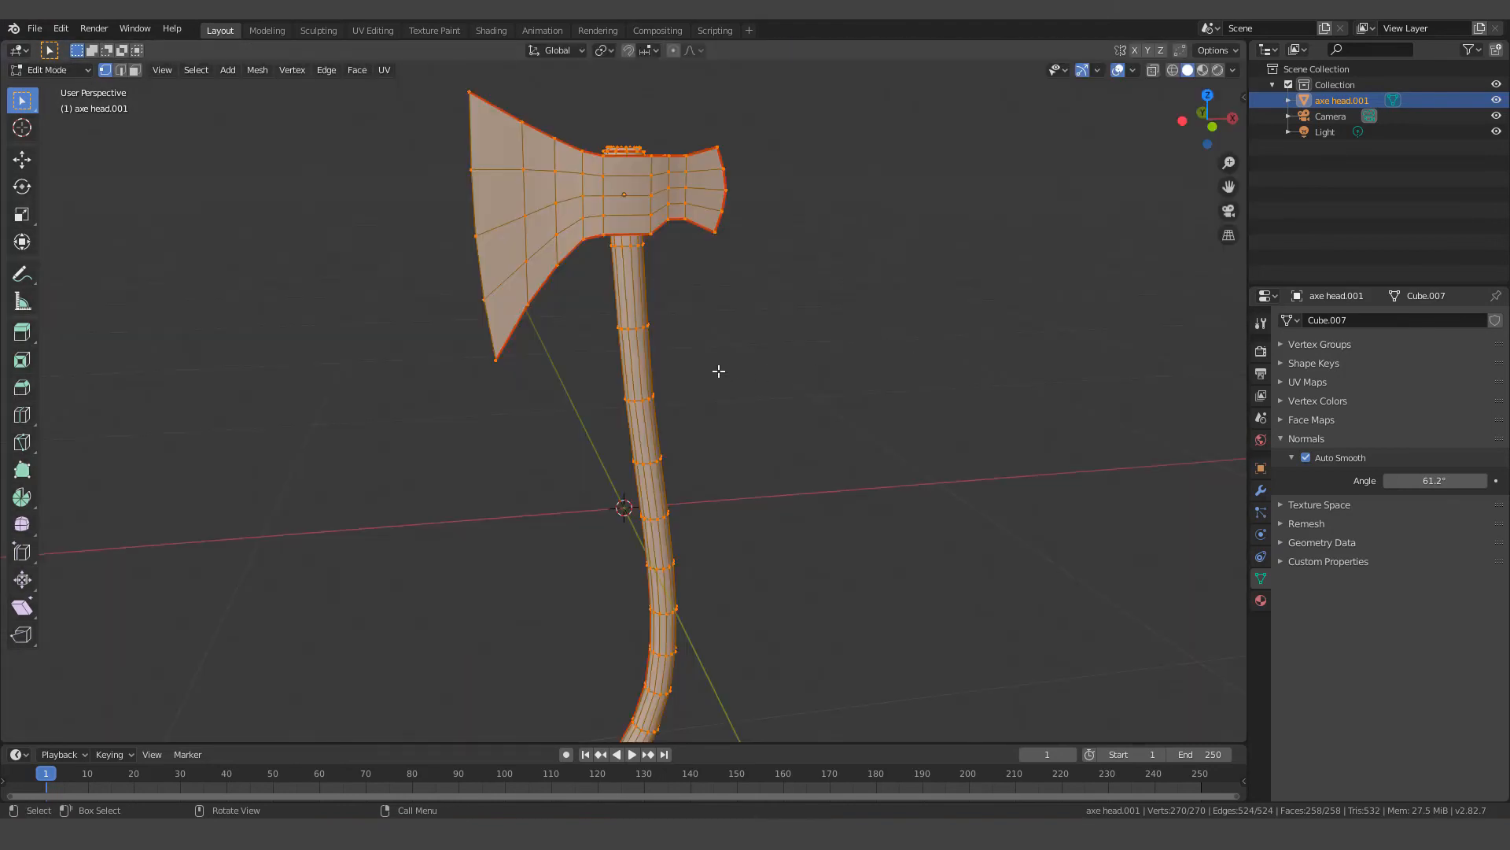
scroll(718, 371, "down", 2)
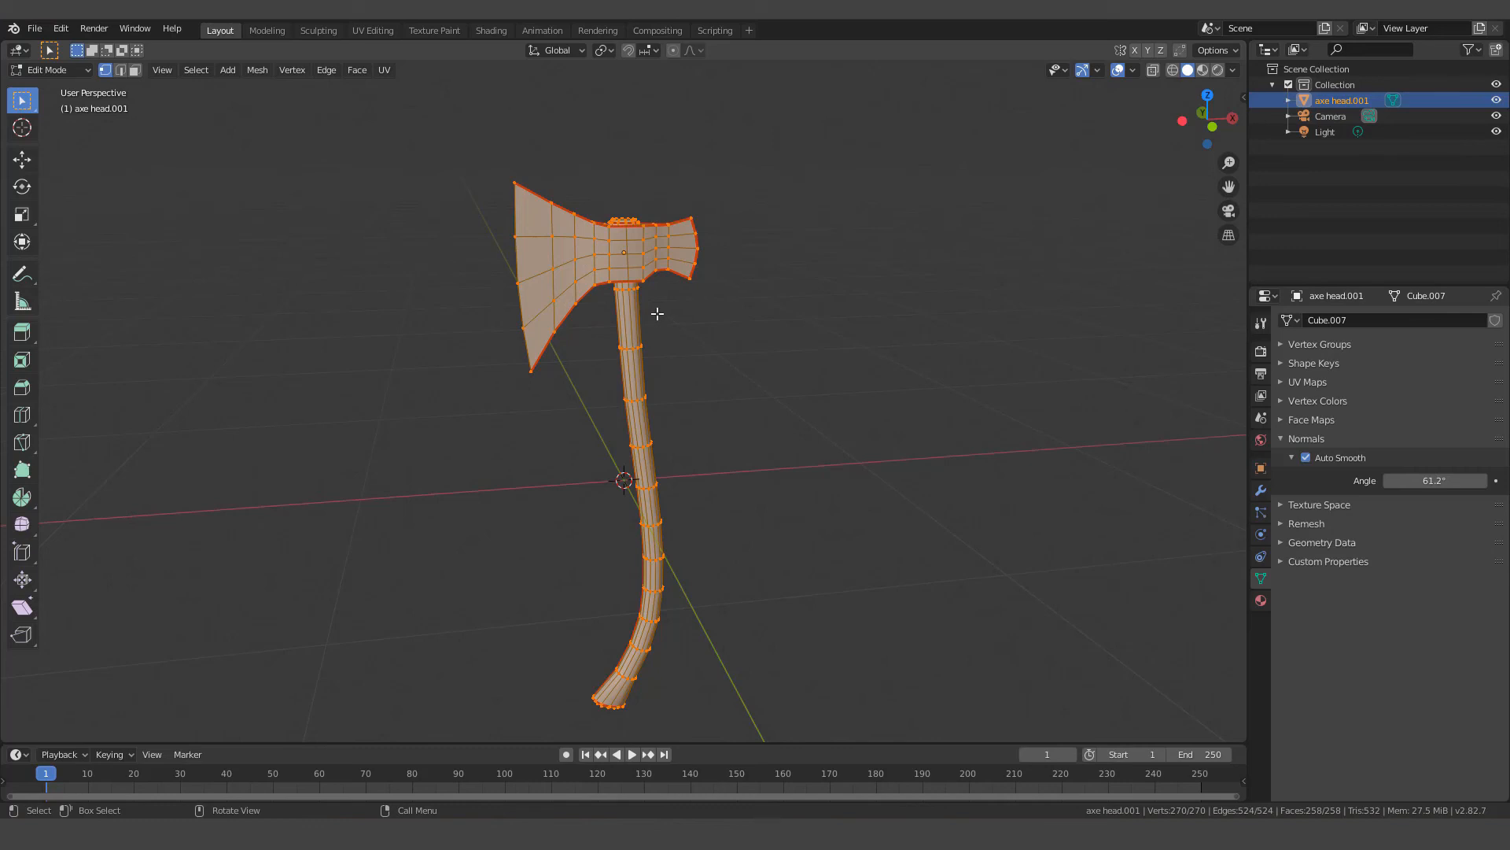
key("alt+a")
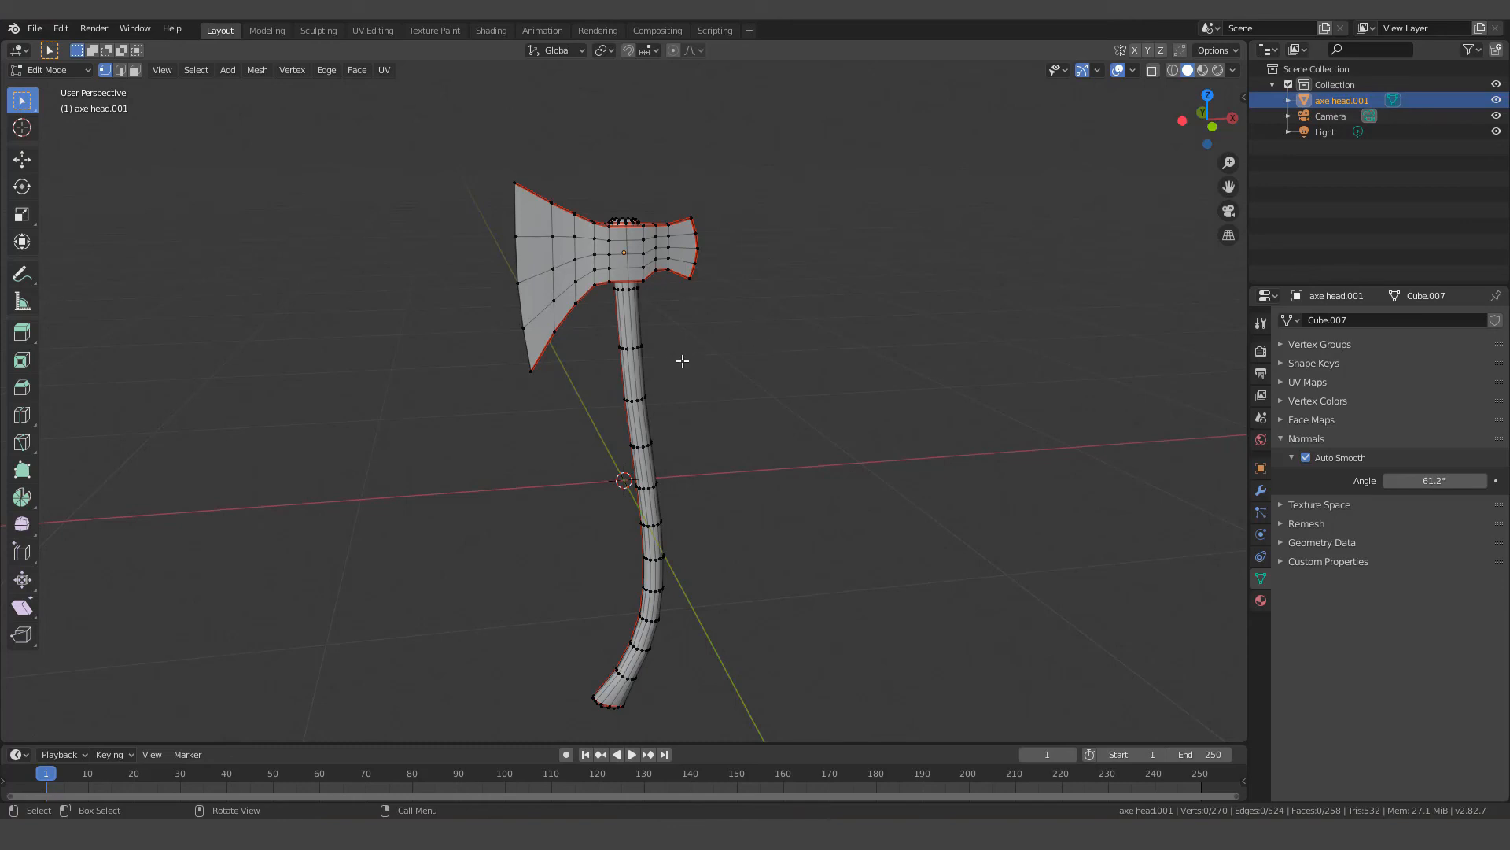
Switch the axe to Vertex Paint mode and show the active tool's brush settings
left_click(53, 71)
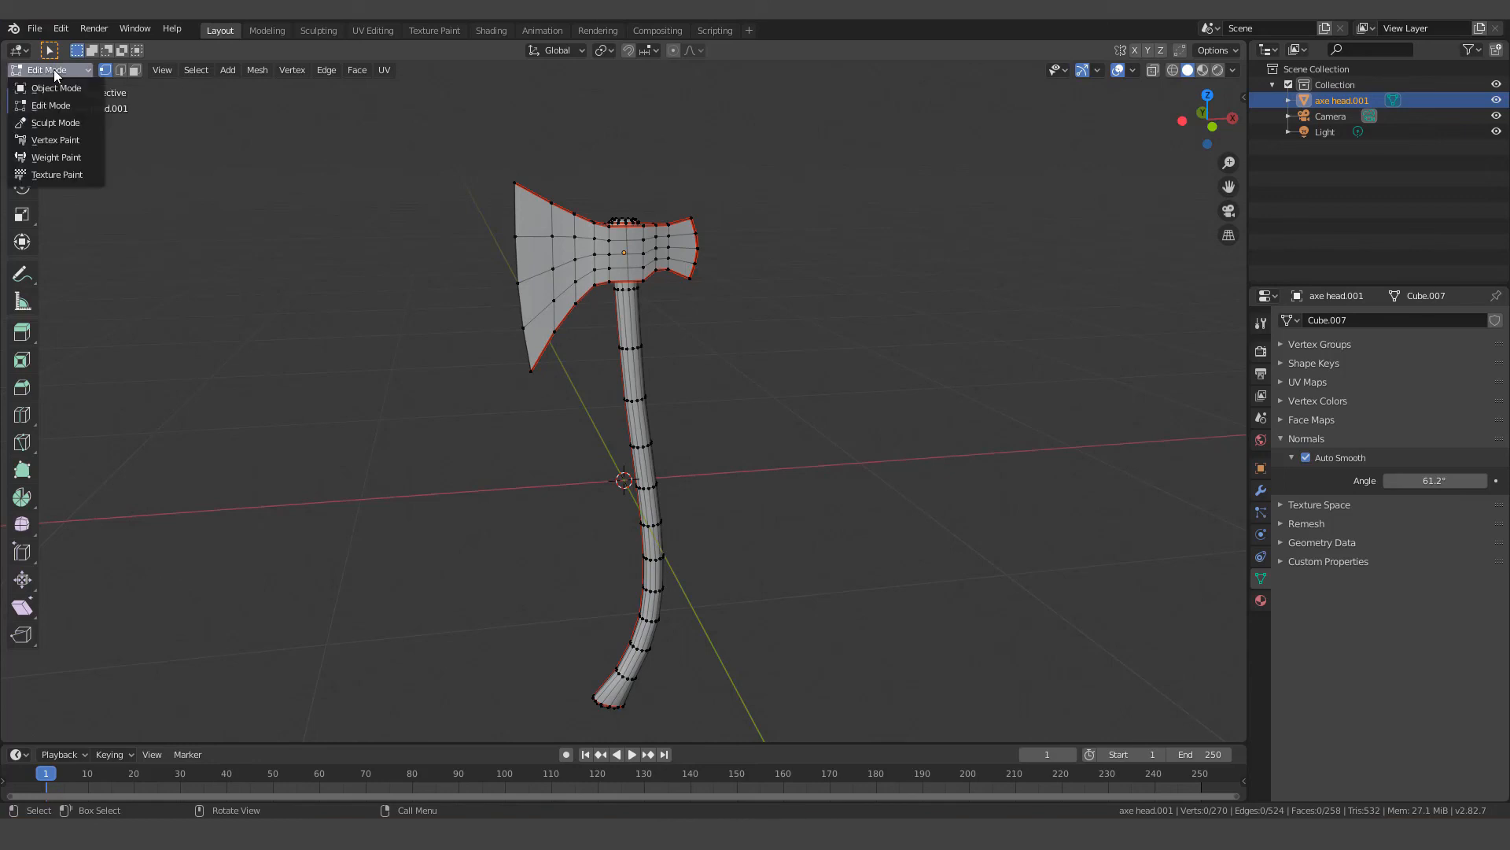
left_click(55, 140)
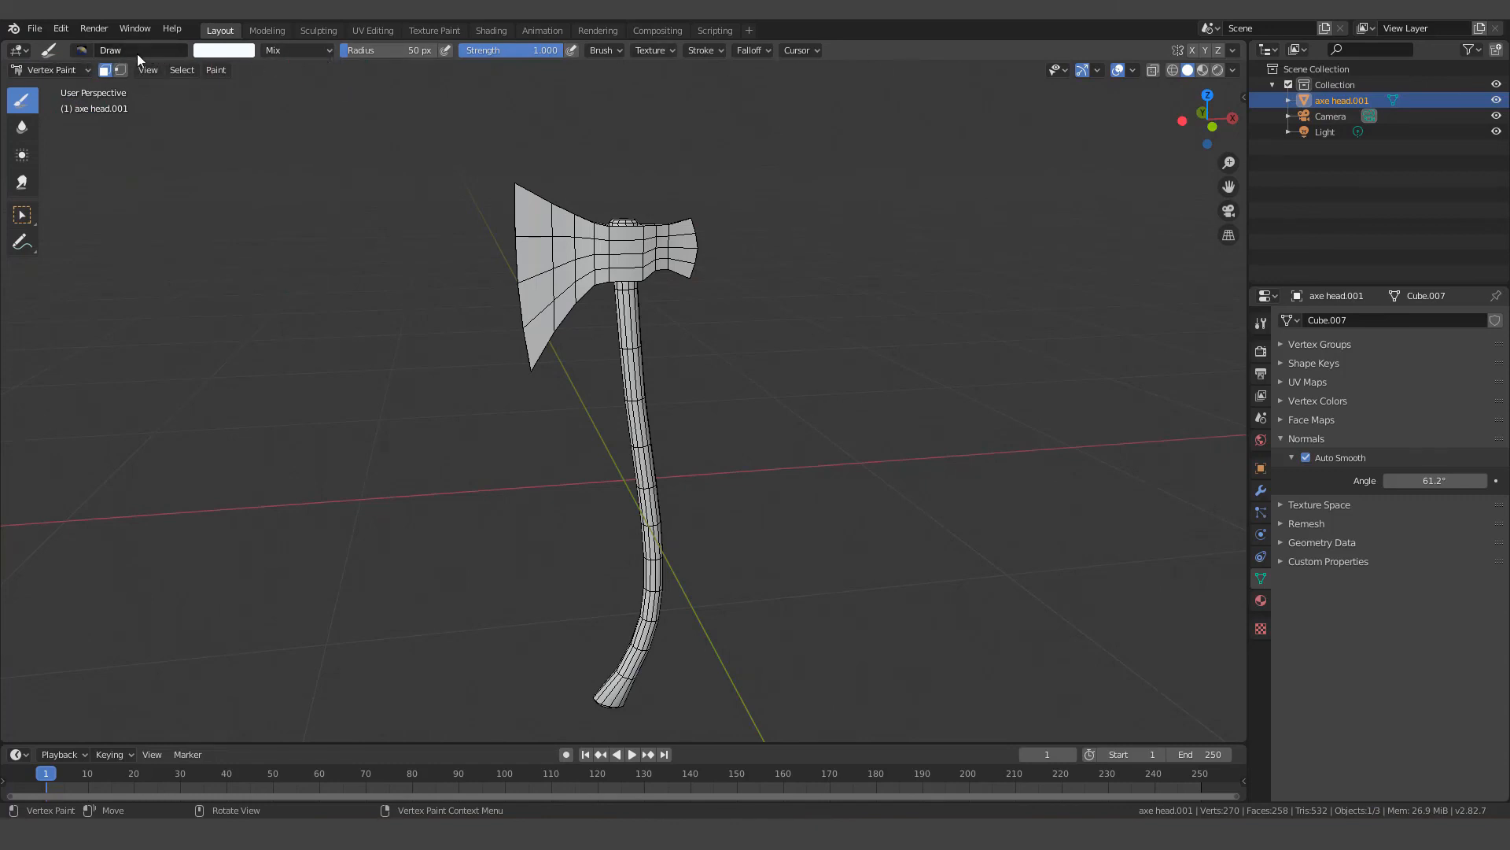
left_click(1259, 322)
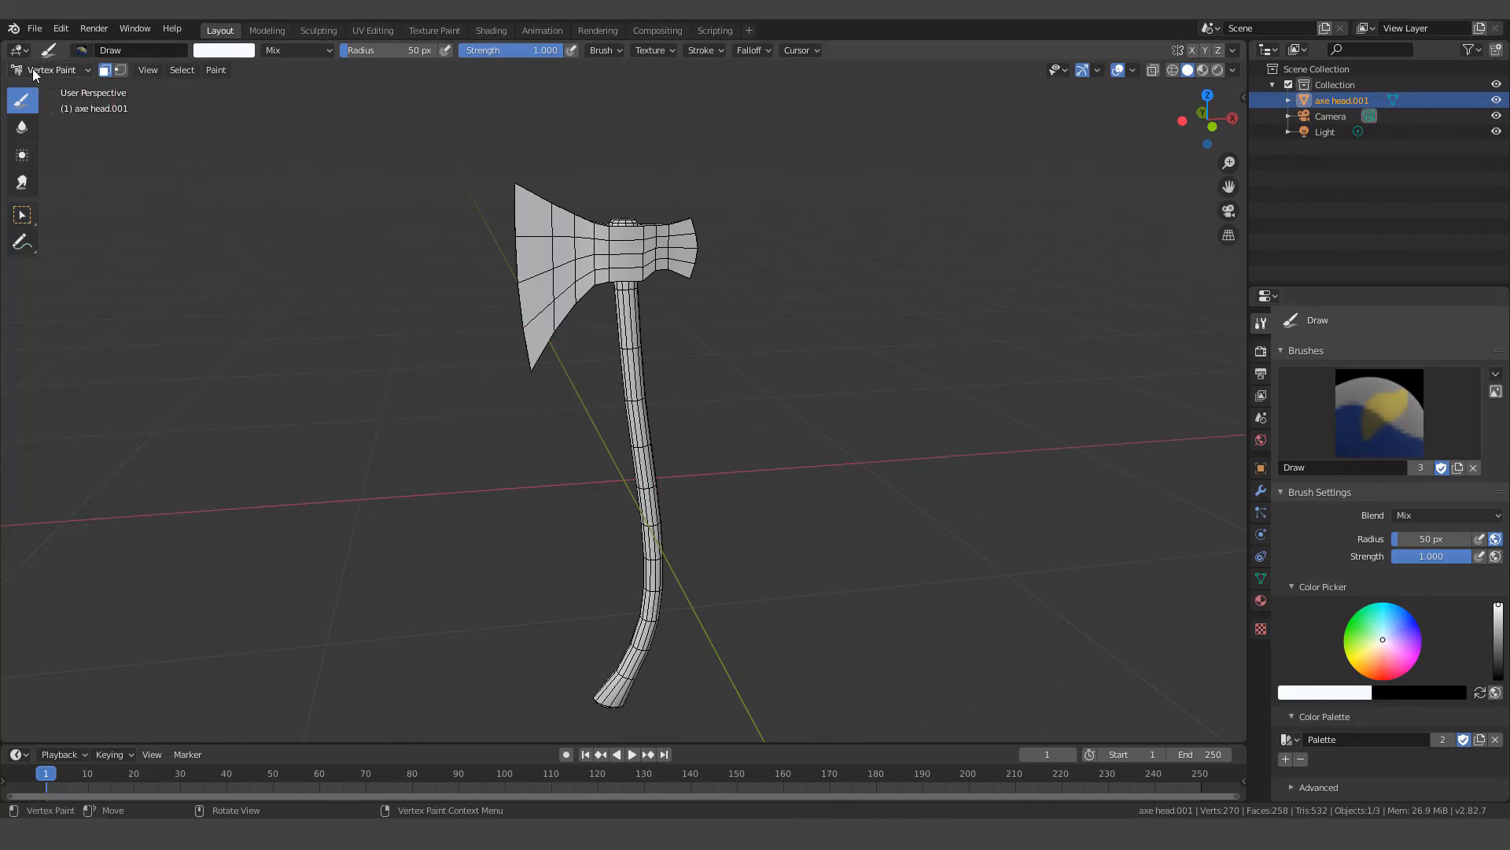
Toggle the face paint mask, leaving it enabled, and set the Draw brush colour to blue
left_click(105, 70)
left_click(105, 70)
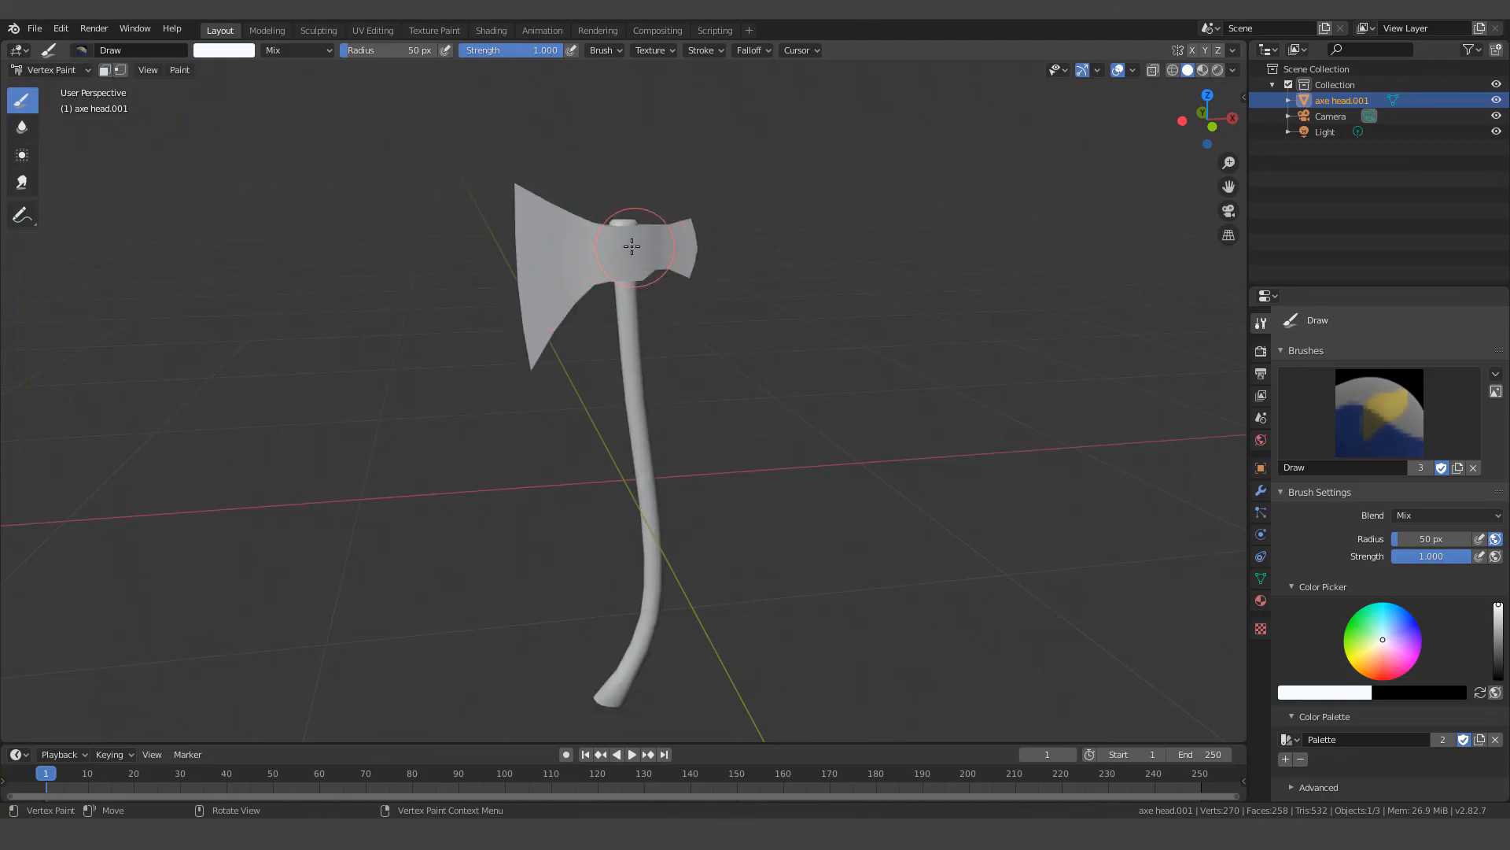
left_click(105, 70)
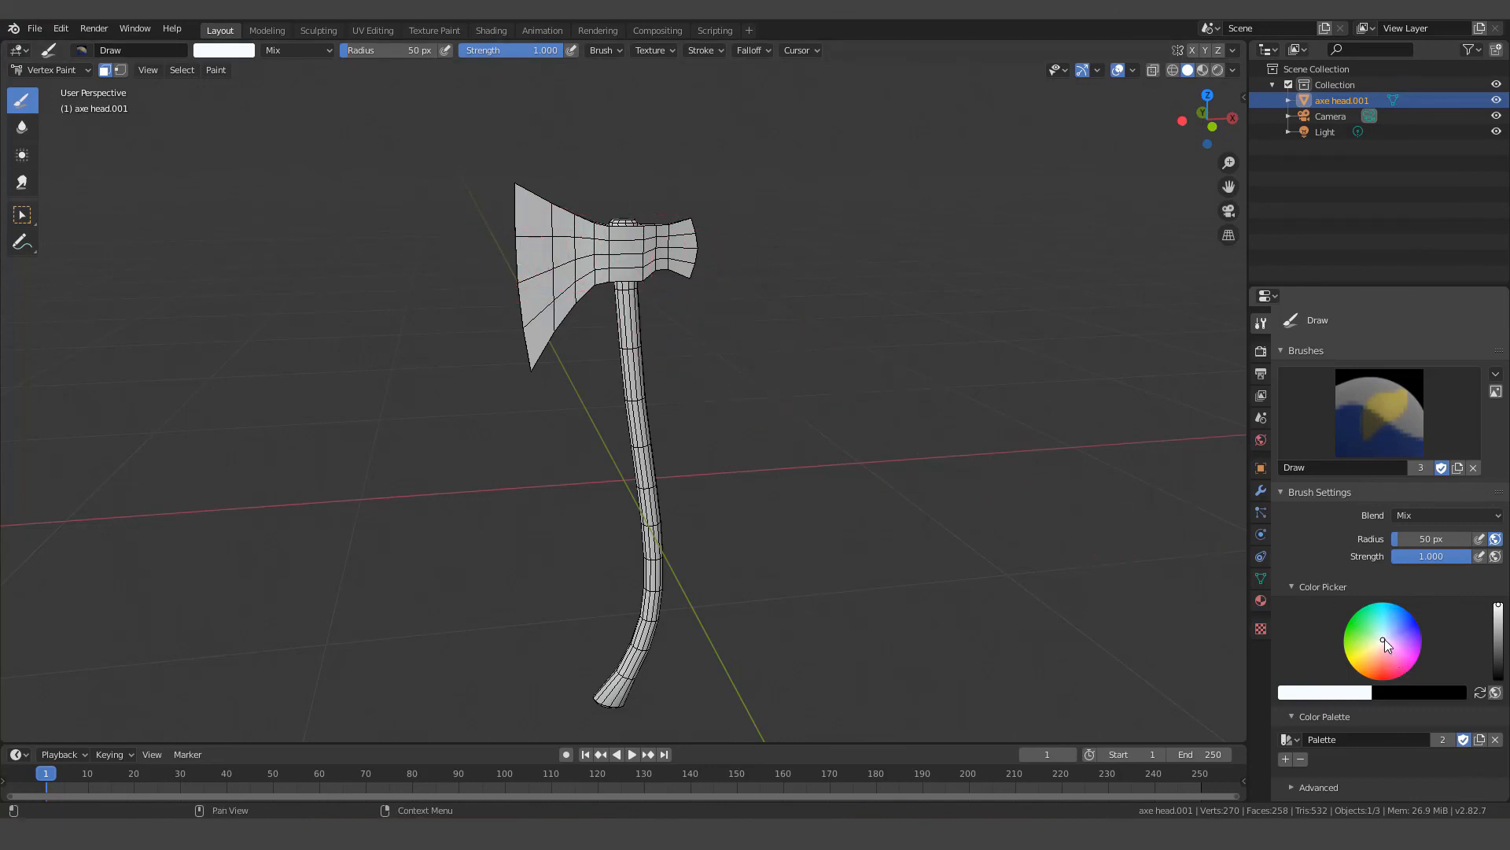
left_click_drag(1385, 639, 1413, 616)
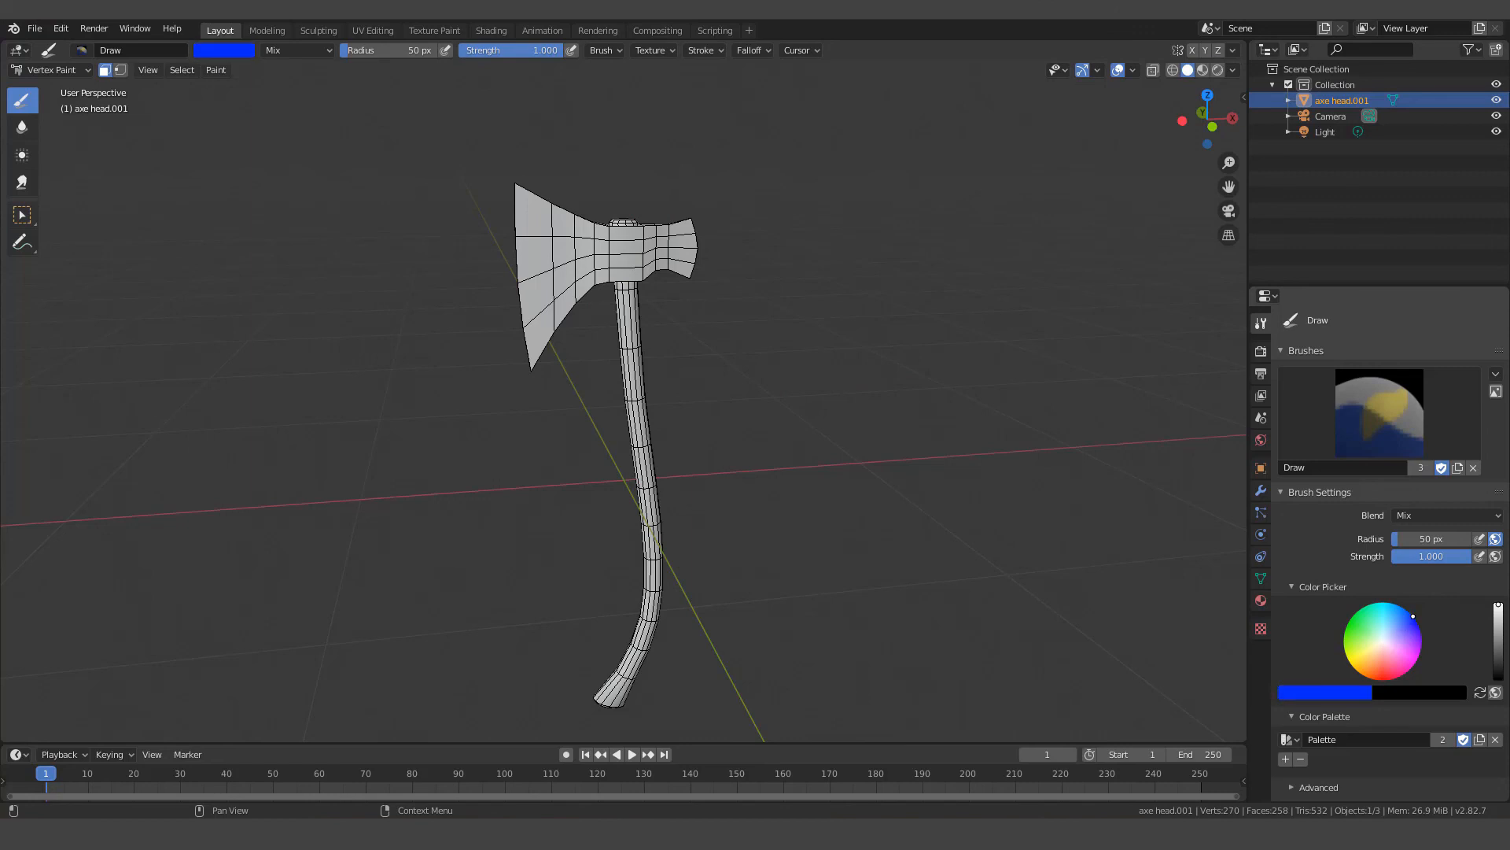
Show the colour palette and add the current blue brush colour to it
left_click(1319, 715)
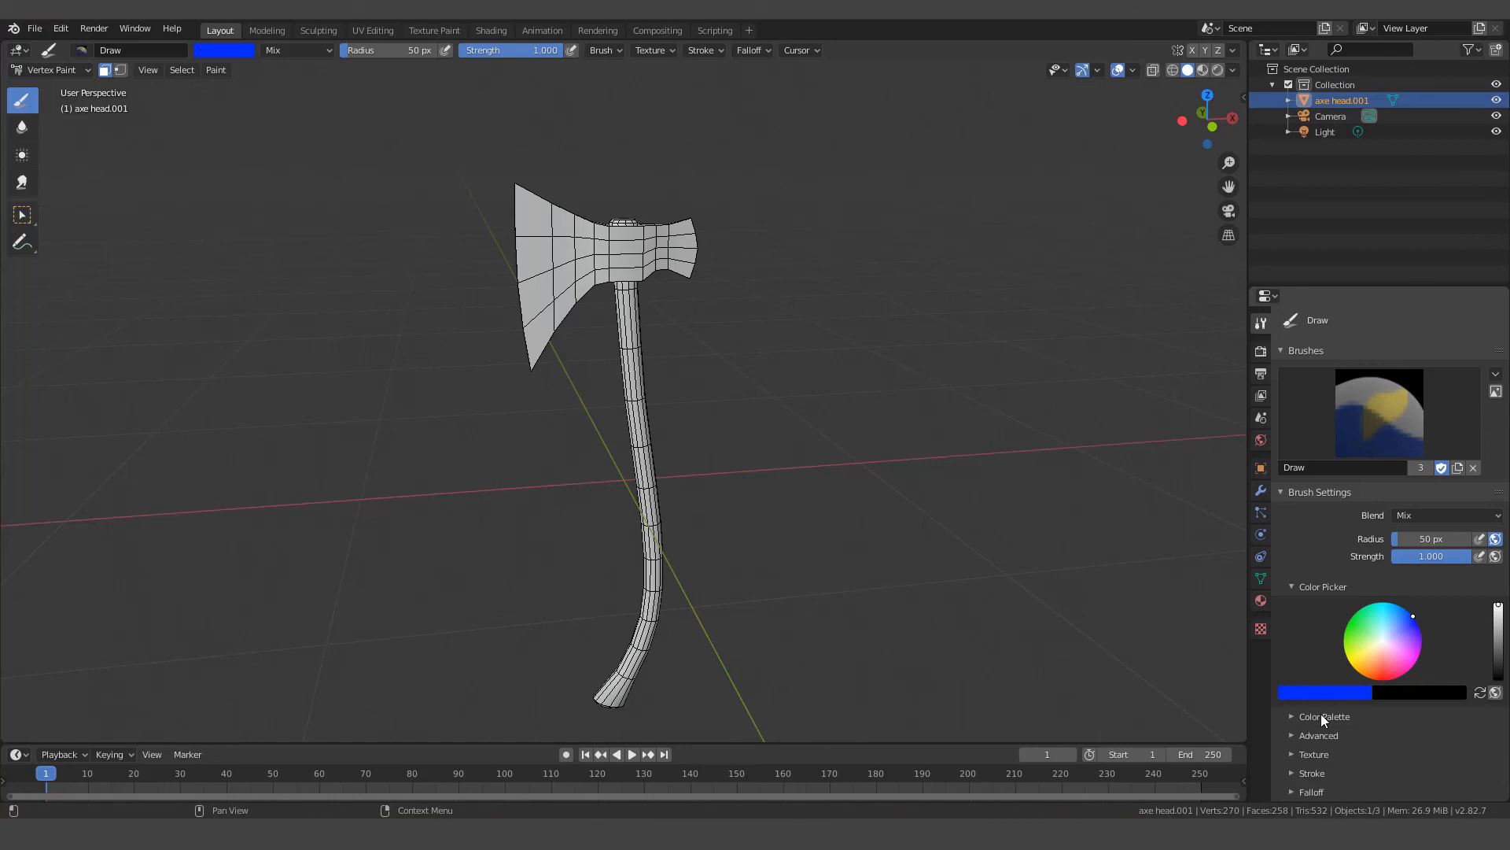
left_click(1320, 714)
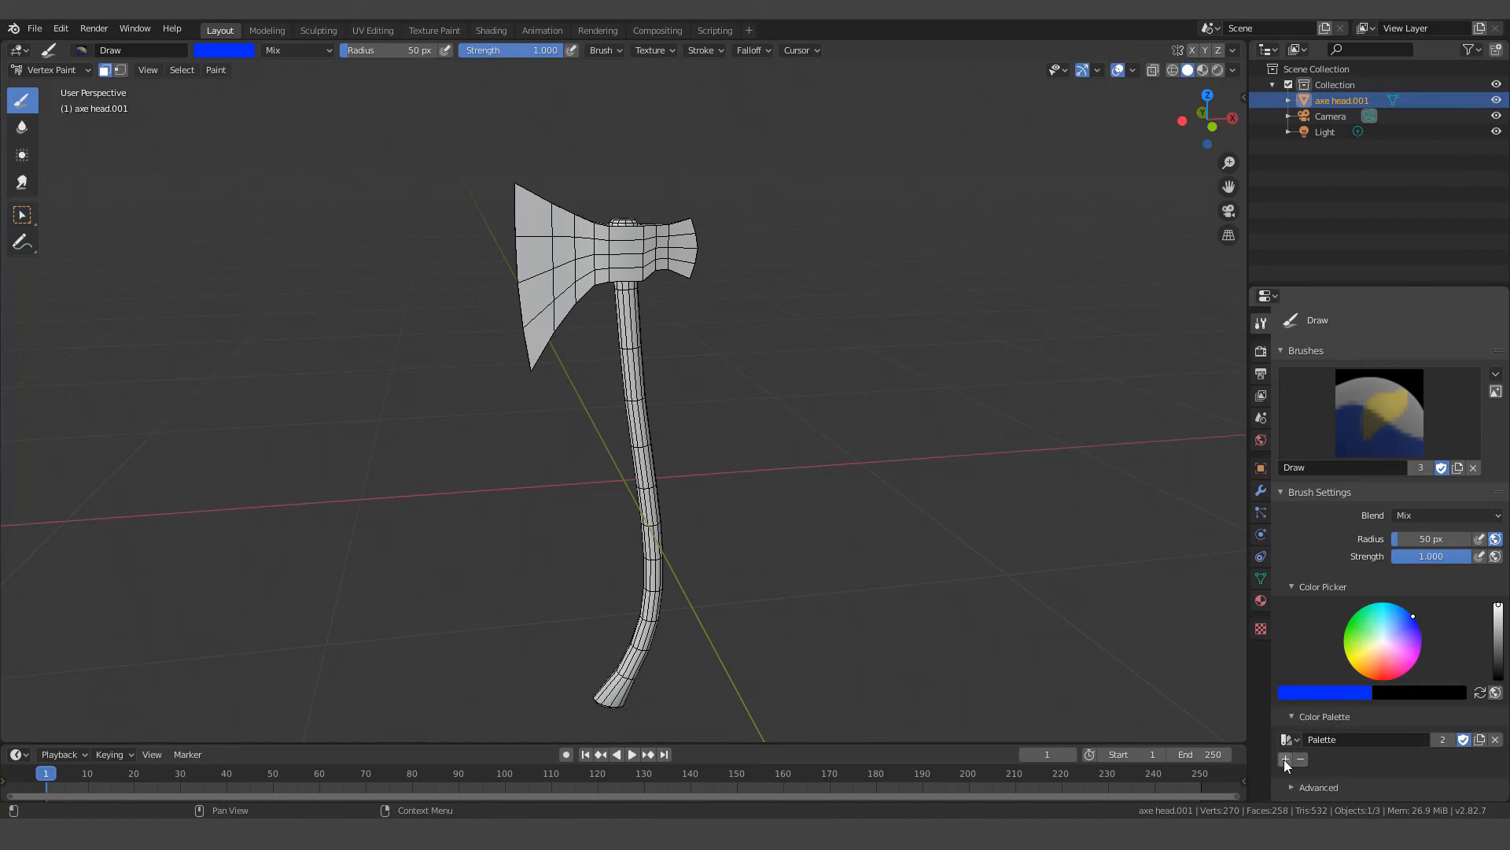
left_click(1284, 759)
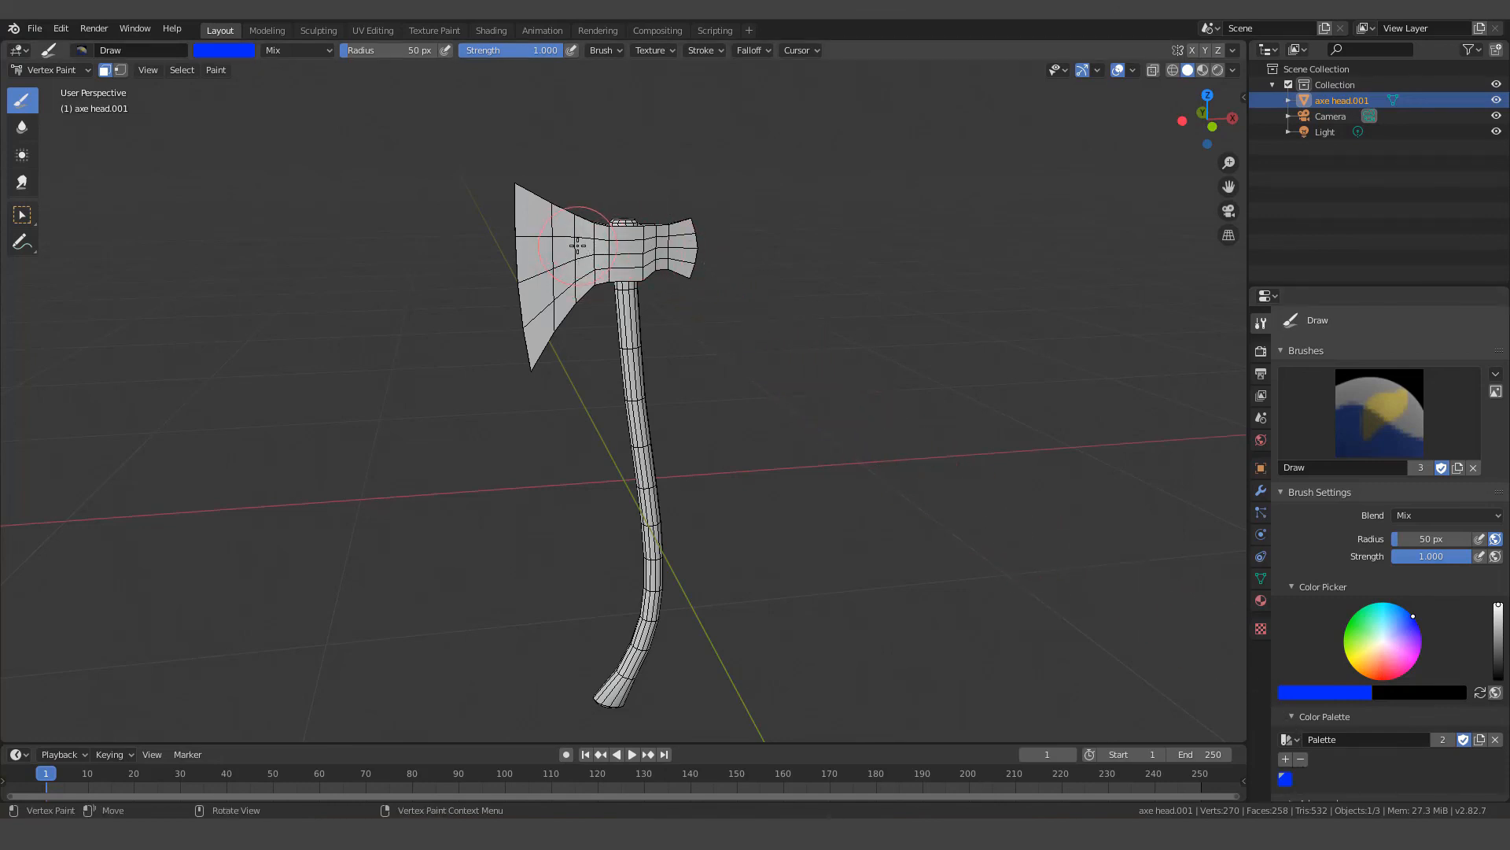
Select all faces of the axe head, leaving out the handle, fill them with blue, and deselect them
middle_click_drag(590, 267, 596, 361)
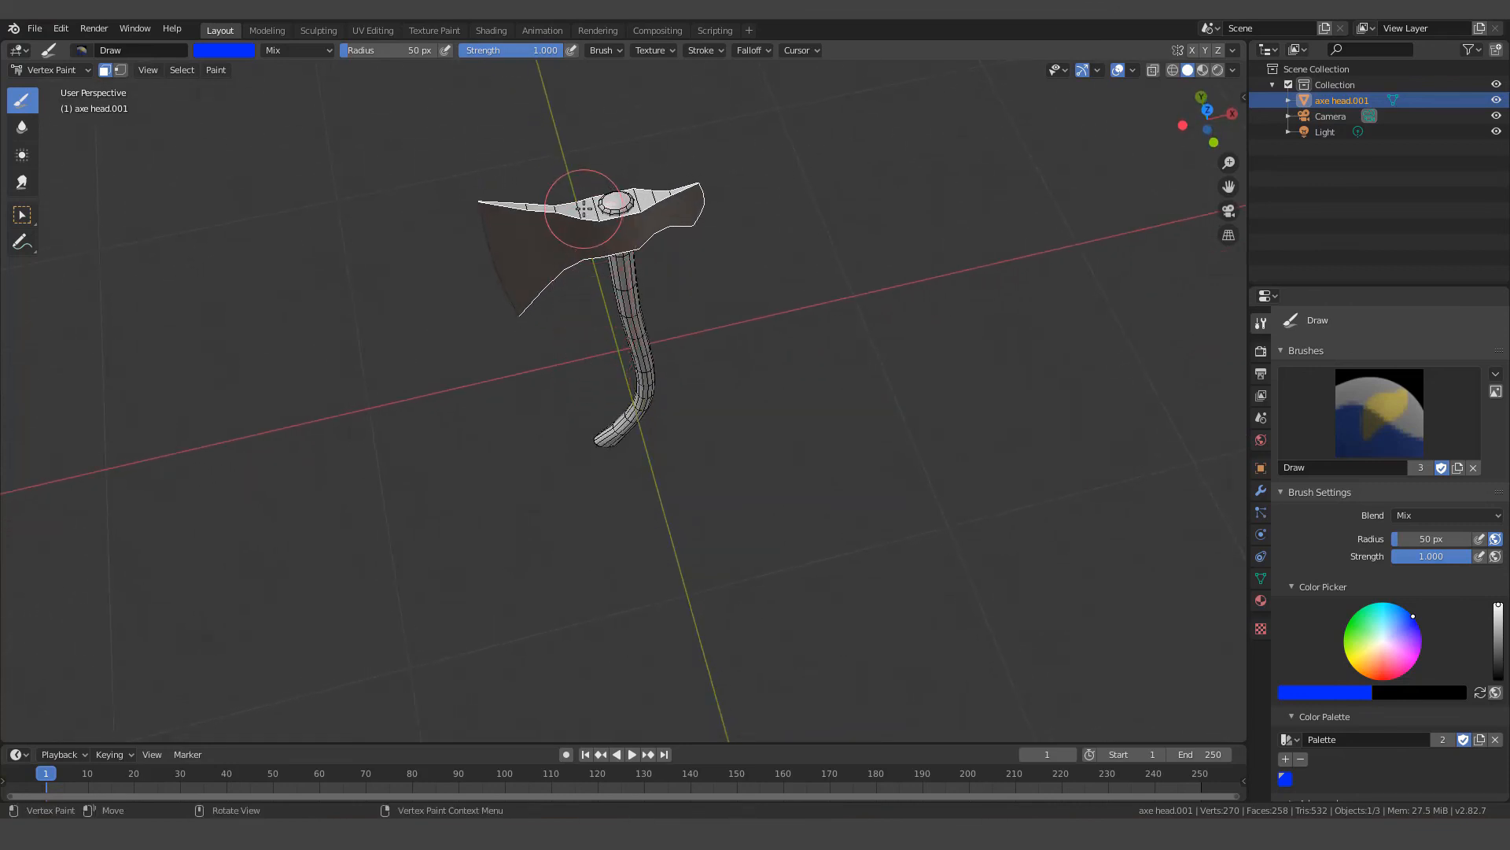
middle_click_drag(594, 224, 614, 295)
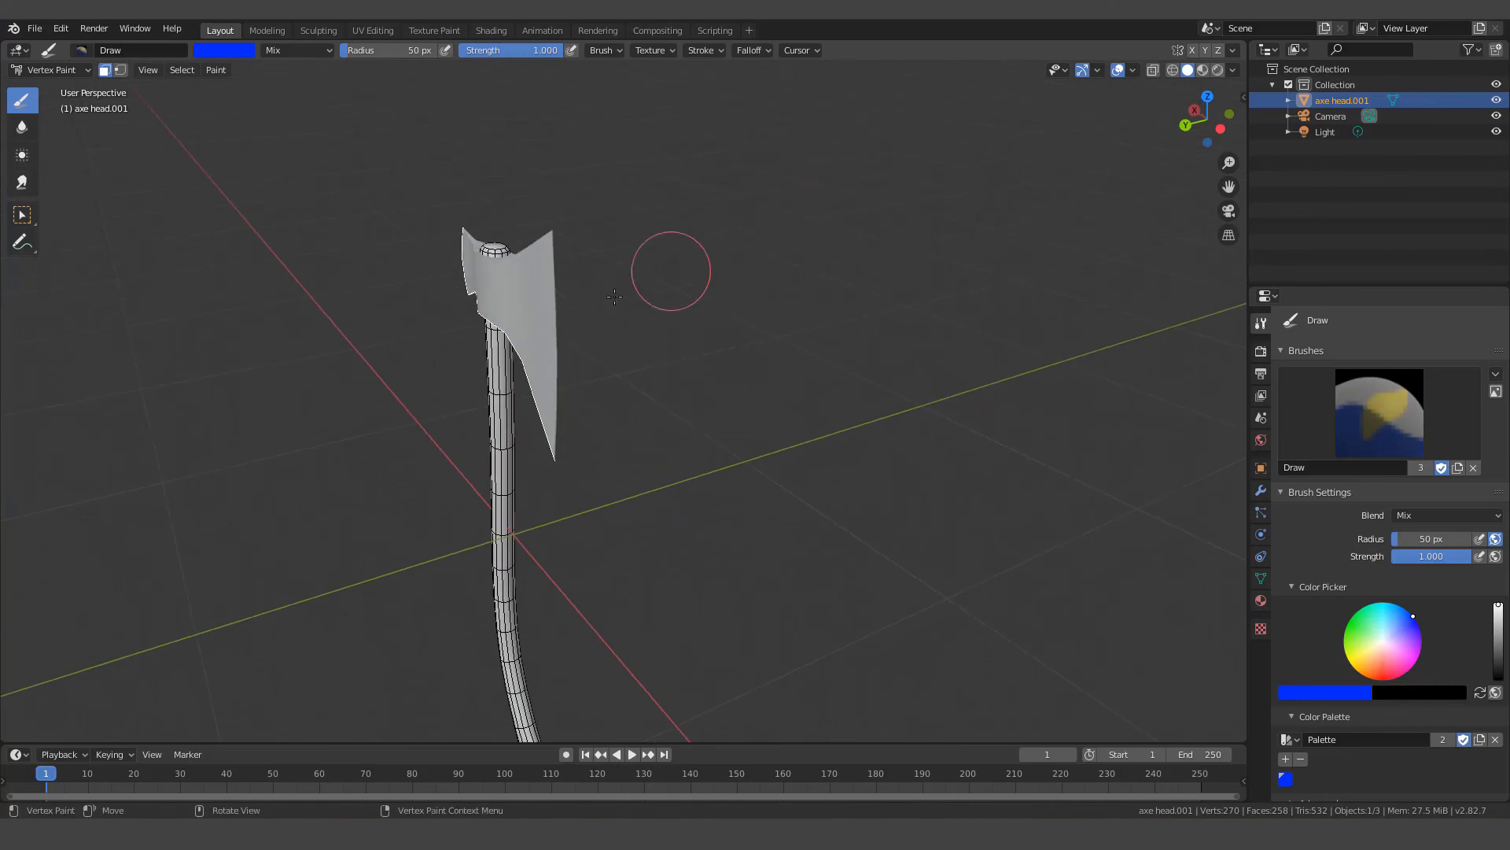
scroll(615, 296, "up", 4)
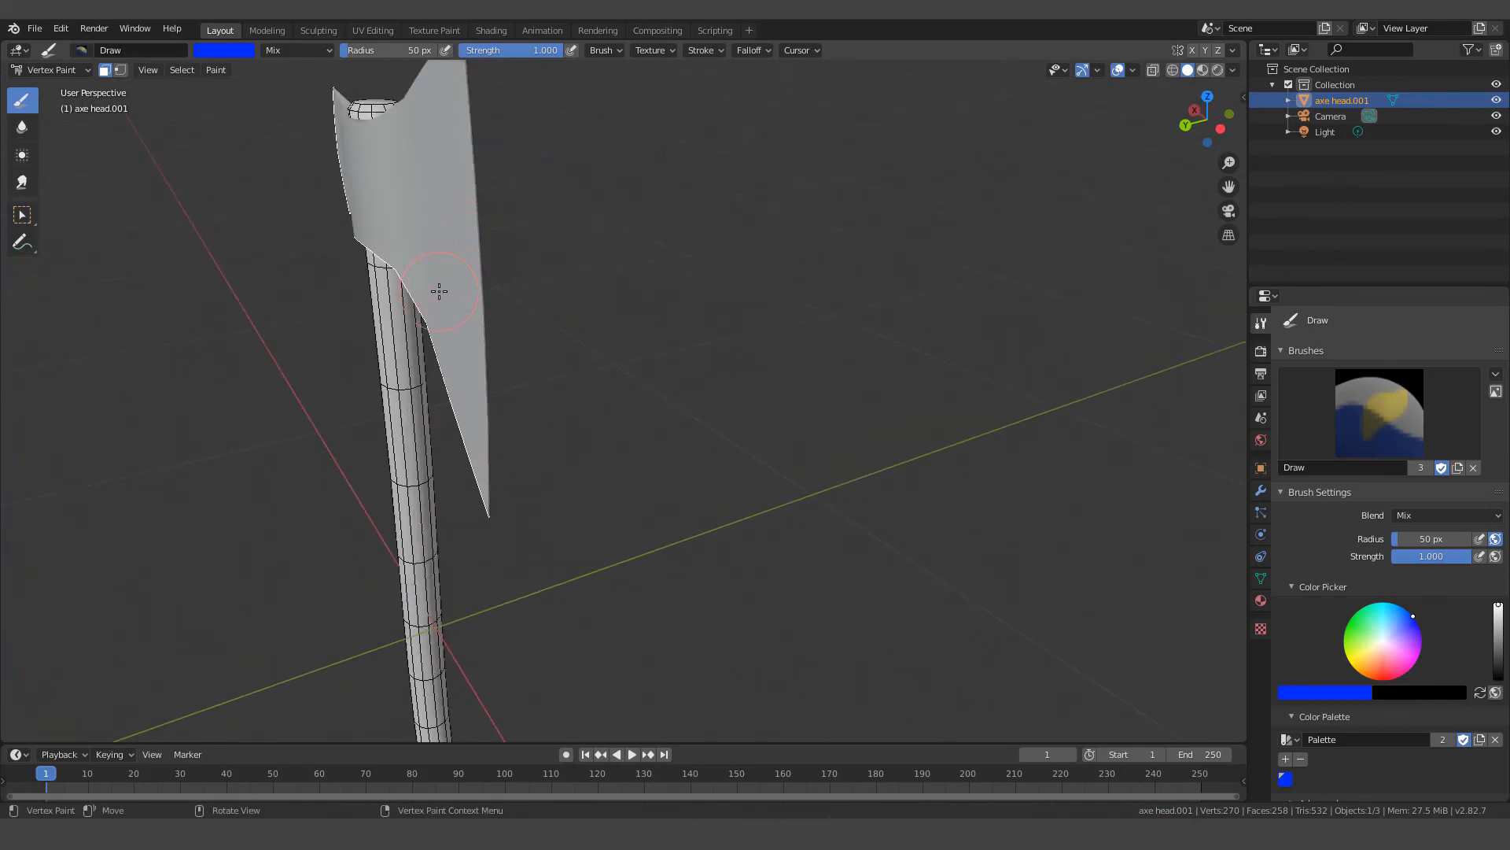
middle_click_drag(439, 291, 671, 291)
scroll(671, 290, "up", 2)
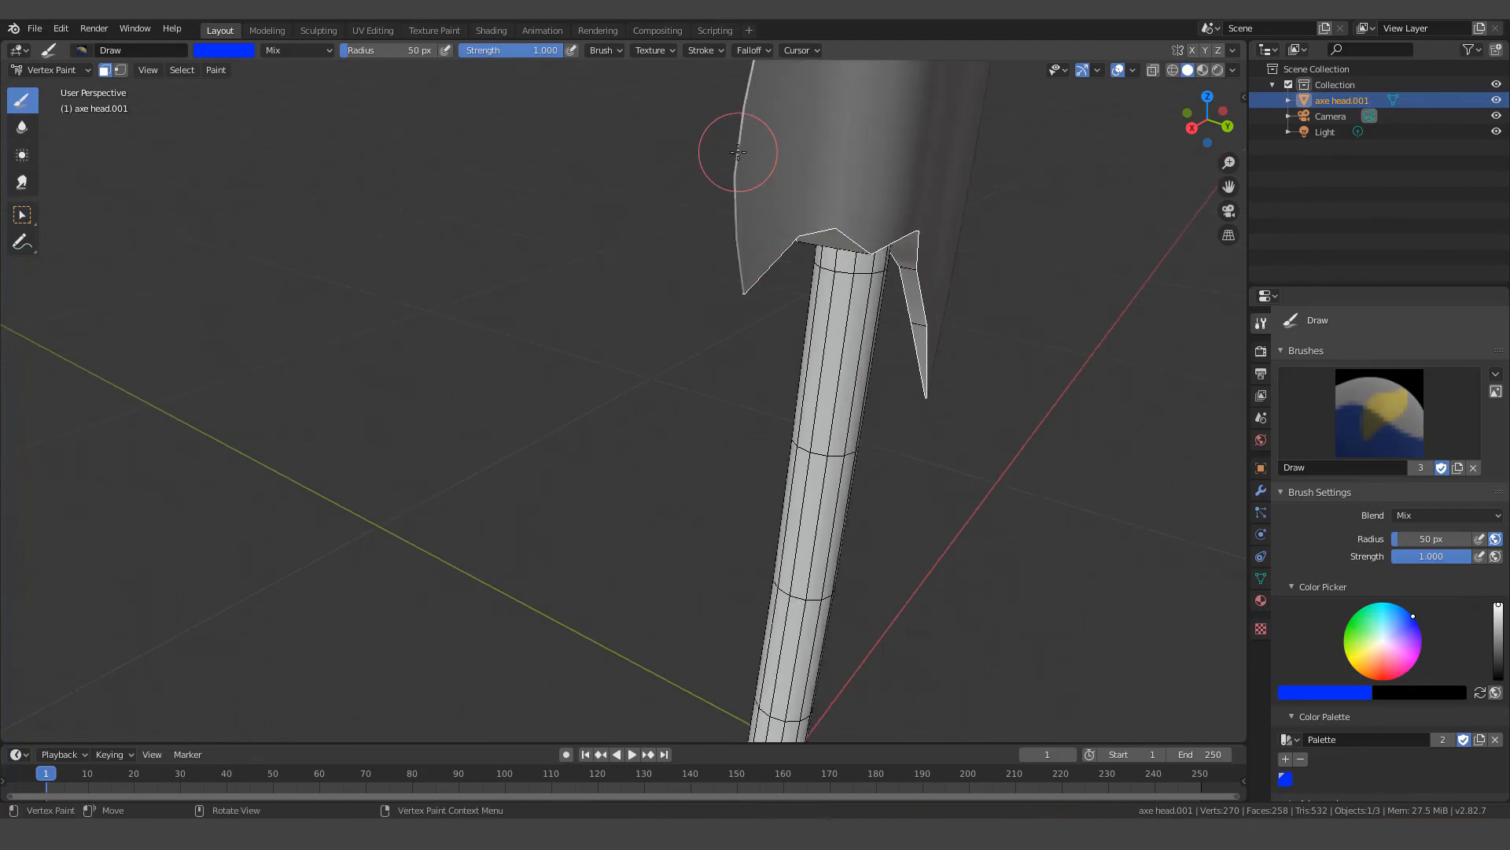
middle_click_drag(864, 253, 870, 185)
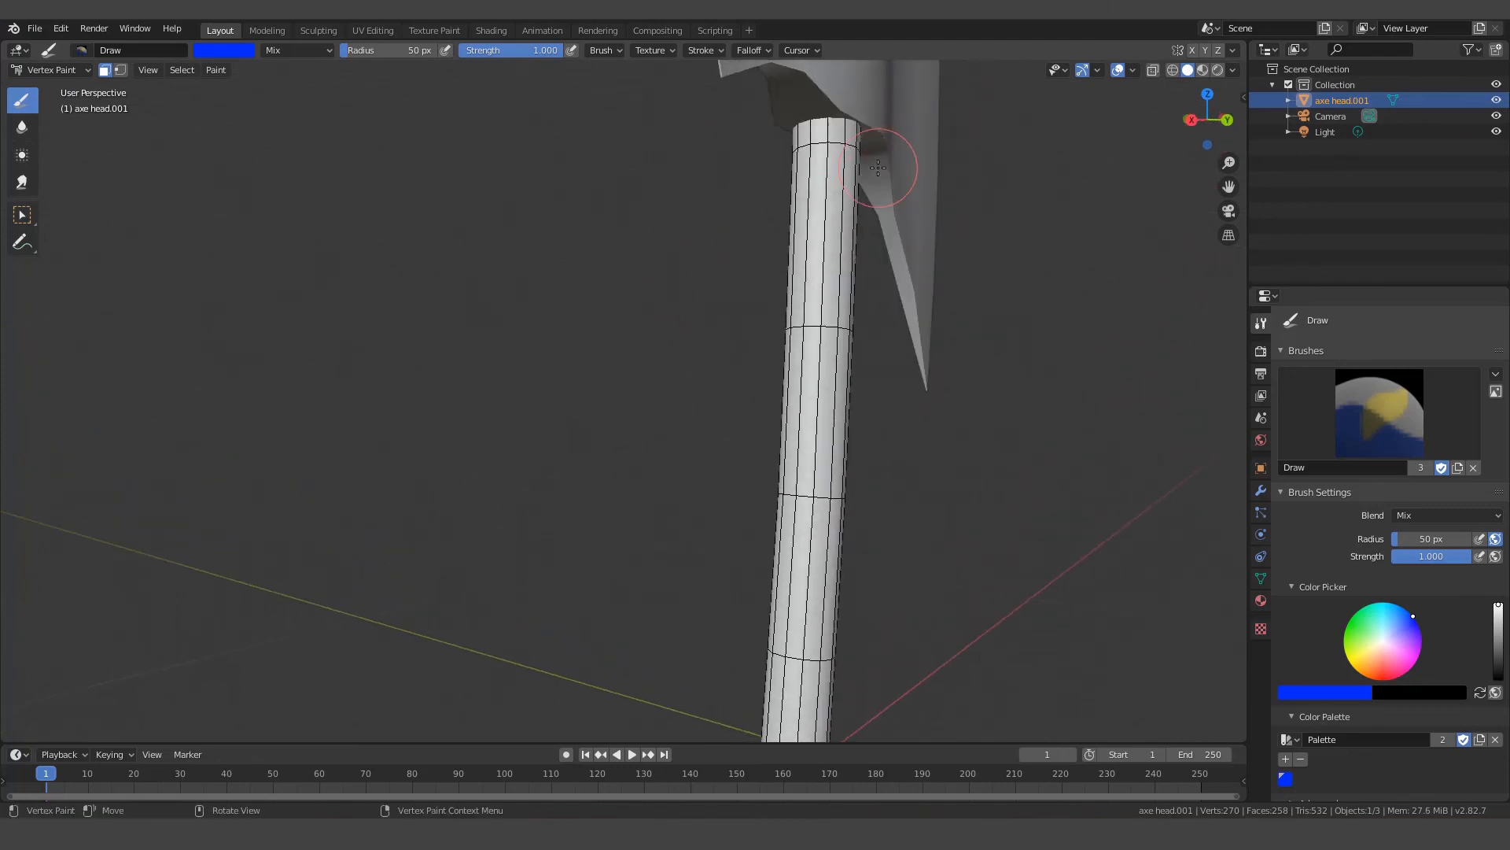
scroll(887, 184, "down", 6)
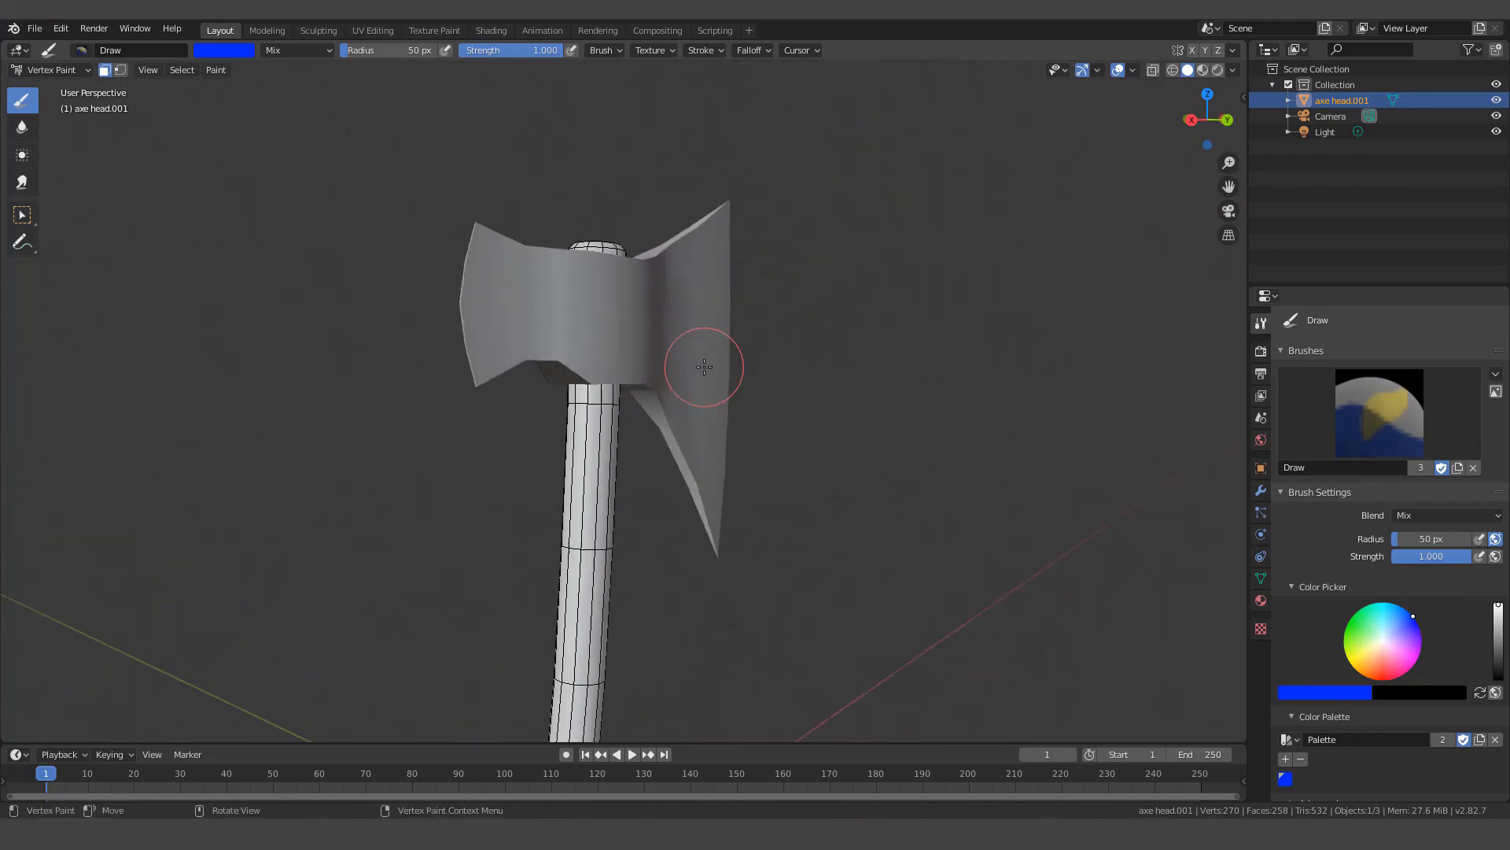
middle_click_drag(701, 371, 270, 381)
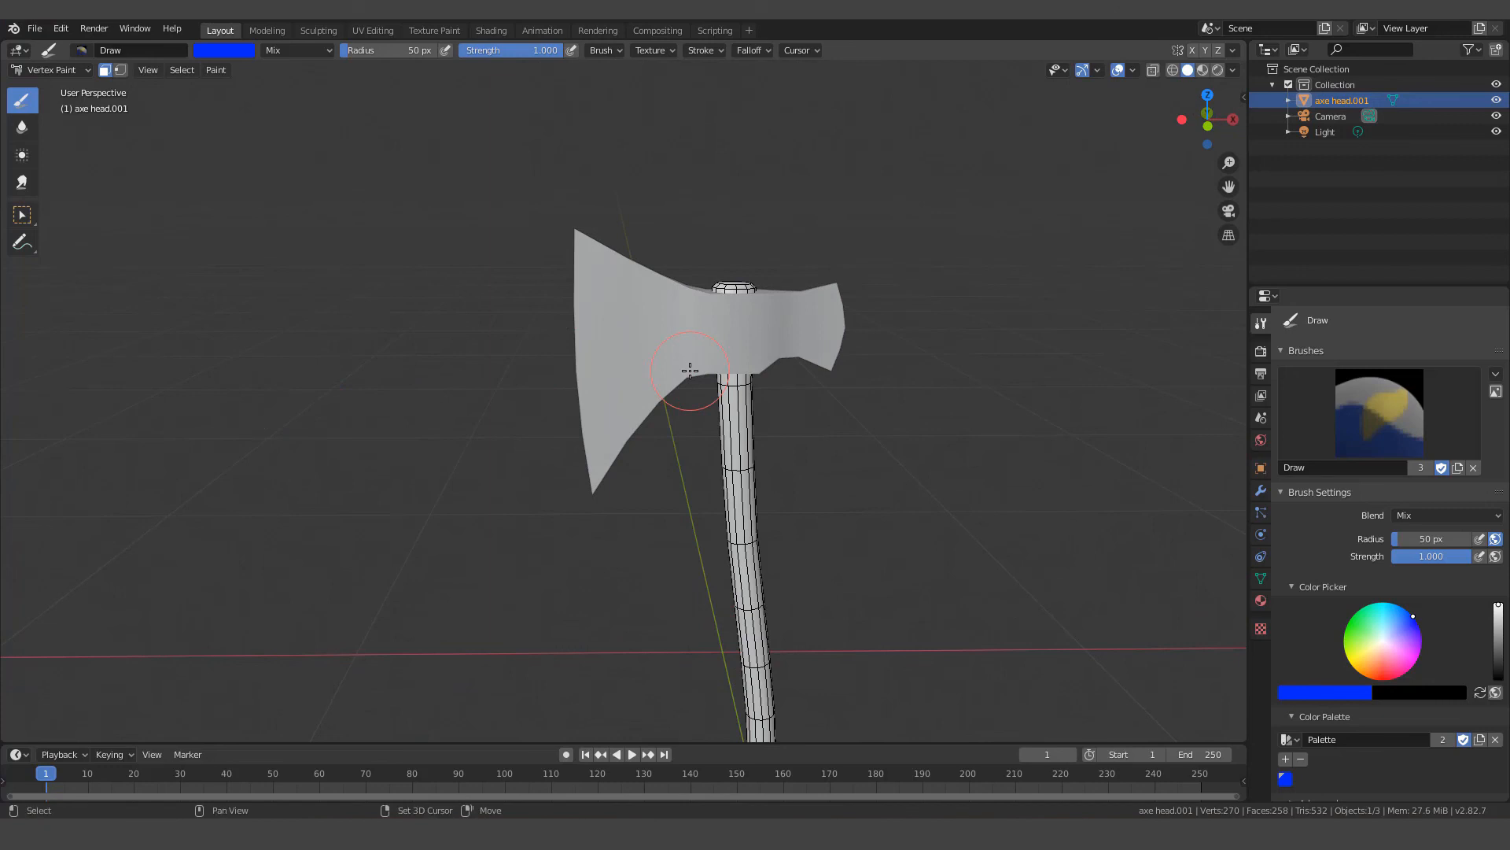
key("shift+k")
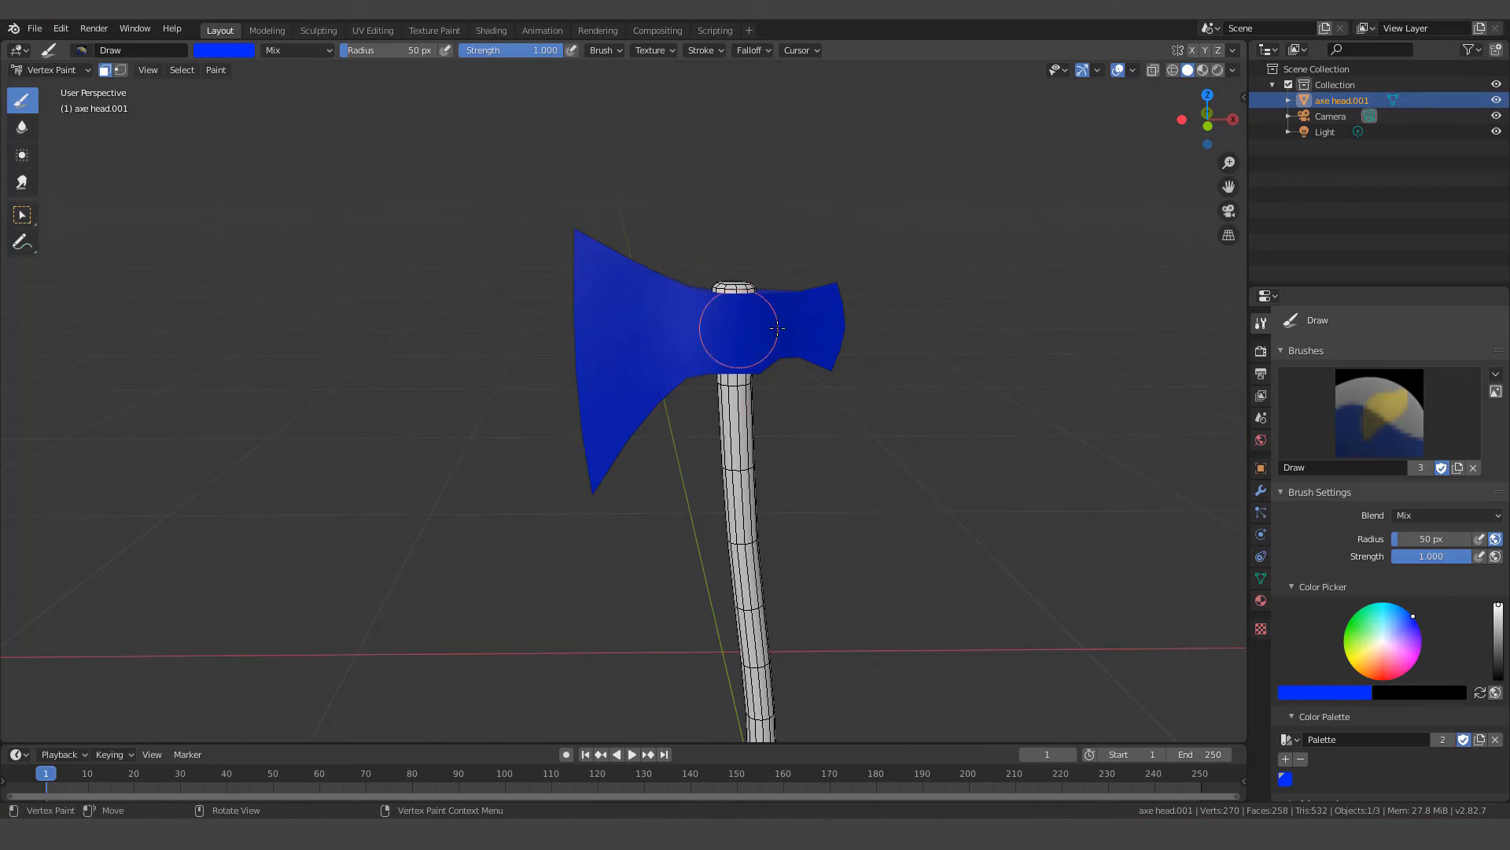
key("alt+a")
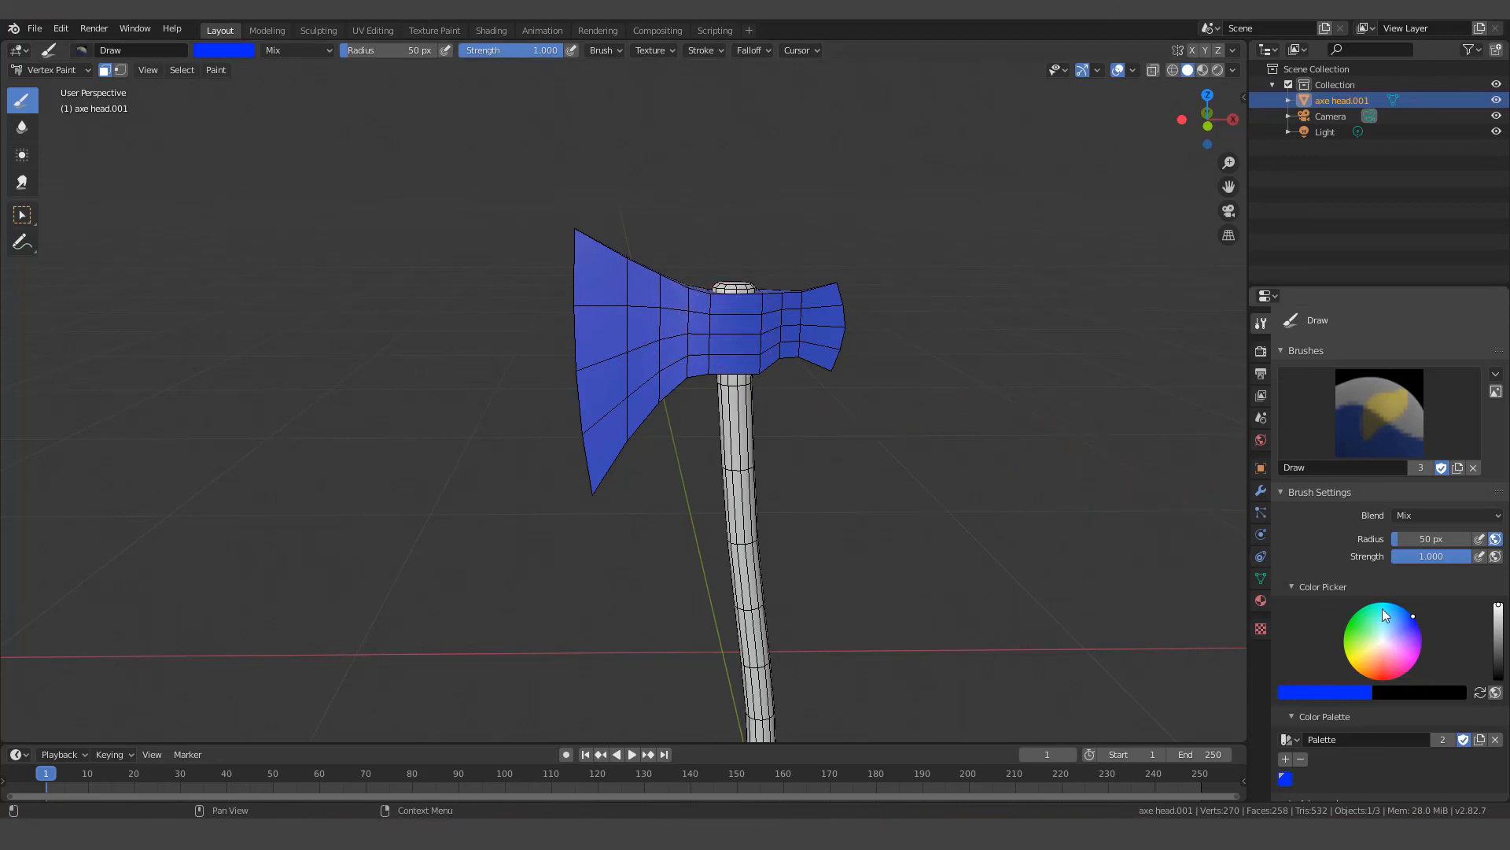
Set the brush colour to red, add it to the palette, and fill all linked faces of the handle with it
mouse_move(1413, 617)
left_mouse_down()
mouse_move(1401, 665)
mouse_move(1379, 679)
left_mouse_up()
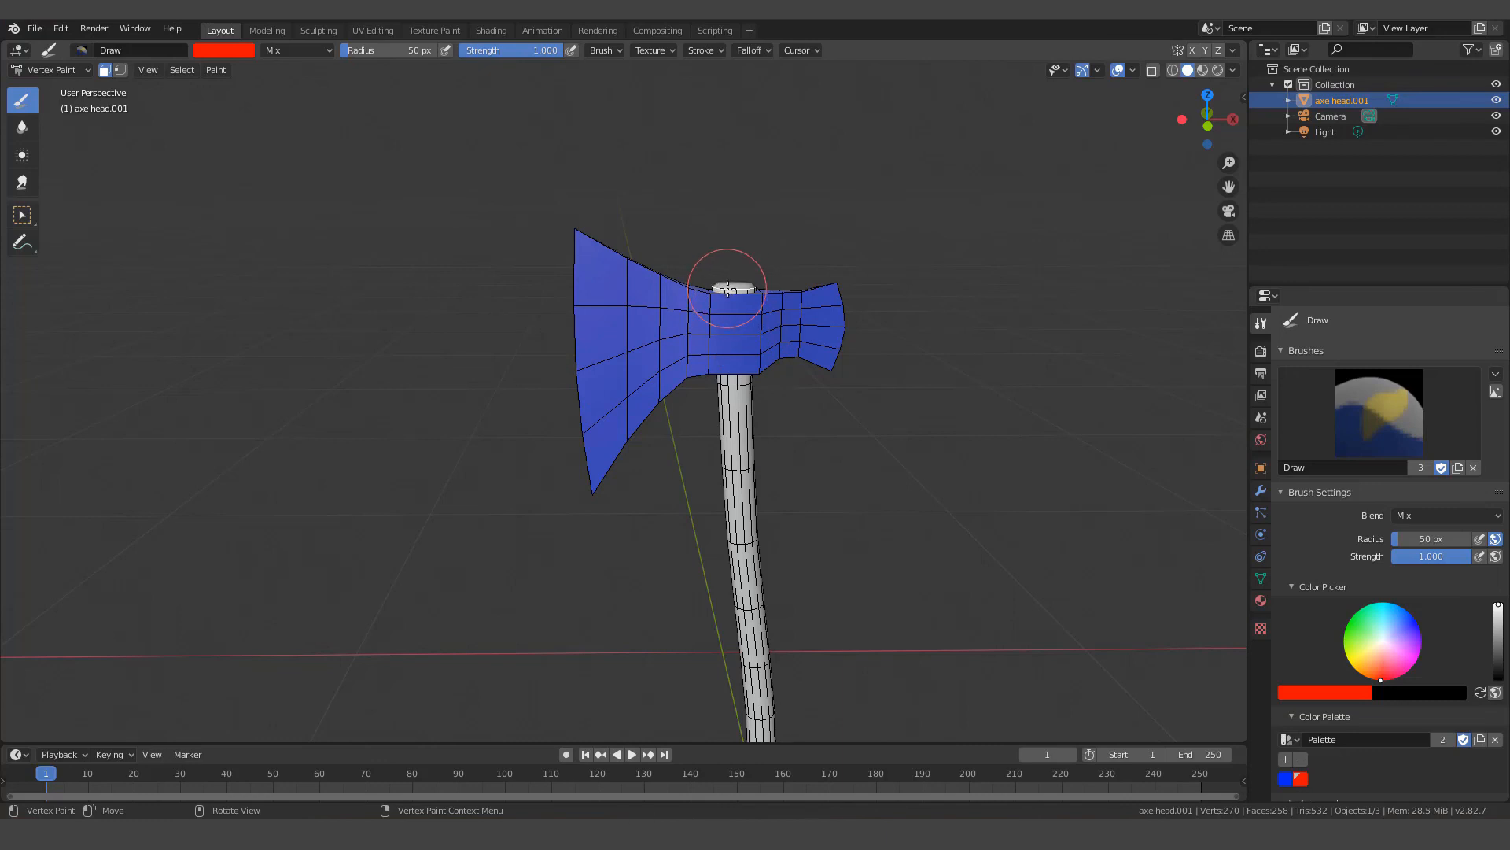
key("l")
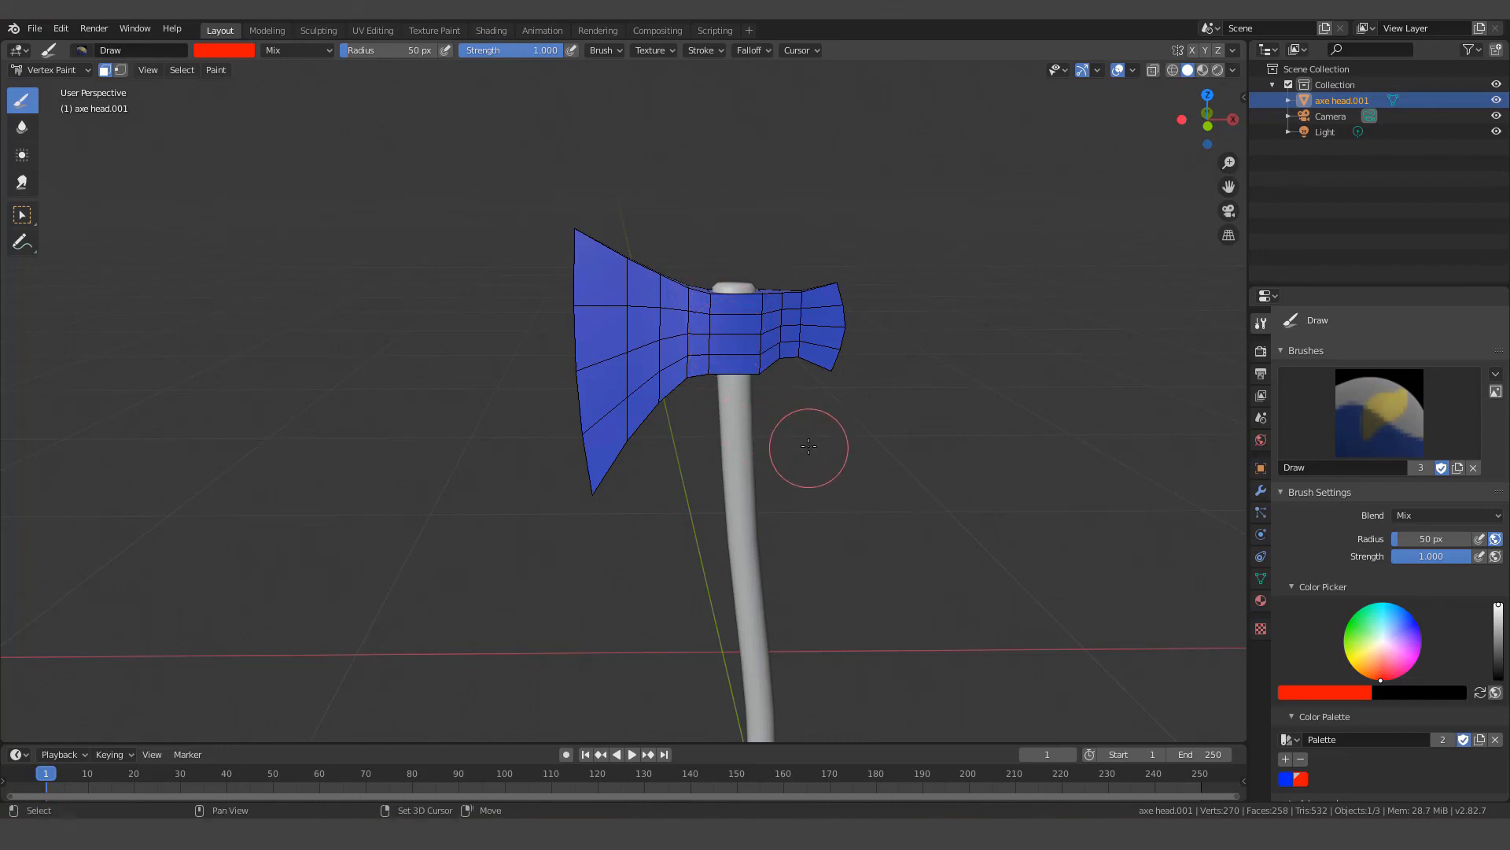
middle_click_drag(810, 450, 740, 63, "shift")
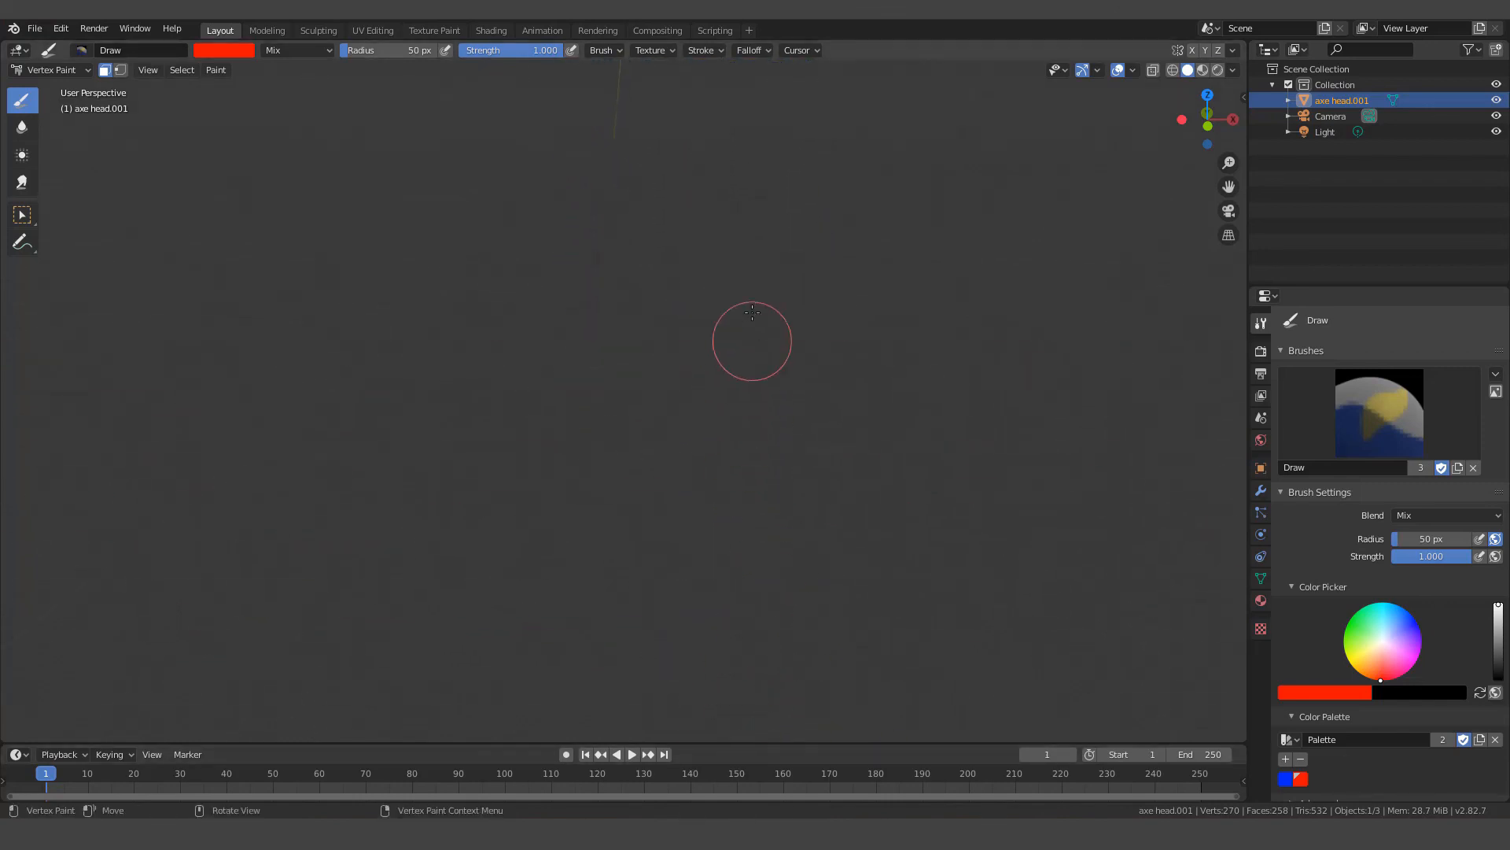
middle_click_drag(752, 341, 760, 445, "shift")
middle_click_drag(757, 291, 755, 365, "shift")
middle_click_drag(758, 236, 767, 352, "shift")
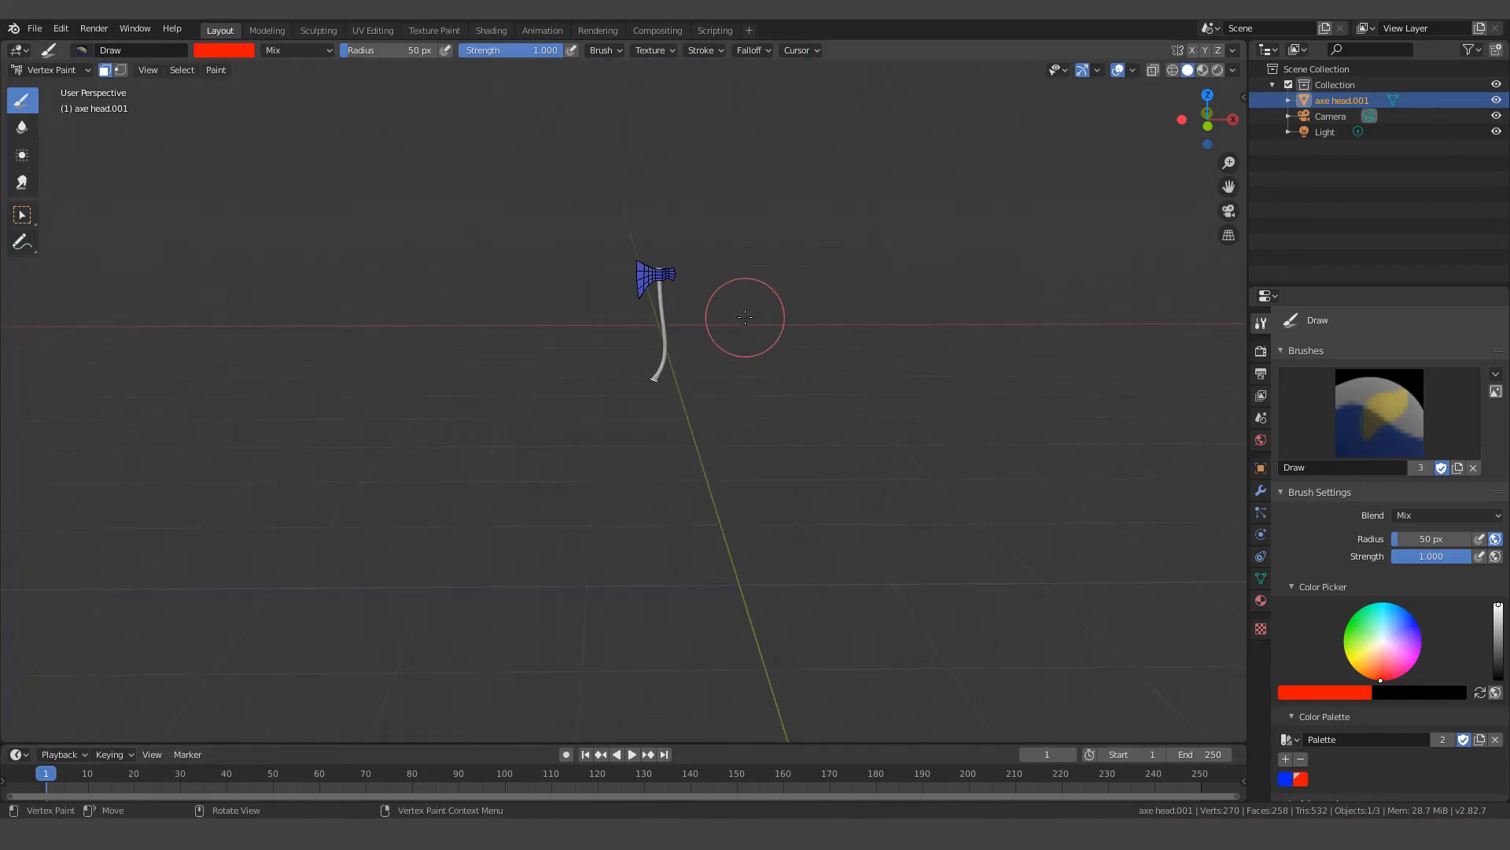
scroll(746, 317, "up", 7)
mouse_move(780, 223)
middle_mouse_down("shift")
mouse_move(692, 401)
mouse_move(742, 337)
mouse_move(641, 580)
middle_mouse_up("shift")
scroll(677, 405, "up", 1)
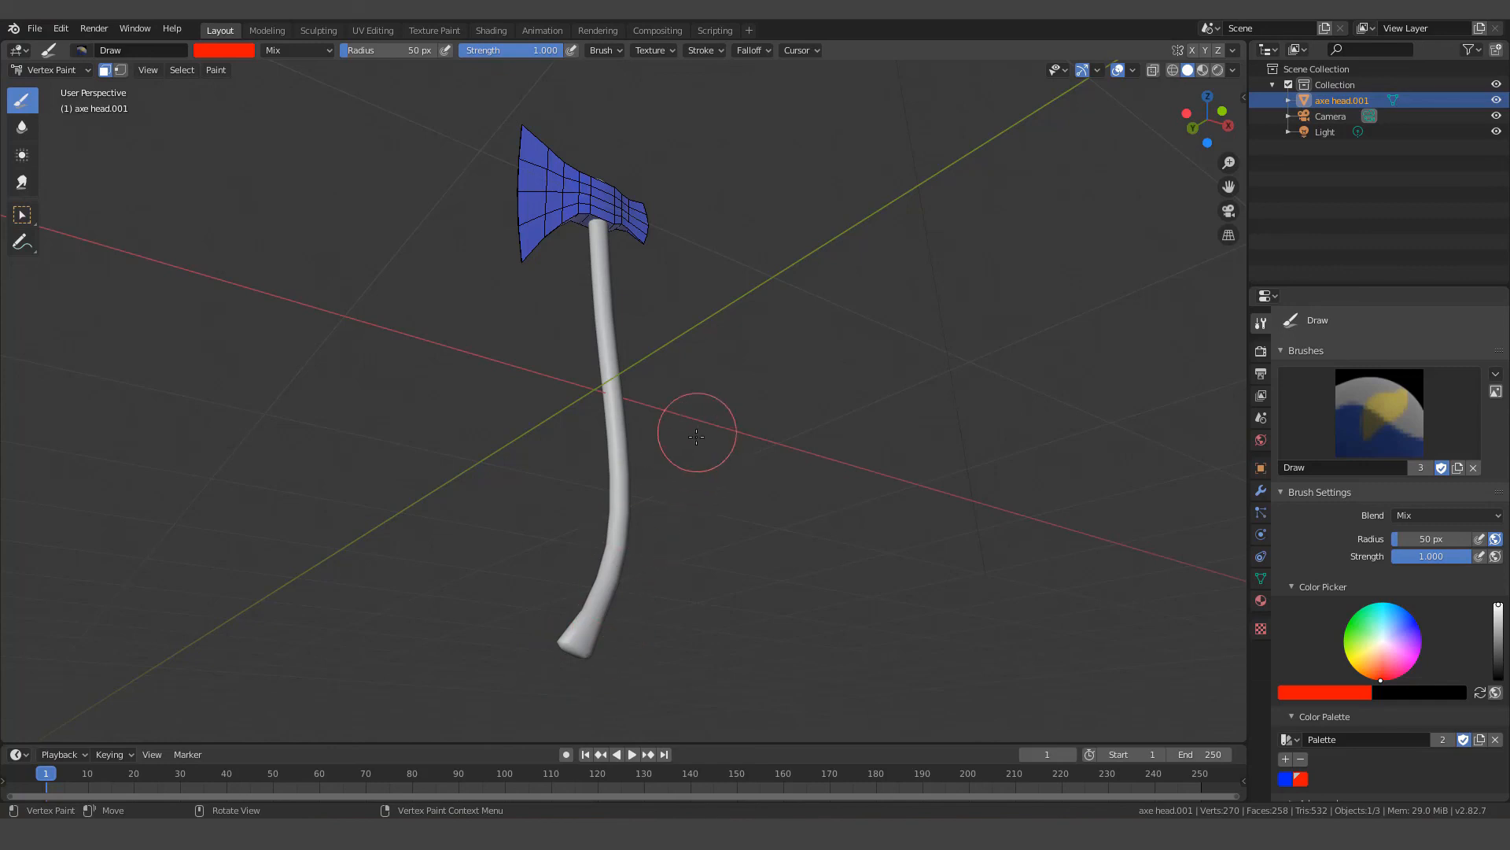
middle_click_drag(698, 432, 674, 472)
middle_click_drag(815, 279, 749, 442, "shift")
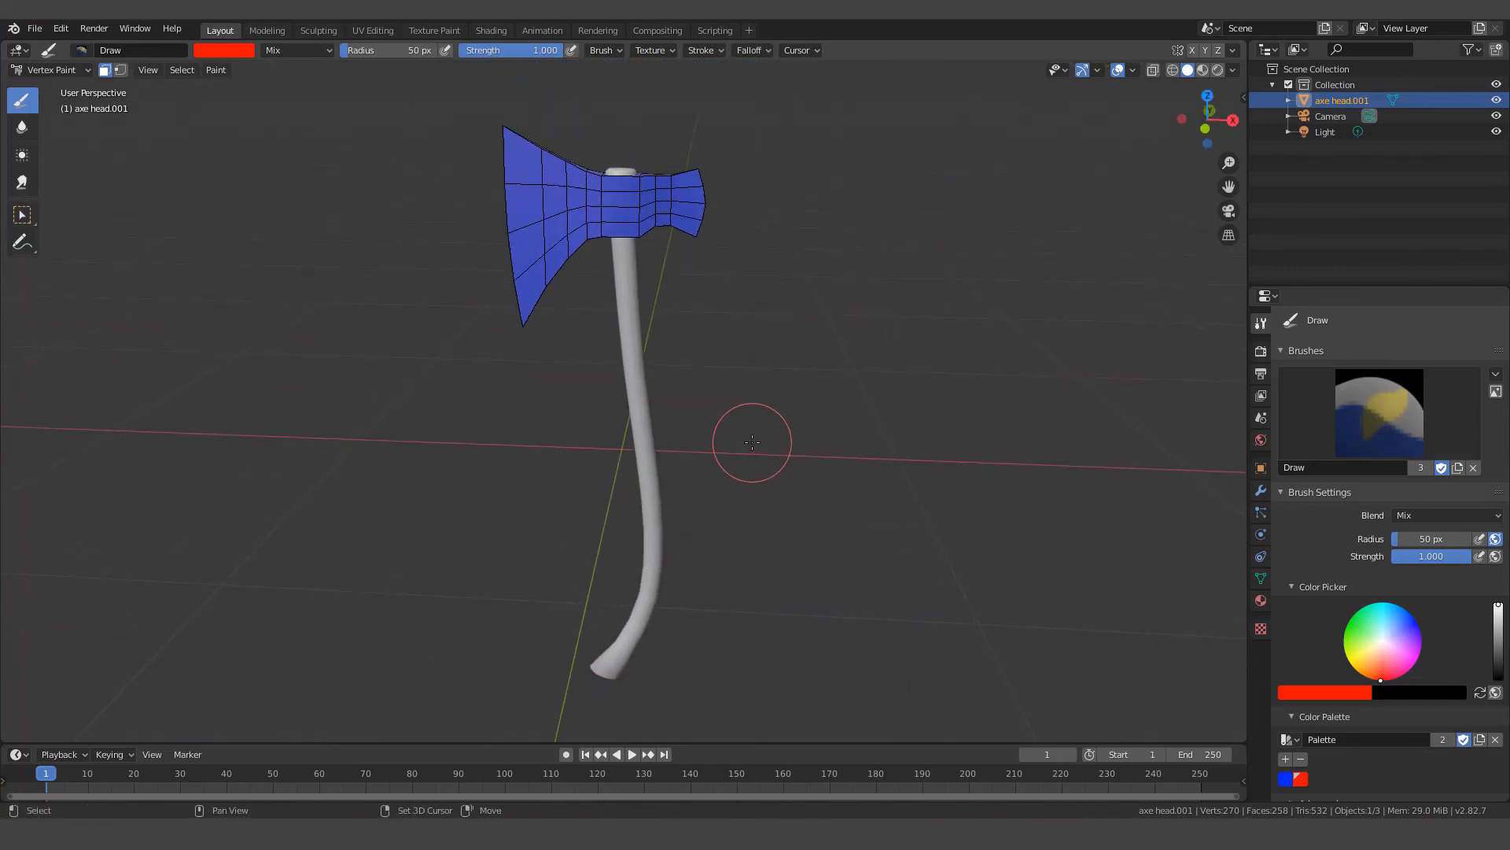
key("shift+k")
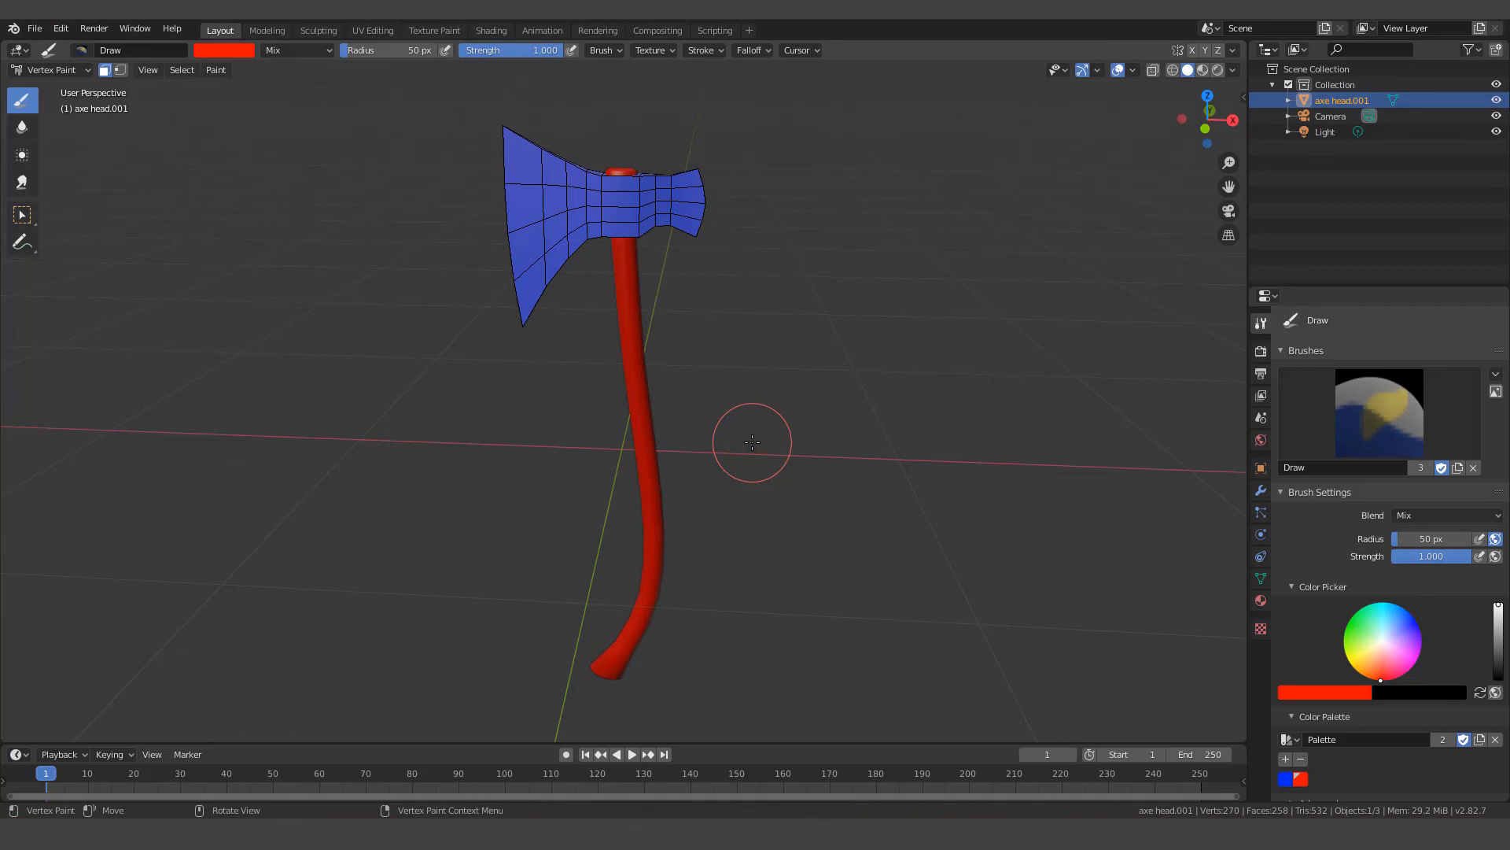
Switch the painted axe from Vertex Paint back to Object Mode
middle_click_drag(590, 424, 398, 273)
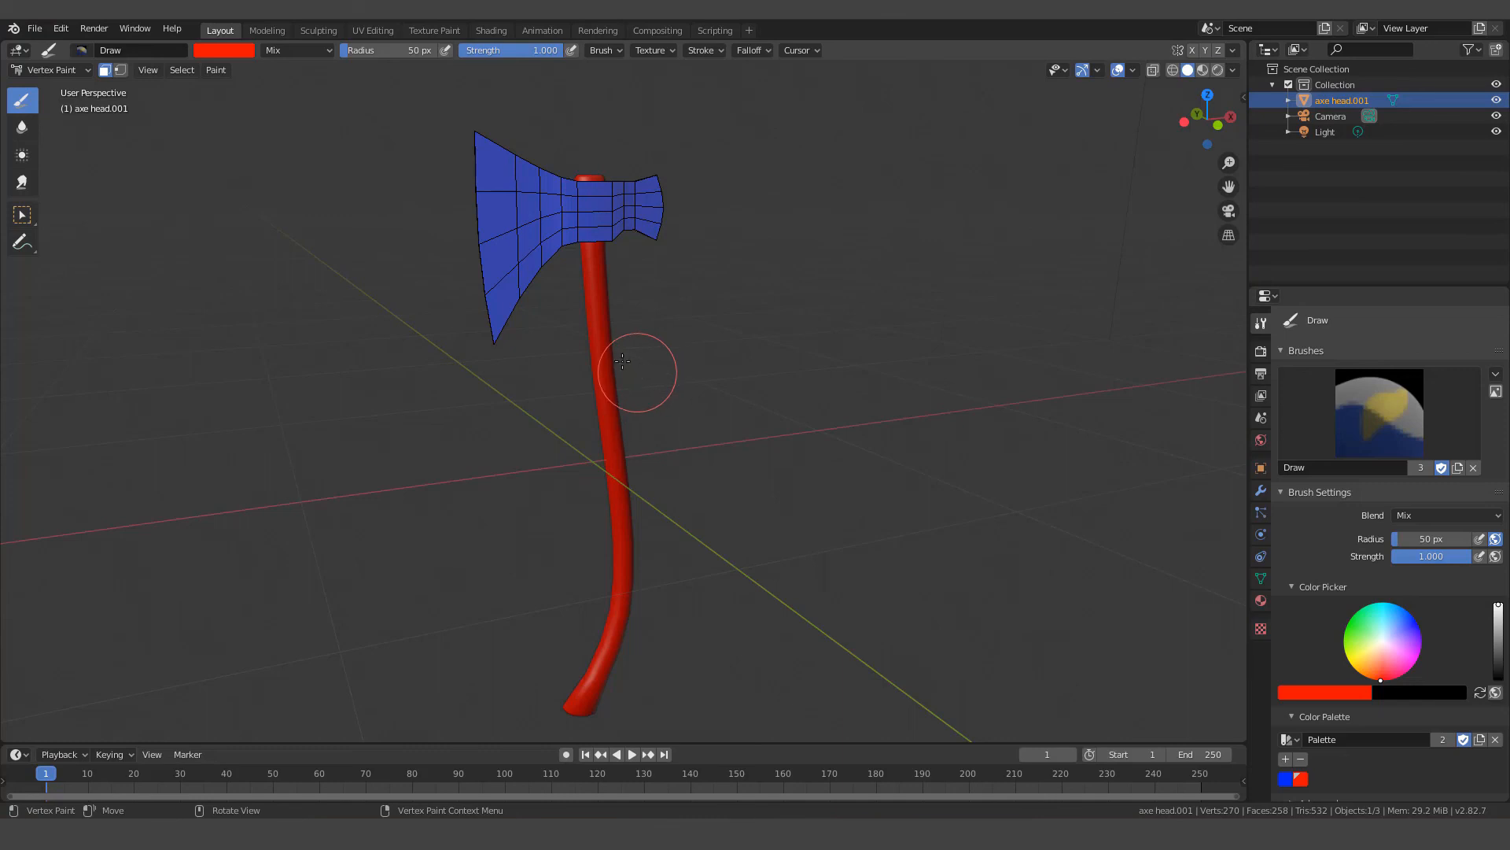
left_click(63, 72)
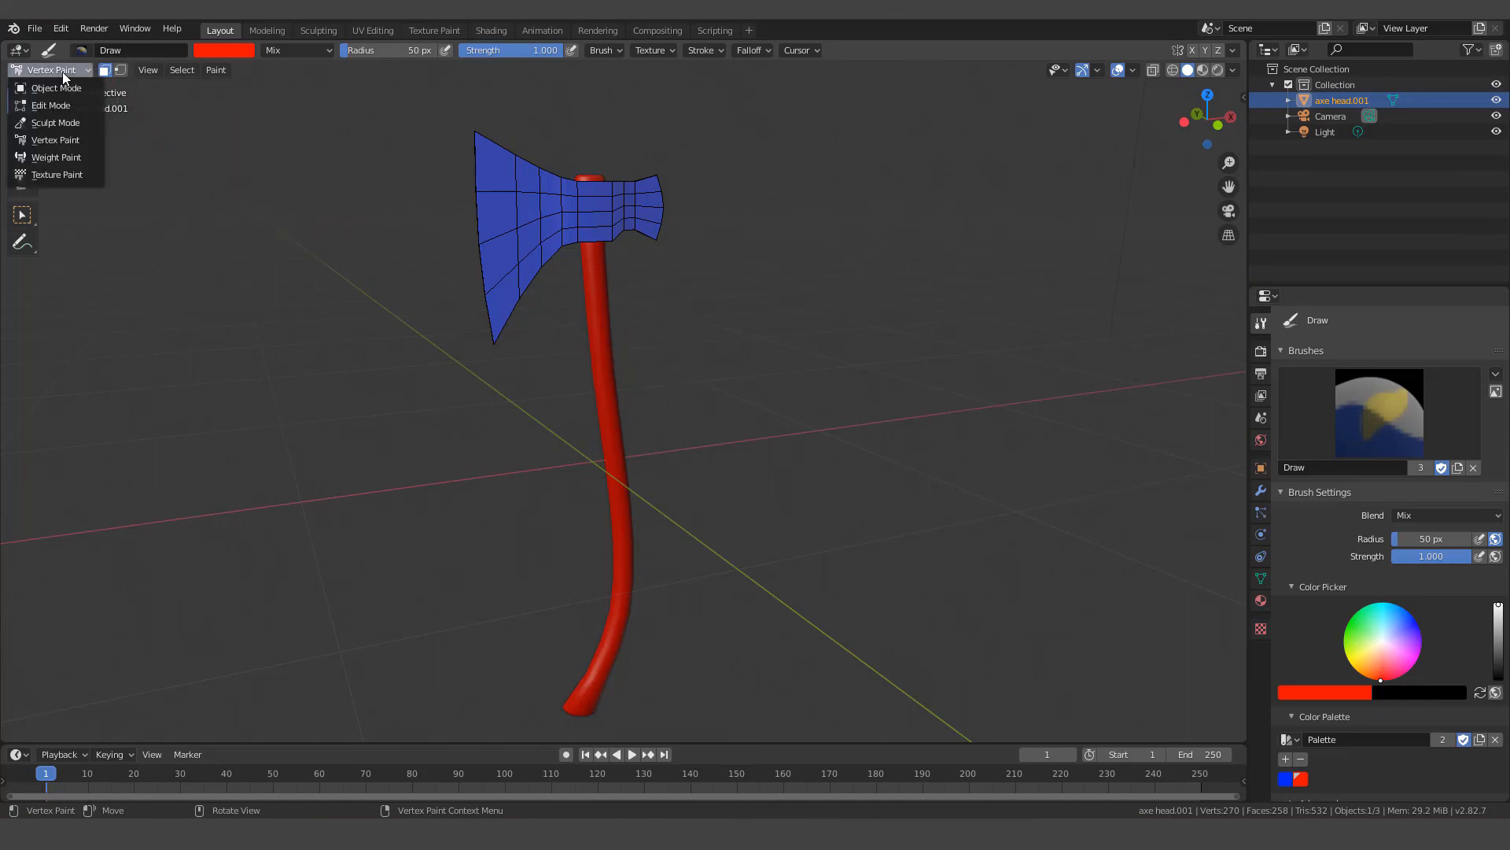
left_click(39, 87)
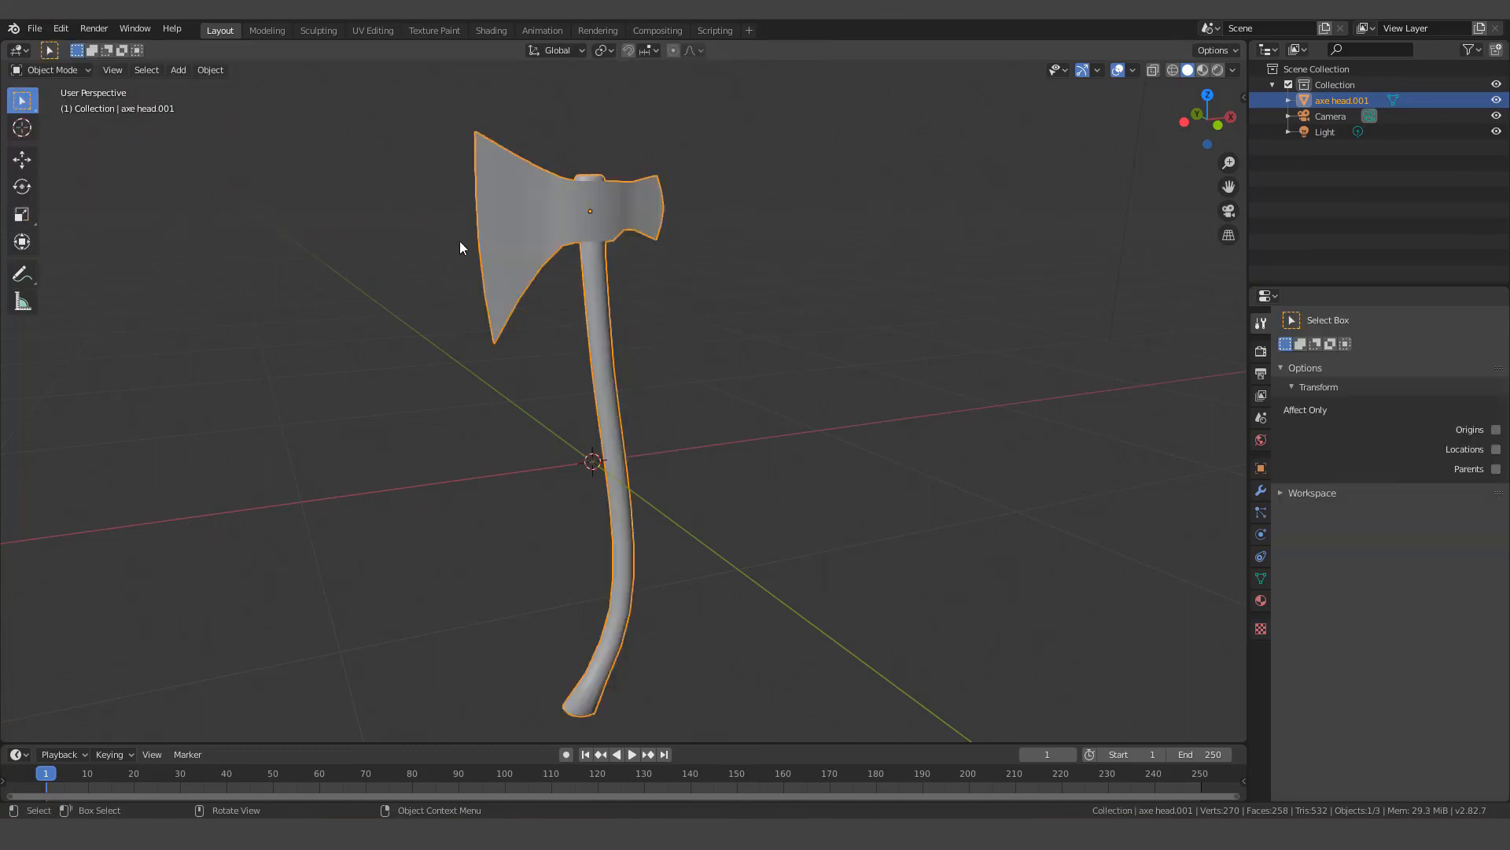
middle_click_drag(605, 210, 554, 244)
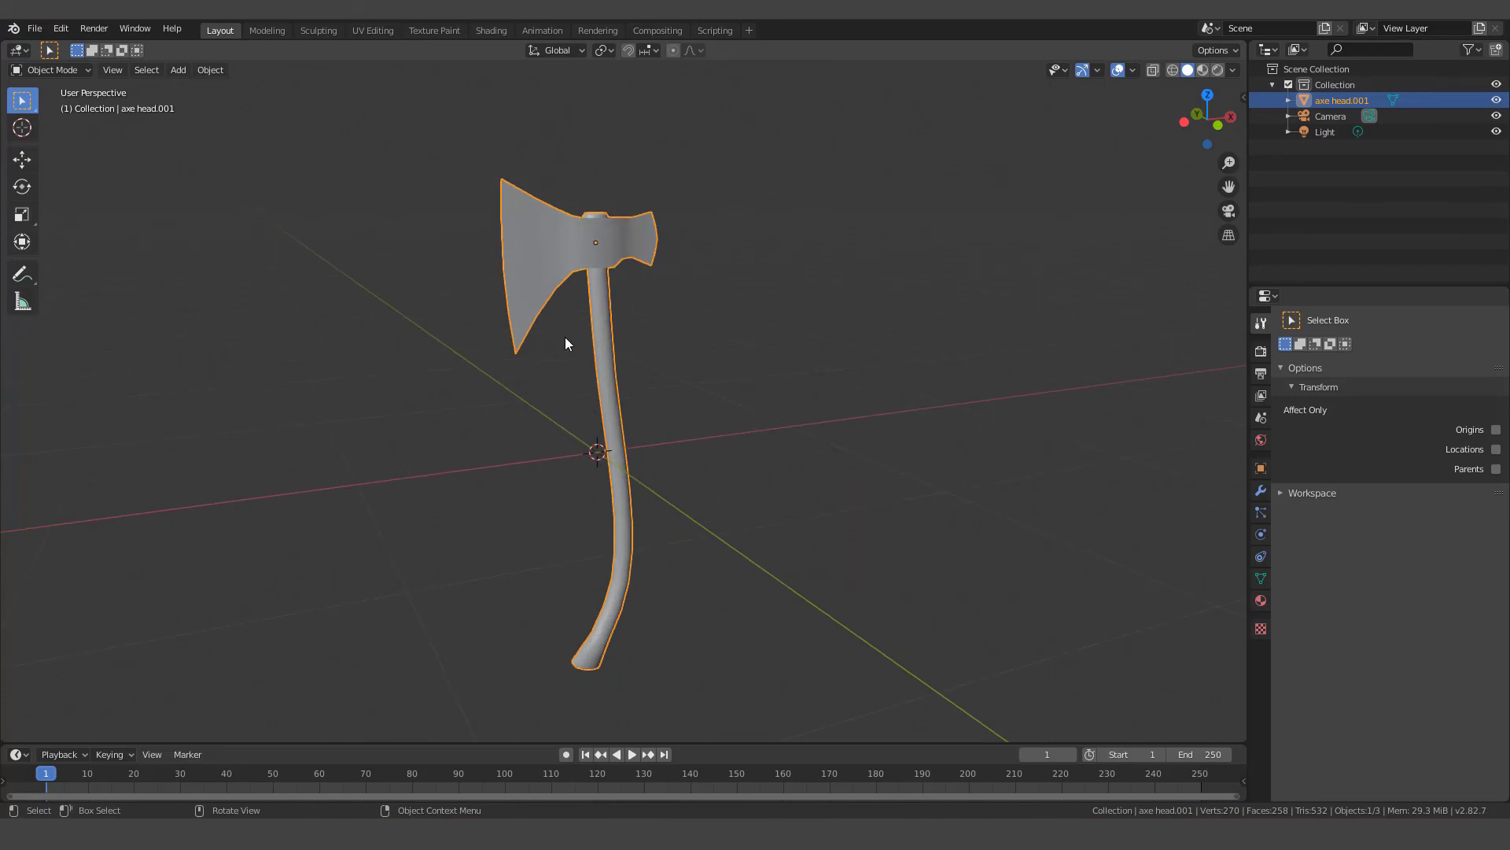
Export the axe to the Desktop as axe_3a.fbx in FBX format, limited to selected objects and the Mesh object type
left_click(34, 28)
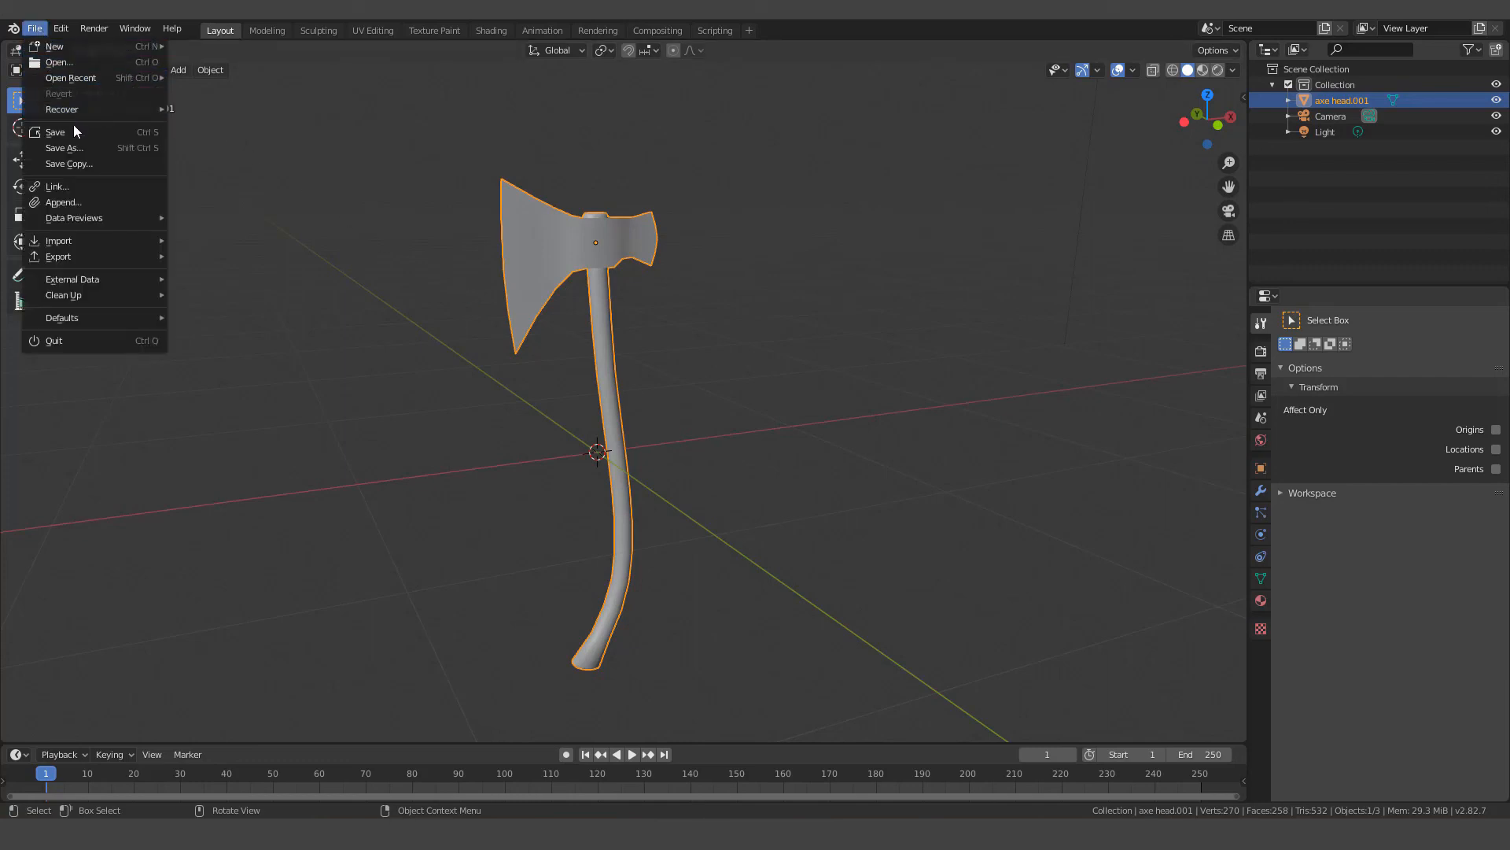
mouse_move(69, 257)
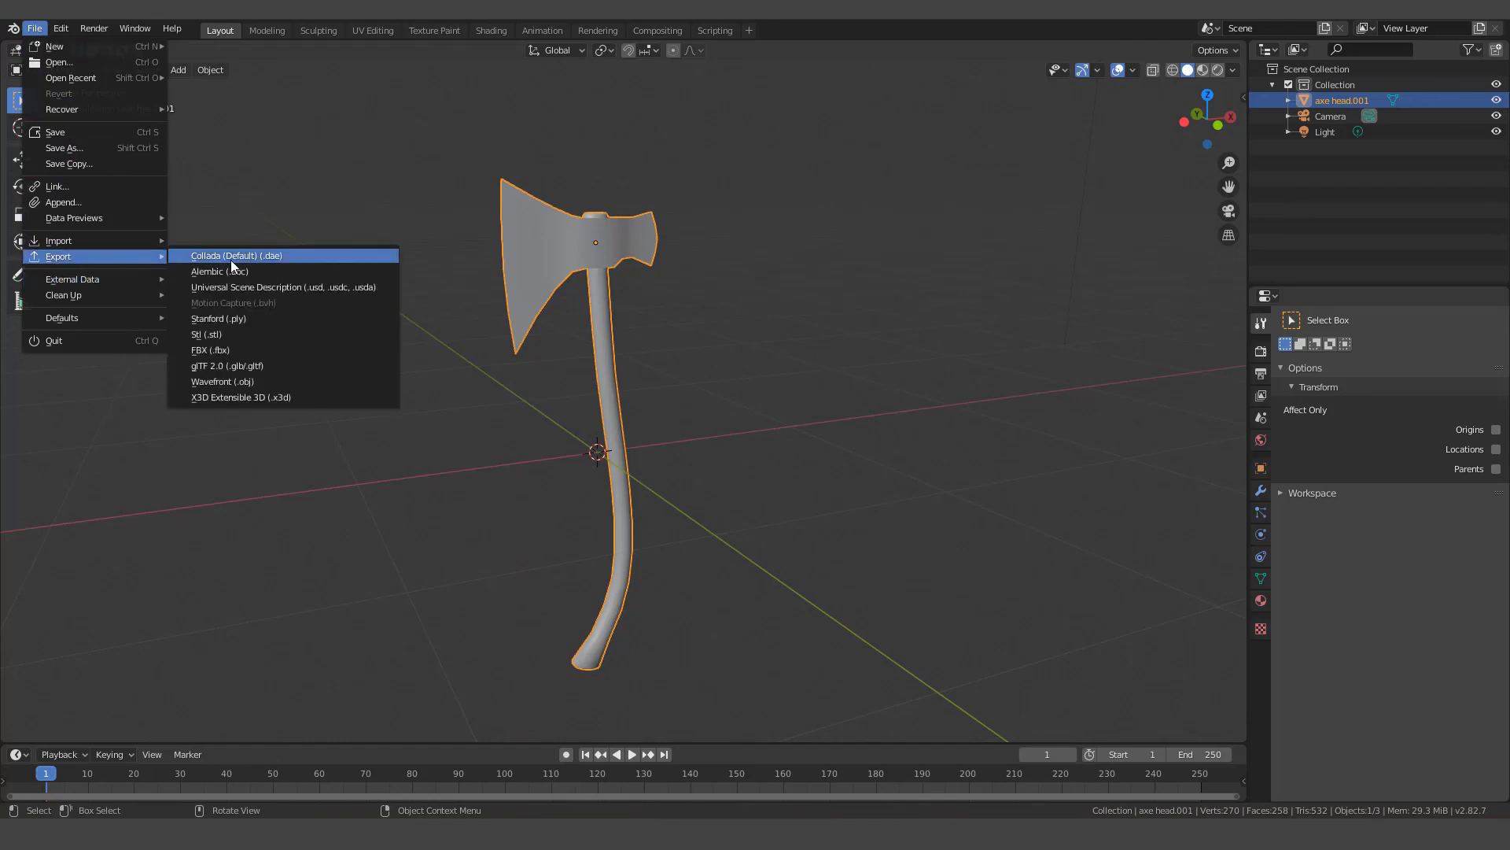
left_click(216, 351)
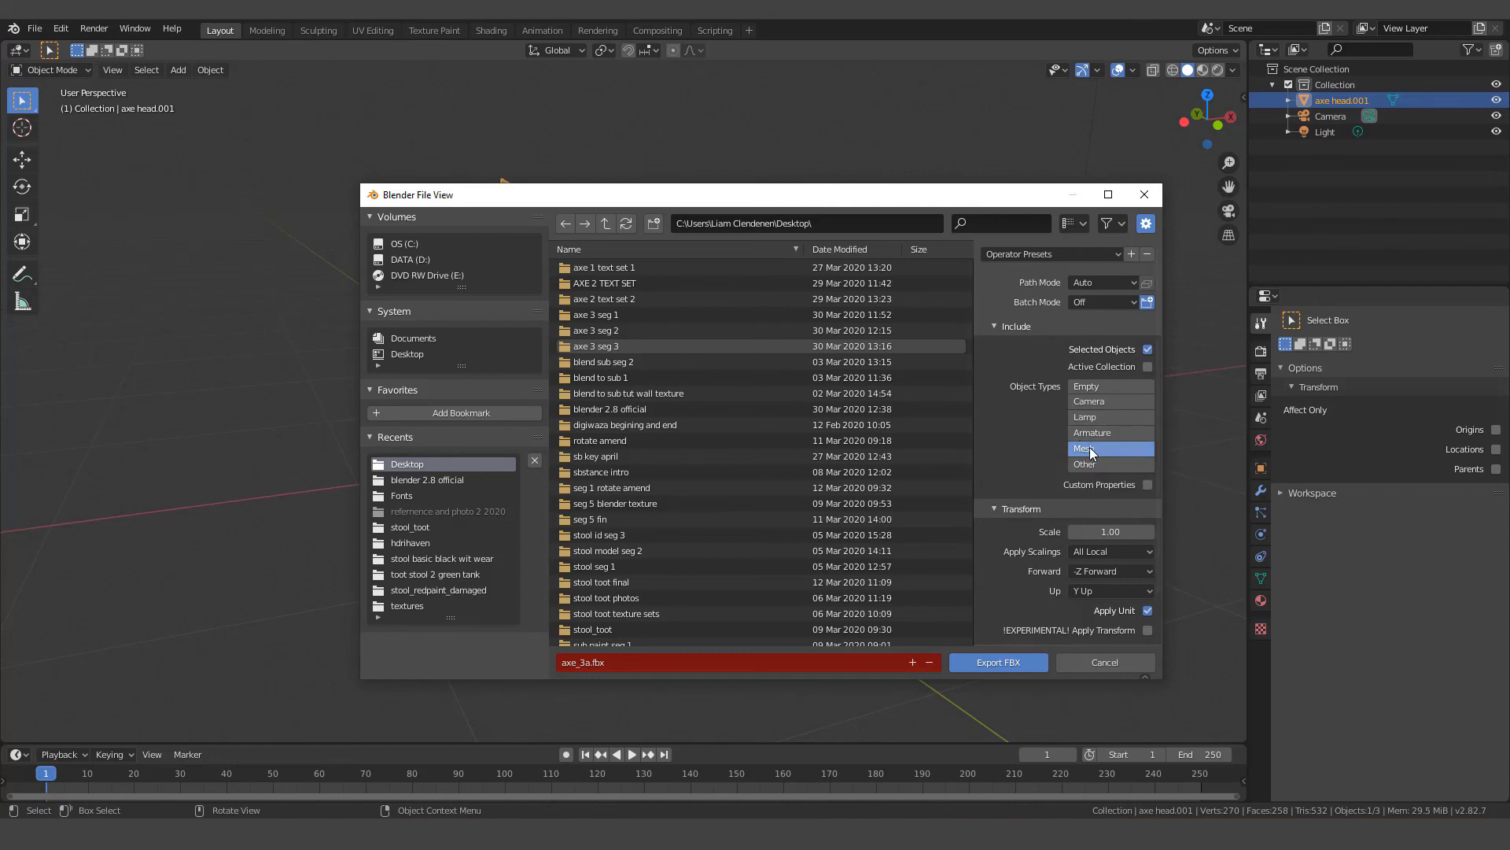
left_click(993, 663)
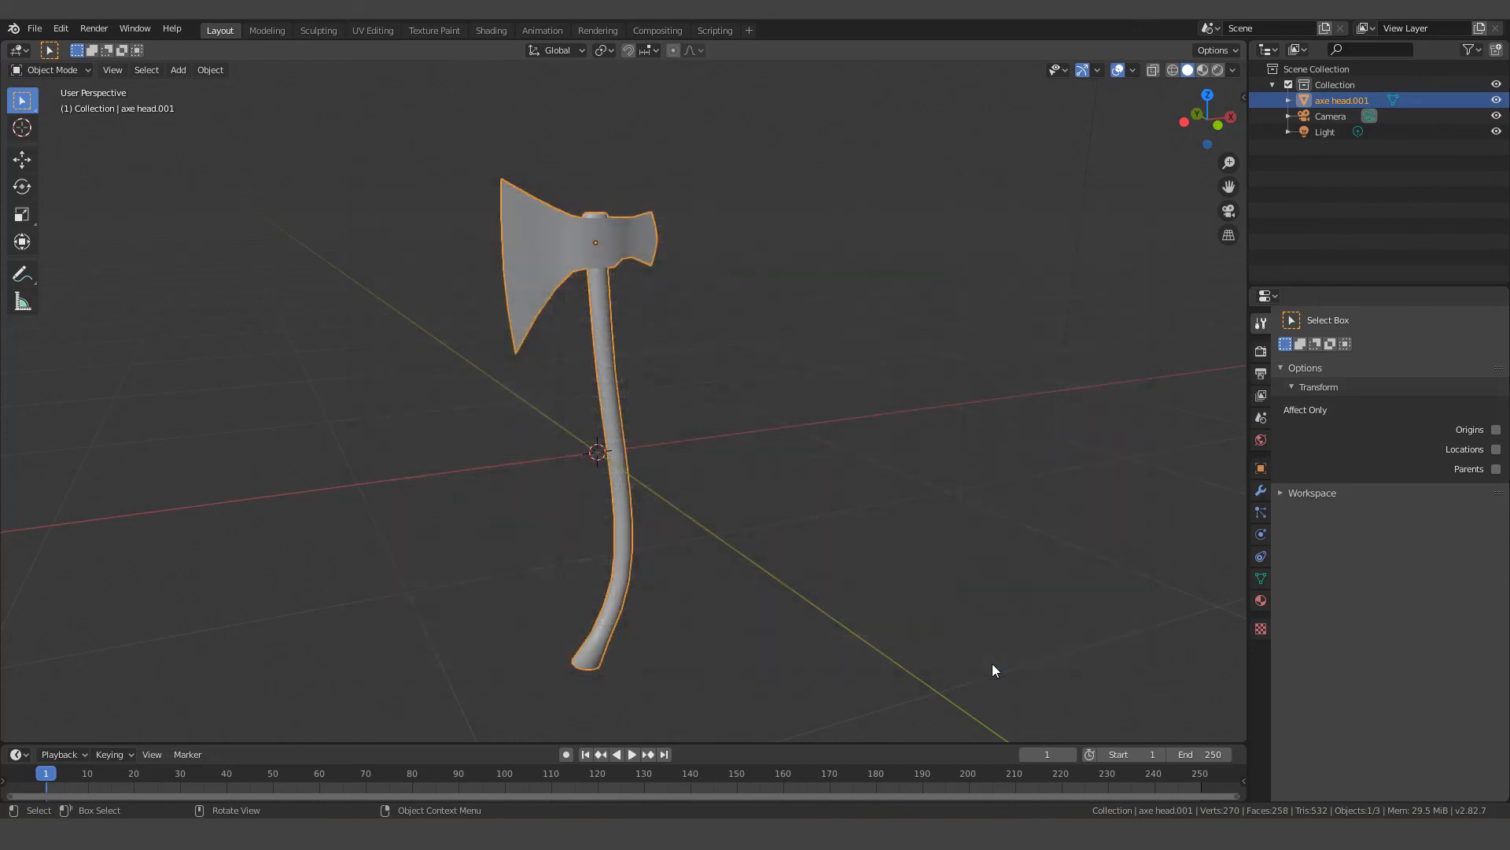